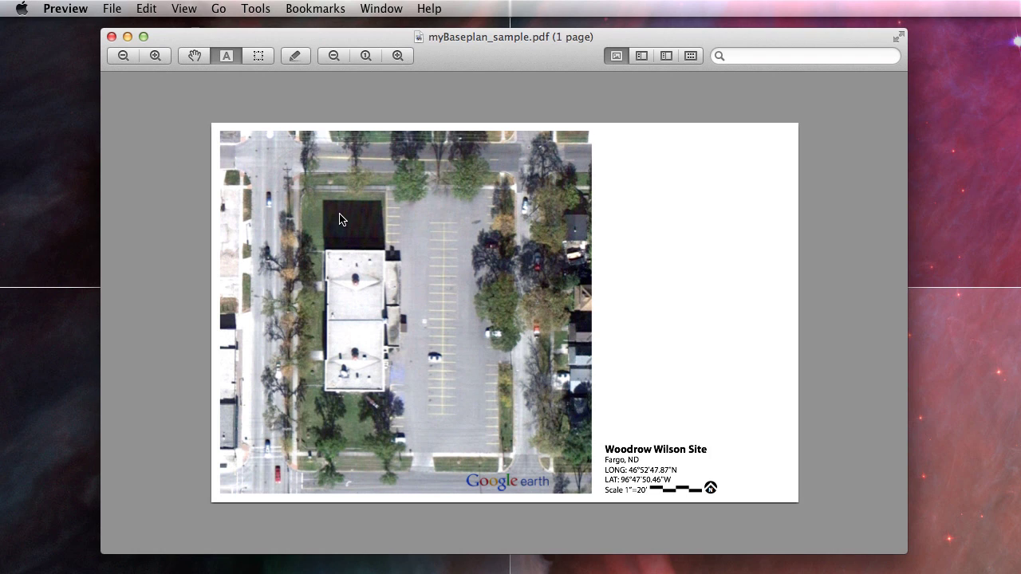
Examine the aerial photo in the sample base plan PDF up close and at full-page size, and close the file.
click(398, 56)
click(398, 55)
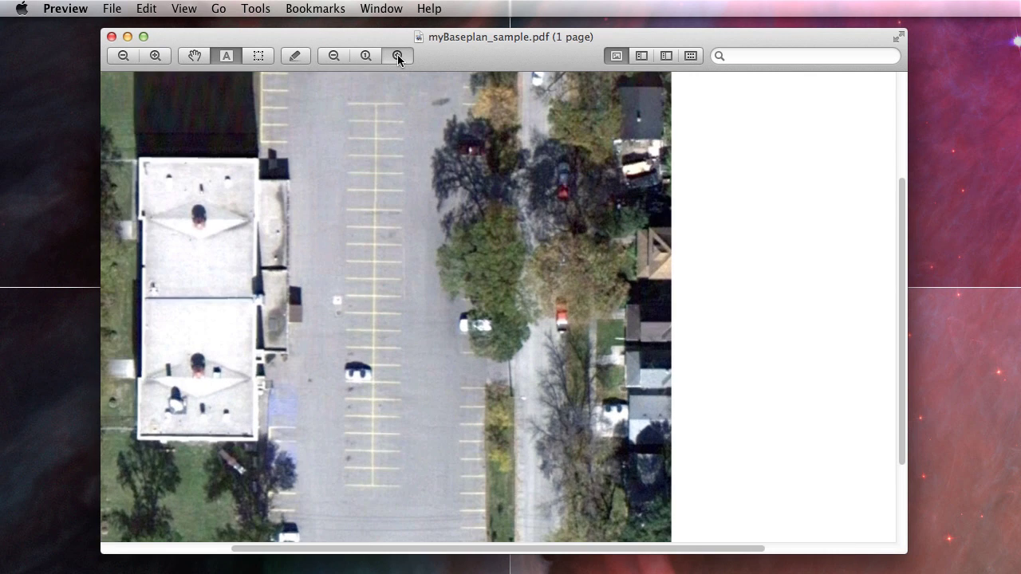
click(397, 54)
click(397, 54)
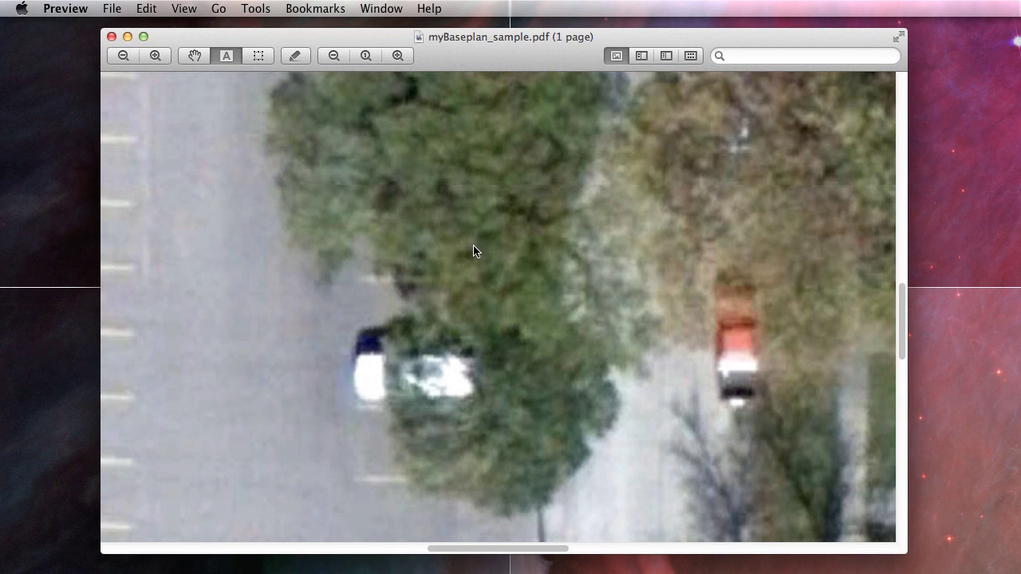
click(331, 54)
click(332, 54)
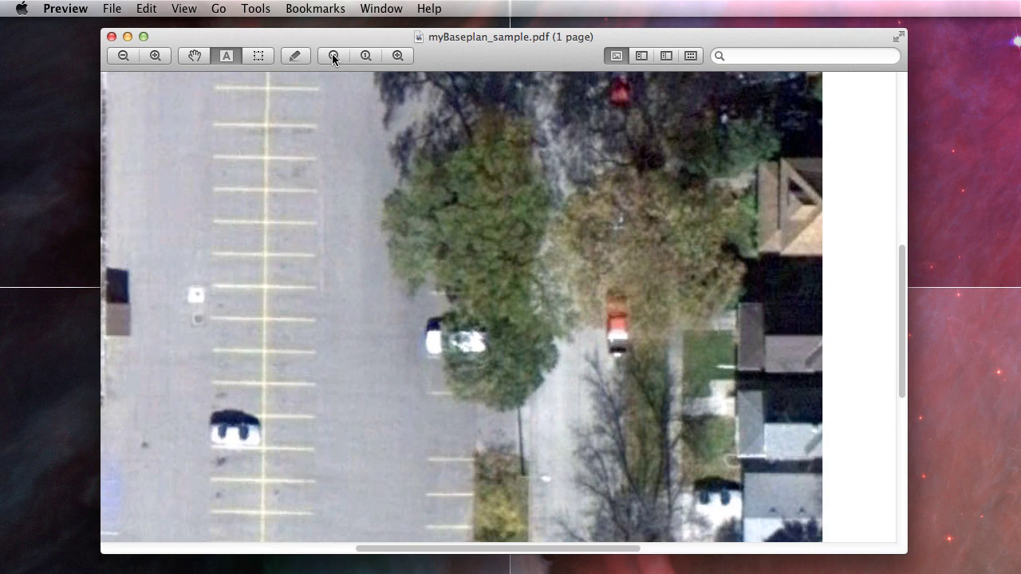
click(332, 53)
click(332, 53)
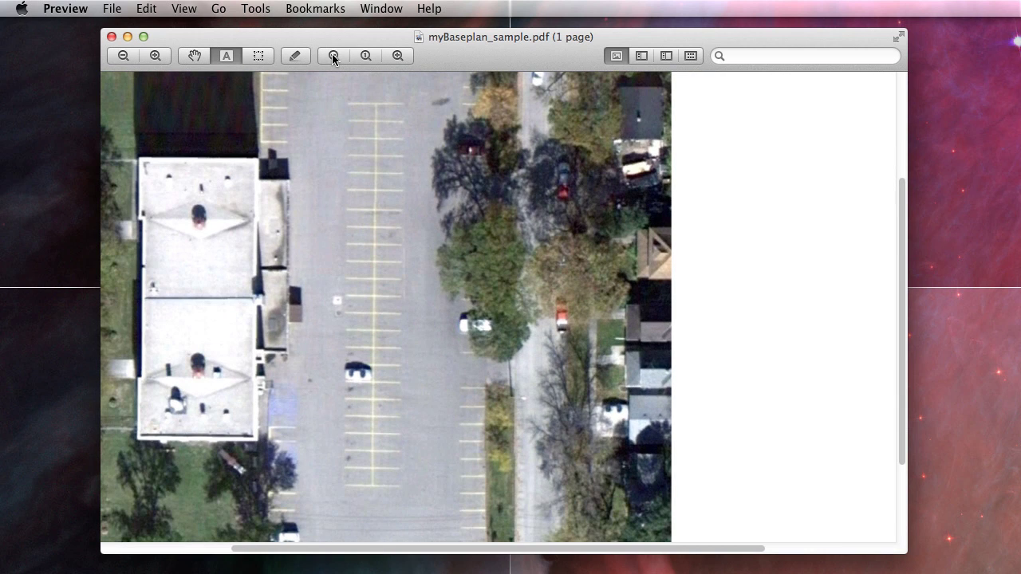
click(332, 53)
click(332, 53)
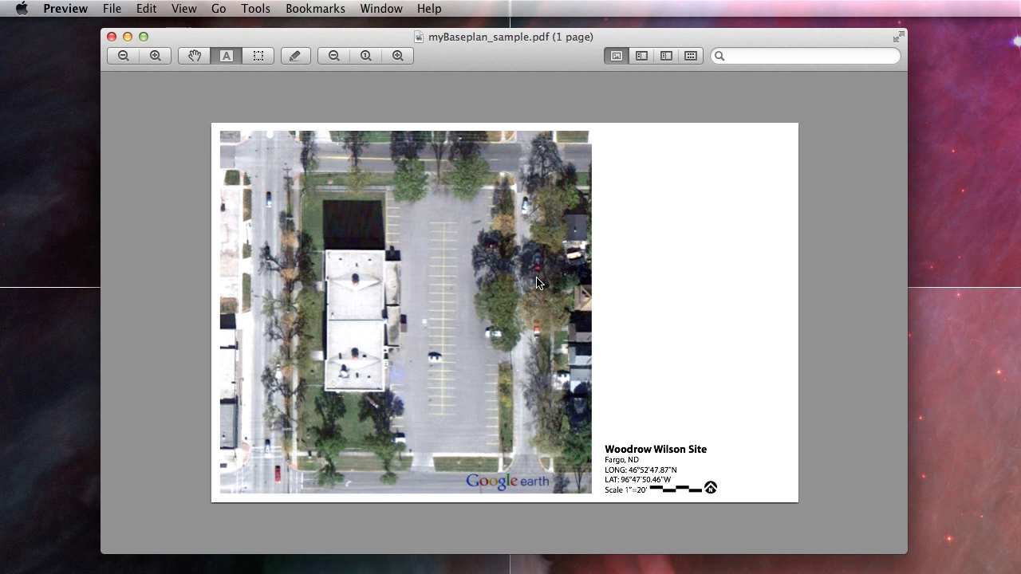
key(super+w)
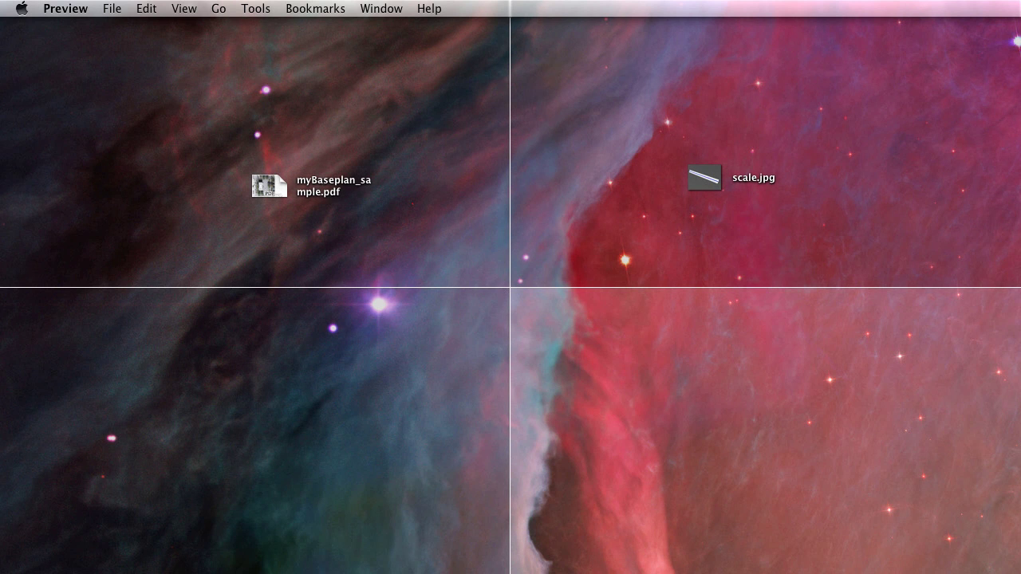
Switch to Illustrator and start a new document, bringing its settings dialog fully into view.
key(super+Tab)
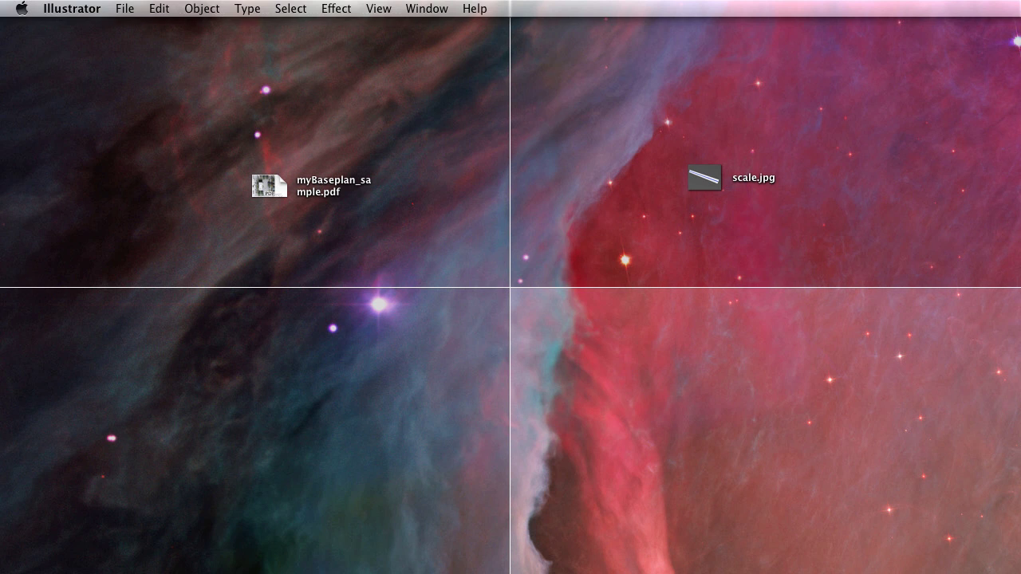
click(124, 10)
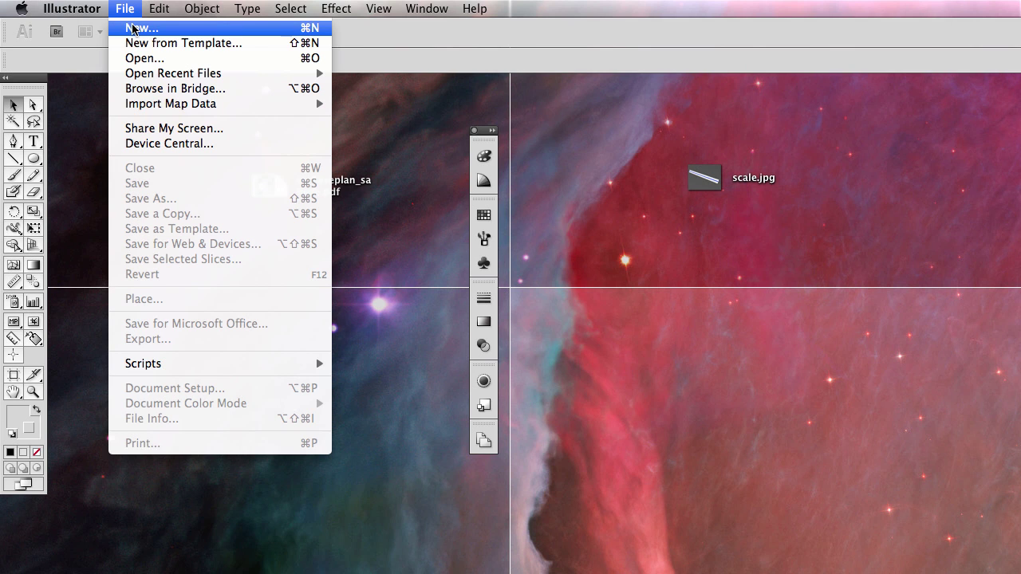
click(120, 8)
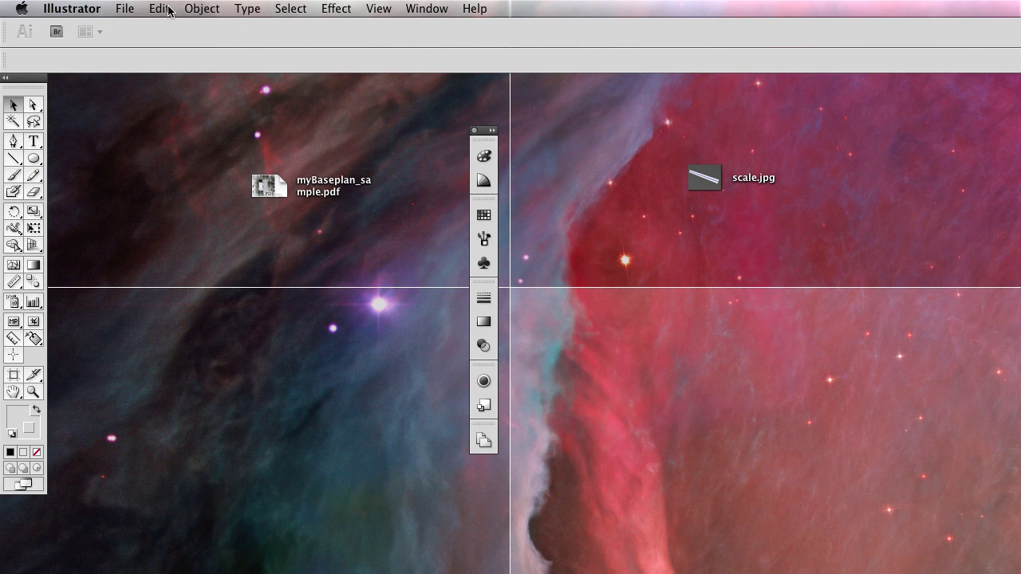
click(136, 8)
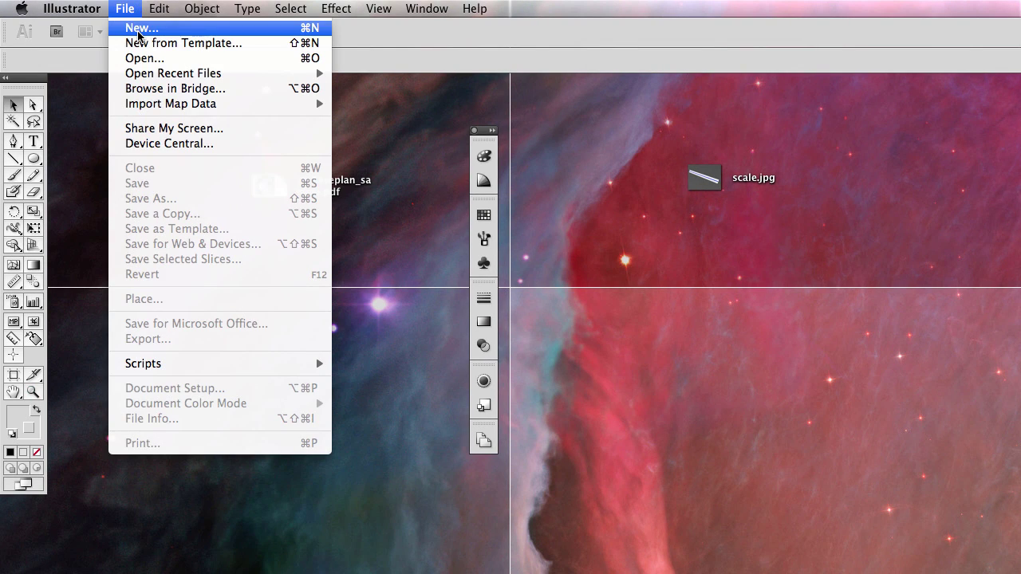
click(140, 28)
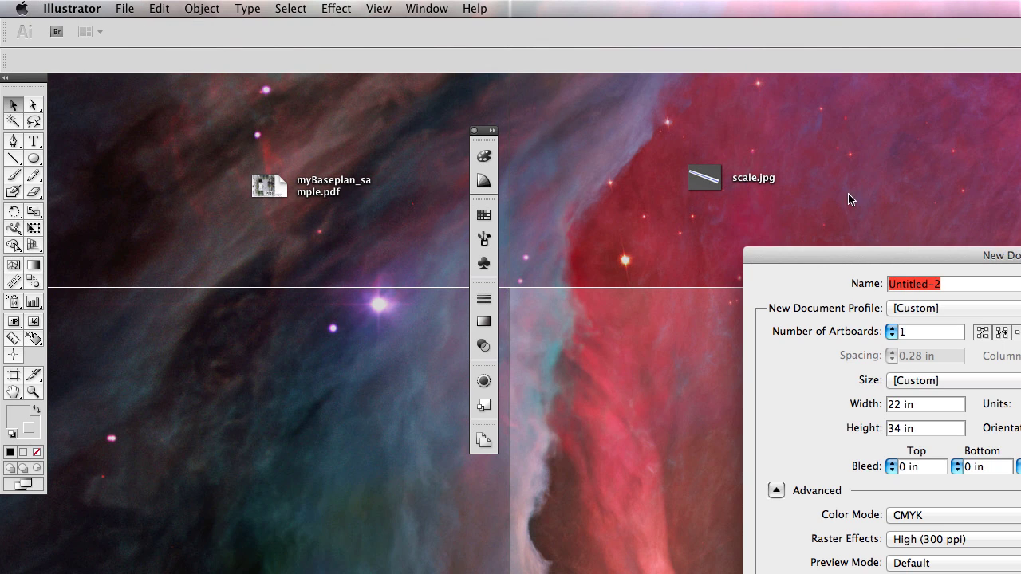
drag(837, 256, 320, 131)
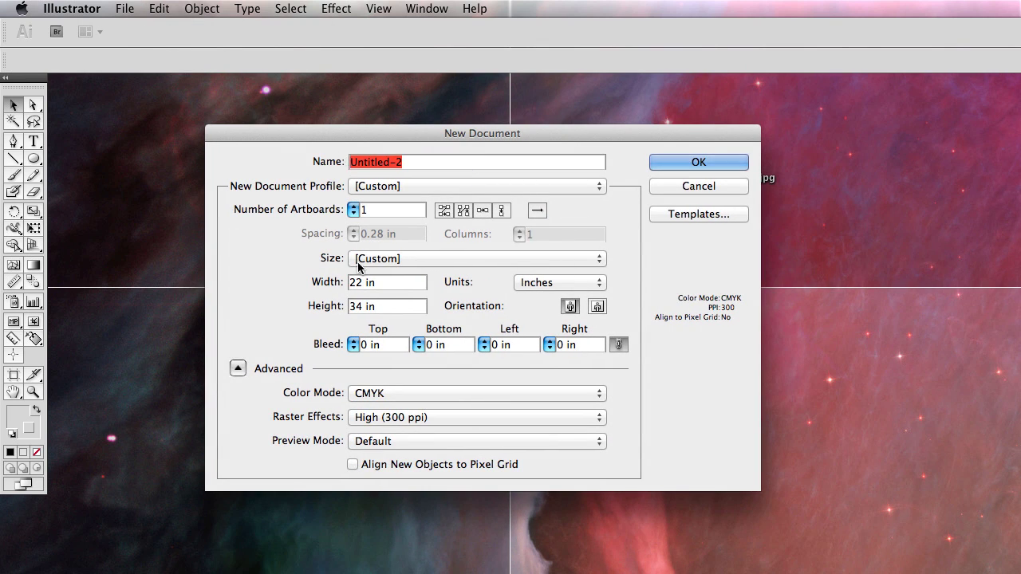
Try the Letter page-size preset for the new document.
click(394, 257)
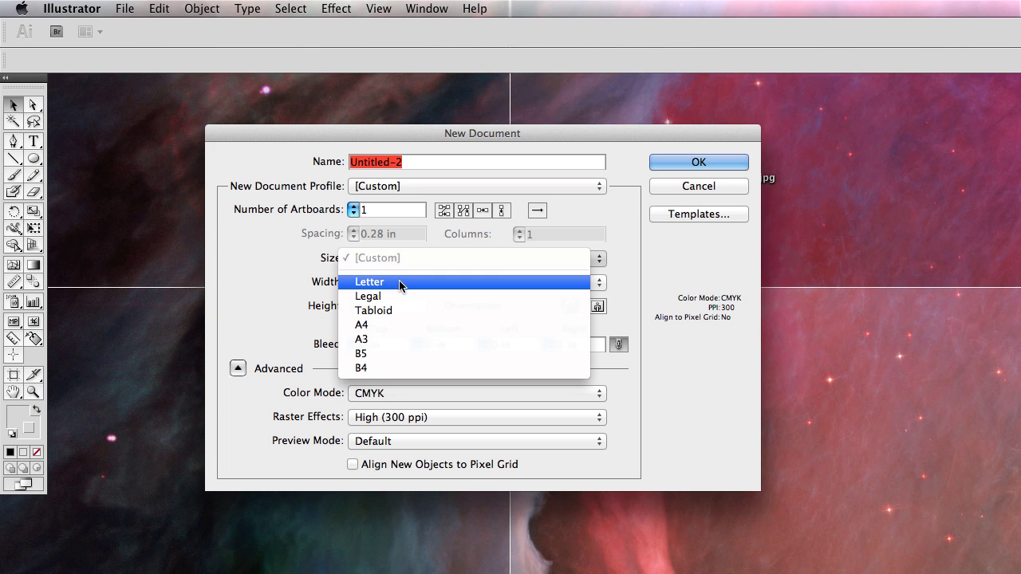
click(361, 282)
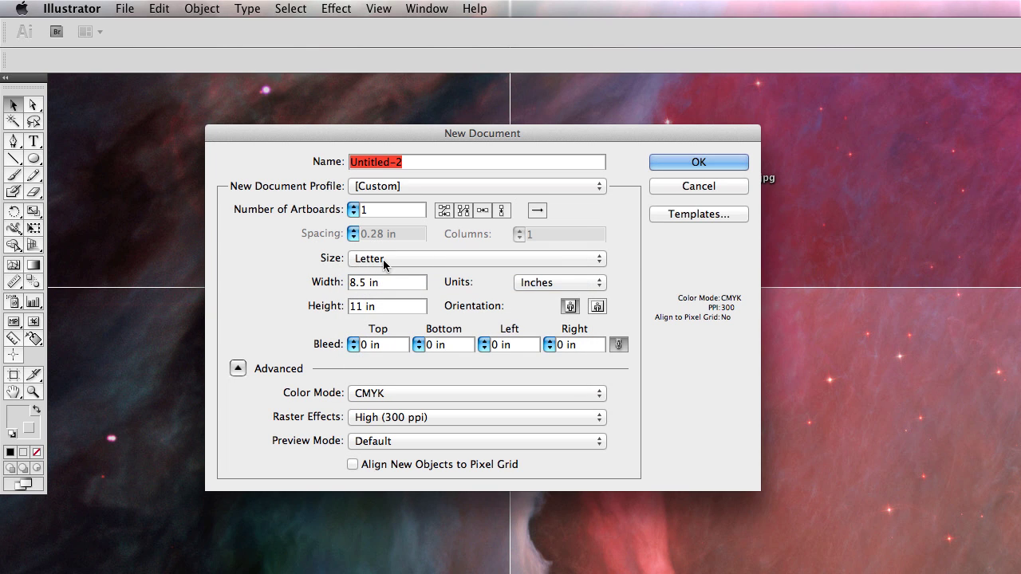
click(383, 259)
click(298, 271)
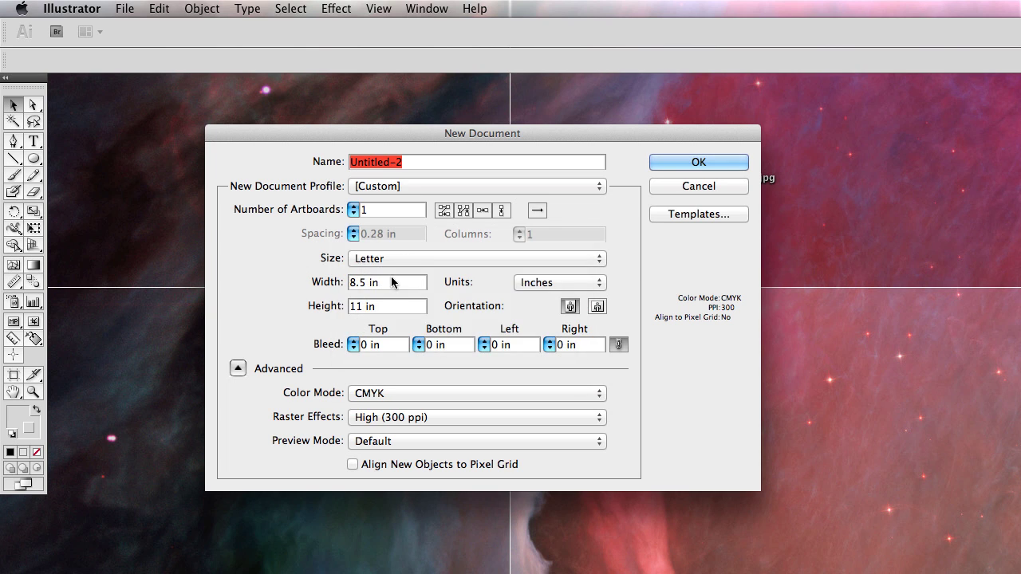
Set the page to 22 in wide by 34 in high and create the CMYK document.
double_click(357, 283)
text(22)
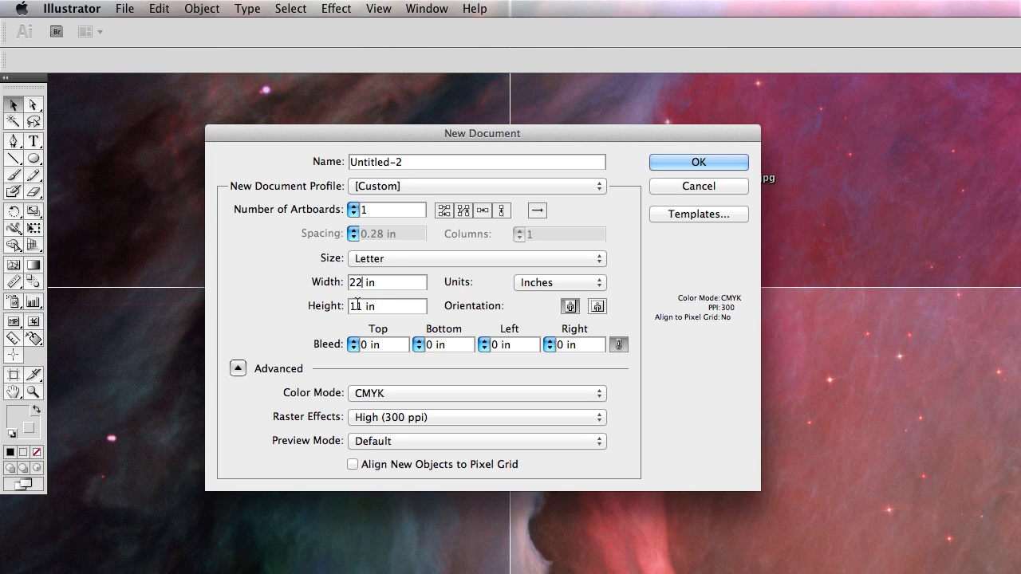
key(Tab)
text(34)
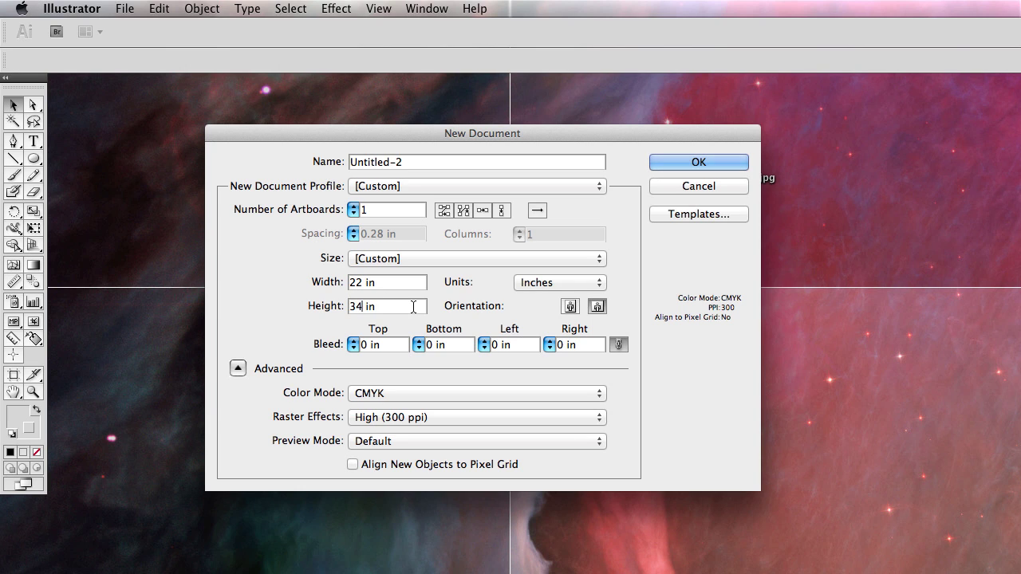
key(Tab)
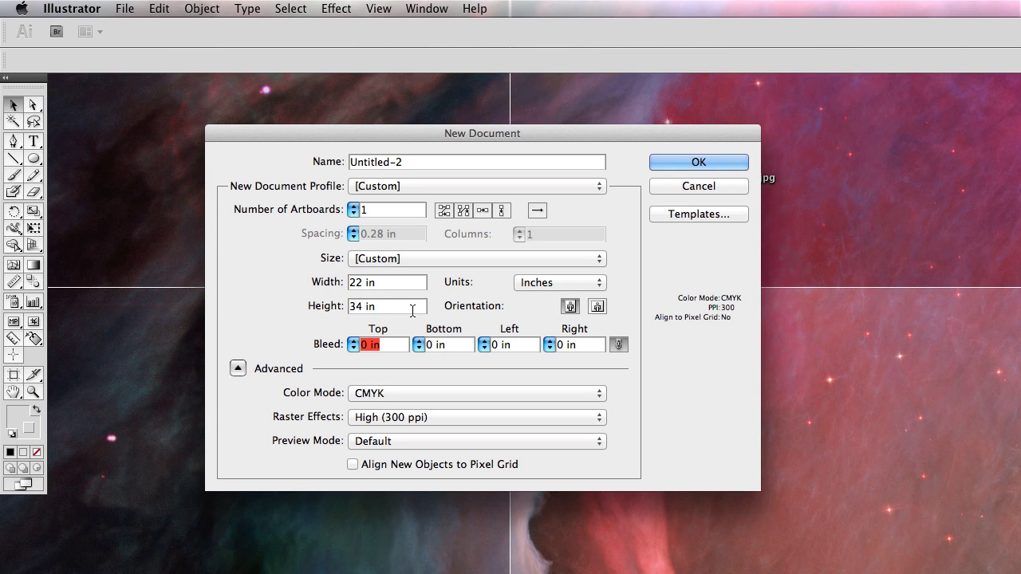
click(398, 394)
click(271, 395)
click(691, 163)
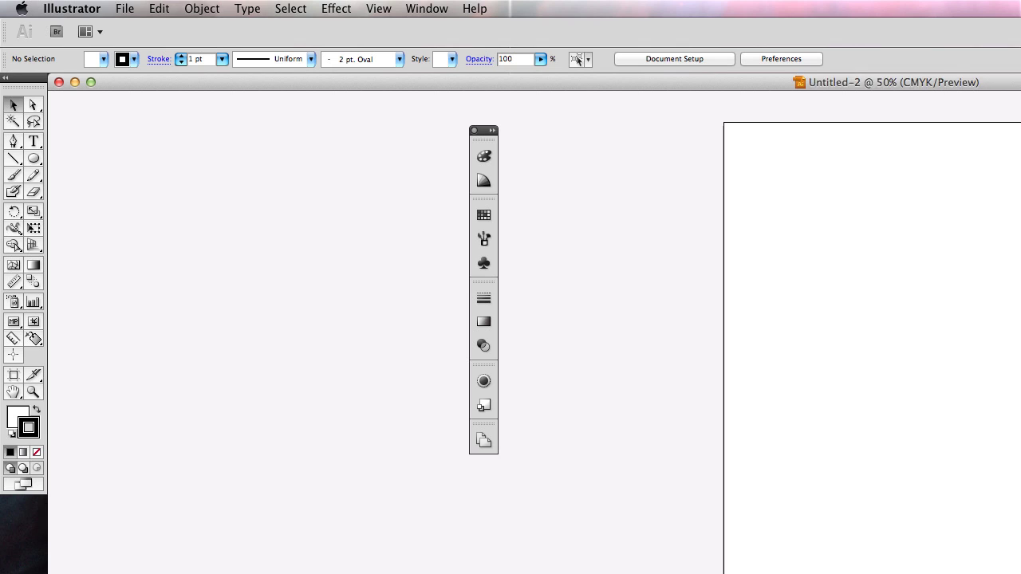
Fit the document window to the screen and the artboard to the window, and move the collapsed panel dock off the artboard.
mouse_move(1019, 571)
mouse_down()
mouse_move(839, 571)
mouse_move(1018, 571)
mouse_up()
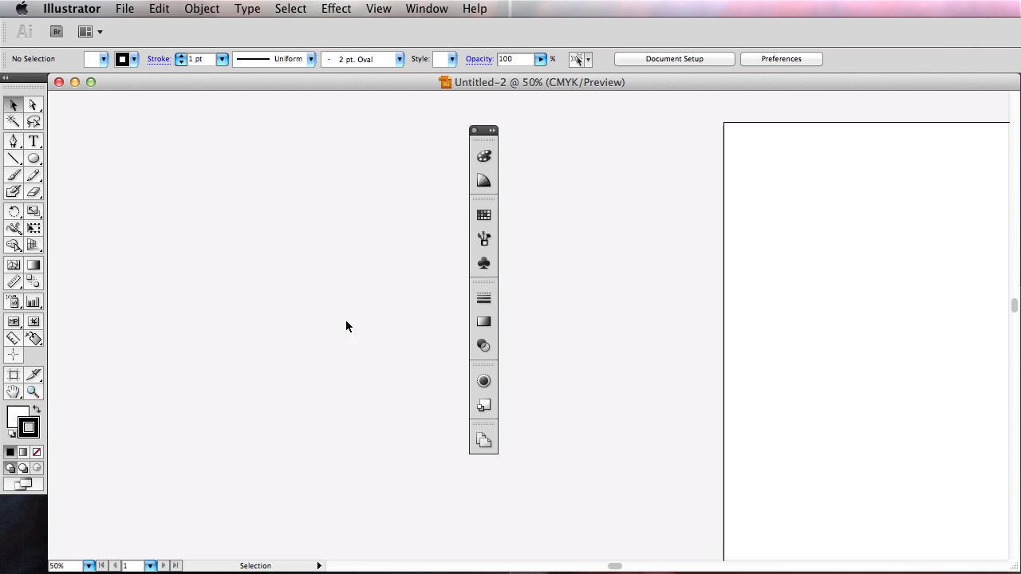
double_click(15, 393)
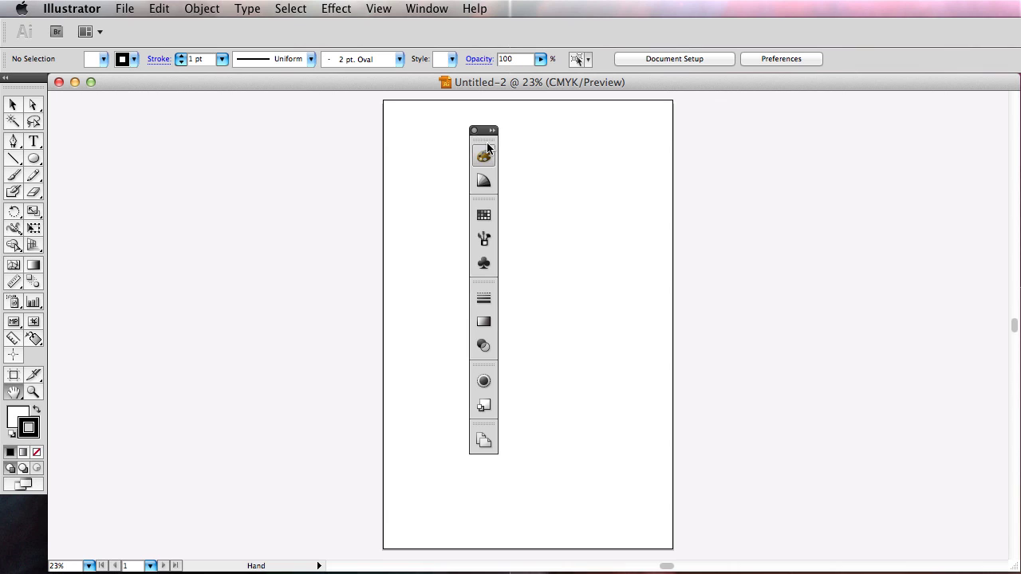
drag(485, 131, 776, 144)
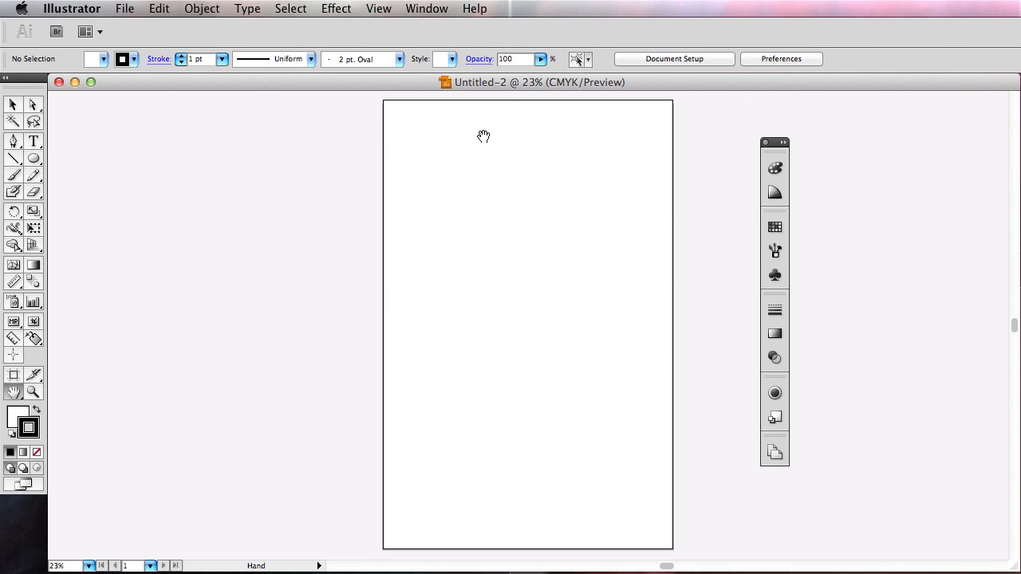
Switch the workspace to Automation.
click(430, 8)
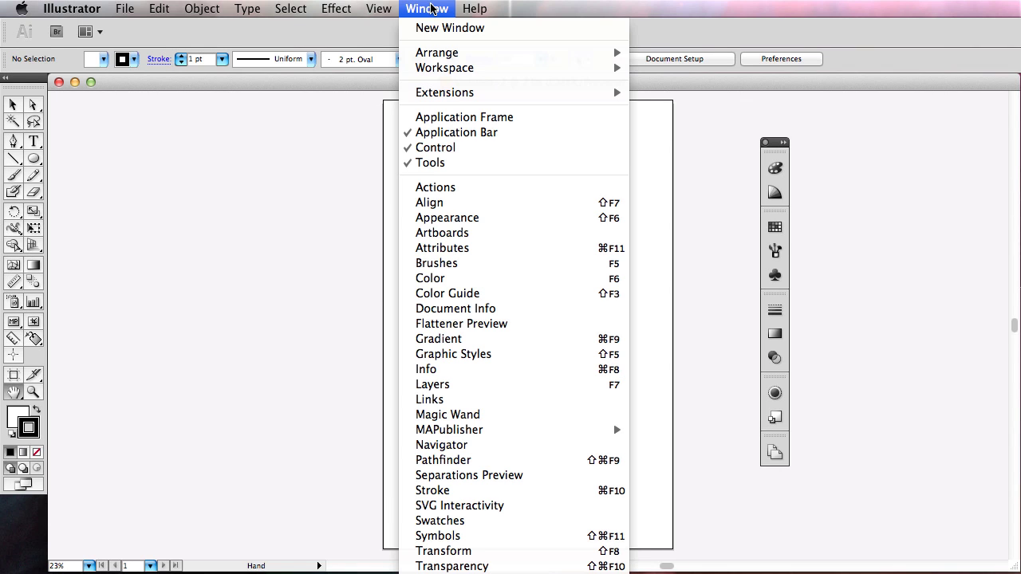
mouse_move(459, 68)
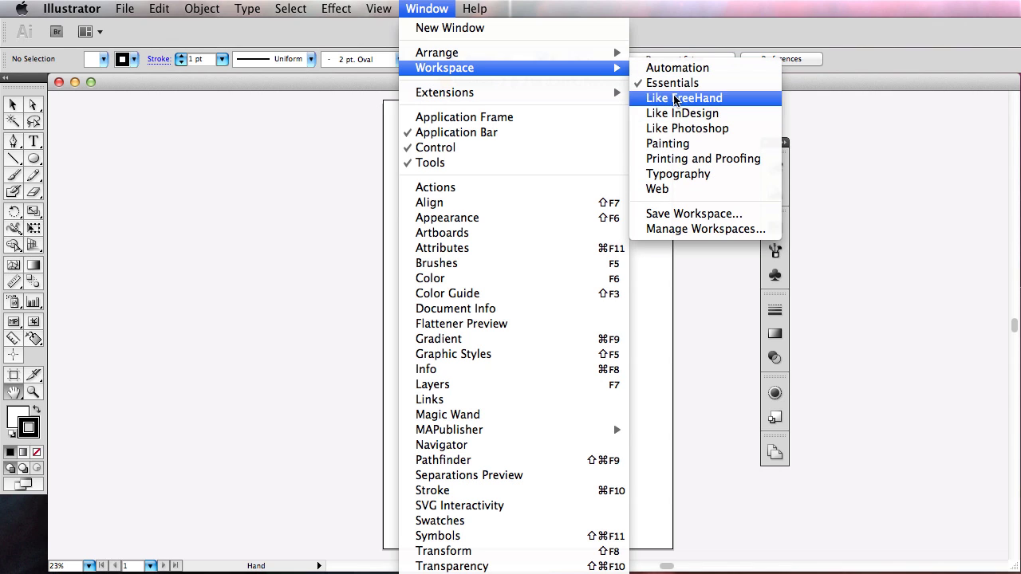
click(679, 68)
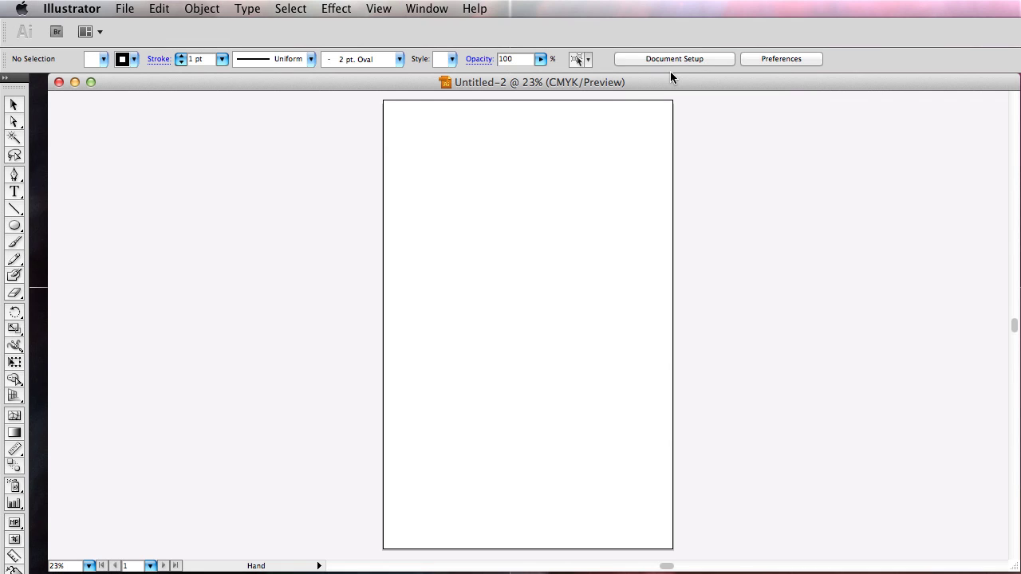
Set the workspace back to Essentials.
click(431, 10)
mouse_move(446, 70)
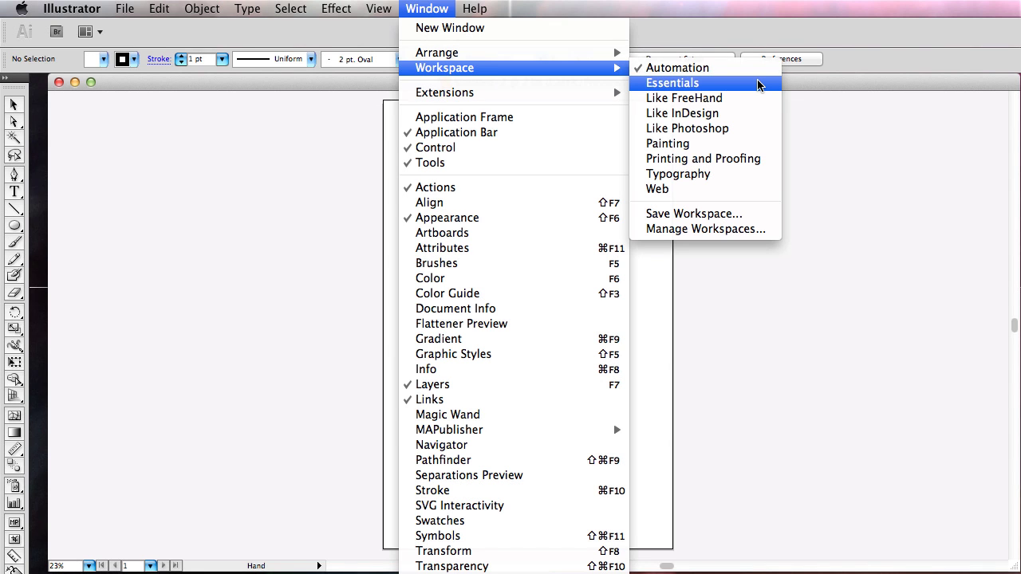
click(757, 83)
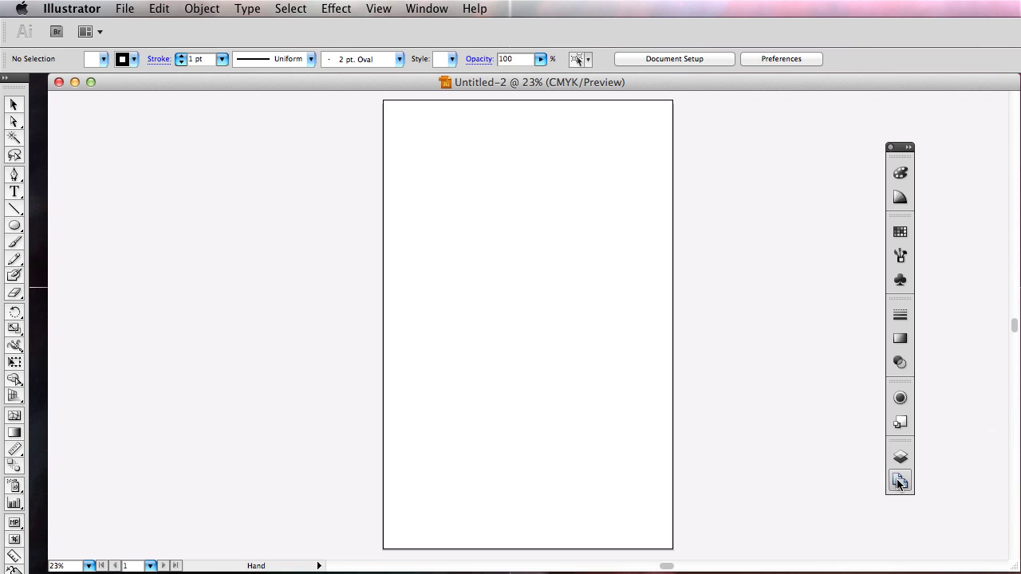
Move the collapsed panel dock farther from the artboard, and expand the floating toolbox to two columns at the opposite screen edge.
click(899, 487)
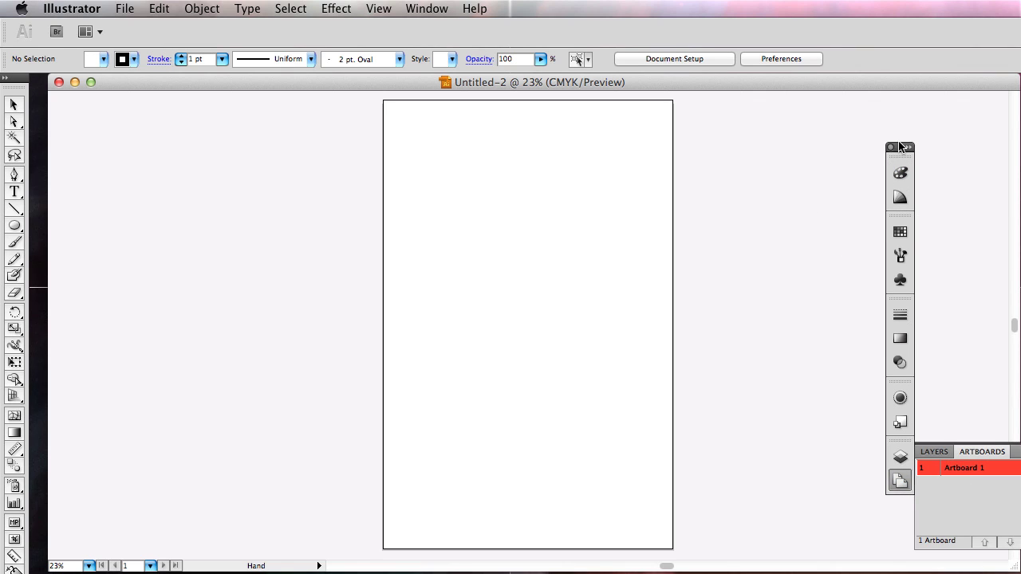
drag(900, 148, 934, 106)
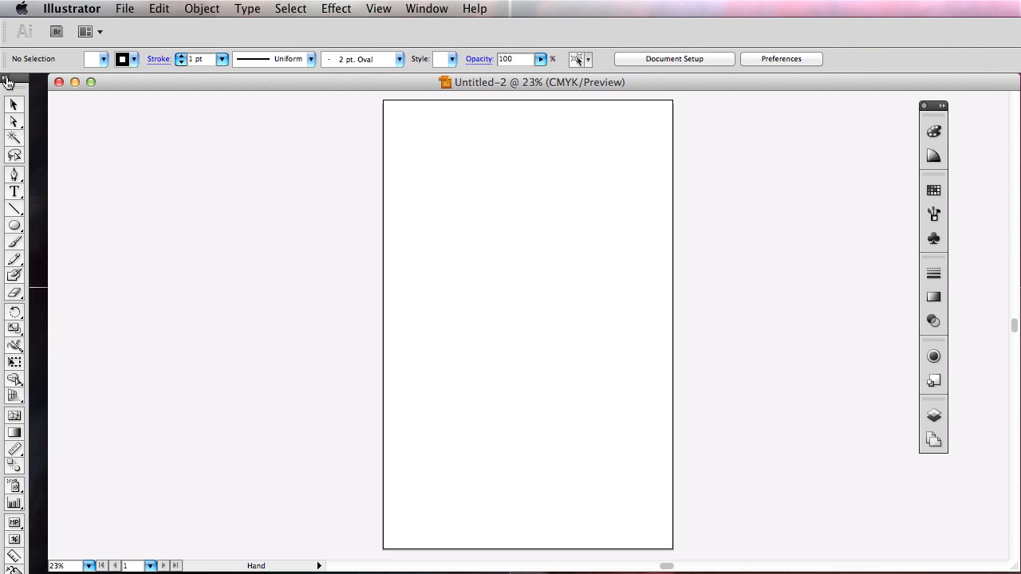
drag(14, 77, 241, 114)
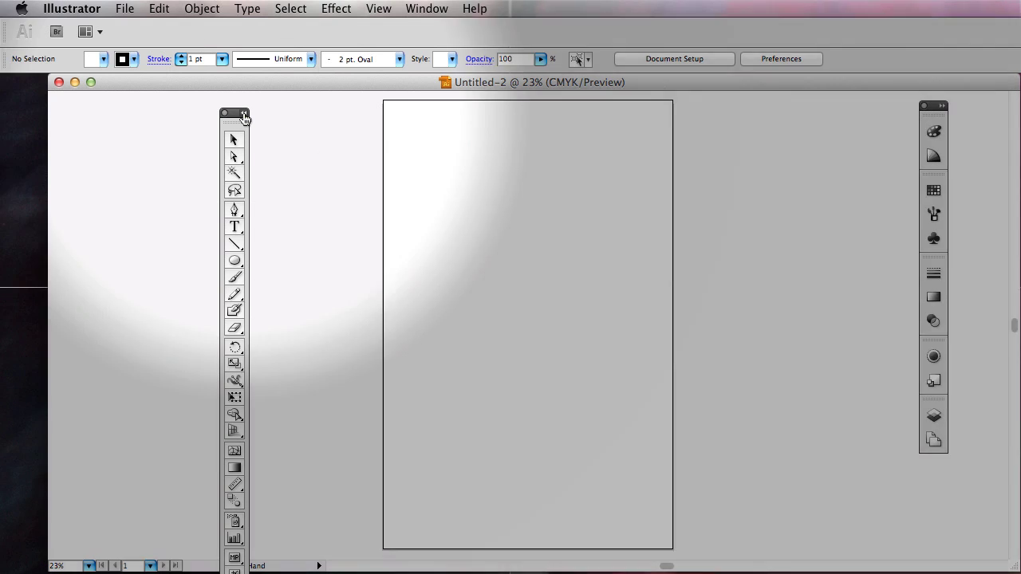
click(244, 113)
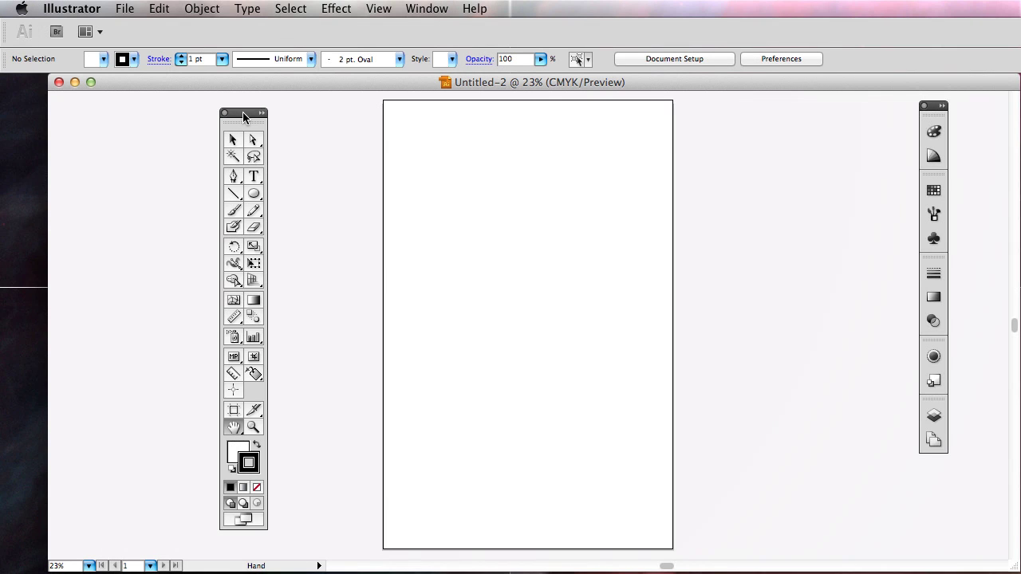
drag(244, 116, 3, 110)
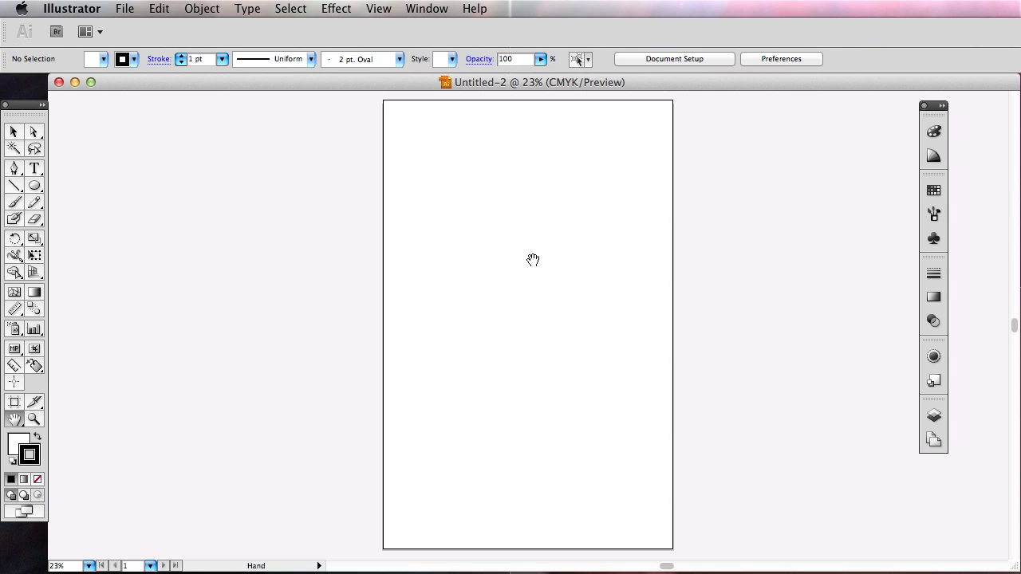
Open the Guides & Grid preferences and move the Preferences dialog over the artboard.
click(137, 9)
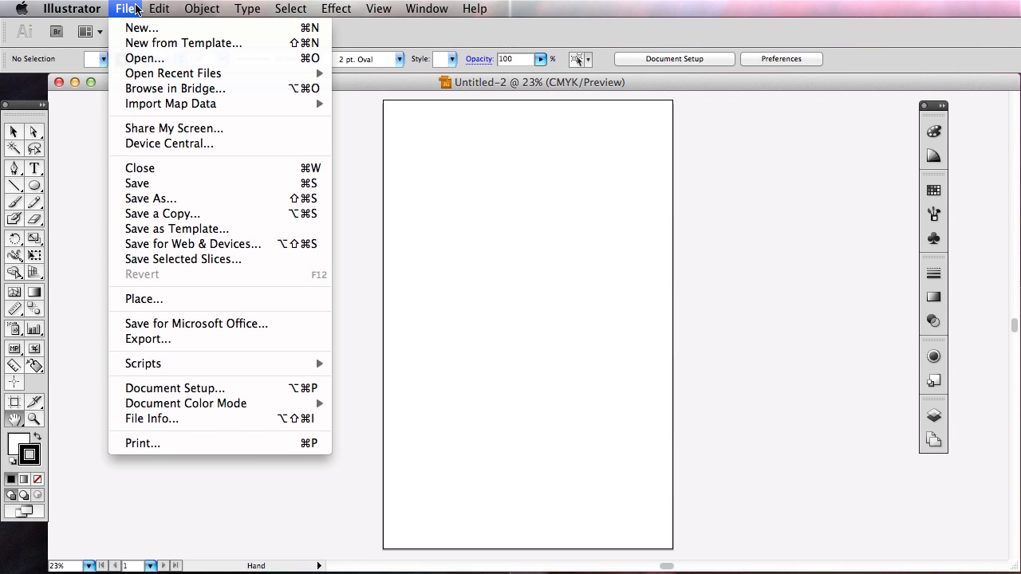
mouse_move(72, 8)
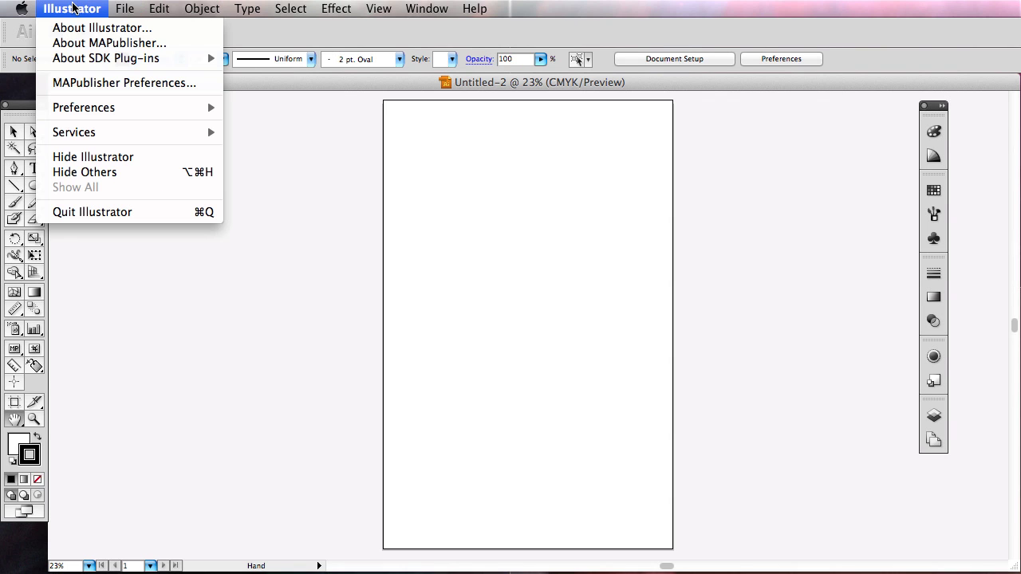
mouse_move(90, 110)
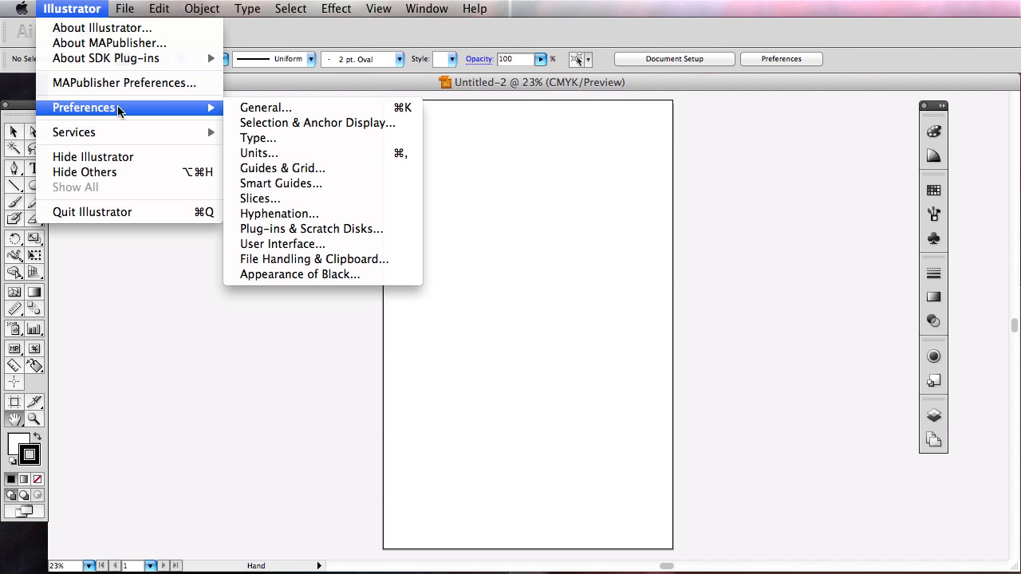
click(292, 108)
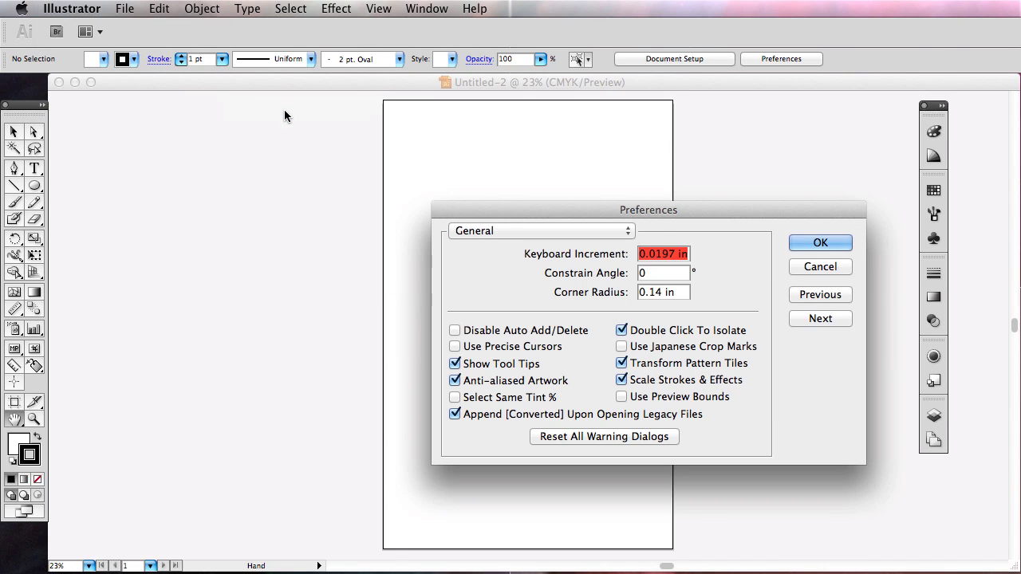
drag(526, 209, 417, 170)
click(434, 193)
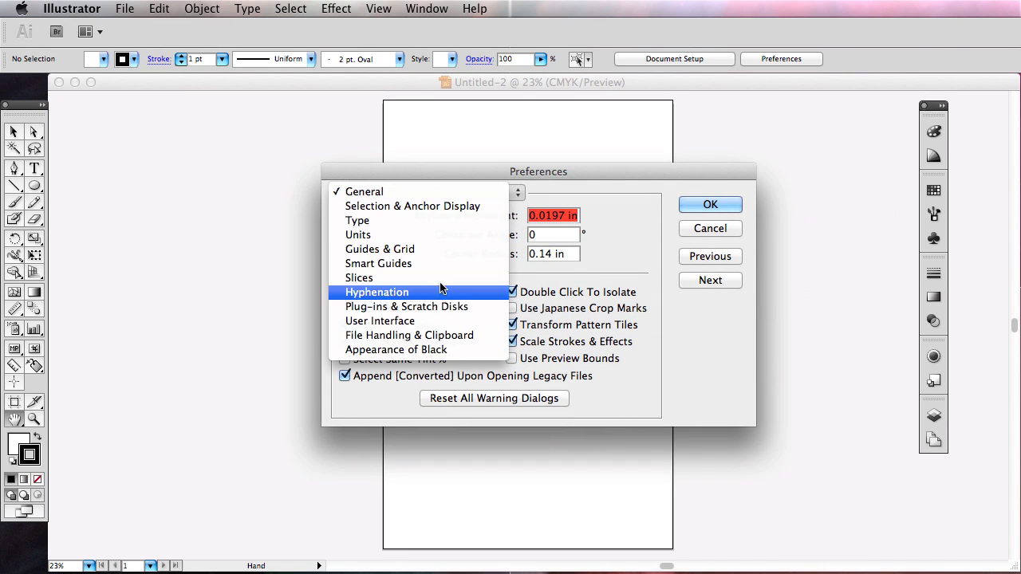
click(577, 182)
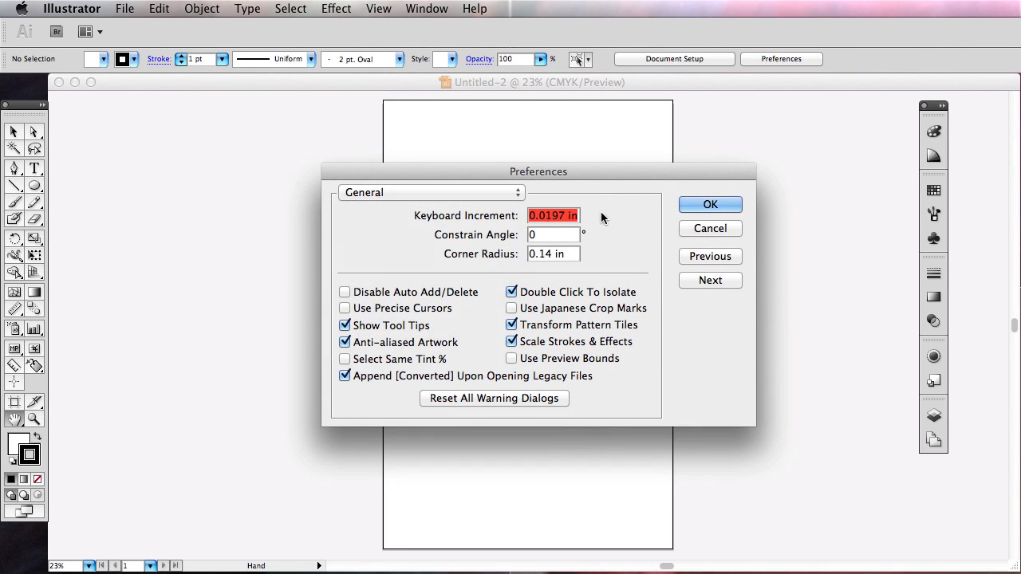
click(476, 194)
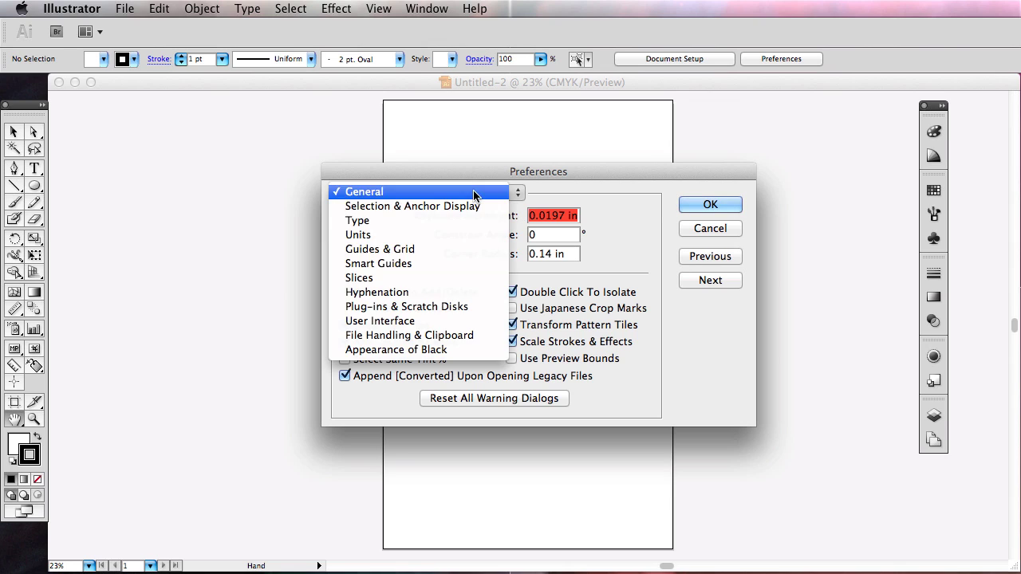
click(411, 250)
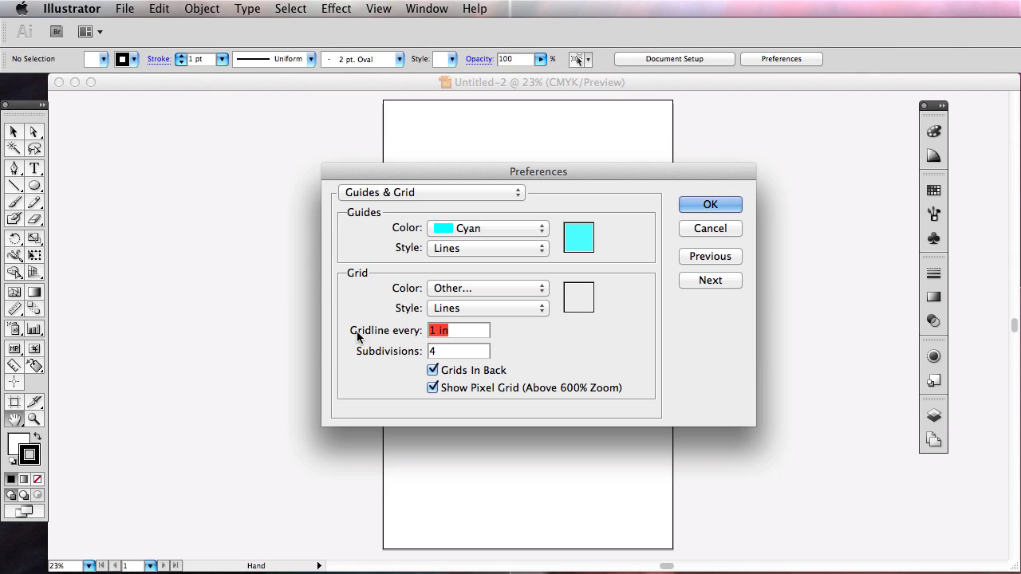
Set the grid to 2 subdivisions per 1 in gridline and apply the preferences.
click(456, 333)
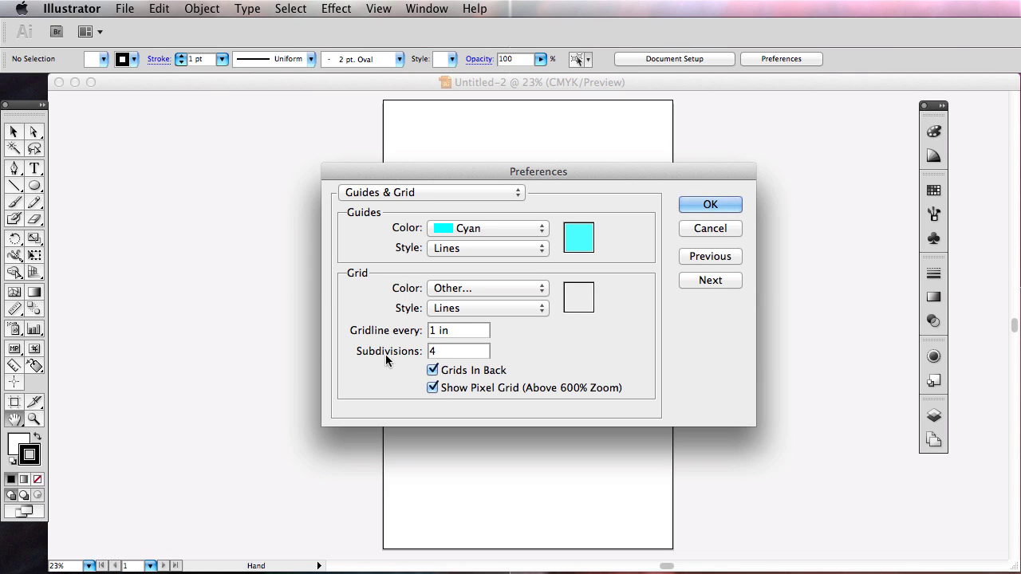
double_click(438, 354)
text(2)
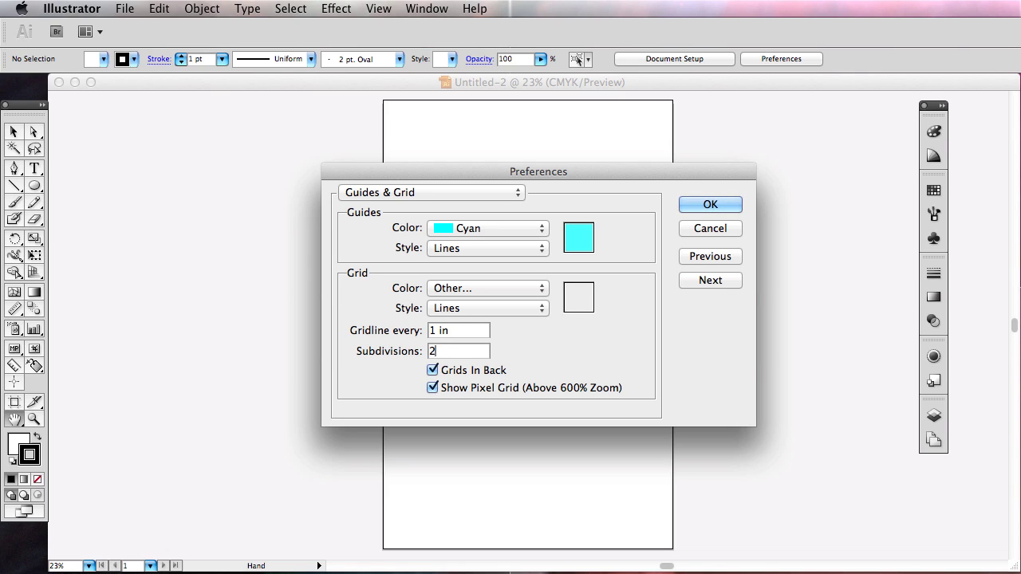
key(Tab)
click(709, 204)
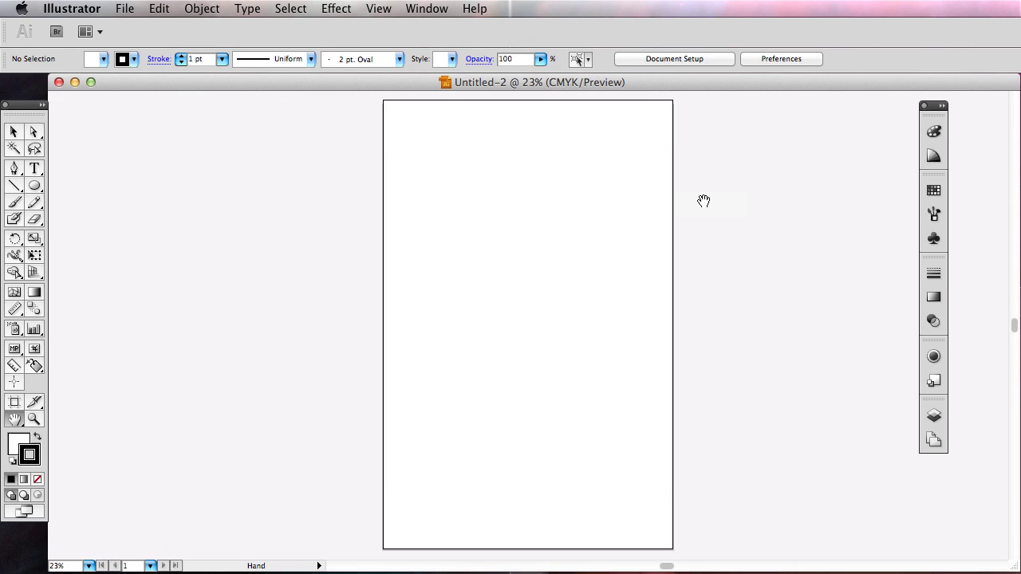
Show the document grid to check its spacing on the artboard, and hide it again.
click(421, 9)
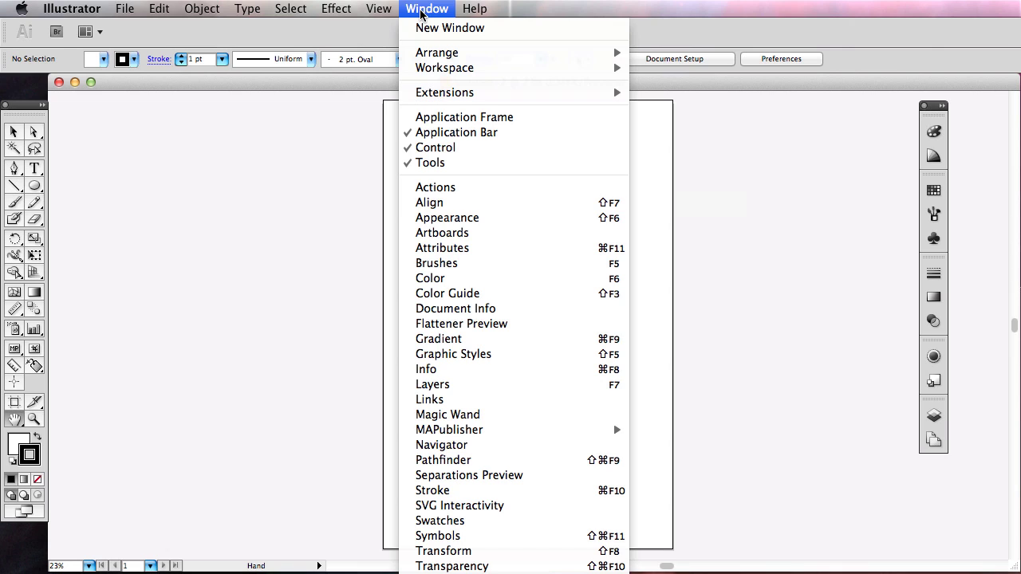
click(421, 10)
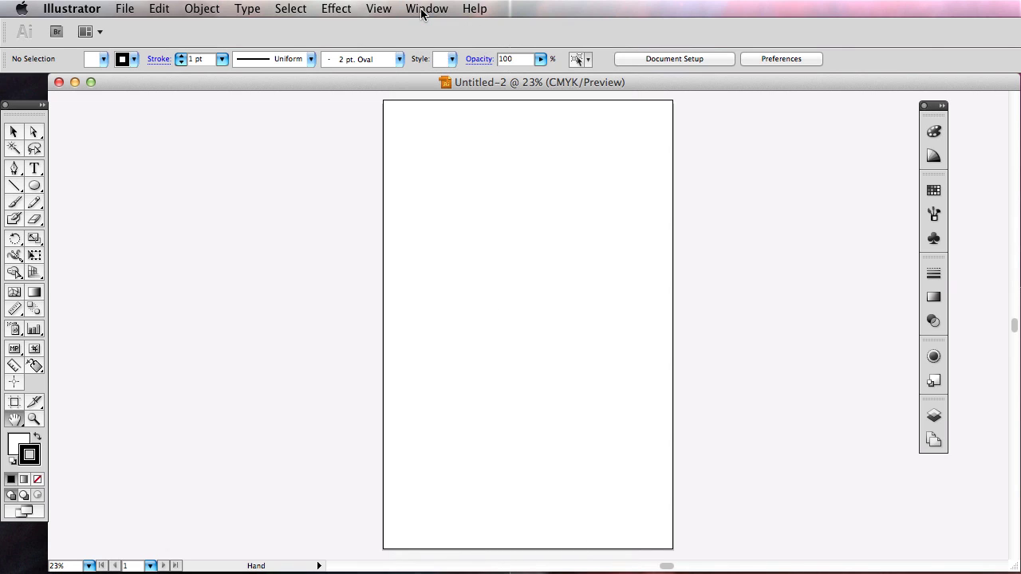
click(373, 10)
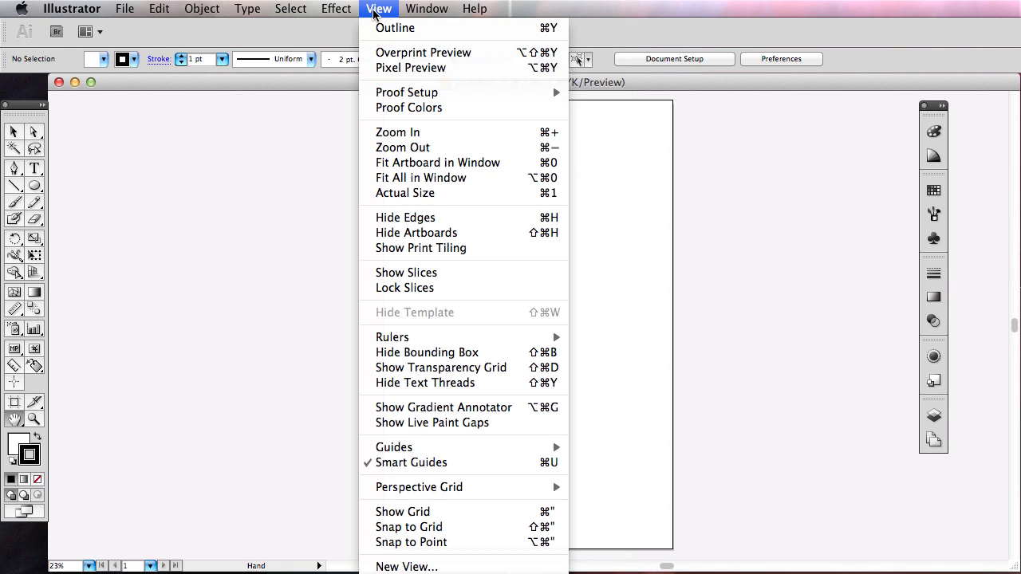
click(486, 518)
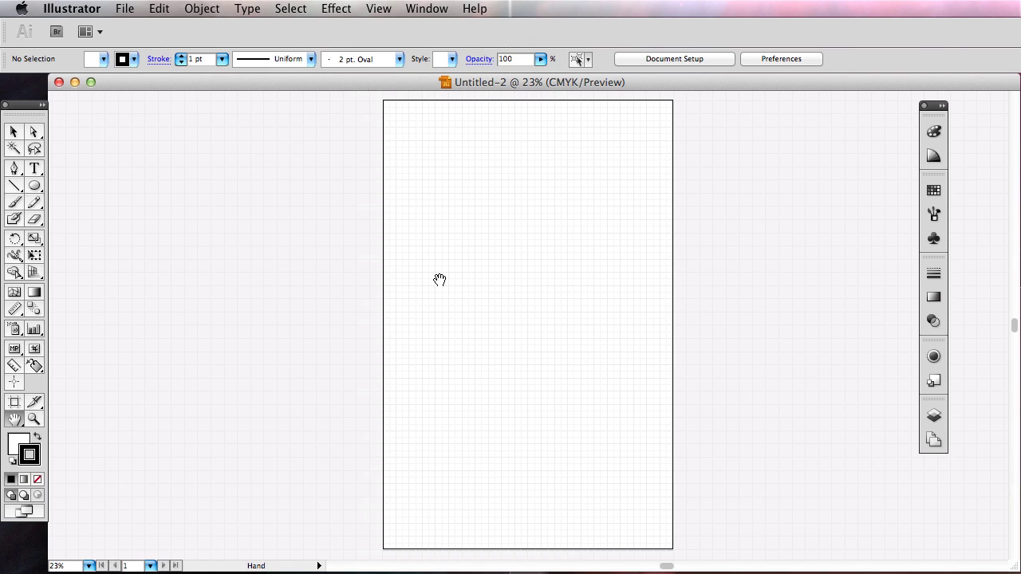
click(368, 8)
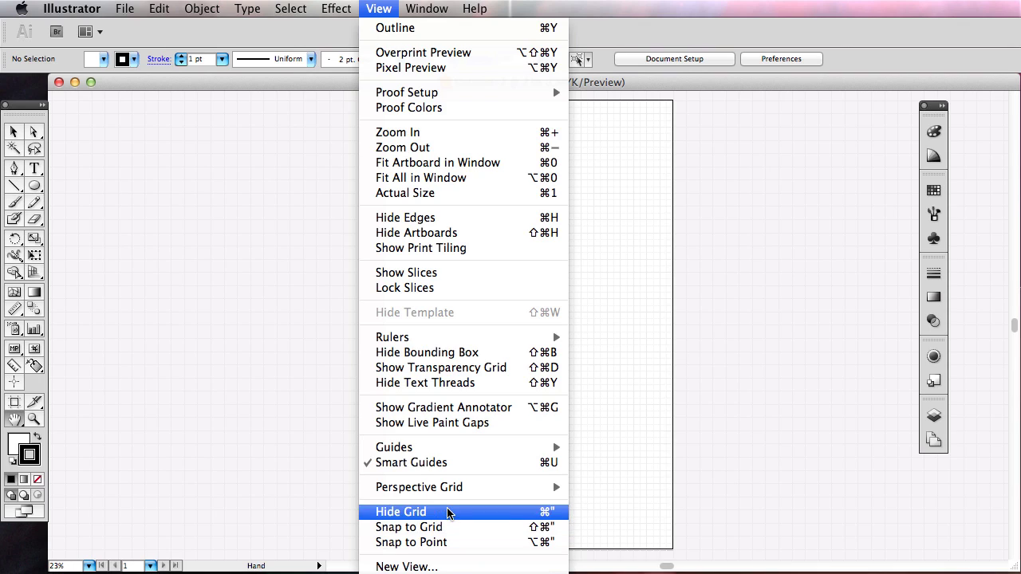
click(389, 513)
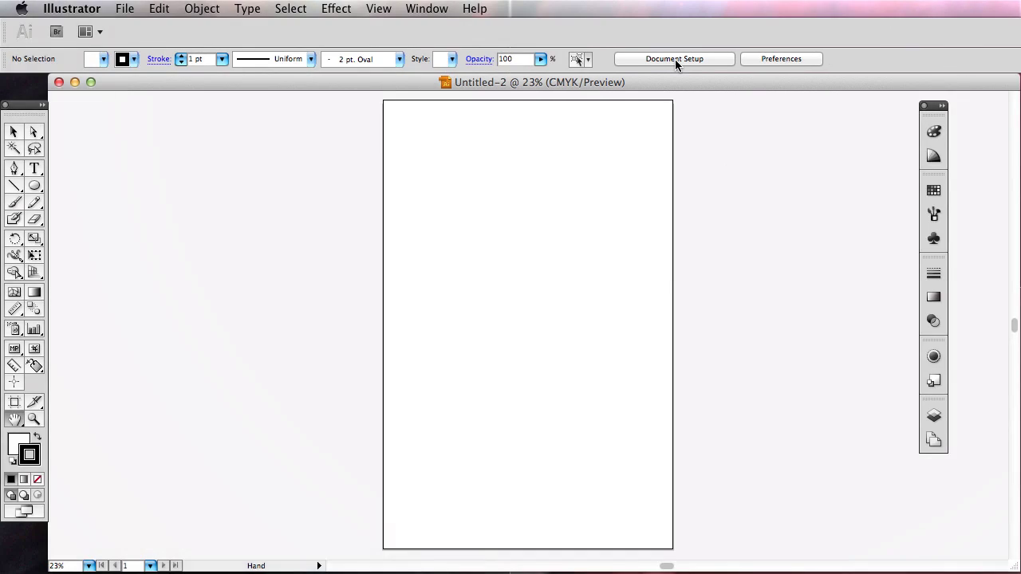
Change the artboard to landscape orientation through Document Setup, leave artboard editing, and fit the artboard in the window.
click(675, 59)
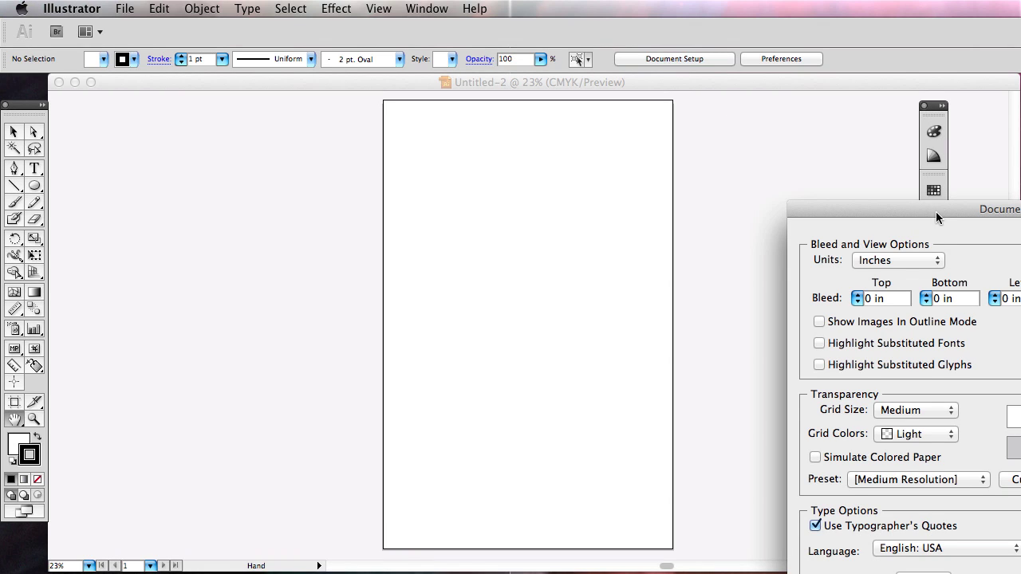
drag(935, 210, 433, 71)
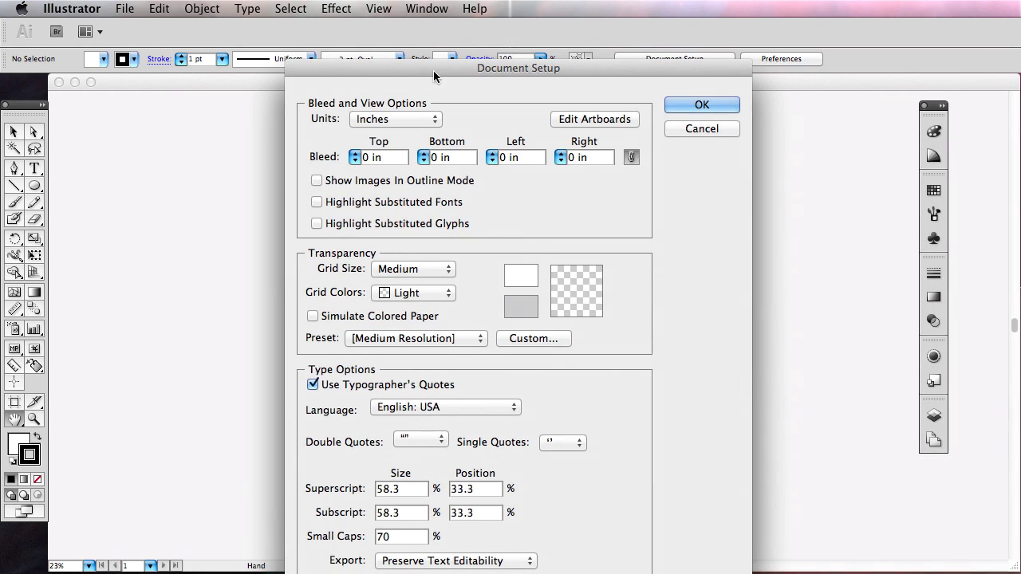
click(598, 119)
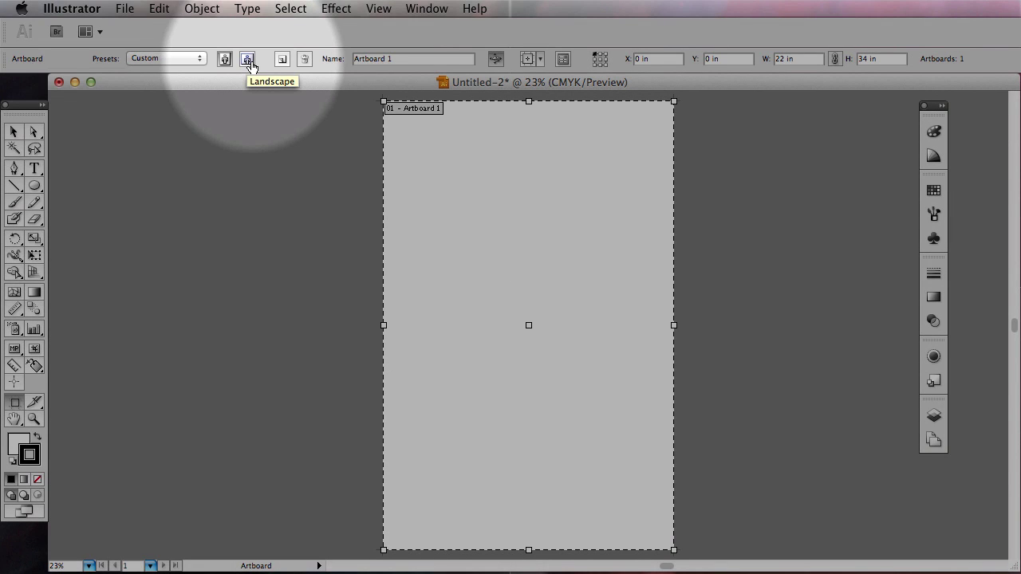
click(248, 61)
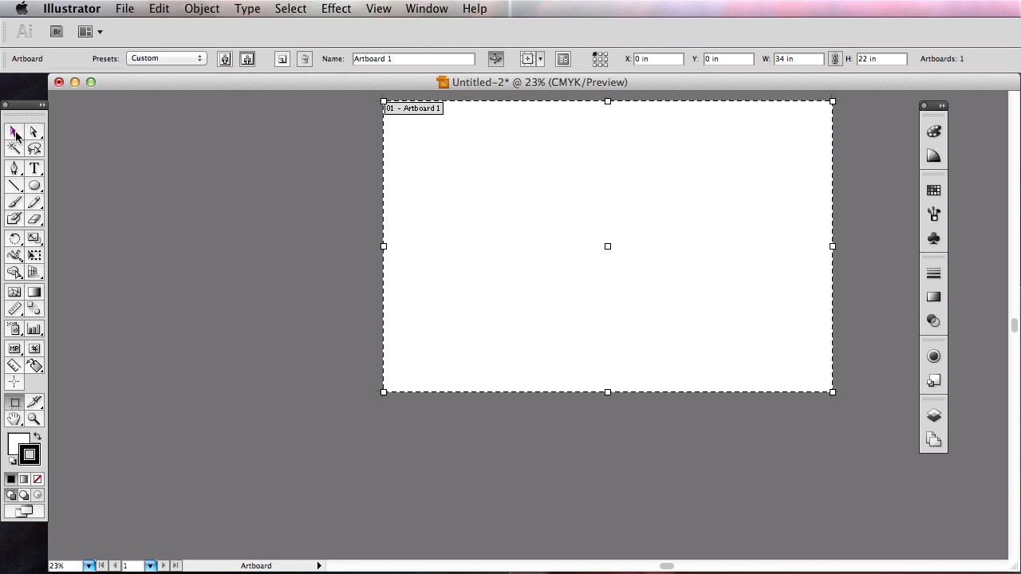
key(Escape)
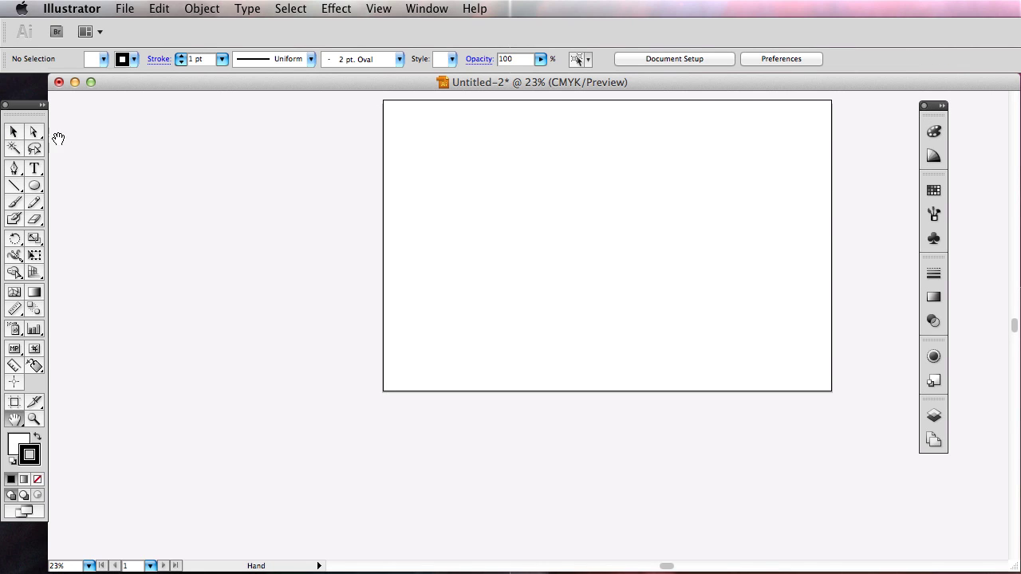
click(14, 133)
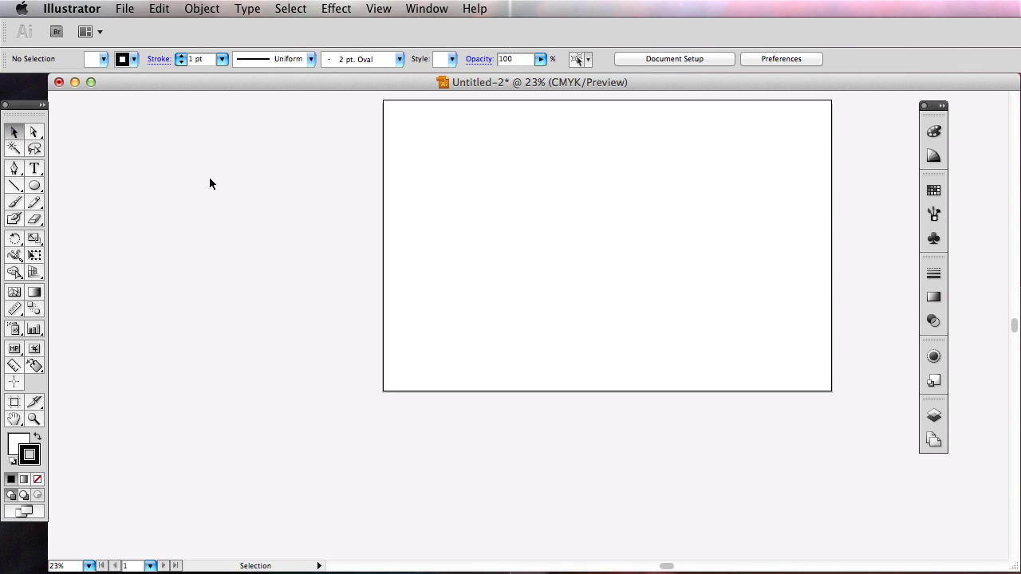
click(14, 420)
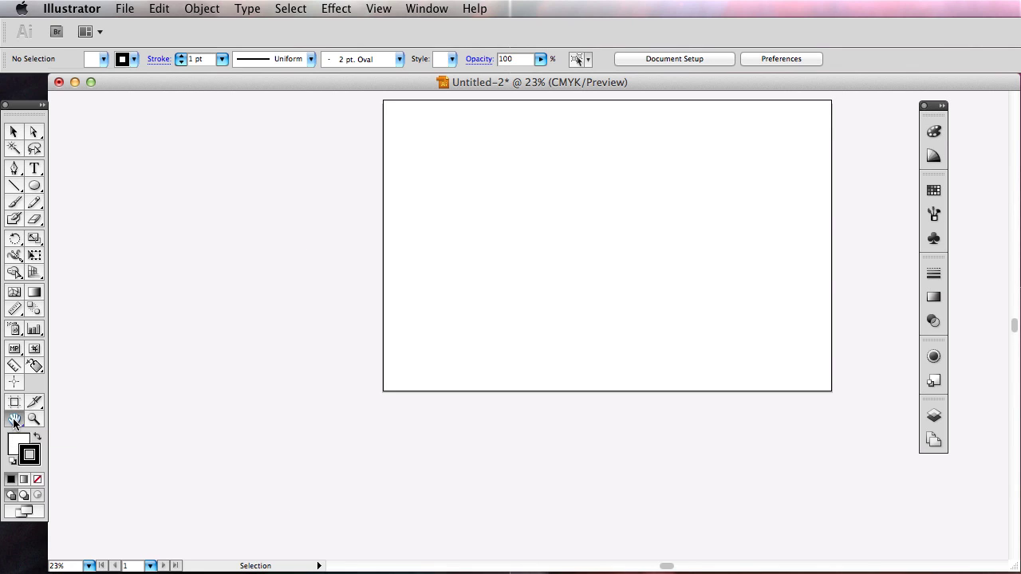
scroll(351, 399, up, 2)
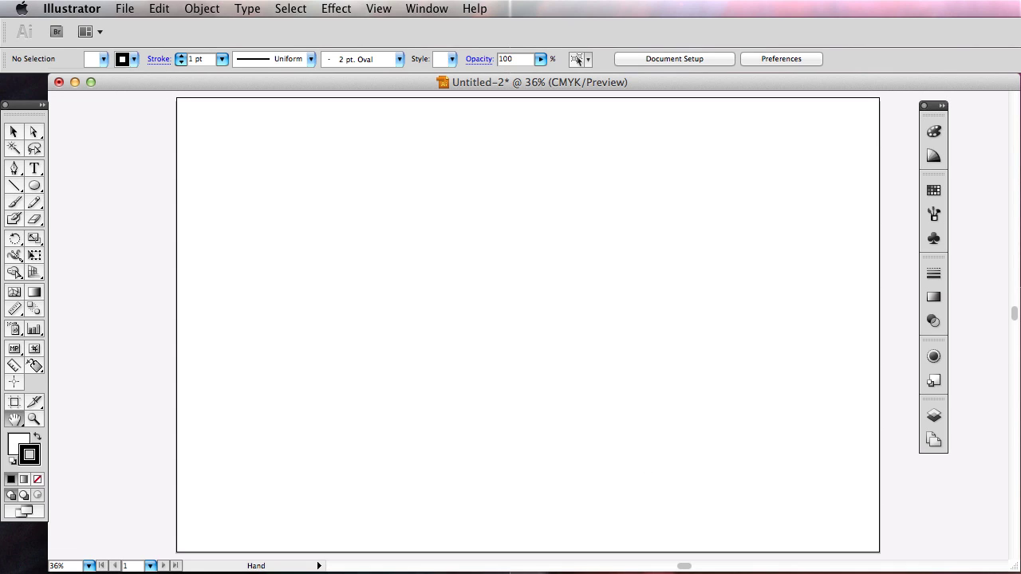
Switch to the browser in Parallels Desktop, open the Getting Started with Illustrator link in the class notes, and return to Illustrator.
key(super+Tab)
drag(649, 100, 597, 26)
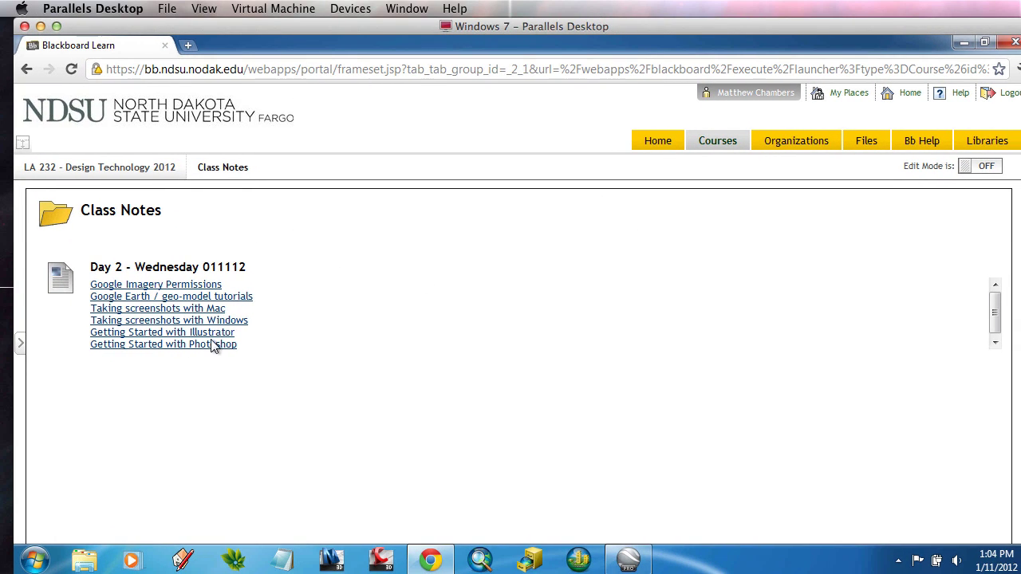
click(148, 333)
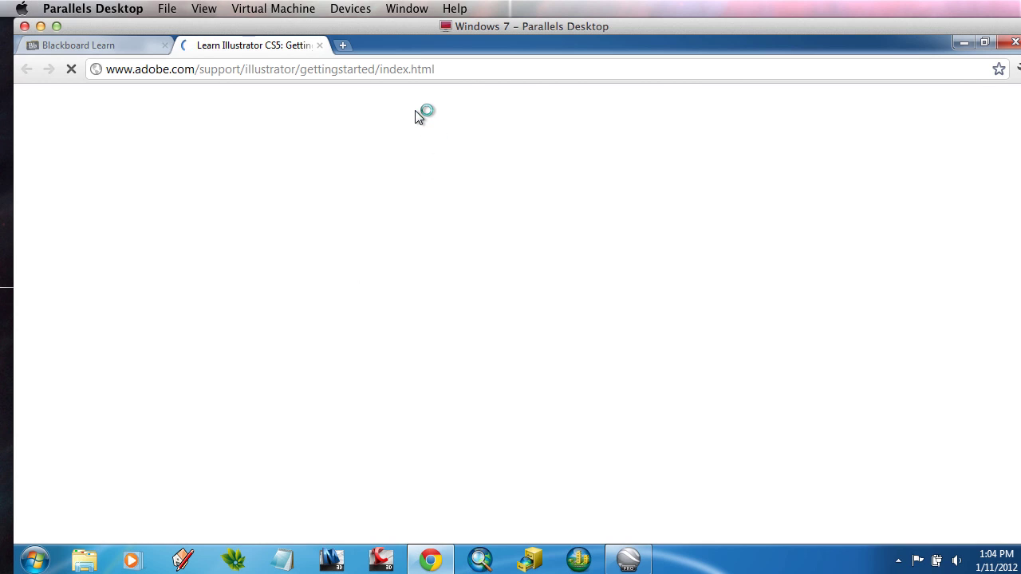
key(ctrl+Left)
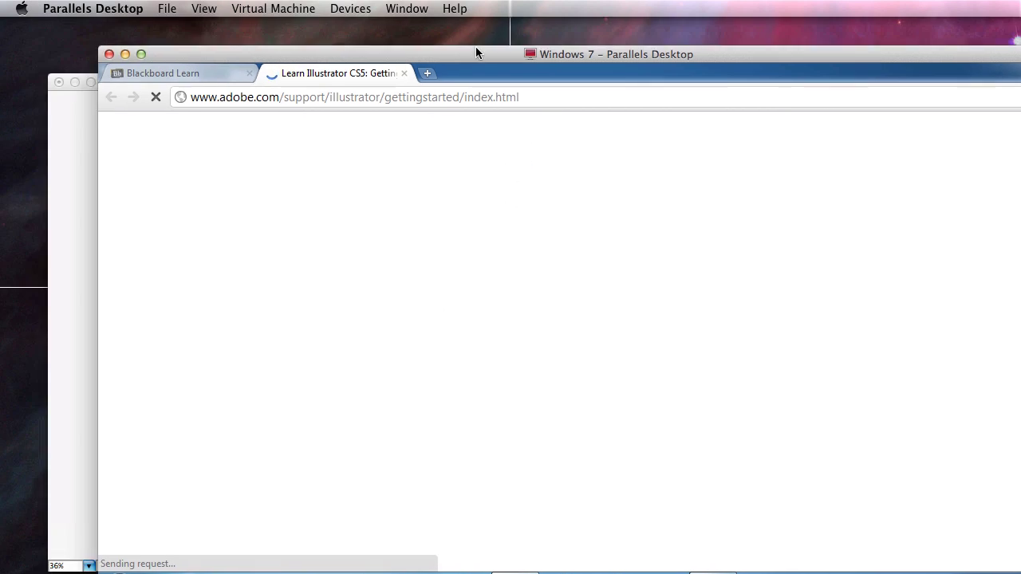
click(962, 238)
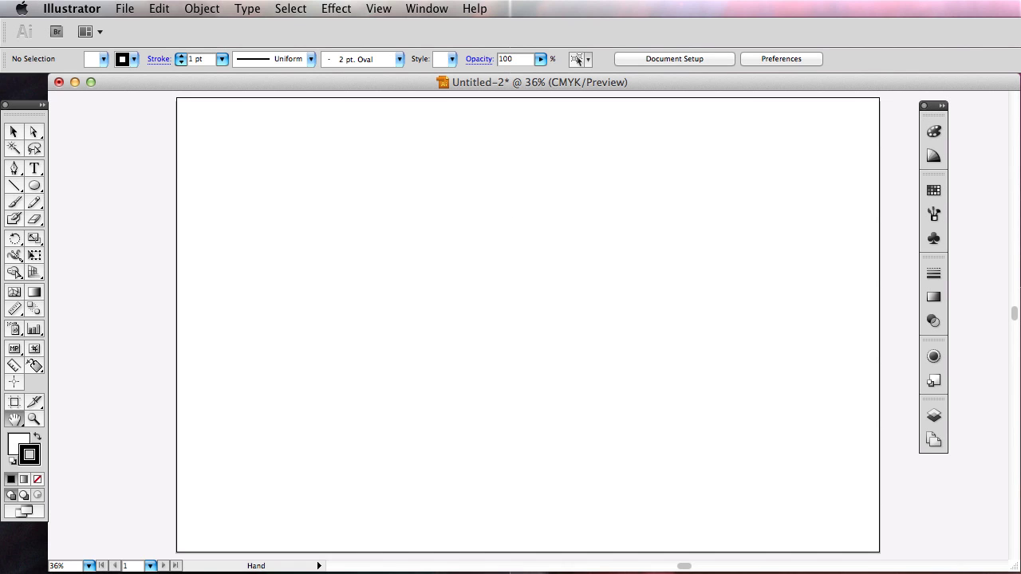
View myBaseplan_sample.pdf from the desktop in Preview, close it, and move the Illustrator document window back into place.
key(super+Tab)
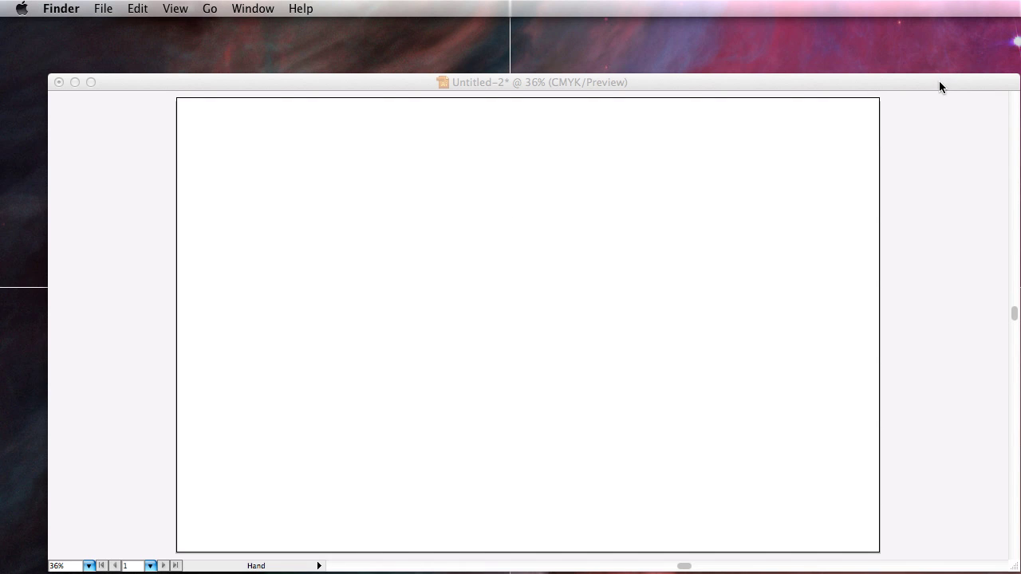
drag(939, 81, 908, 507)
click(330, 212)
double_click(270, 185)
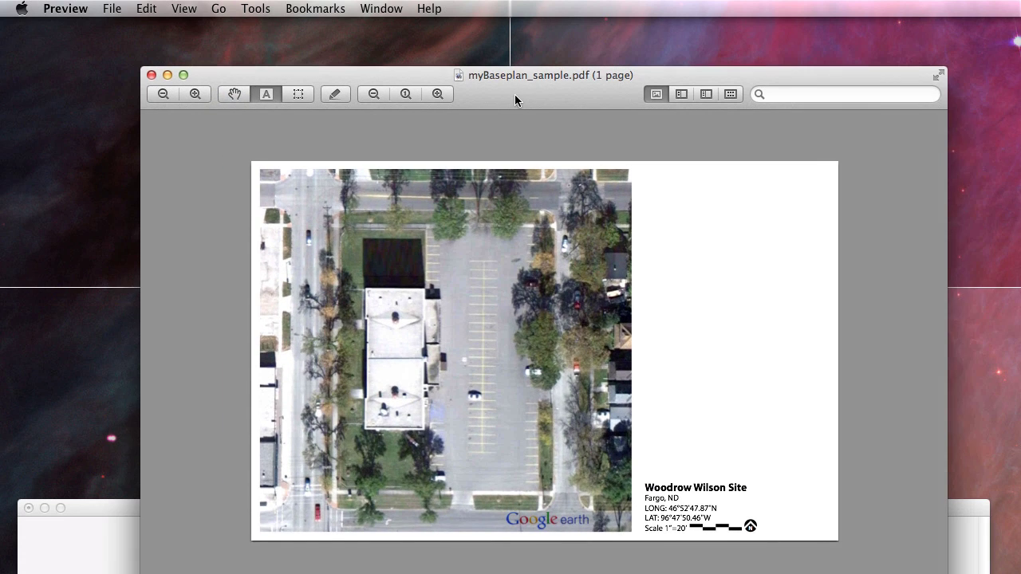
drag(506, 99, 762, 160)
key(super+w)
click(765, 506)
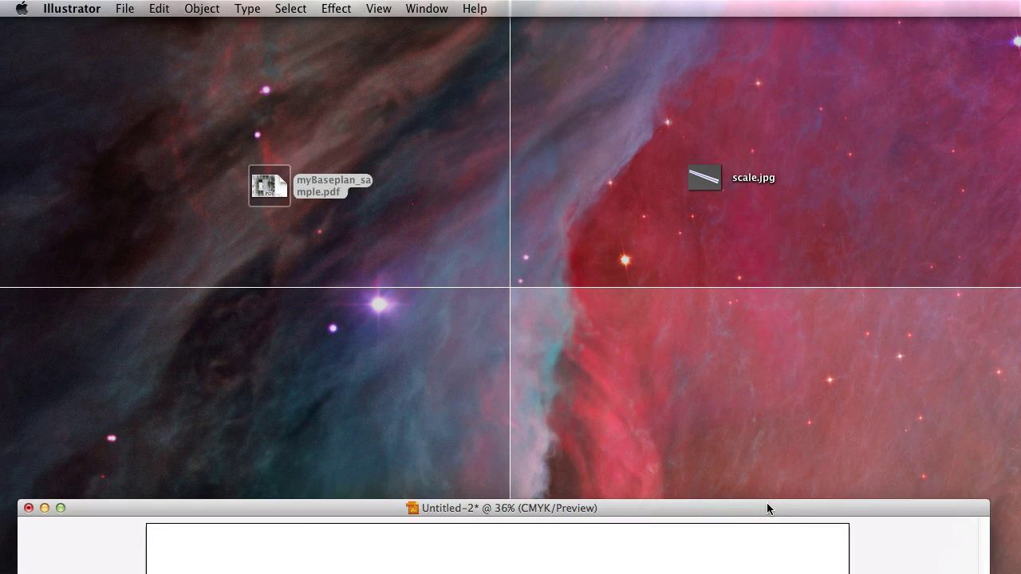
drag(766, 509, 775, 84)
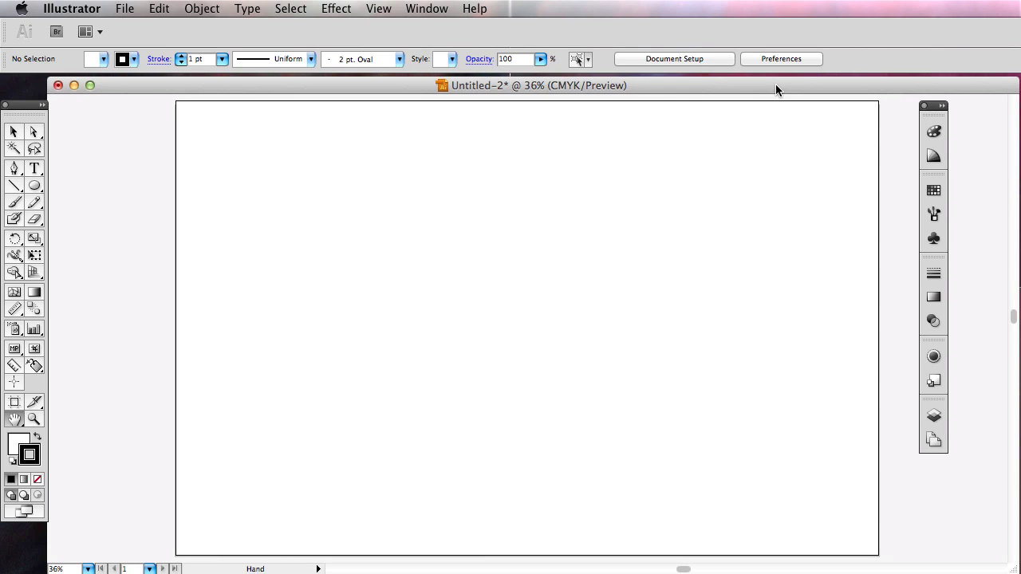
Start saving the document under a new name and create a folder called la232_a1 on the Desktop for it.
click(158, 8)
mouse_move(125, 8)
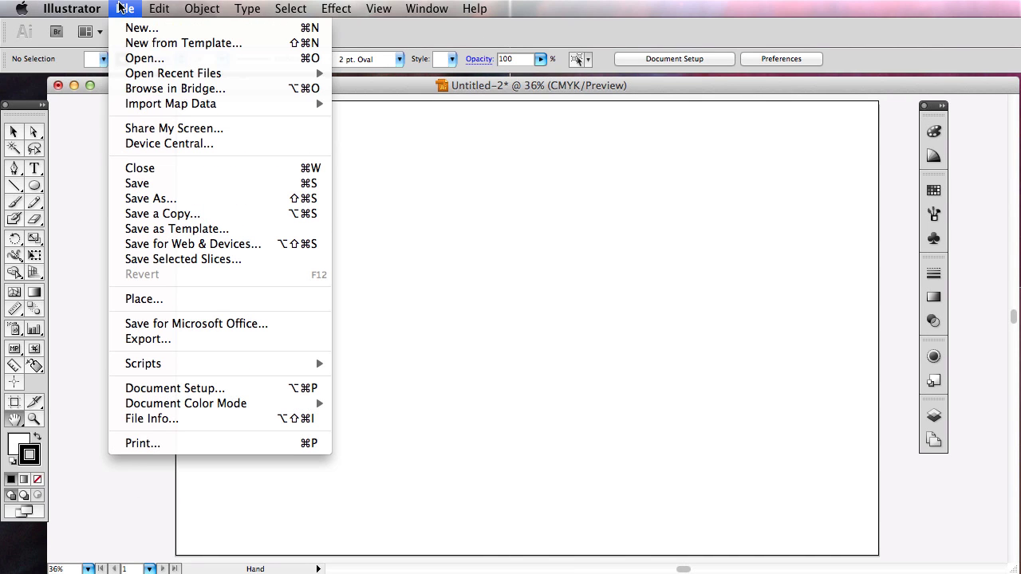
click(167, 199)
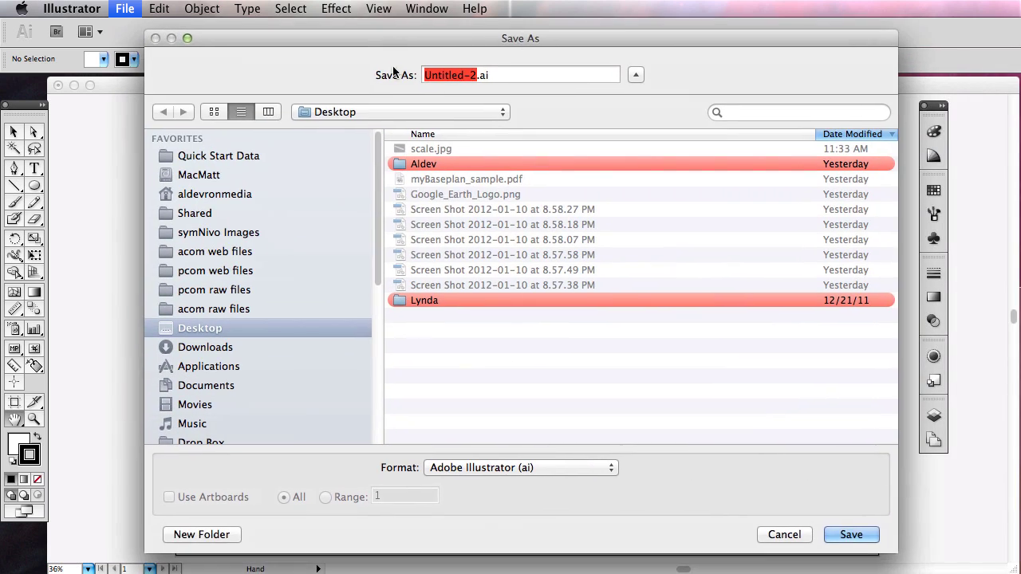
click(220, 533)
text(la)
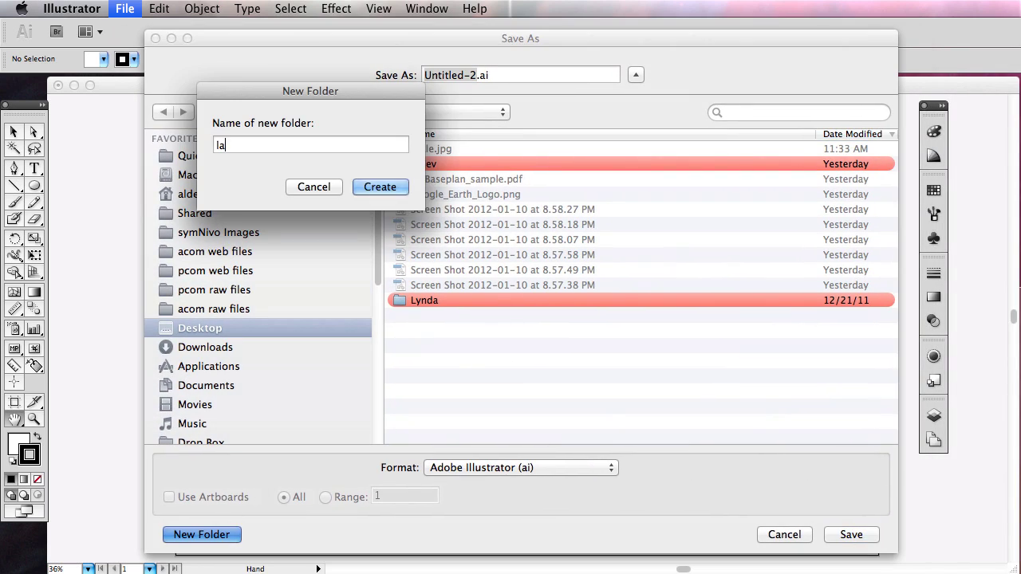
text(232_a1)
click(381, 187)
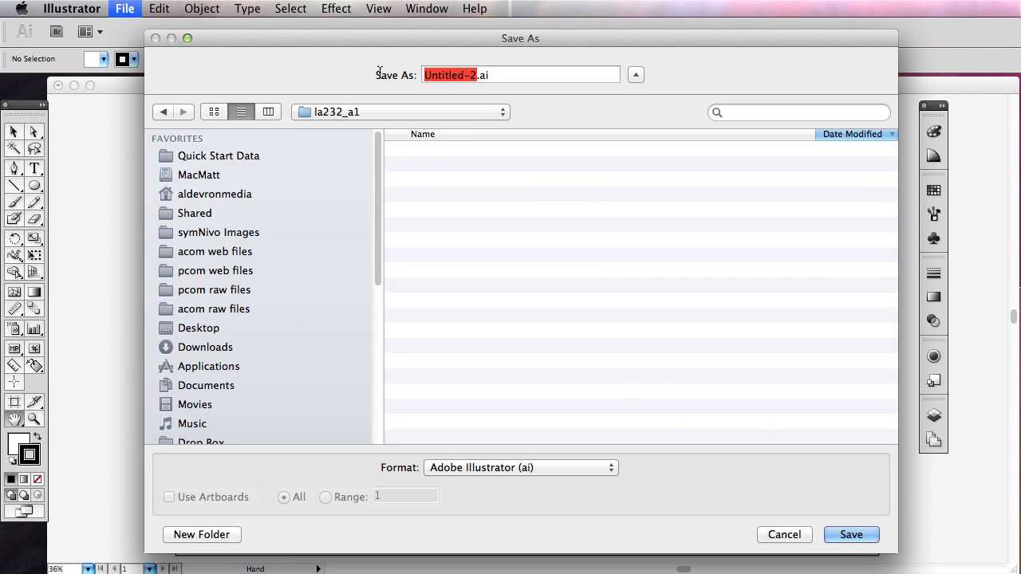
Save the document as basemap_wip.ai in the la232_a1 folder and accept the Illustrator save options.
text(basemap_)
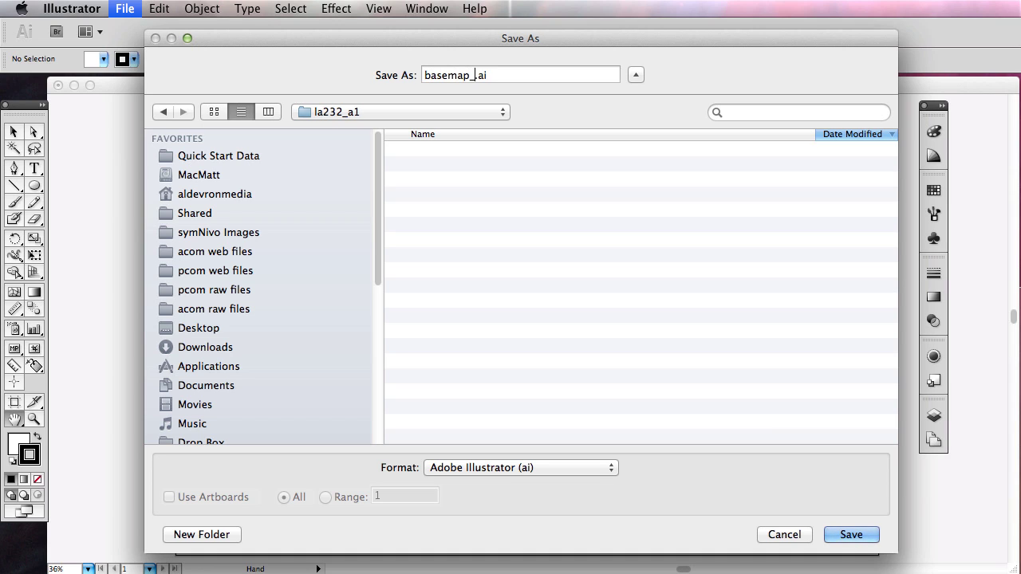
text(wip)
click(868, 540)
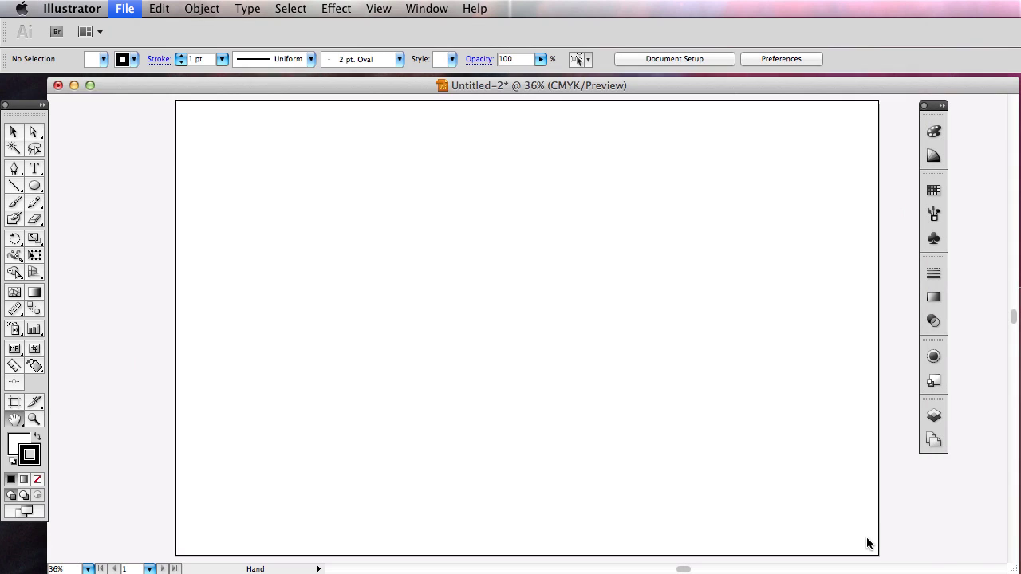
drag(929, 227, 426, 106)
click(686, 139)
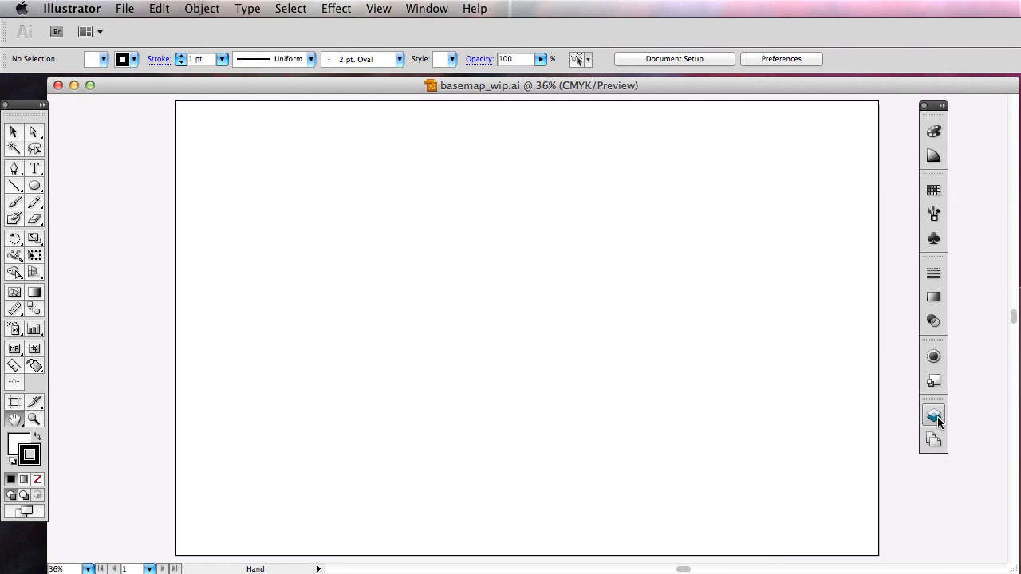
Detach the Layers panel so it floats over the artboard, and enlarge it.
click(936, 416)
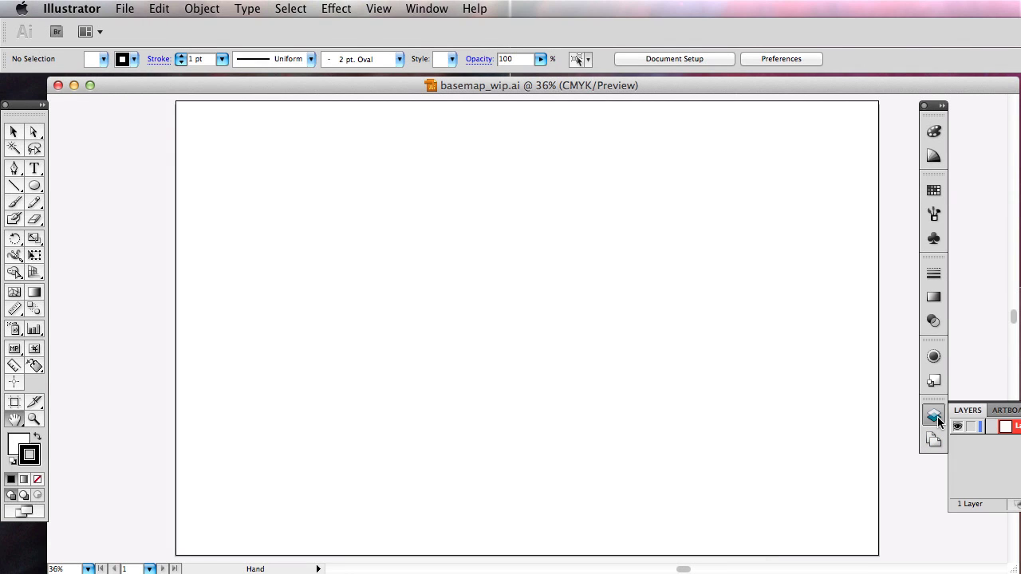
drag(973, 411, 508, 201)
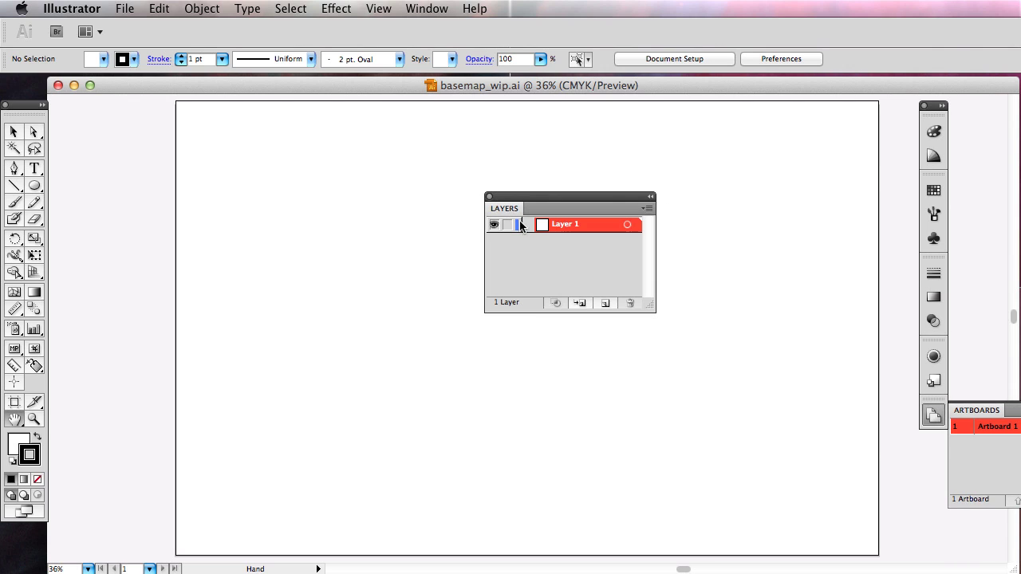
drag(650, 303, 759, 415)
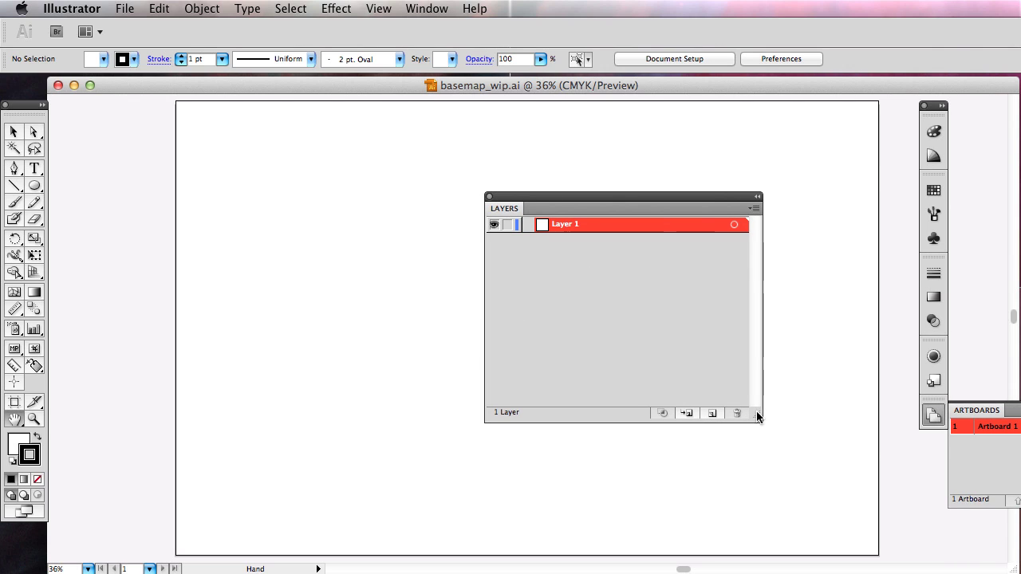
Close the floating Layers panel, reopen it, and reposition it over the artboard.
click(489, 197)
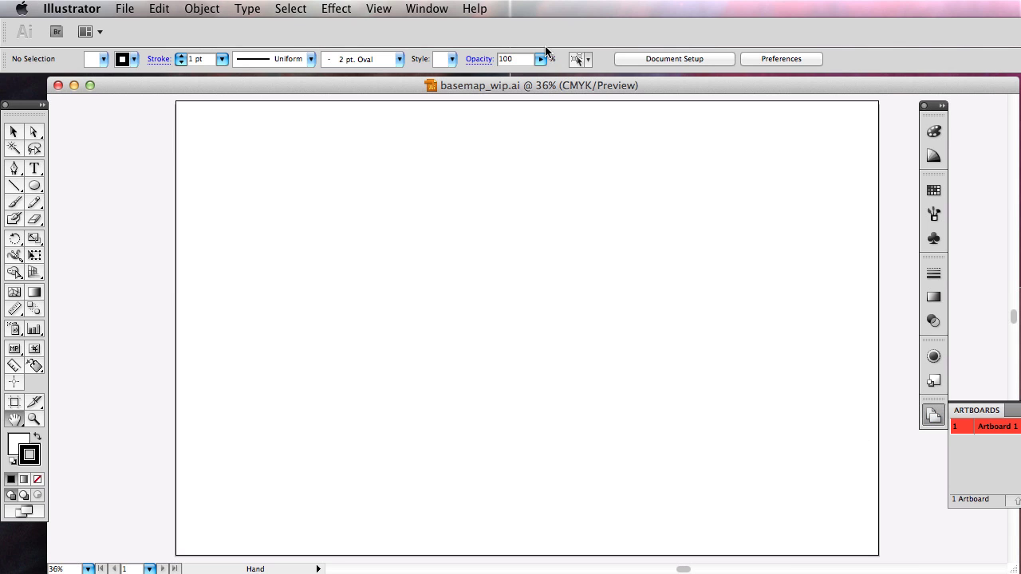
click(419, 10)
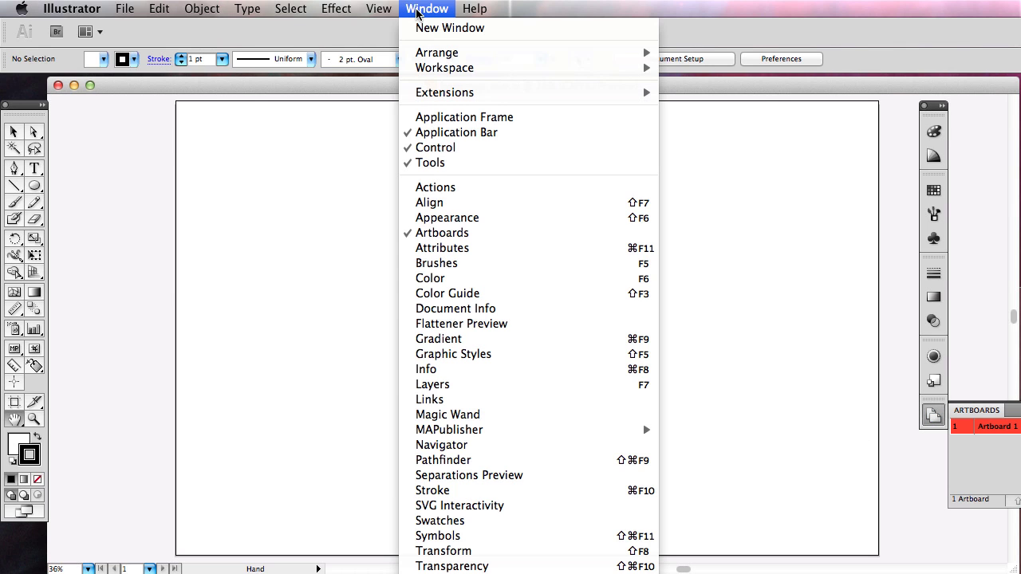
click(471, 389)
drag(592, 205, 573, 190)
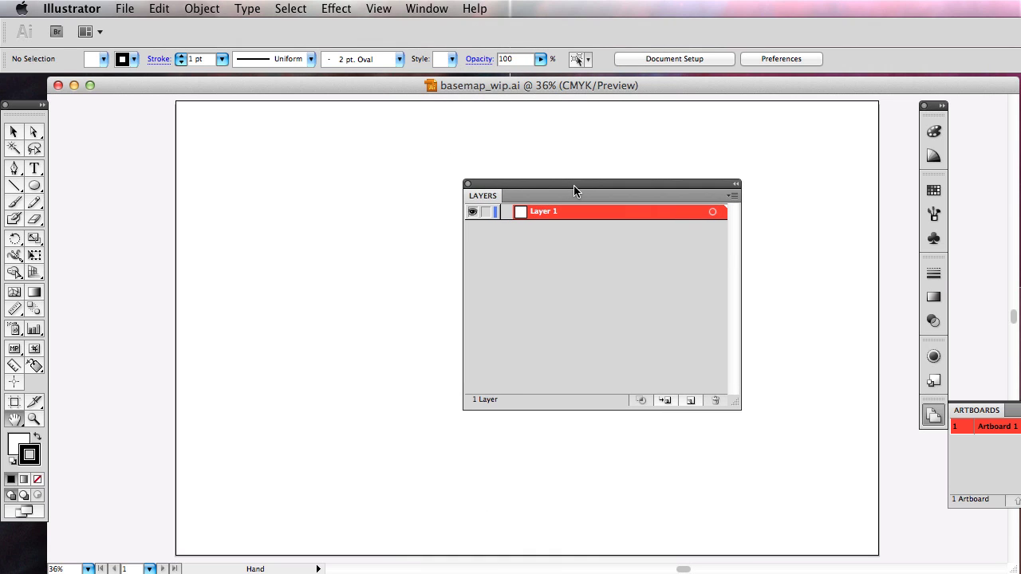
Switch to Preview, move its window clear of the artboard, and return to Illustrator.
key(super+Tab)
drag(724, 167, 989, 362)
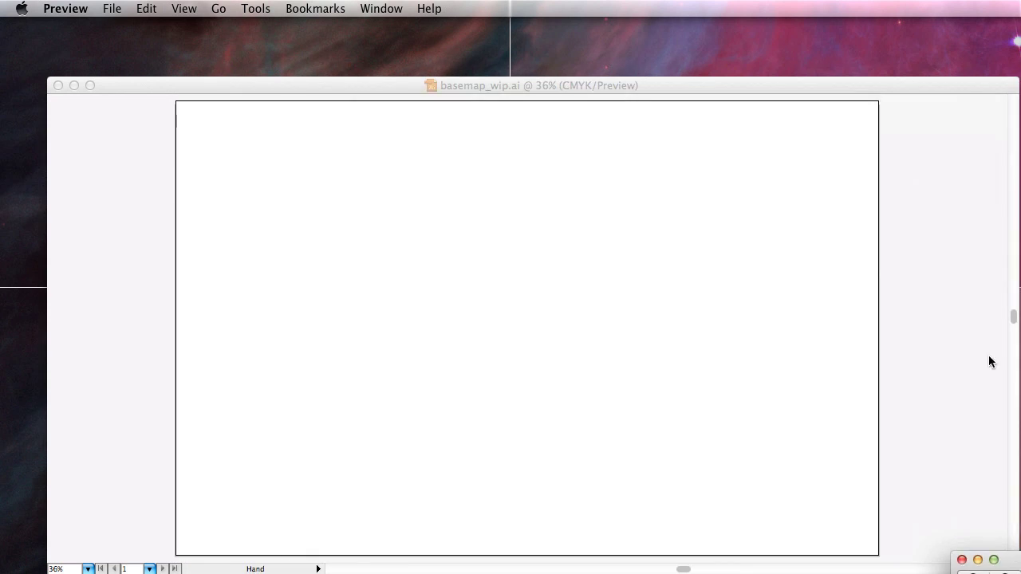
click(989, 362)
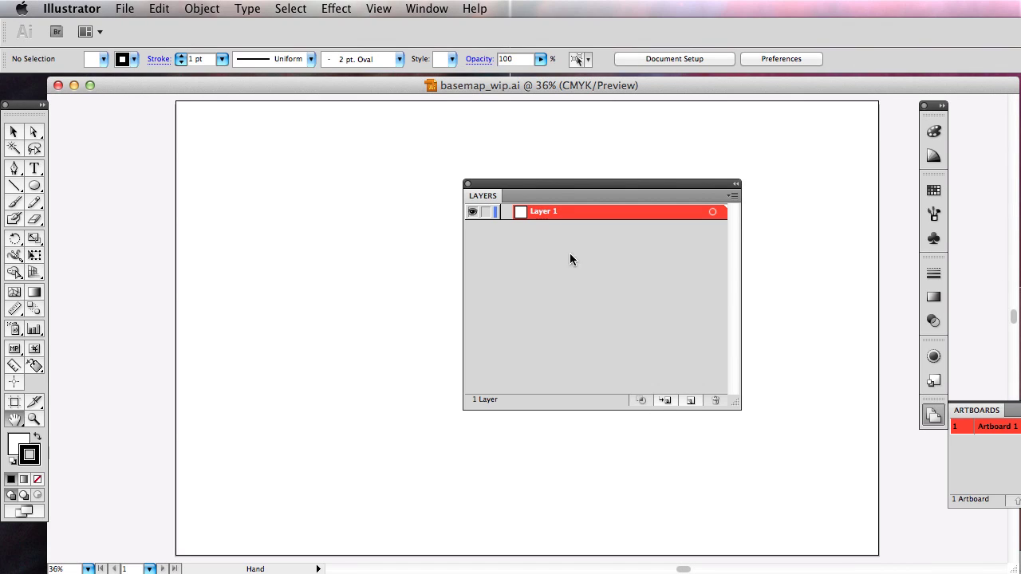
Rename Layer 1 as image in its layer options.
double_click(544, 212)
drag(846, 307, 455, 240)
click(555, 275)
triple_click(556, 275)
text(image)
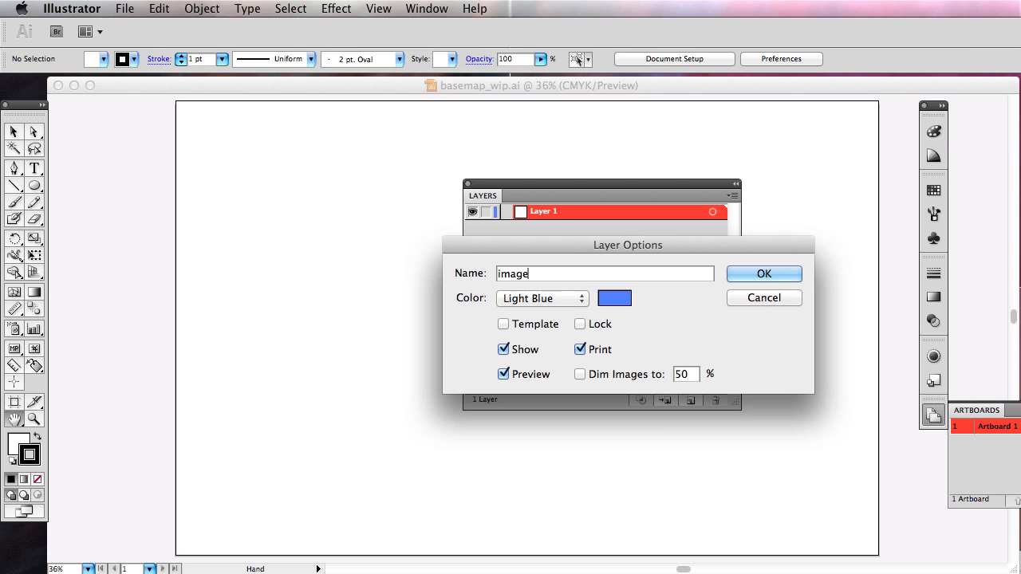
key(Return)
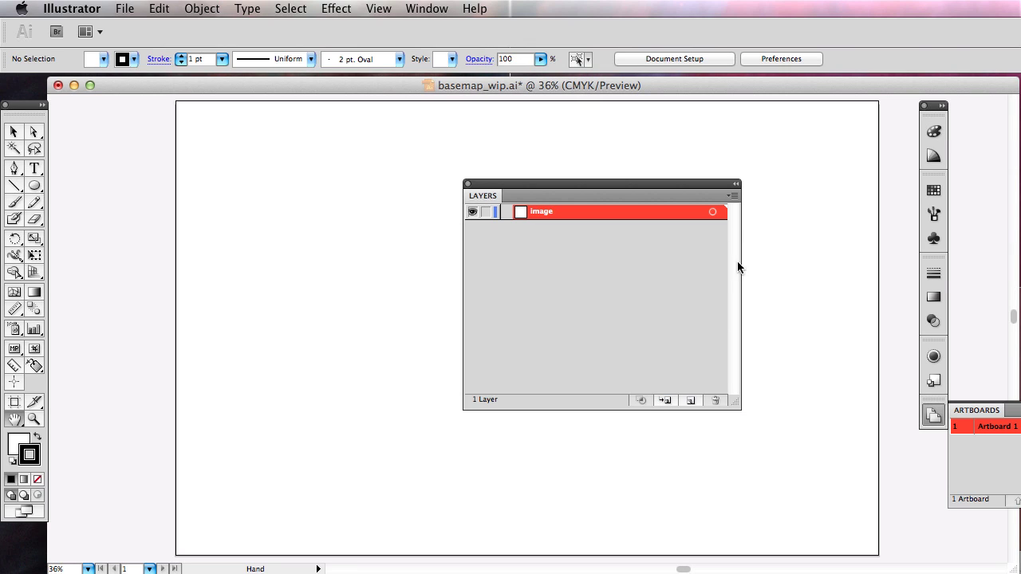
Add a new layer named text above the image layer and shift the Layers panel aside.
click(730, 196)
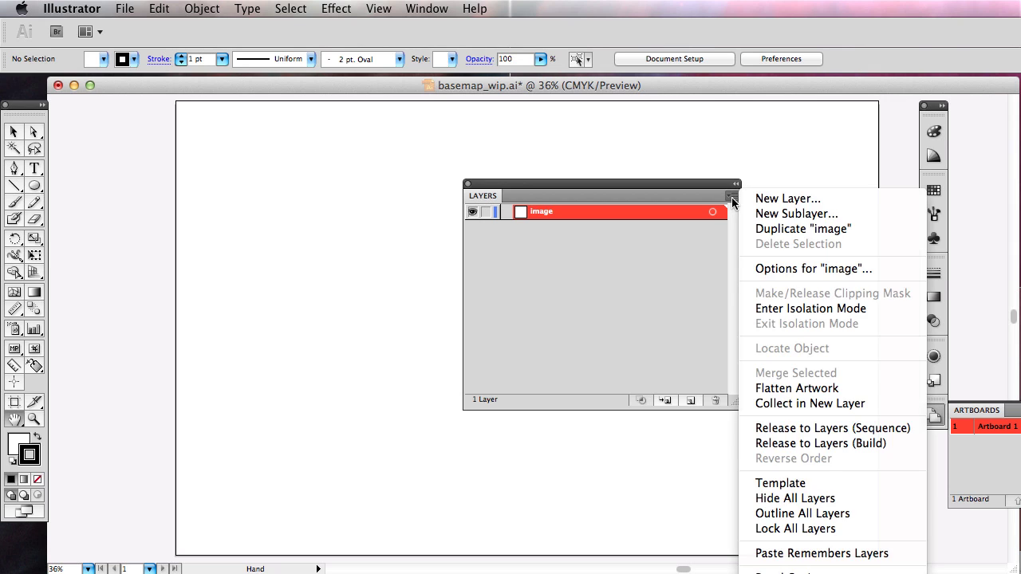
click(789, 200)
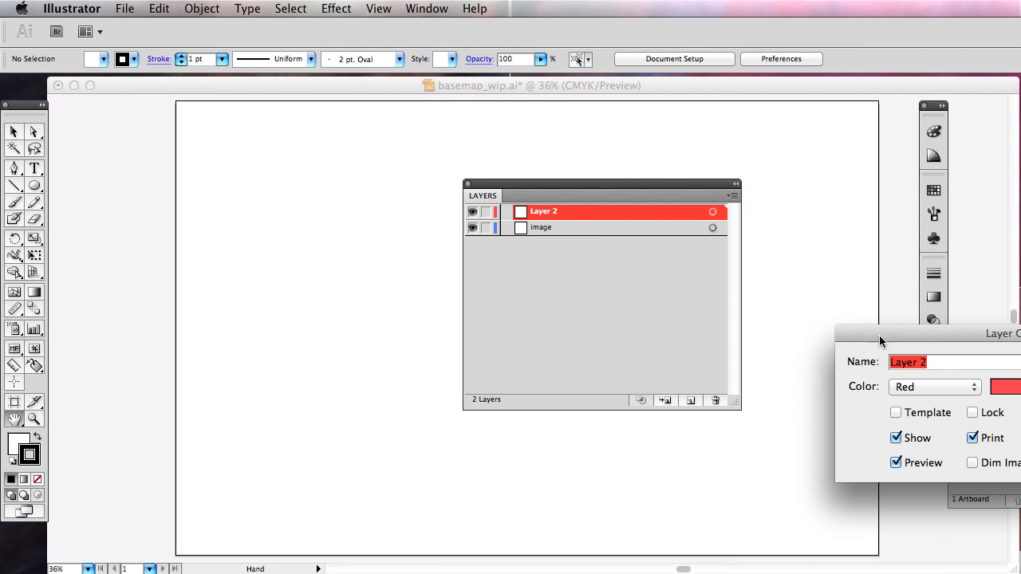
text(text)
key(Return)
drag(578, 182, 519, 174)
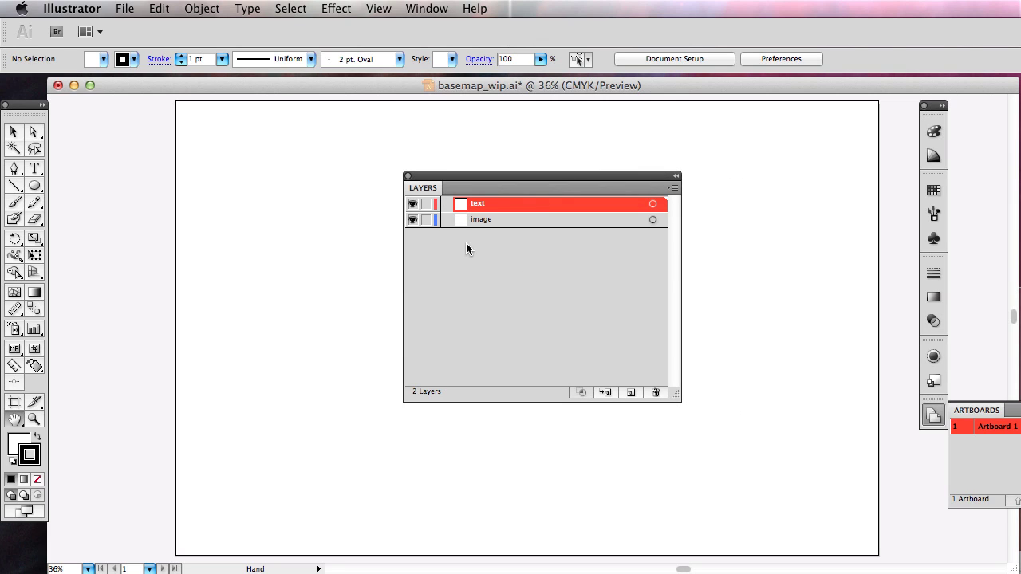
Add a new layer named guides above the text layer.
click(674, 187)
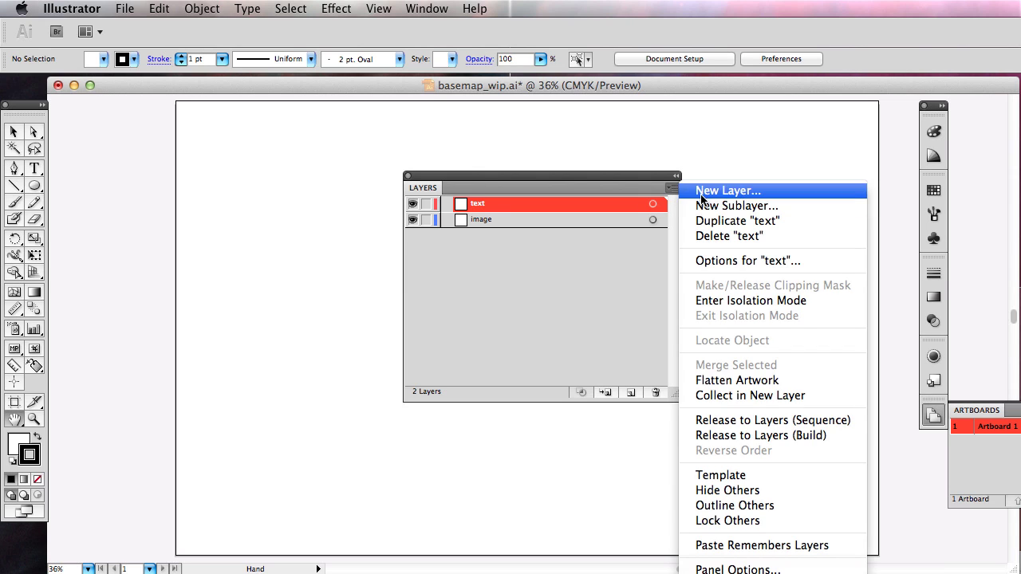
click(714, 190)
text(guides)
key(Return)
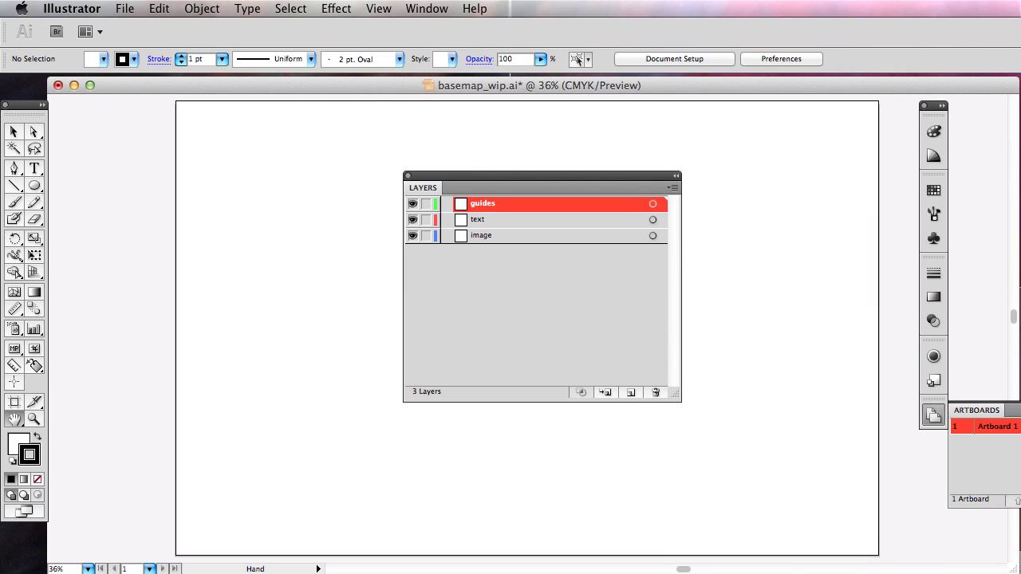
Select the text, image and guides layers in turn, finish on guides, and move the Layers panel off the artboard.
click(507, 219)
click(520, 236)
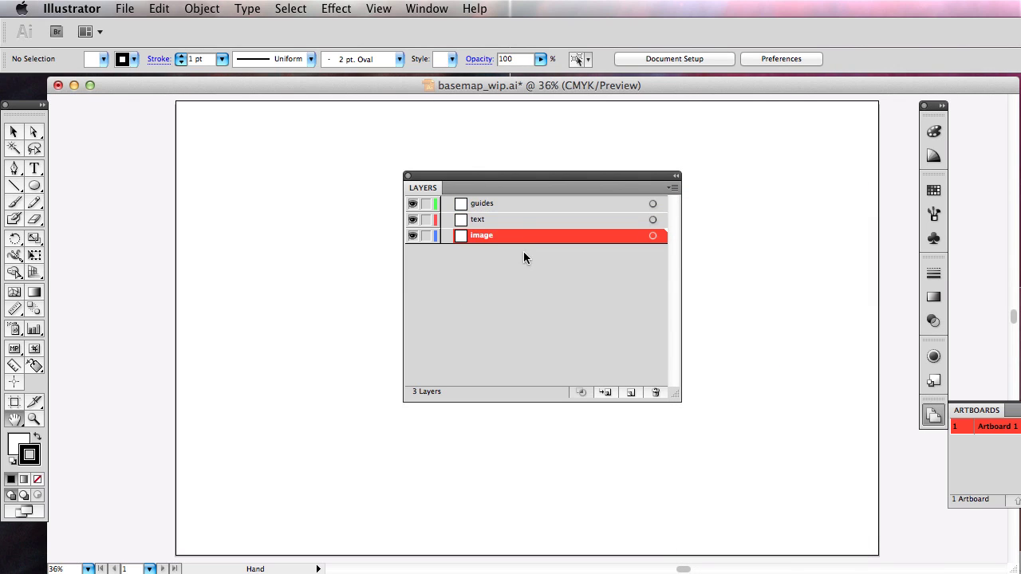
click(515, 204)
click(523, 219)
click(528, 239)
click(507, 205)
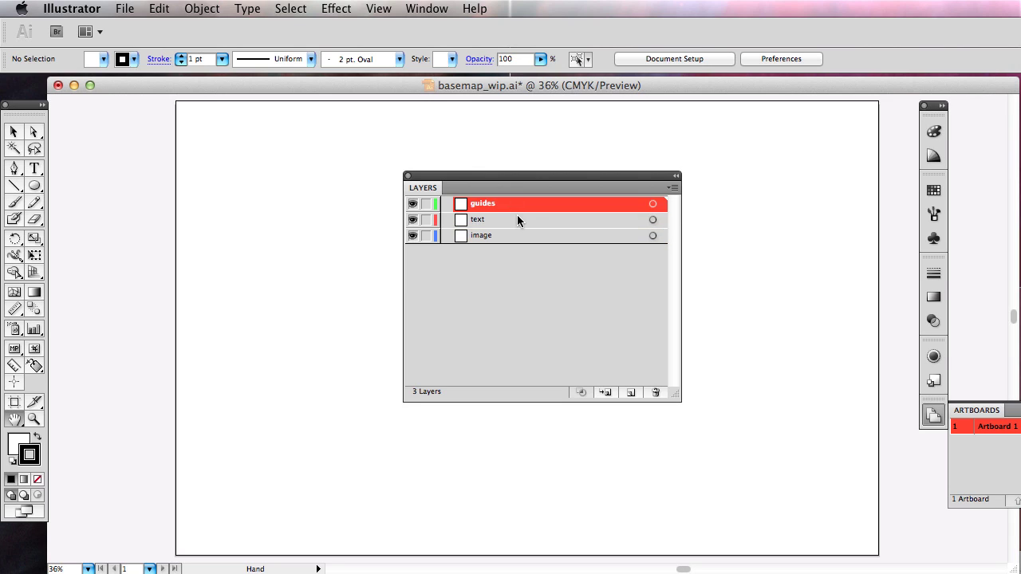
click(517, 217)
click(524, 235)
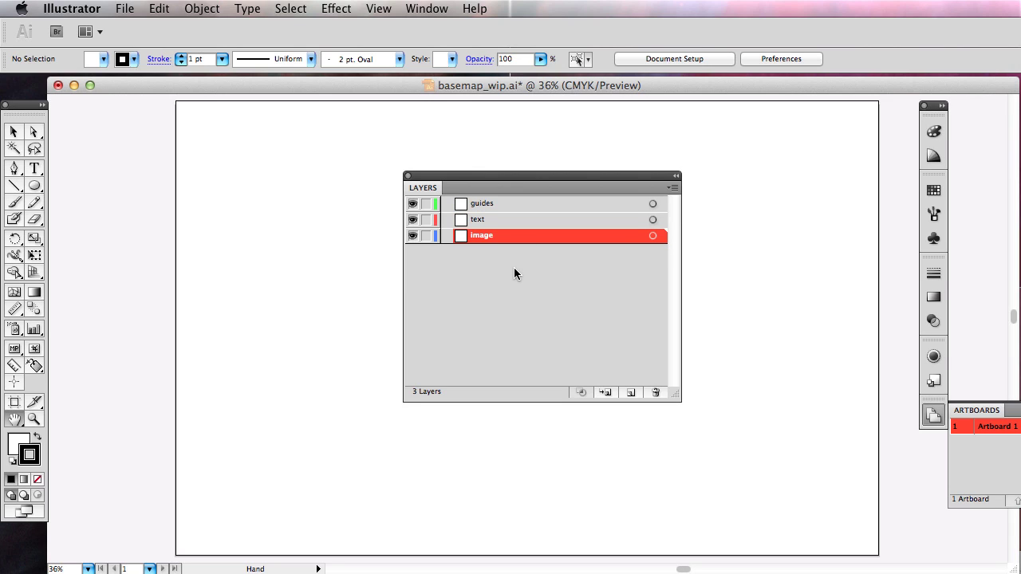
click(522, 221)
click(519, 203)
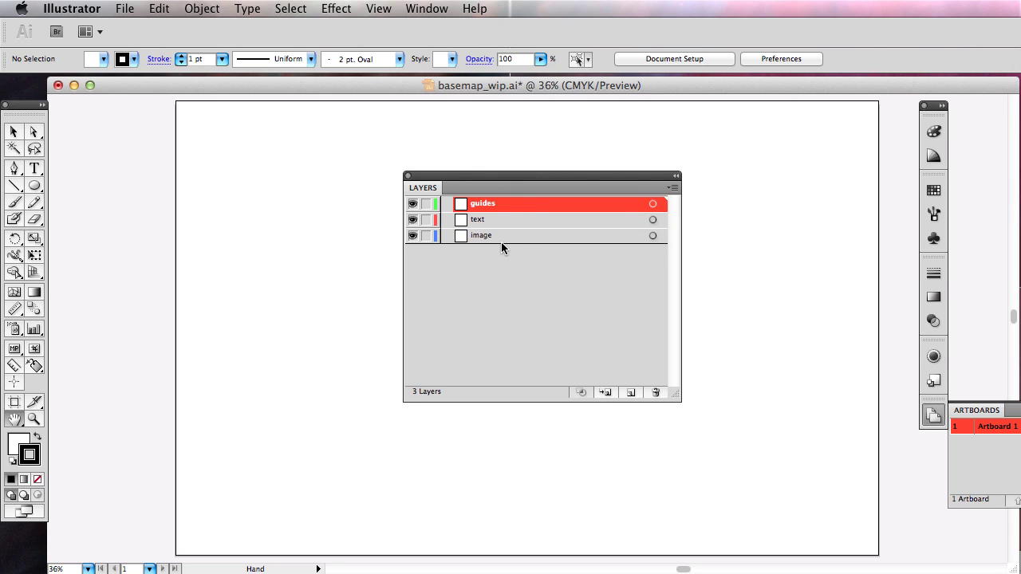
drag(468, 177, 984, 327)
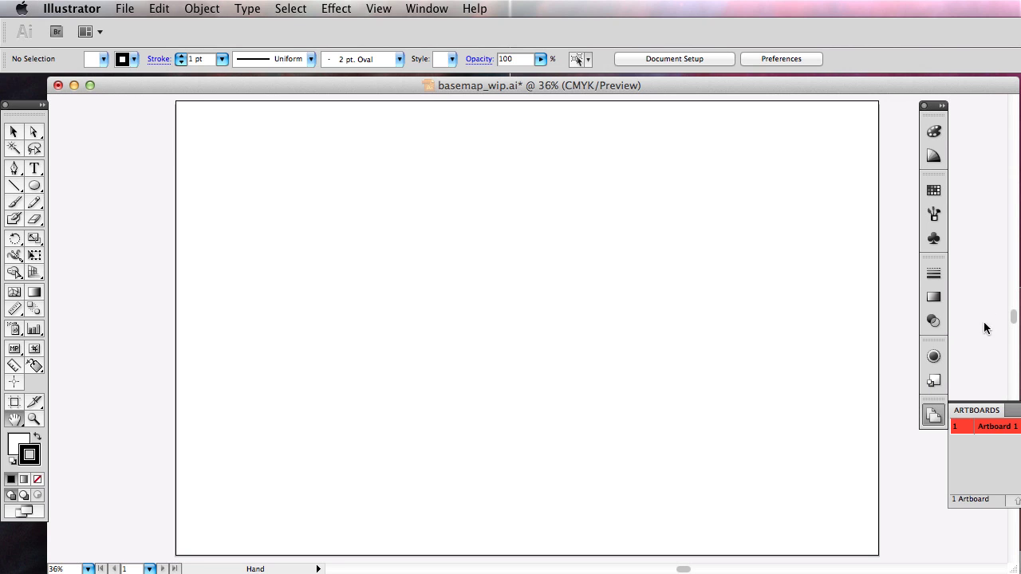
Show the document grid and turn on Snap to Grid.
click(379, 8)
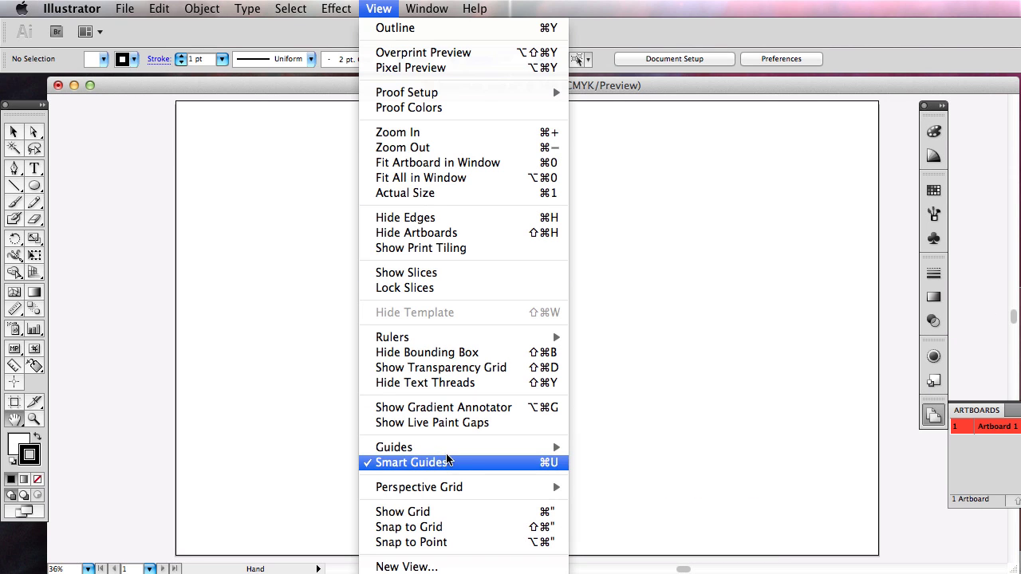
click(529, 512)
click(365, 10)
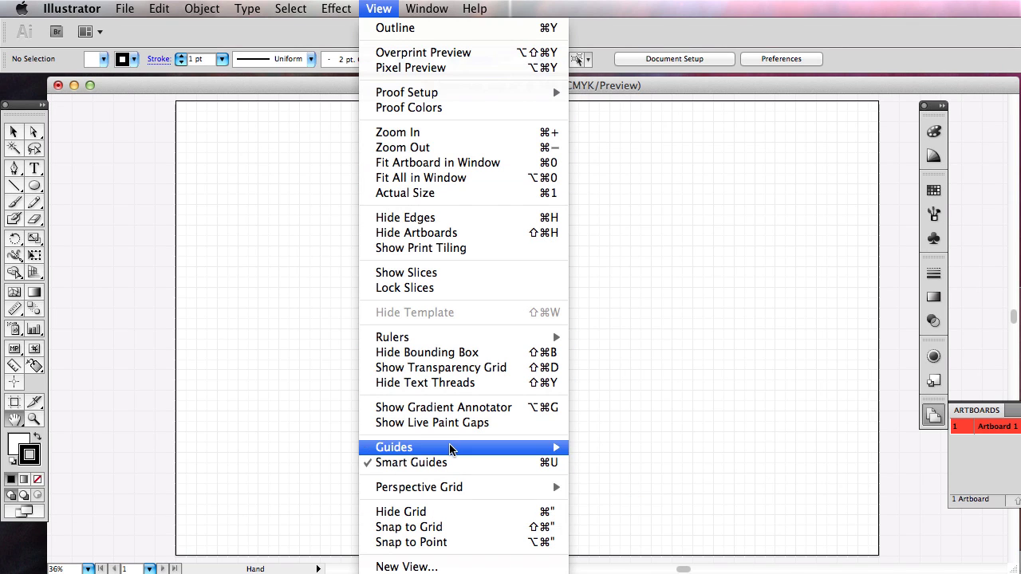
mouse_move(452, 489)
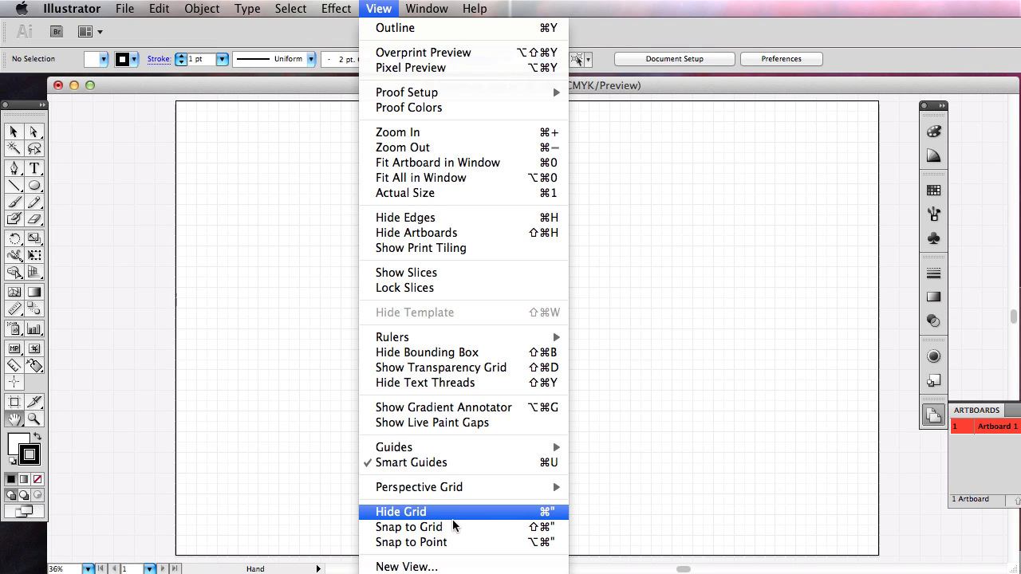
click(451, 528)
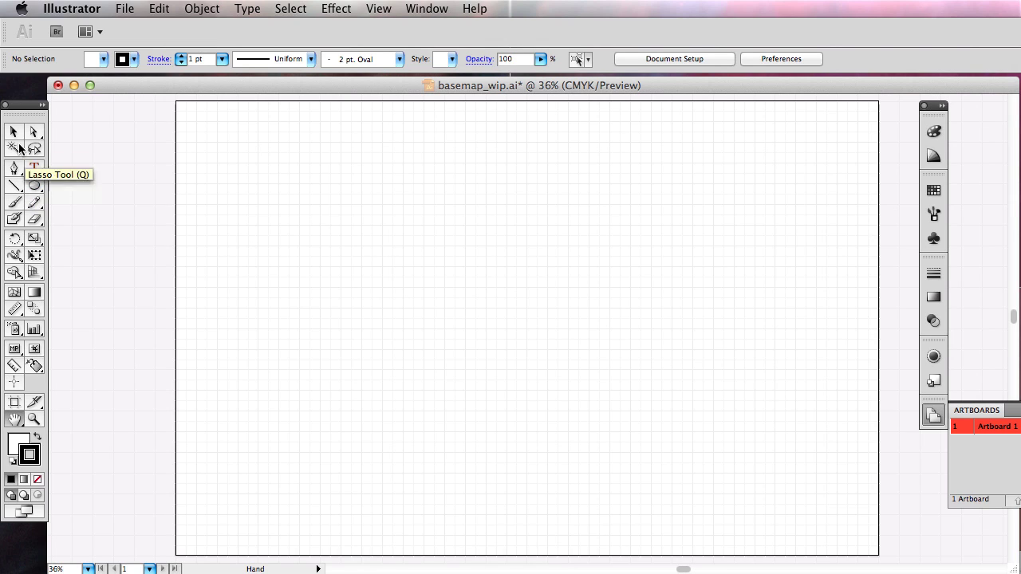
Tear off the shape tools group as a floating toolbar and place it over the artboard's upper-left area.
click(35, 189)
click(35, 189)
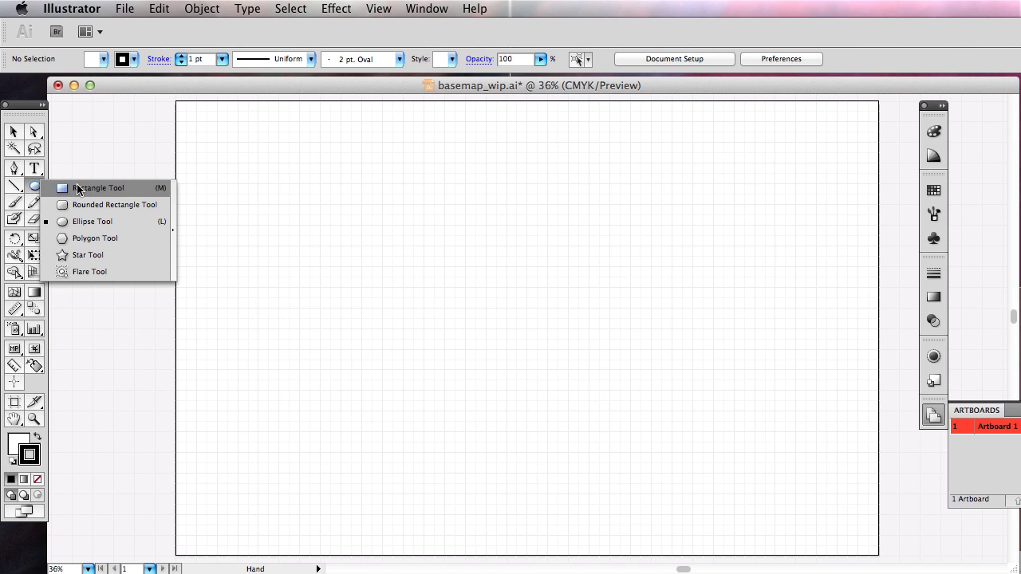
click(172, 228)
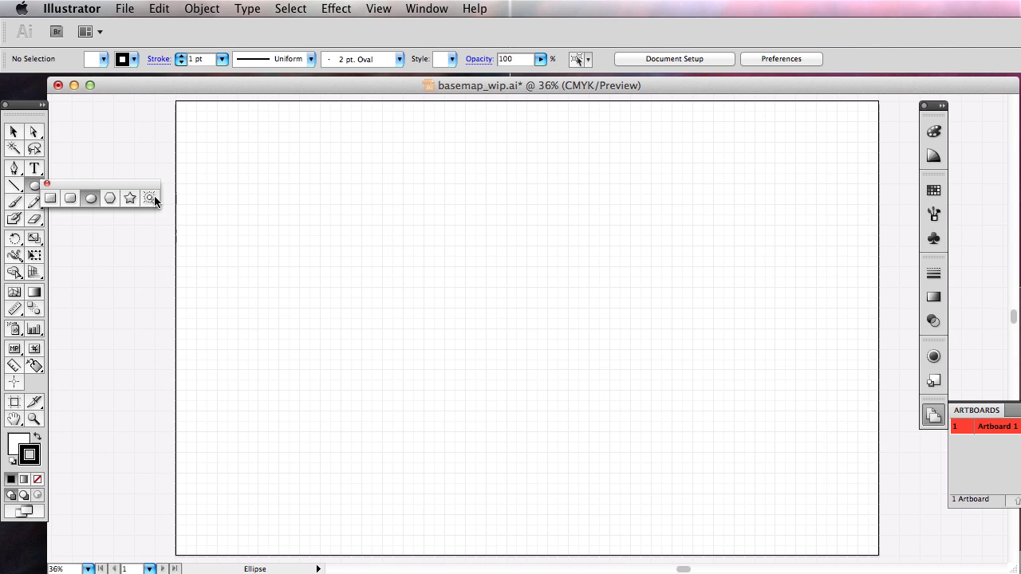
drag(154, 189, 350, 177)
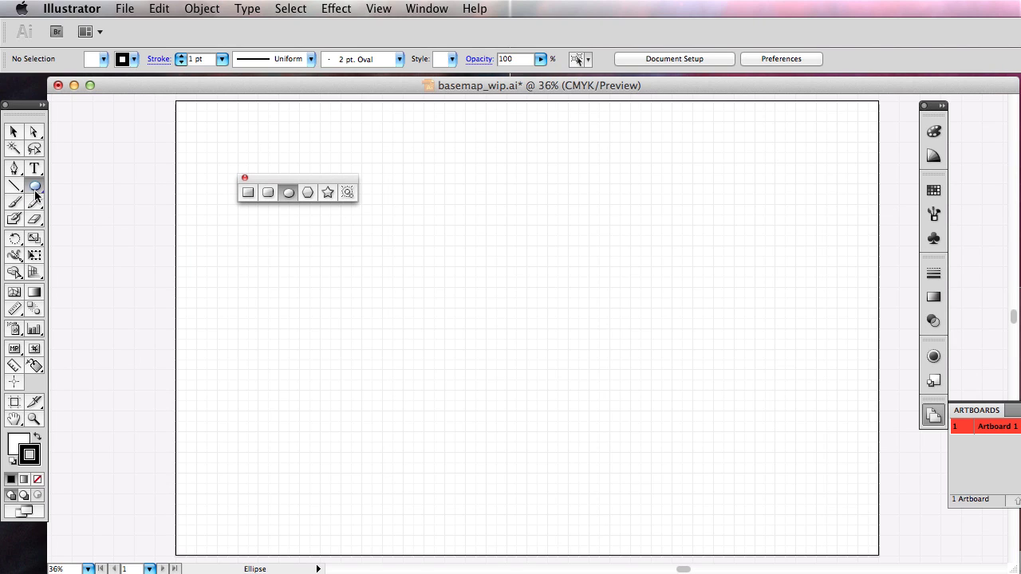
drag(254, 178, 274, 157)
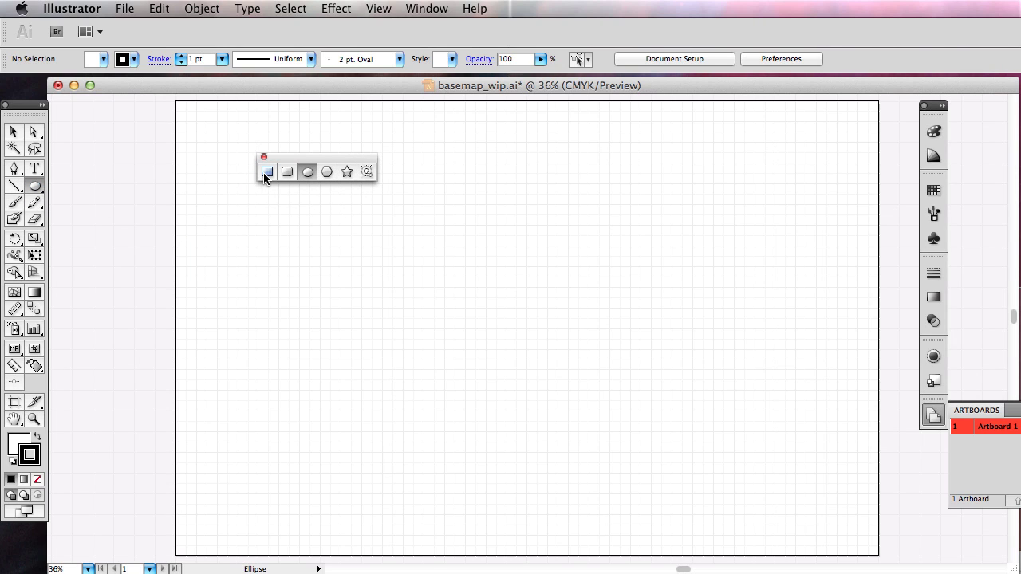
Choose the Rectangle tool and move the floating shape toolbar off the artboard.
click(267, 172)
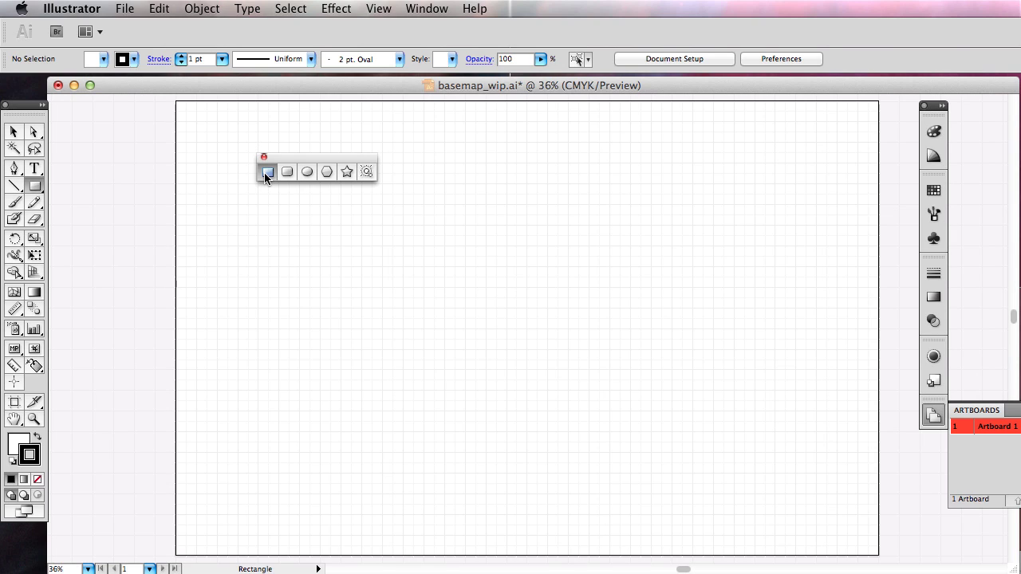
drag(309, 157, 90, 181)
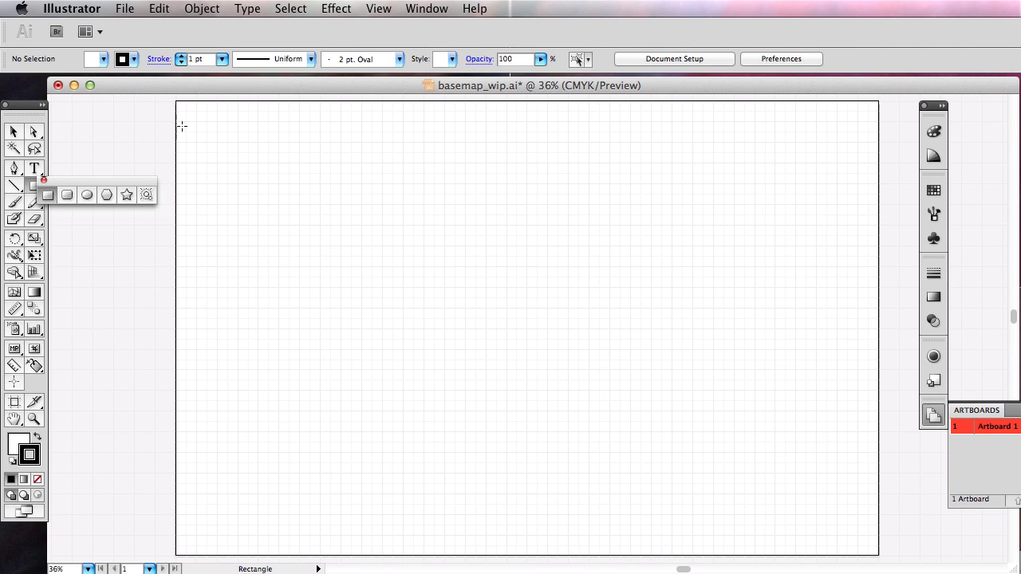
Draw a white rectangle about 25.5 by 19.5 in on the artboard and resize it to about 22.5 by 21 in.
drag(189, 112, 713, 513)
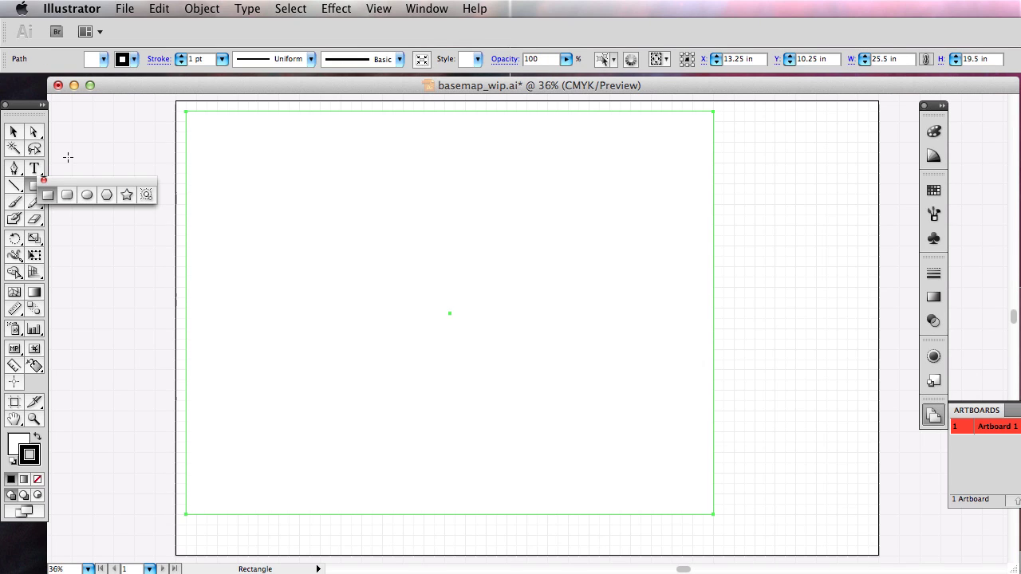
click(13, 133)
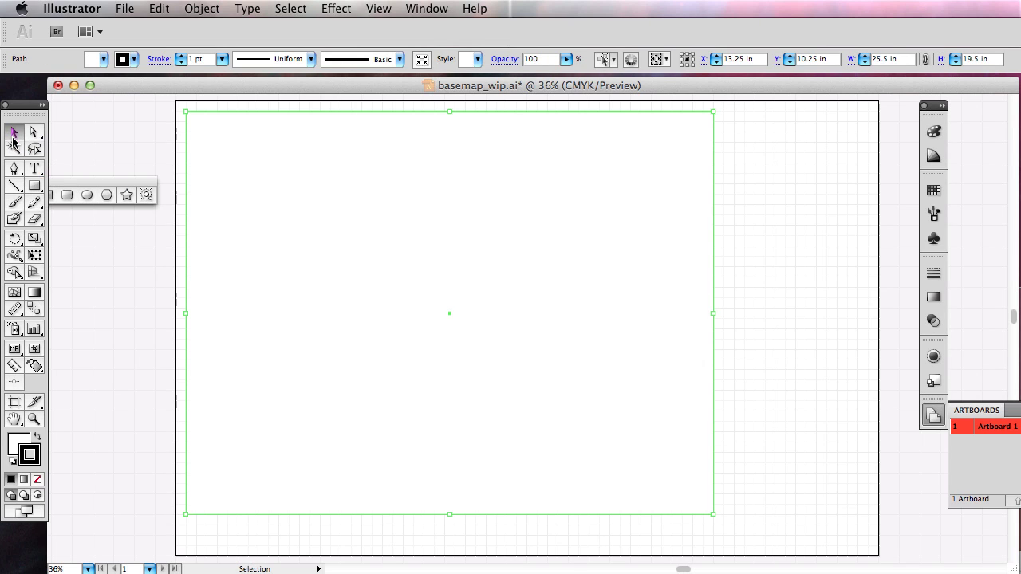
drag(713, 514, 712, 545)
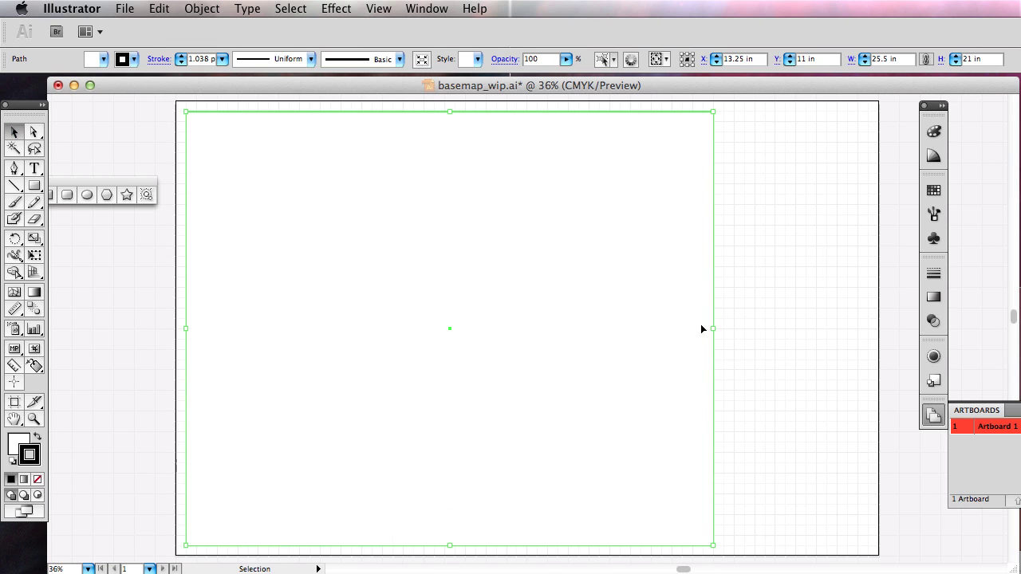
drag(713, 328, 652, 325)
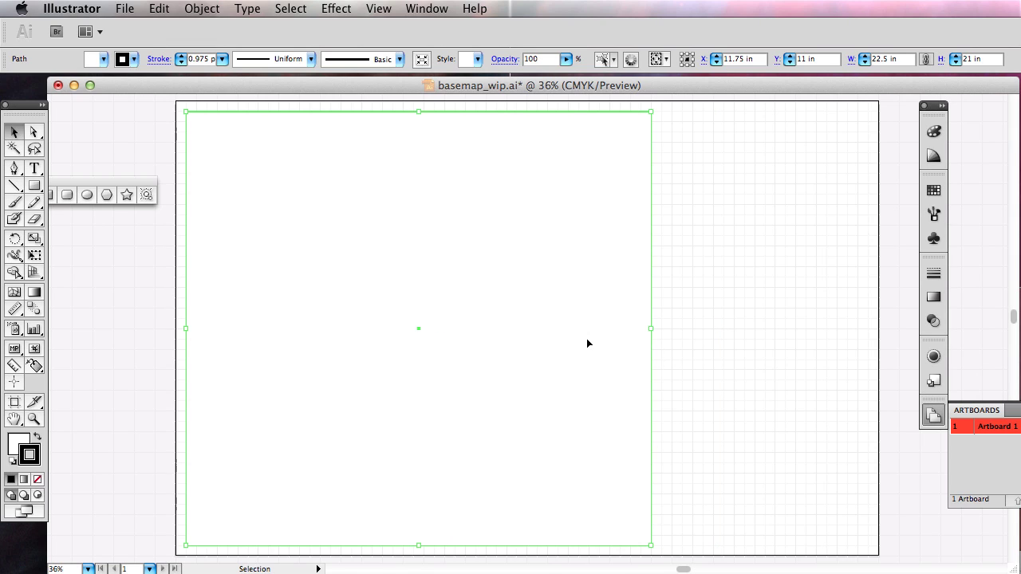
Undo both resizes and the drawing of the large white rectangle.
click(160, 8)
click(223, 55)
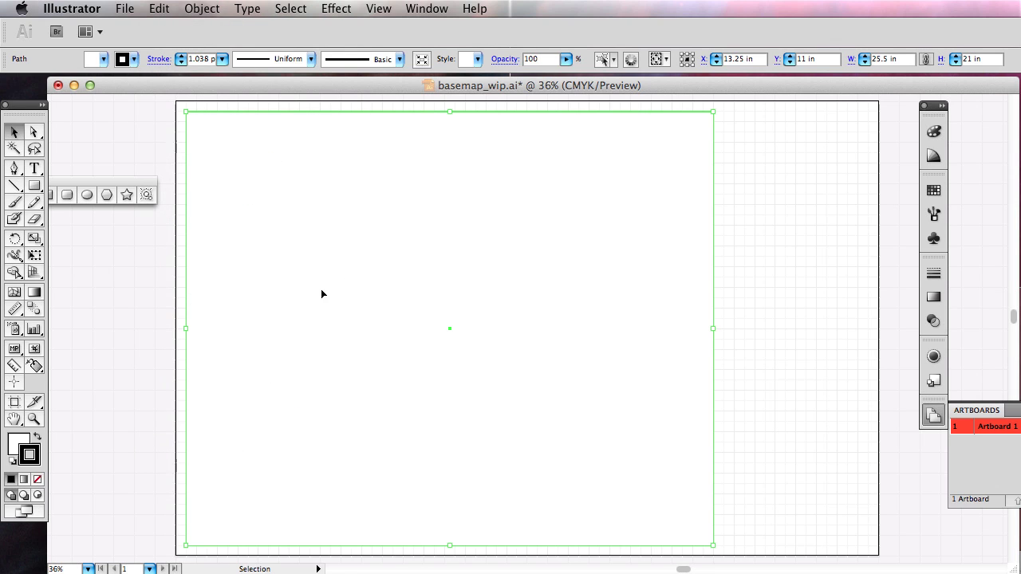
click(160, 8)
click(172, 22)
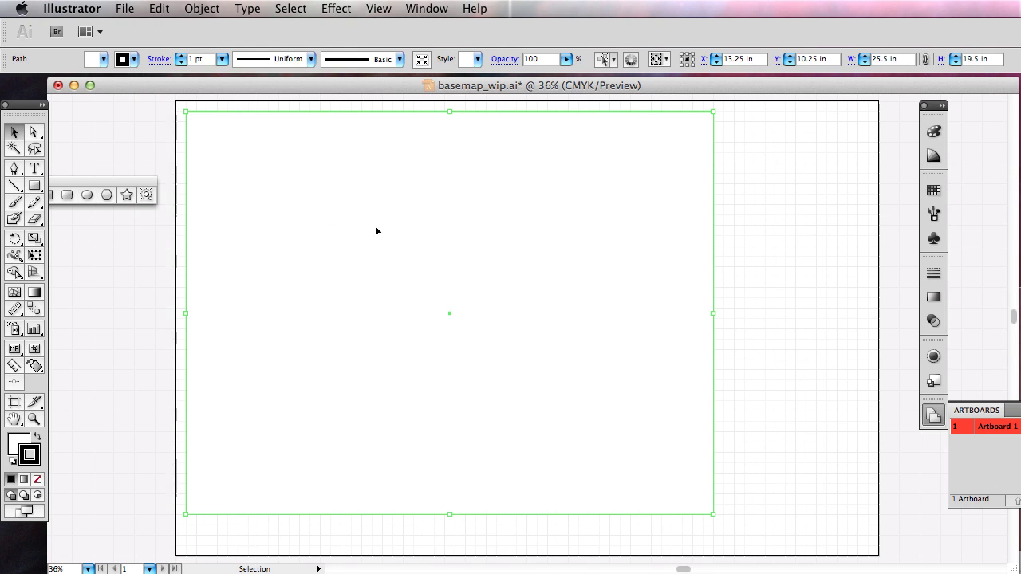
click(160, 8)
click(172, 22)
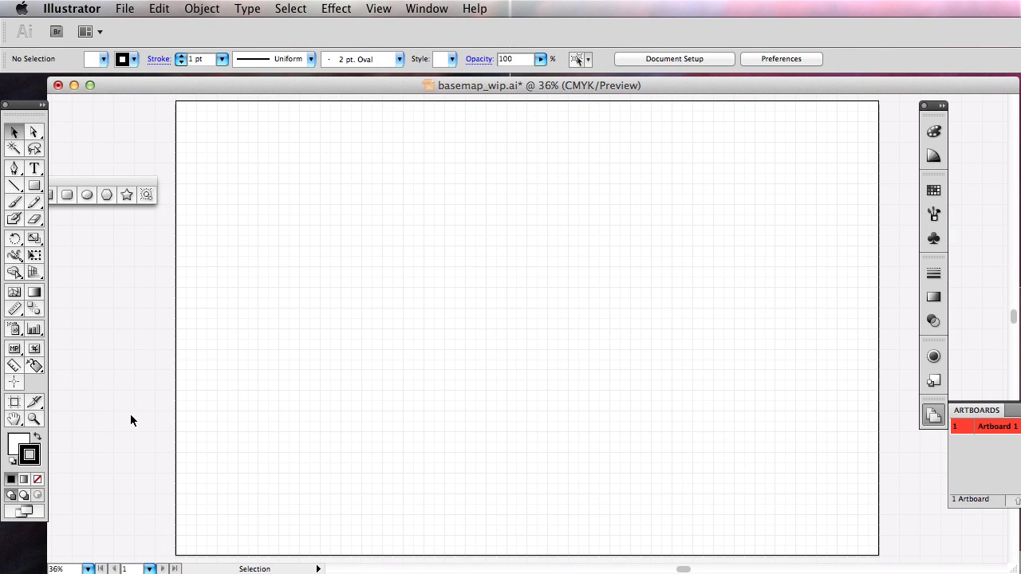
Set the fill colour to red DD1D1D.
double_click(19, 444)
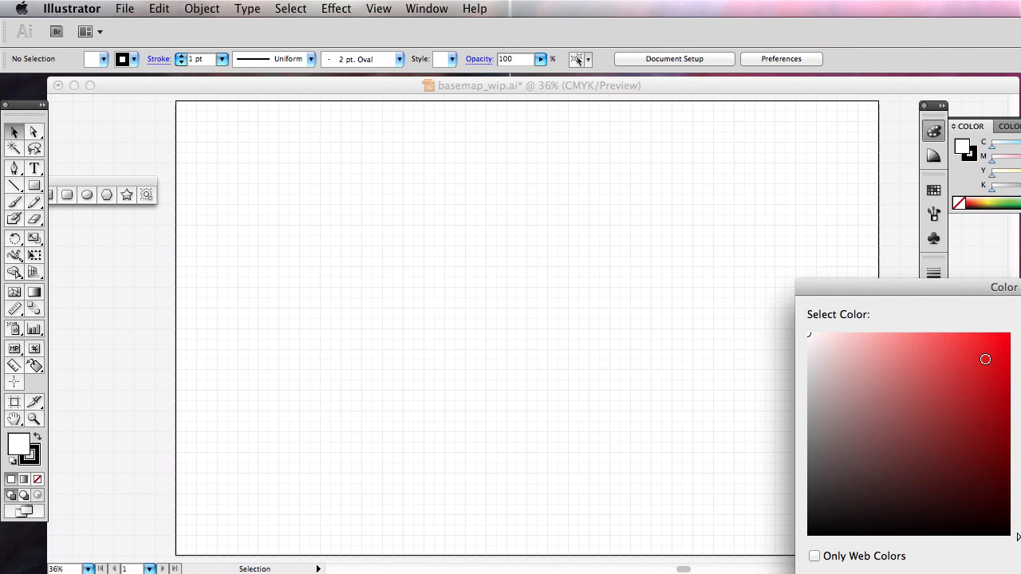
drag(1017, 289, 637, 222)
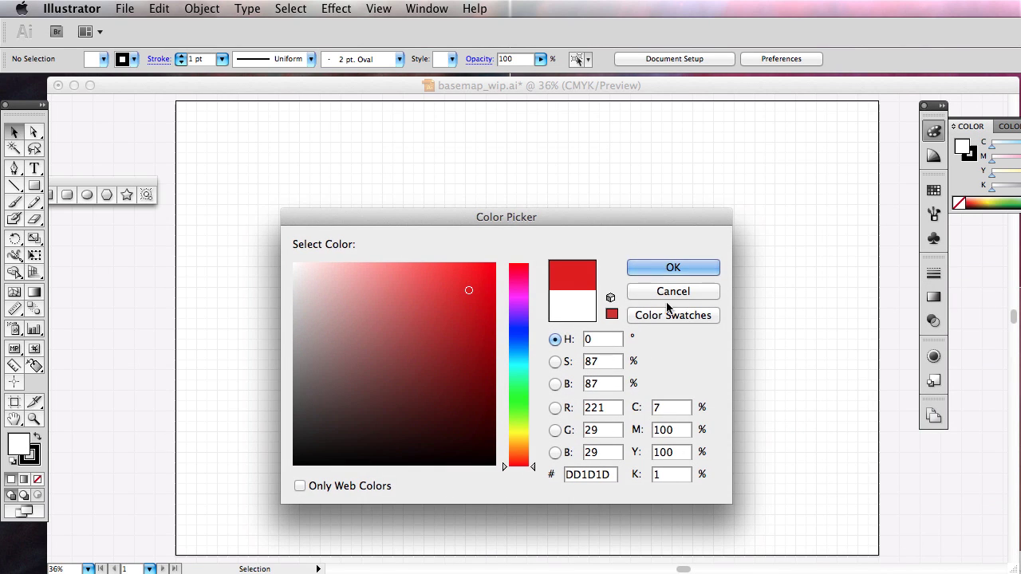
click(670, 263)
Draw three red rectangles about 10.5 by 8.5 in, 7 by 5 in and 6 by 4 in across the artboard.
click(35, 185)
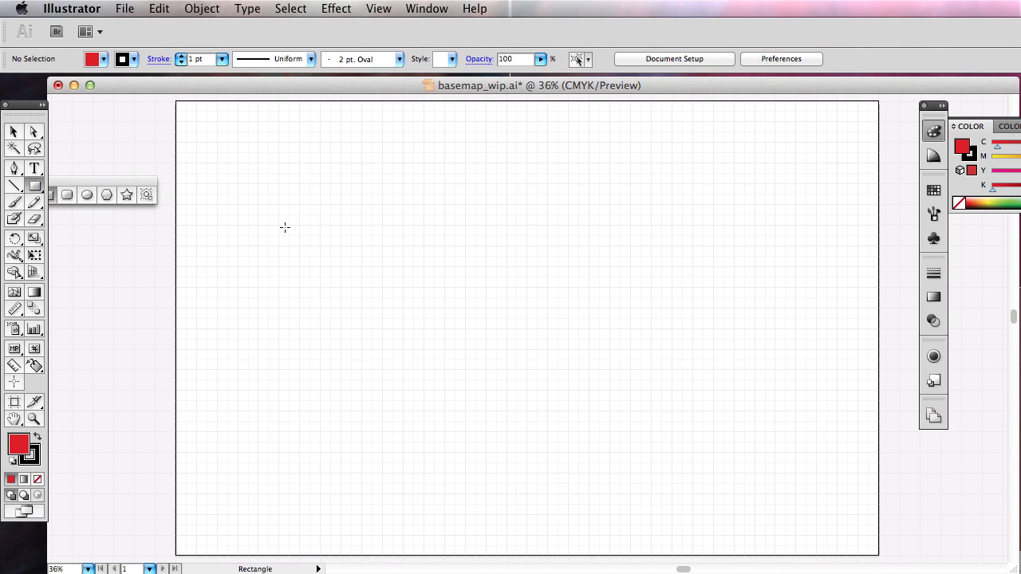
drag(300, 204, 517, 380)
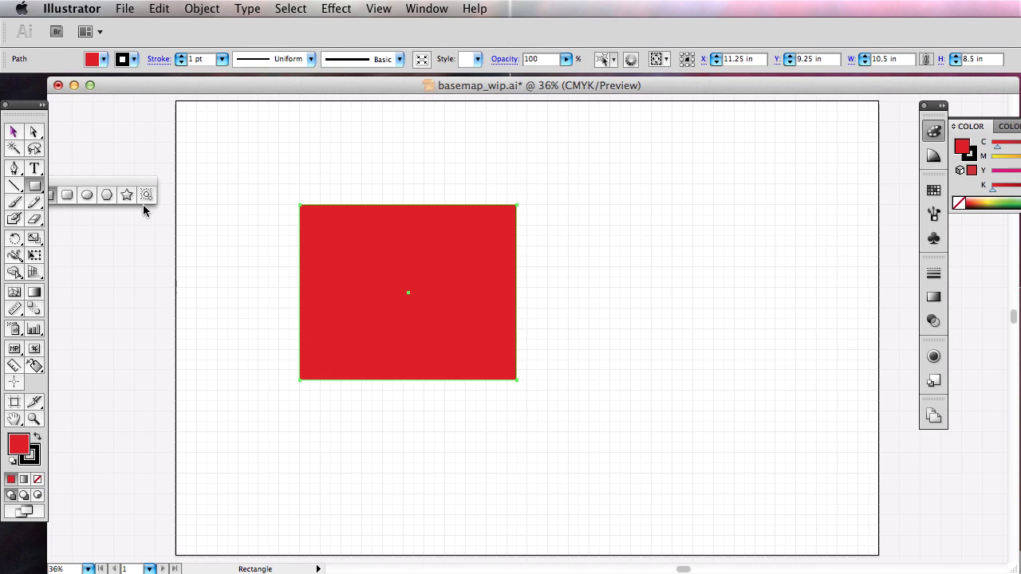
drag(609, 173, 754, 277)
drag(734, 360, 609, 442)
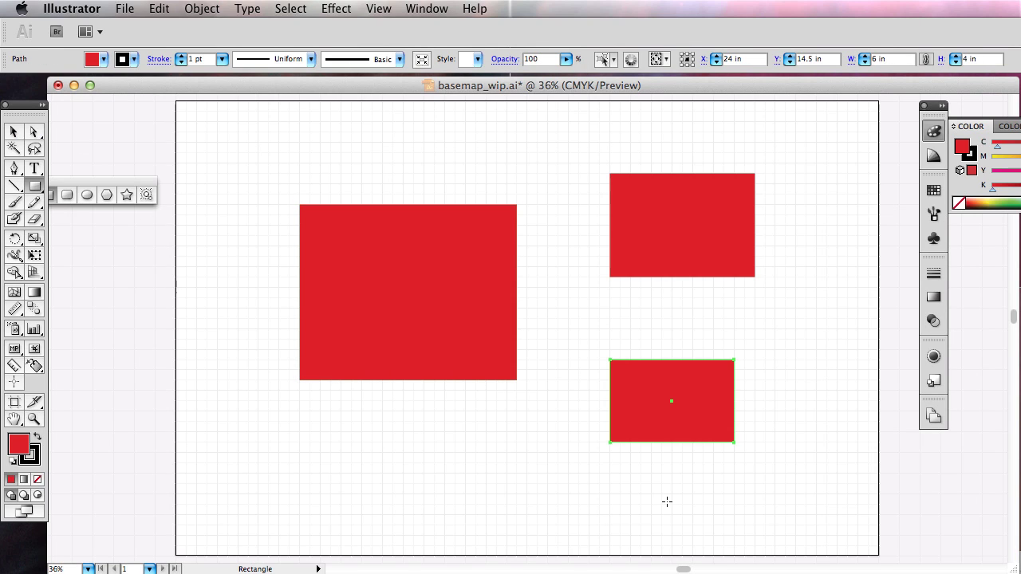
Change the fill of the artboard's upper-right rectangle to blue 3E62AE and deselect it.
click(13, 132)
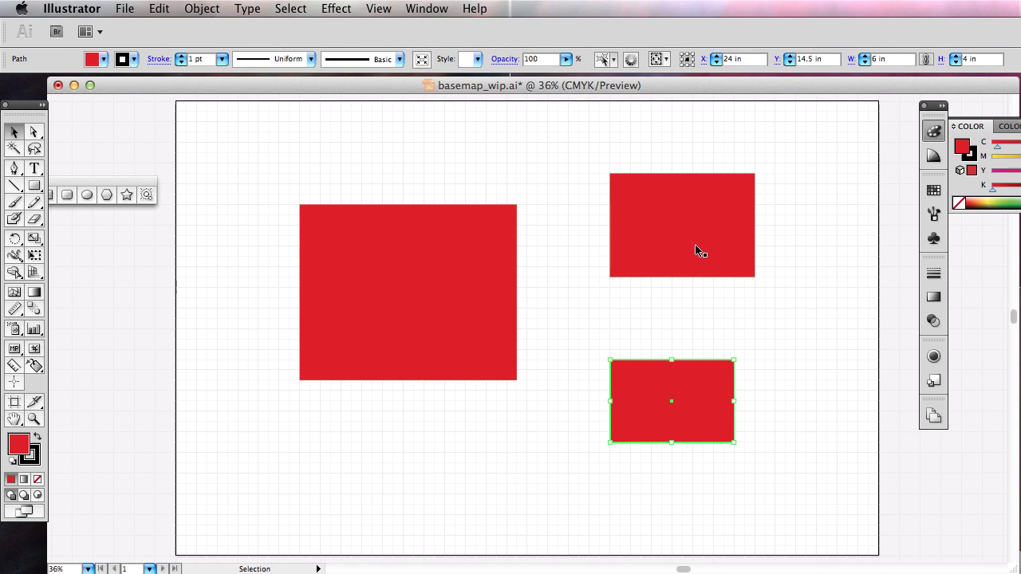
click(731, 240)
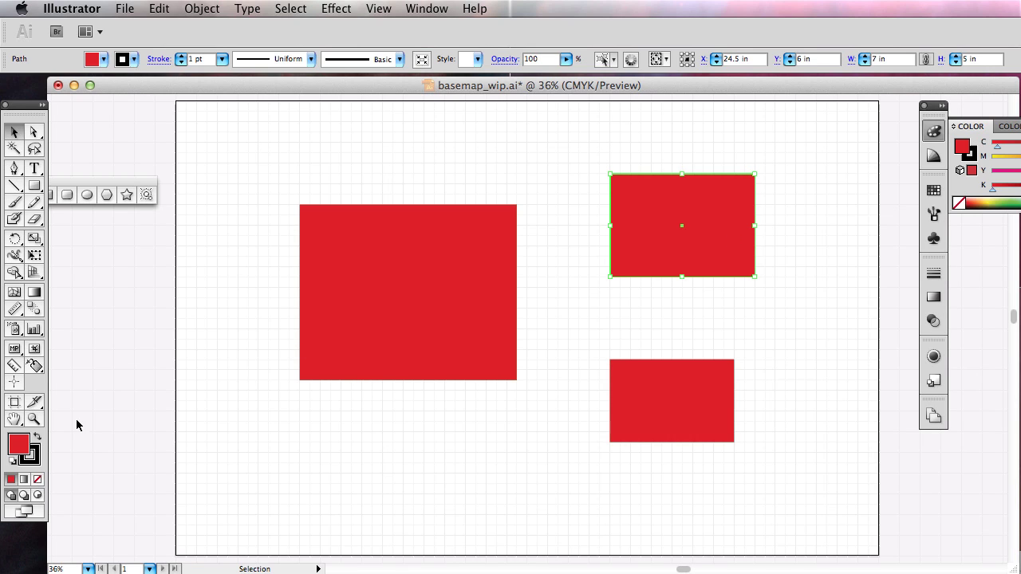
double_click(19, 444)
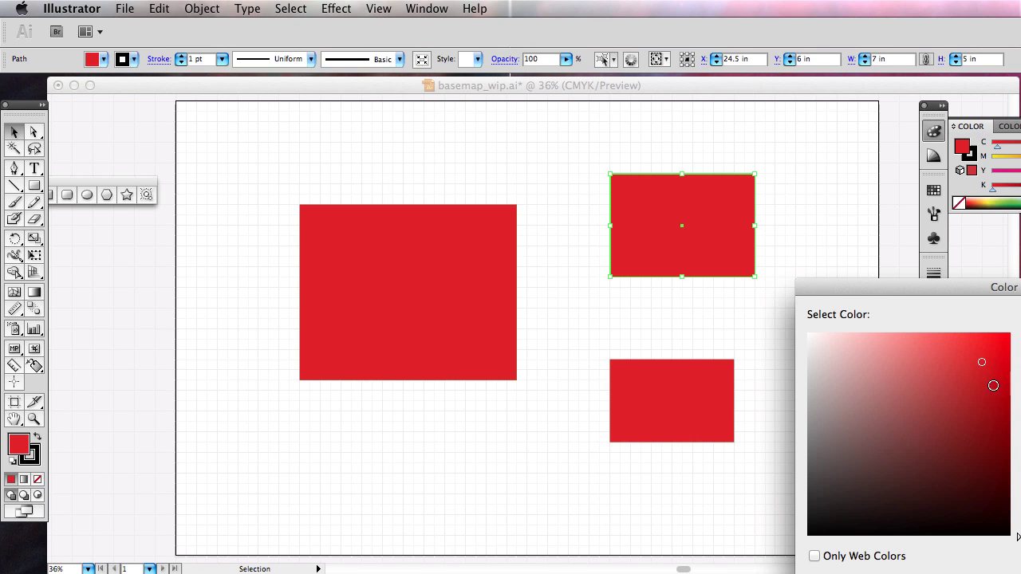
key(Return)
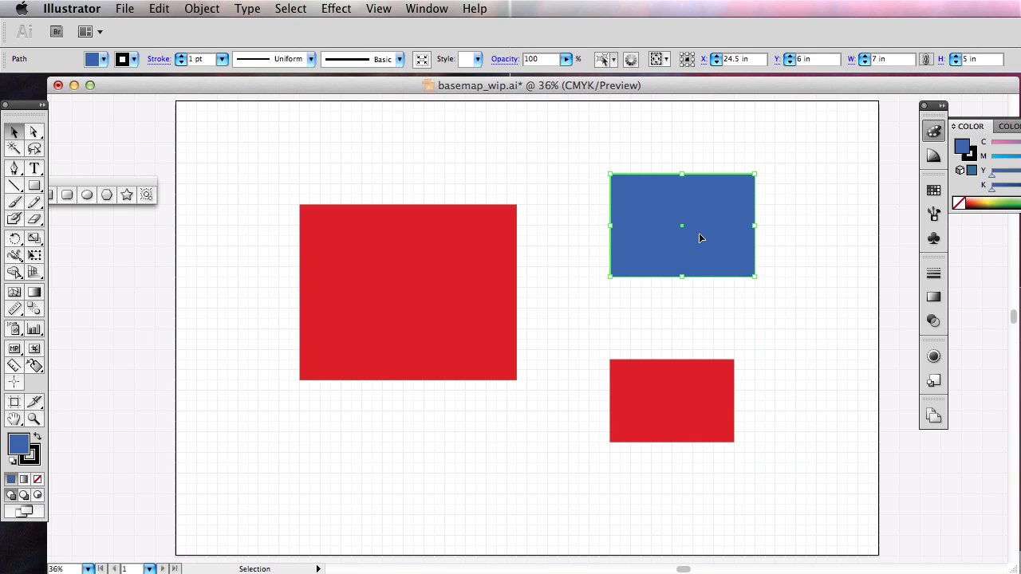
click(851, 324)
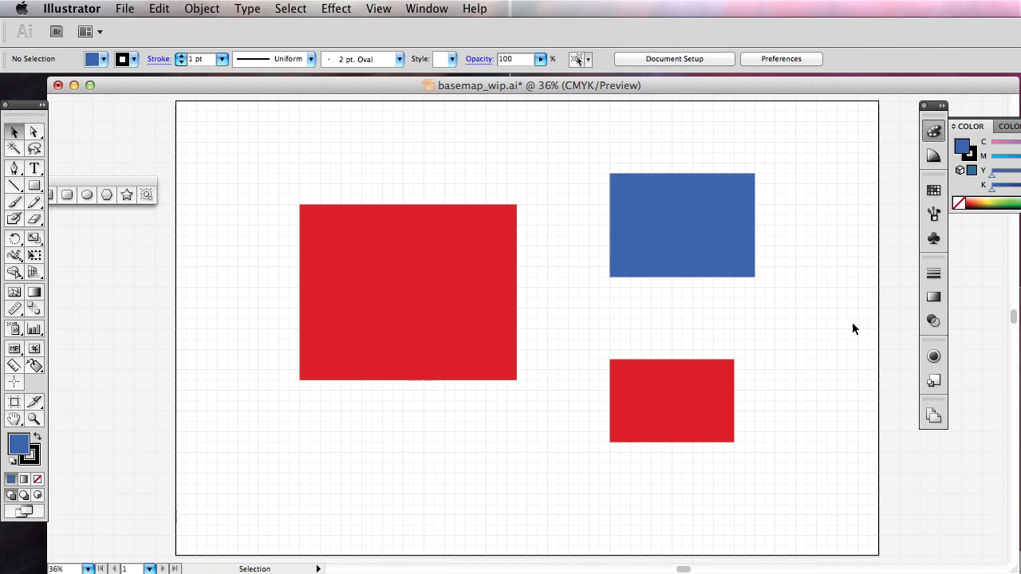
Draw nine small blue rectangles of varying sizes around the large red rectangle, the last about 1 by 1.5 in below its lower-right corner.
click(34, 185)
drag(217, 349, 269, 412)
drag(259, 236, 217, 256)
drag(227, 152, 279, 163)
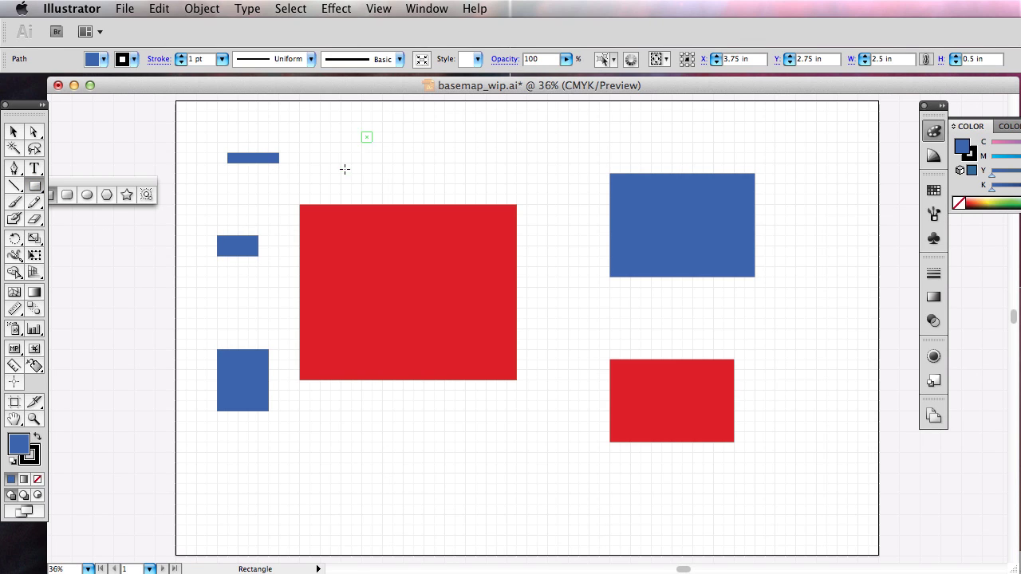
drag(341, 132, 372, 173)
drag(434, 142, 476, 163)
mouse_move(517, 133)
mouse_down()
mouse_move(579, 163)
mouse_move(580, 235)
mouse_up()
drag(547, 298, 568, 338)
drag(526, 422, 548, 453)
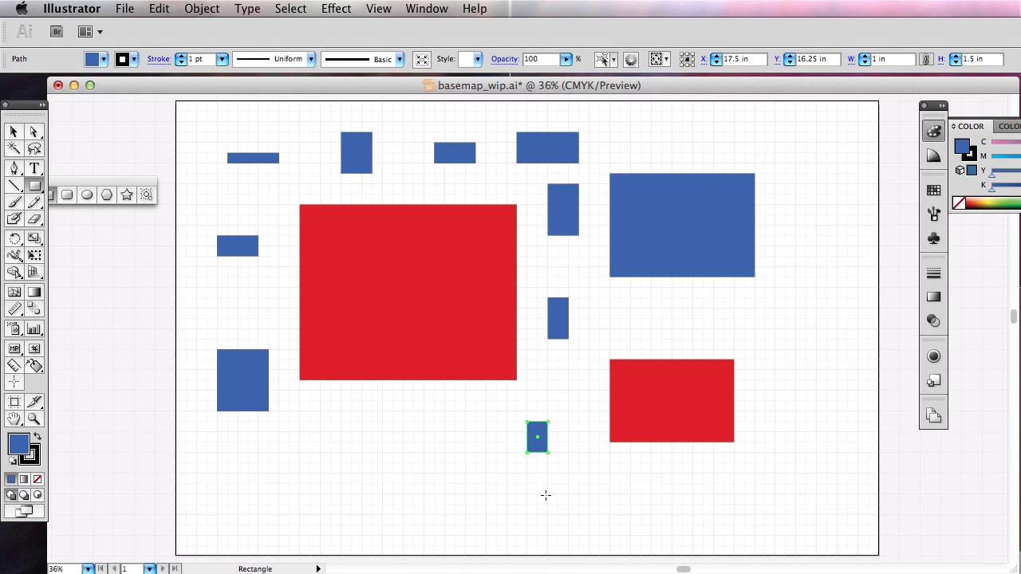
Recolour the small lowest blue rectangle by sampling the large red rectangle with the Eyedropper, and deselect it.
key(i)
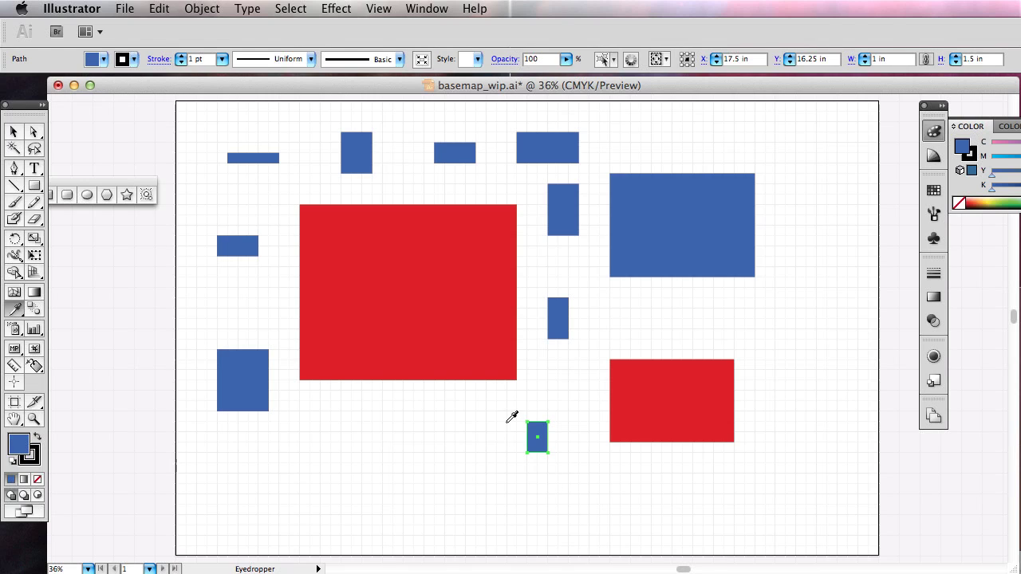
click(429, 268)
click(14, 133)
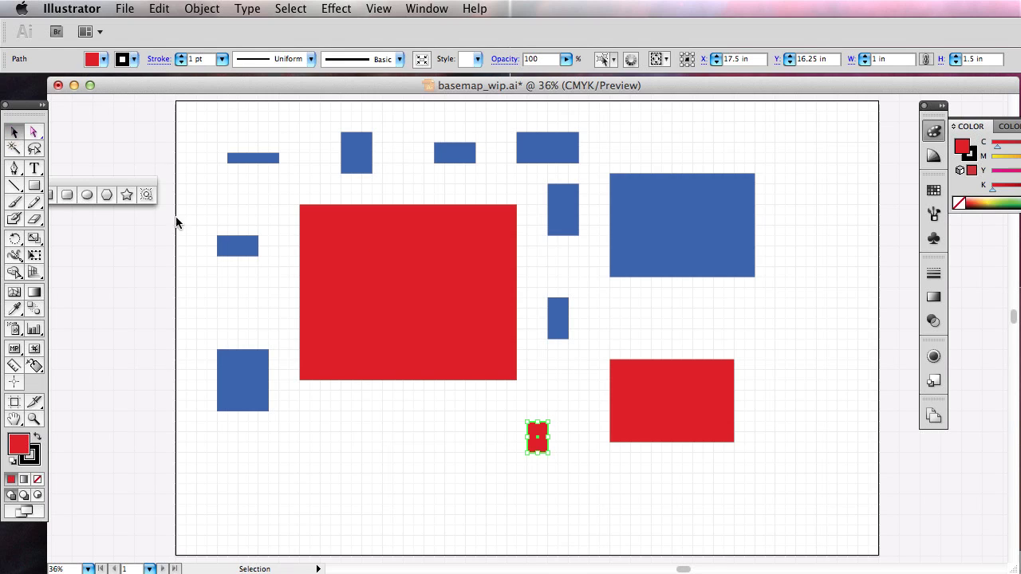
click(655, 503)
Swap fill and stroke on the large blue rectangle at the artboard's upper right and set its fill to greyish mauve.
click(671, 230)
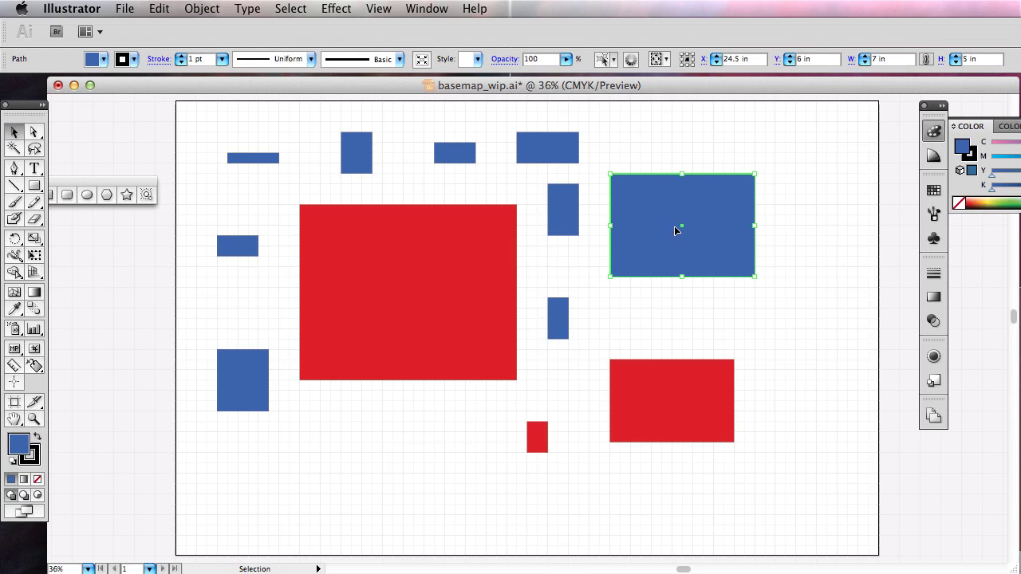
click(37, 438)
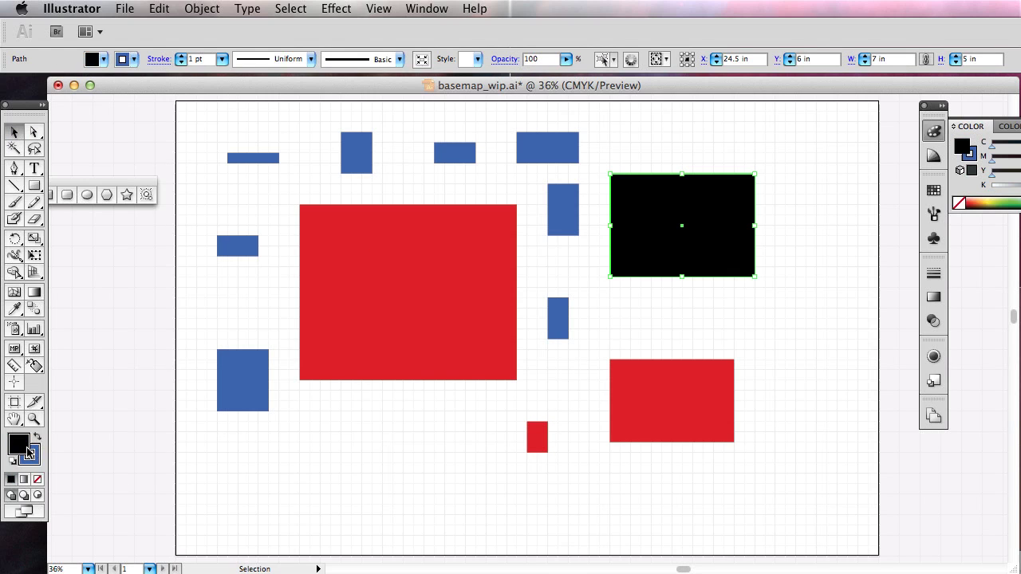
double_click(24, 448)
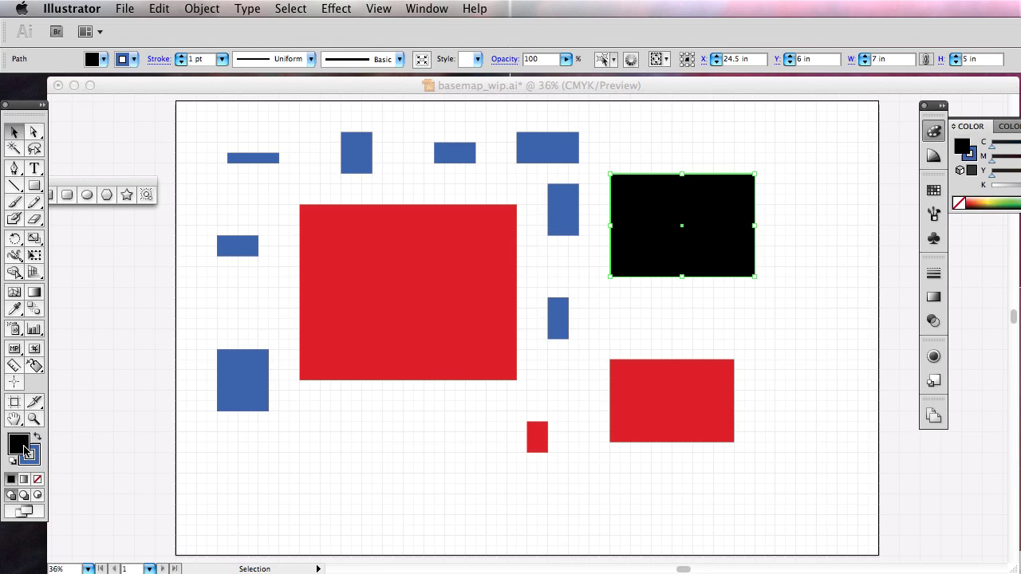
drag(857, 370, 832, 393)
key(Return)
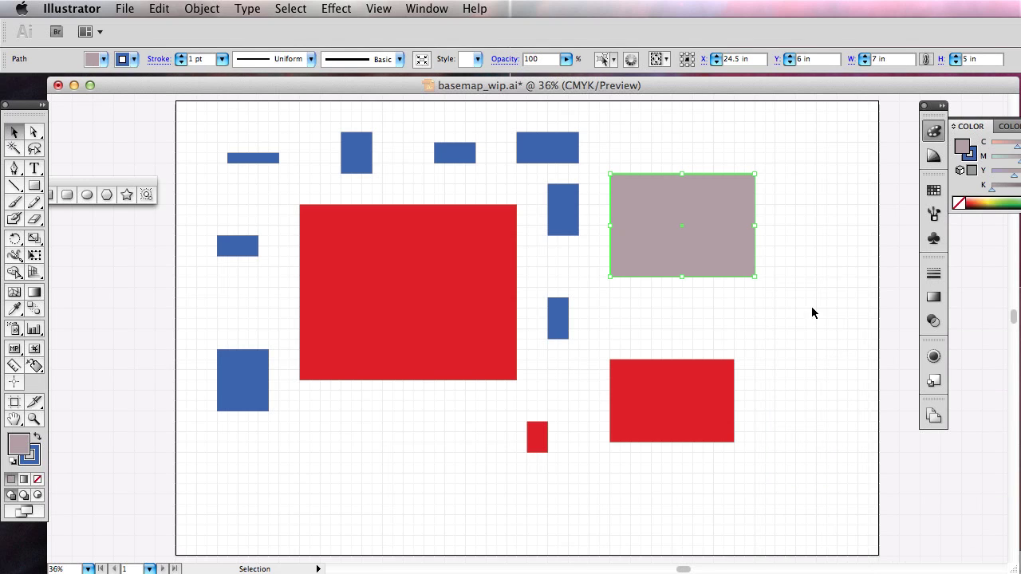
Set the stroke colour of the mauve rectangle to orange F4964A.
click(752, 286)
click(734, 264)
double_click(34, 463)
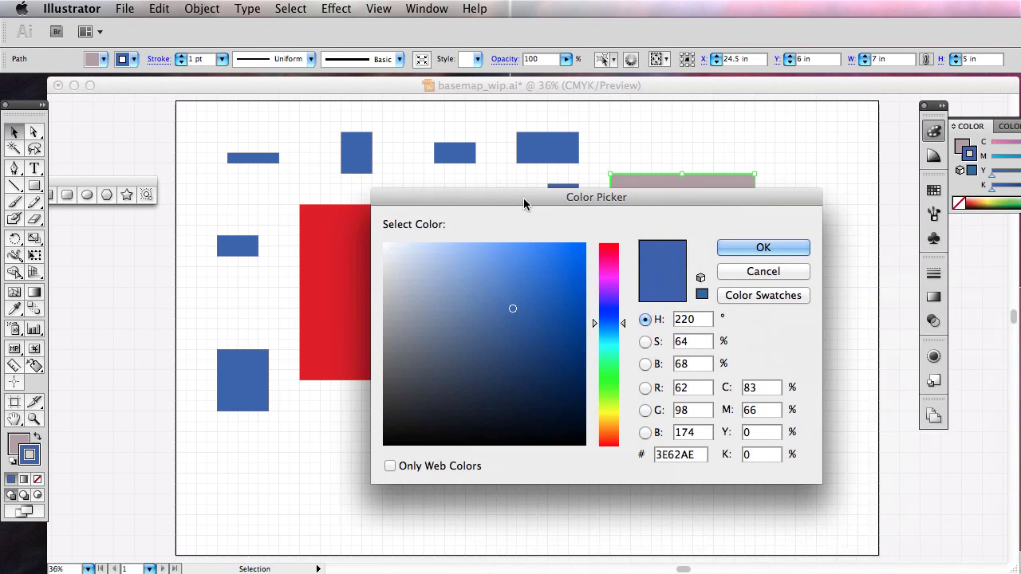
drag(523, 198, 521, 198)
click(611, 256)
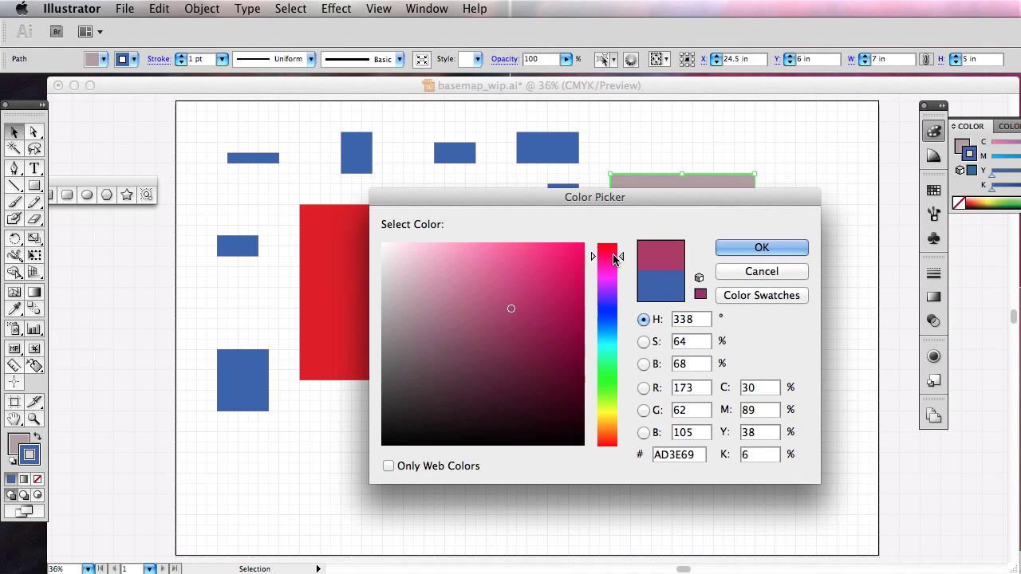
click(543, 272)
click(614, 442)
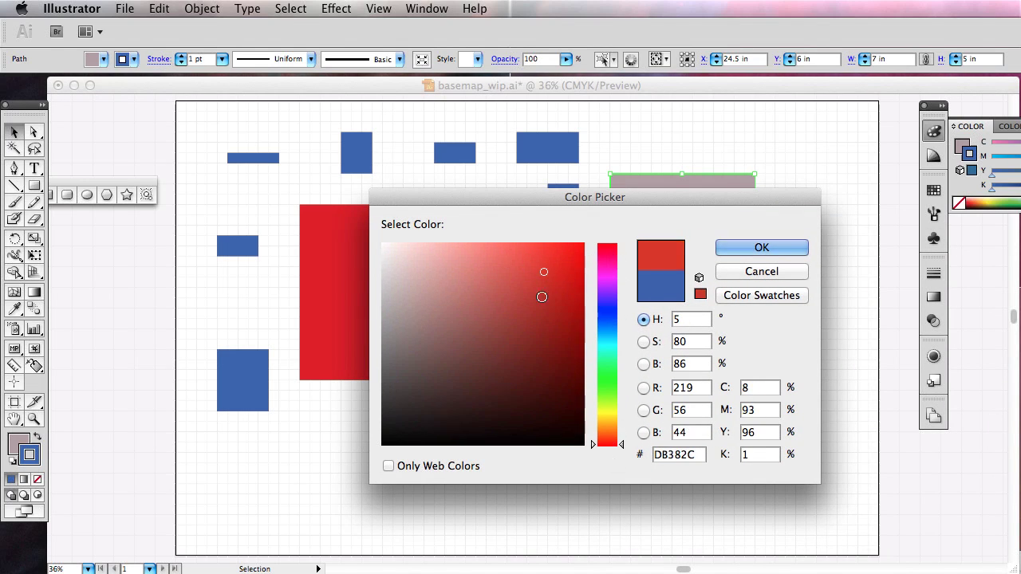
drag(605, 438, 607, 429)
click(524, 251)
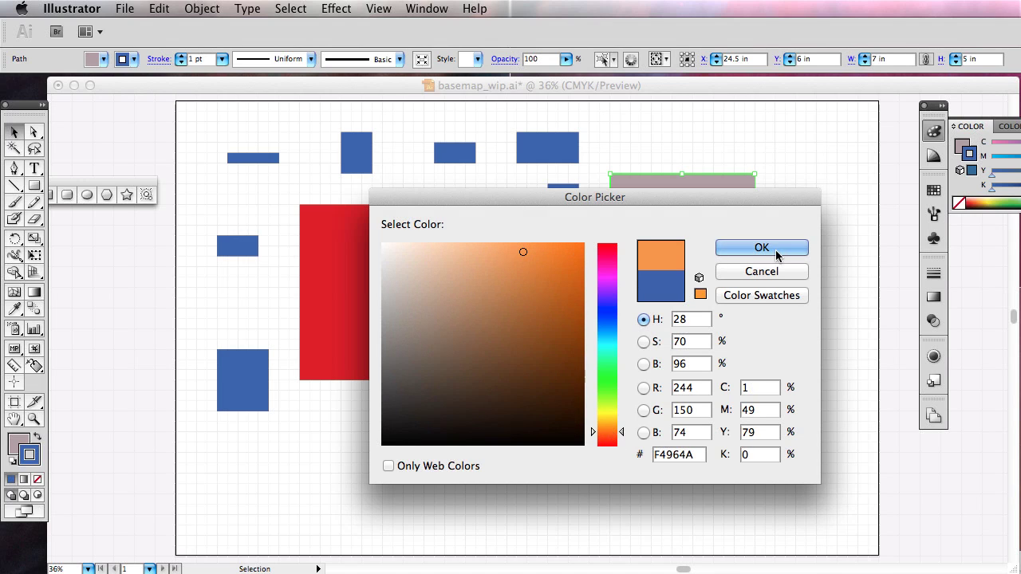
click(776, 250)
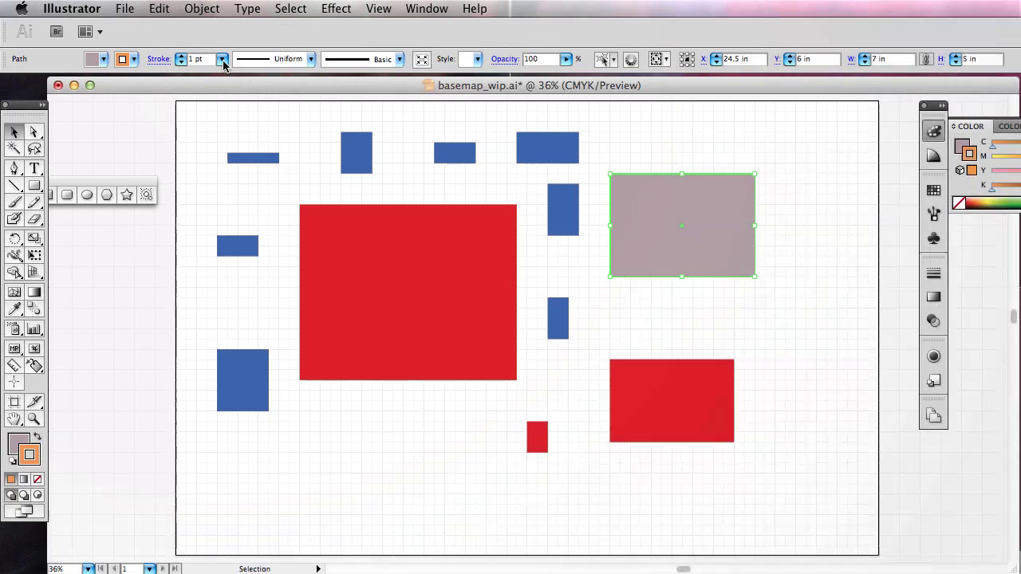
Set the mauve rectangle's stroke weight to 60 pt and move it about 2 in right and 1 in down.
click(222, 59)
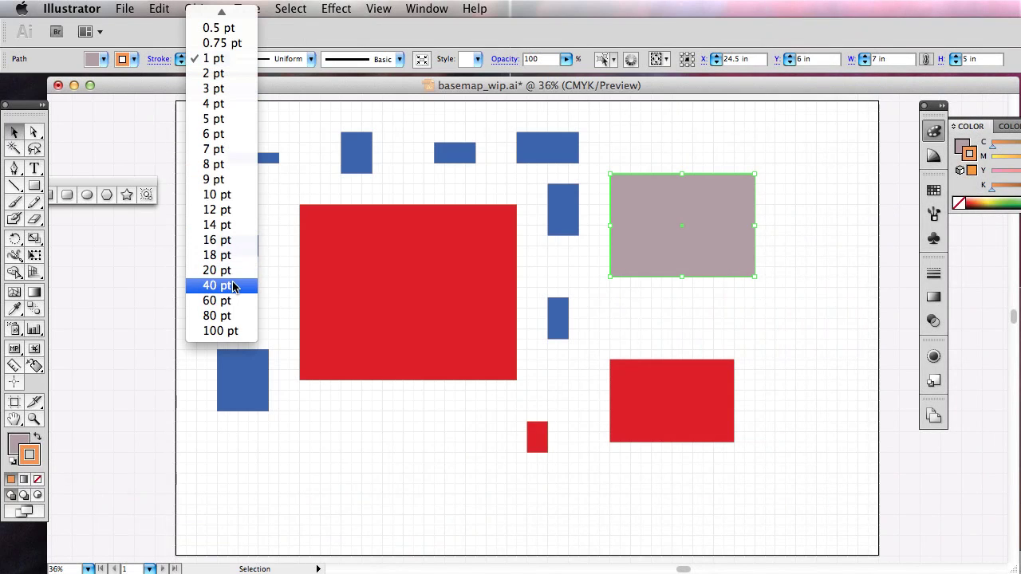
click(217, 300)
click(831, 404)
drag(663, 281, 704, 303)
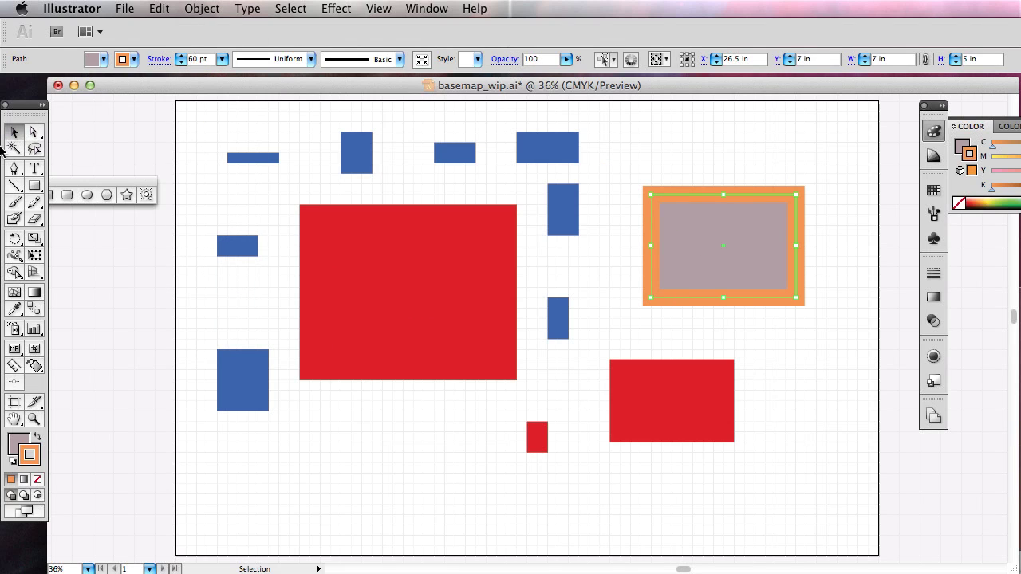
Apply the mauve fill and 60 pt orange stroke to the large red rectangle and the six surrounding blue ones with the Eyedropper.
drag(240, 162, 527, 425)
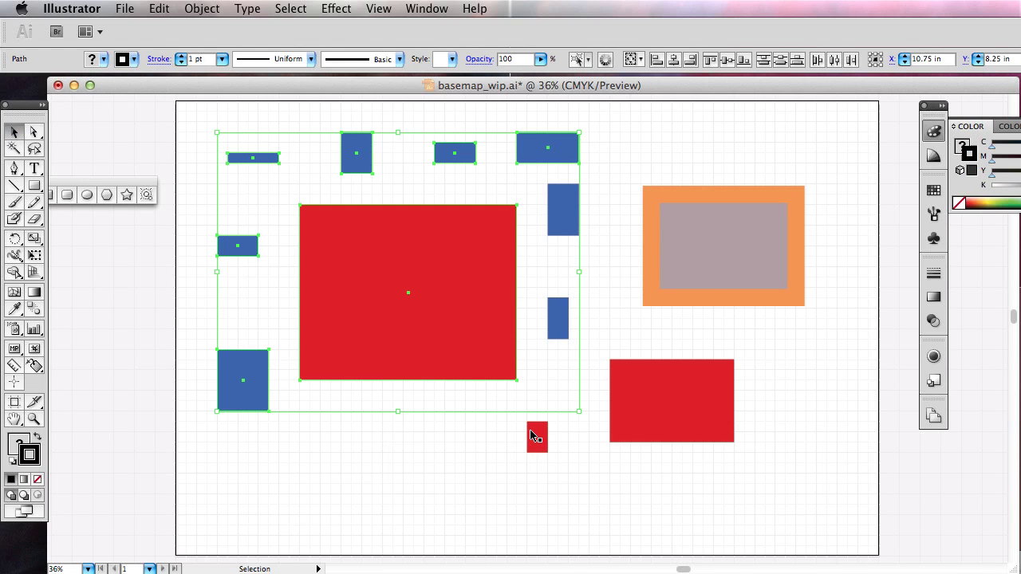
key(i)
click(737, 255)
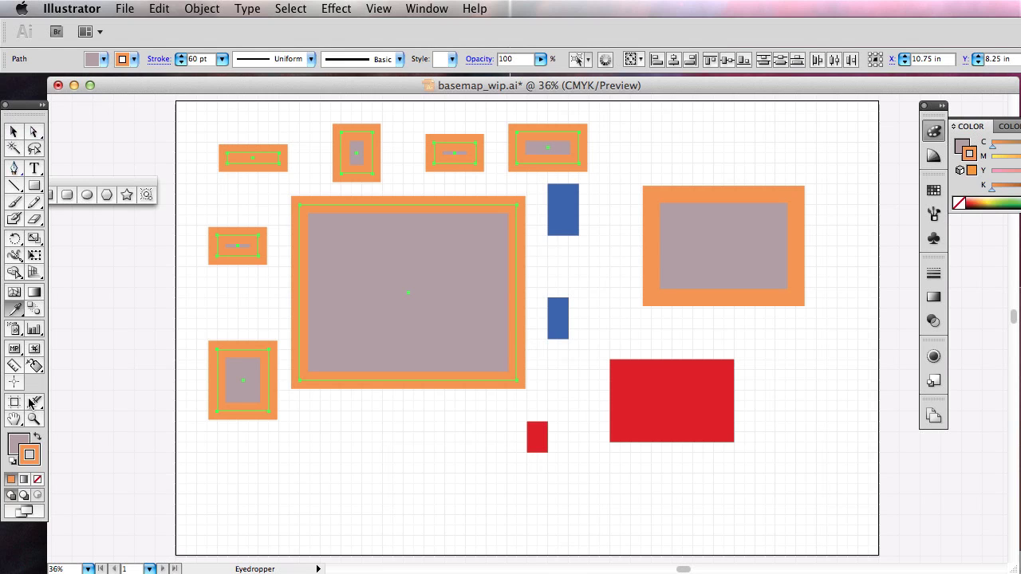
Select all the practice rectangles on the artboard and delete them.
click(13, 132)
drag(821, 512, 183, 110)
key(Delete)
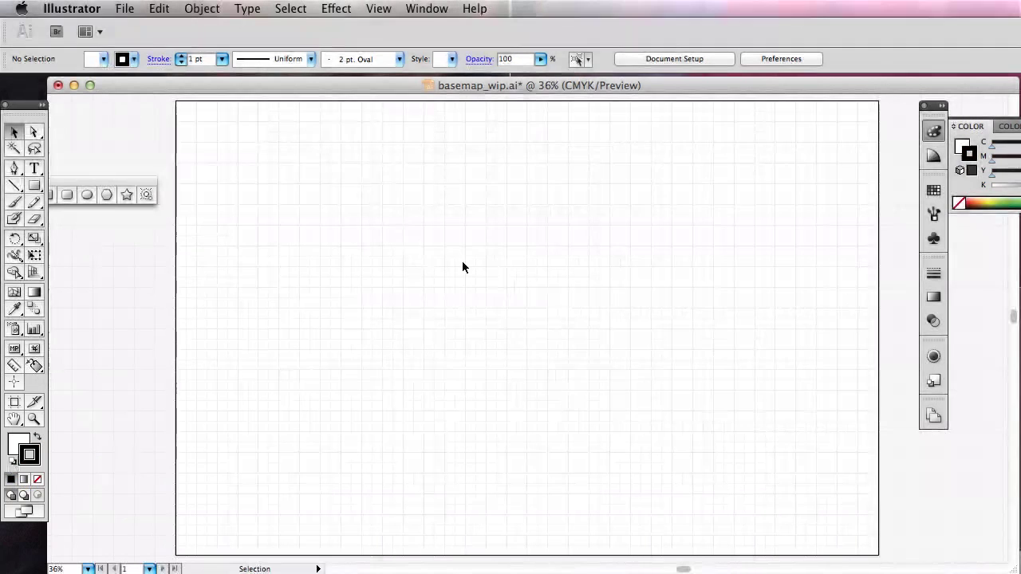
Draw a rectangle 23.5 in wide and 21 in high, inset half an inch from the artboard's upper-left corner, and deselect it.
click(35, 185)
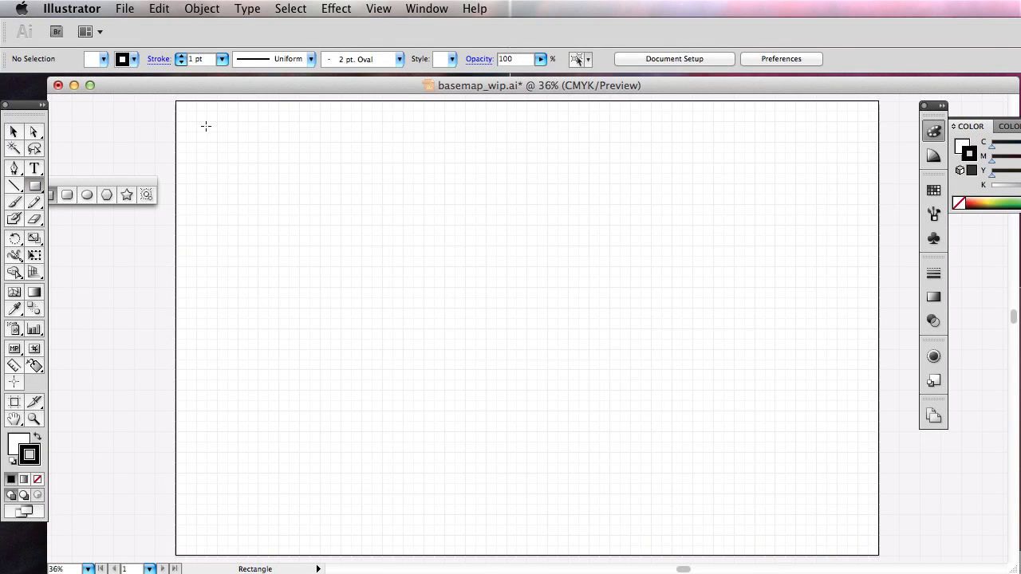
drag(187, 111, 672, 545)
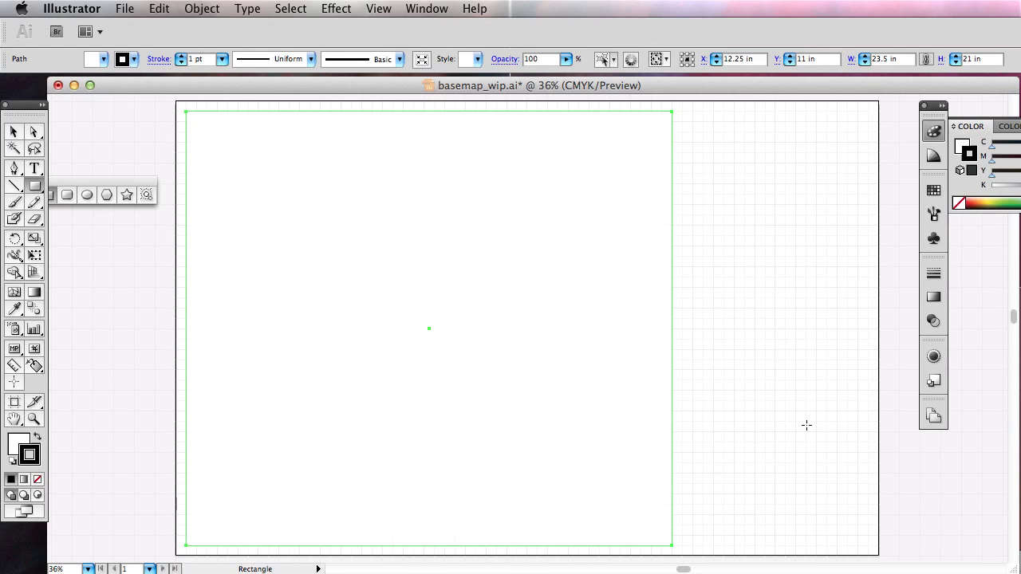
key(v)
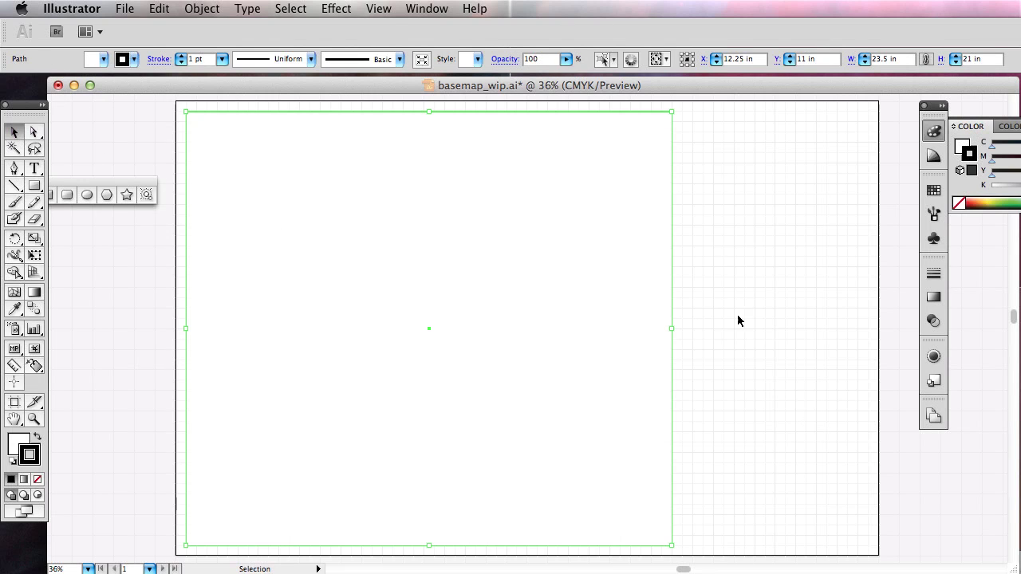
key(super+shift+a)
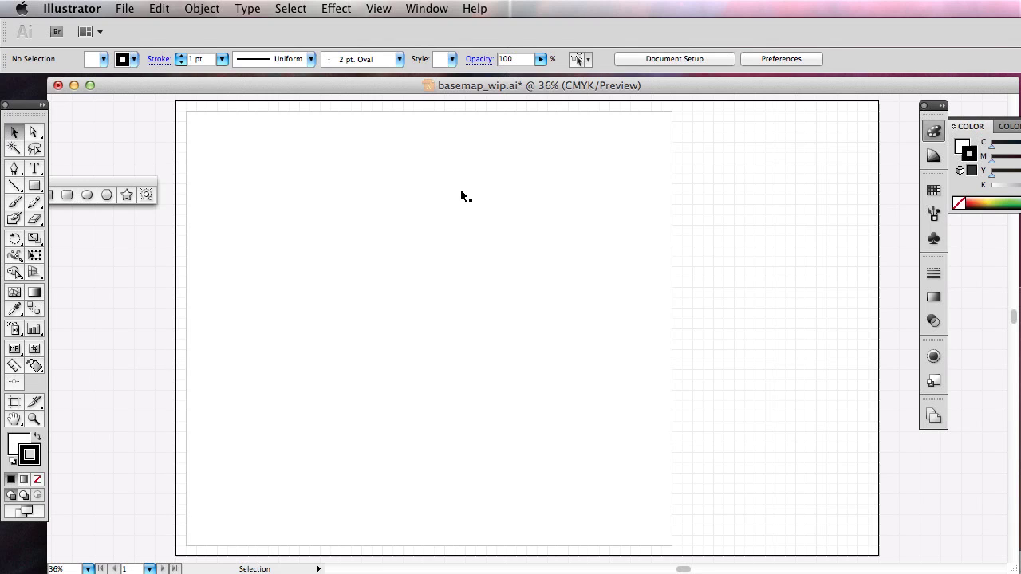
Select the 23.5 by 21 in rectangle by its edge and convert it into guides.
right_click(407, 180)
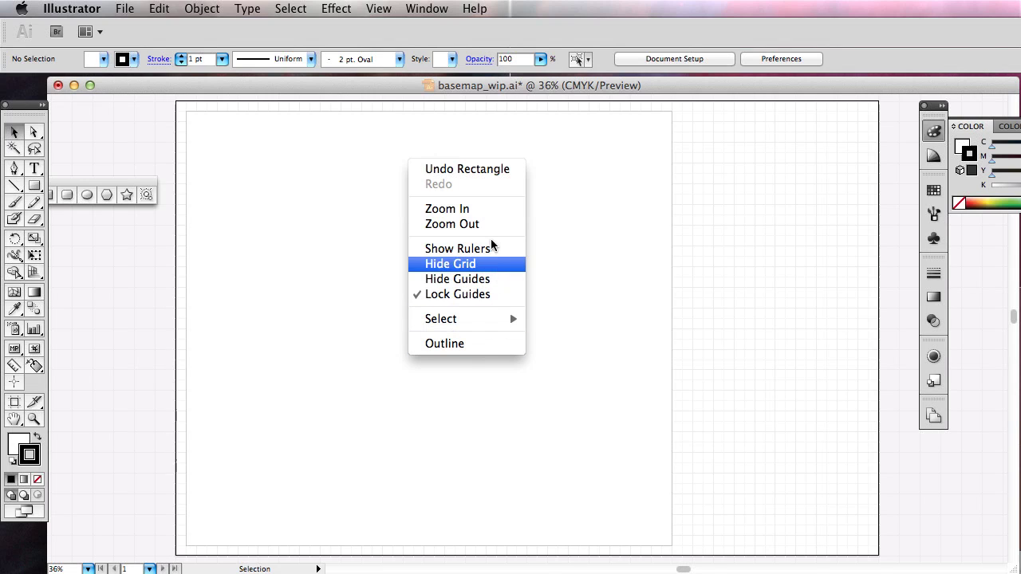
click(727, 278)
click(304, 111)
right_click(303, 112)
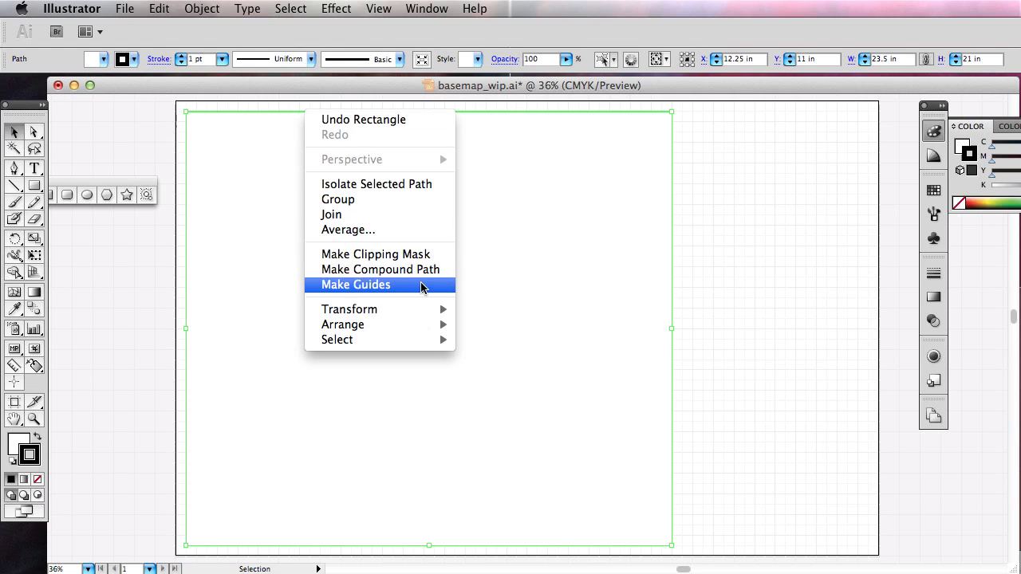
click(422, 285)
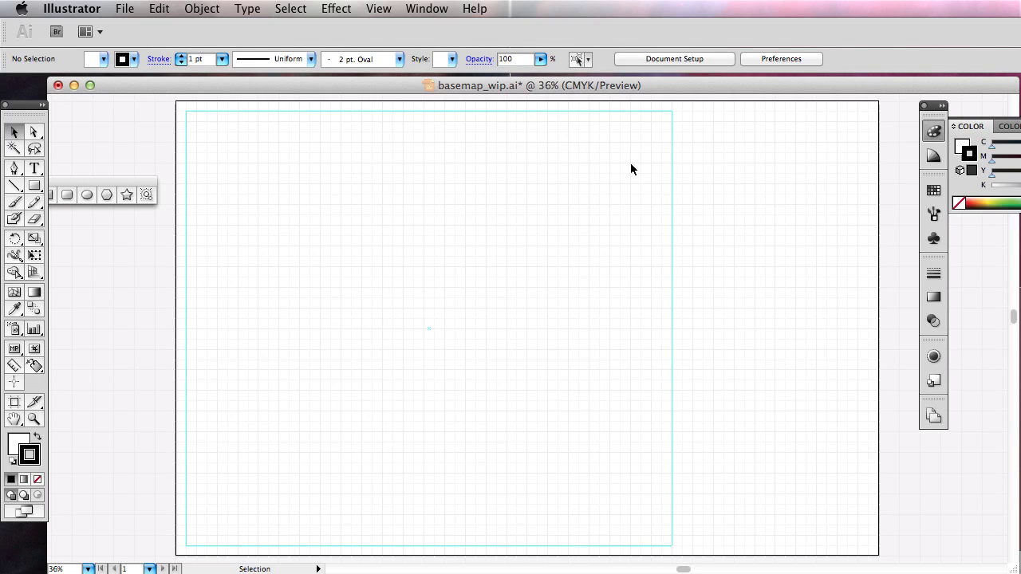
Toggle the guides layer's visibility off and on to check the guide frame, and hide the Layers and side panels.
key(F7)
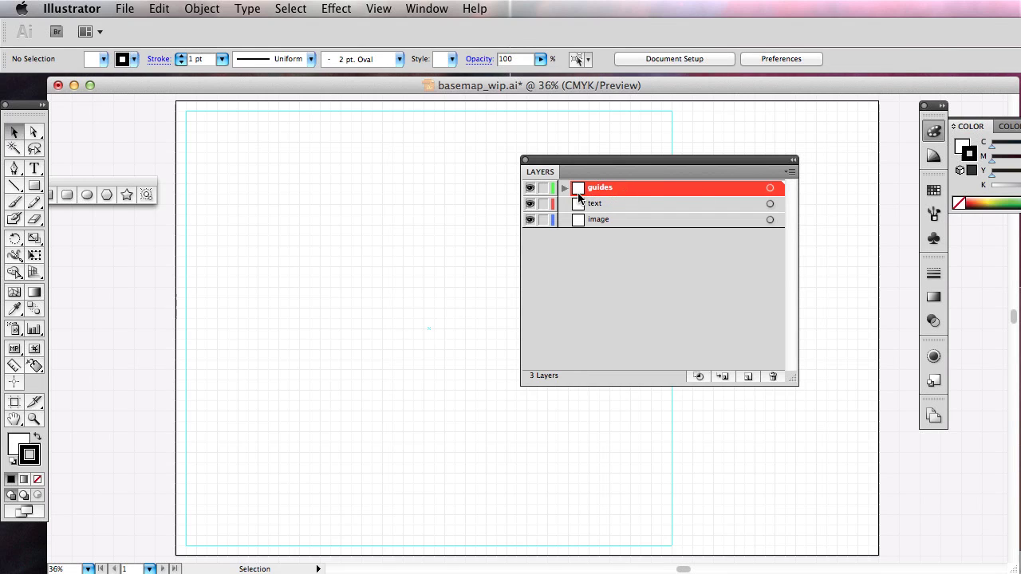
click(530, 187)
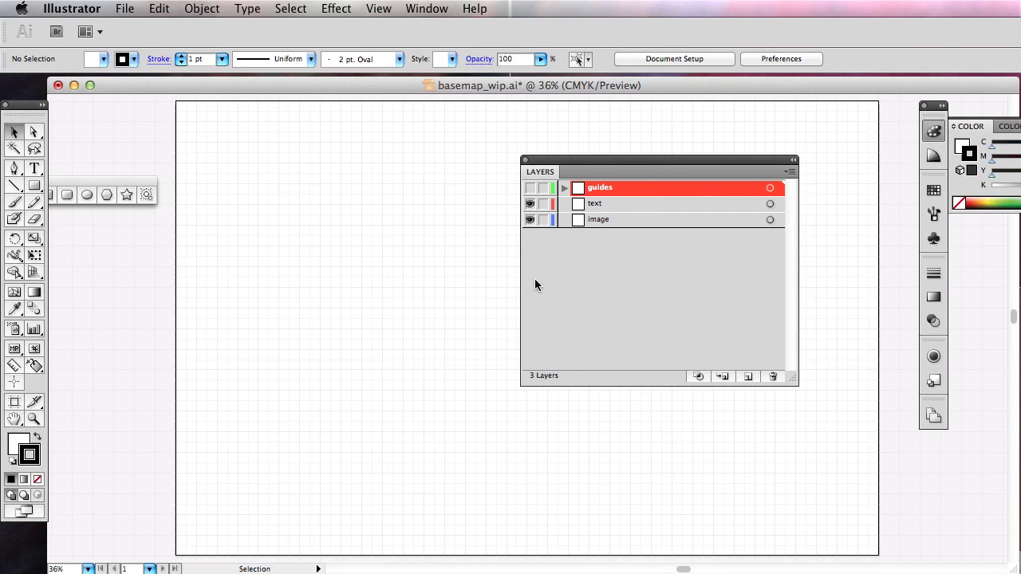
click(529, 187)
click(529, 187)
click(529, 187)
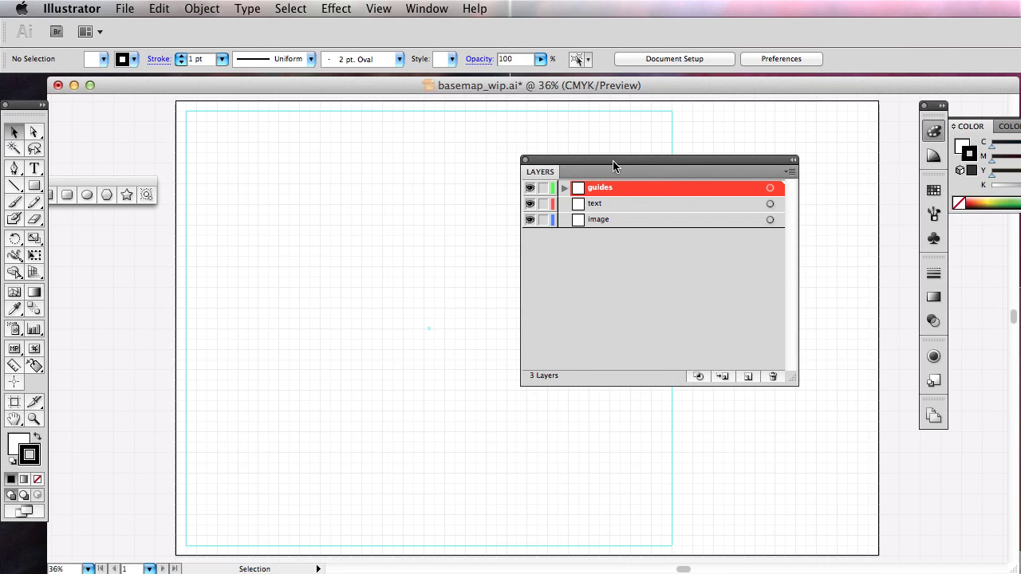
key(F7)
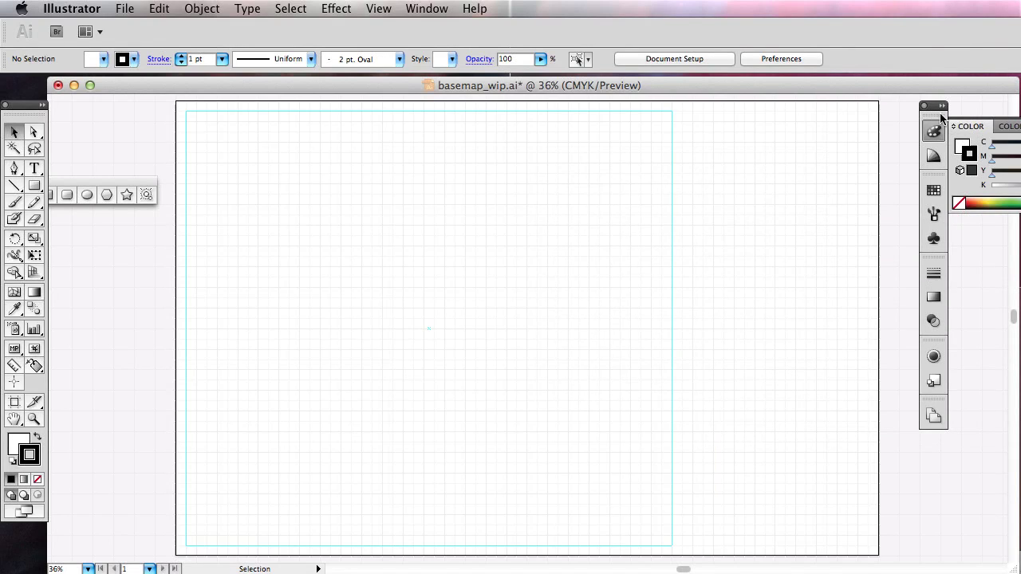
key(shift+Tab)
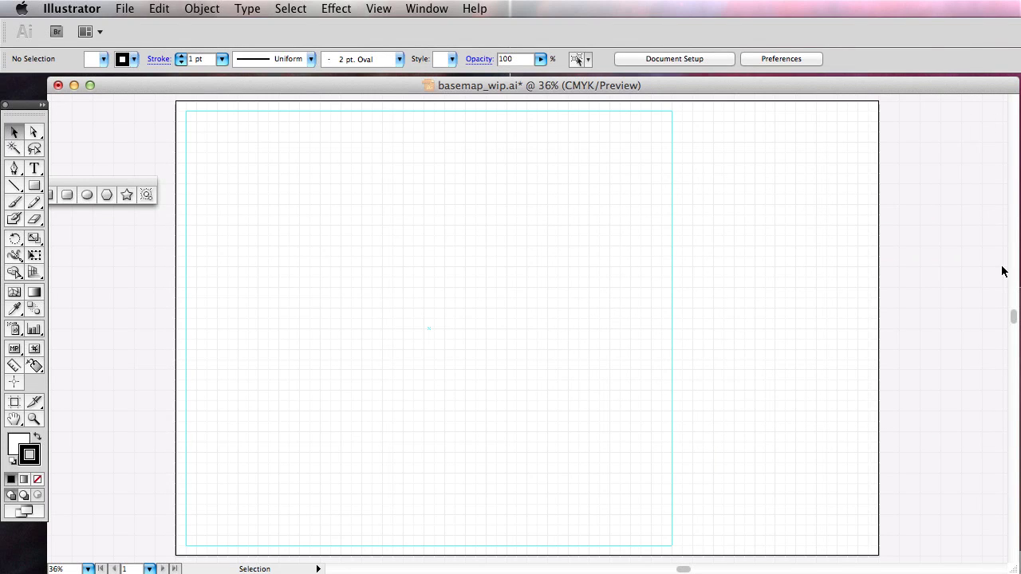
Switch to Preview to examine the layout of myBaseplan_sample.pdf, close it and return to Illustrator.
key(super+Tab)
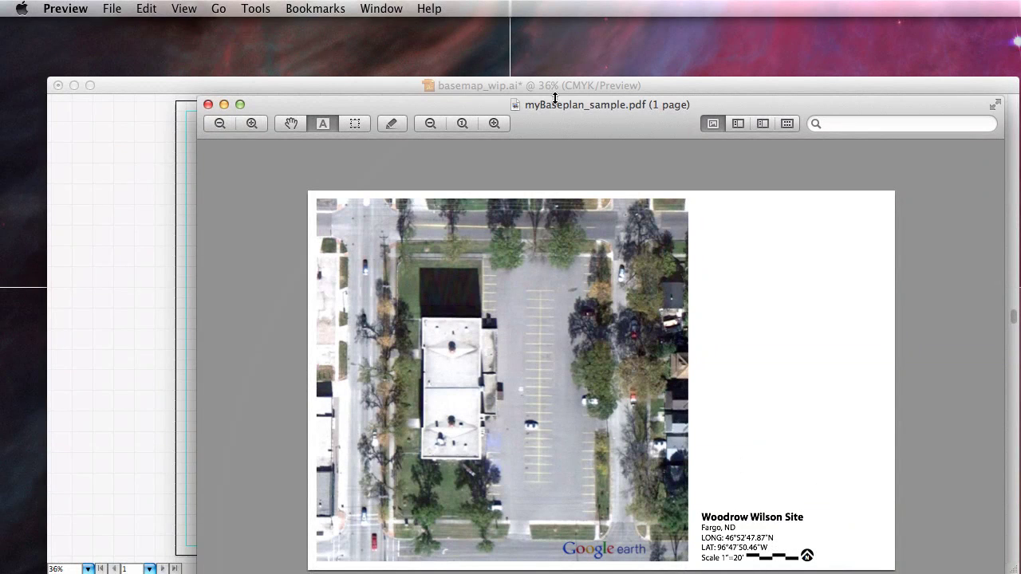
drag(574, 125, 554, 74)
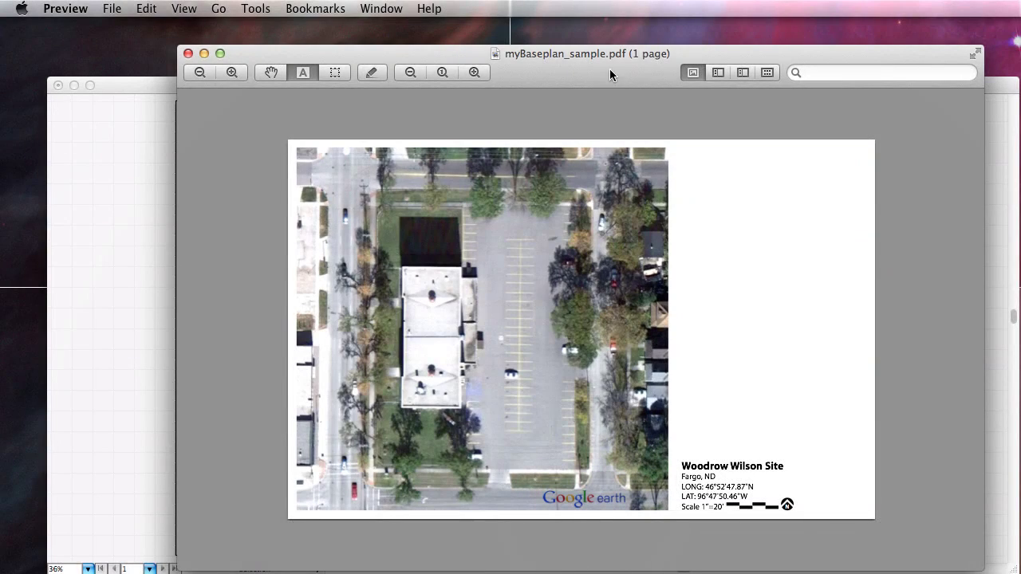
drag(609, 68, 675, 115)
key(super+w)
click(820, 97)
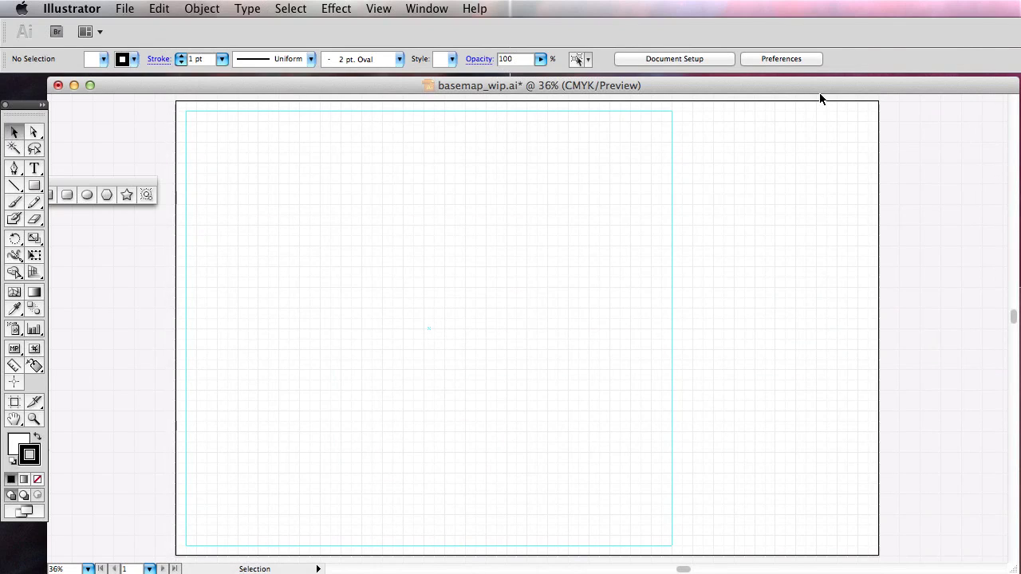
Add the point text "Single line text" beside the guide frame's right edge and set its size to 72 pt.
click(34, 169)
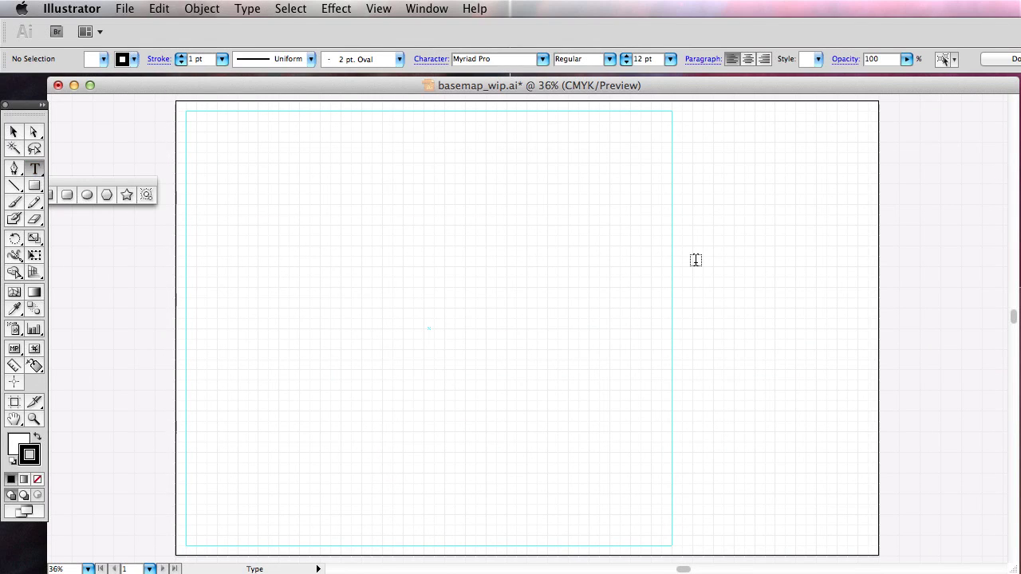
click(690, 354)
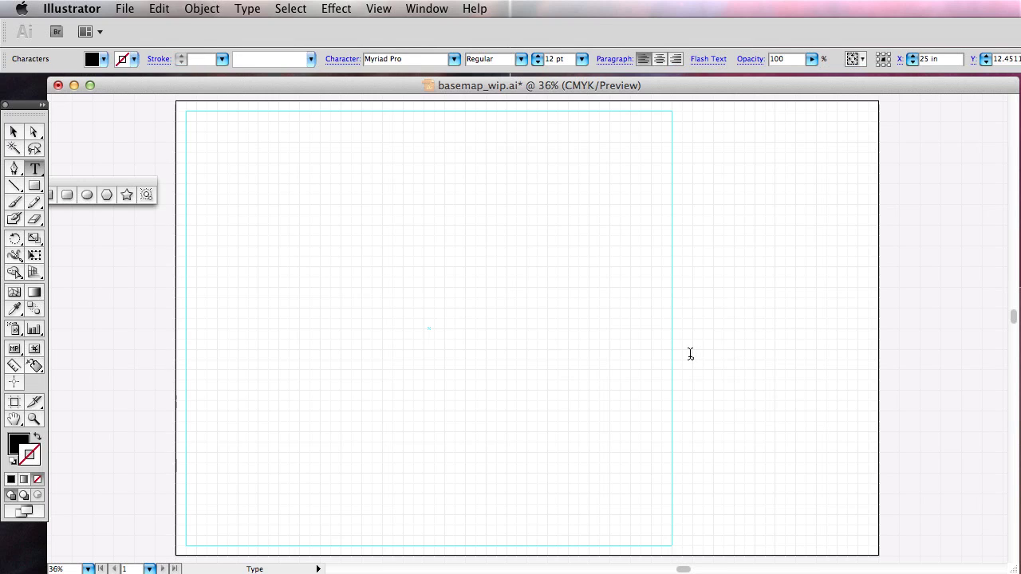
click(691, 355)
double_click(703, 357)
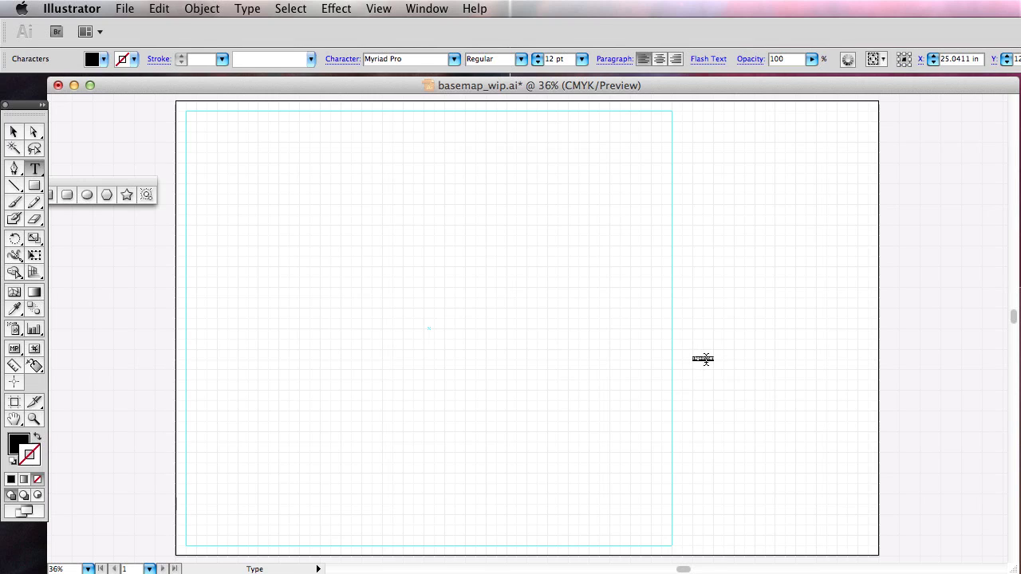
click(583, 59)
click(580, 178)
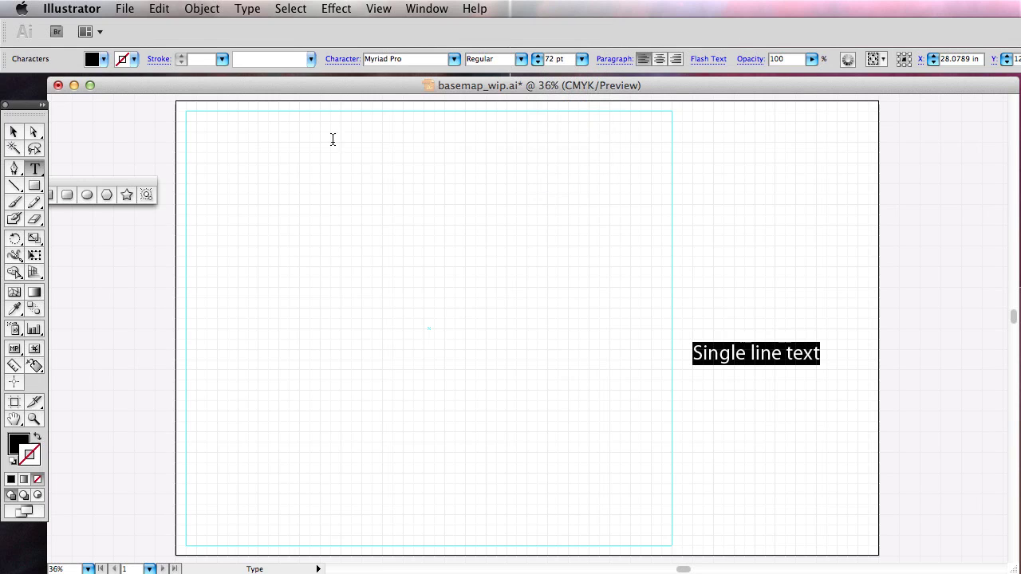
Move the single-line text straight up about 7.5 in.
click(14, 133)
click(788, 406)
drag(771, 357, 770, 203)
Draw a text area centred at X 28.5 in, Y 11.25 in below the single-line text, reading "This is a text block look what happens when....".
click(35, 168)
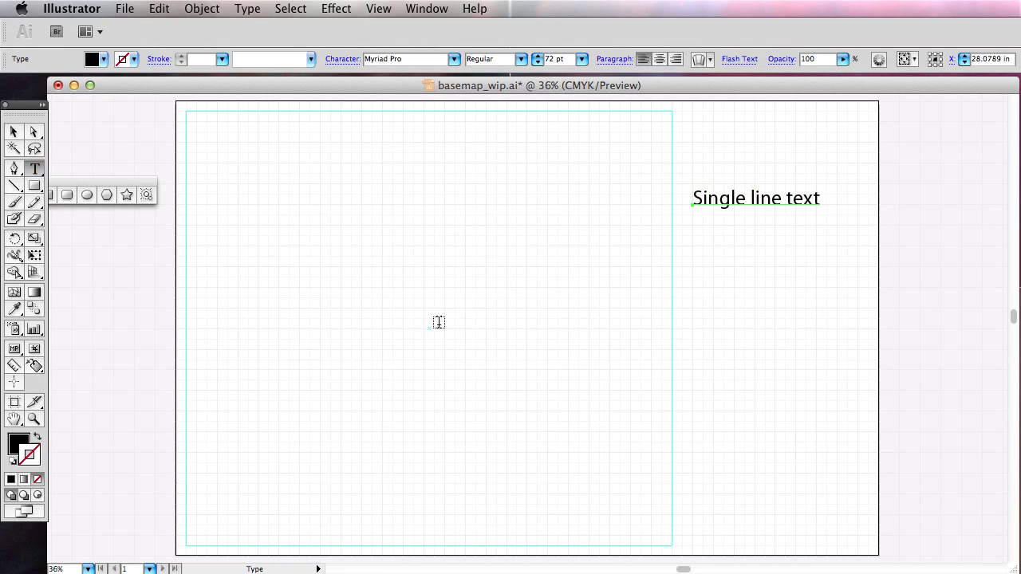
drag(682, 256, 848, 405)
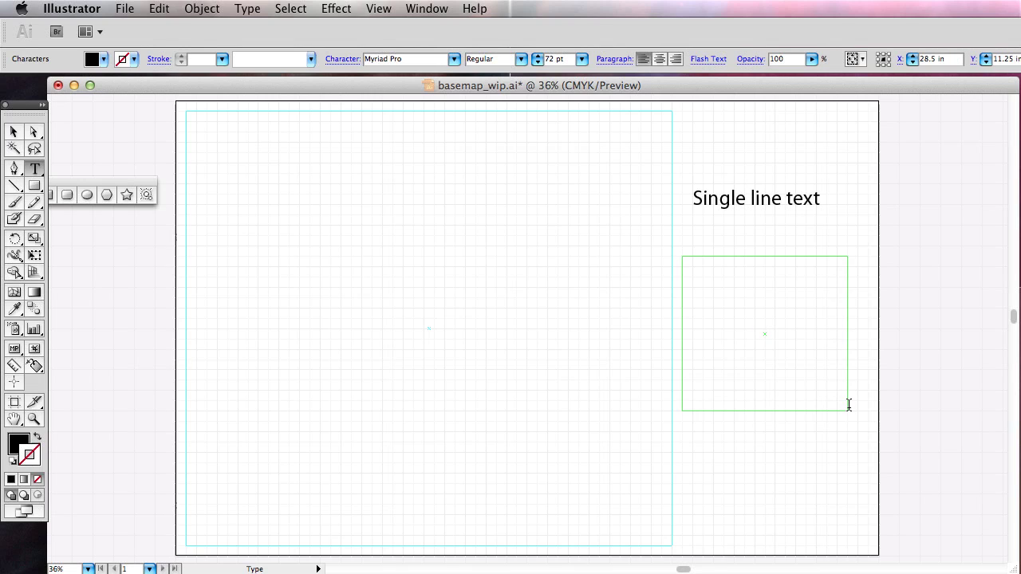
text(This is a text block lo)
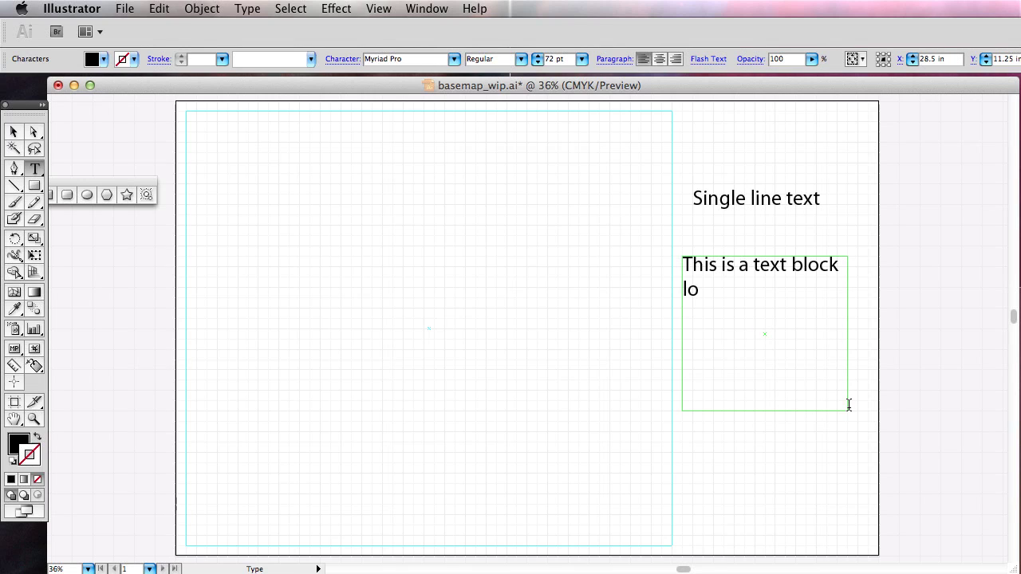
text(ok what happens)
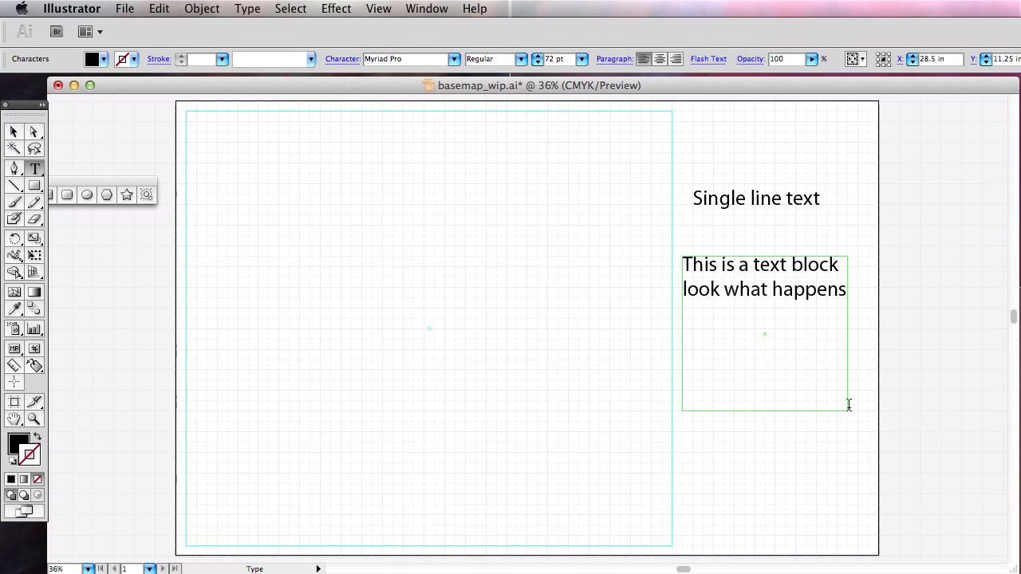
text( when)
click(14, 131)
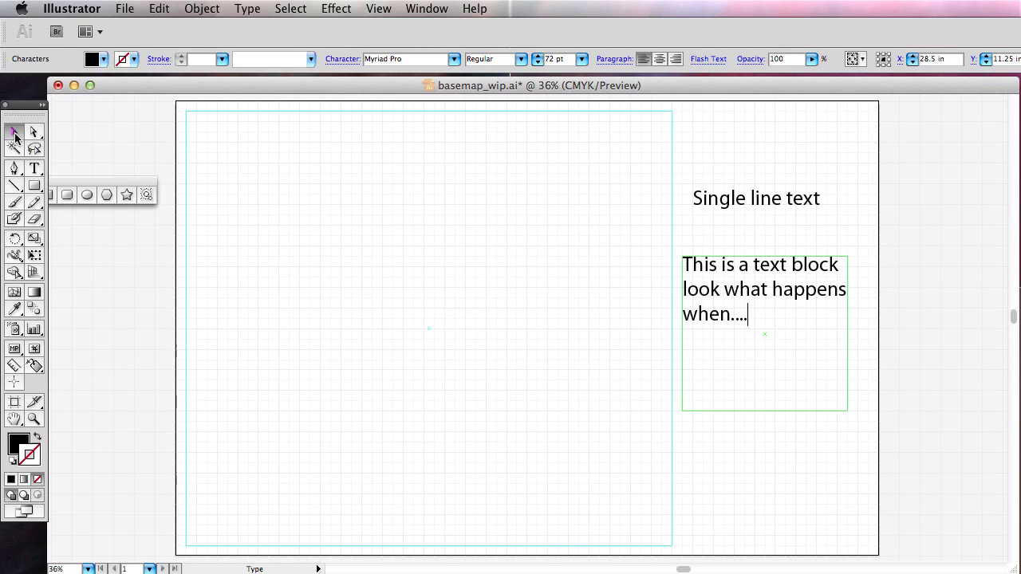
Compare the two text objects' bounding boxes and move the single-line text about 1.5 in right and 1.5 in up.
click(765, 206)
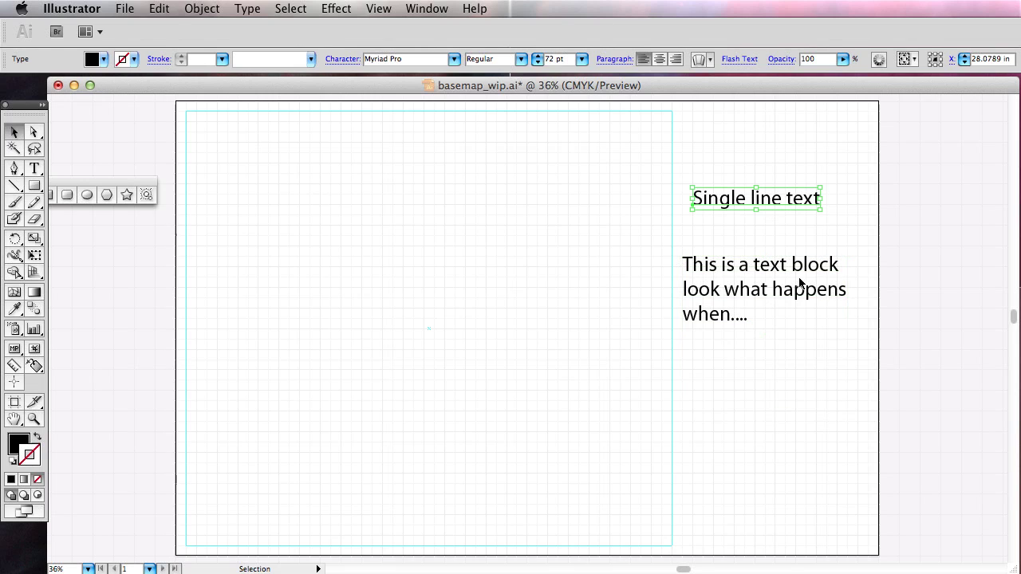
click(758, 271)
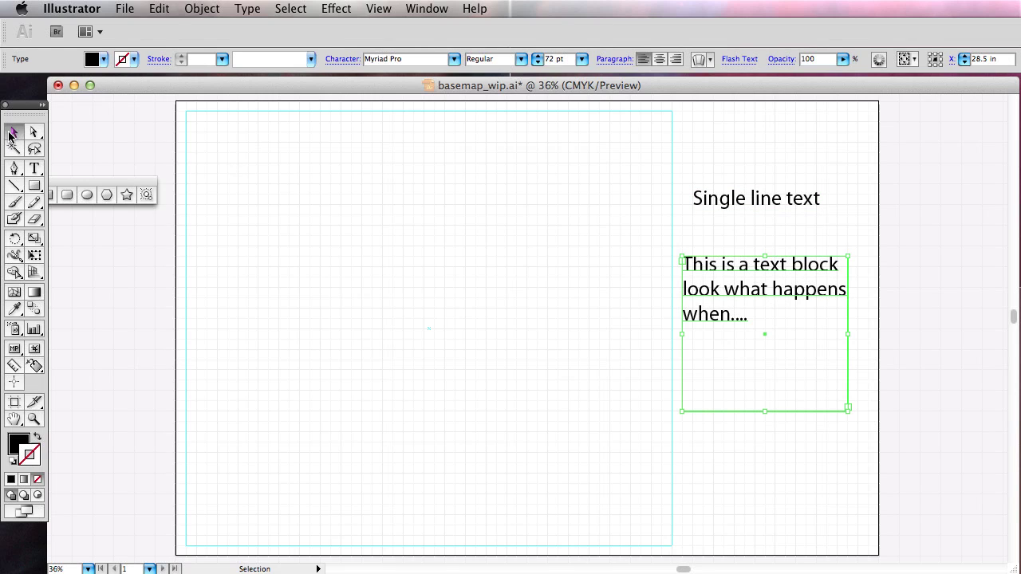
click(794, 199)
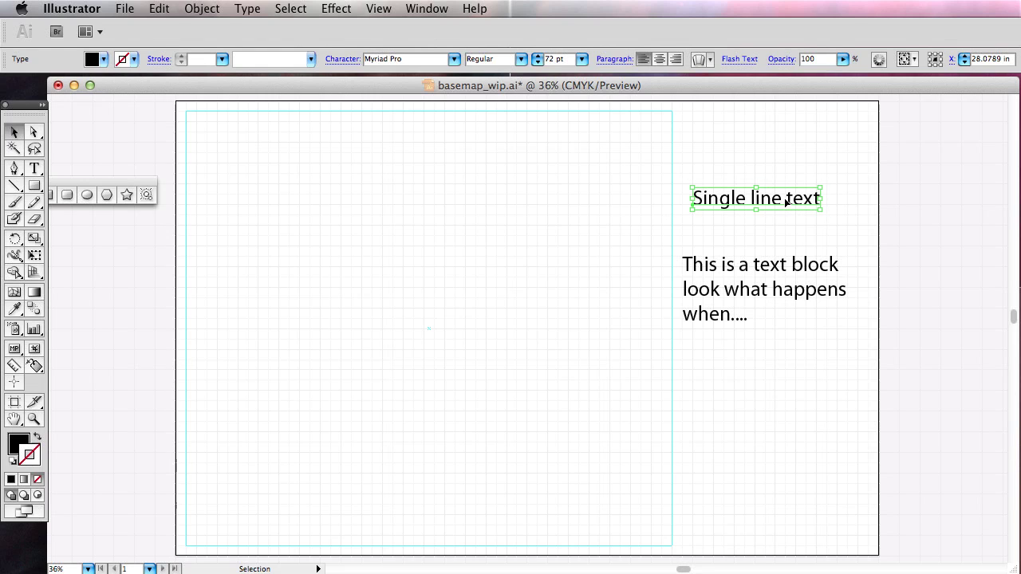
drag(786, 203, 819, 169)
Try moving the text block down and to the right, and return it to its original position.
click(812, 297)
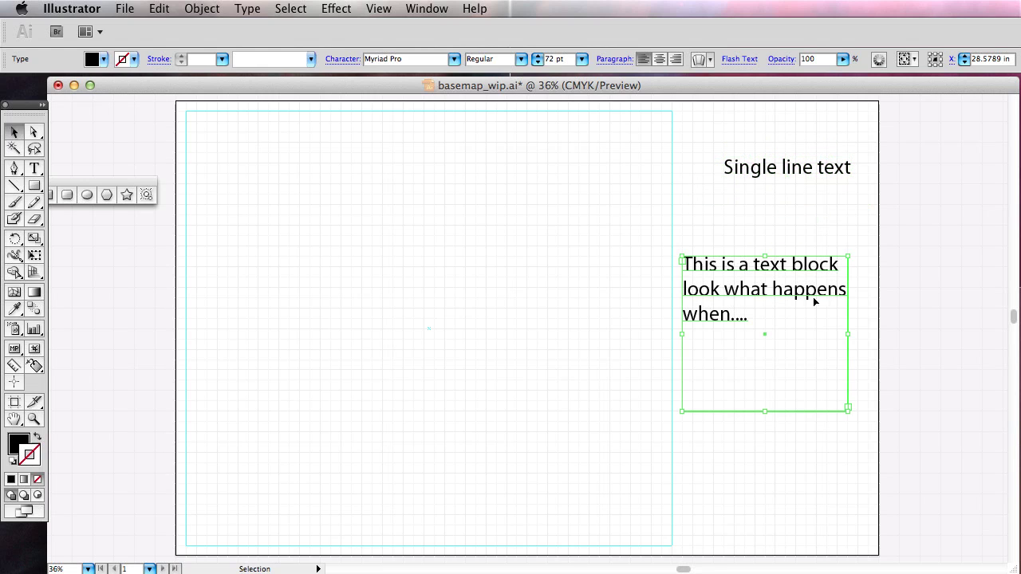
drag(813, 296, 836, 347)
drag(836, 324, 813, 274)
Move the single-line text 2 in left to line up with the text block's left edge.
click(821, 171)
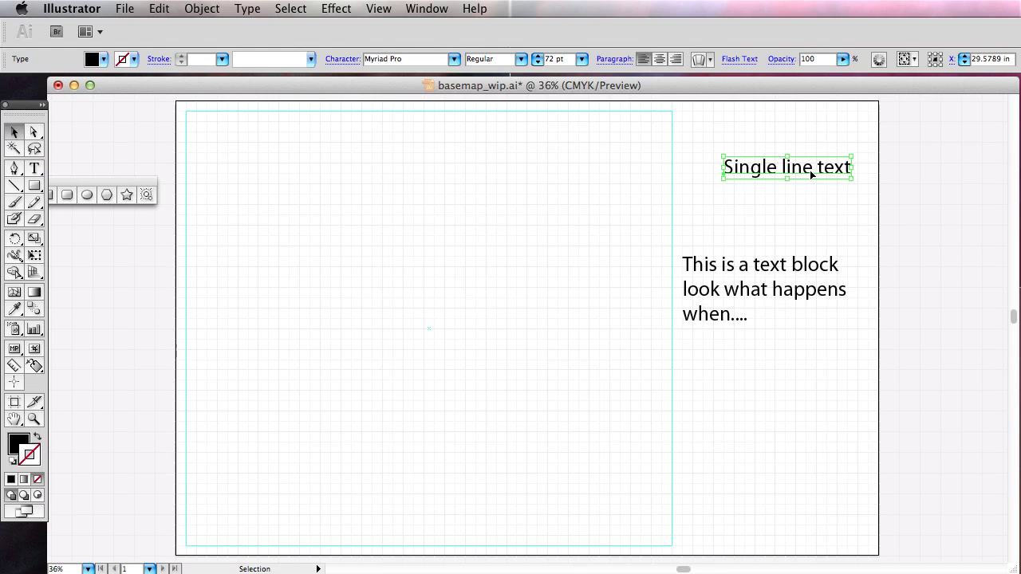
drag(786, 168, 745, 169)
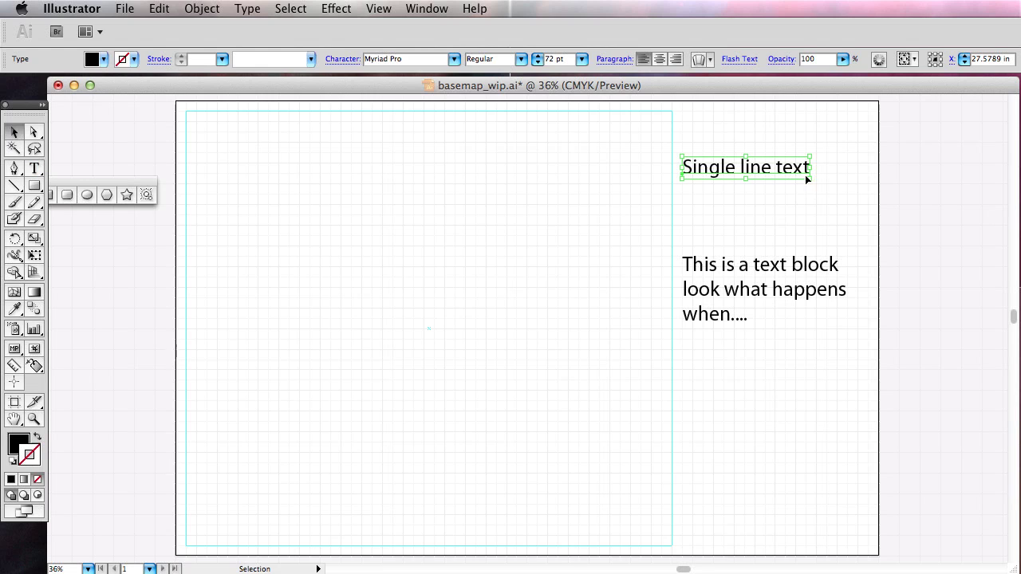
Enlarge the single-line text by its bounding box to about 204 pt and undo the scaling.
drag(810, 179, 965, 220)
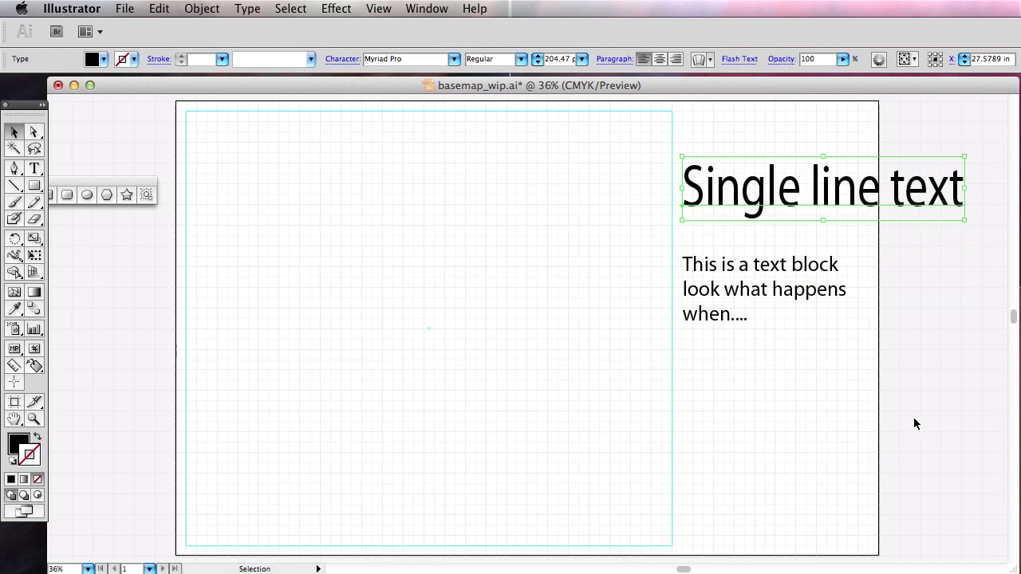
key(super+z)
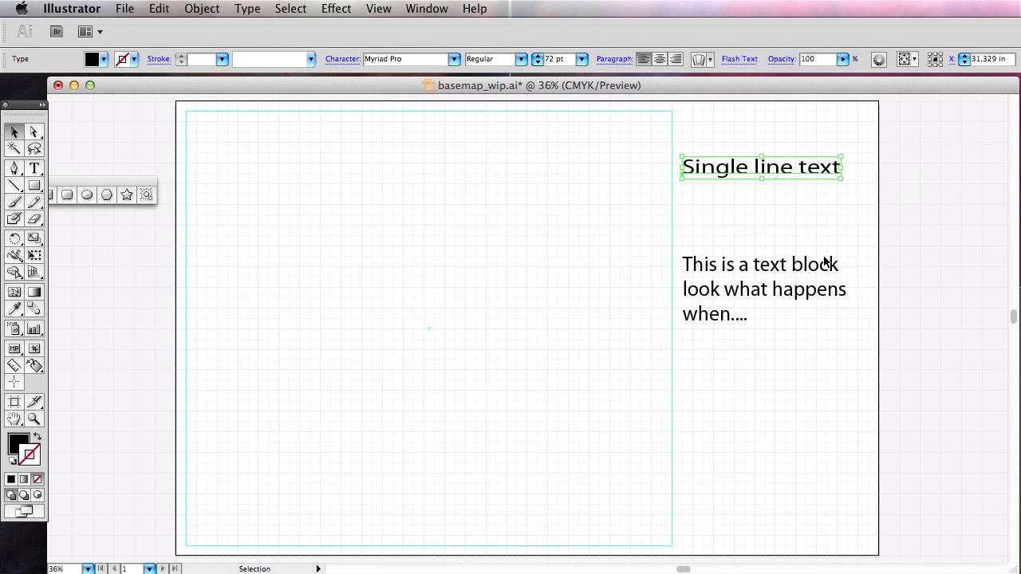
Widen the text block's frame past the artboard's edge to reflow its text, and undo the widening.
click(847, 344)
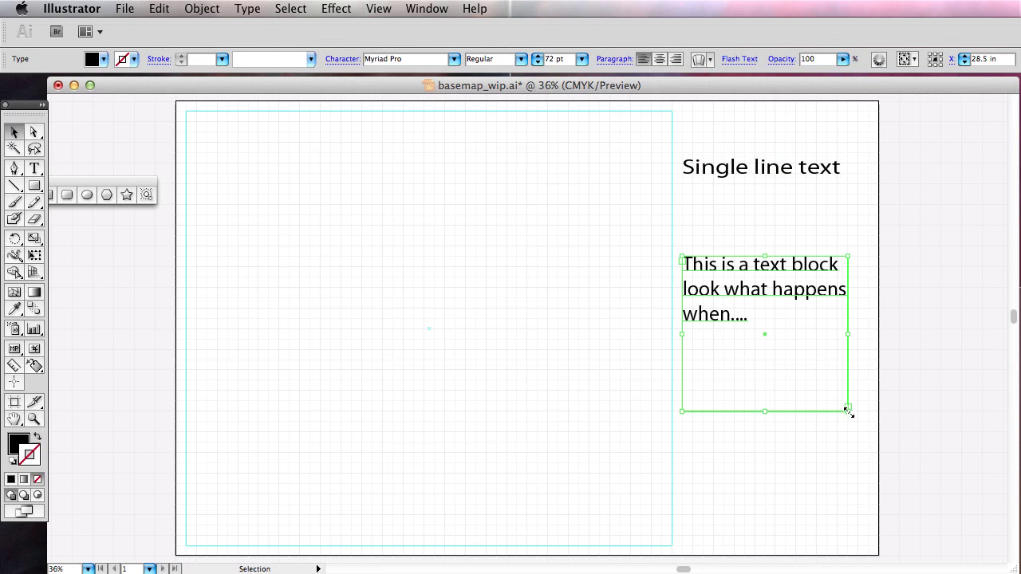
drag(849, 412, 958, 412)
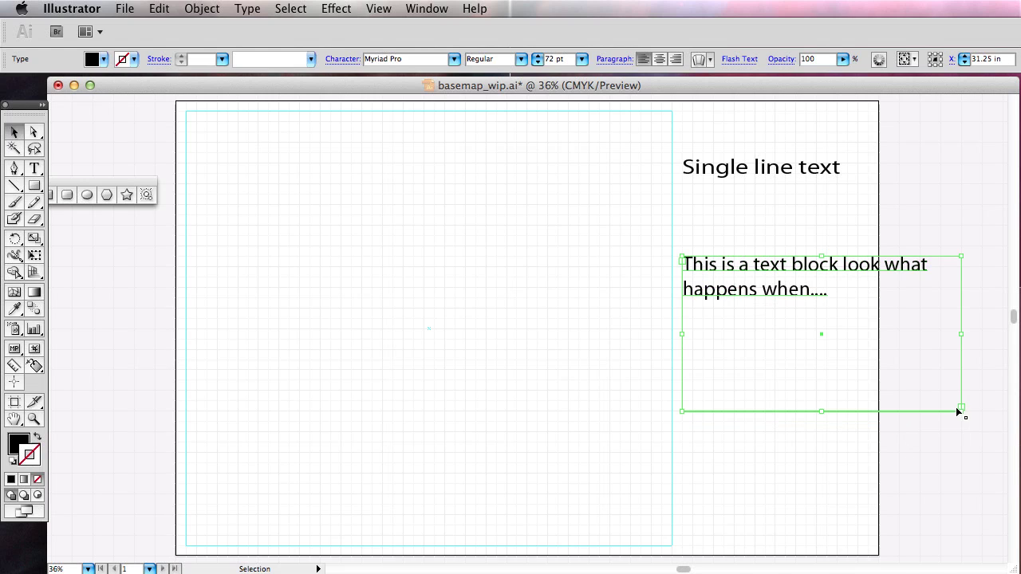
key(super+z)
Enlarge the single-line text by its bounding box to about 105 pt and move it 0.5 in right.
click(813, 171)
click(811, 175)
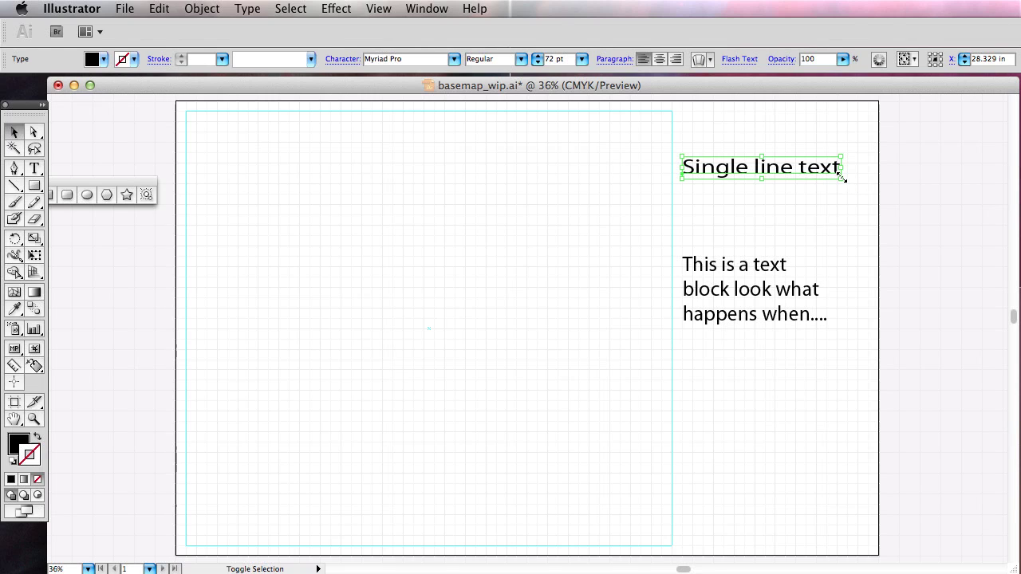
drag(840, 182, 911, 264)
click(654, 164)
click(709, 173)
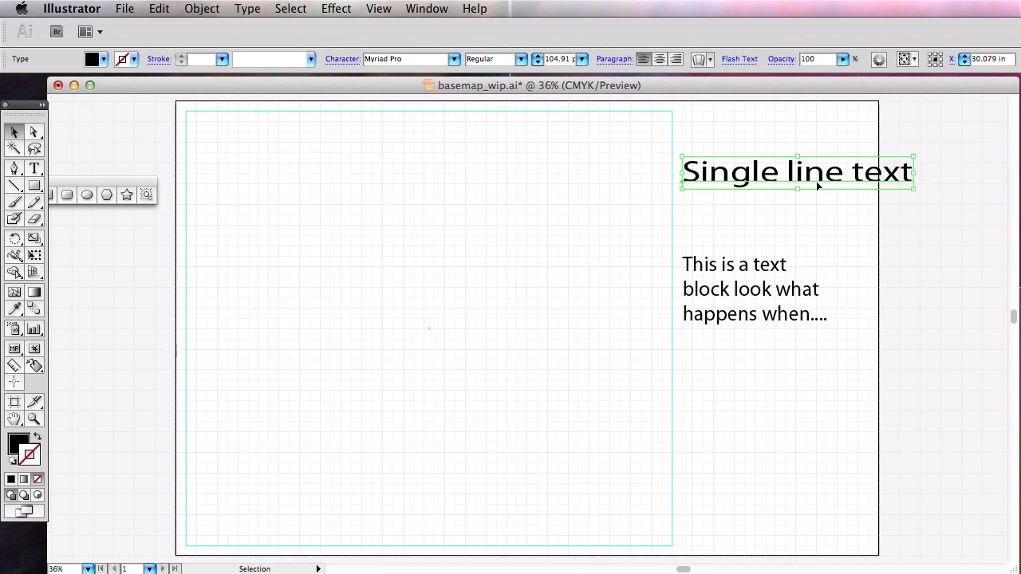
mouse_move(820, 176)
mouse_down()
mouse_move(729, 198)
mouse_move(709, 216)
mouse_move(758, 191)
mouse_move(754, 182)
mouse_move(638, 235)
mouse_move(771, 207)
mouse_move(720, 221)
mouse_move(748, 229)
mouse_move(809, 192)
mouse_move(583, 226)
mouse_move(802, 207)
mouse_move(712, 177)
mouse_move(506, 164)
mouse_move(449, 173)
mouse_move(870, 171)
mouse_move(809, 280)
mouse_move(700, 232)
mouse_move(492, 364)
mouse_move(794, 203)
mouse_move(644, 312)
mouse_move(825, 200)
mouse_move(834, 183)
mouse_up()
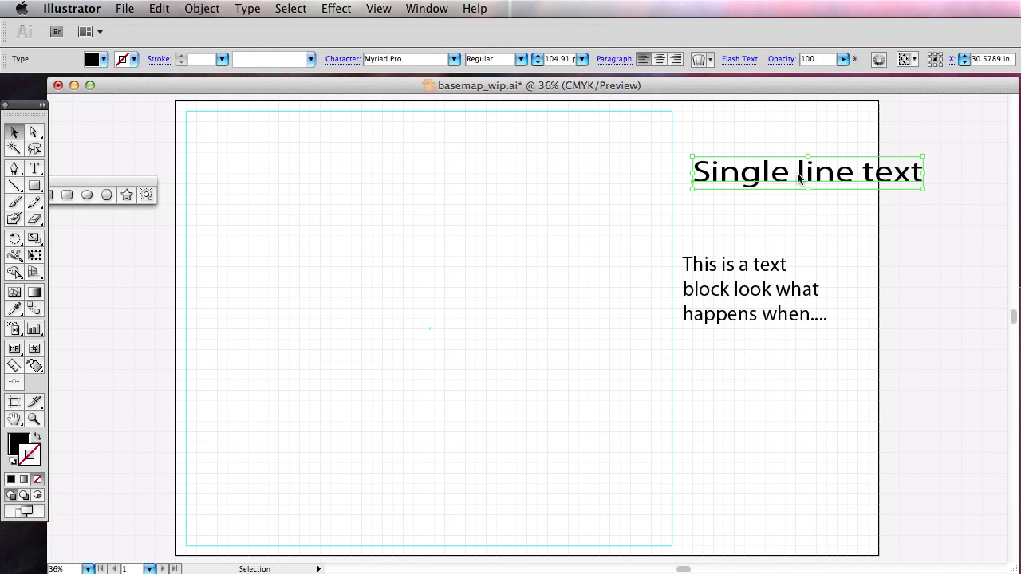
Copy the enlarged single-line text straight down and repeat the copy four more times at equal spacing.
drag(799, 177, 800, 234)
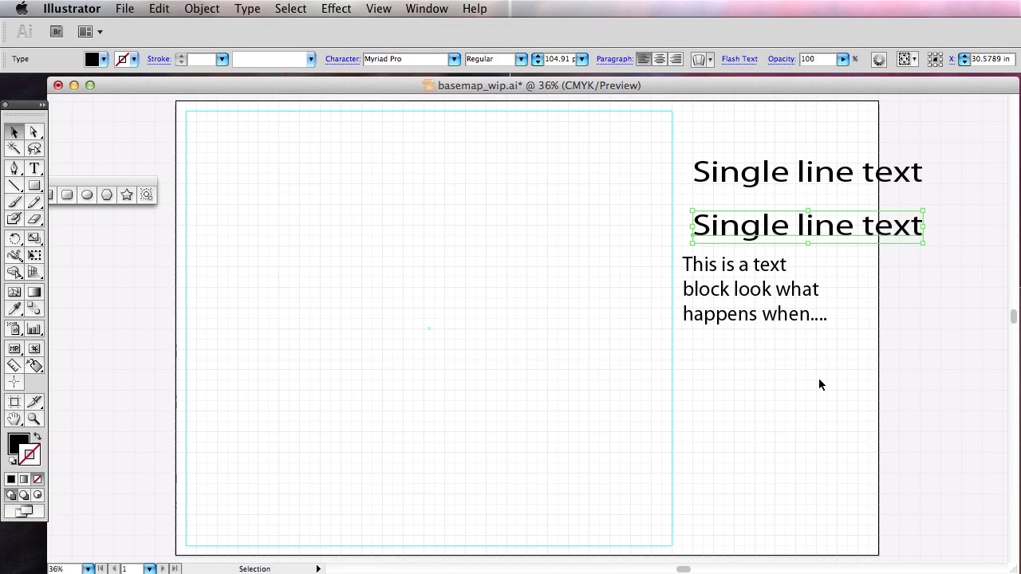
key(super+d)
key(super+d)
key(super+d)
key(super+d)
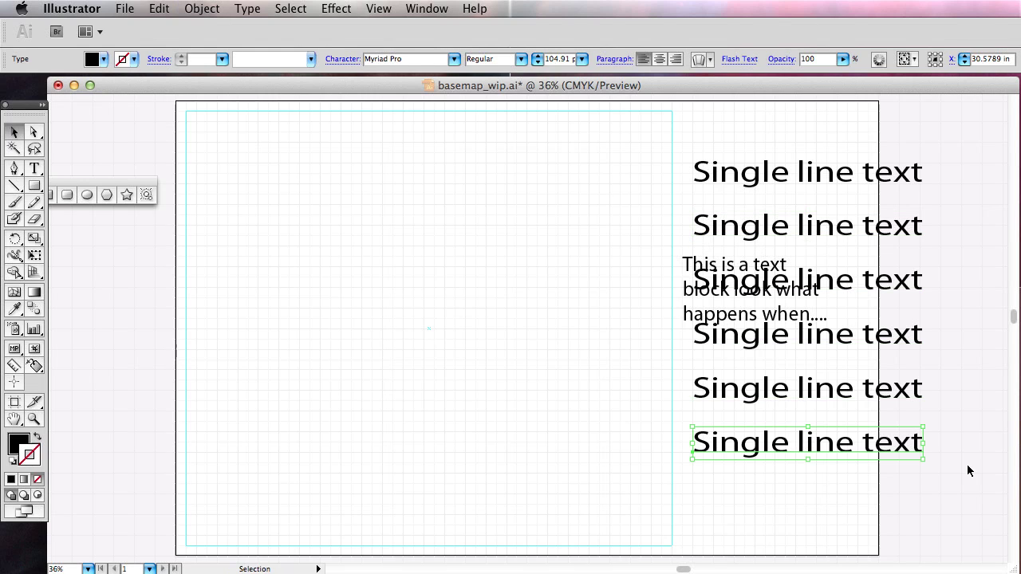
drag(944, 501, 777, 224)
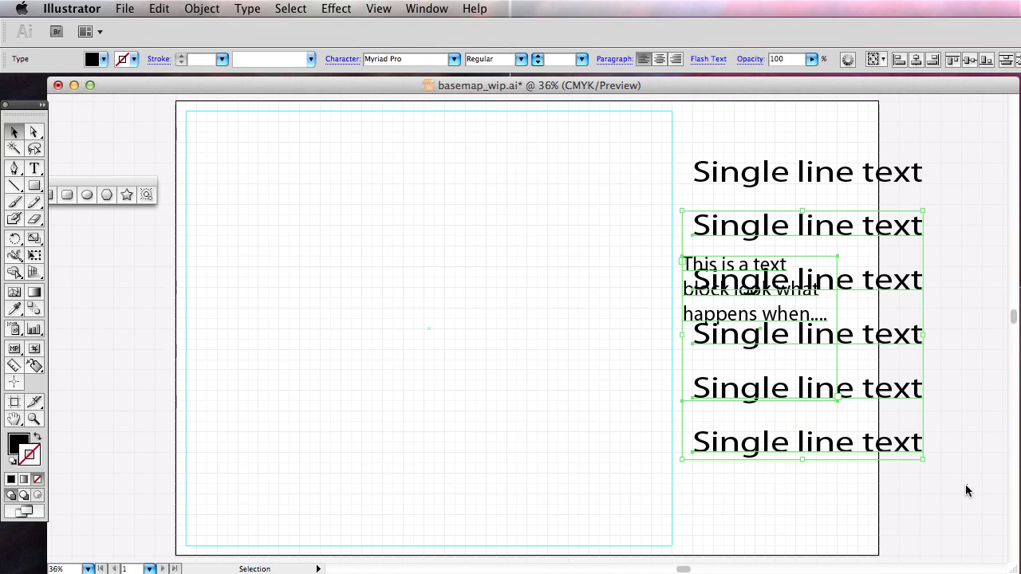
drag(968, 486, 789, 134)
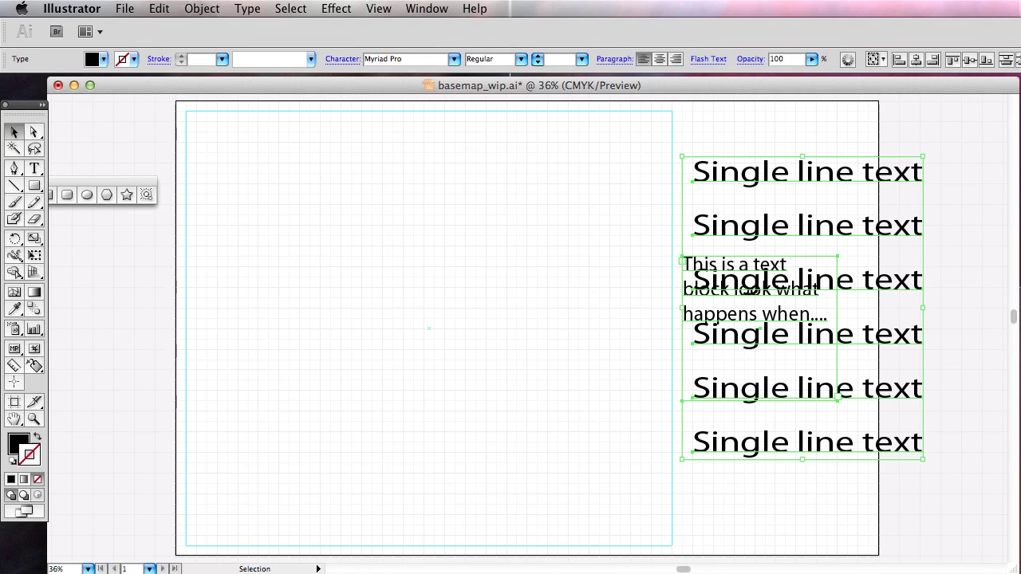
click(1020, 176)
click(964, 239)
click(965, 239)
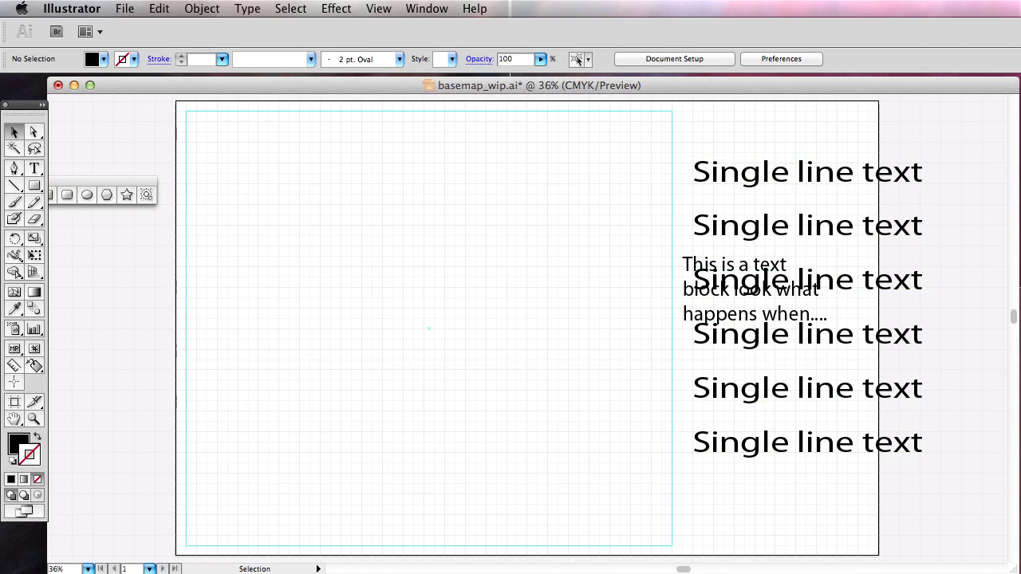
Show the document's layers and cut all the text objects from the guides layer.
key(F7)
drag(503, 162, 404, 162)
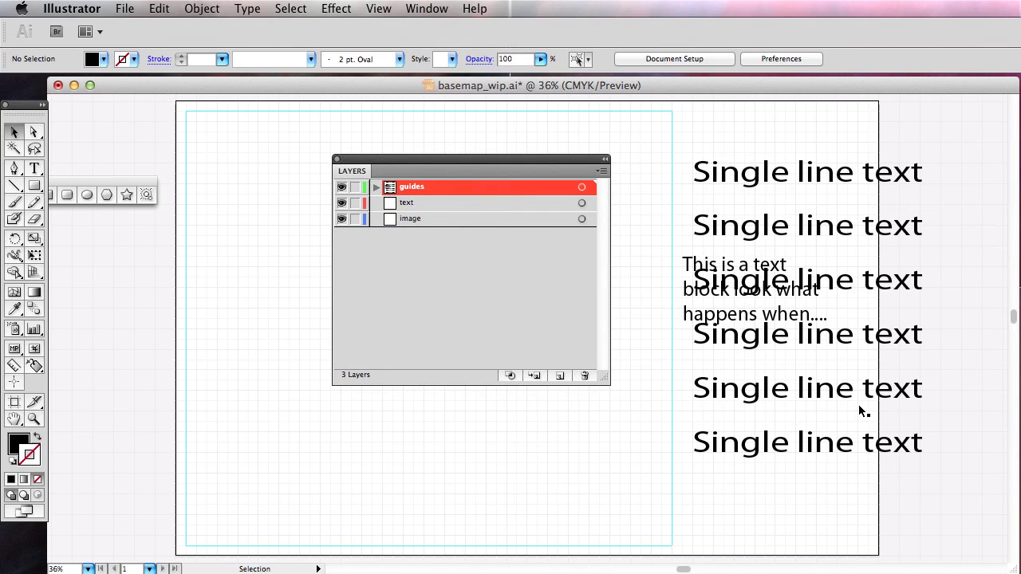
drag(963, 489, 703, 183)
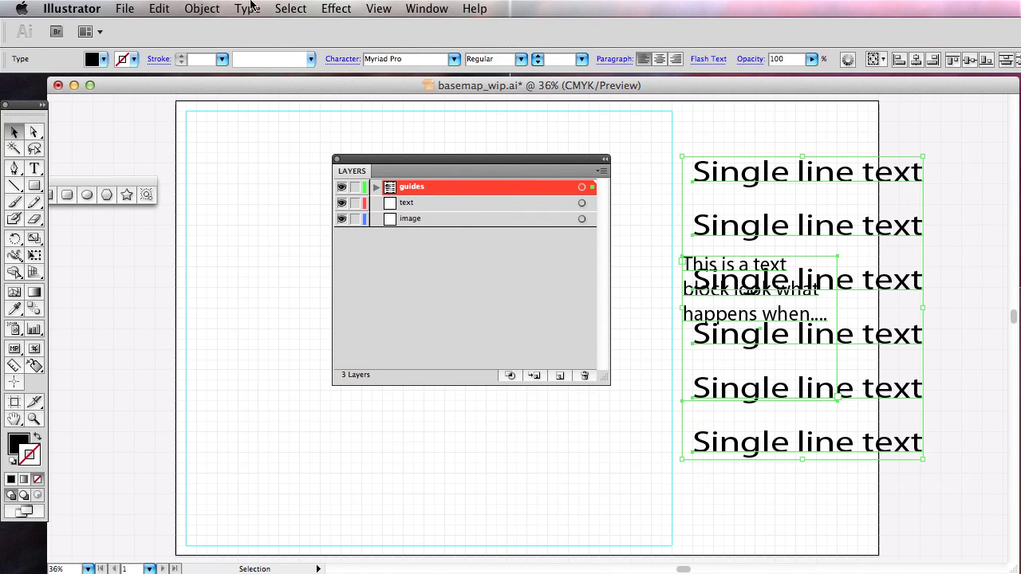
click(126, 9)
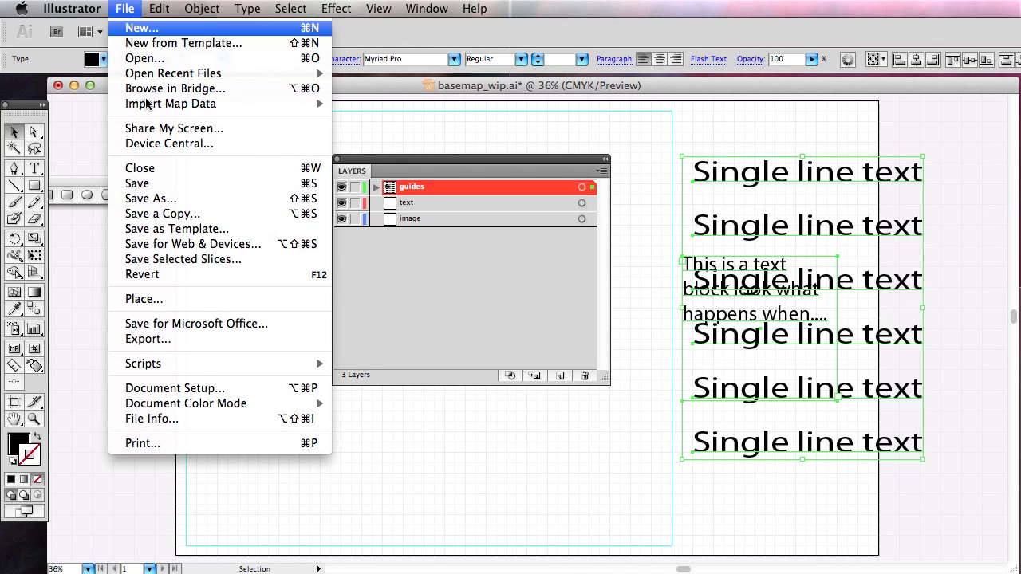
mouse_move(159, 9)
click(181, 70)
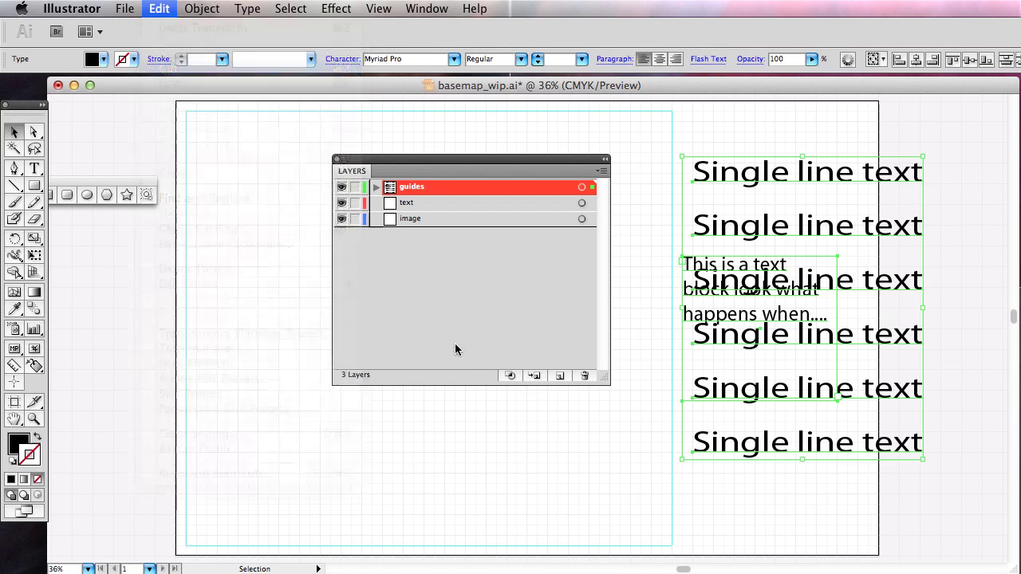
Paste the cut text objects in front on the text layer, and check the result by toggling that layer's visibility.
click(404, 204)
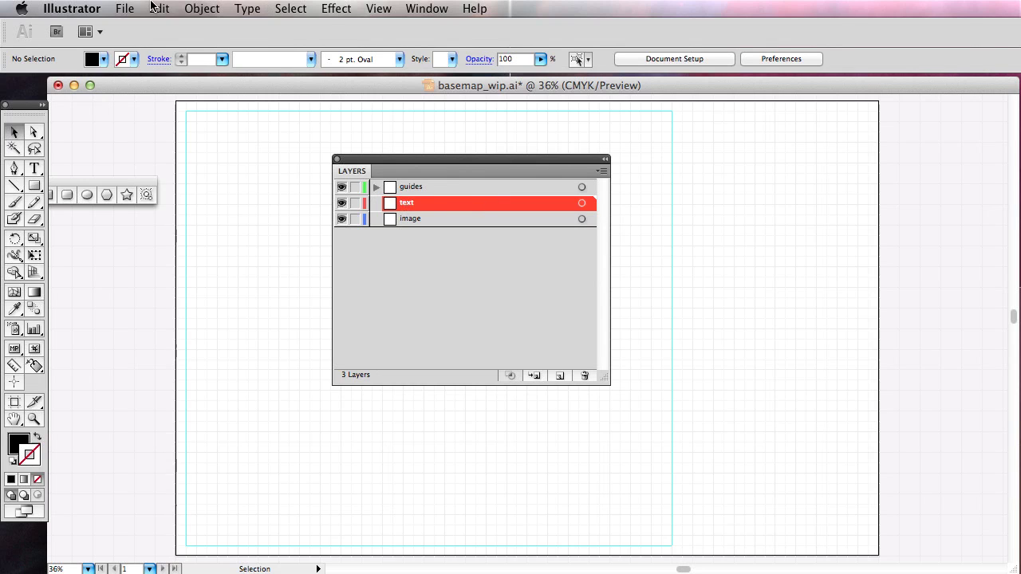
click(124, 8)
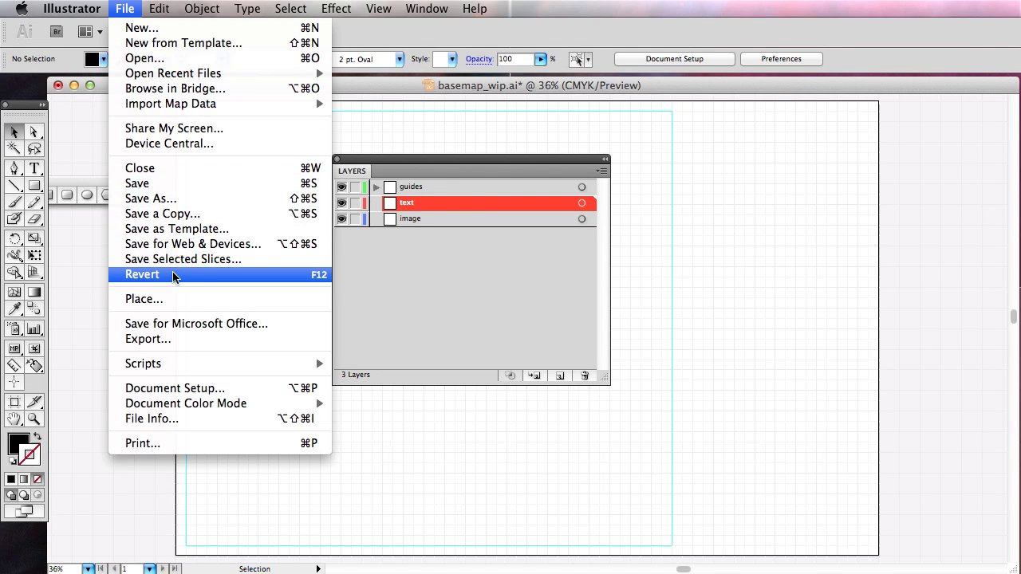
mouse_move(160, 8)
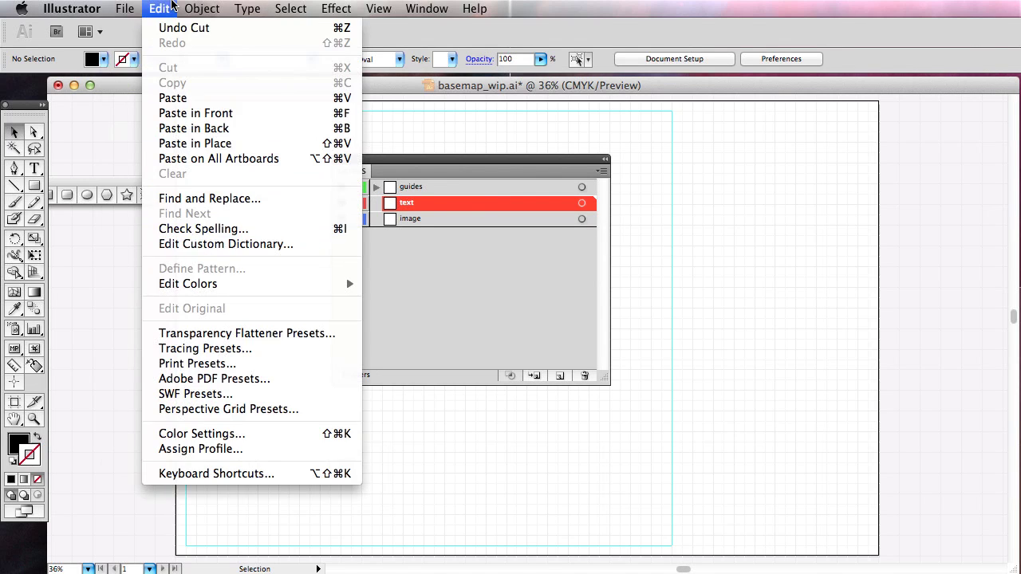
click(197, 114)
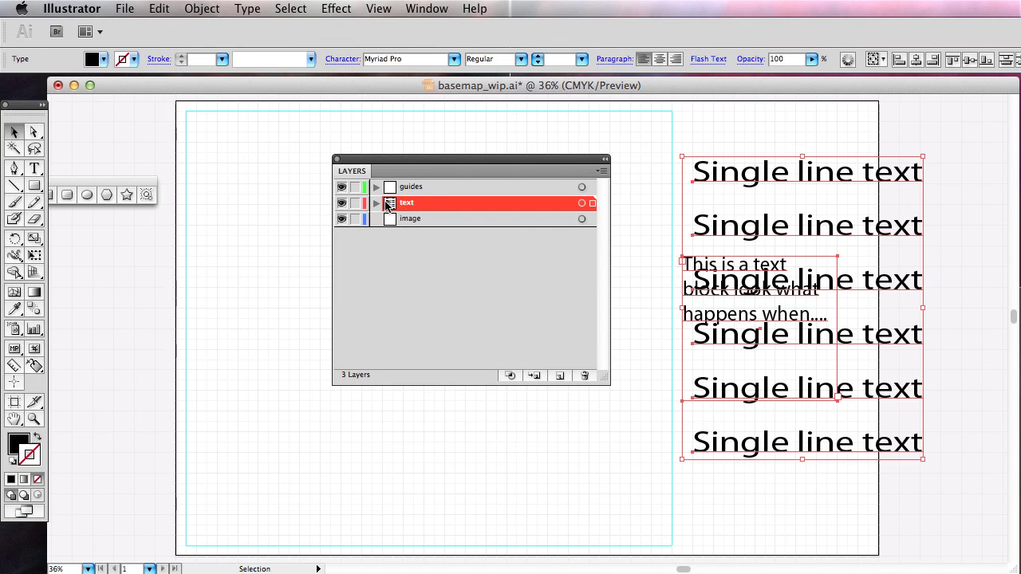
click(341, 202)
click(342, 202)
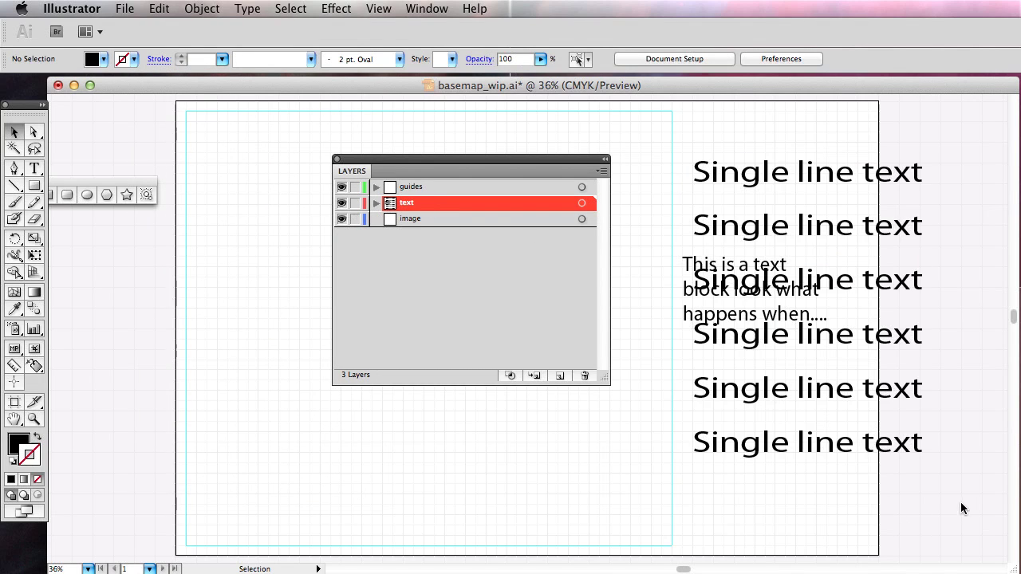
Delete all the practice text objects and move the layers list away from the artboard.
drag(961, 503, 702, 130)
key(Delete)
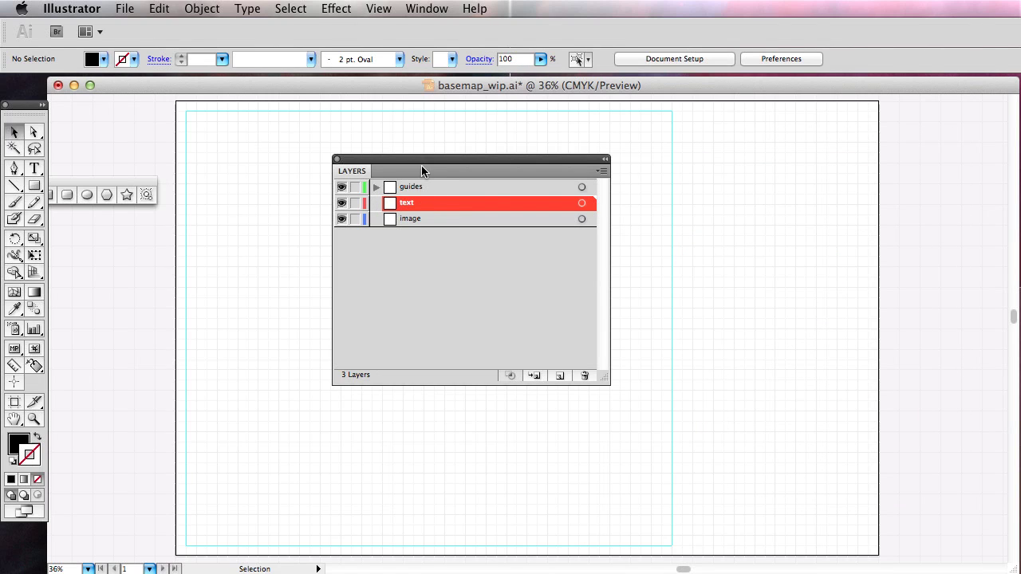
drag(421, 170, 993, 321)
Add the single-line text "Location" at 72 pt just right of the image frame's lower part, starting at X 24.5 in.
click(34, 168)
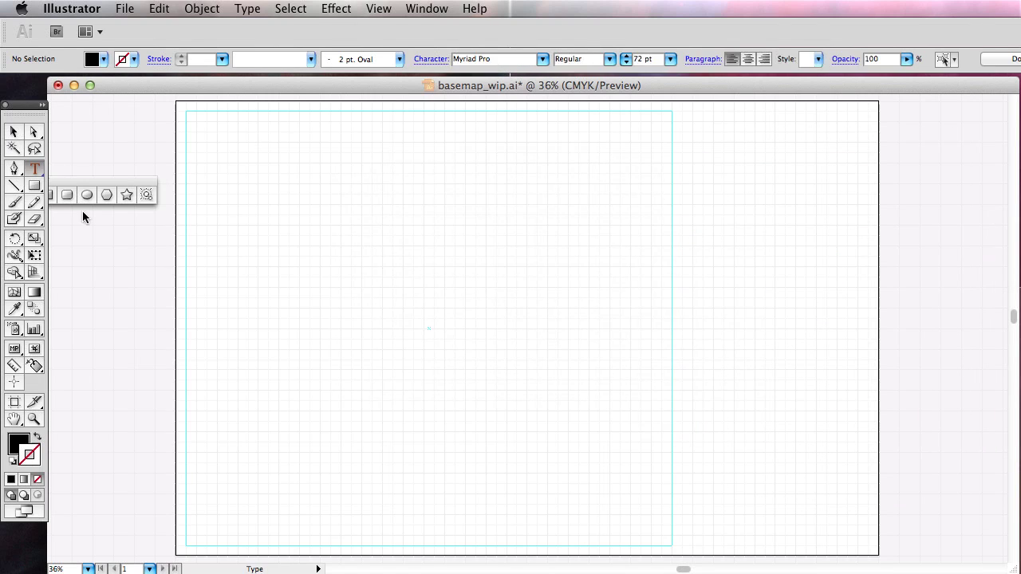
click(683, 454)
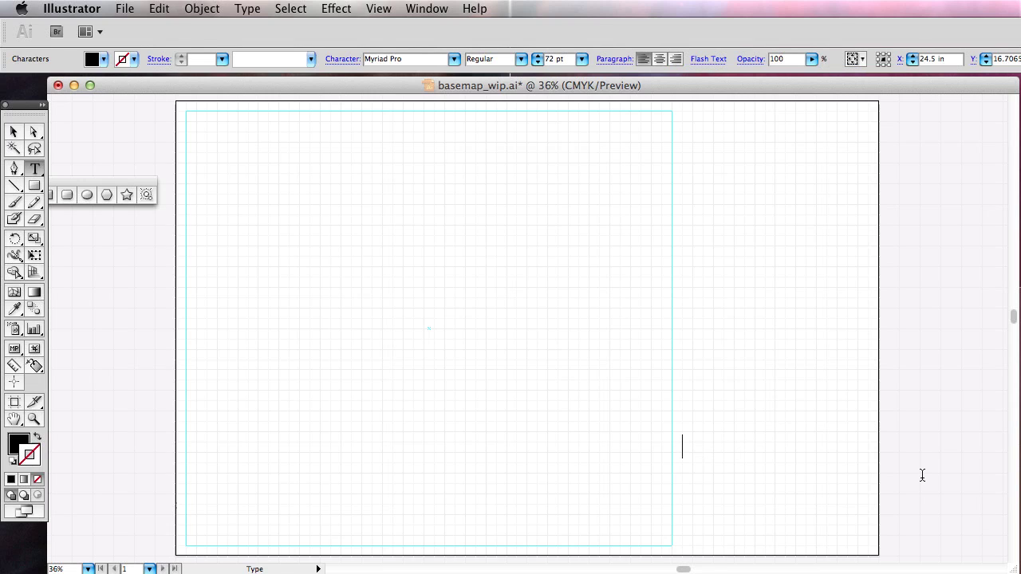
text(Location)
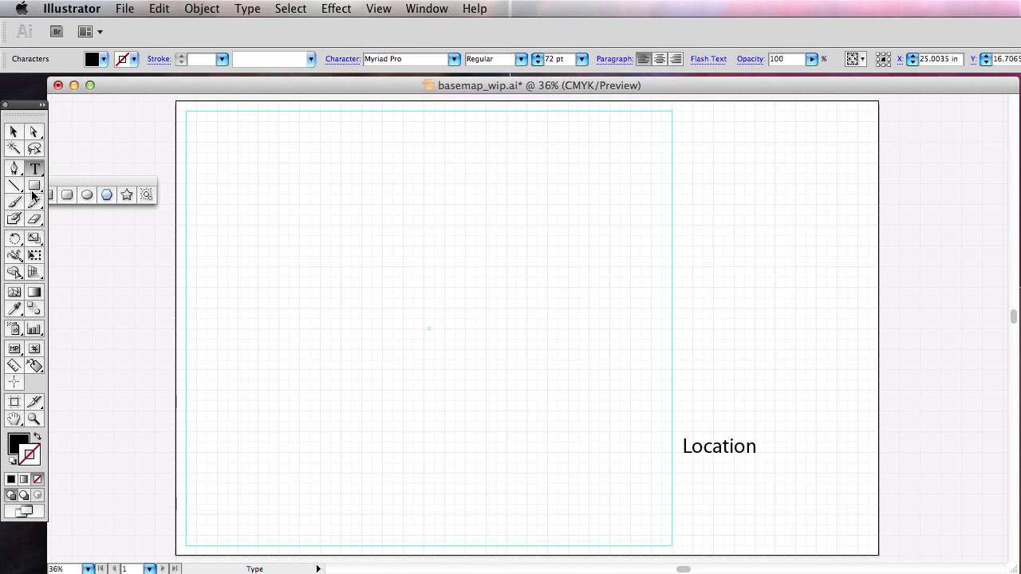
click(14, 131)
click(729, 394)
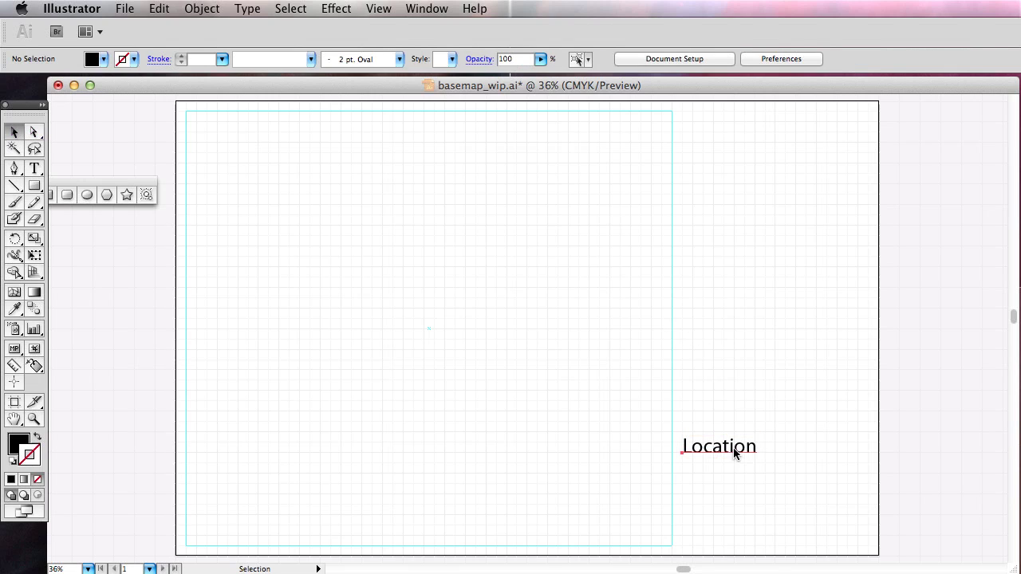
Copy the "Location" text about 1 in straight down and repeat the copy three more times to make five lines.
click(733, 451)
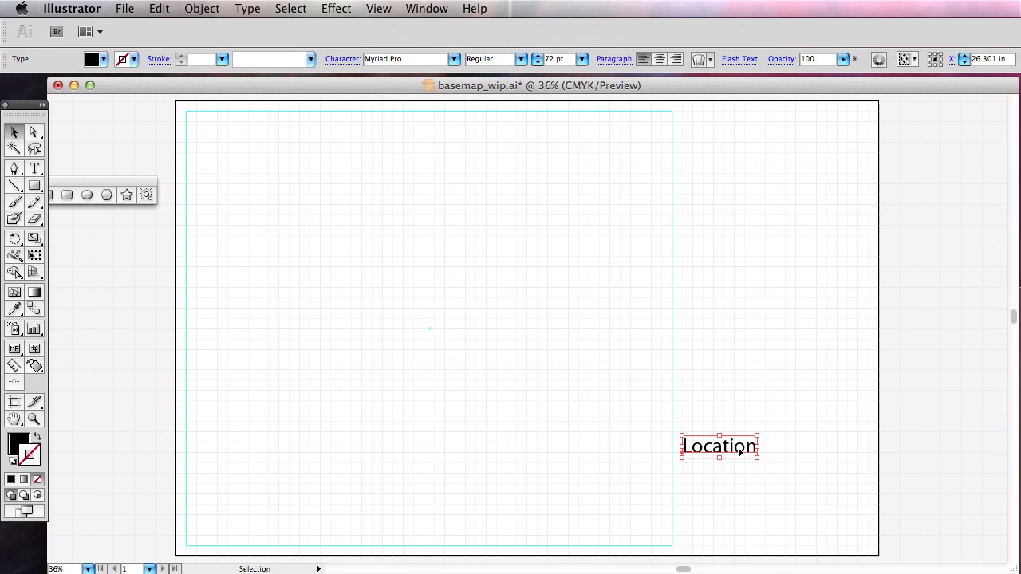
drag(739, 449, 737, 469)
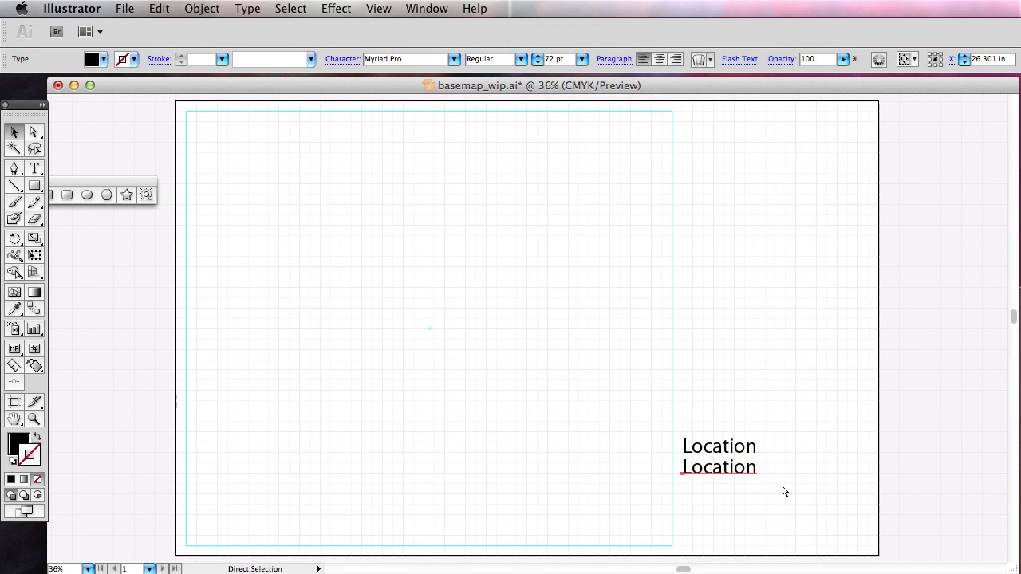
key(super+d)
key(super+d)
key(super+d)
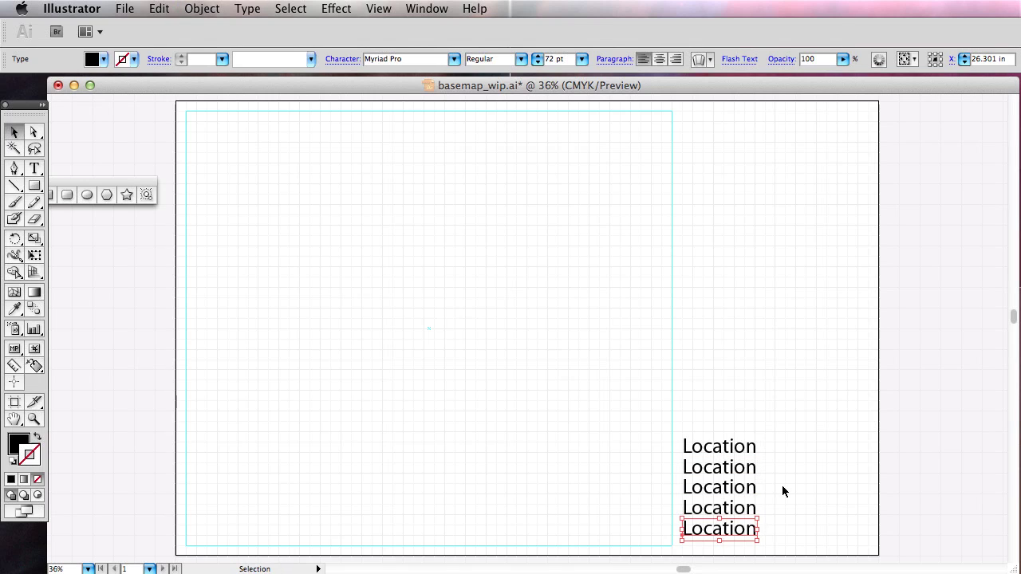
Scale the lower four "Location" lines down together by their bounding box to about 52 pt.
click(34, 418)
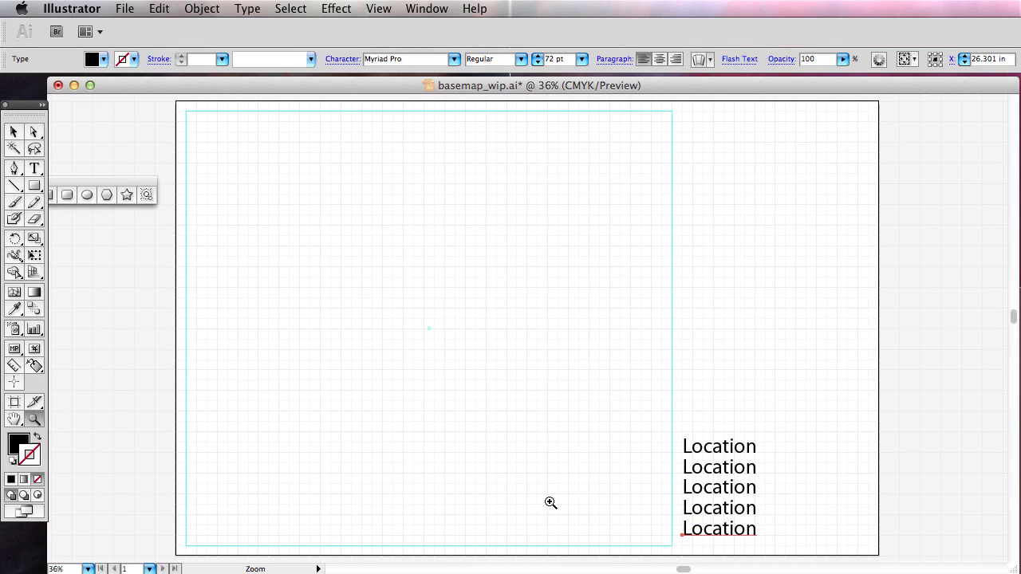
drag(804, 553, 641, 410)
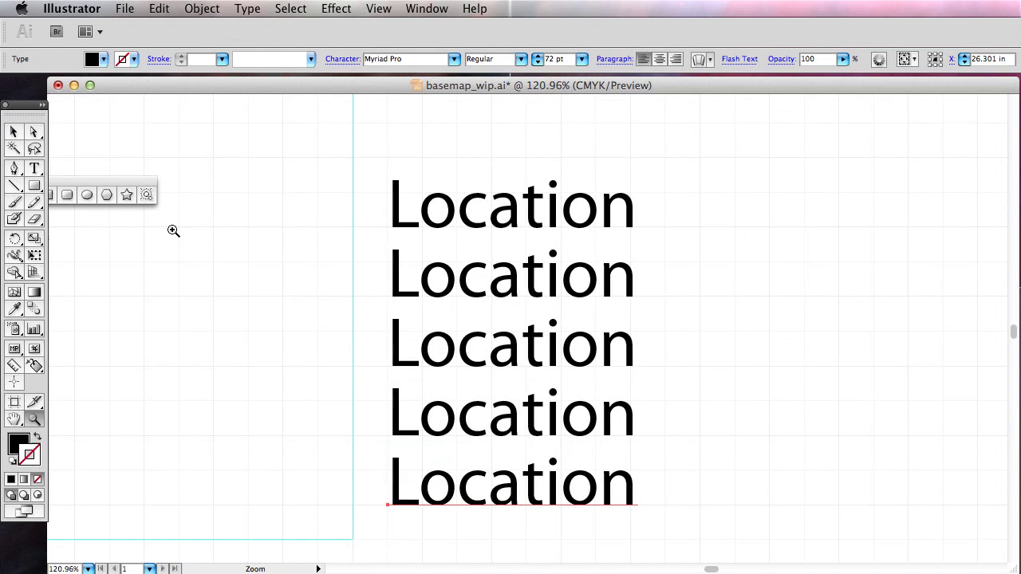
click(14, 132)
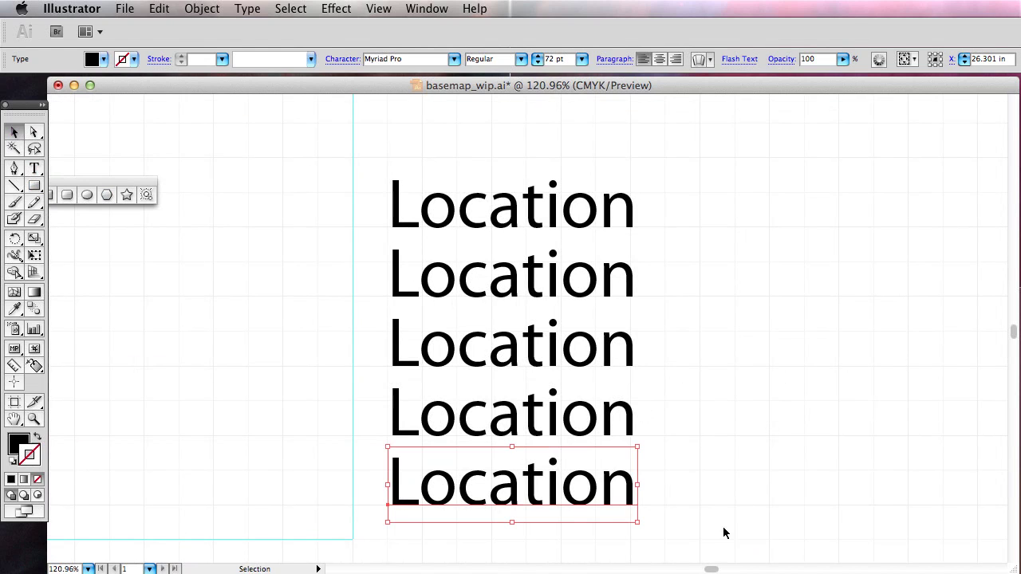
drag(724, 533, 394, 266)
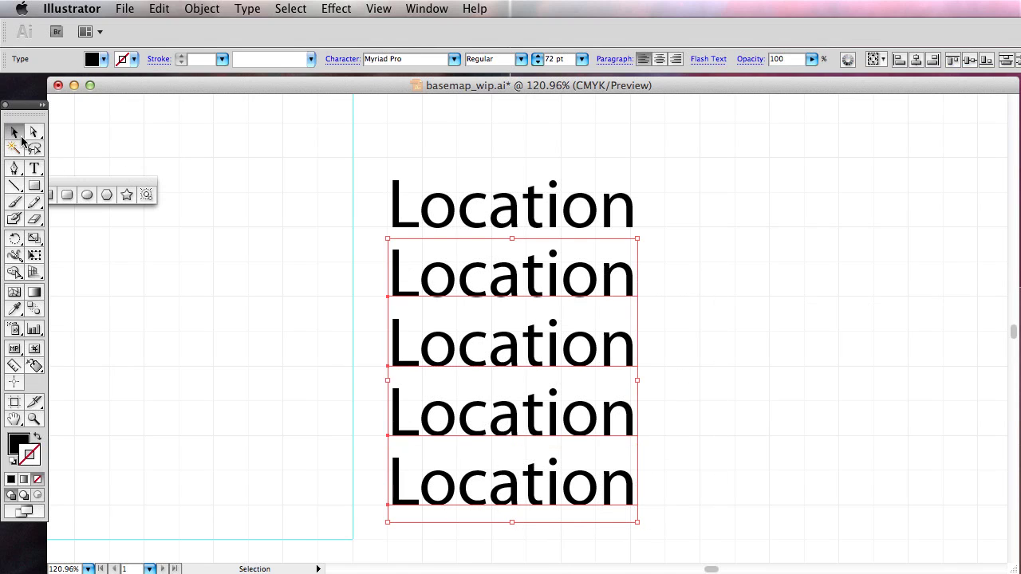
drag(637, 522, 568, 443)
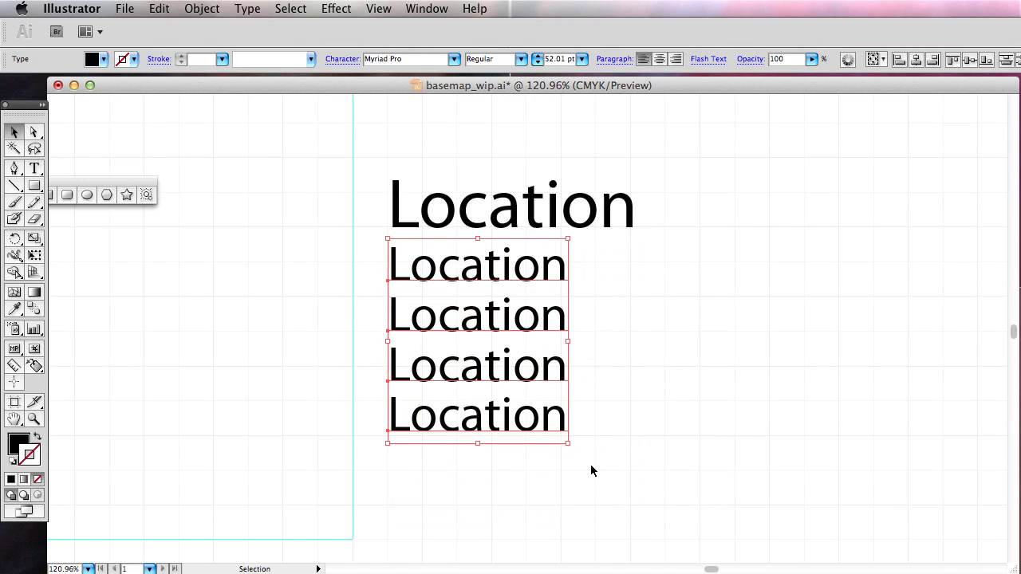
click(550, 64)
click(673, 132)
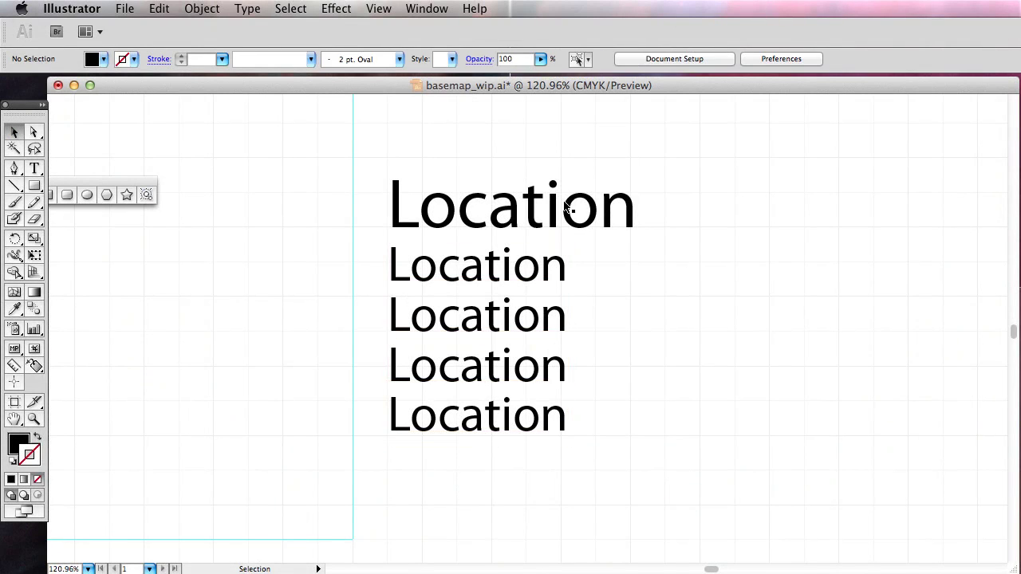
Replace the wording of the large 72 pt "Location" line with "Site Name".
click(567, 206)
click(35, 168)
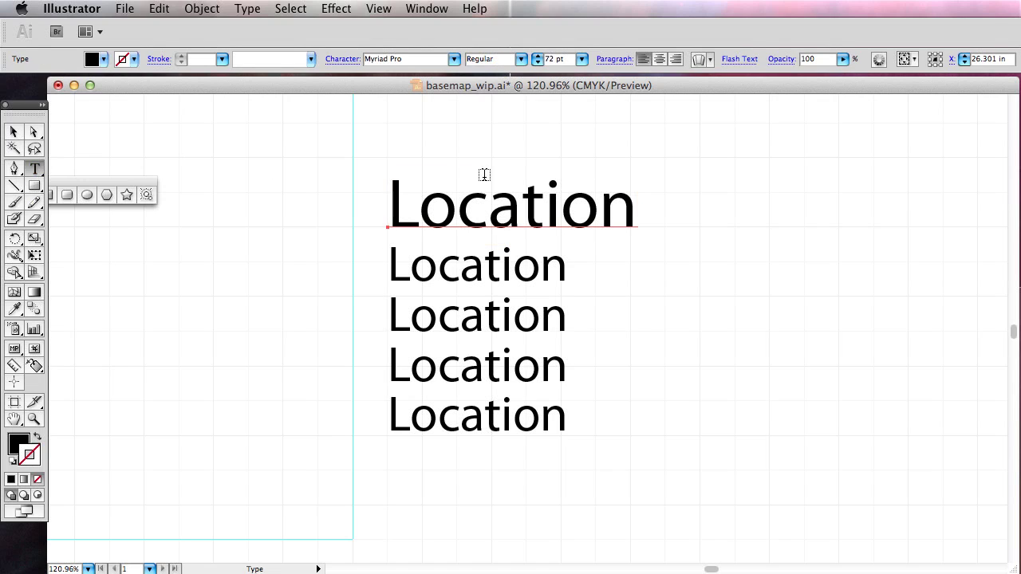
click(493, 198)
double_click(493, 198)
text(Site Name)
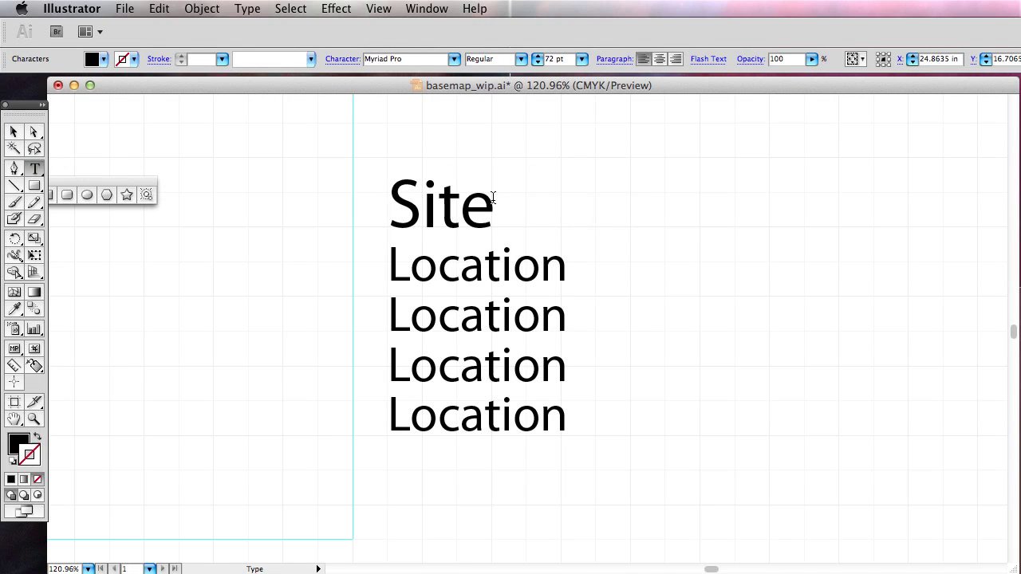
Replace the wording of the "Location" line directly below "Site Name" with "City, State".
double_click(501, 255)
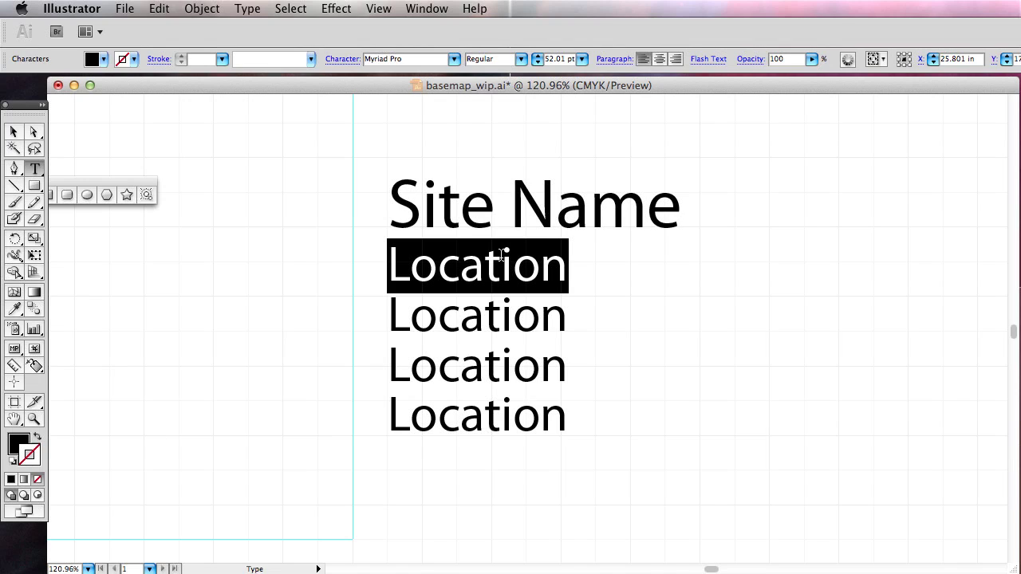
text(Cit)
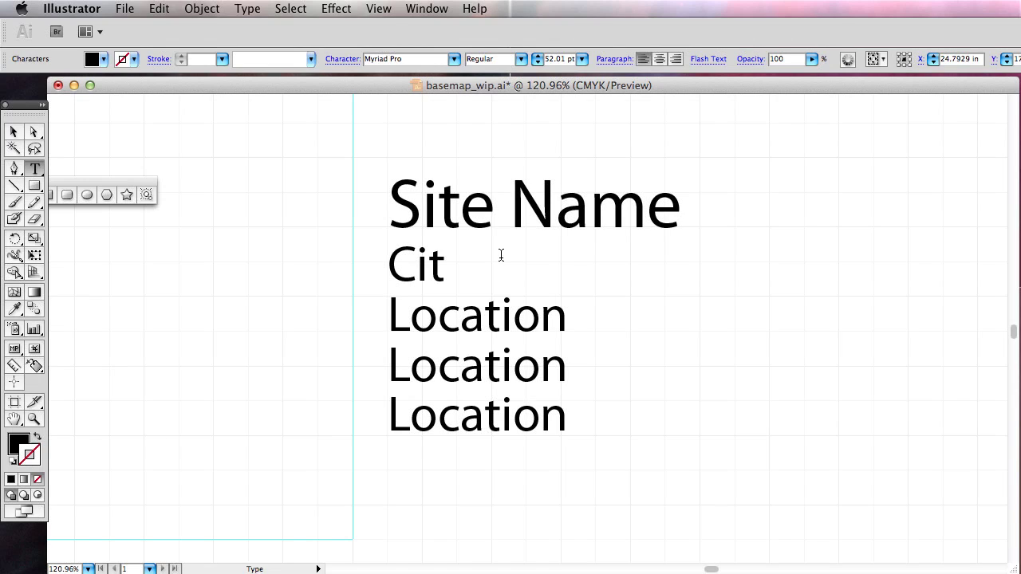
text(y, St ate)
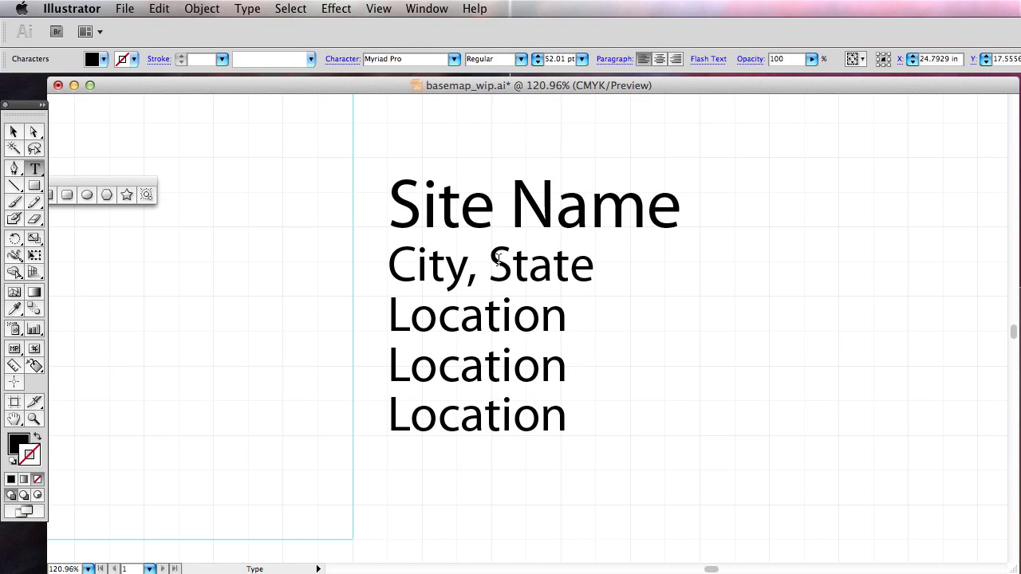
Change the two "Location" lines below "City, State" to "Long:" and "Lat:".
double_click(506, 311)
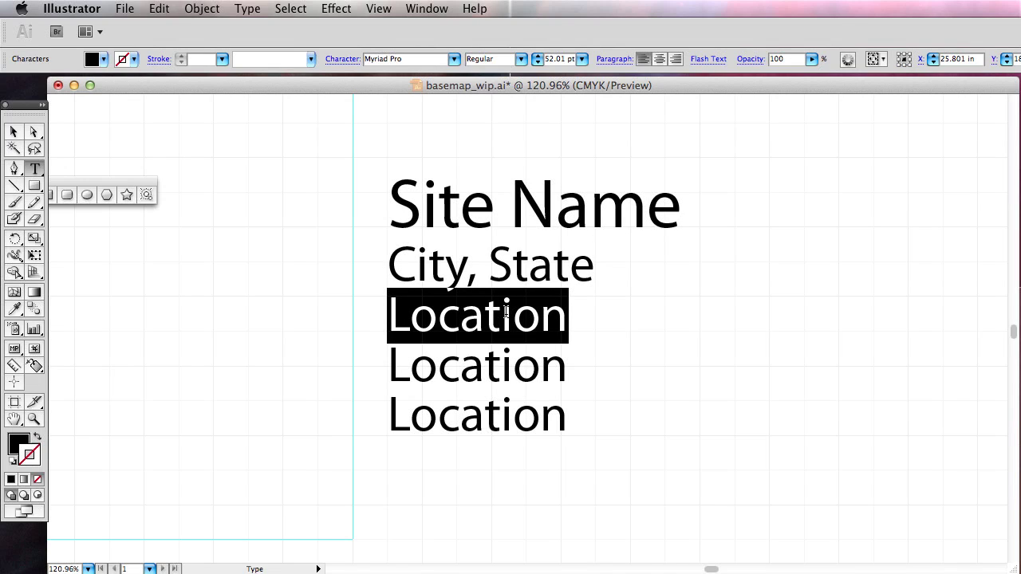
text(Lo)
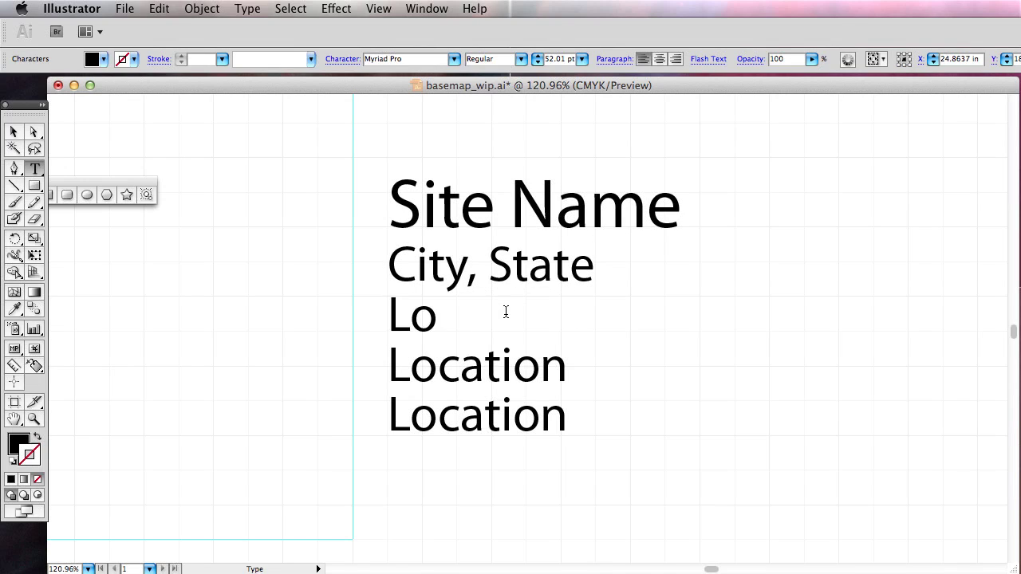
text(ng:)
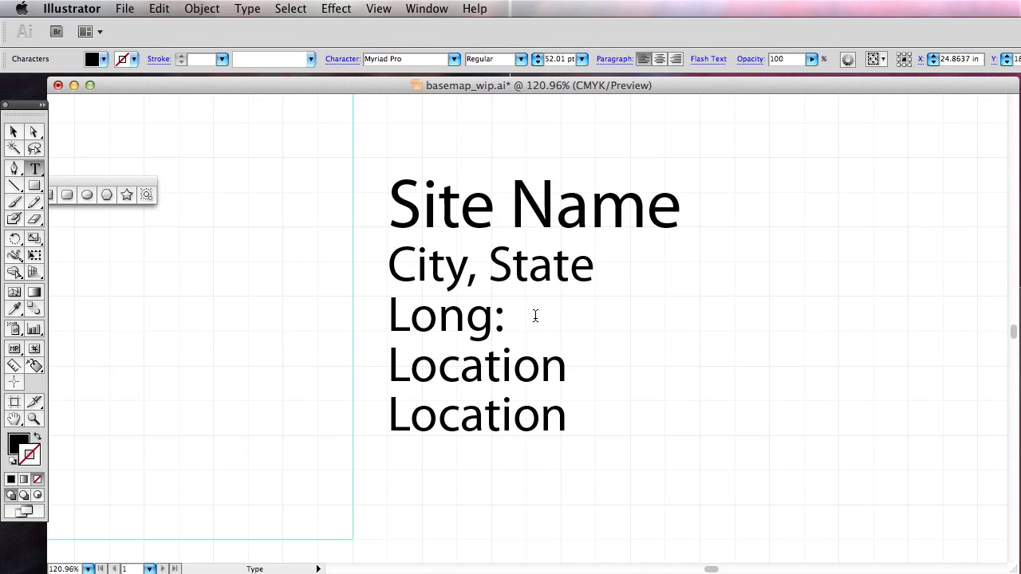
double_click(524, 366)
text(Lat:)
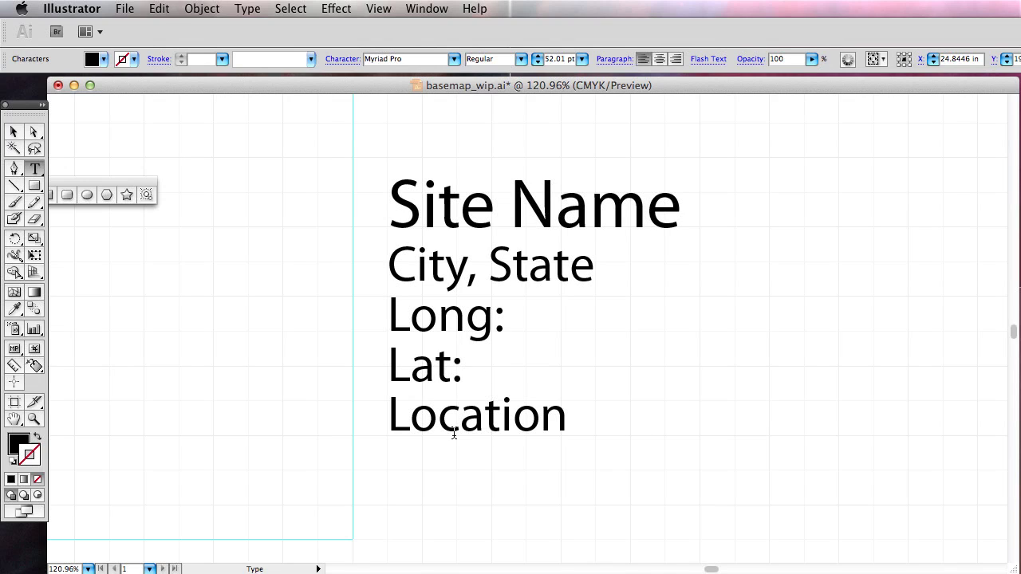
Replace the last "Location" line of the title block with the scale placeholder "Scale: 1"=???'".
double_click(498, 408)
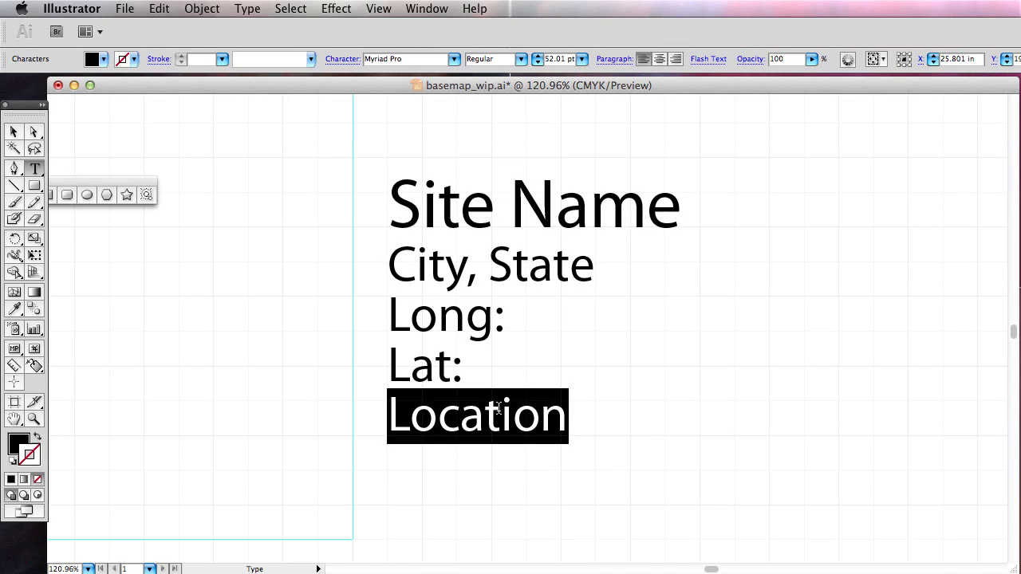
text(Scale)
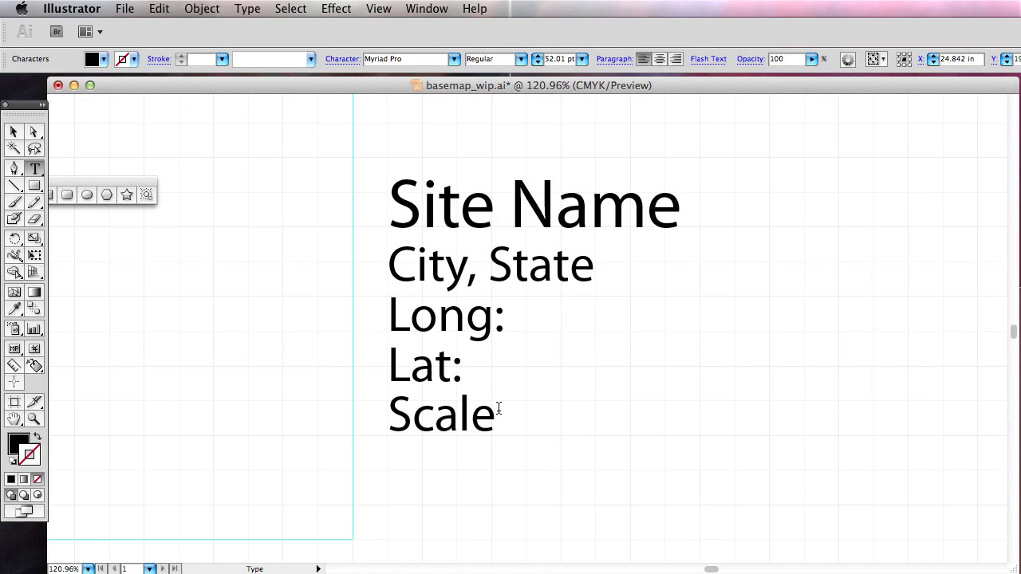
text(:)
text( 1"=)
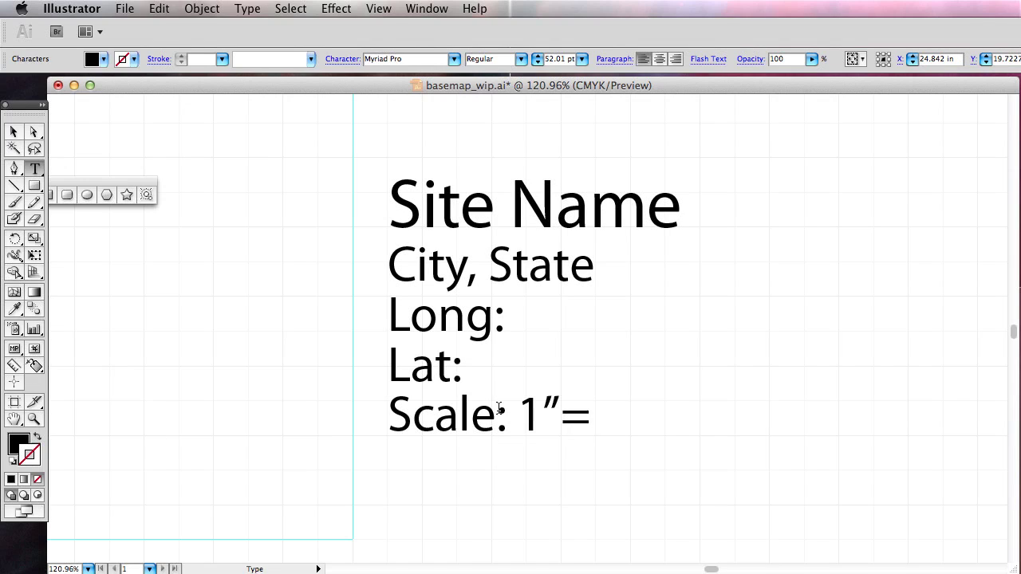
text(???)
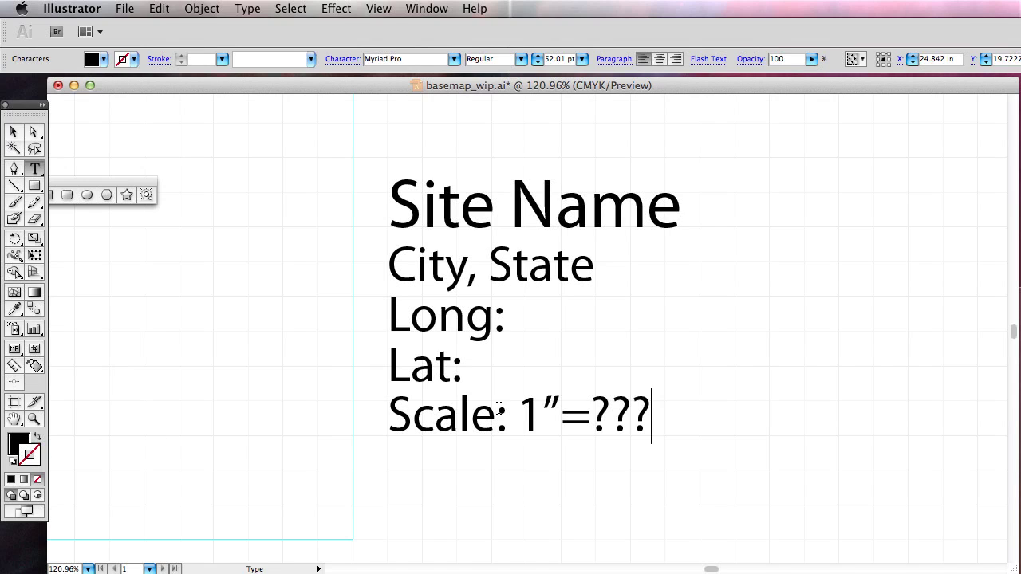
text(')
Examine the whole sheet with the image frame and the title block at 25% zoom.
click(34, 419)
alt+click(624, 351)
alt+click(624, 351)
alt+click(624, 351)
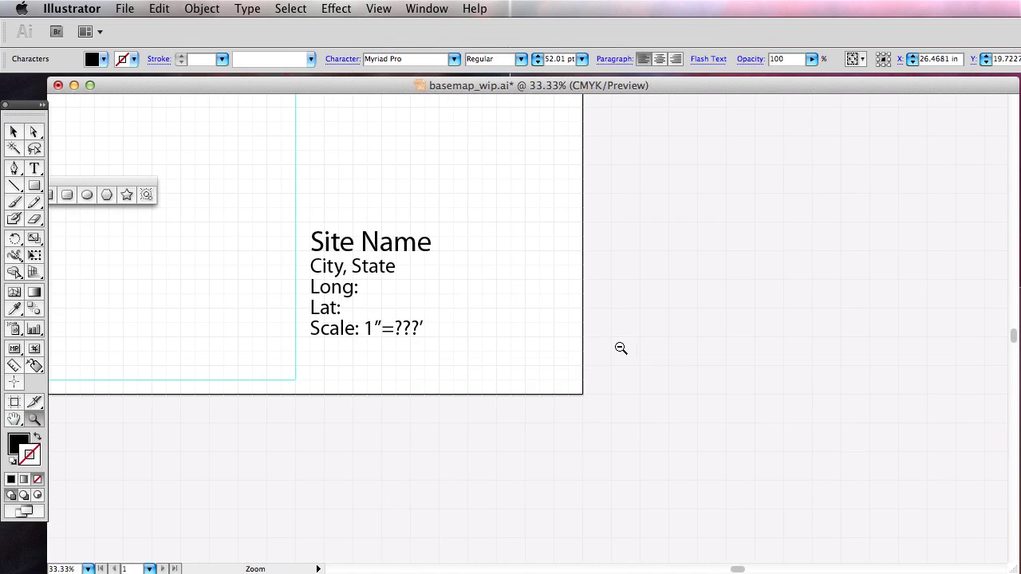
alt+click(335, 279)
alt+click(415, 287)
drag(415, 285, 570, 353)
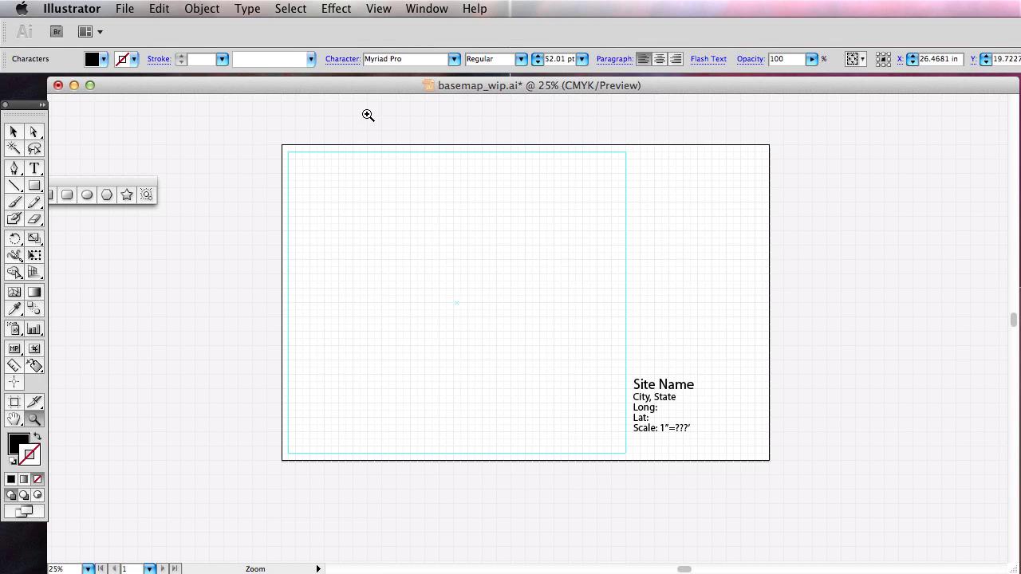
Preview the image scale.jpg on the desktop, close the preview and return to the Illustrator base plan.
key(super+h)
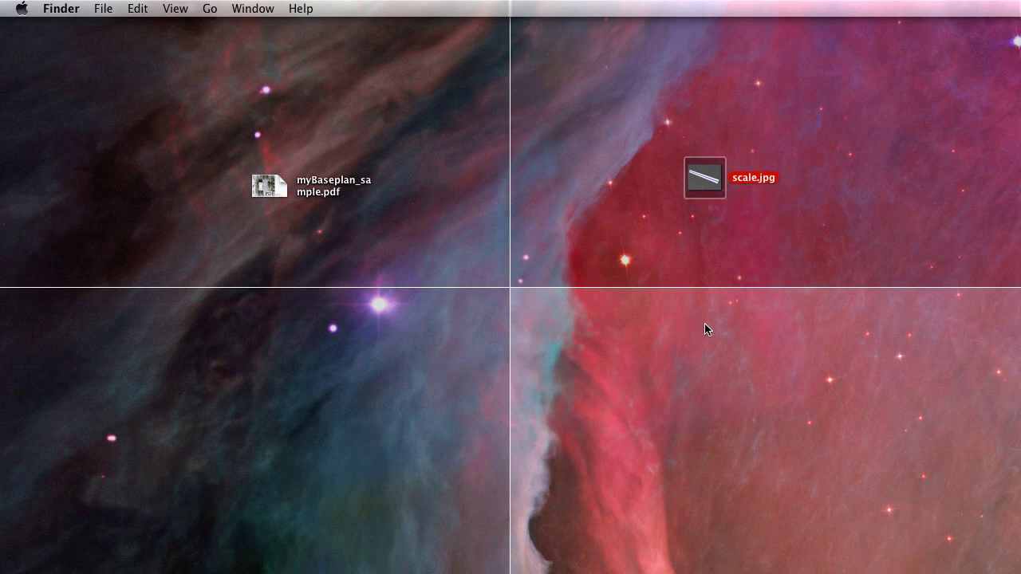
key(space)
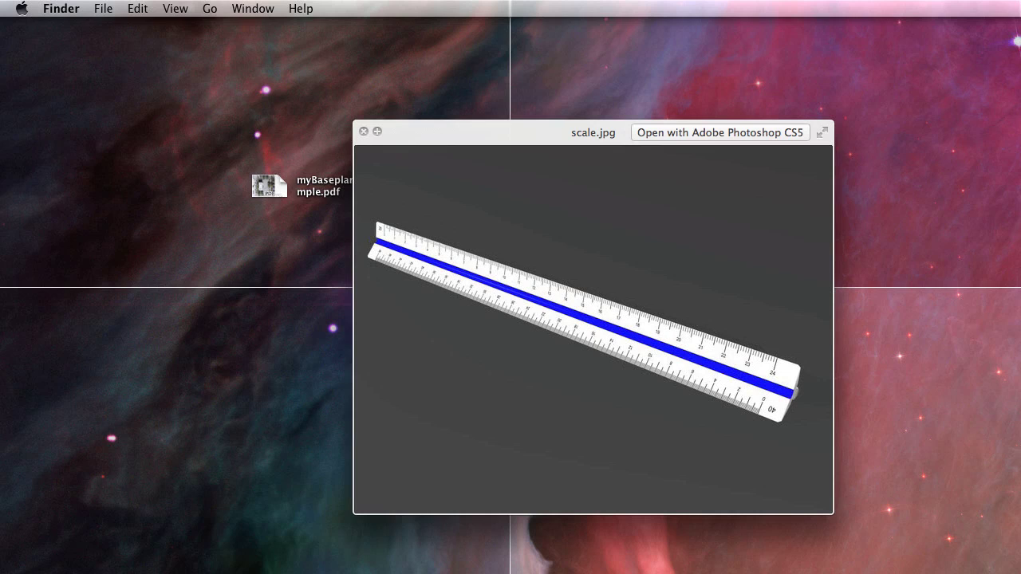
click(363, 131)
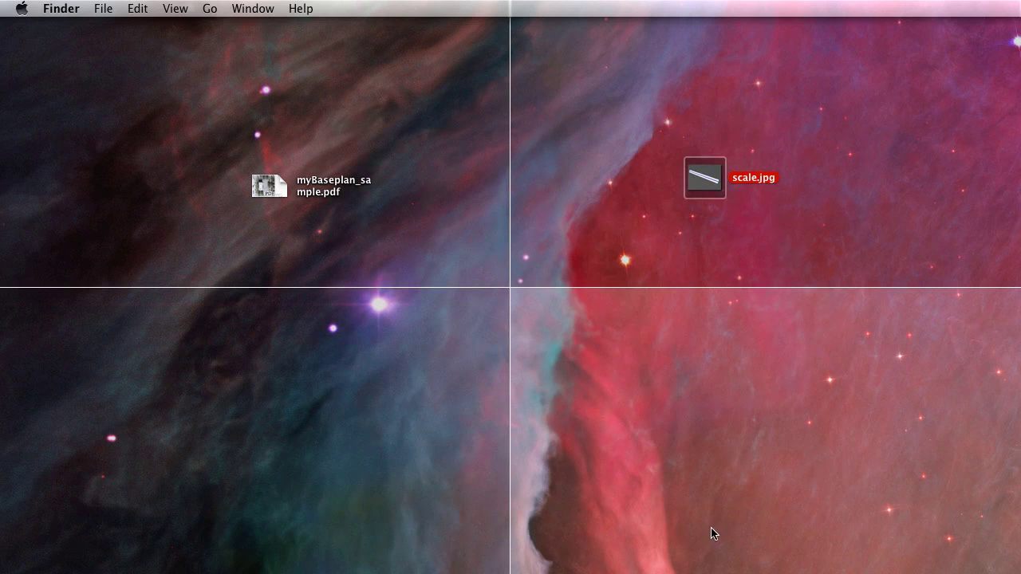
key(super+Tab)
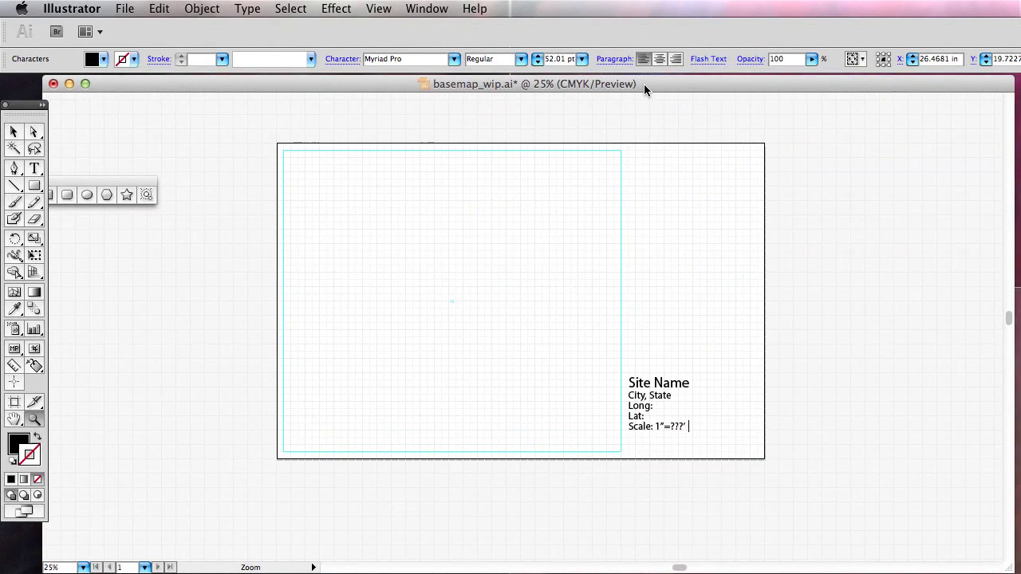
drag(643, 84, 650, 85)
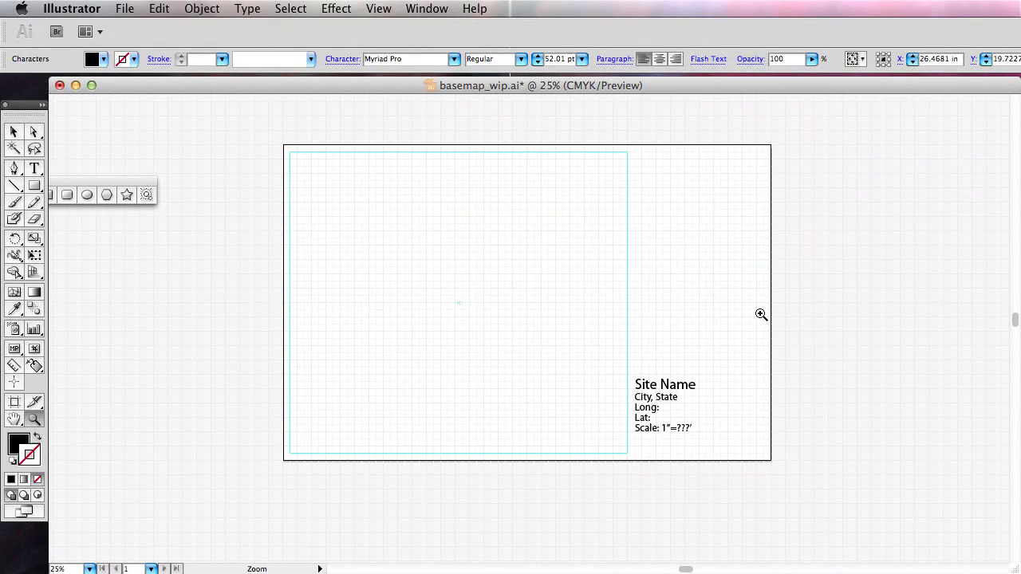
Set the font style of the "Site Name" line to Bold and finish the text editing.
click(35, 167)
click(677, 385)
triple_click(678, 385)
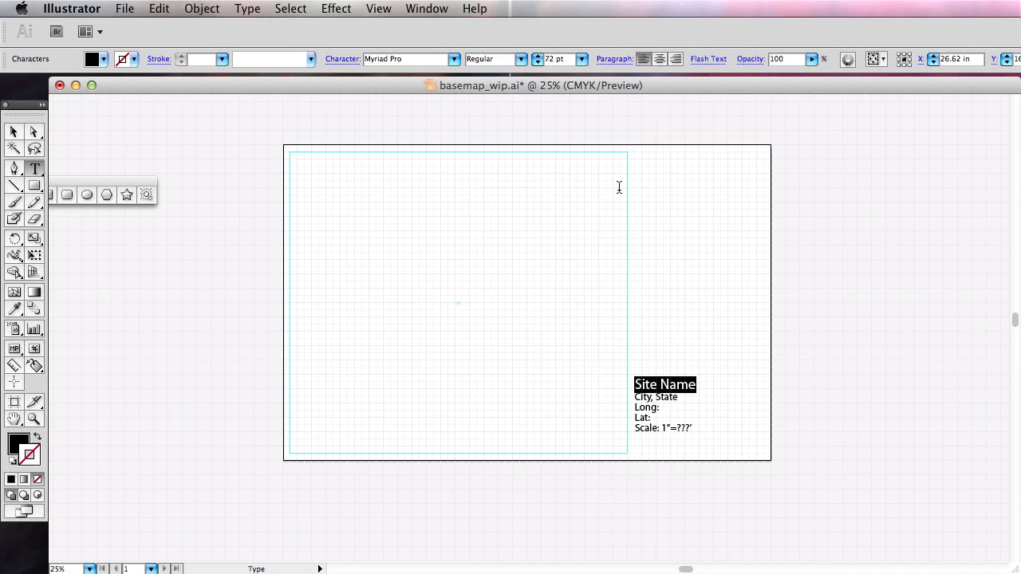
click(520, 59)
click(510, 118)
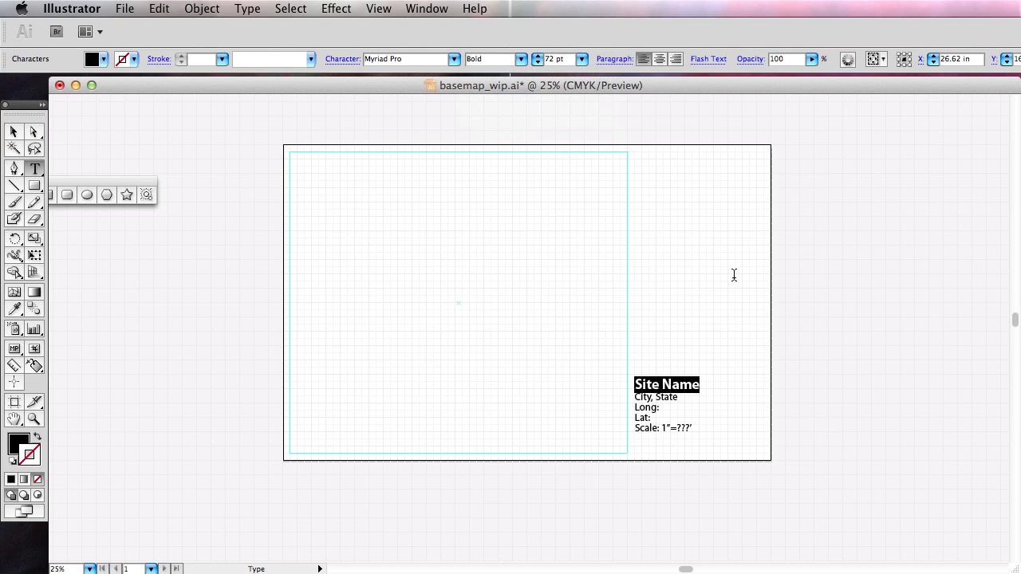
key(Escape)
Move all five title block lines down together by about 1 in, close to the image frame's lower edge.
click(816, 422)
drag(793, 473, 659, 405)
click(862, 421)
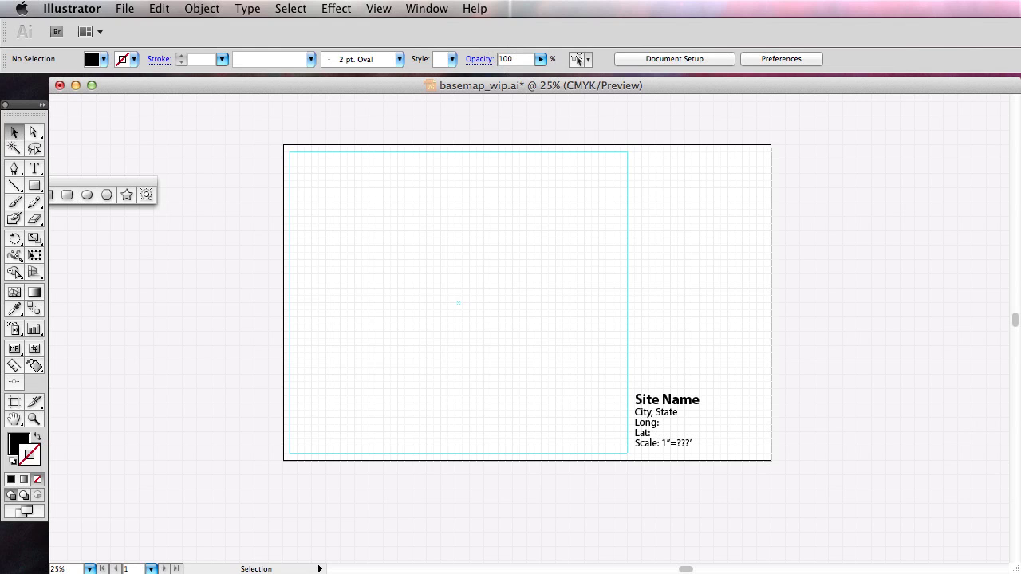
Compare the layout with myBaseplan_sample.pdf in Preview and save the basemap_wip.ai document.
key(super+Tab)
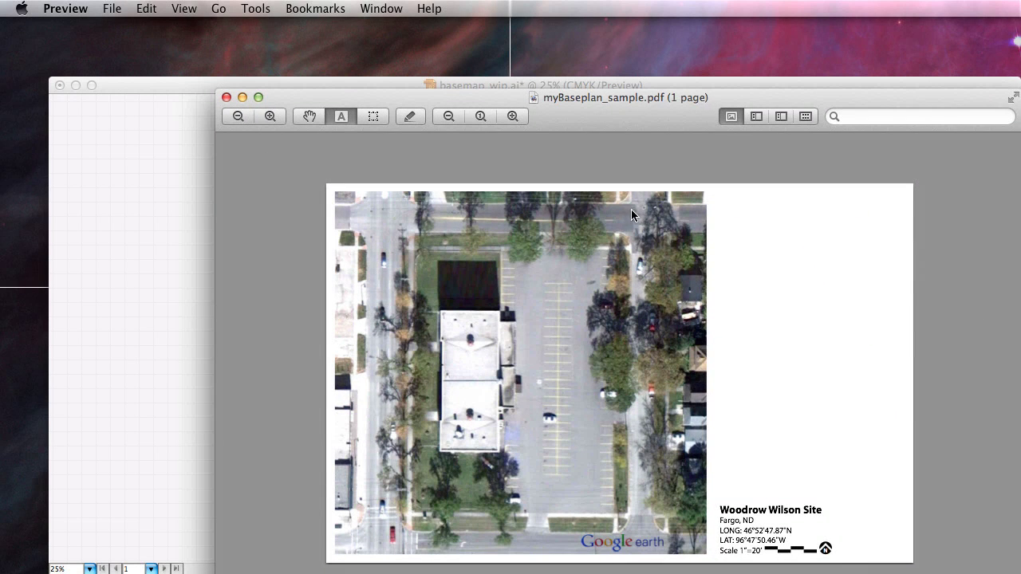
key(super+Tab)
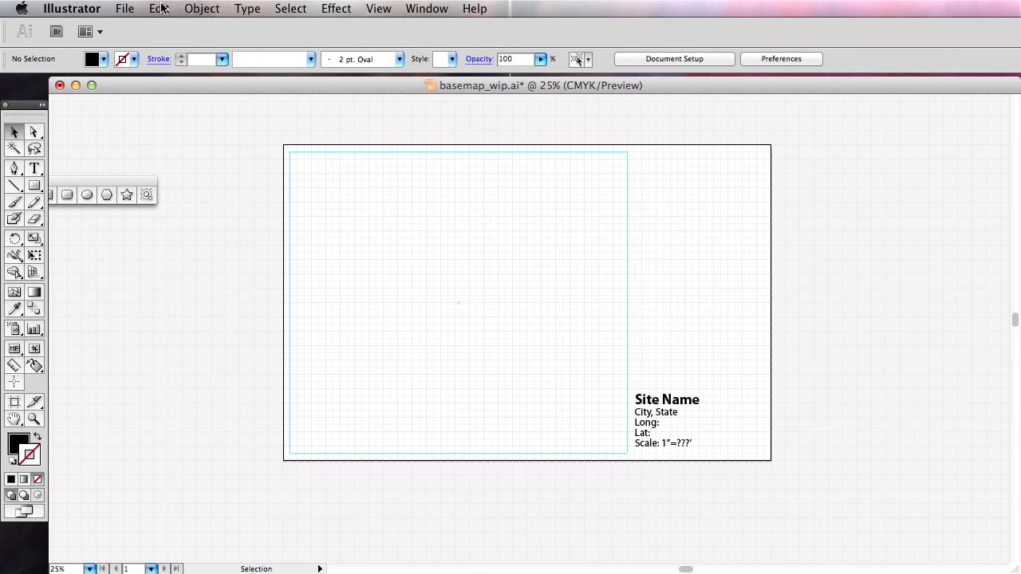
click(125, 8)
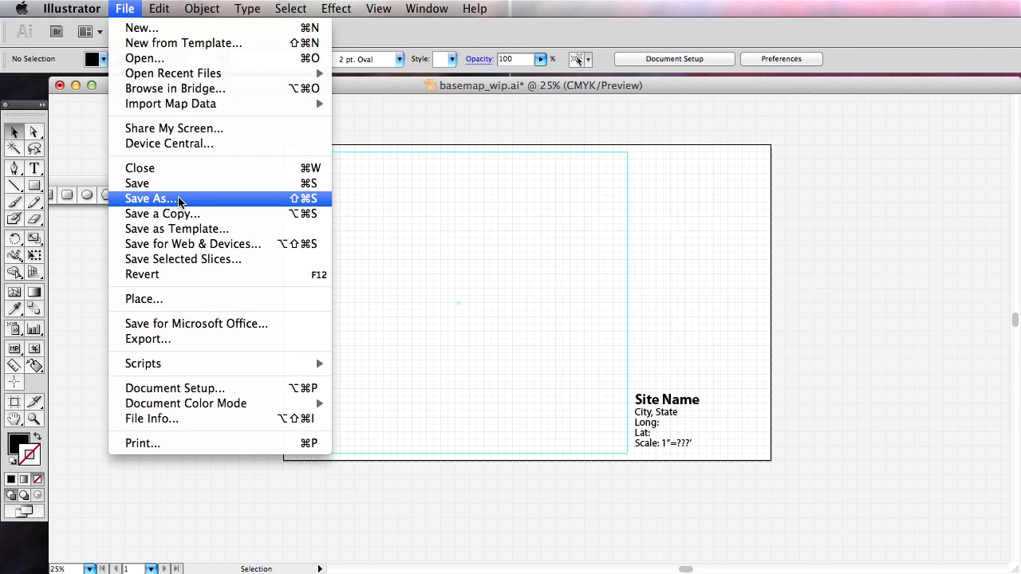
click(164, 184)
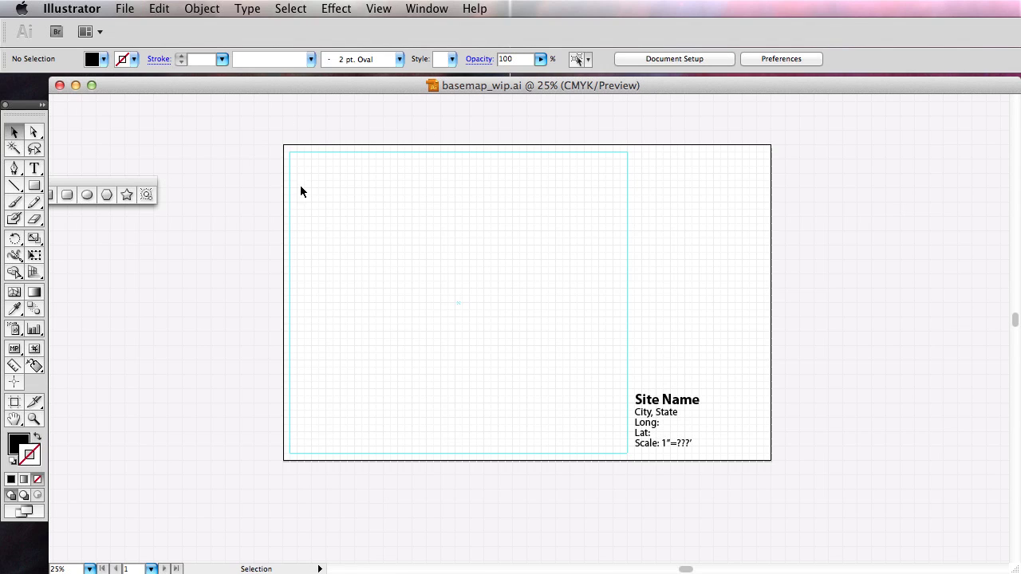
Minimize the base plan document and switch to the Google Maps page in Safari.
double_click(201, 90)
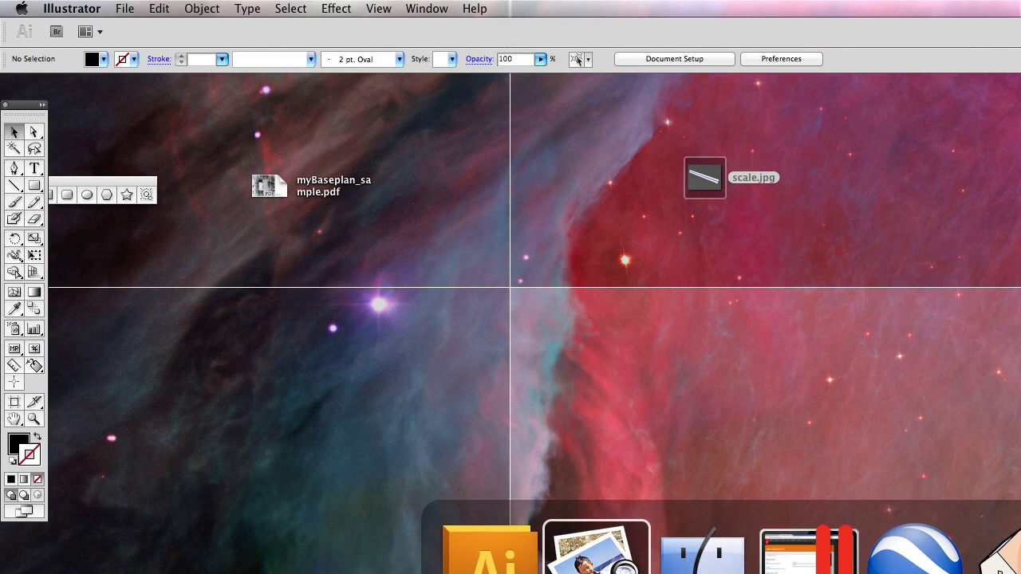
click(934, 547)
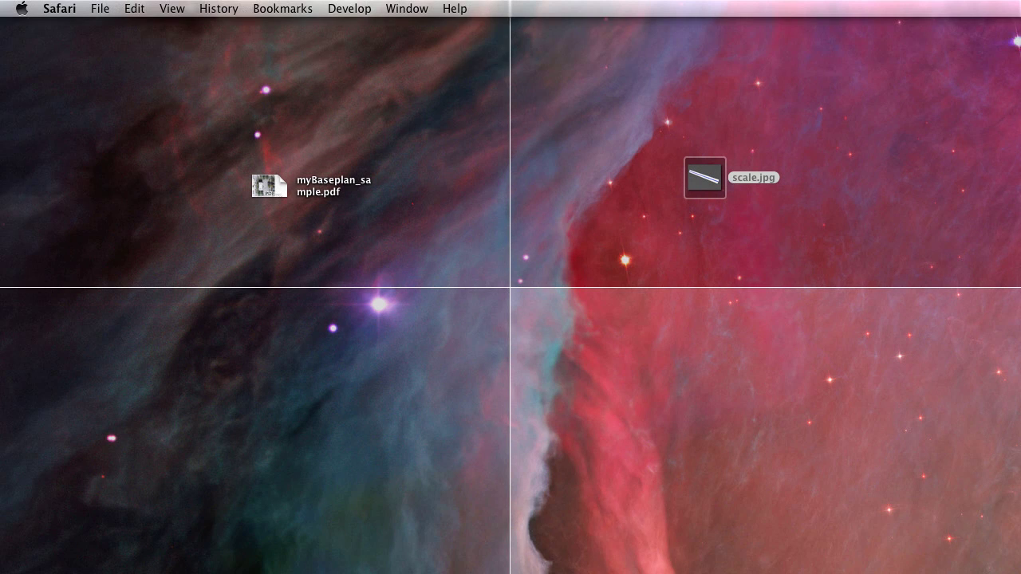
key(super+m)
key(F11)
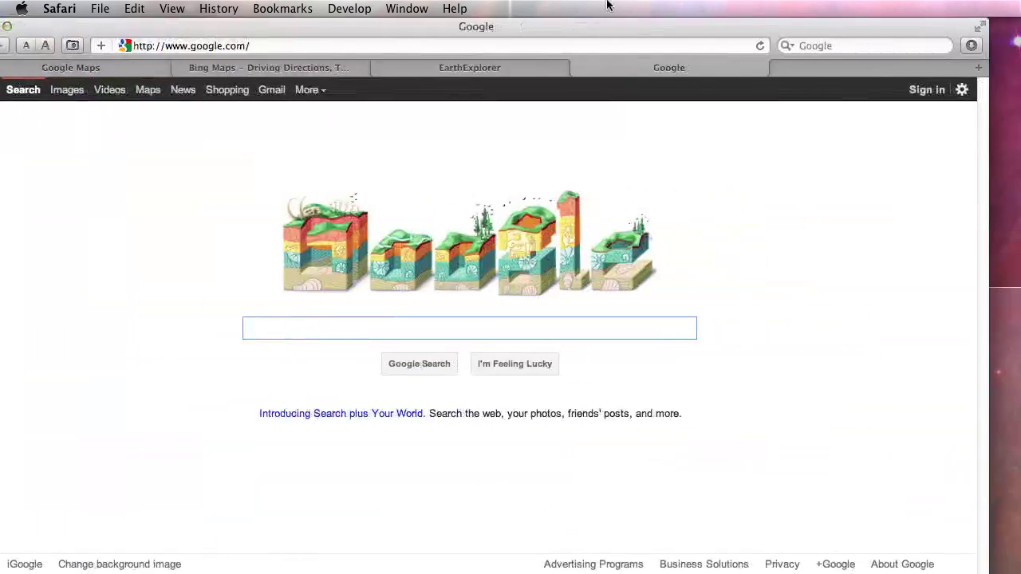
click(126, 69)
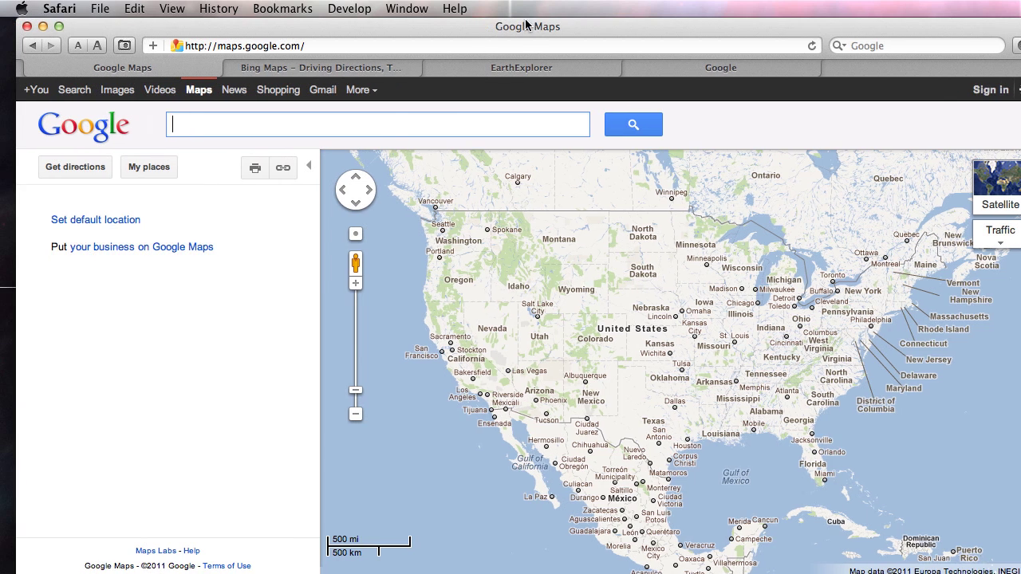
drag(507, 24, 531, 25)
Search Google Maps for "fargo, nd" and show the area as satellite imagery.
text(fro)
key(BackSpace)
key(BackSpace)
text(a)
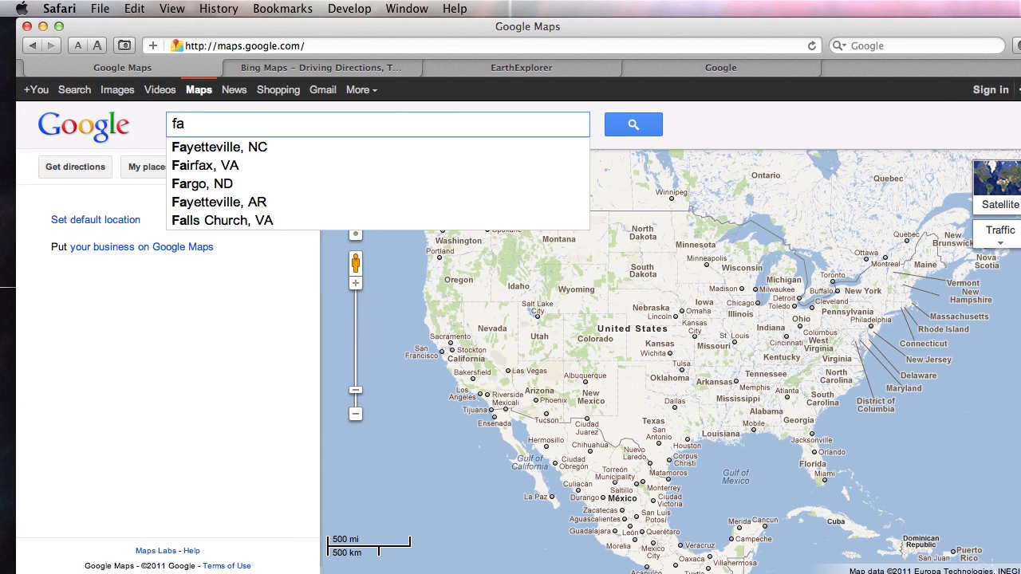
text(rg)
key(BackSpace)
text(rgo, nd)
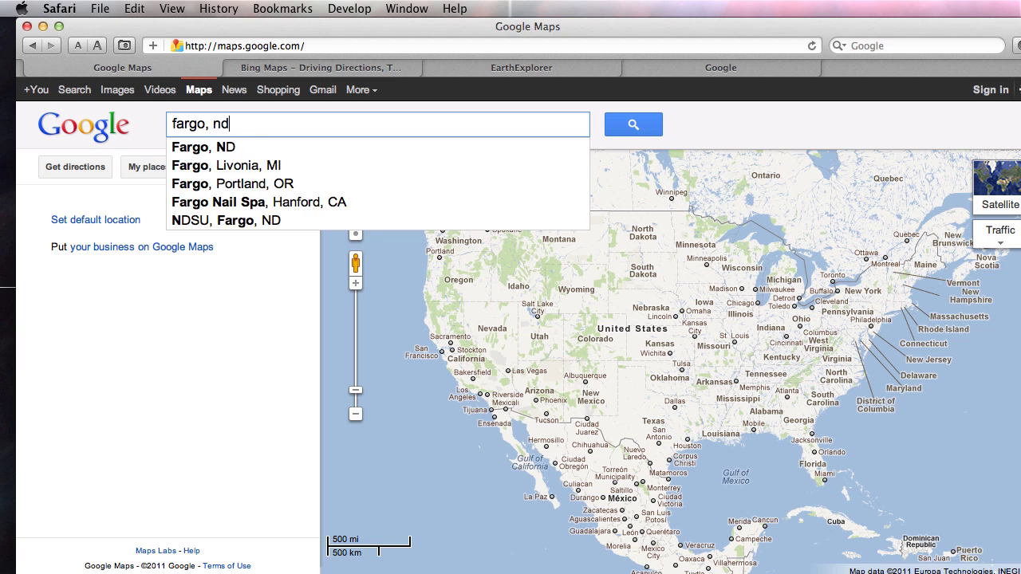
key(Return)
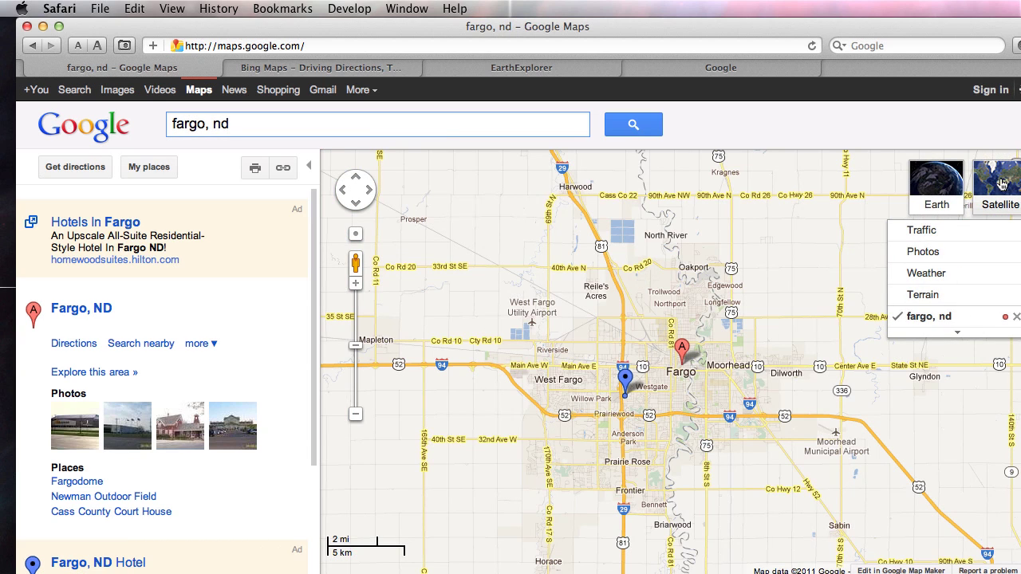
click(1000, 183)
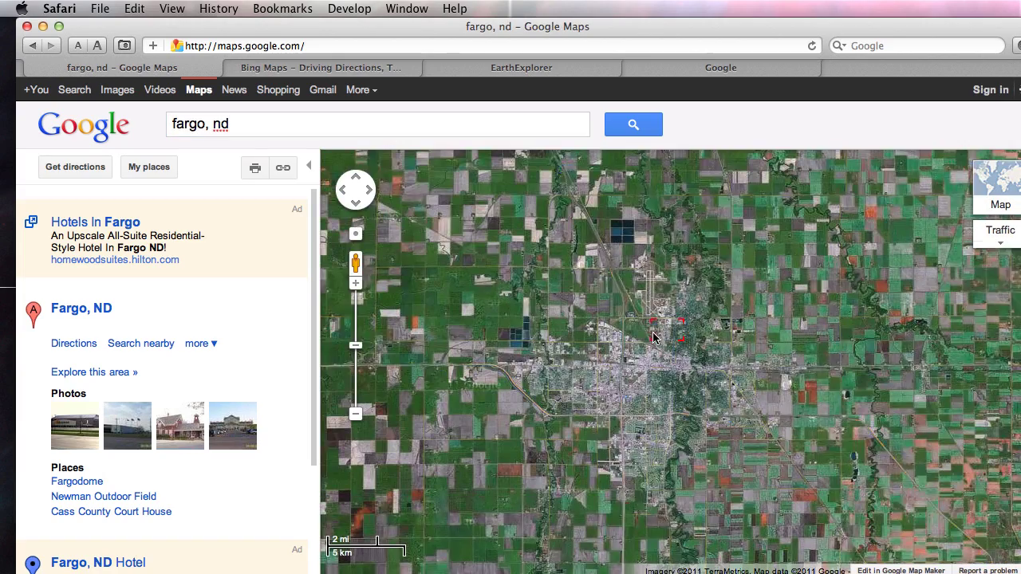
scroll(649, 358, up, 4)
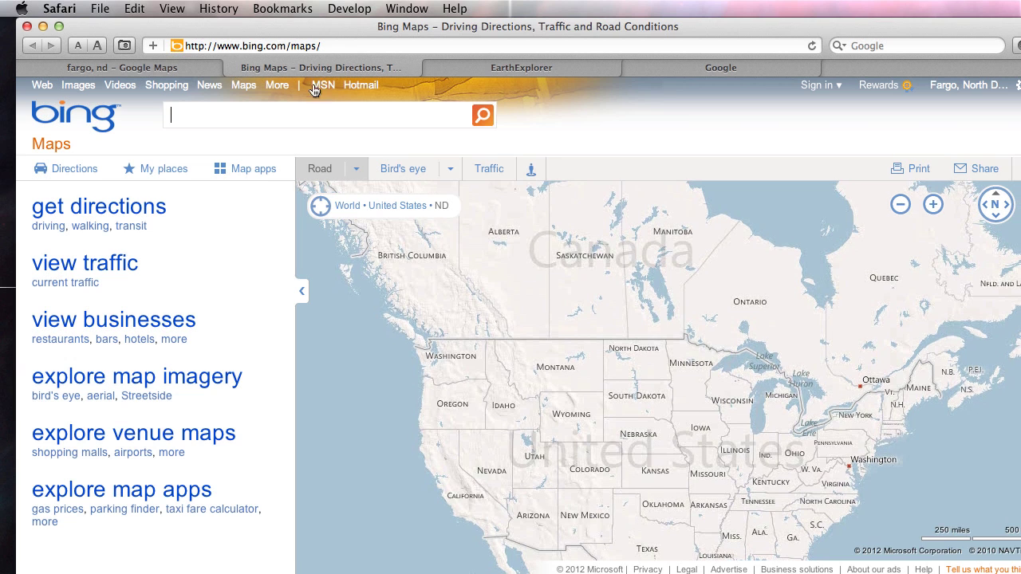
Search Bing Maps for "fargo, nd" in the open Bing Maps page.
click(315, 69)
click(201, 118)
text(fargo, nd)
key(Return)
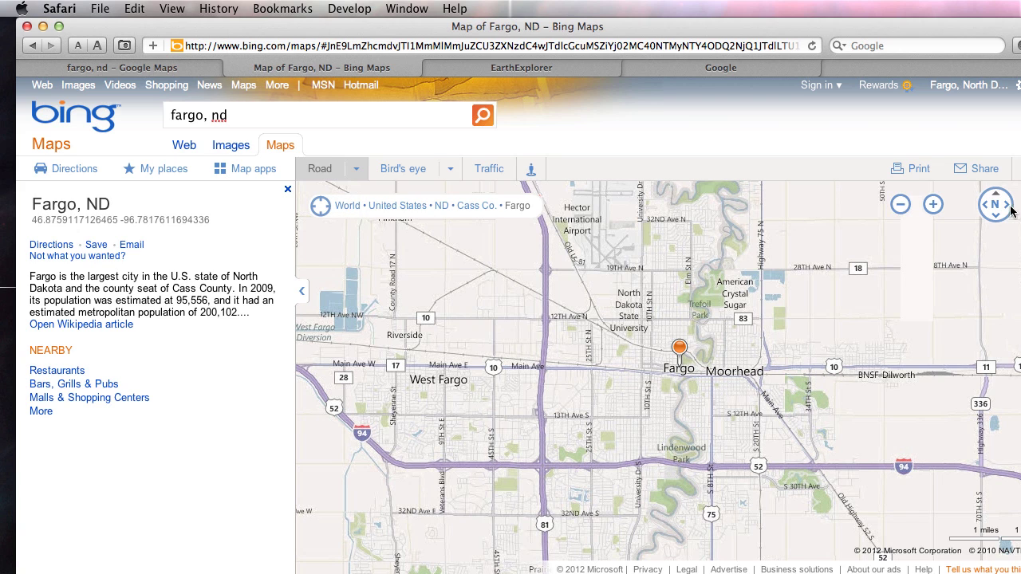
Show the Bing map of Fargo as Aerial imagery and inspect the downtown blocks around Np Ave N up close.
mouse_move(400, 179)
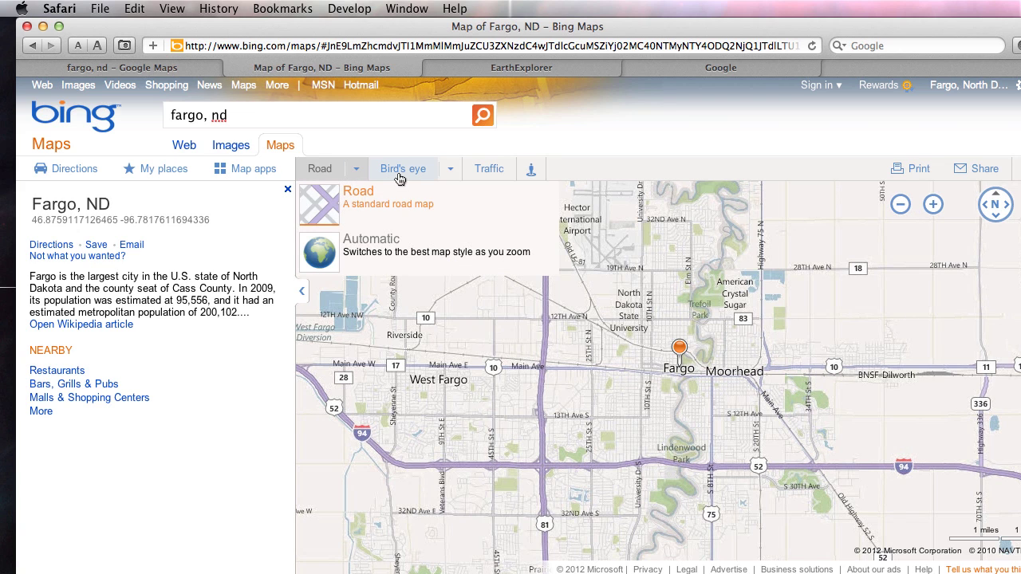
mouse_move(444, 171)
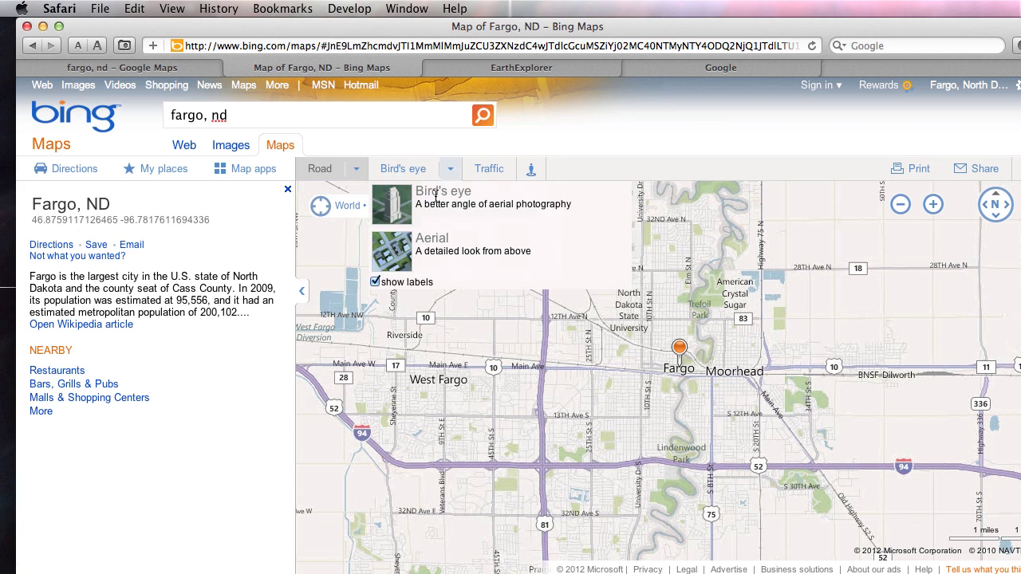
click(414, 247)
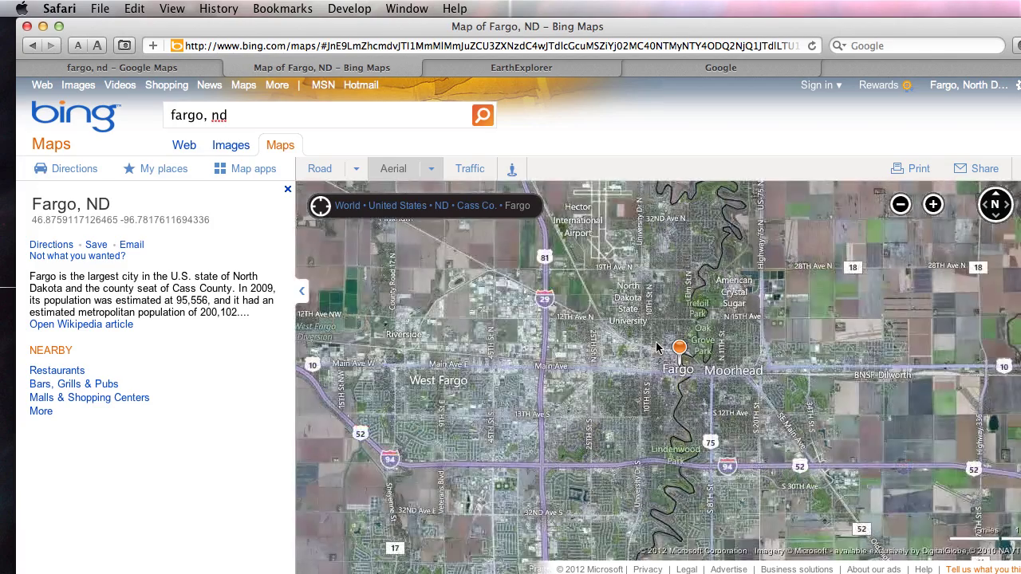
scroll(661, 385, up, 5)
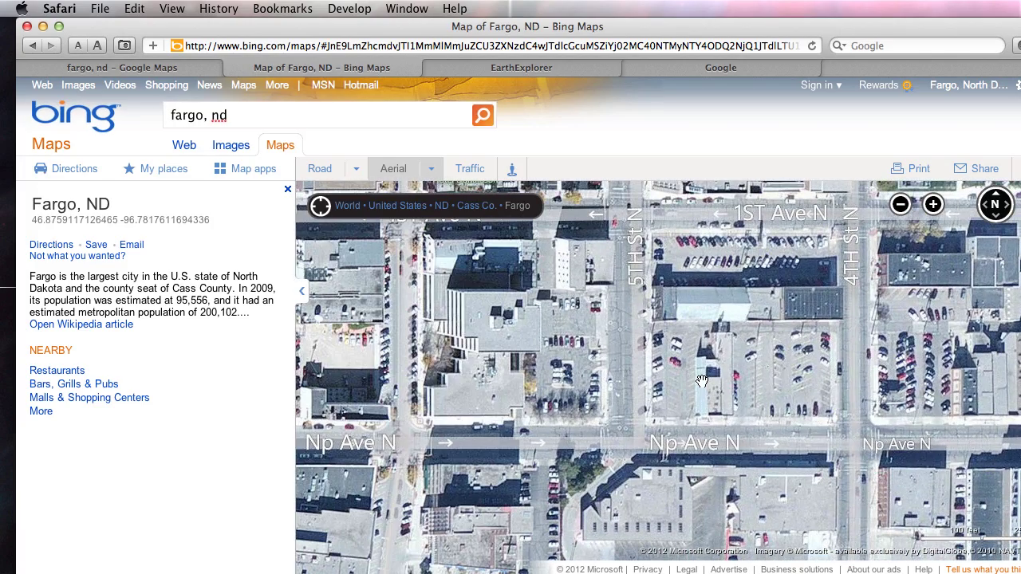
key(Left)
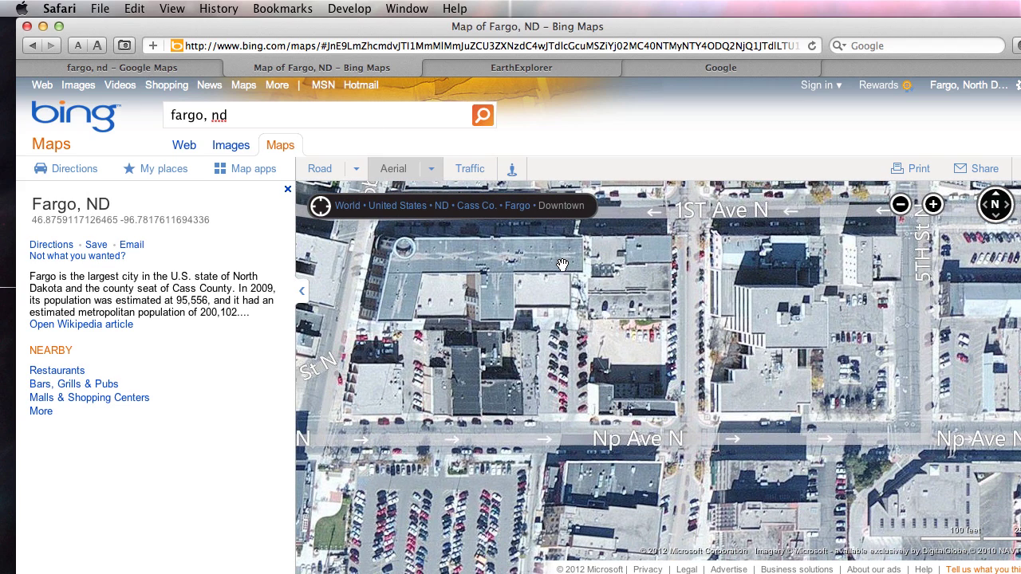
Search USGS EarthExplorer for "fargo, nd" in the open EarthExplorer page and center its satellite map closely on the Fargo area.
click(514, 69)
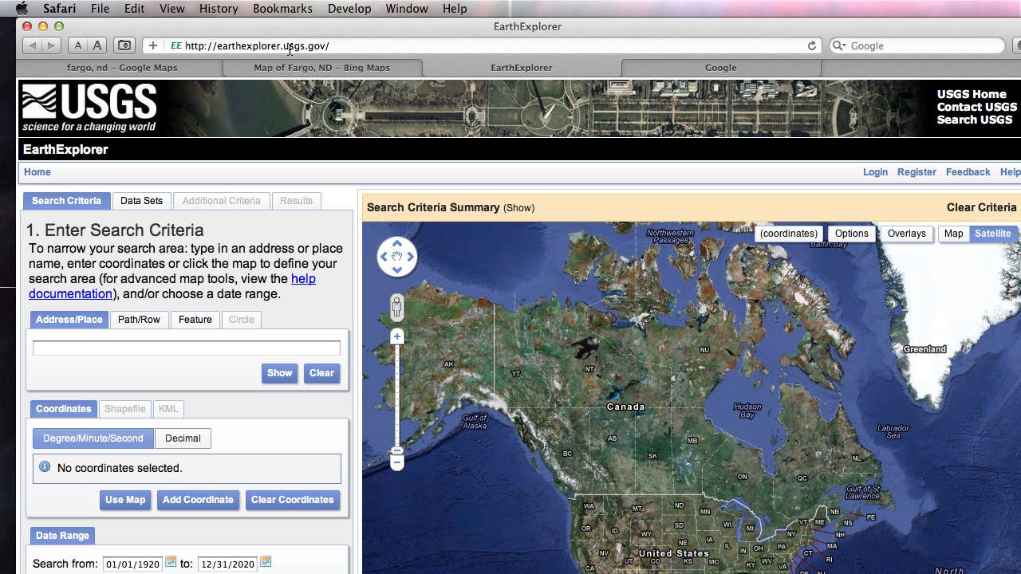
drag(693, 460, 714, 369)
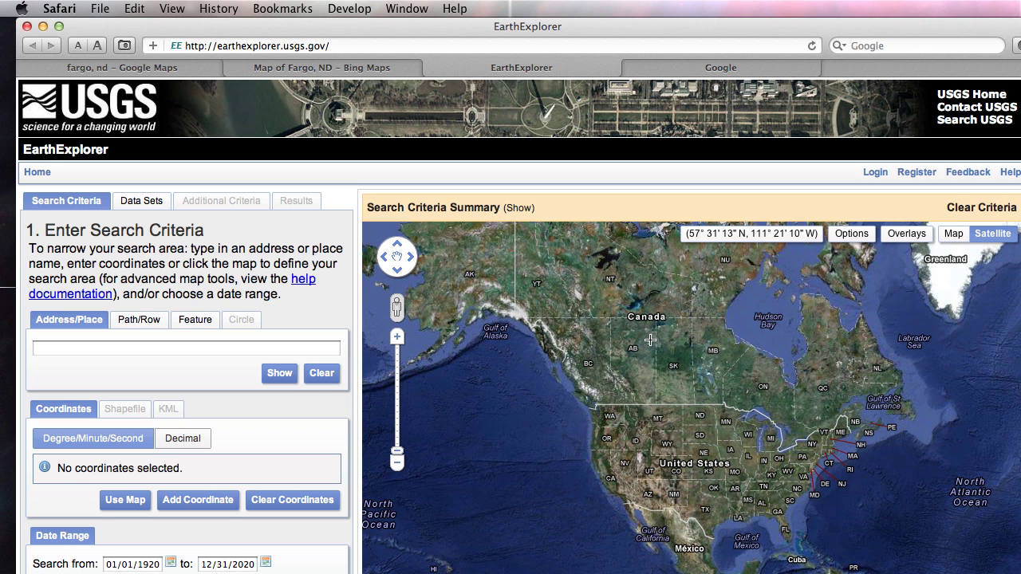
drag(650, 339, 656, 284)
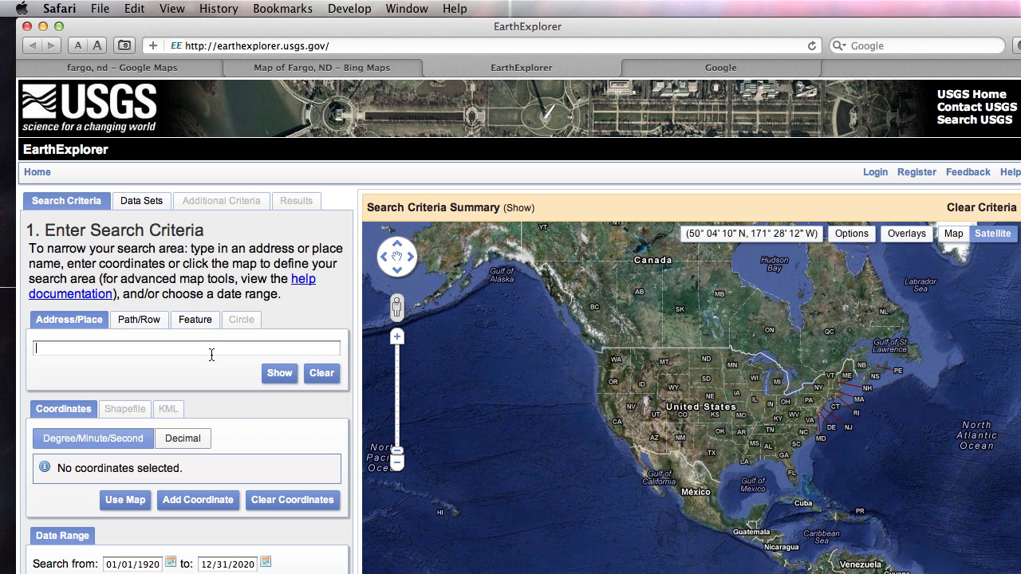
text(fargo, nd)
click(278, 374)
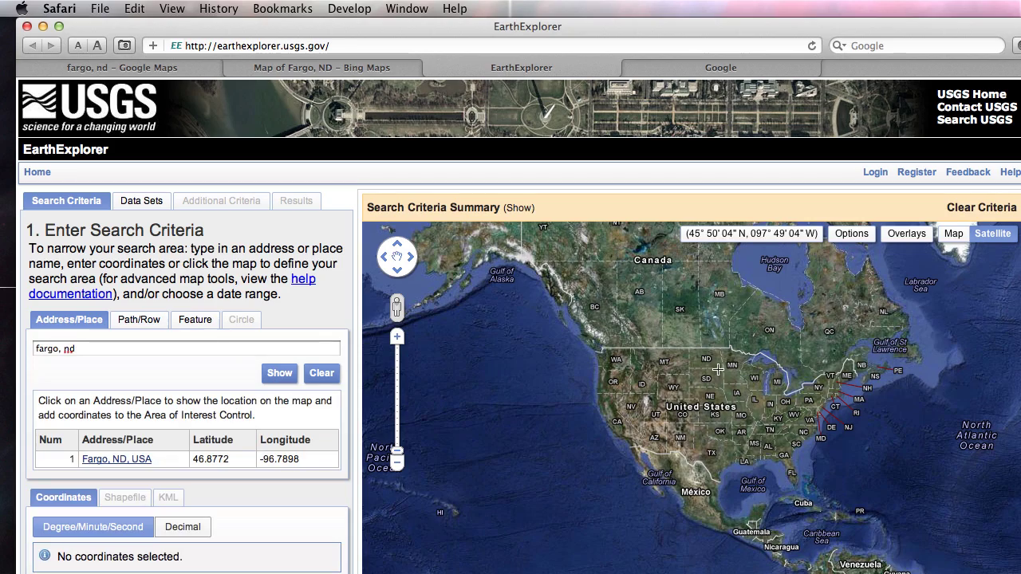
scroll(722, 360, up, 5)
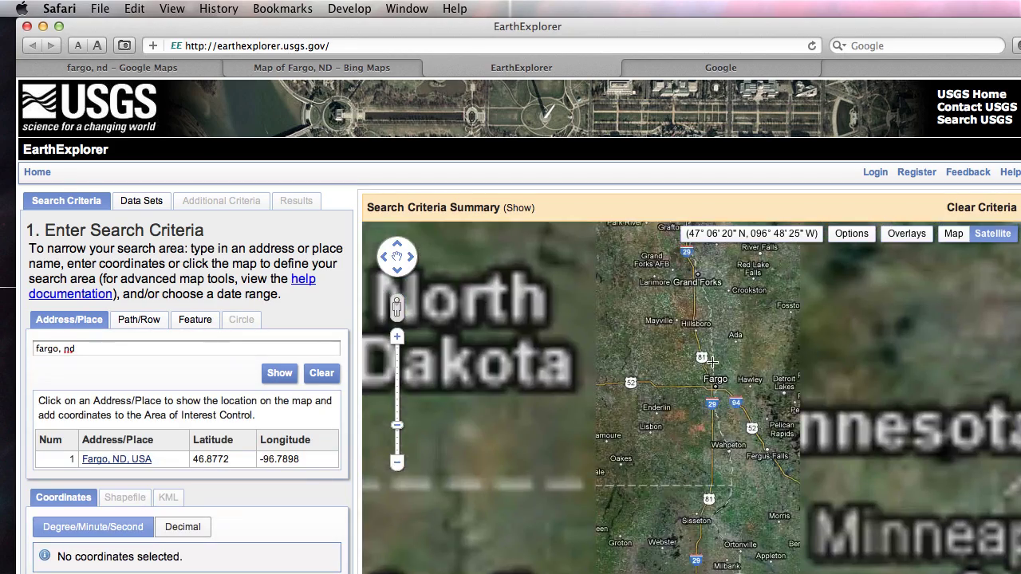
scroll(713, 370, up, 1)
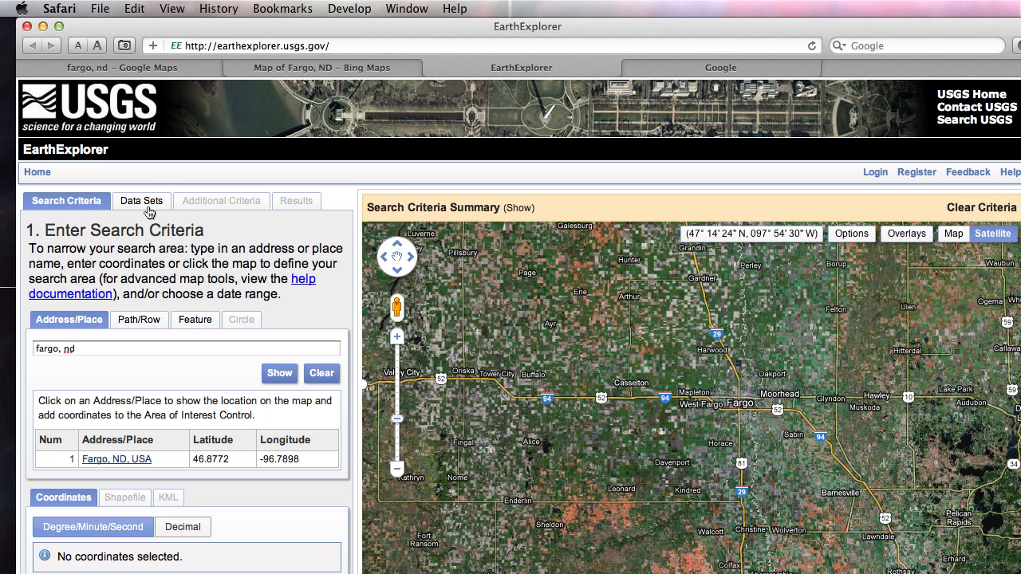
drag(735, 389, 701, 378)
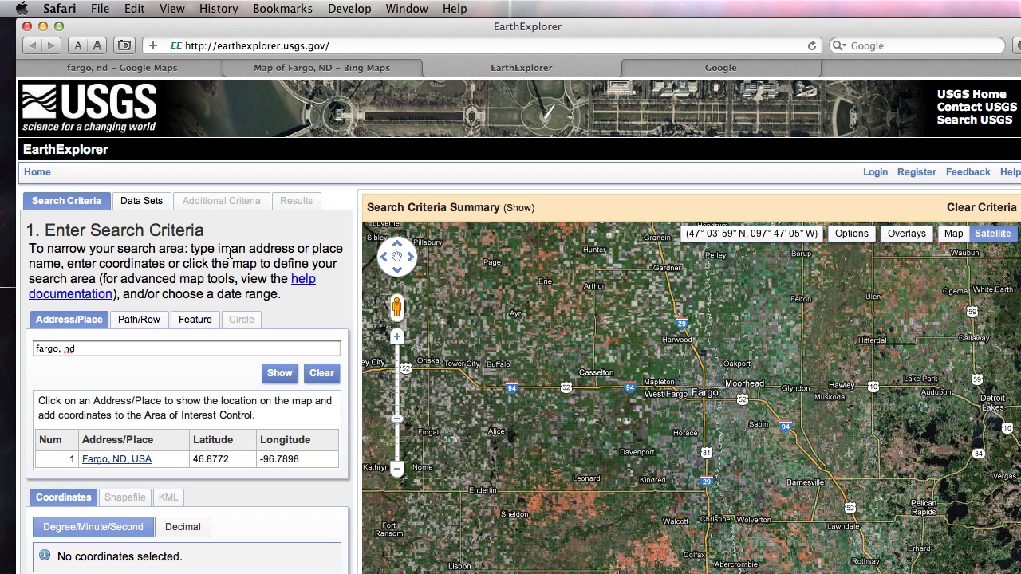
Search Google for "aerial photography gis north dakota data download" in the open Google page.
click(670, 72)
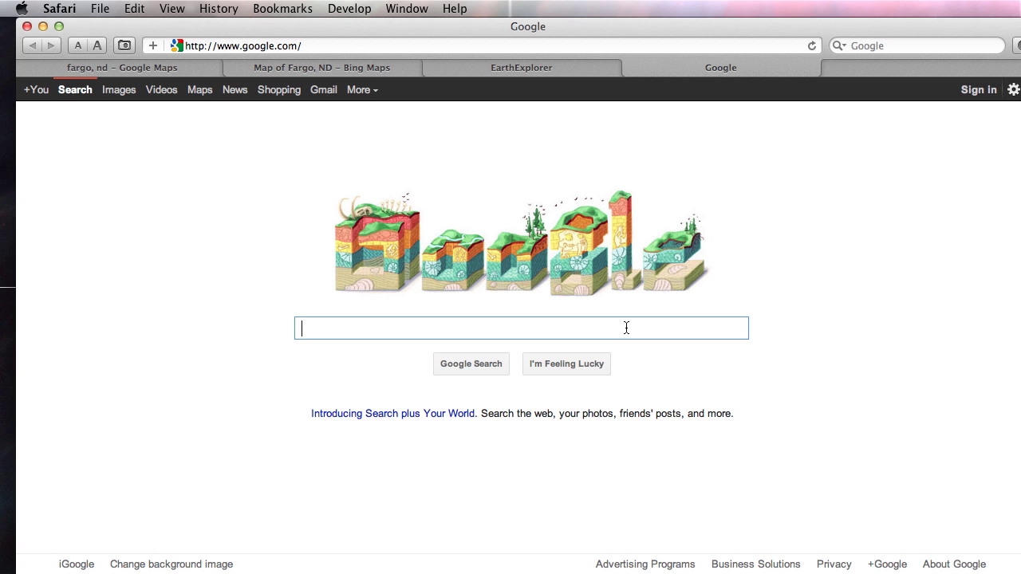
text(aerial )
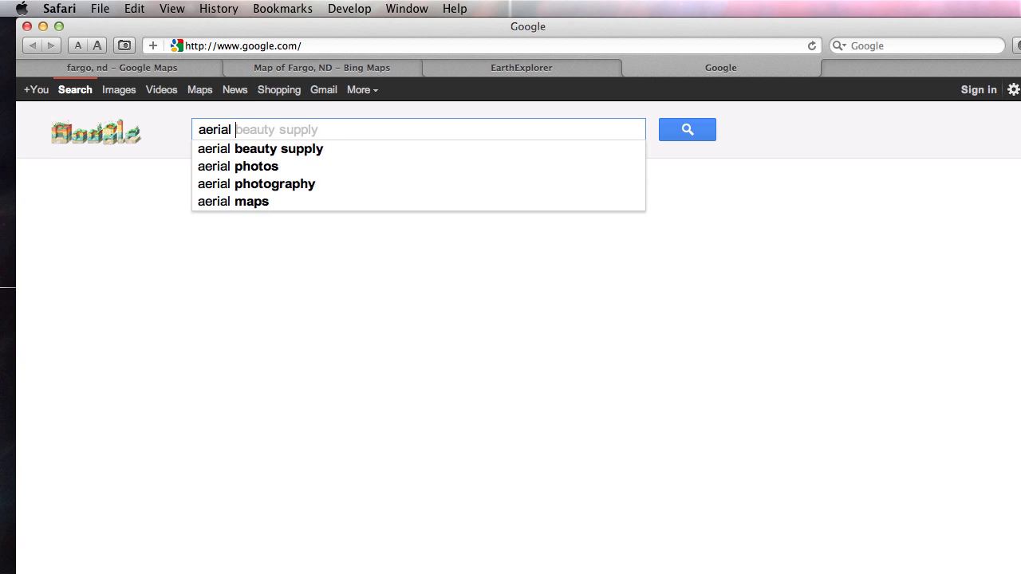
text(photogra)
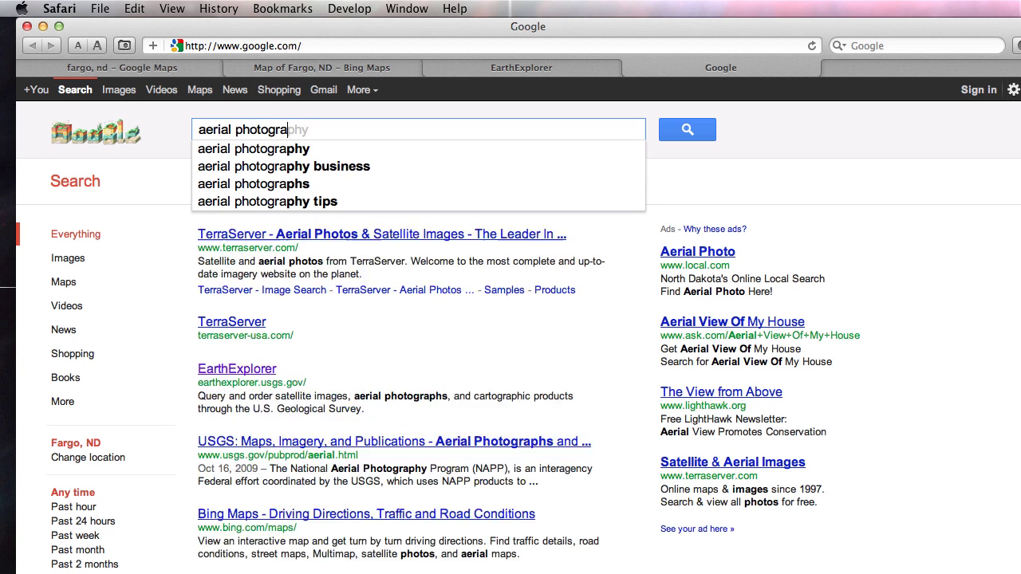
text(phy gis n)
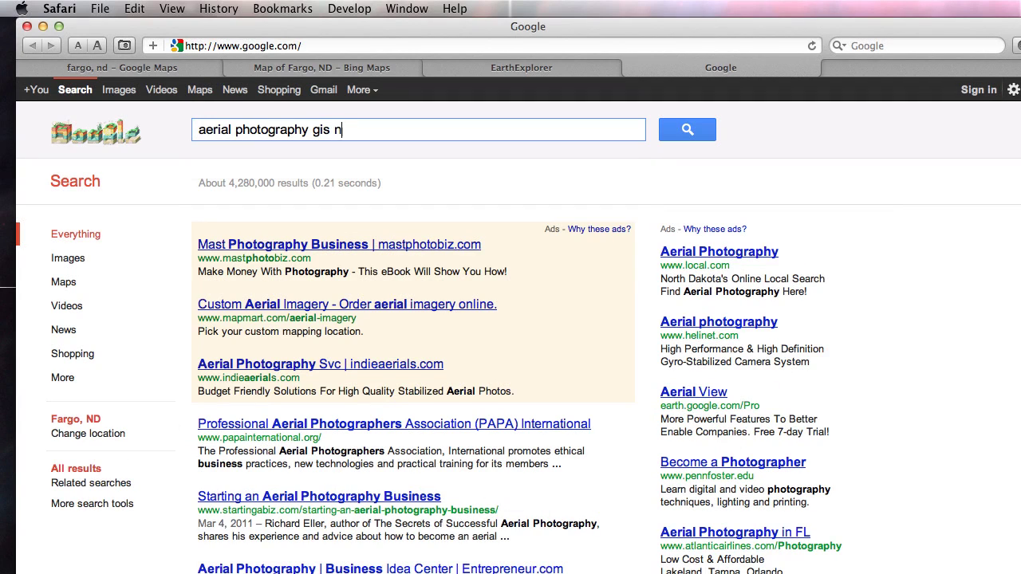
text(orth dakota data download)
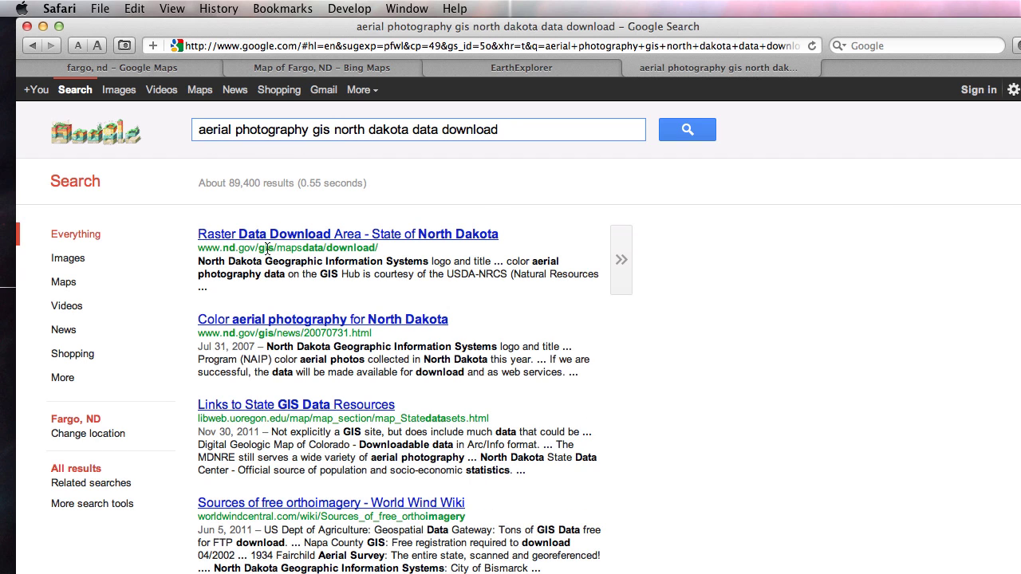
Open the State of North Dakota's Raster Data Download Area result and look through its list of aerial photography downloads.
click(375, 238)
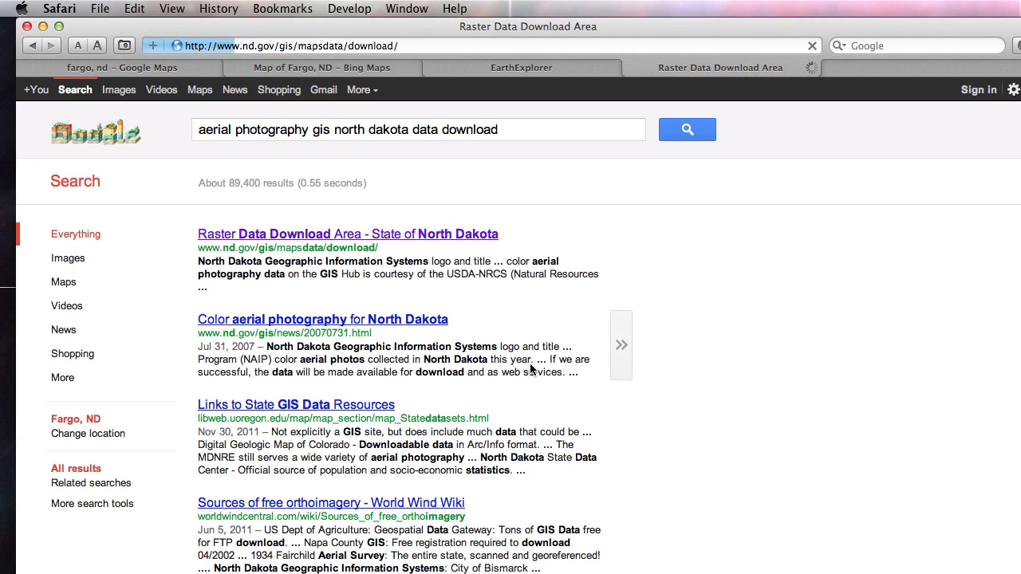
scroll(718, 390, down, 2)
scroll(713, 386, down, 3)
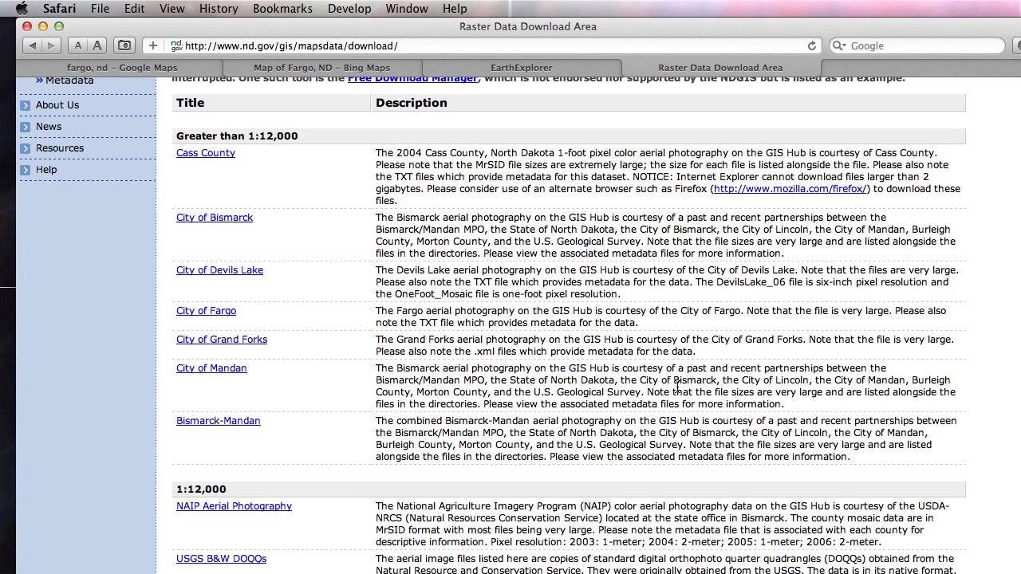
scroll(688, 346, up, 1)
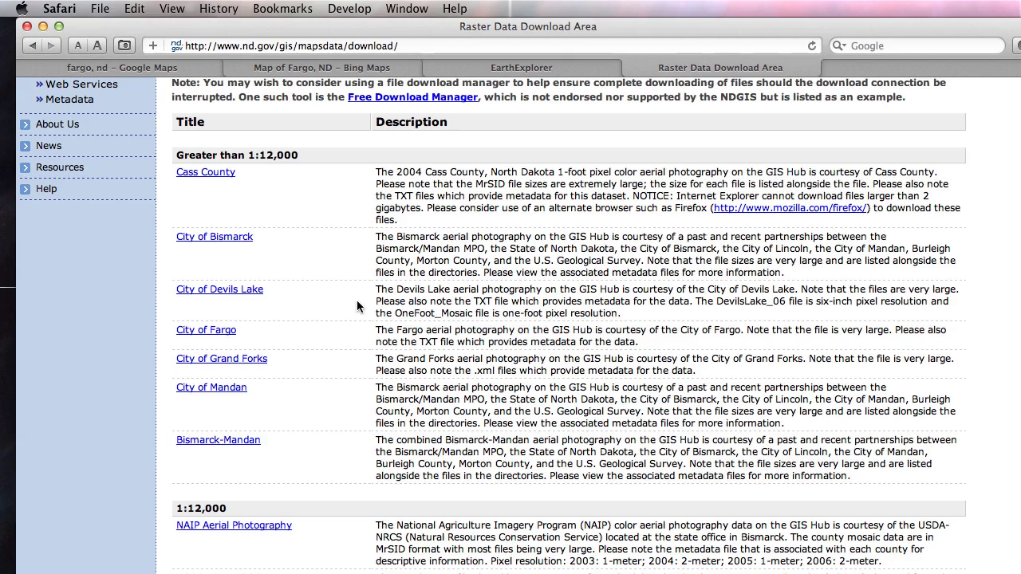
scroll(360, 329, down, 5)
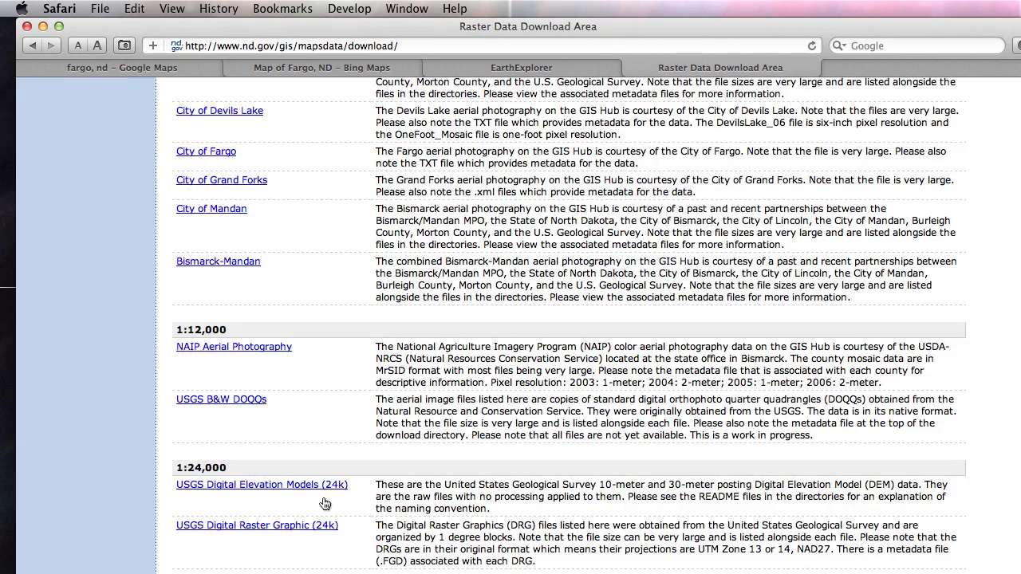
scroll(351, 485, down, 2)
scroll(559, 319, up, 12)
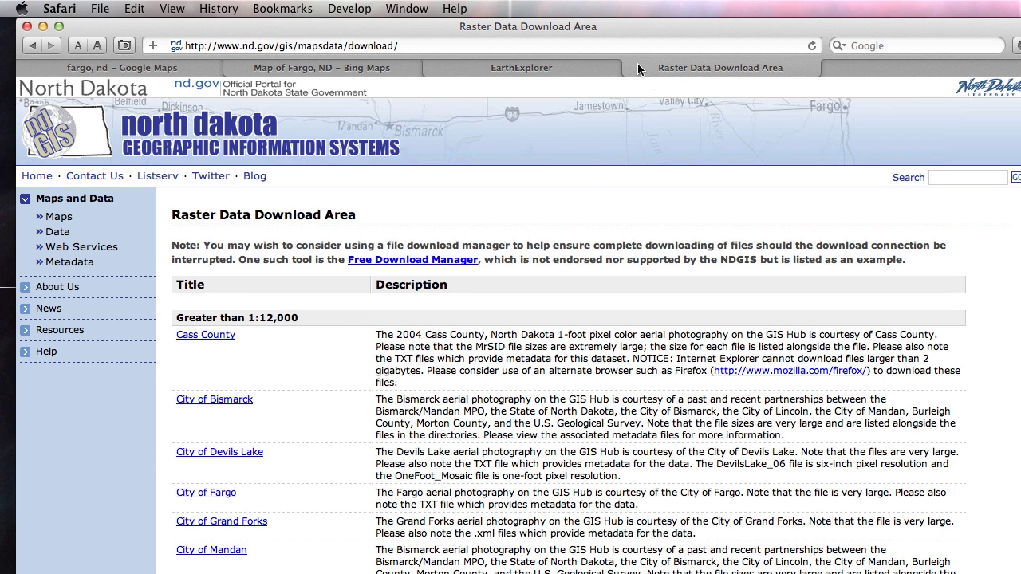
Close the Raster Data Download Area and EarthExplorer pages and return to the Google Maps page of Fargo.
click(363, 68)
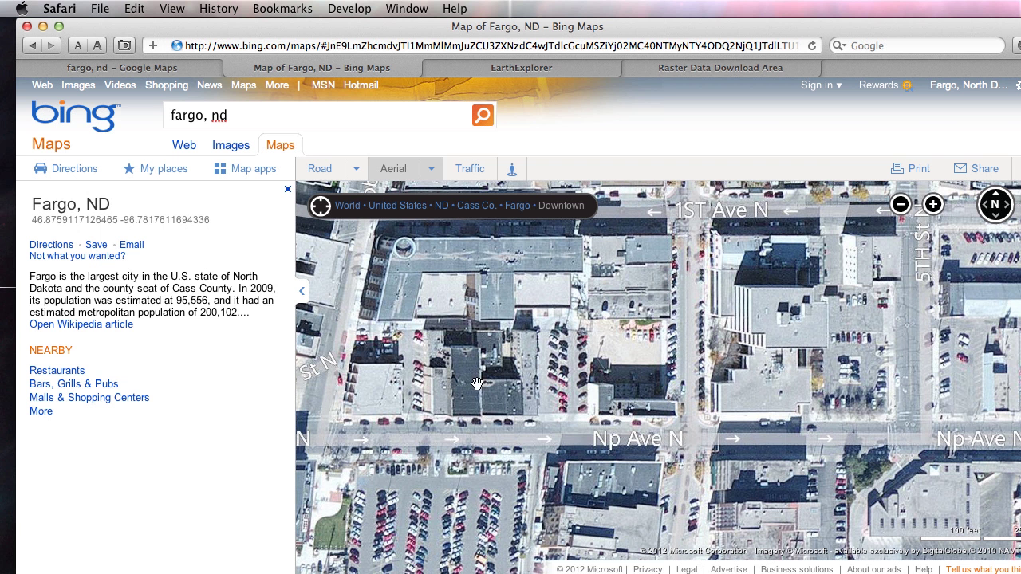
click(691, 67)
click(630, 67)
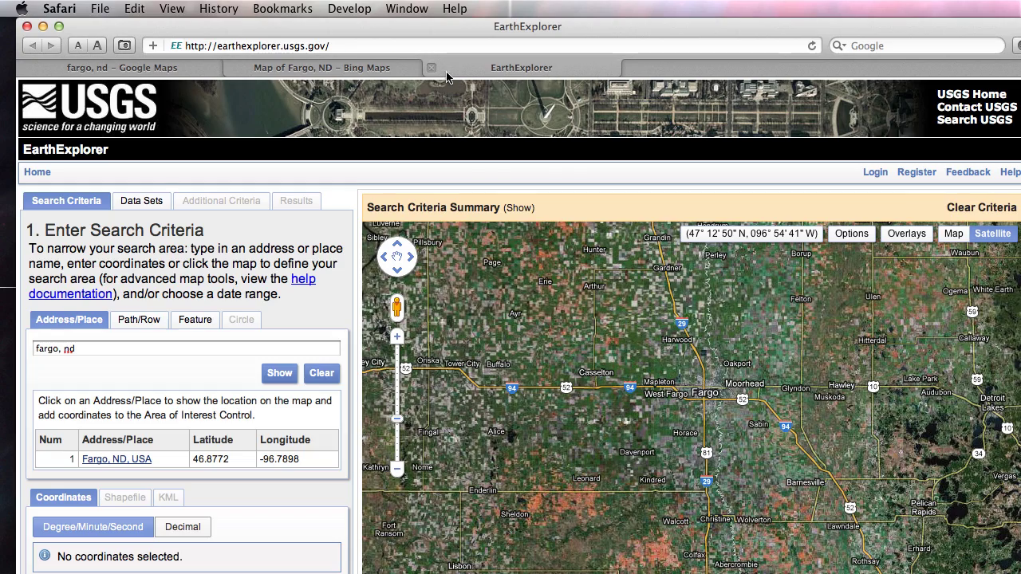
click(432, 68)
click(131, 70)
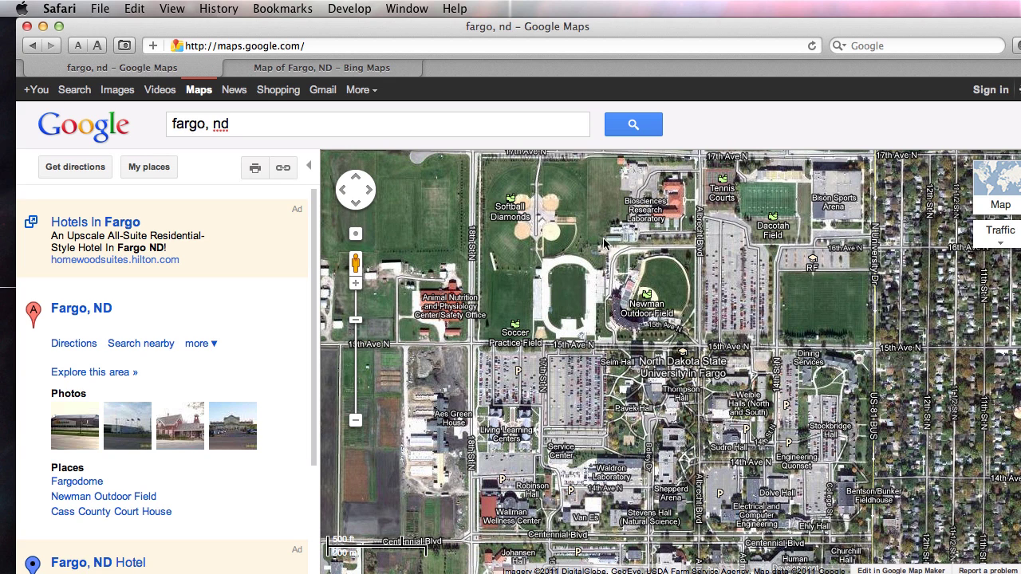
Switch to Google Earth, and bring up Google Earth Pro in the Windows 7 virtual machine in Parallels Desktop for comparison.
key(F11)
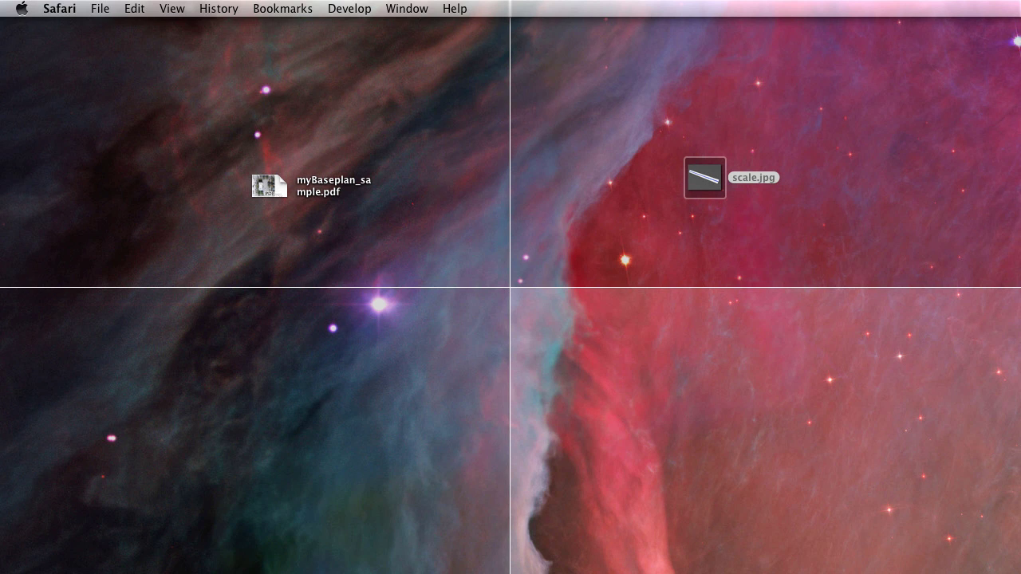
key(super+Tab)
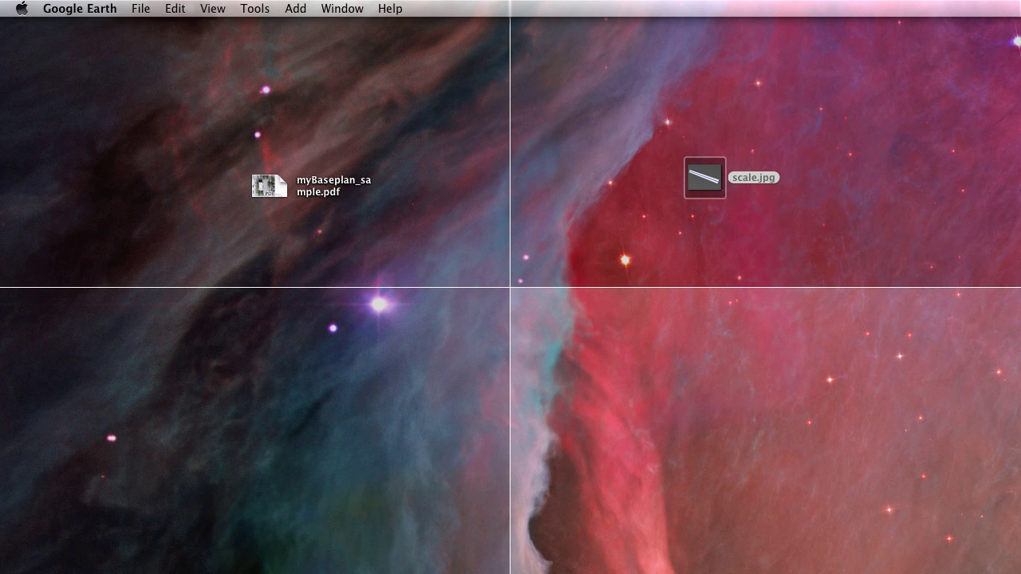
key(F11)
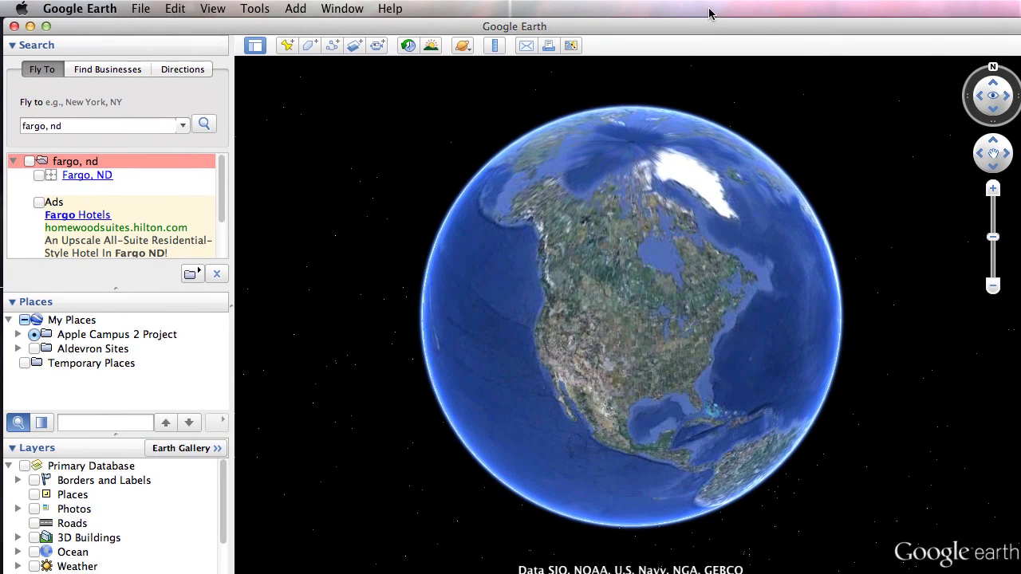
key(super+Tab)
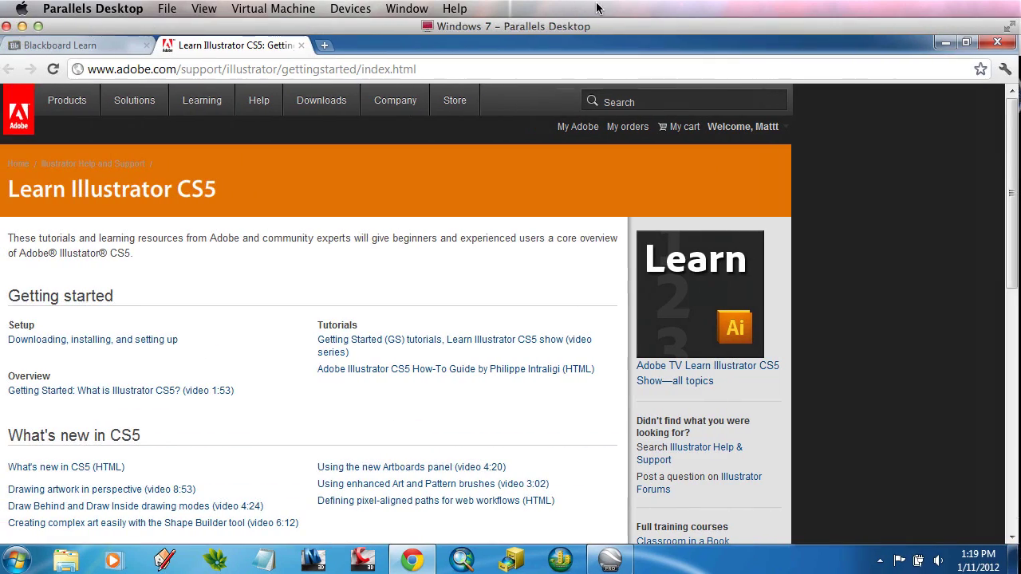
click(624, 561)
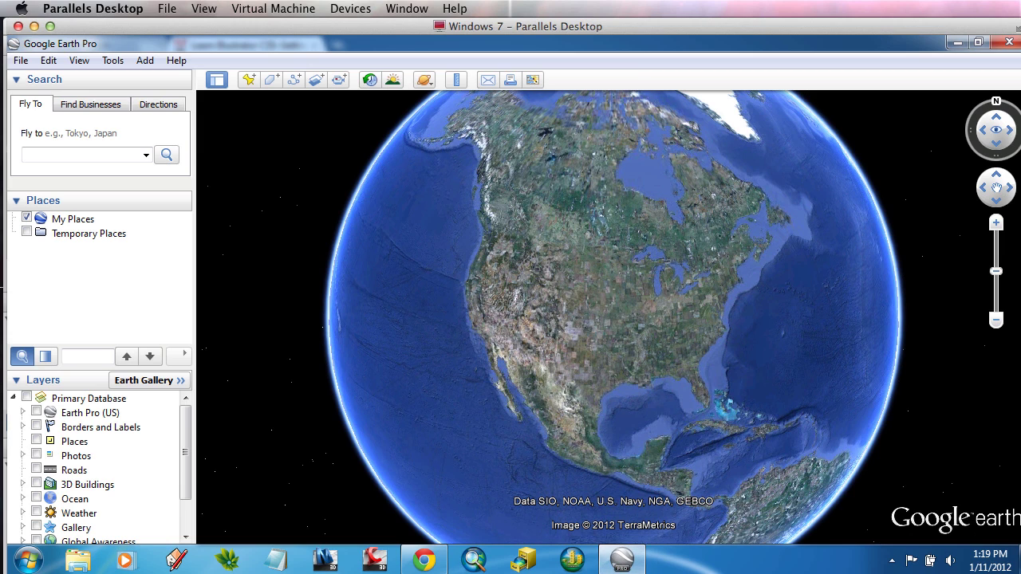
Return to Google Earth on the Mac, fly to "fargo, nd" and frame the downtown street intersection near the Fargo marker closely.
key(super+Tab)
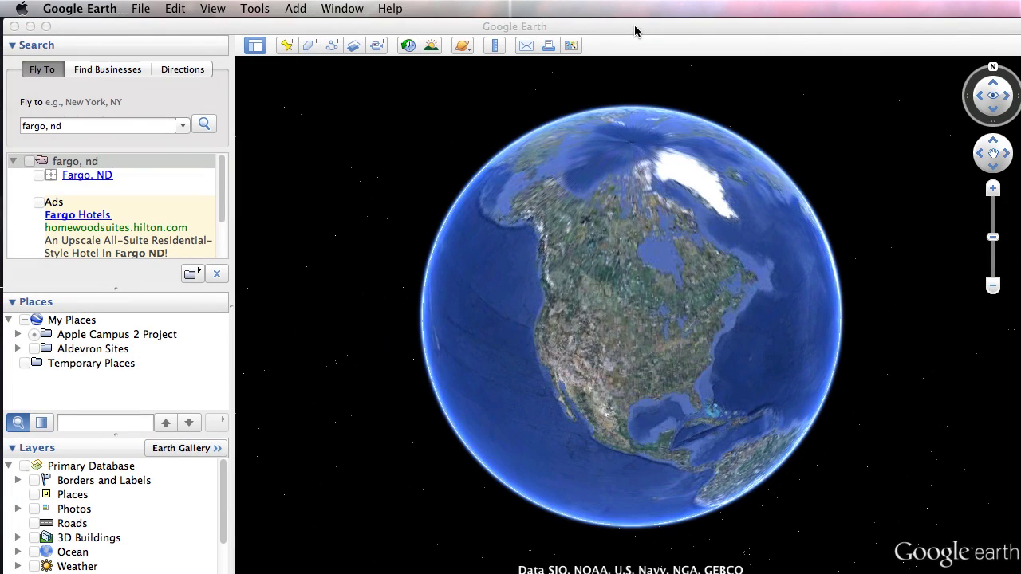
click(88, 124)
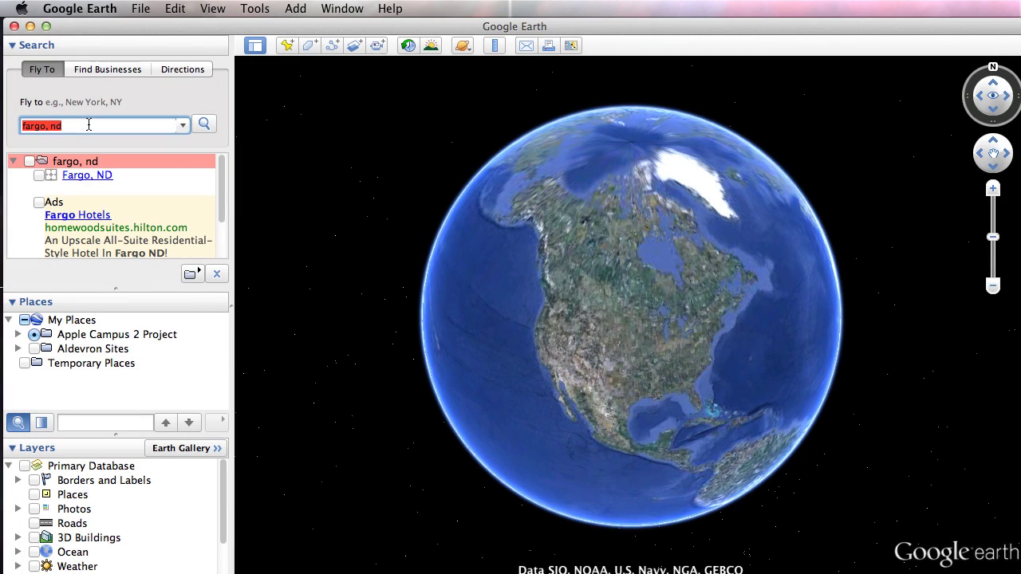
text(fargo, nd)
key(Return)
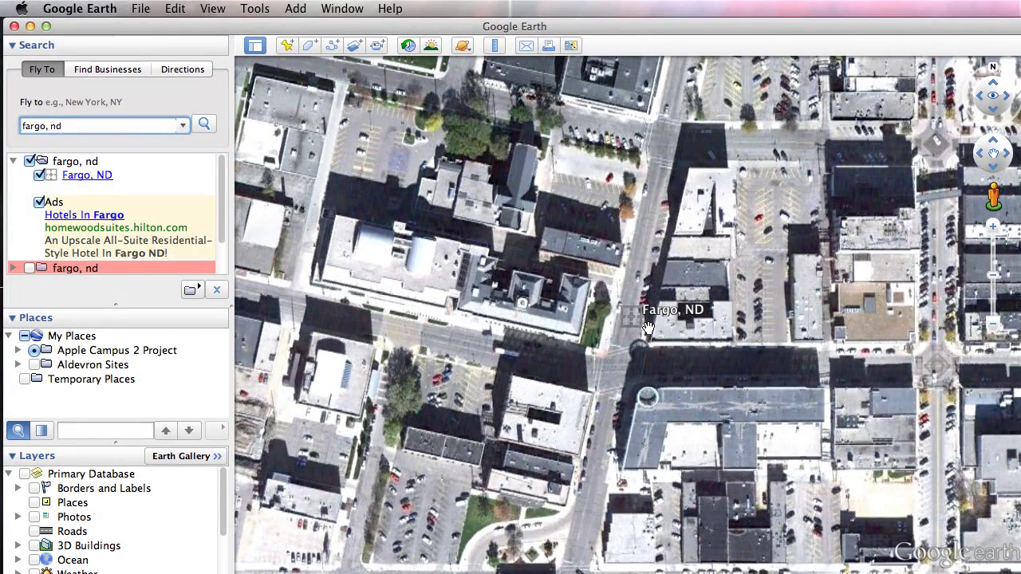
drag(652, 327, 606, 287)
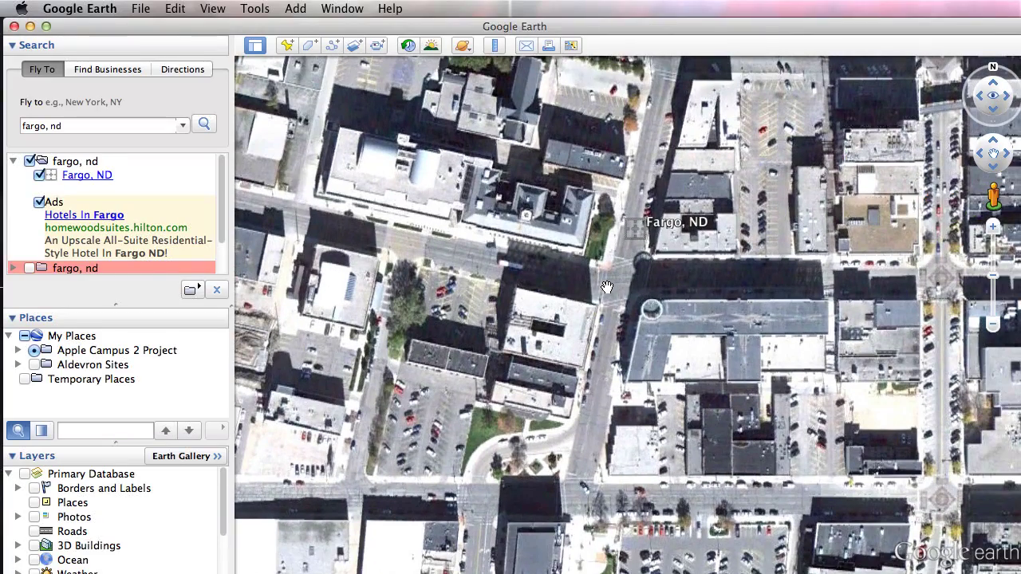
scroll(613, 288, up, 5)
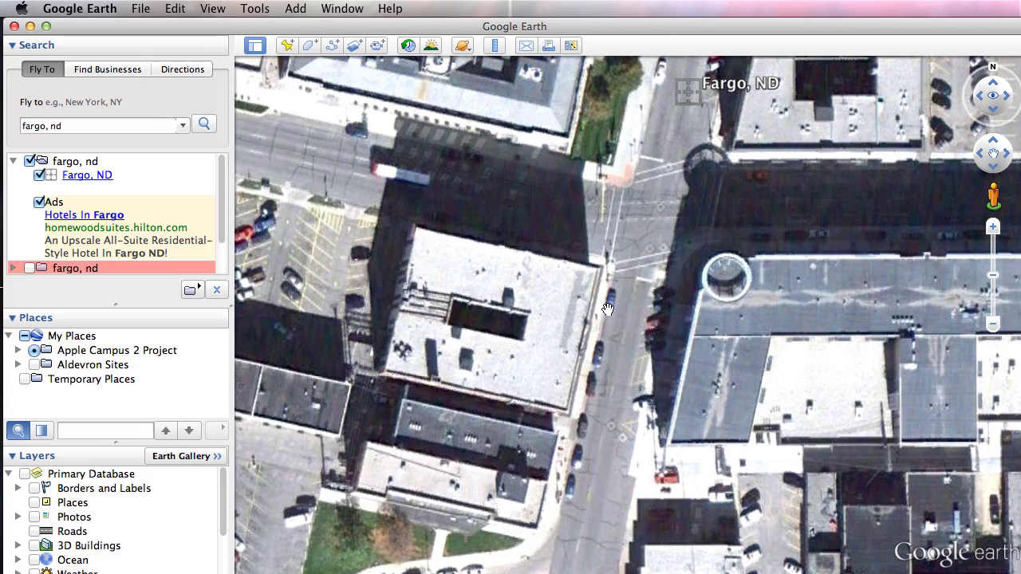
Frame several downtown Fargo blocks from directly overhead and open the Google Earth preferences.
drag(608, 309, 630, 327)
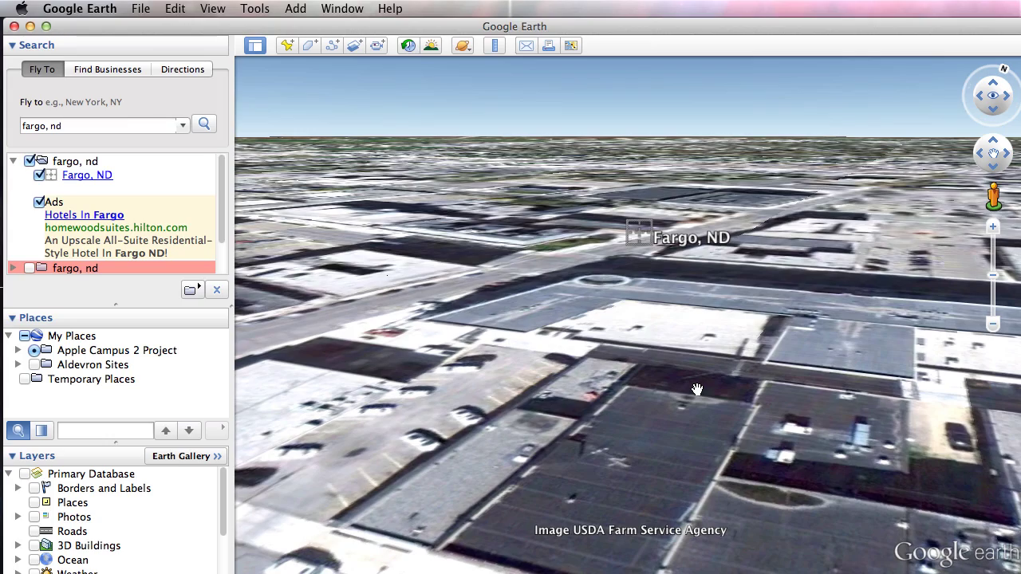
scroll(696, 389, down, 5)
scroll(659, 312, down, 3)
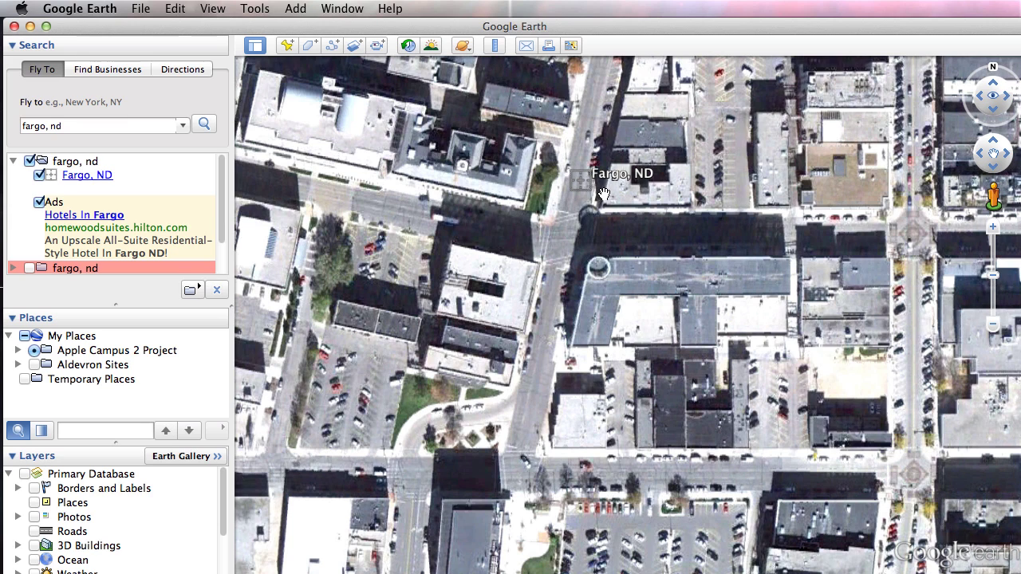
click(137, 9)
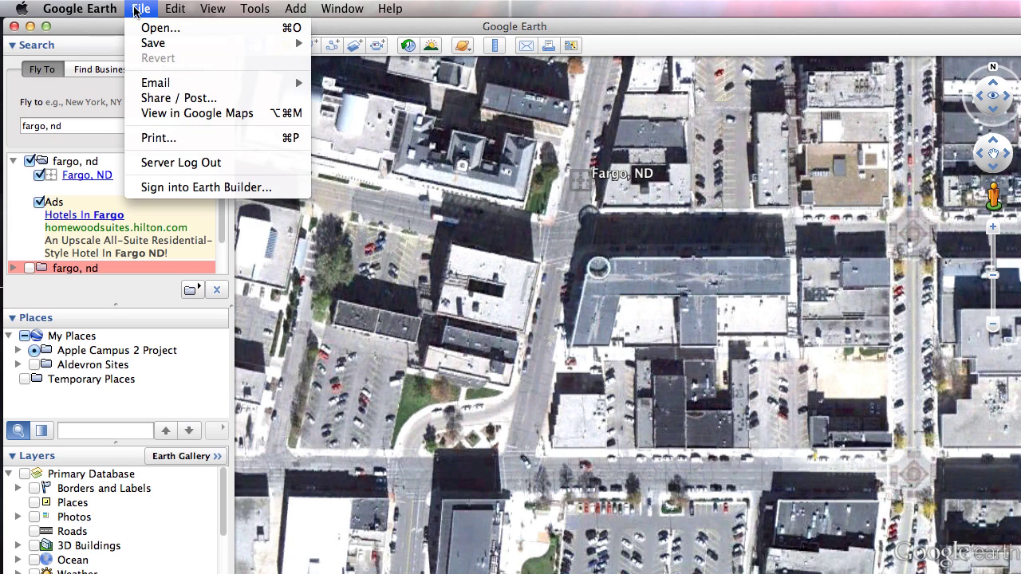
mouse_move(80, 9)
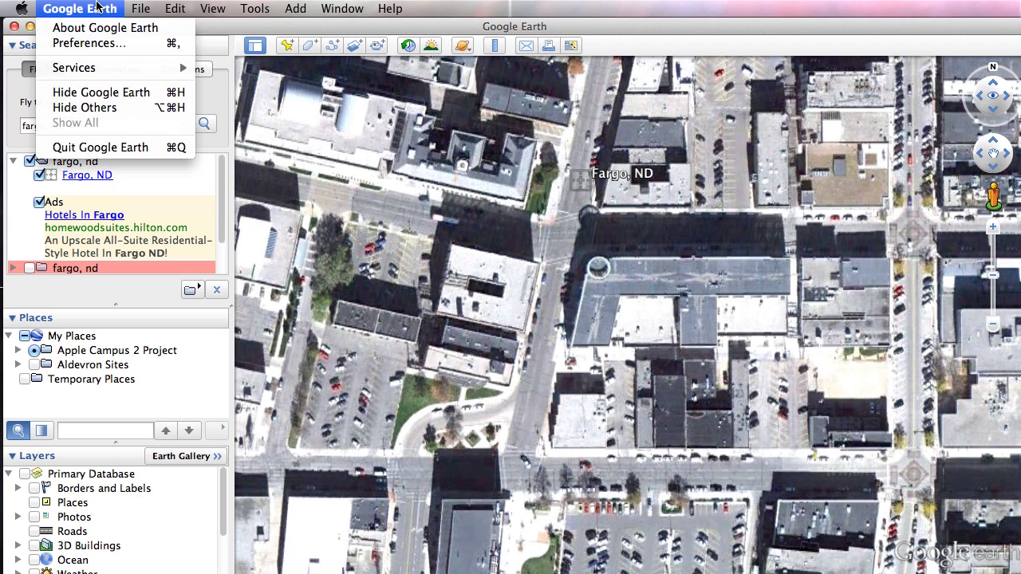
click(104, 42)
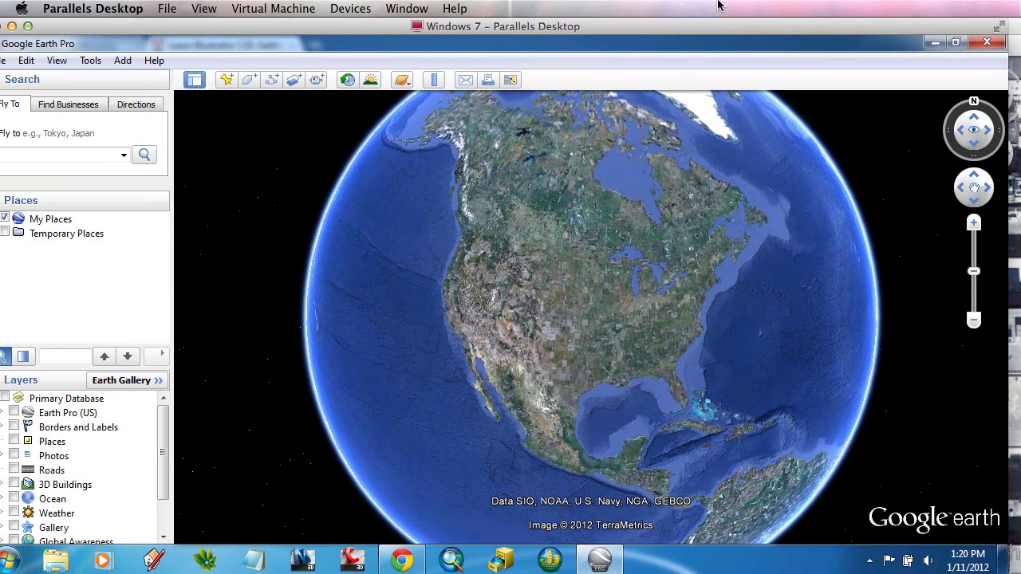
Switch to Google Earth Pro in the Windows 7 virtual machine and open its options for comparison.
drag(718, 4, 744, 10)
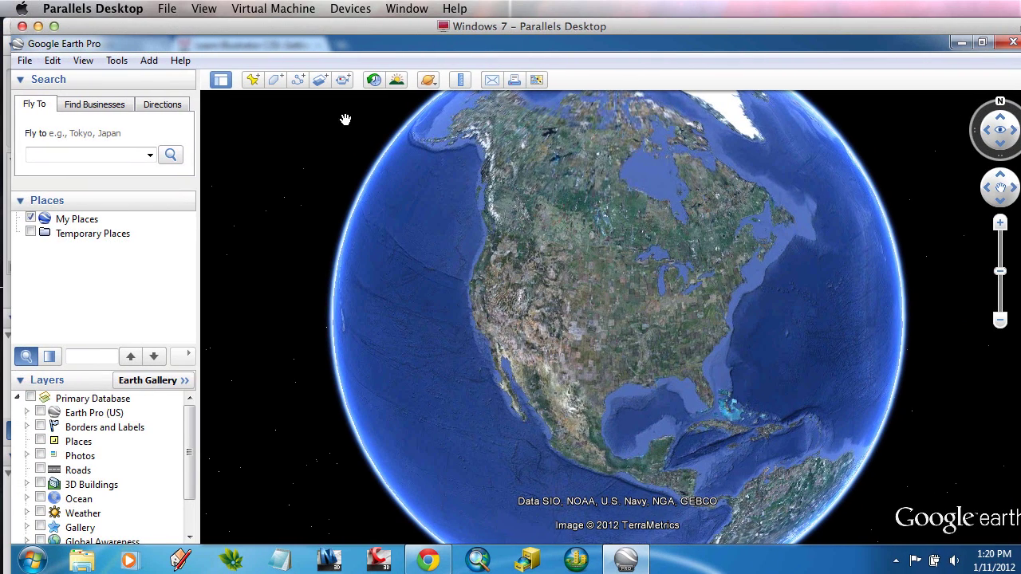
click(116, 61)
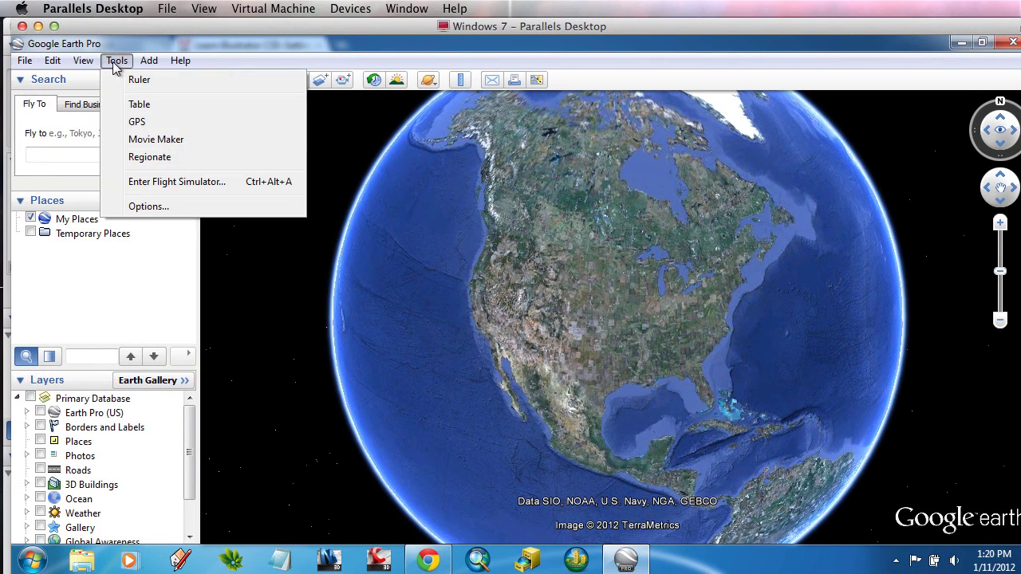
click(171, 206)
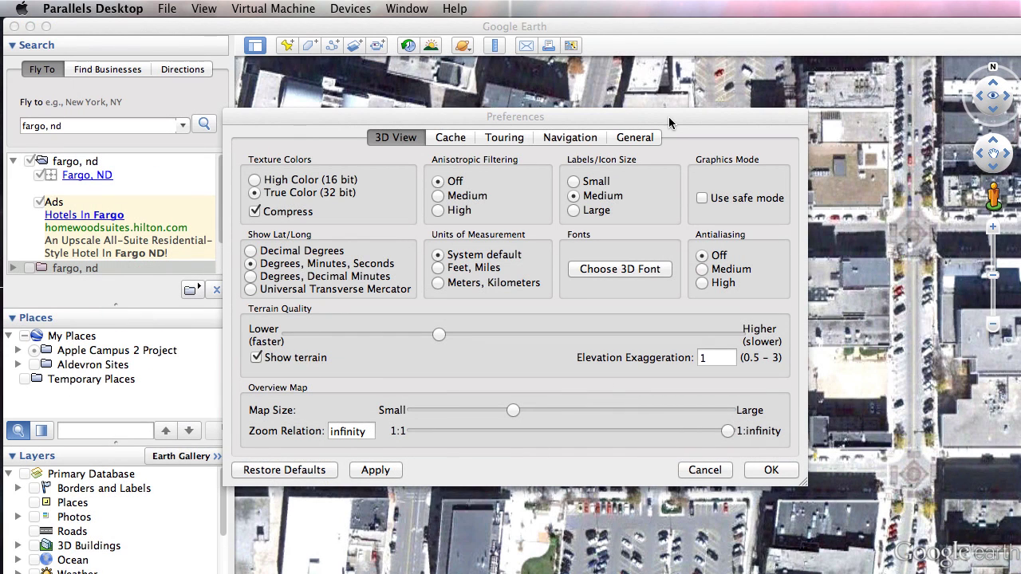
Return to the Mac Google Earth preferences, set Show Lat/Long to Decimal Degrees, and open the memory cache size for editing.
click(668, 116)
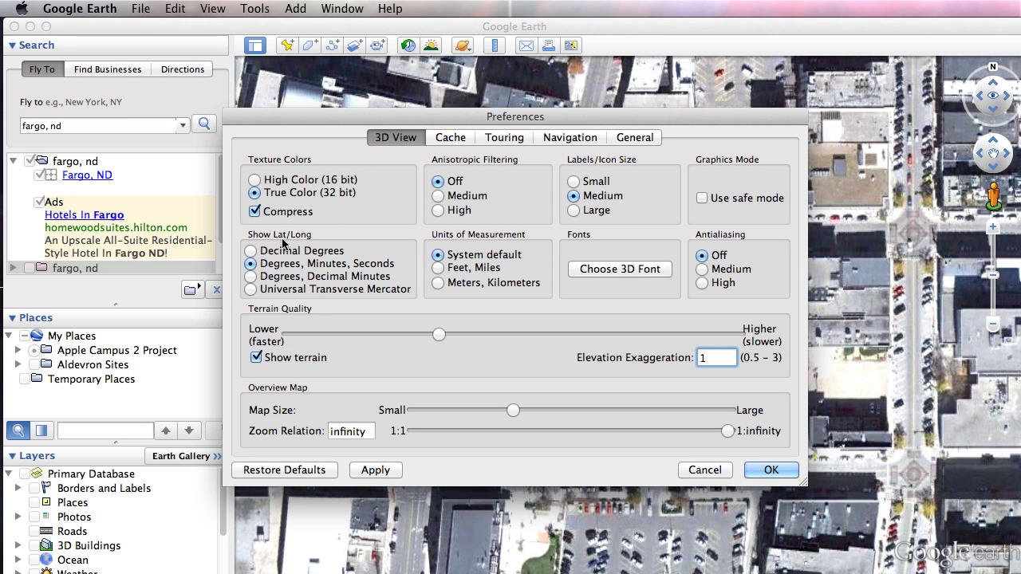
click(253, 251)
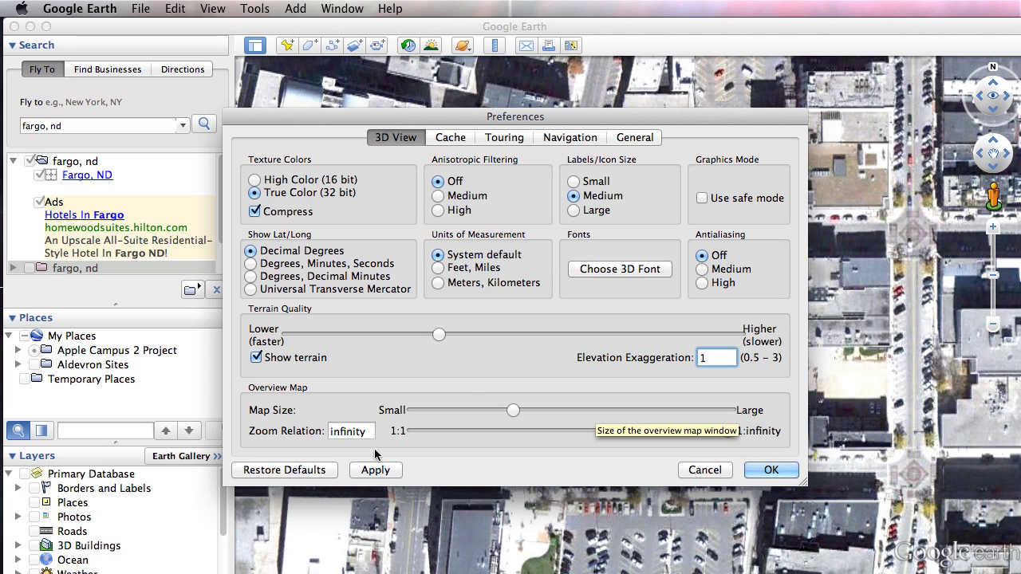
click(448, 137)
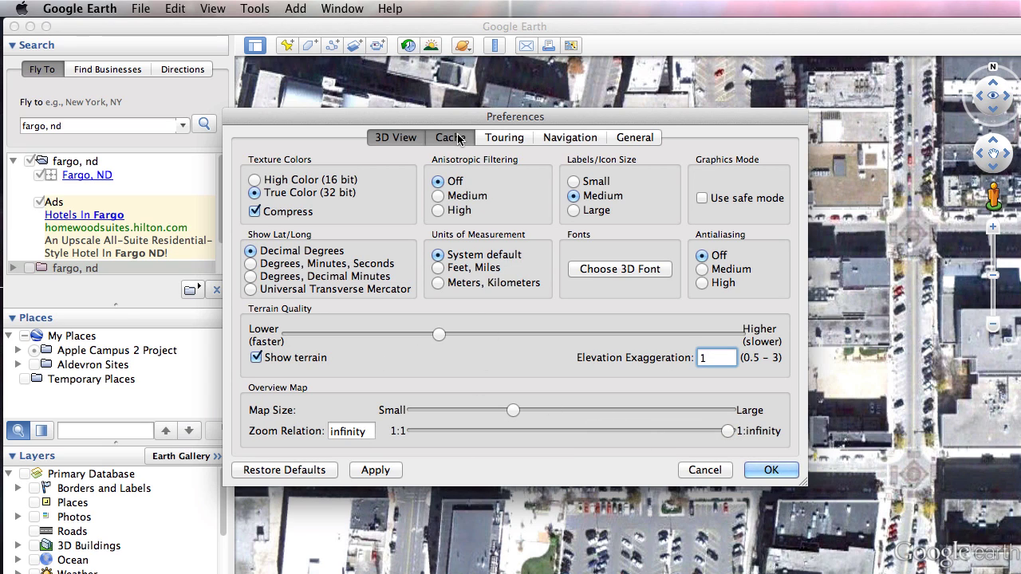
double_click(587, 269)
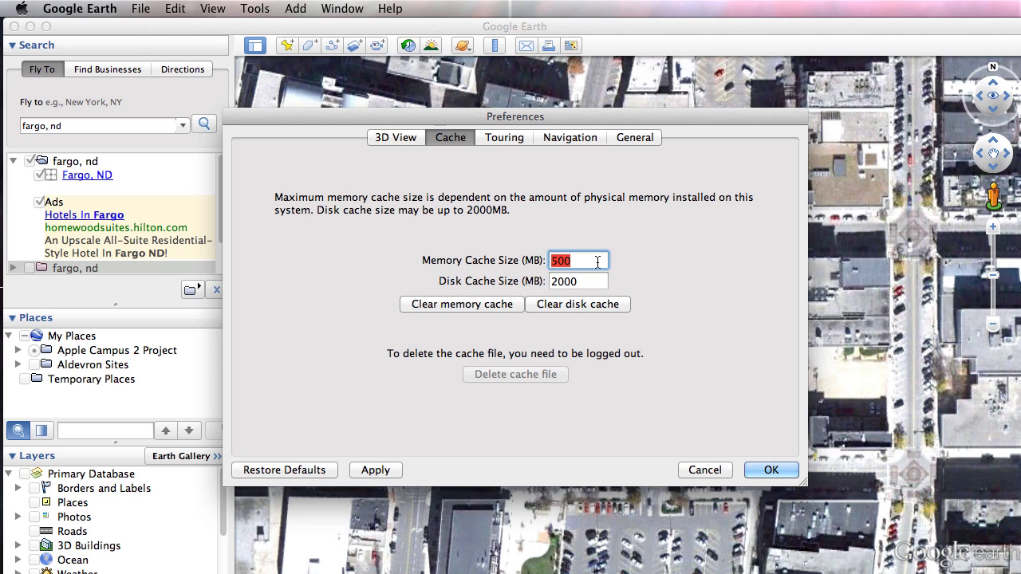
Try memory and disk cache sizes of 9999 MB each, apply them and accept the maximum allowed values.
text(9999)
key(Tab)
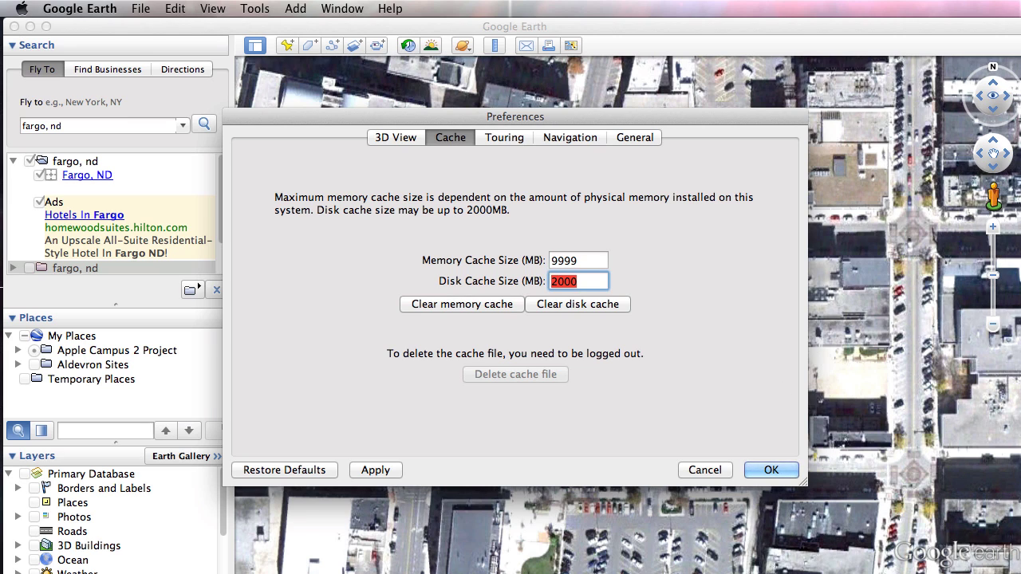
text(9999)
key(Tab)
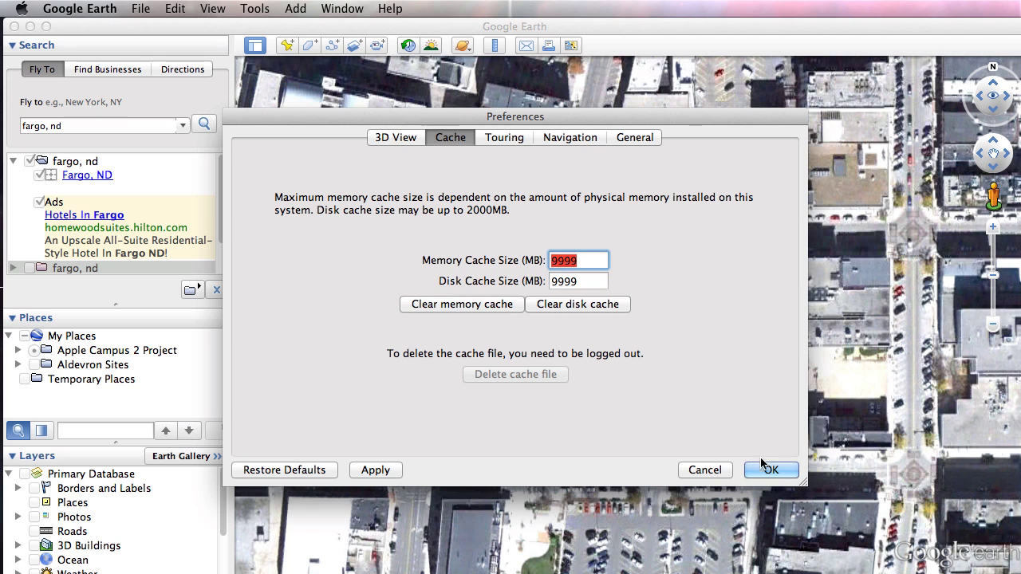
click(387, 471)
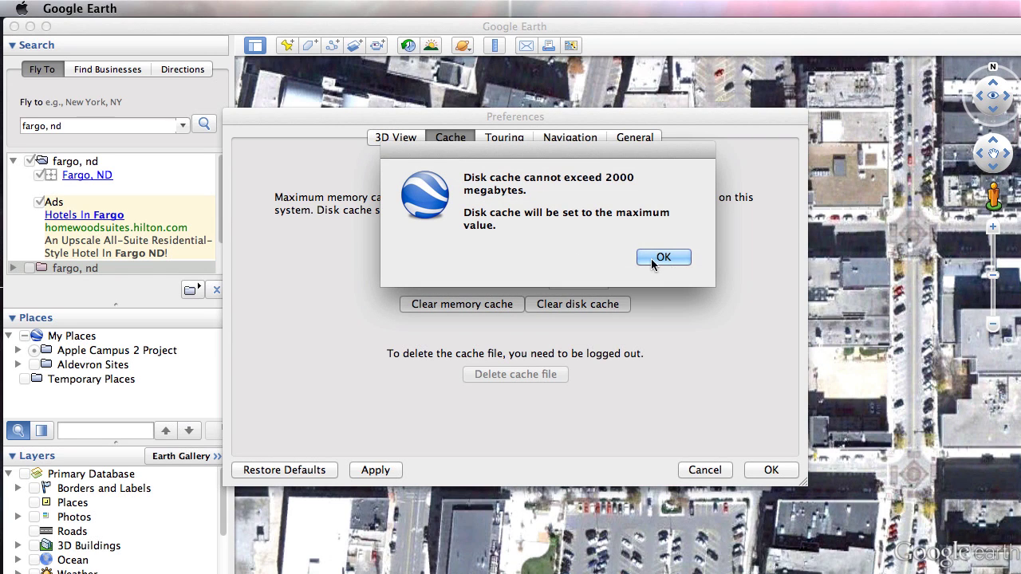
click(656, 254)
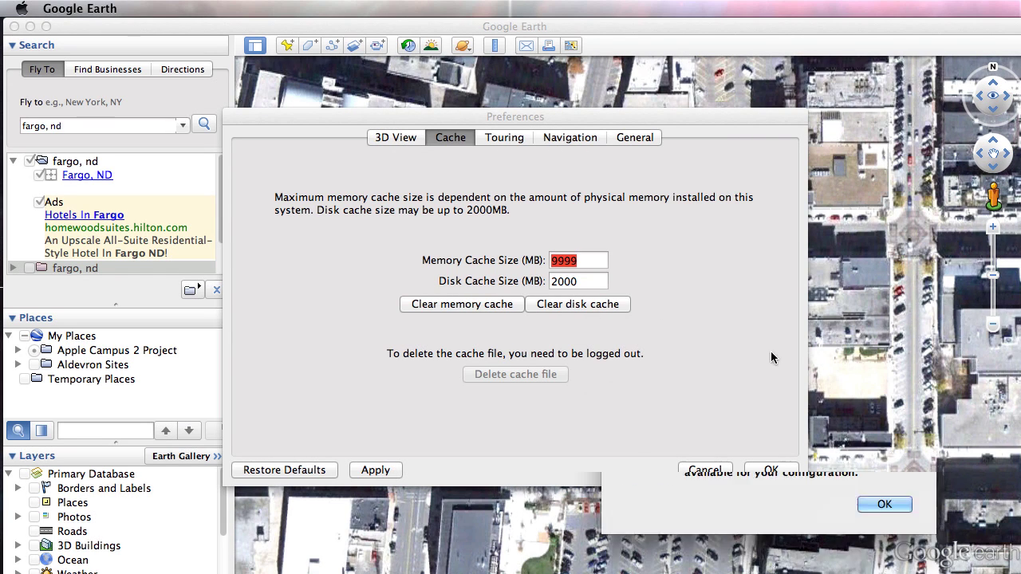
click(712, 384)
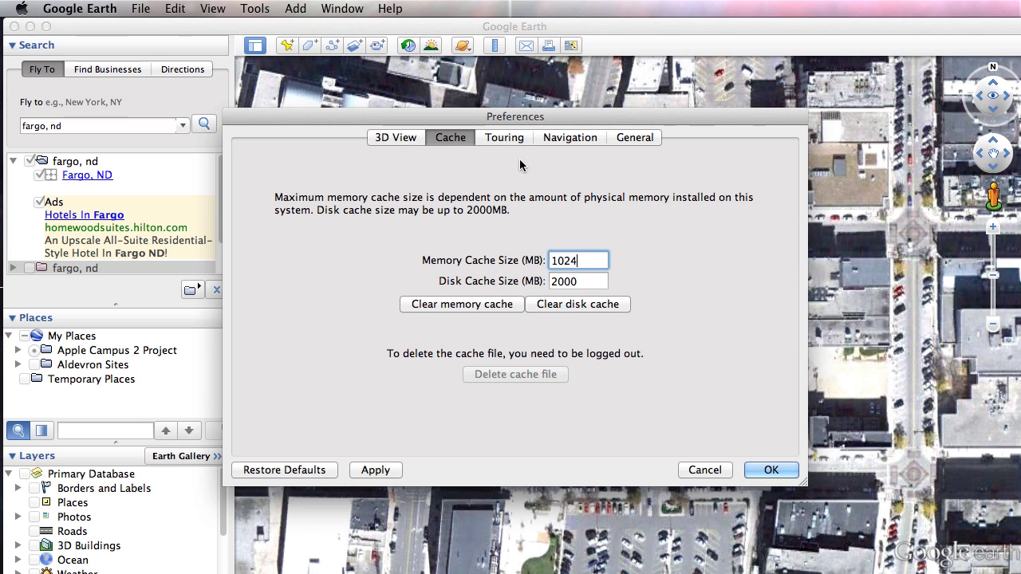
Review the touring preferences, set the fly-to speed to 2.3470 in the navigation preferences and accept them.
click(504, 137)
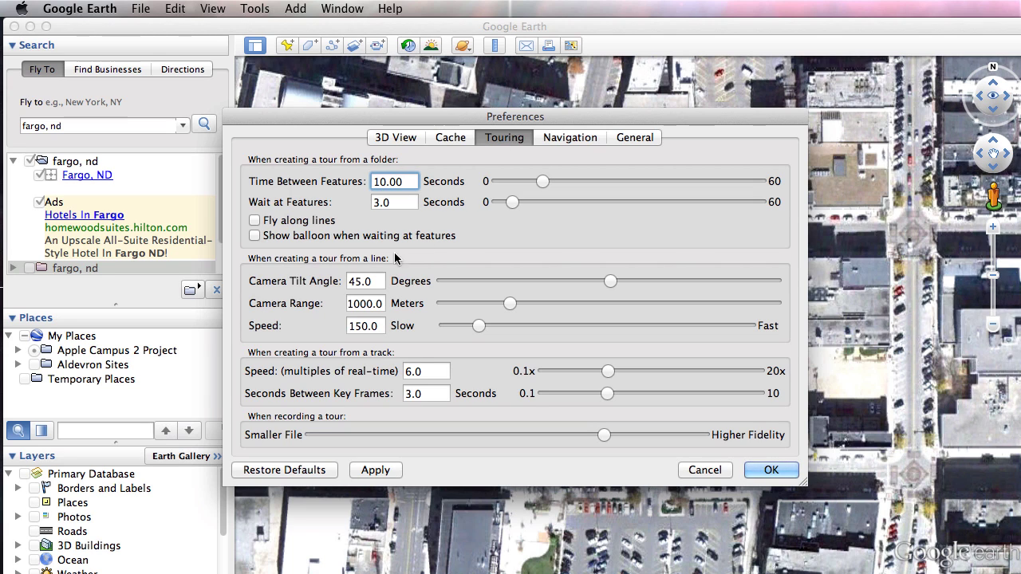
click(569, 138)
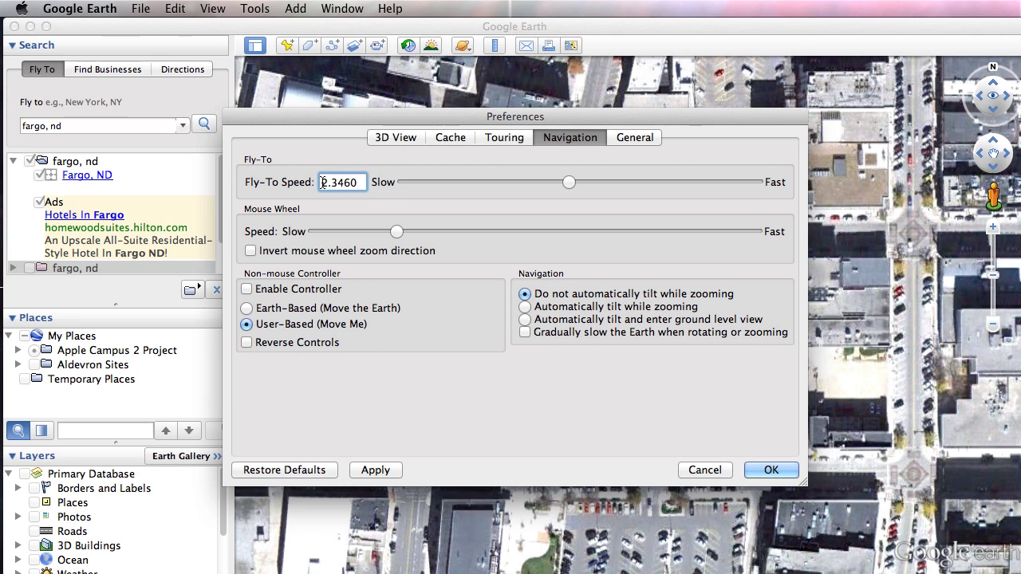
drag(571, 178, 548, 181)
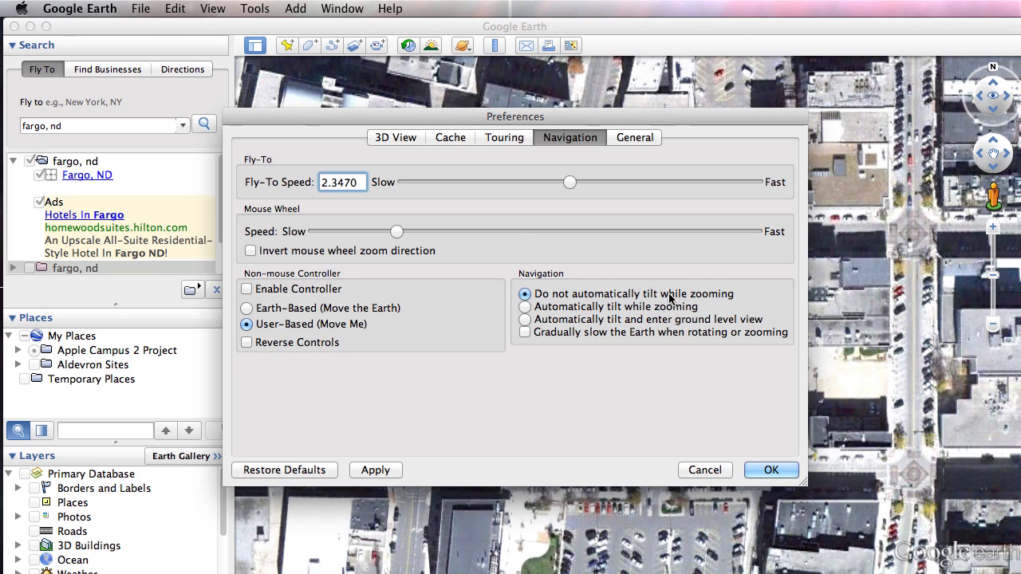
click(771, 469)
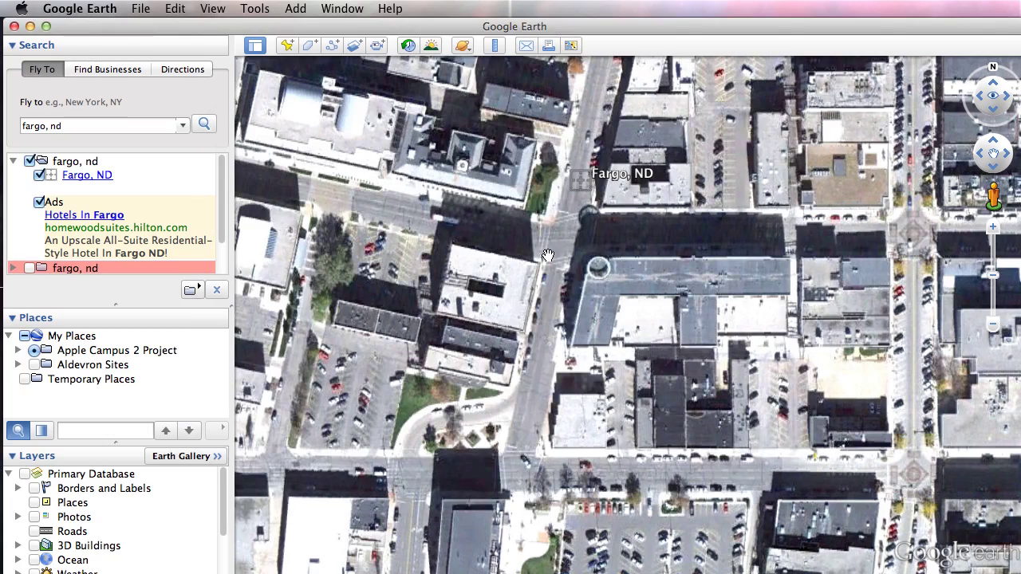
Tilt the view to street perspective in downtown Fargo, turn on the 3D Buildings layer and expand its sublayers.
drag(726, 418, 607, 469)
scroll(638, 339, up, 5)
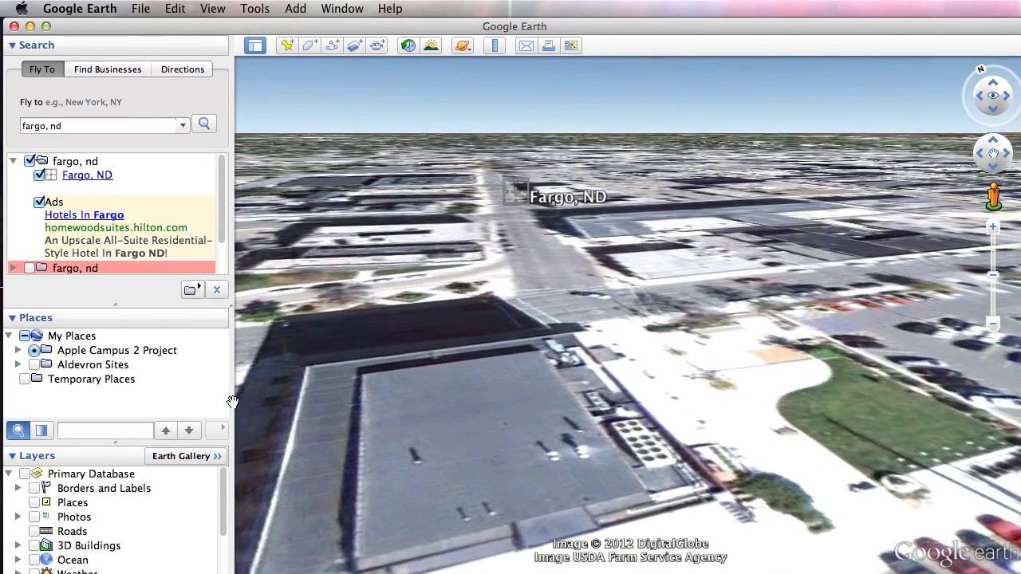
click(134, 543)
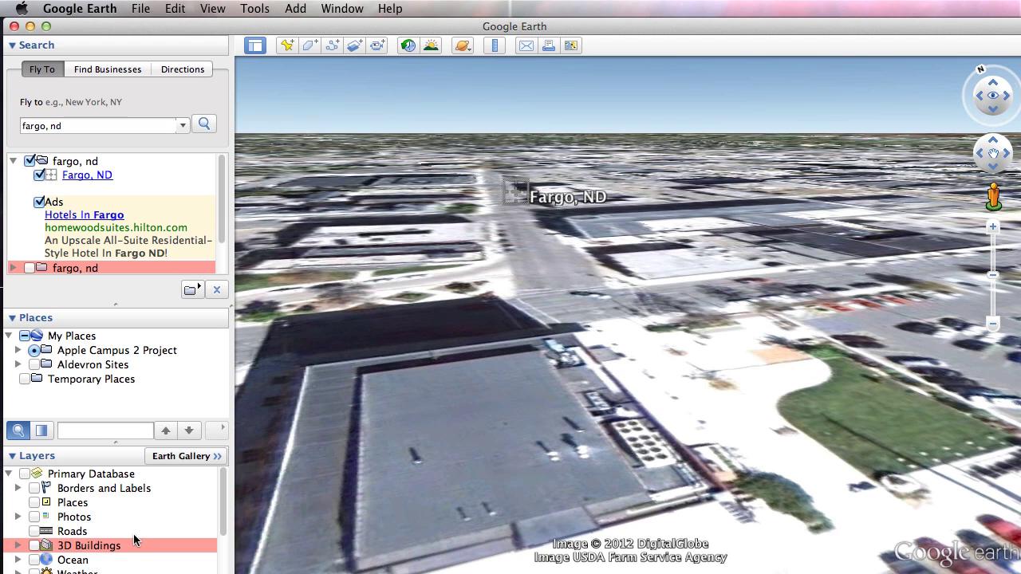
click(34, 545)
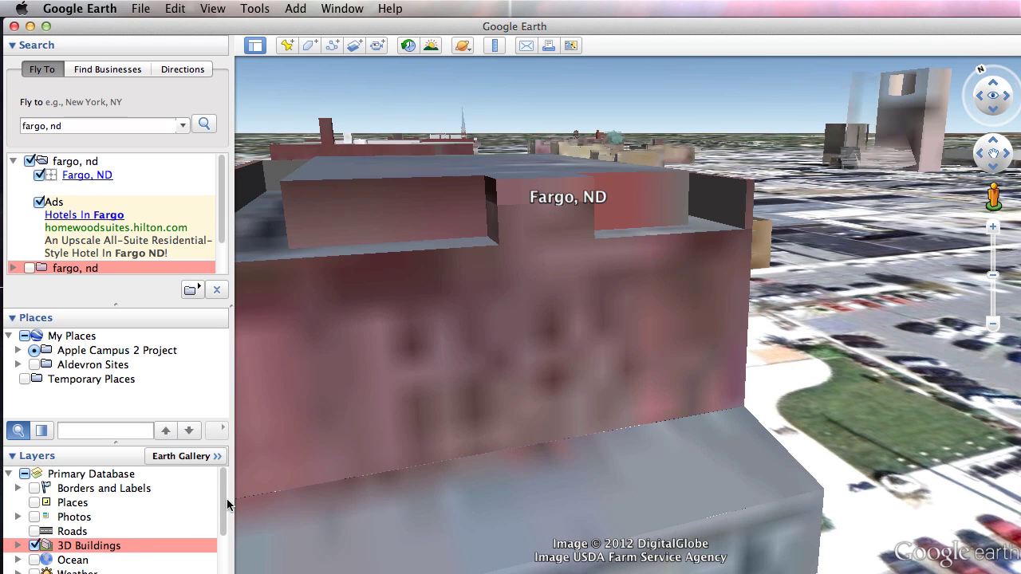
scroll(220, 531, down, 2)
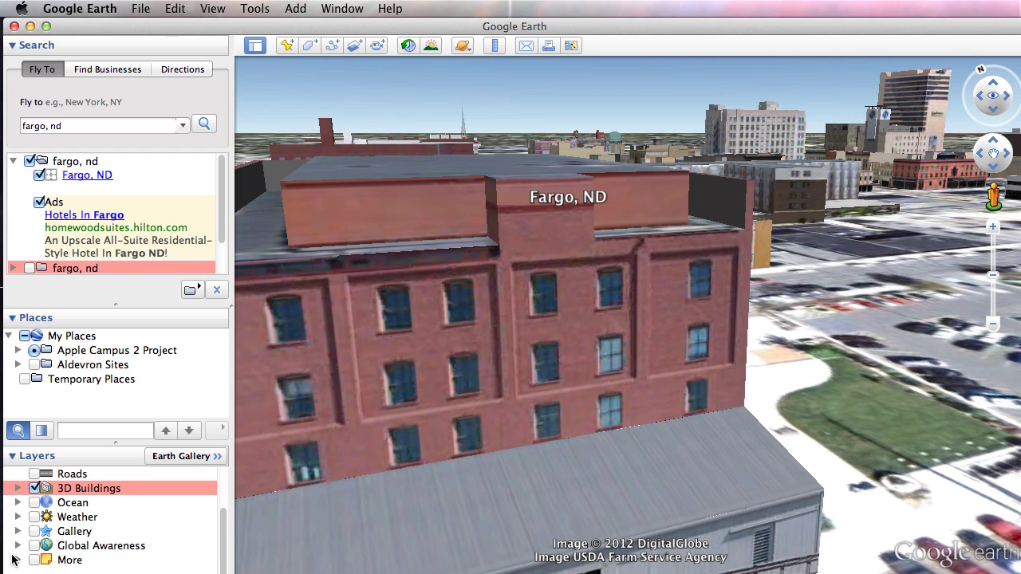
click(523, 394)
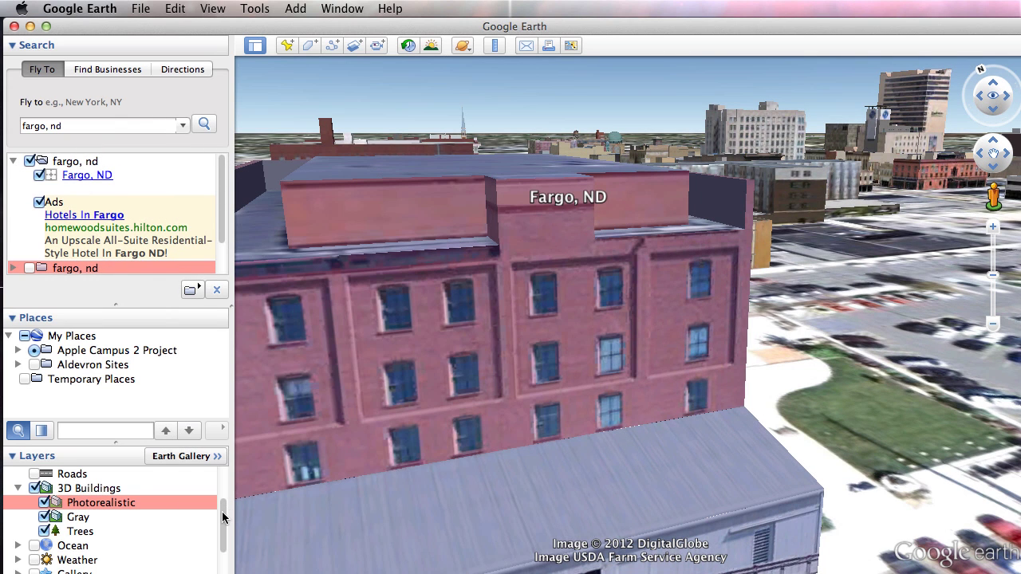
Turn off all Primary Database layers here and in Google Earth Pro on Windows, closing the open options dialog there.
drag(221, 517, 224, 480)
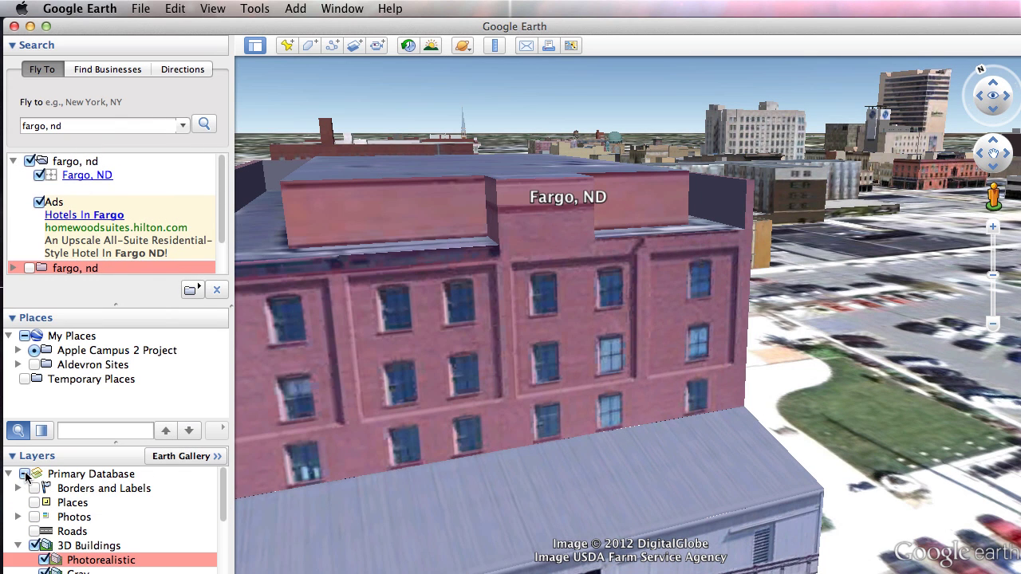
click(25, 474)
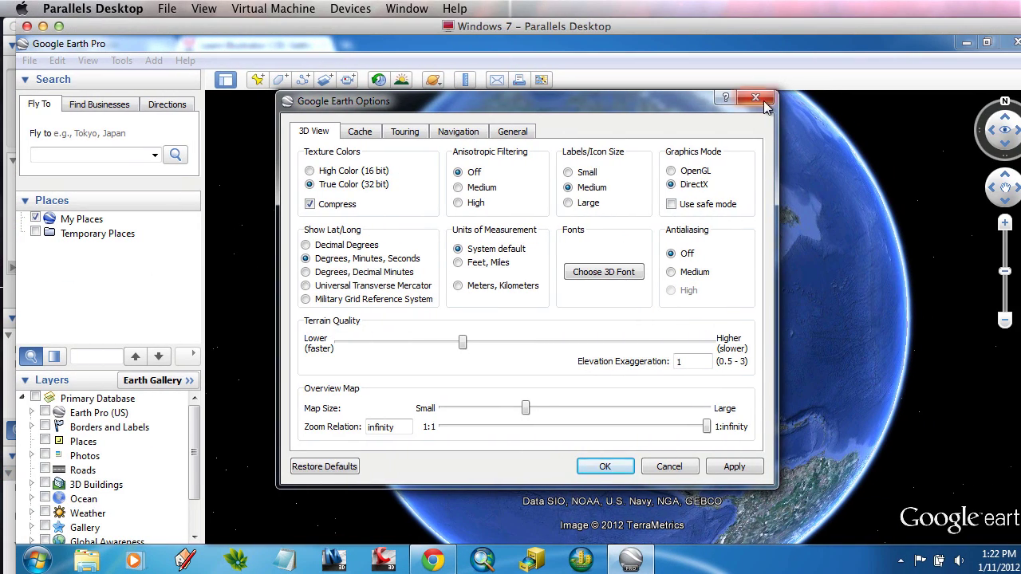
click(762, 101)
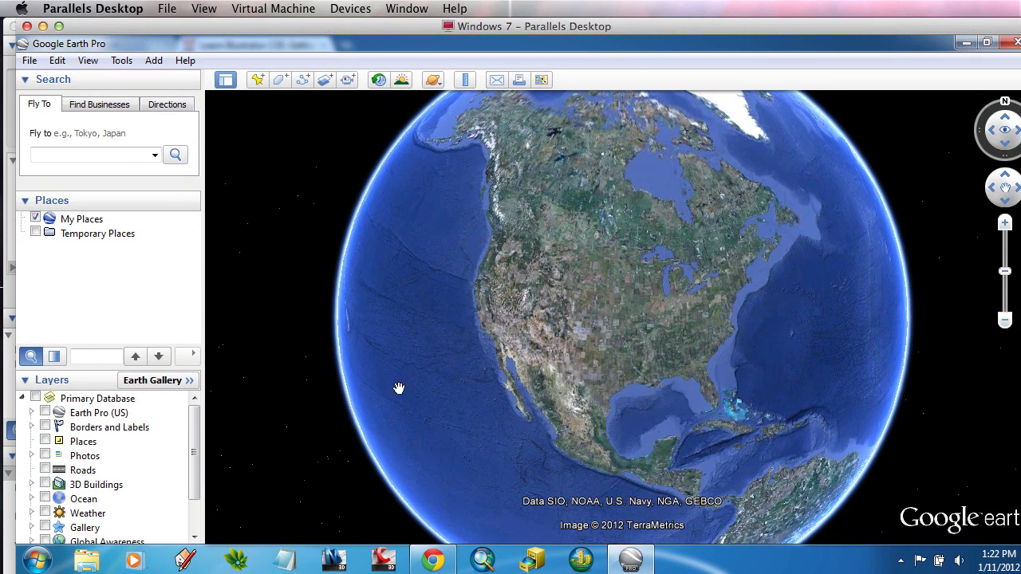
click(34, 399)
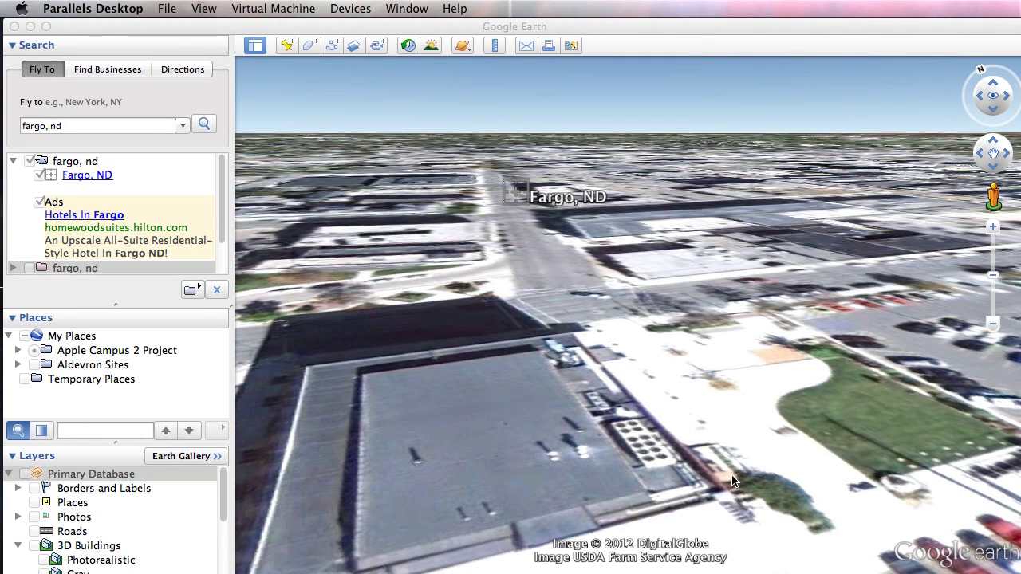
Back in Google Earth on the Mac, reset the tilt to straight down, tilt the view again and reset it to north-up.
click(698, 231)
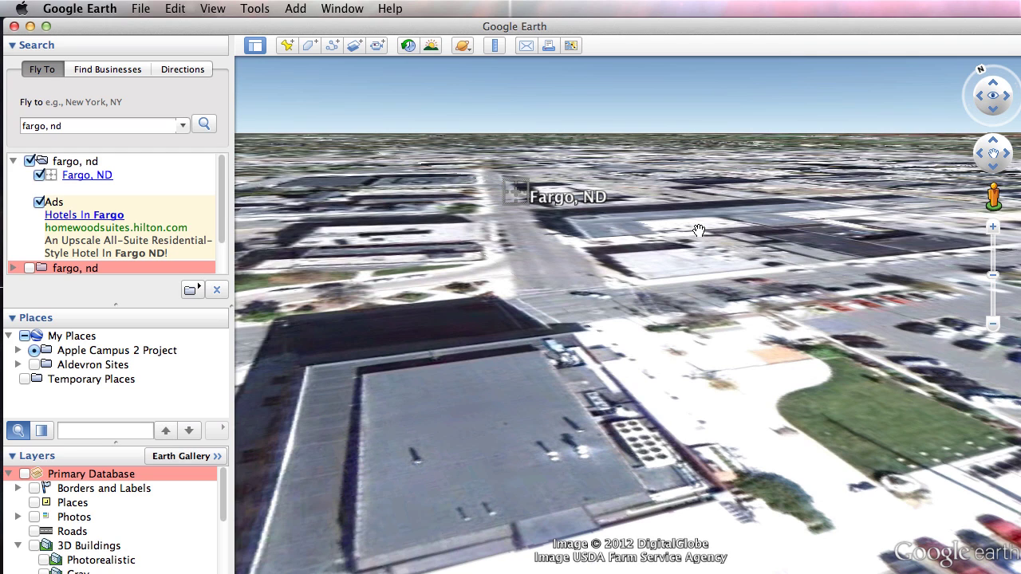
key(u)
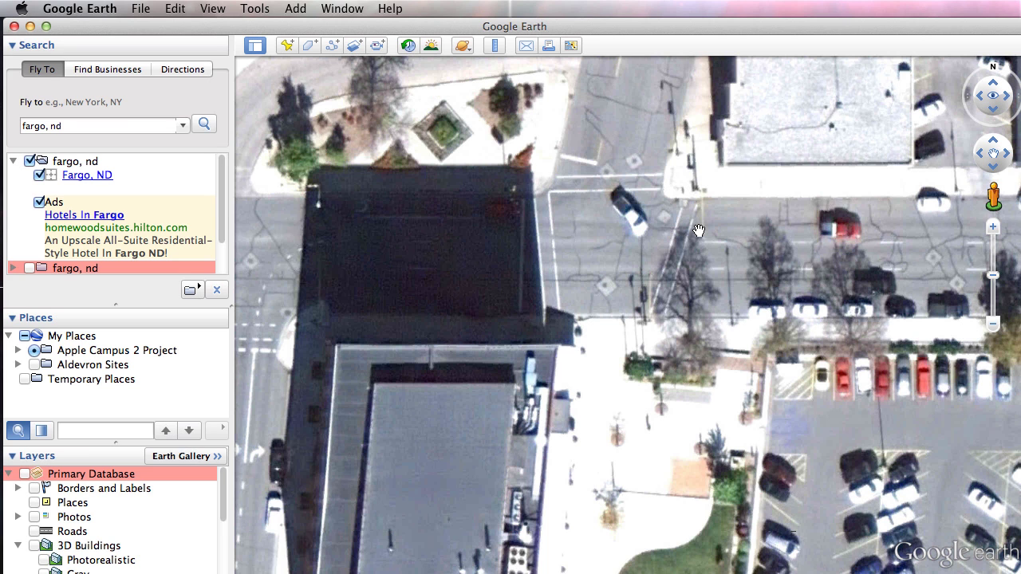
mouse_move(698, 231)
mouse_down()
mouse_move(629, 392)
mouse_move(729, 439)
mouse_move(710, 361)
mouse_up()
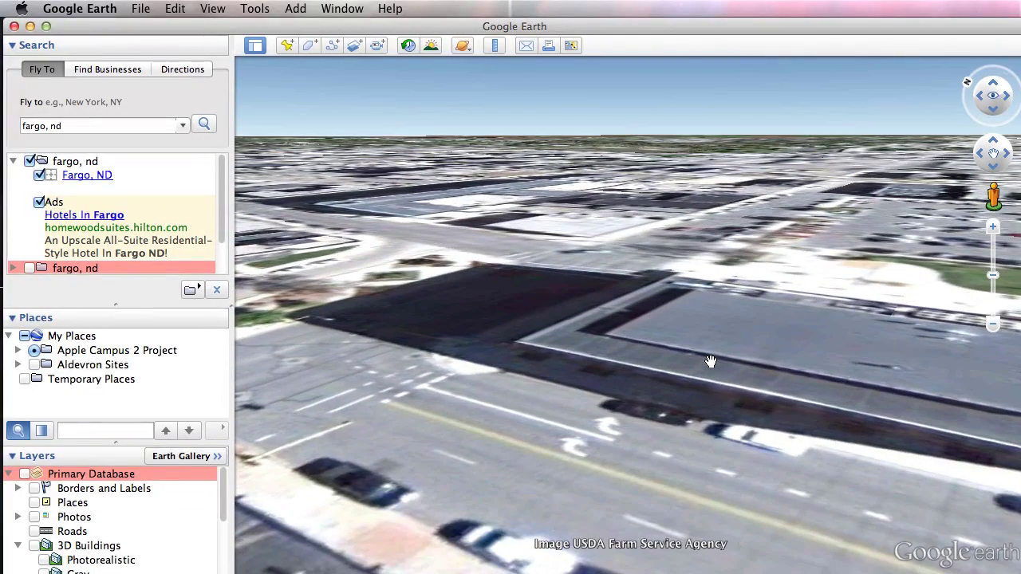
key(r)
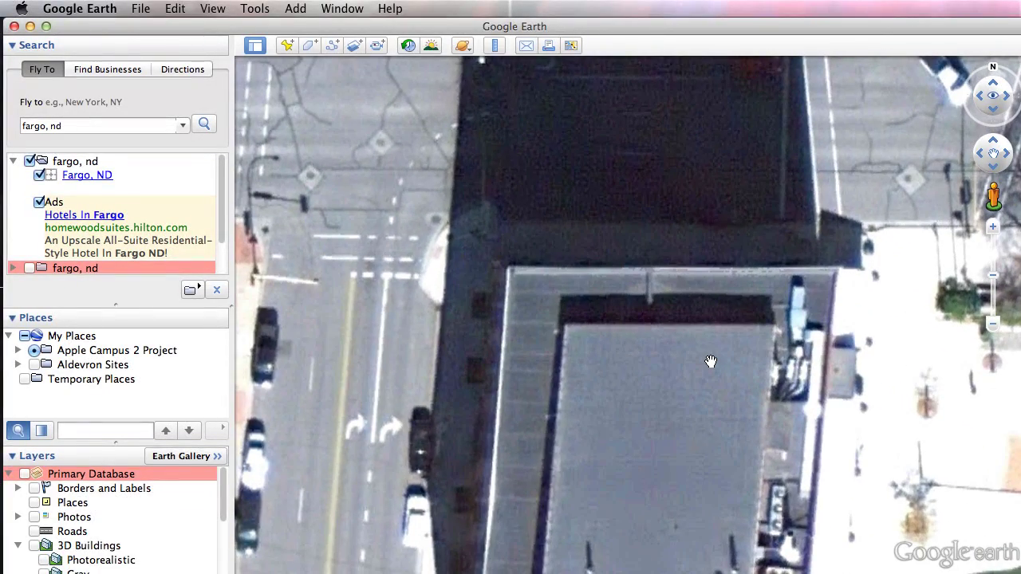
Examine the downtown Fargo blocks at several zoom levels, ending near the Fargo, ND marker.
scroll(710, 361, down, 5)
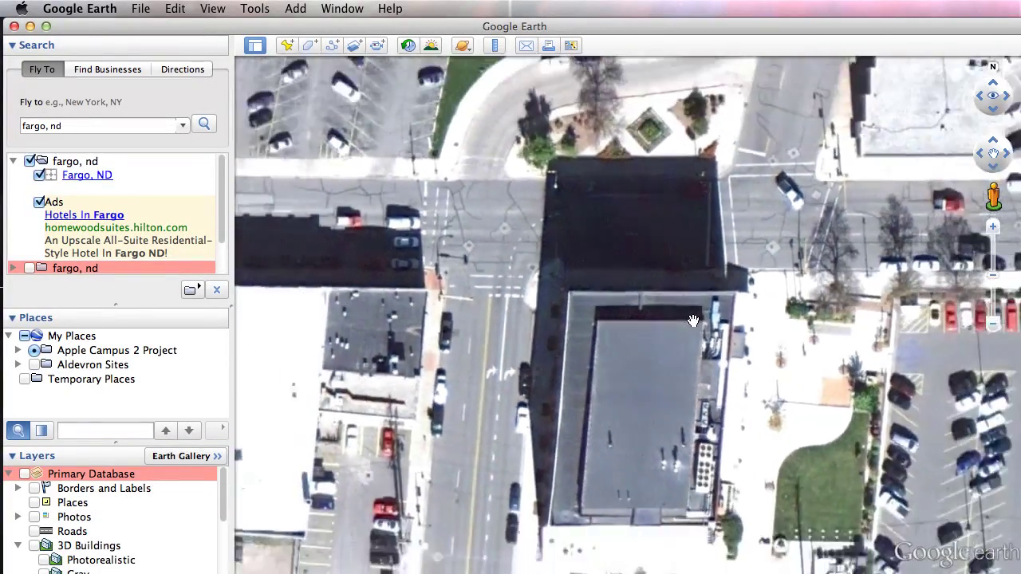
scroll(679, 305, up, 5)
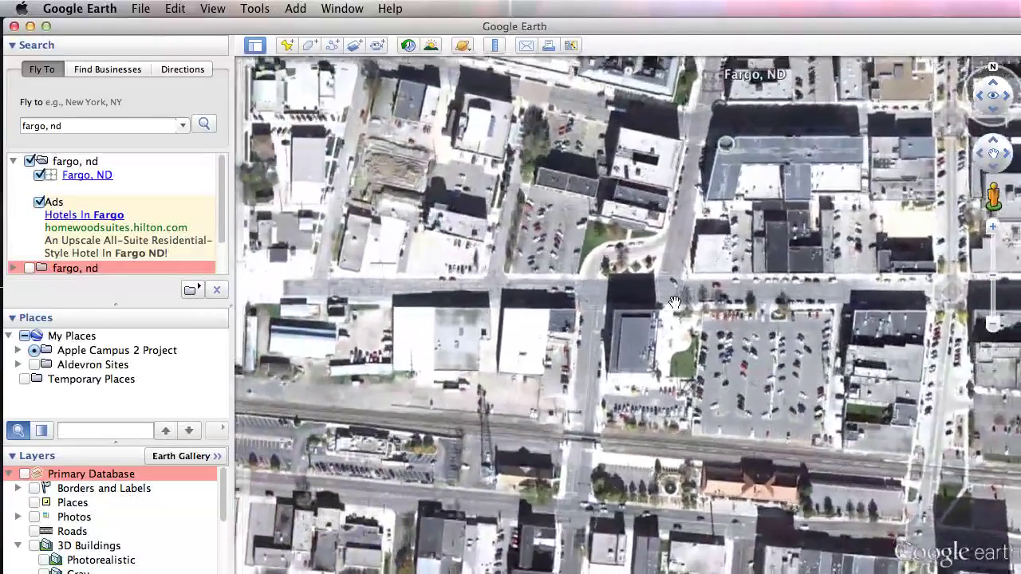
scroll(674, 303, up, 3)
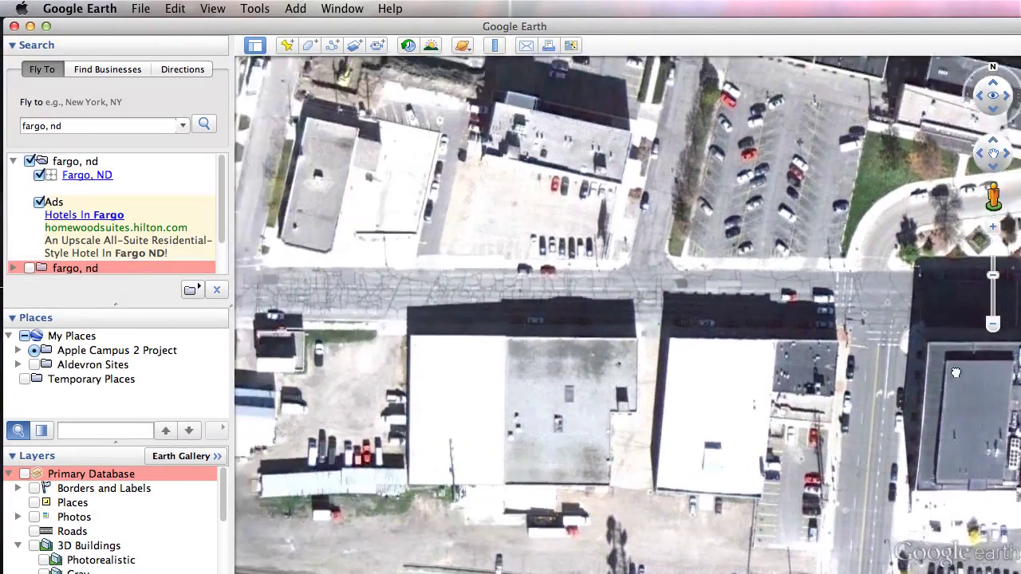
scroll(550, 339, down, 3)
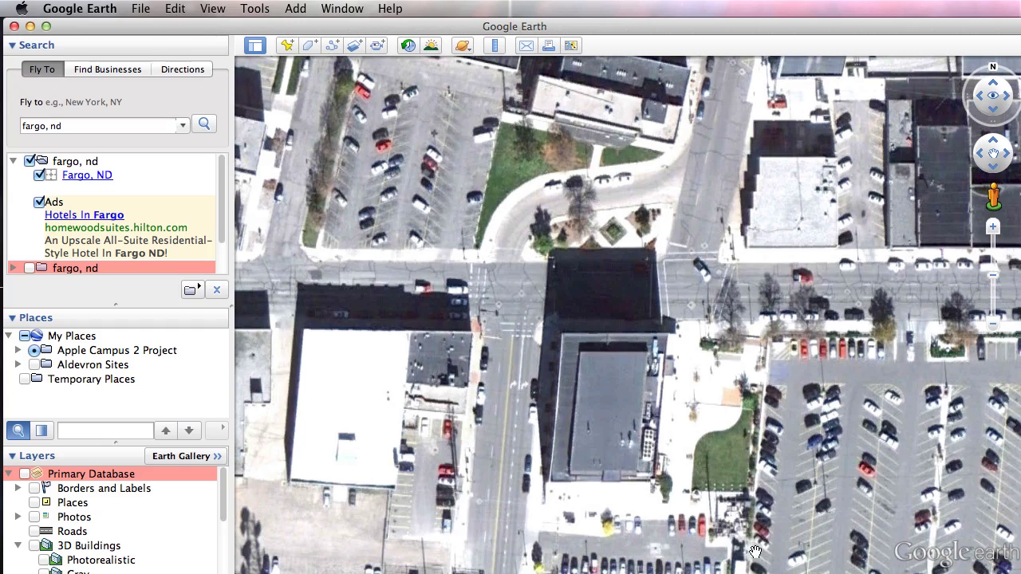
scroll(557, 381, down, 1)
scroll(556, 381, down, 5)
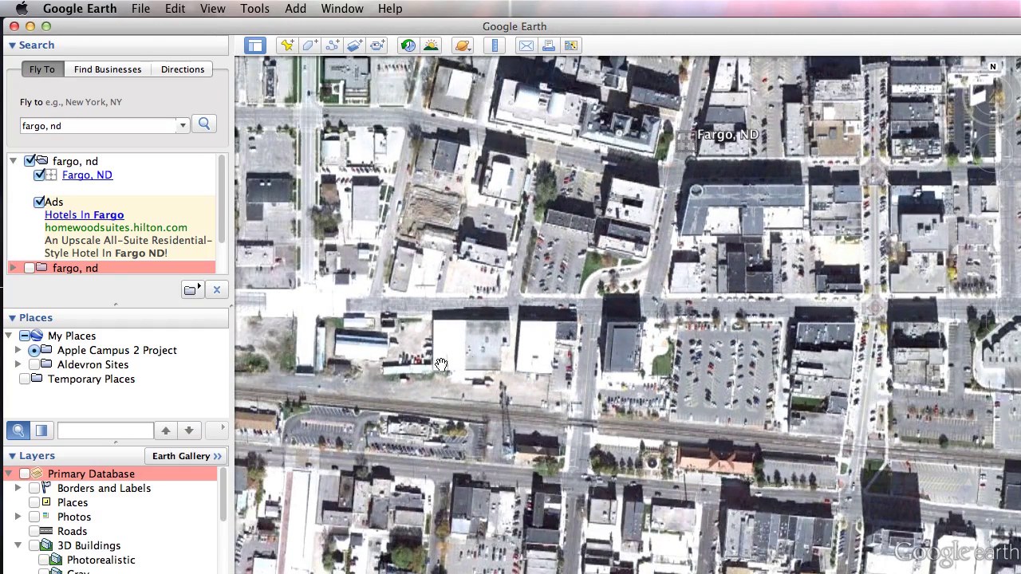
scroll(734, 150, up, 3)
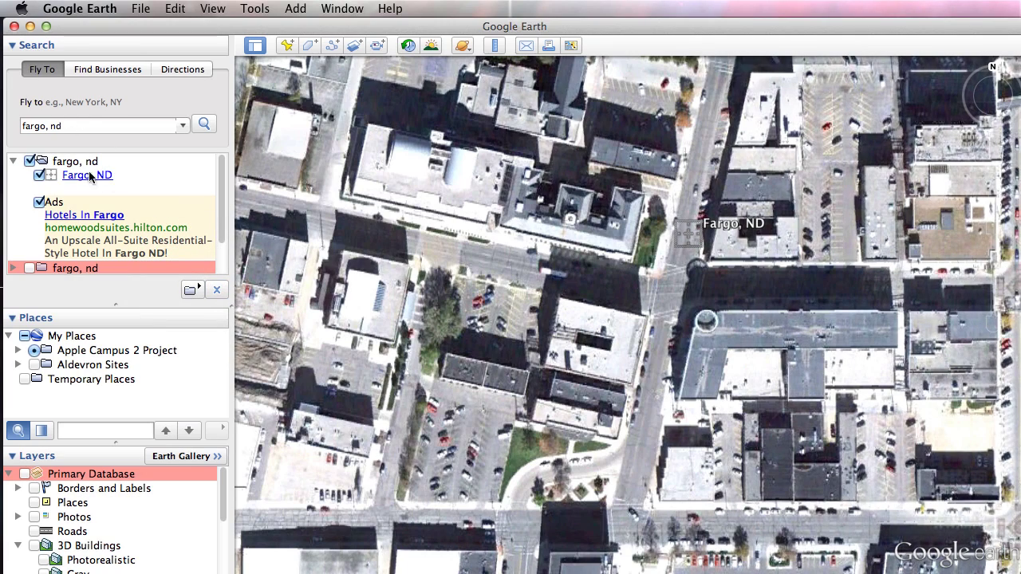
Clear the search results, switch to Google Earth Pro on Windows to fly to "fargo, nd", and return to the Mac version.
click(216, 291)
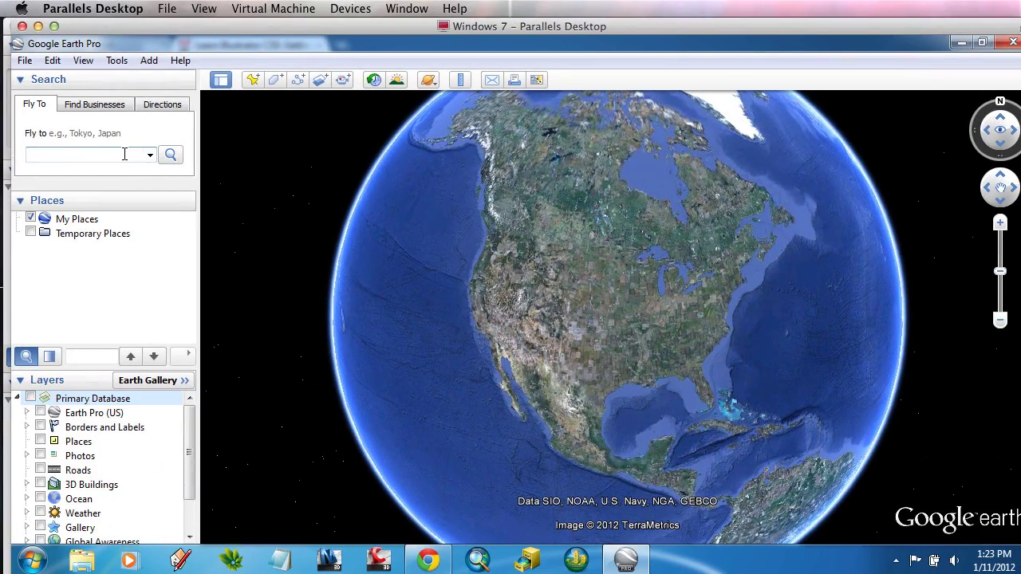
click(124, 154)
text(fargo, nd)
key(Return)
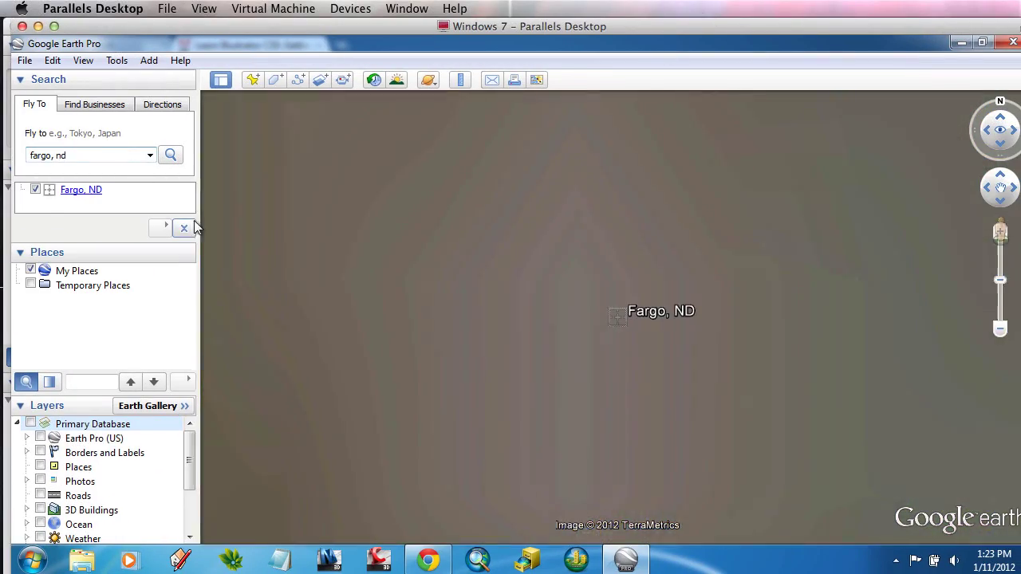
key(cmd+m)
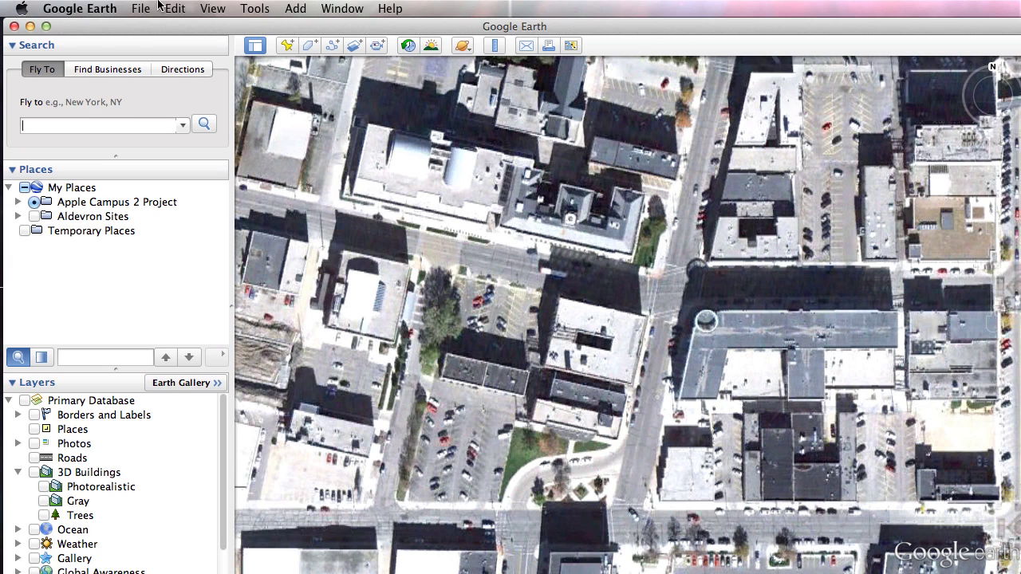
Show the status bar below the map and hide it again.
click(209, 9)
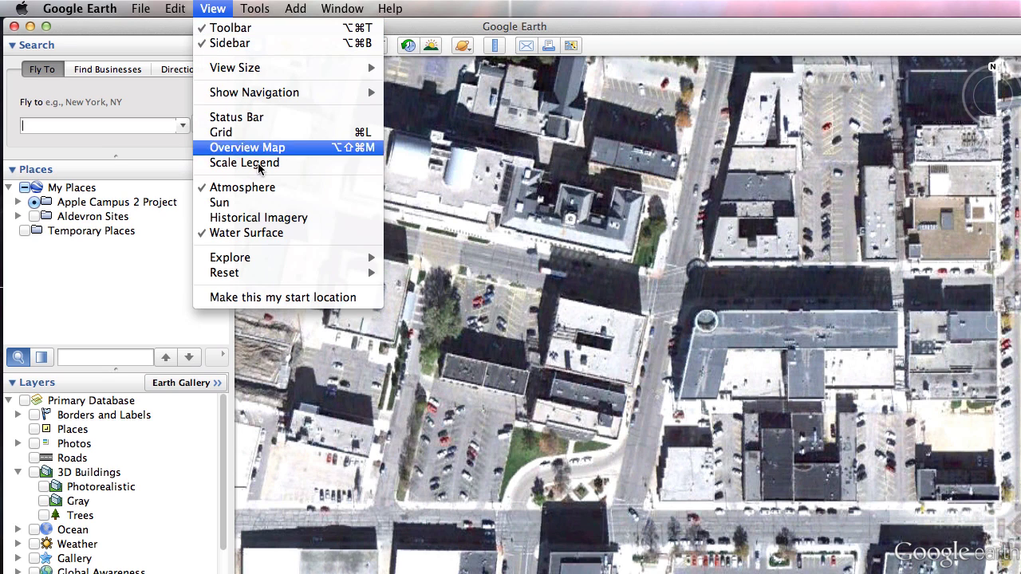
click(267, 118)
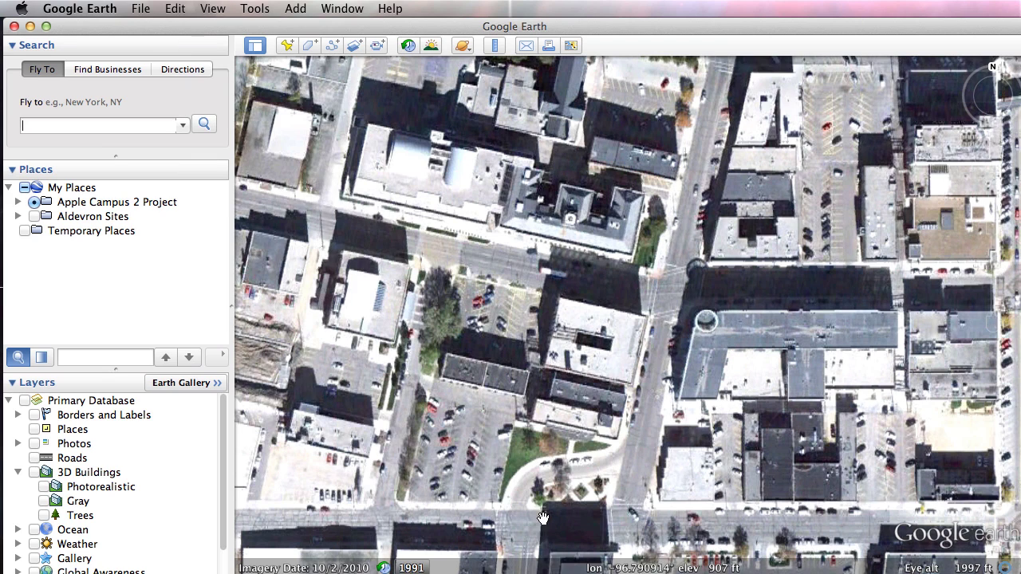
click(213, 8)
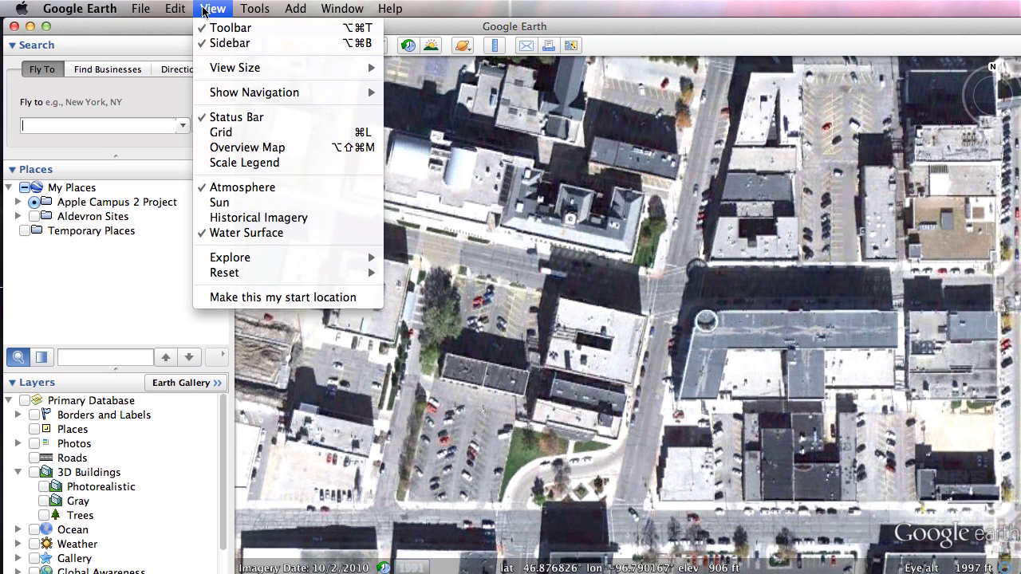
click(237, 118)
Set the on-screen navigation controls to never show and check that the option is selected.
click(223, 8)
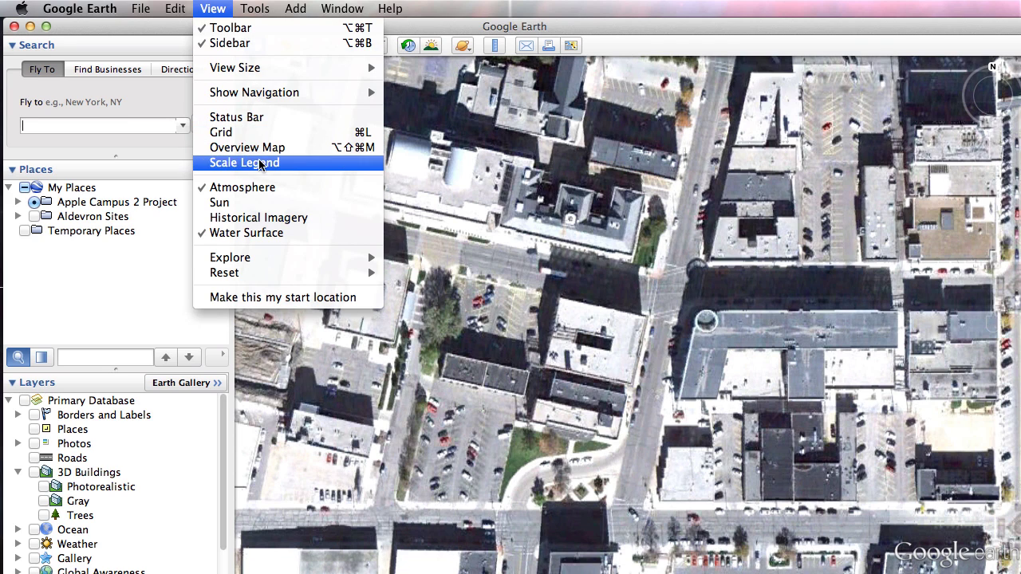
mouse_move(287, 93)
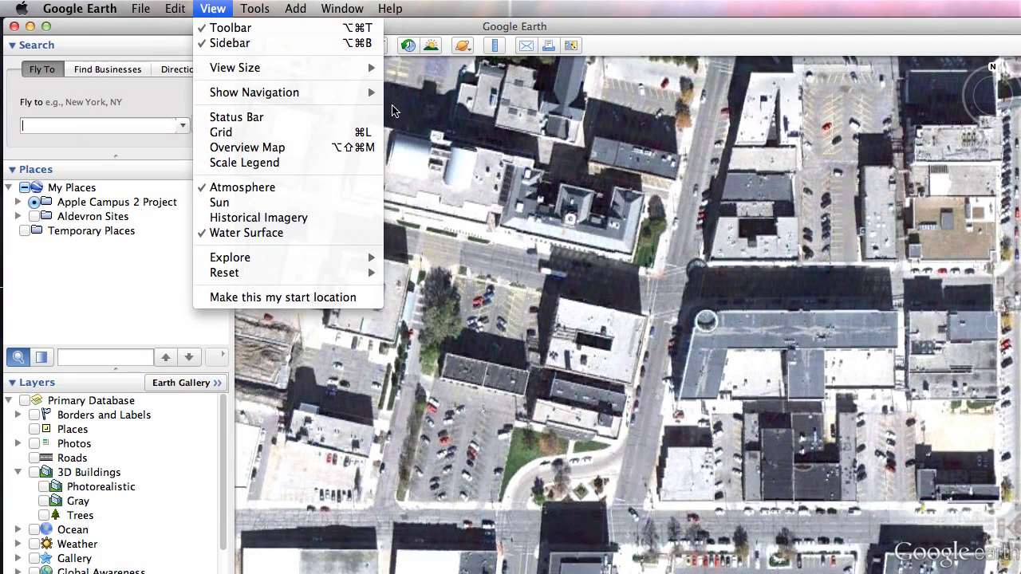
mouse_move(365, 94)
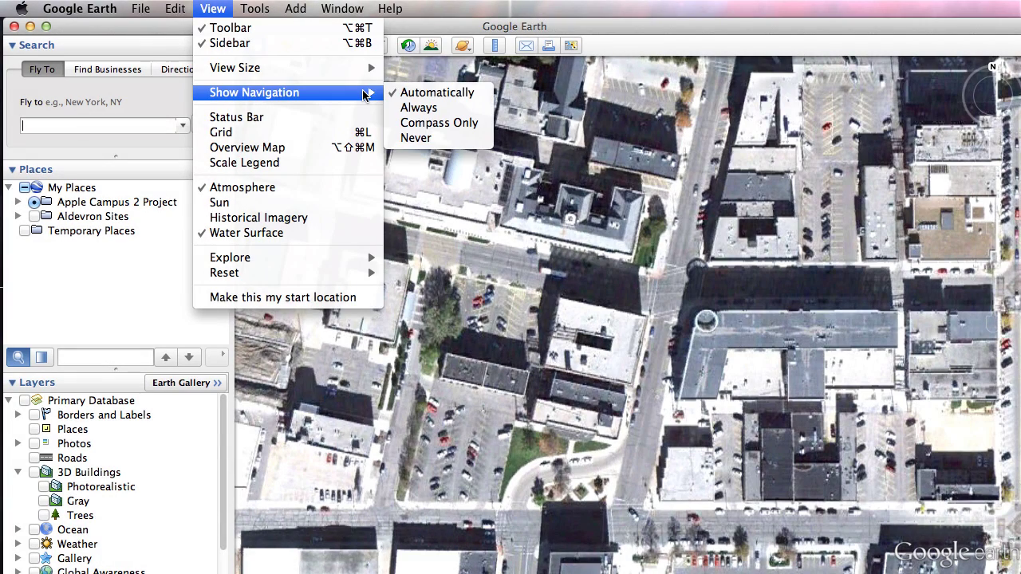
click(418, 141)
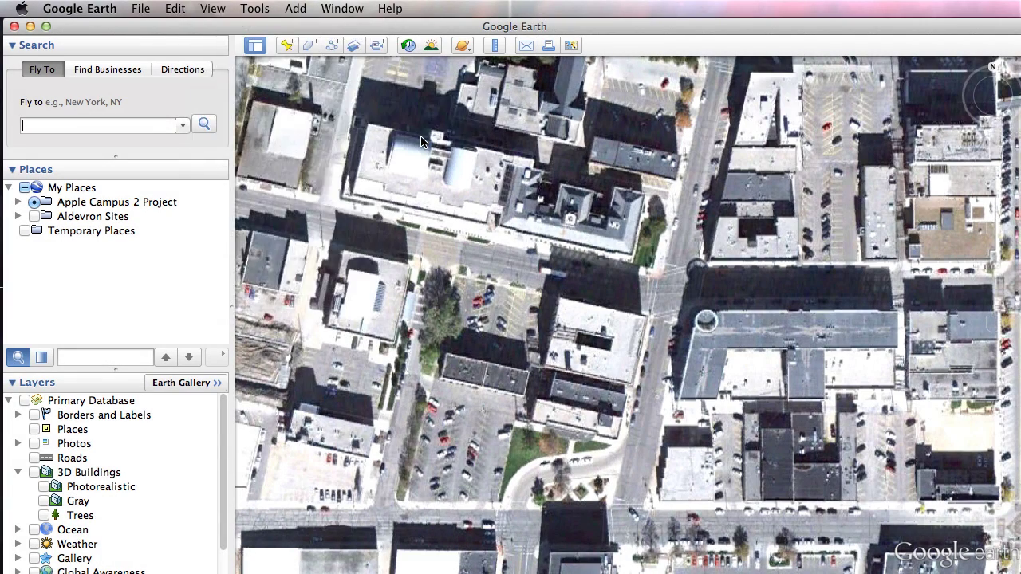
click(214, 8)
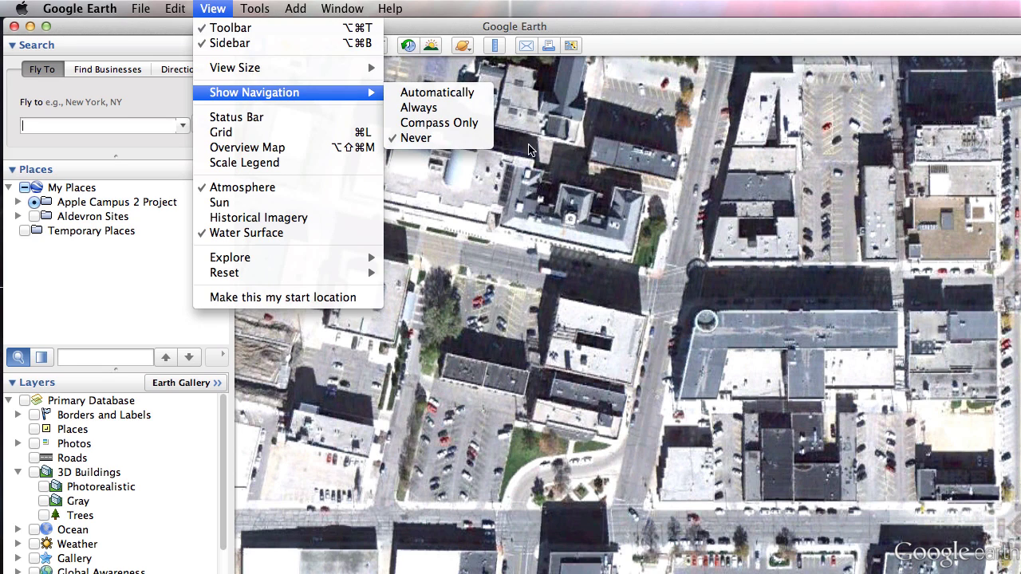
click(600, 153)
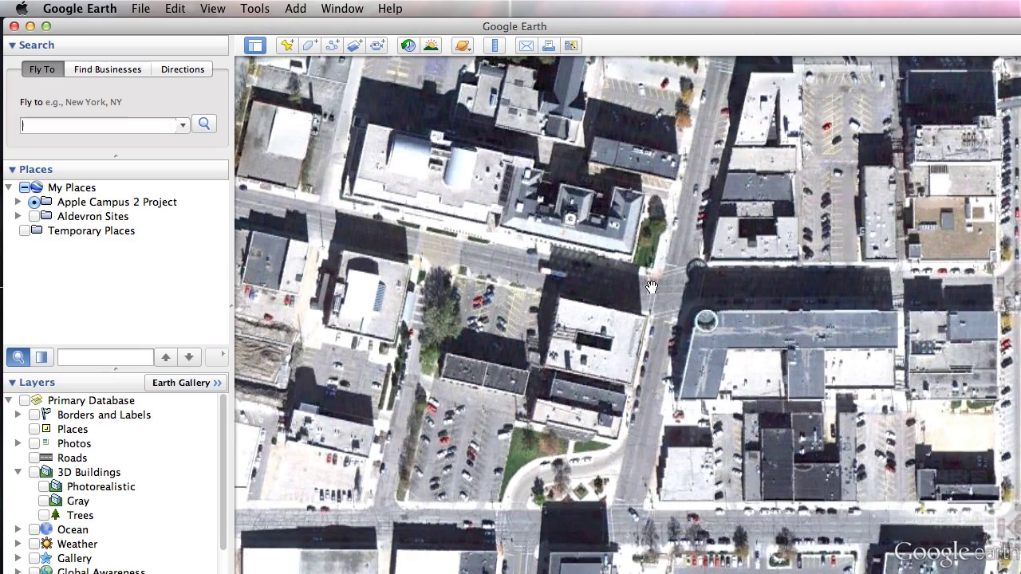
Examine the blocks west of downtown Fargo at several zoom levels, ending on the flat-roofed white building beside the large parking lot.
scroll(651, 288, down, 5)
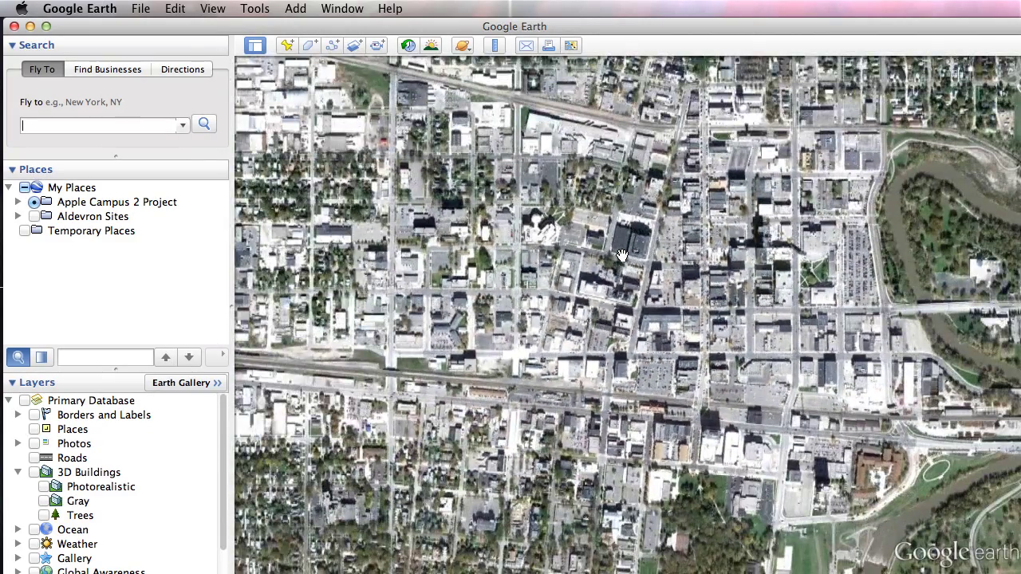
drag(621, 256, 654, 288)
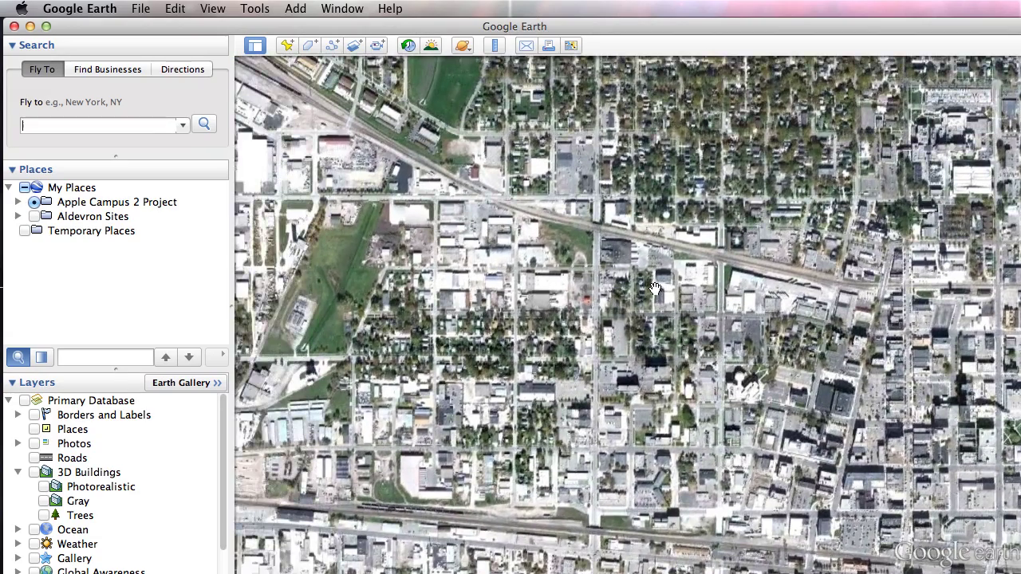
scroll(654, 289, up, 5)
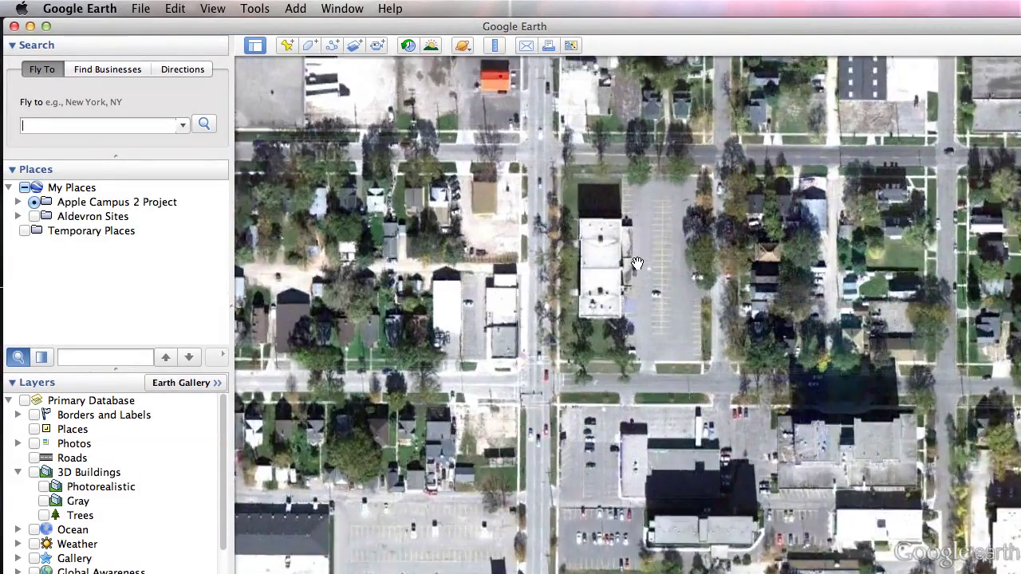
scroll(637, 263, up, 3)
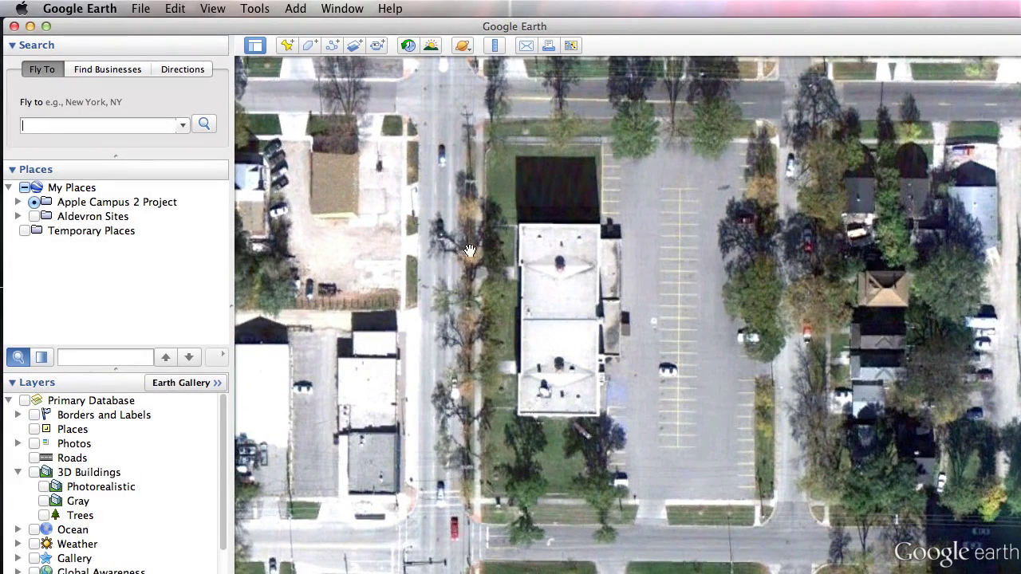
scroll(647, 319, down, 3)
scroll(657, 281, down, 5)
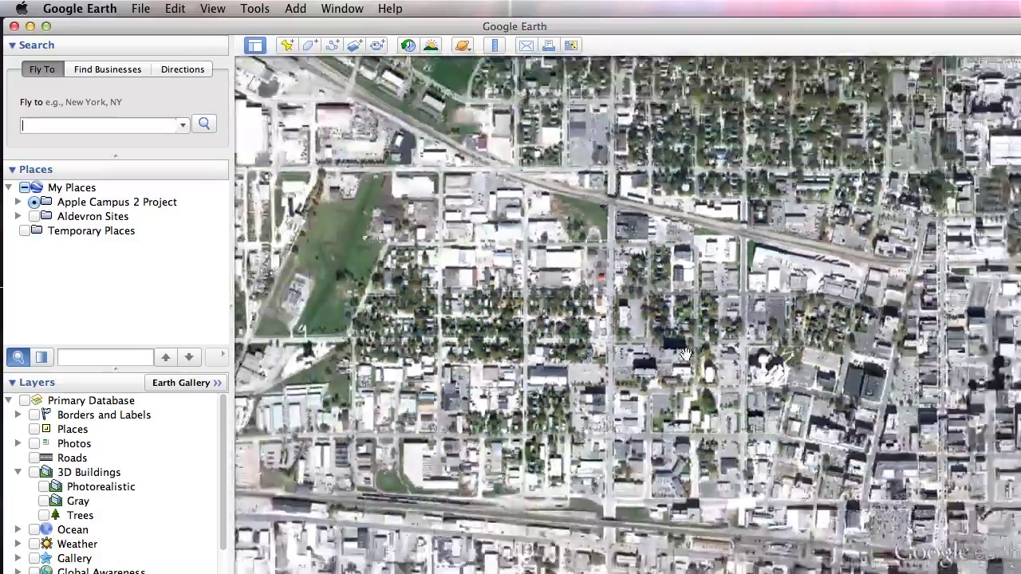
scroll(599, 256, up, 5)
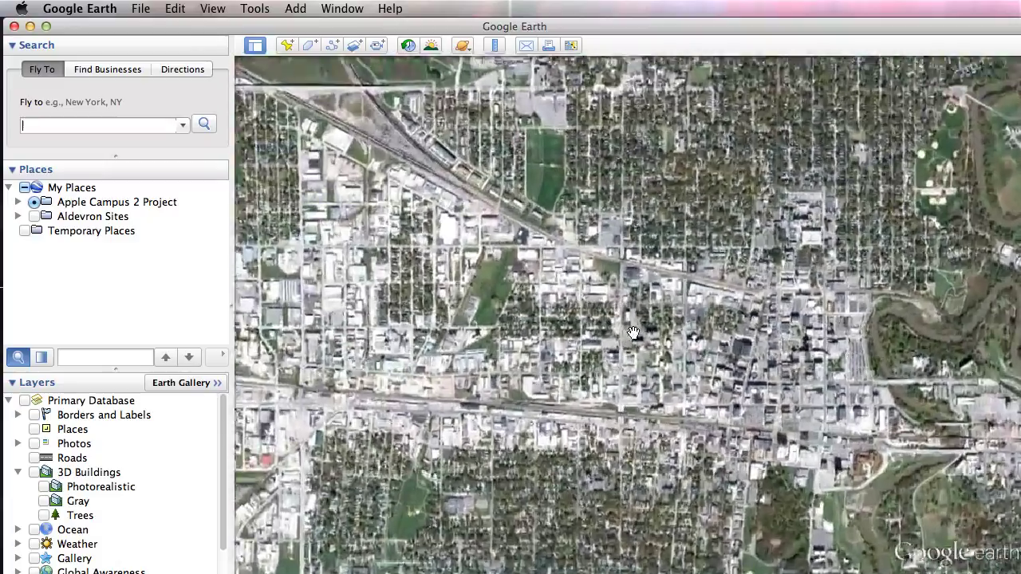
scroll(639, 329, up, 5)
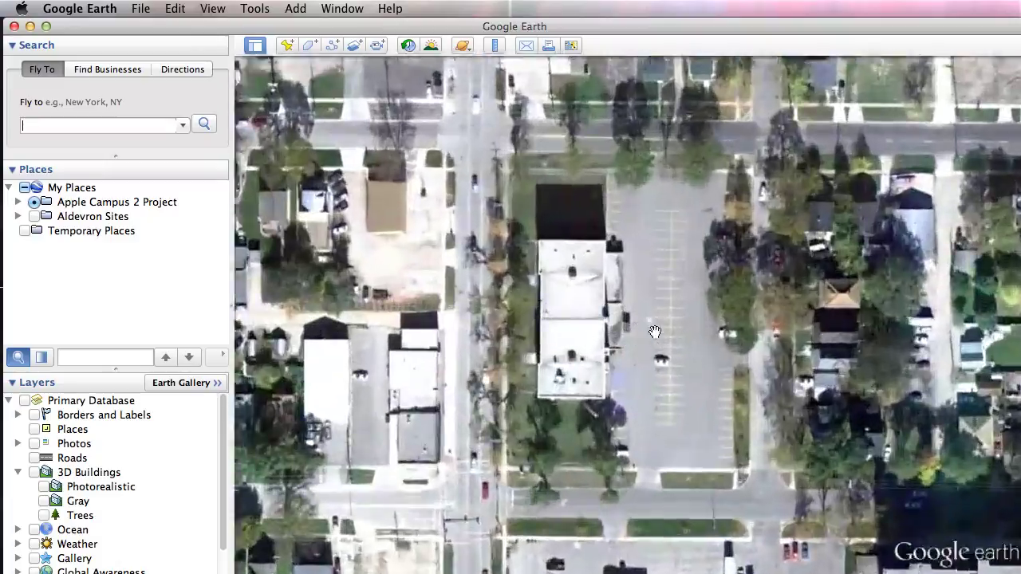
scroll(656, 321, up, 2)
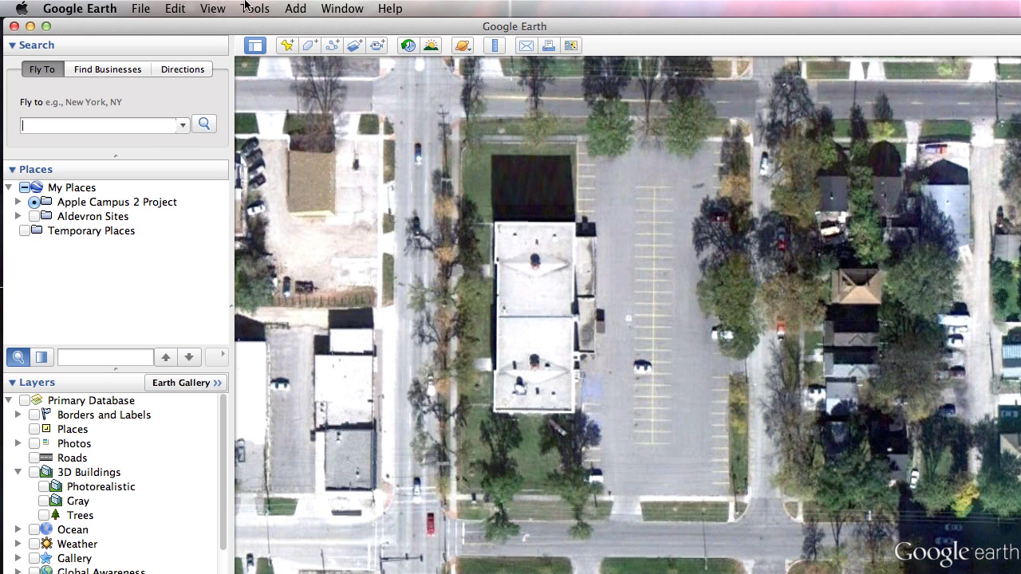
Review the Save options on the Mac, and switch to Google Earth Pro on Windows to open the Save Image resolution choices.
click(179, 8)
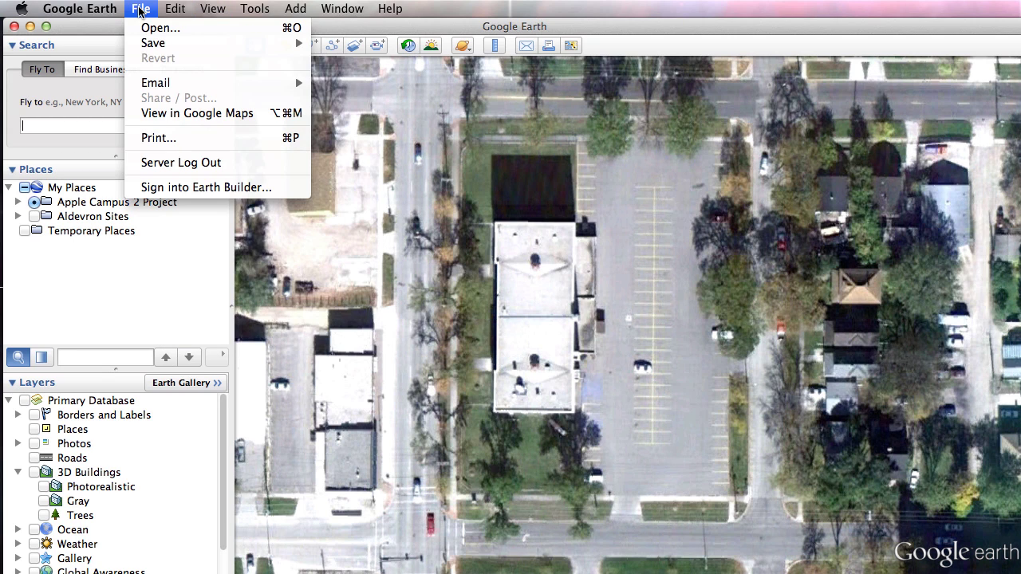
mouse_move(166, 43)
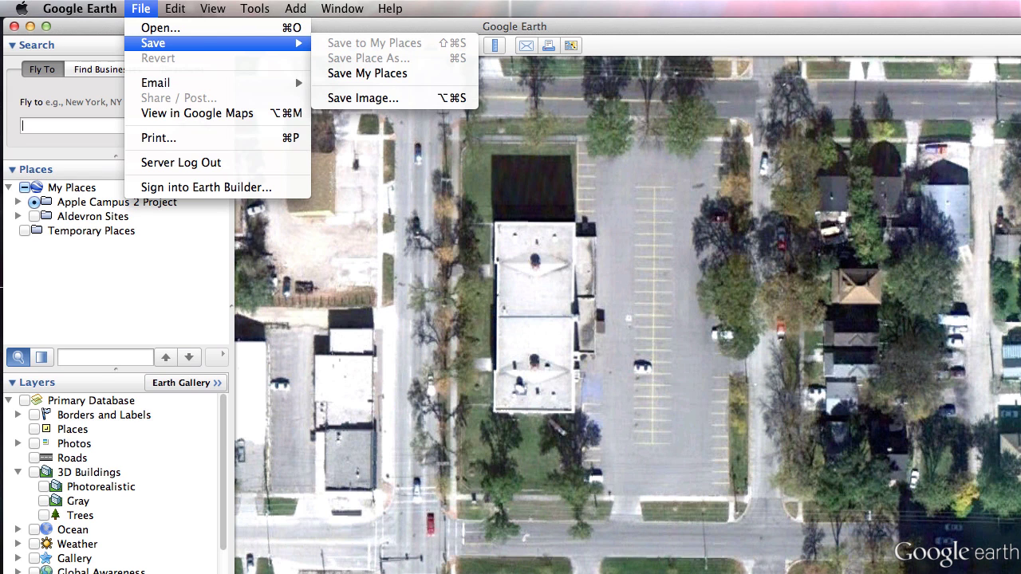
key(super+Tab)
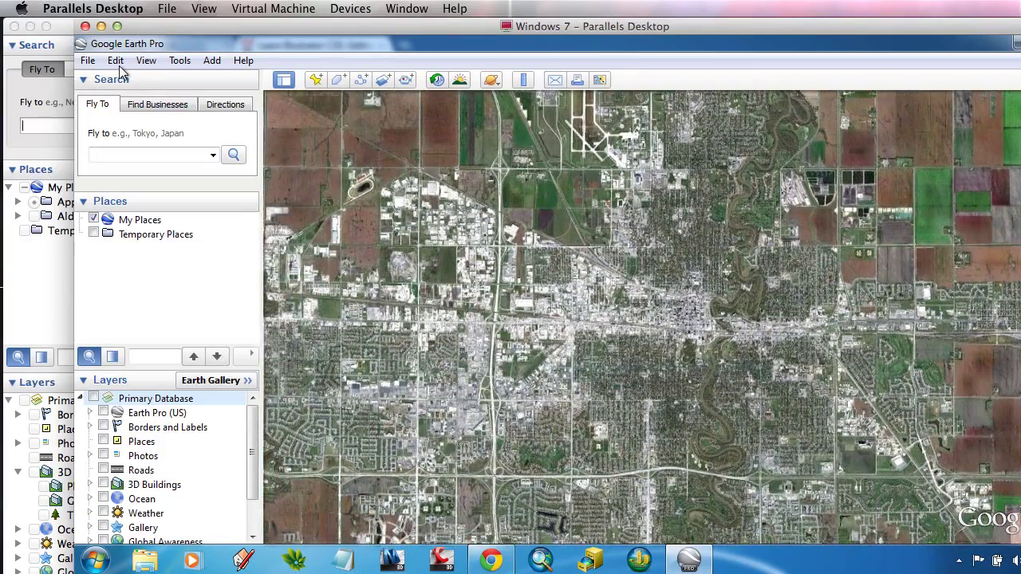
click(115, 60)
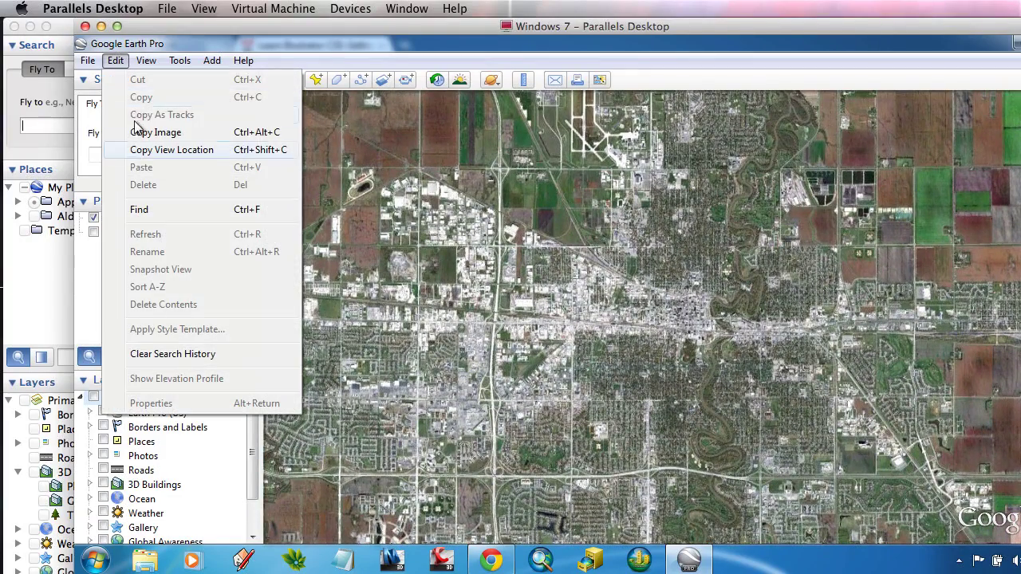
mouse_move(88, 62)
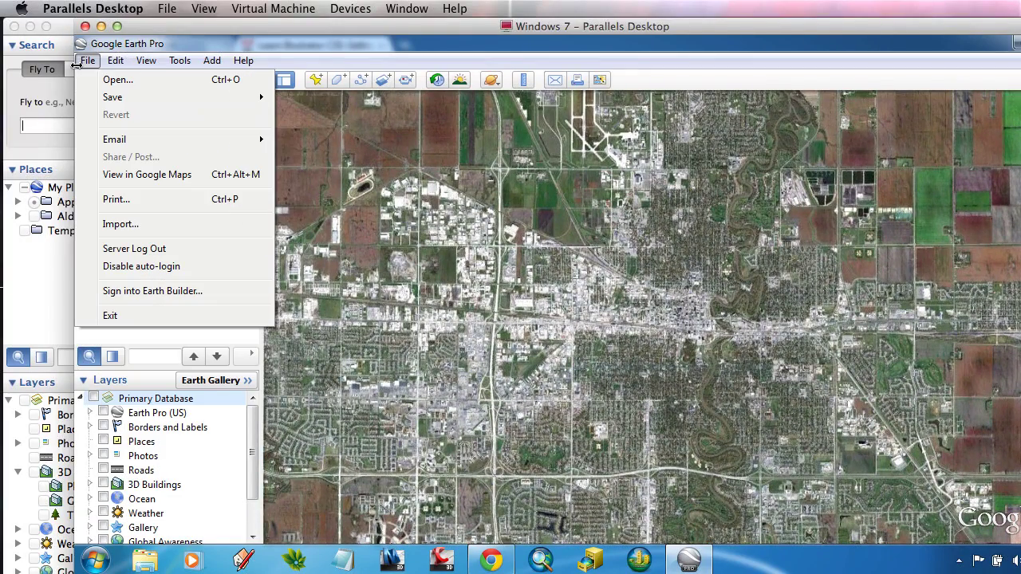
mouse_move(151, 101)
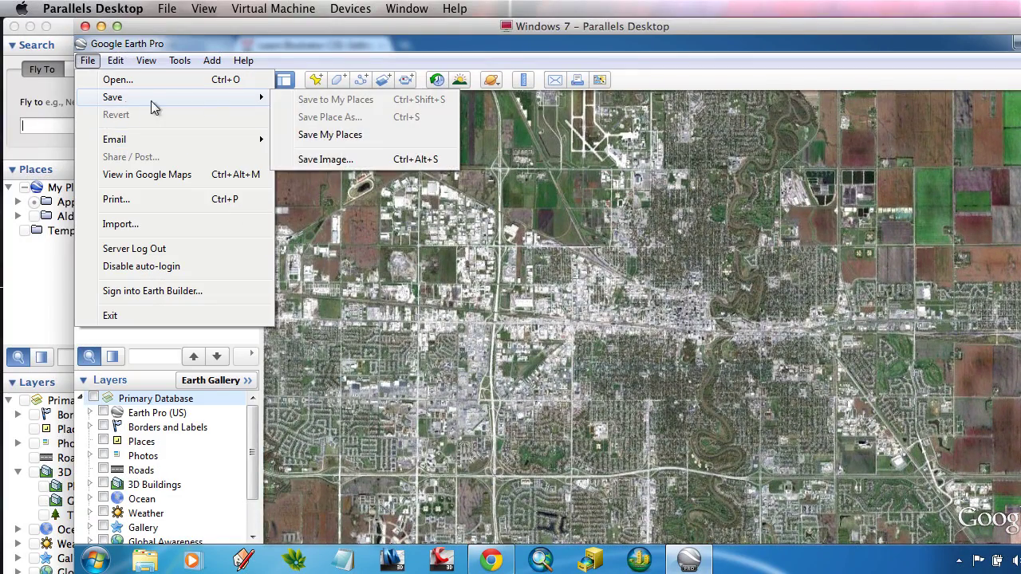
click(371, 156)
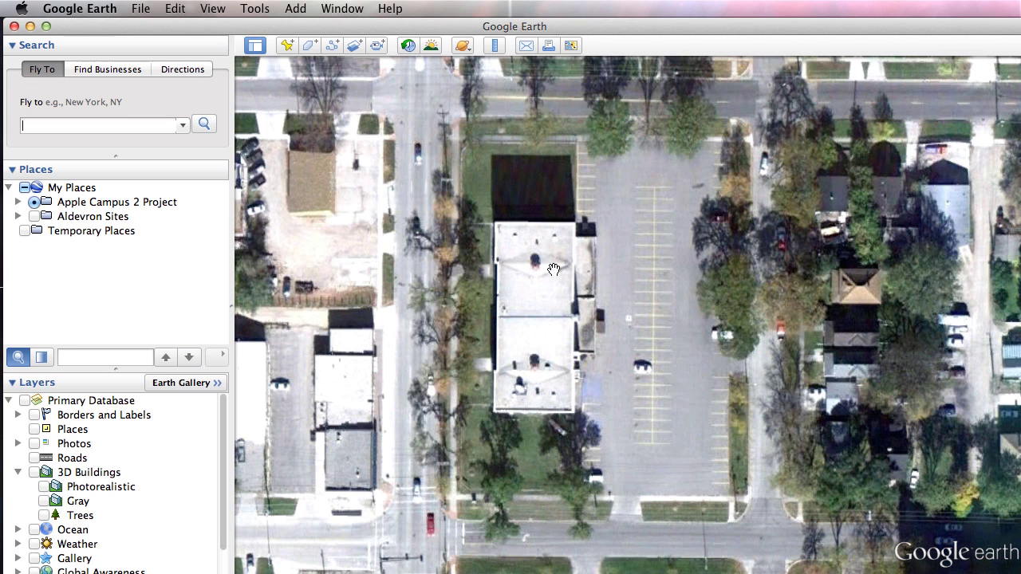
Back in Google Earth on the Mac, examine the white building's roof corner up close and return to the whole lot.
scroll(553, 272, up, 5)
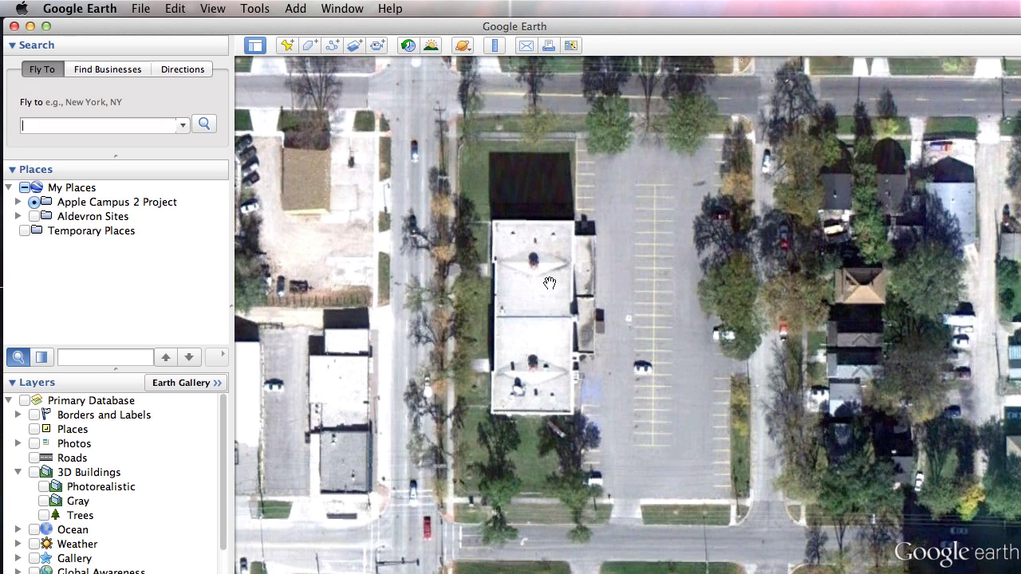
scroll(555, 284, up, 5)
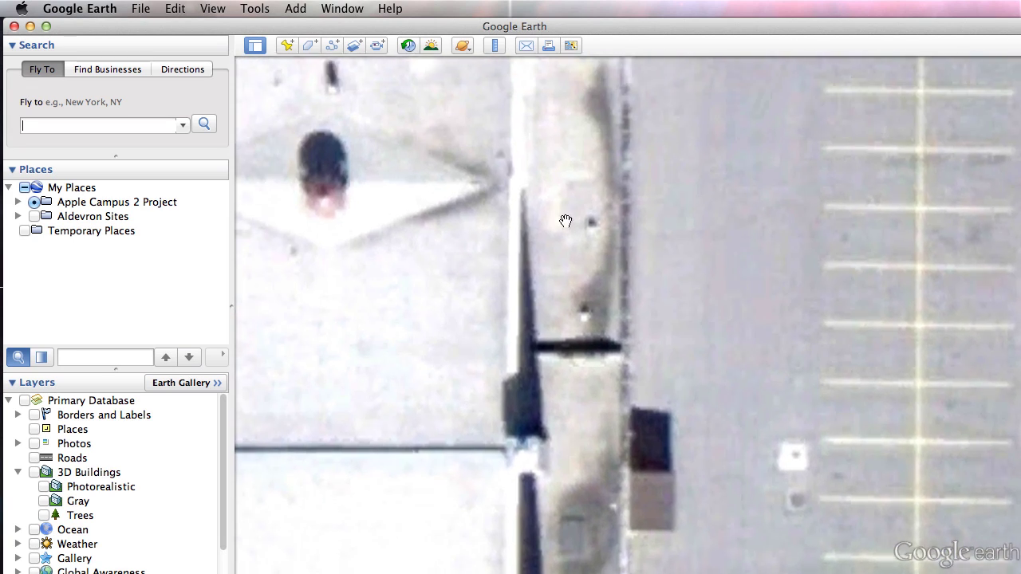
scroll(650, 281, up, 3)
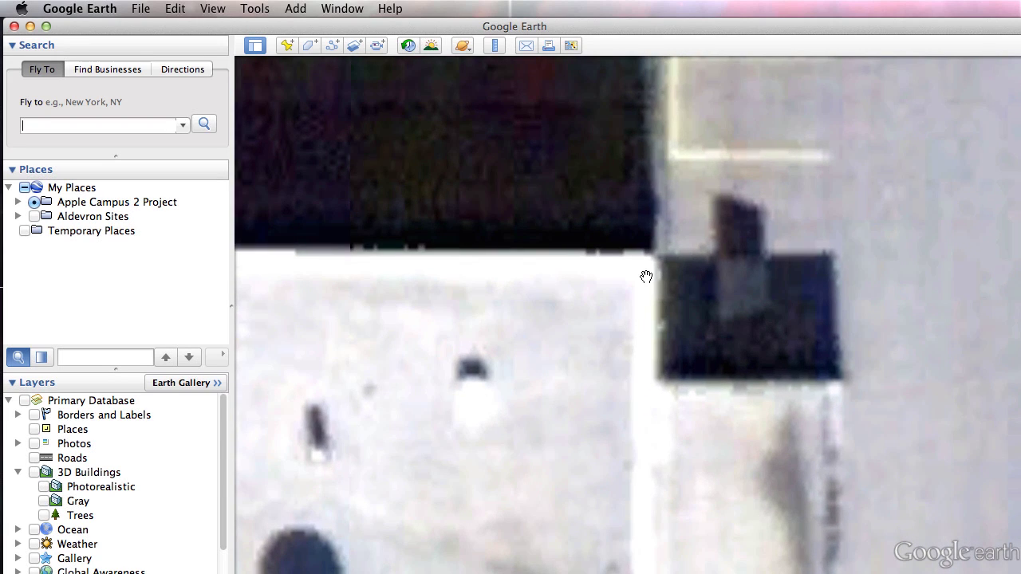
scroll(646, 276, up, 3)
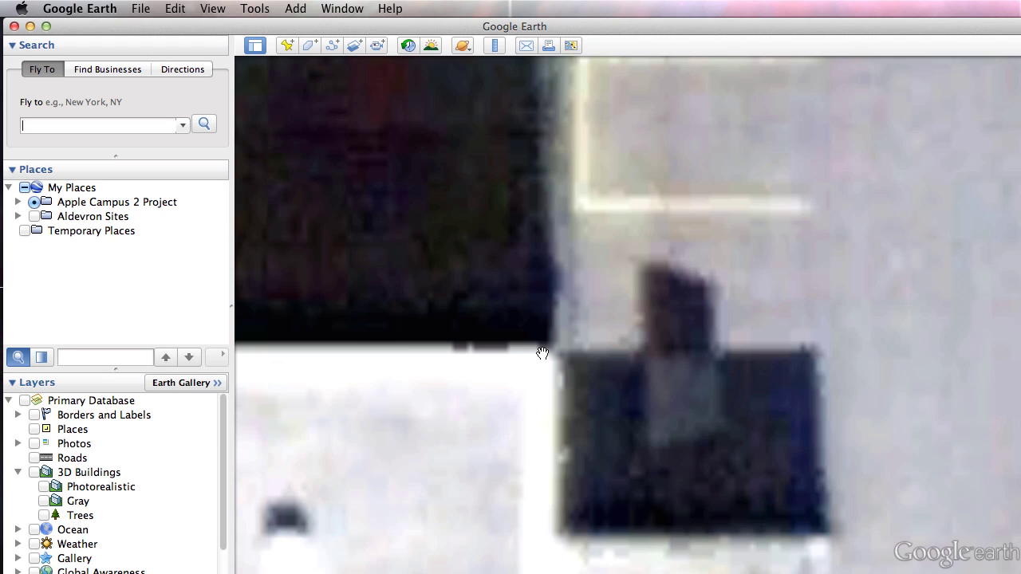
scroll(627, 322, up, 2)
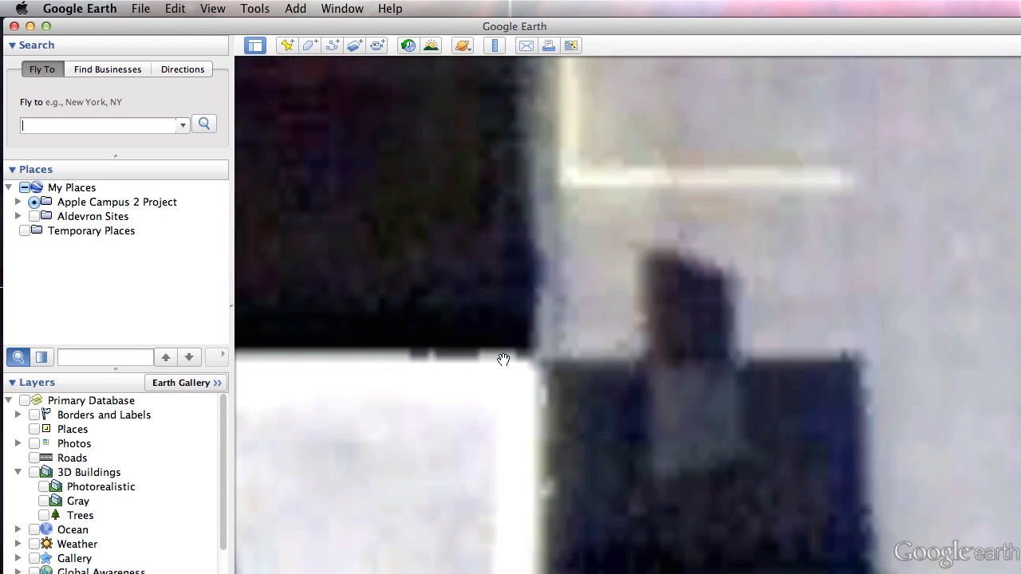
scroll(510, 357, down, 5)
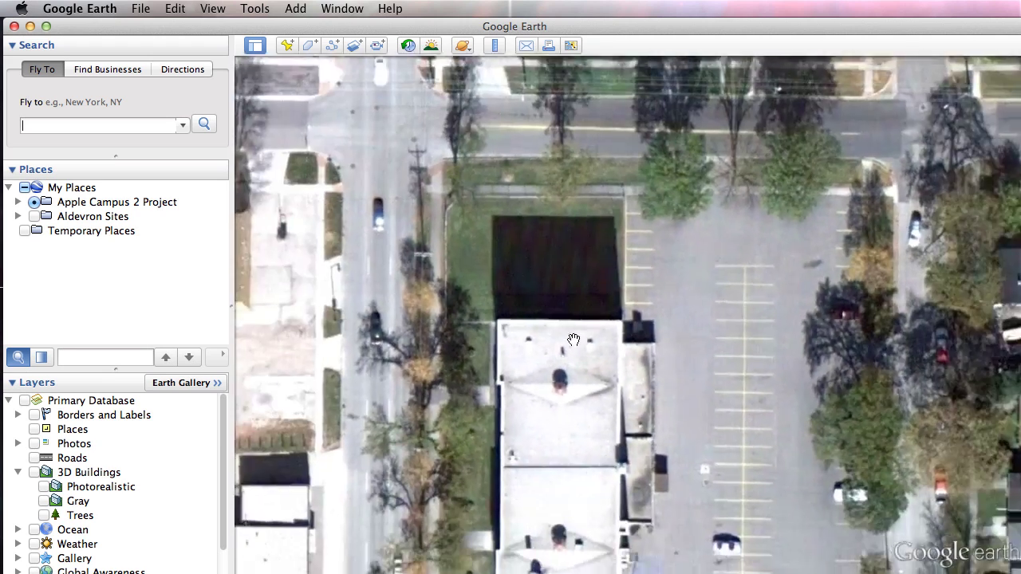
scroll(573, 339, down, 2)
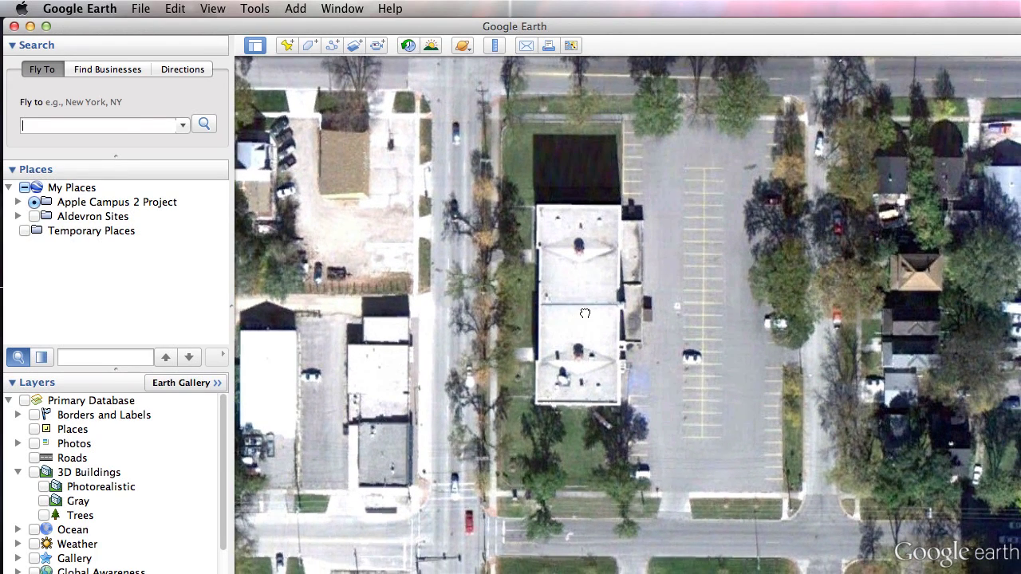
drag(584, 314, 553, 327)
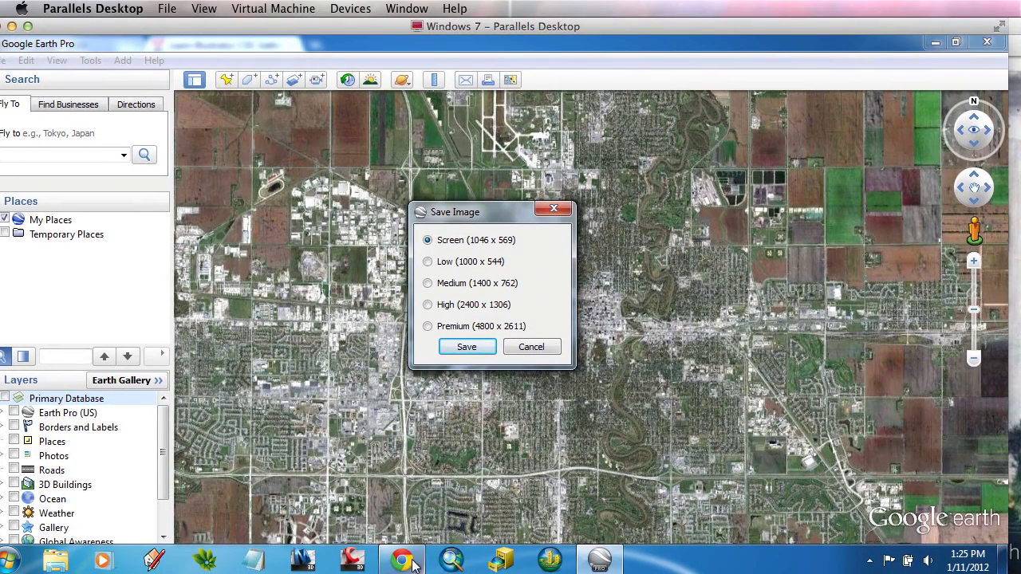
Close the Illustrator tutorial tab in Chrome on Windows, view the Class Notes screenshot links, and return to Google Earth on the Mac.
click(401, 561)
click(106, 46)
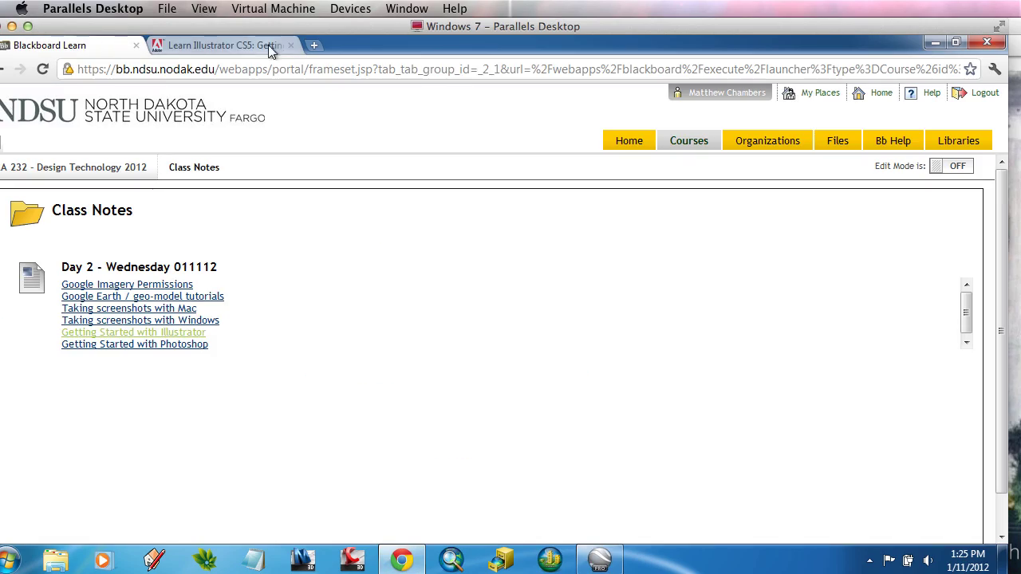
click(292, 46)
drag(295, 45, 363, 45)
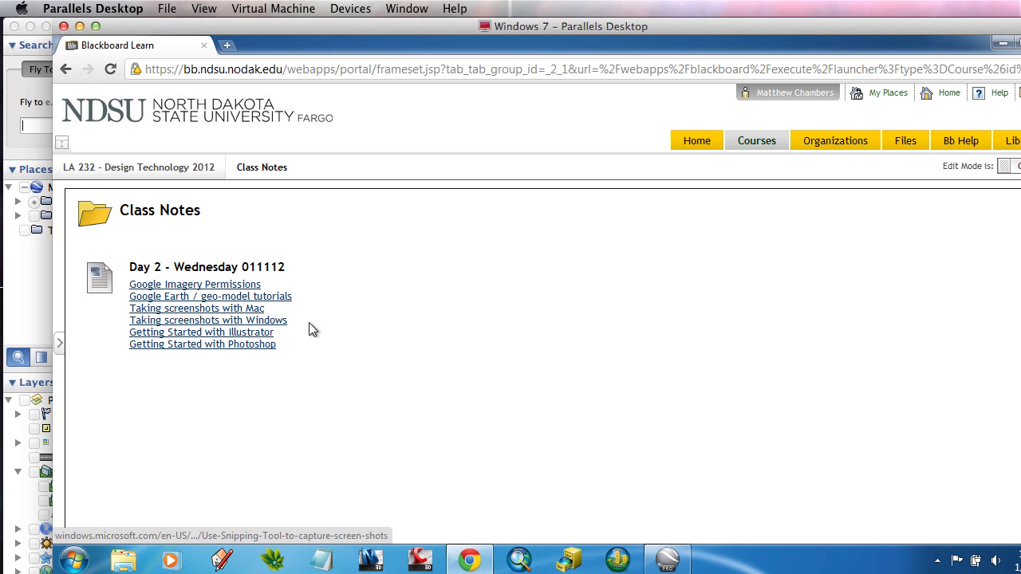
drag(547, 29, 619, 36)
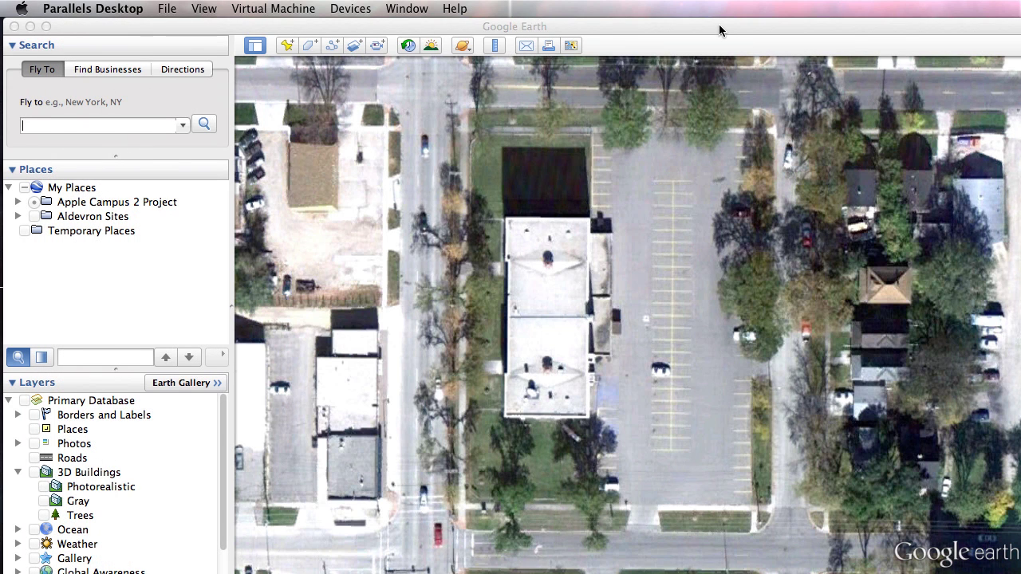
click(719, 30)
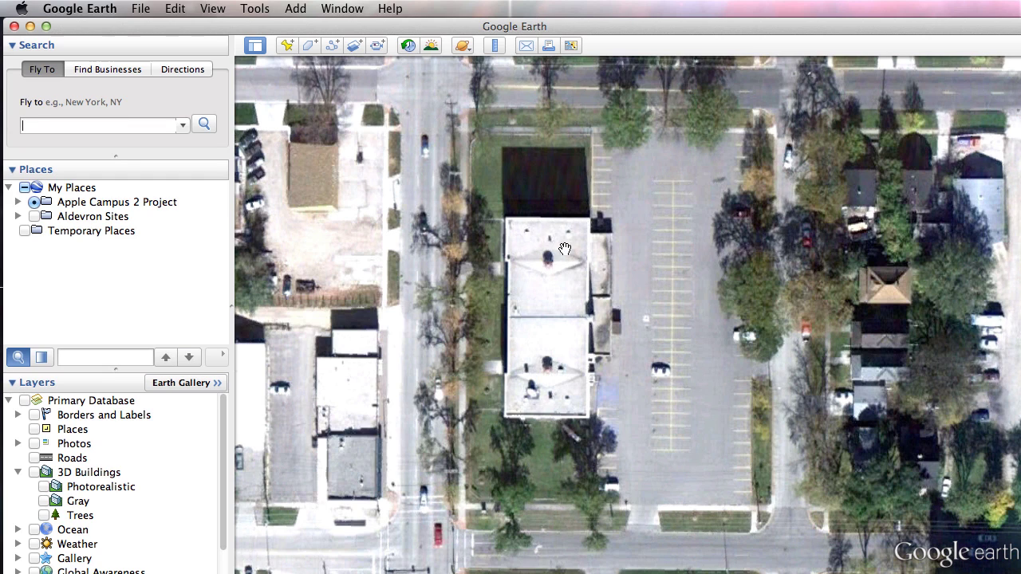
Capture a screenshot of the map area around the street intersection at the building lot's northwest corner.
drag(556, 284, 702, 323)
scroll(734, 329, up, 3)
scroll(753, 333, up, 3)
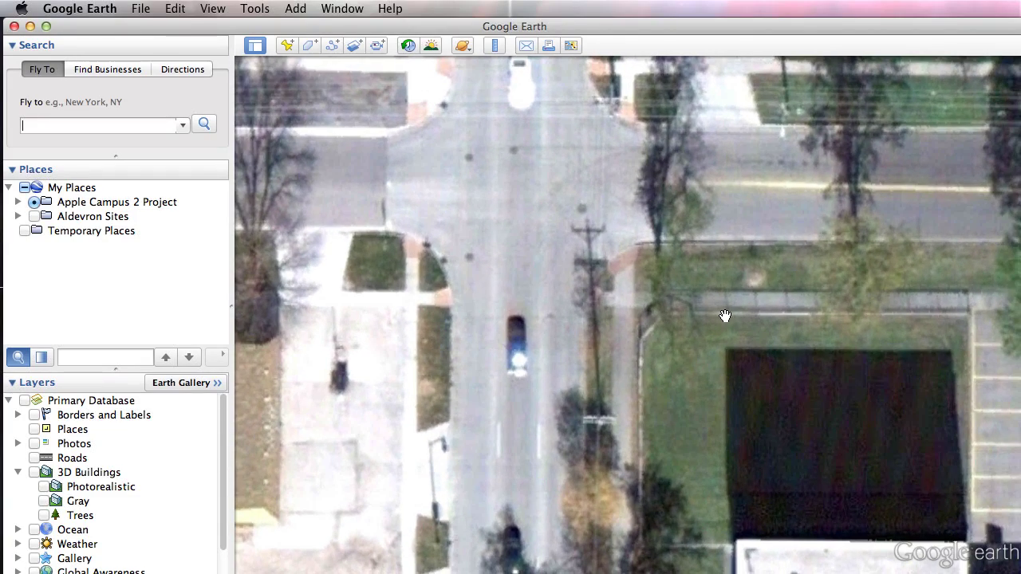
key(super+shift+4)
drag(247, 64, 1011, 528)
Capture adjoining screenshots of the parking lot's north end along the street and of the lot beside the building's east side.
drag(945, 422, 333, 454)
key(super+shift+4)
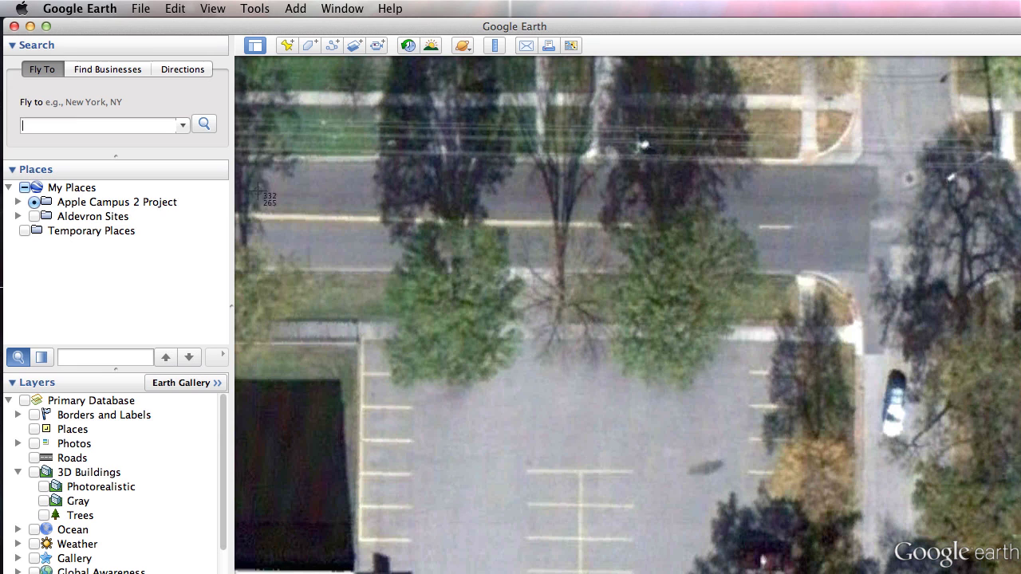
drag(247, 67, 1006, 533)
drag(529, 493, 535, 104)
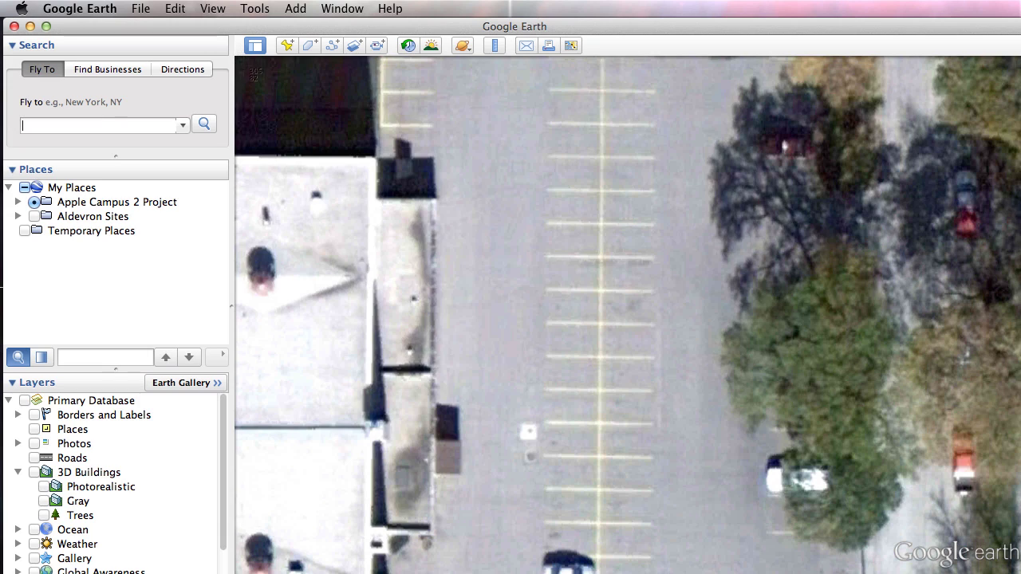
drag(243, 64, 1009, 536)
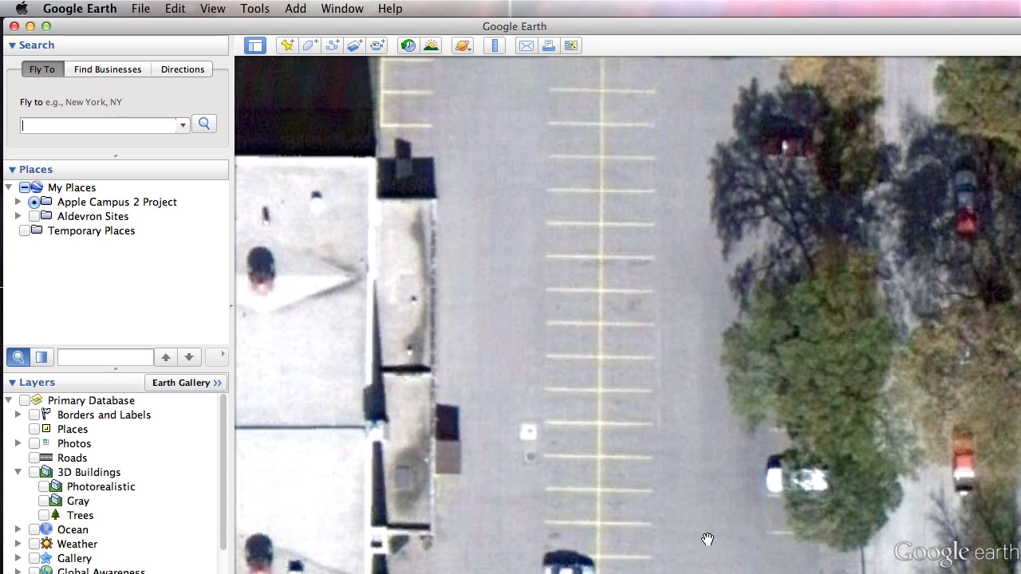
Examine the parking lot's south end, the building and the surrounding blocks at close and wide zoom levels.
drag(707, 540, 734, 221)
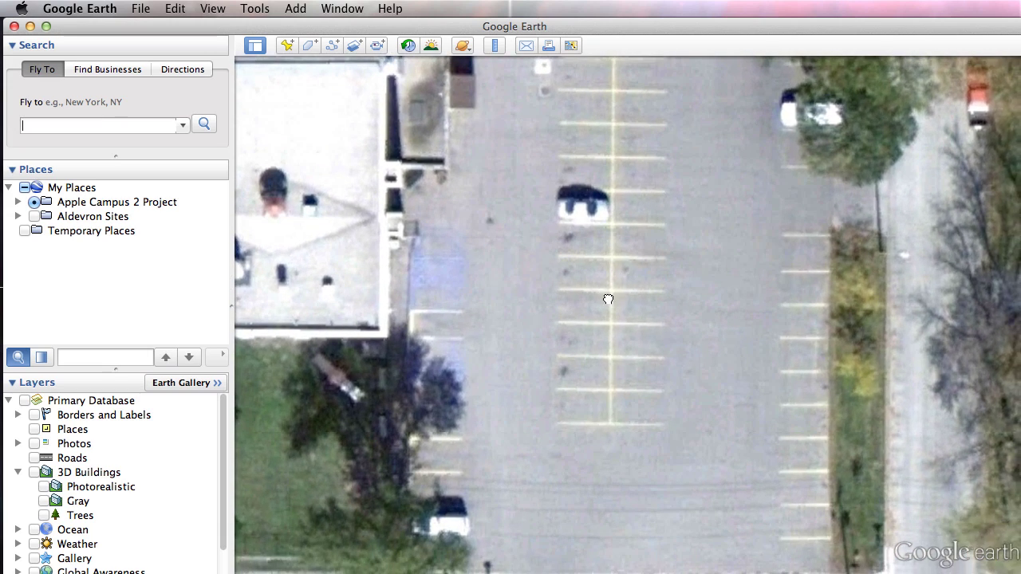
scroll(485, 236, down, 5)
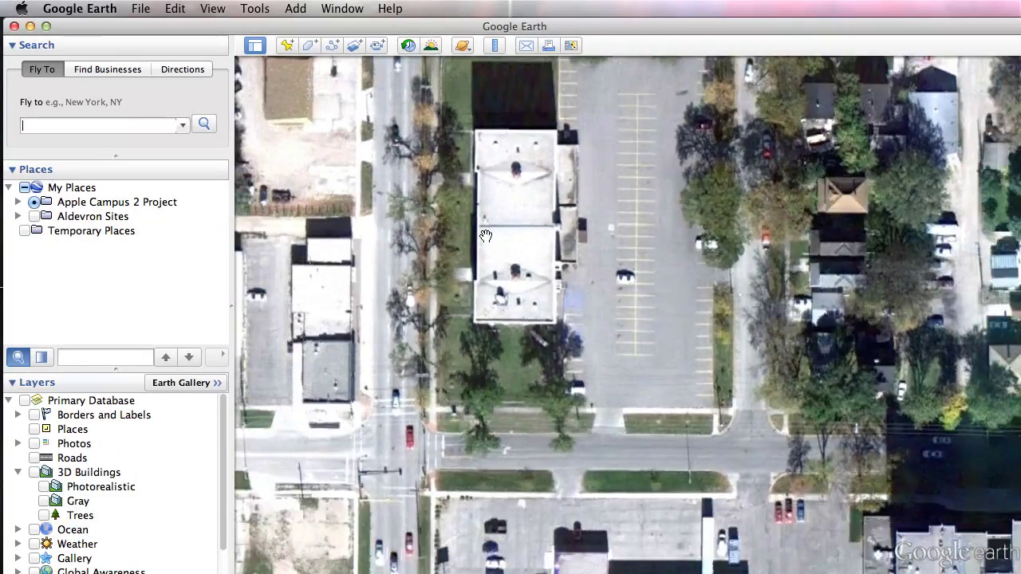
drag(485, 236, 563, 351)
scroll(610, 315, down, 2)
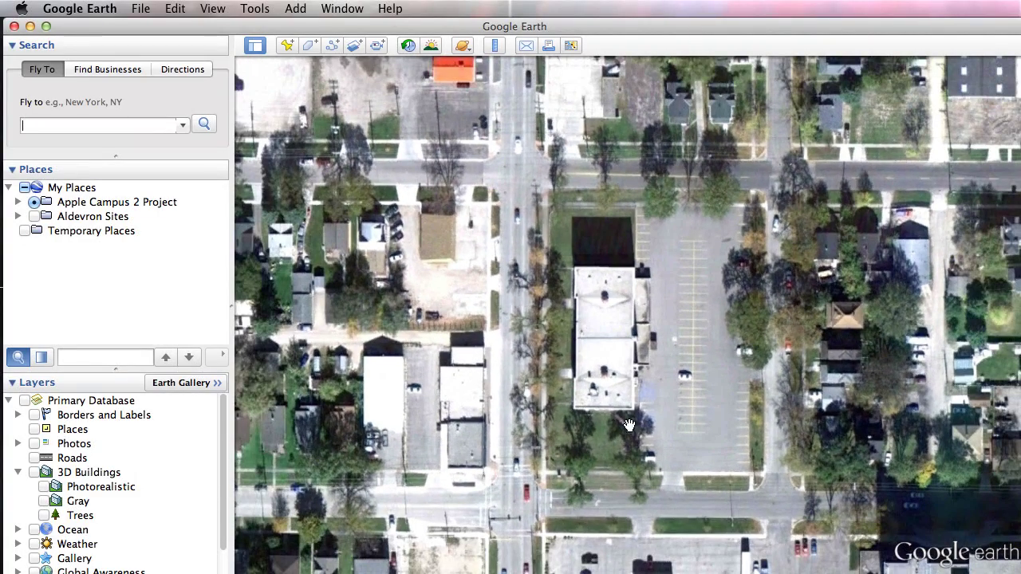
drag(607, 273, 556, 263)
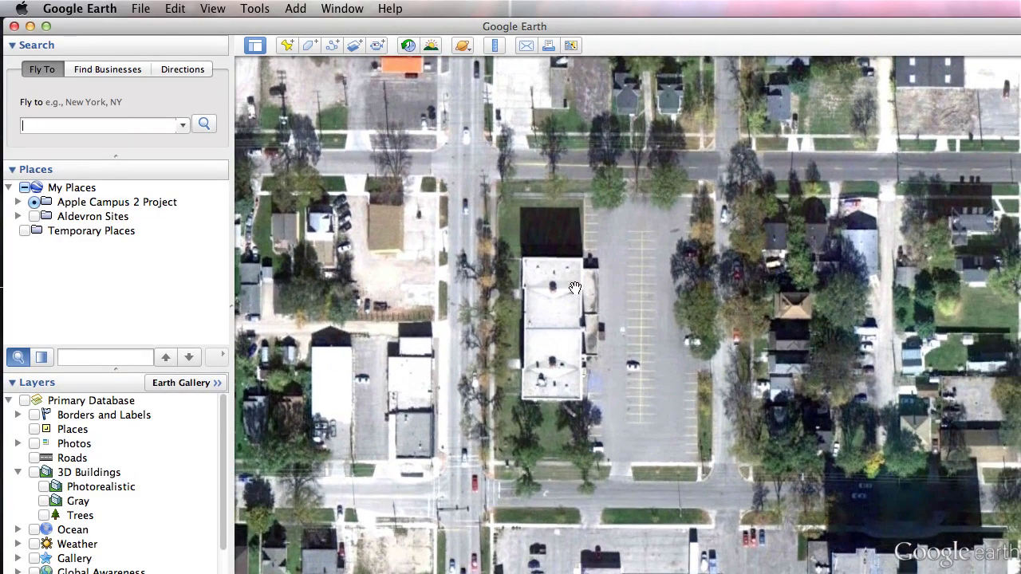
drag(642, 282, 588, 282)
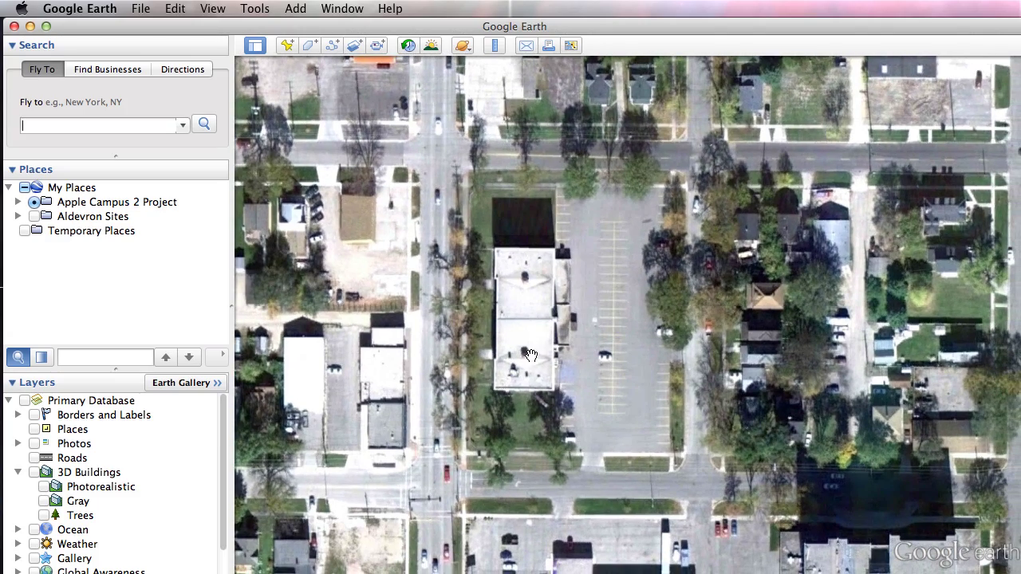
scroll(520, 348, up, 5)
scroll(518, 351, down, 5)
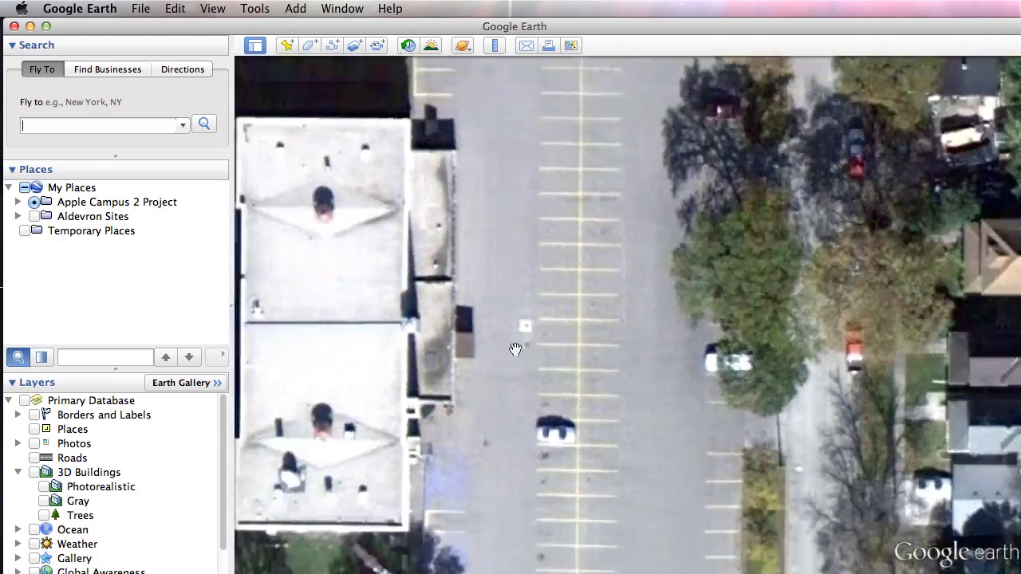
scroll(515, 350, up, 5)
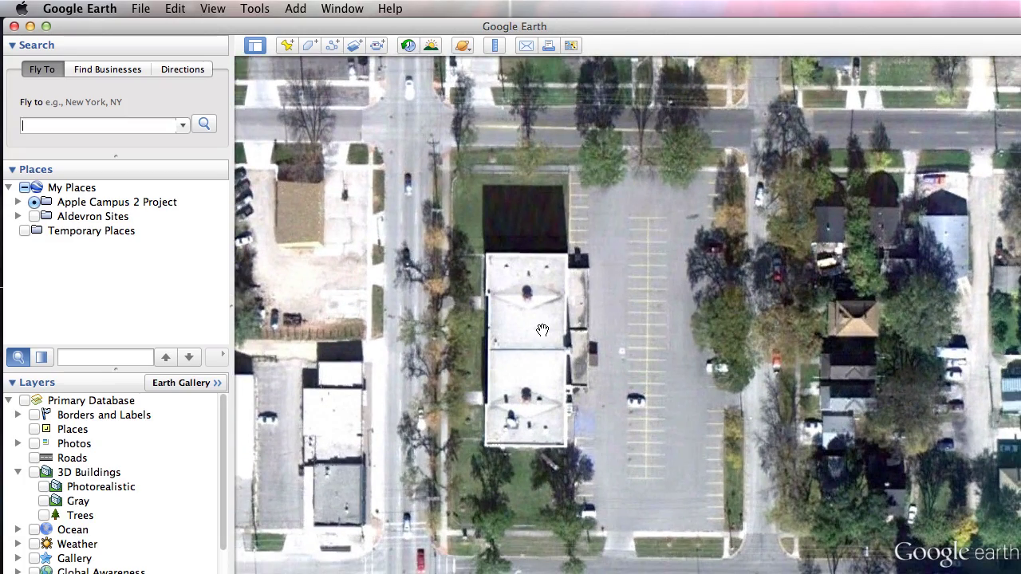
drag(541, 330, 532, 306)
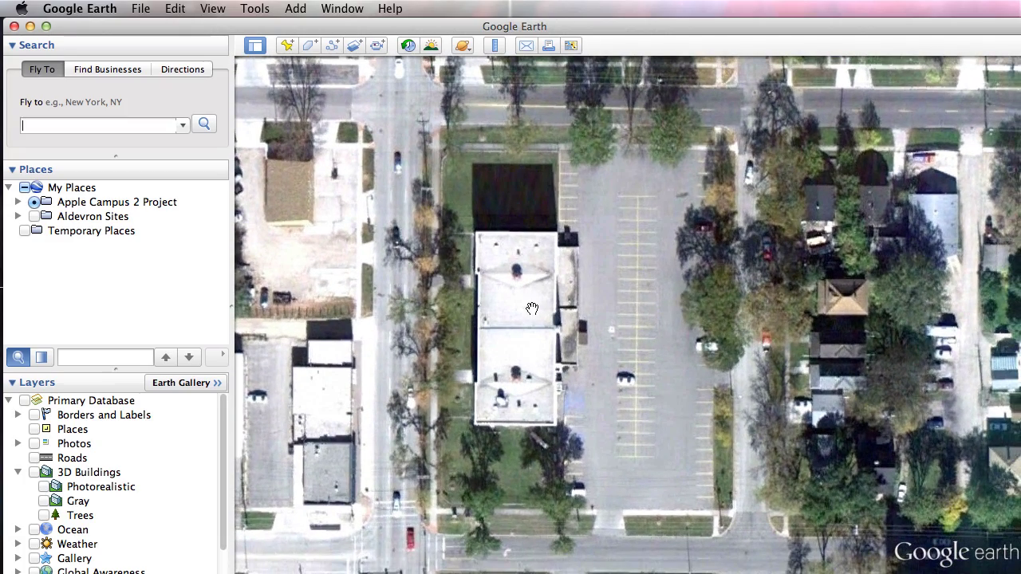
Minimize the Google Earth window and move scale.jpg to below myBaseplan_sample.pdf on the desktop.
double_click(577, 27)
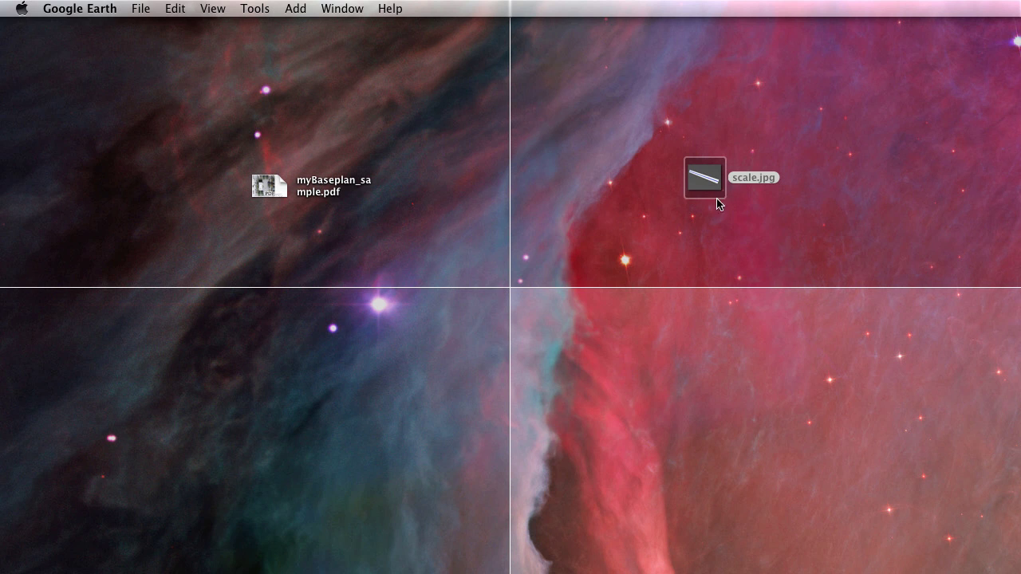
drag(716, 199, 182, 401)
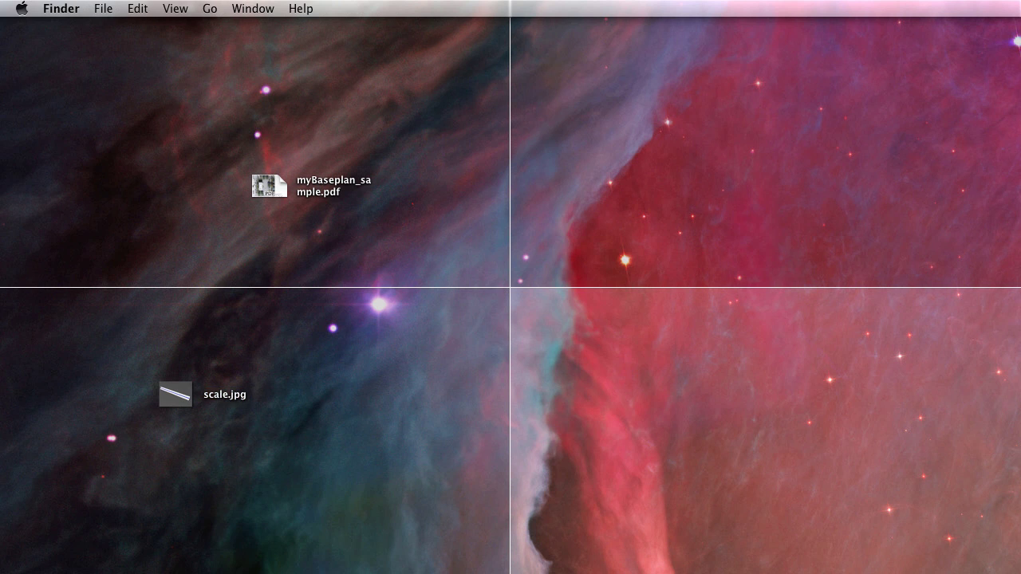
drag(973, 318, 626, 182)
click(794, 230)
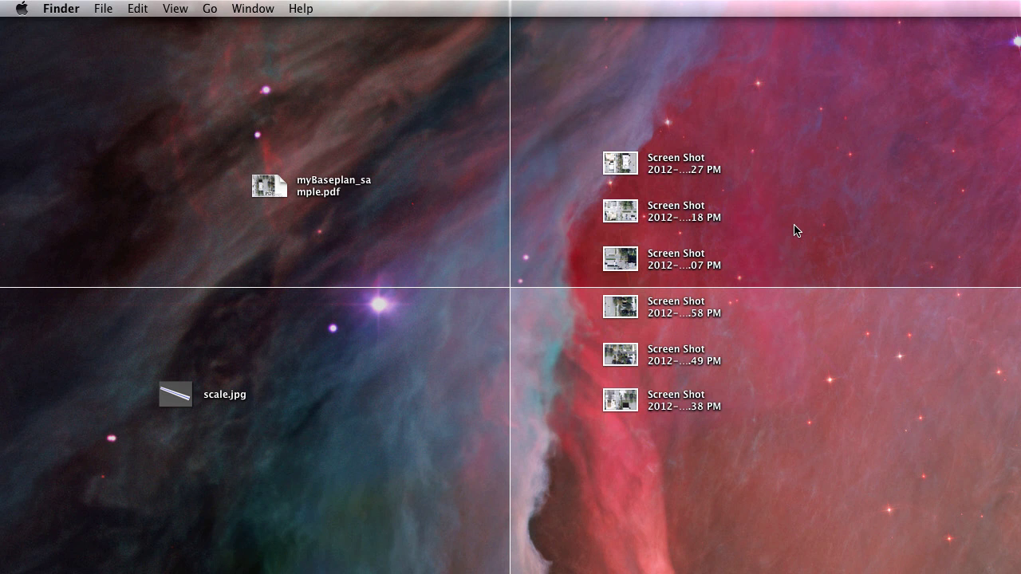
Preview the six Screen Shot files on the desktop one after another at full size and close the preview.
drag(798, 419, 602, 147)
key(space)
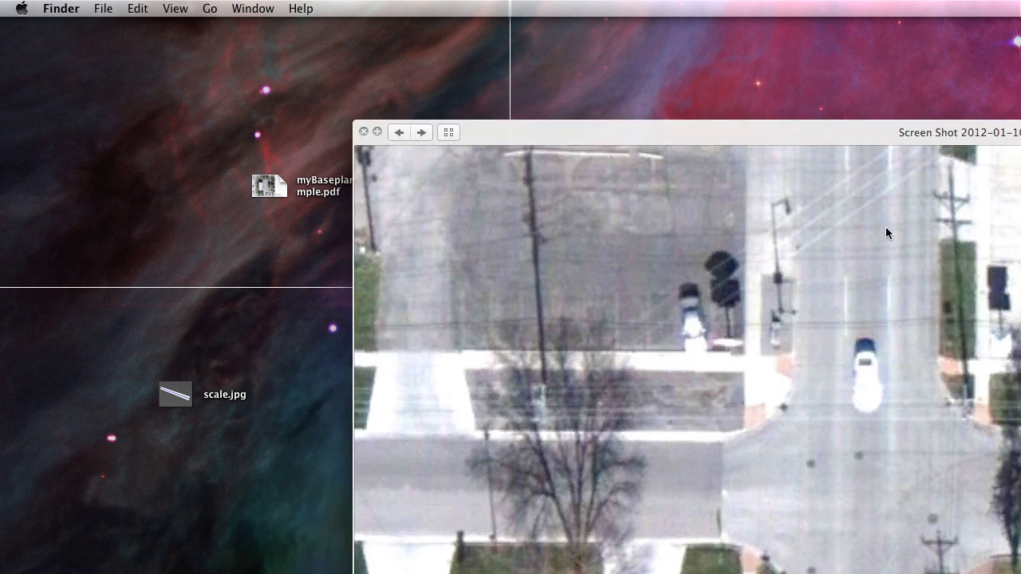
double_click(914, 123)
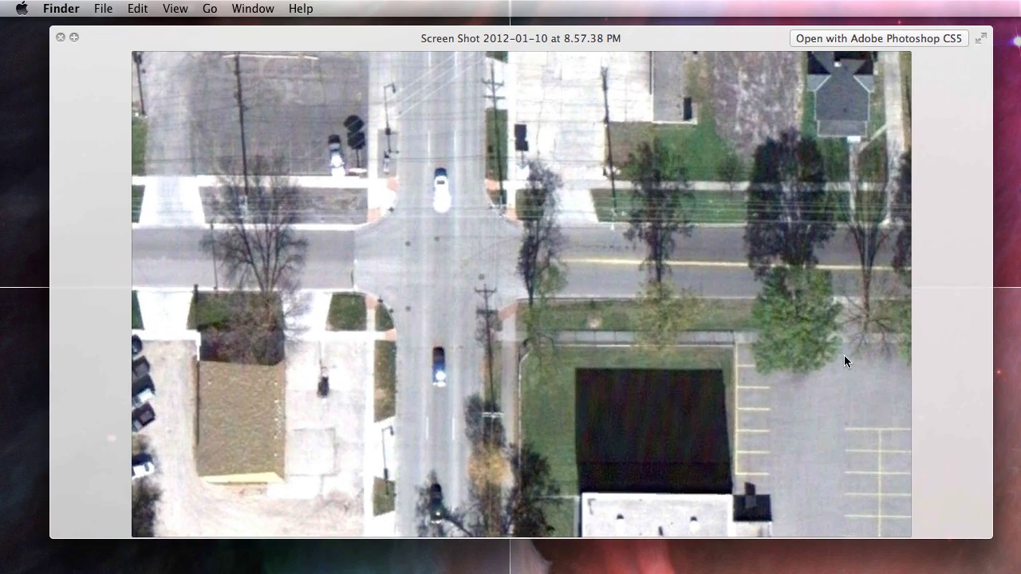
key(Left)
key(Left)
key(Left)
key(Left)
key(Left)
click(60, 37)
Switch to Photoshop, apply the Essentials (Default) workspace and dock the toolbox against the screen edge.
click(854, 488)
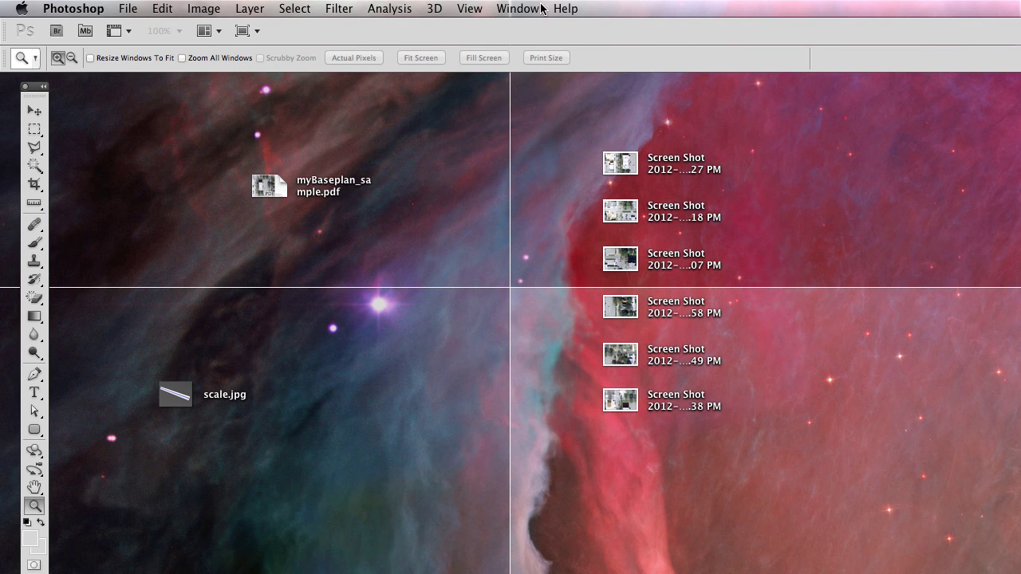
click(515, 10)
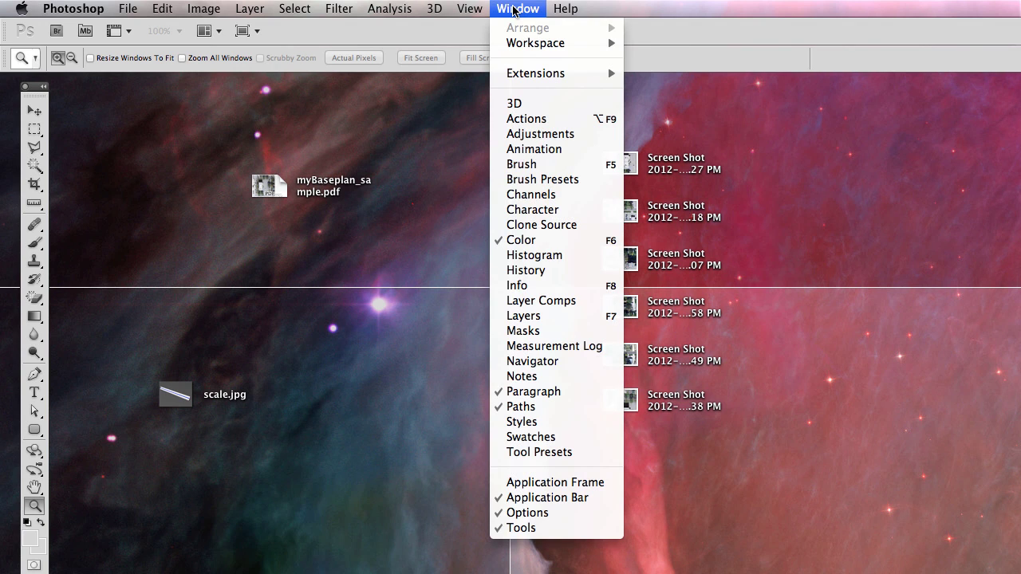
mouse_move(538, 48)
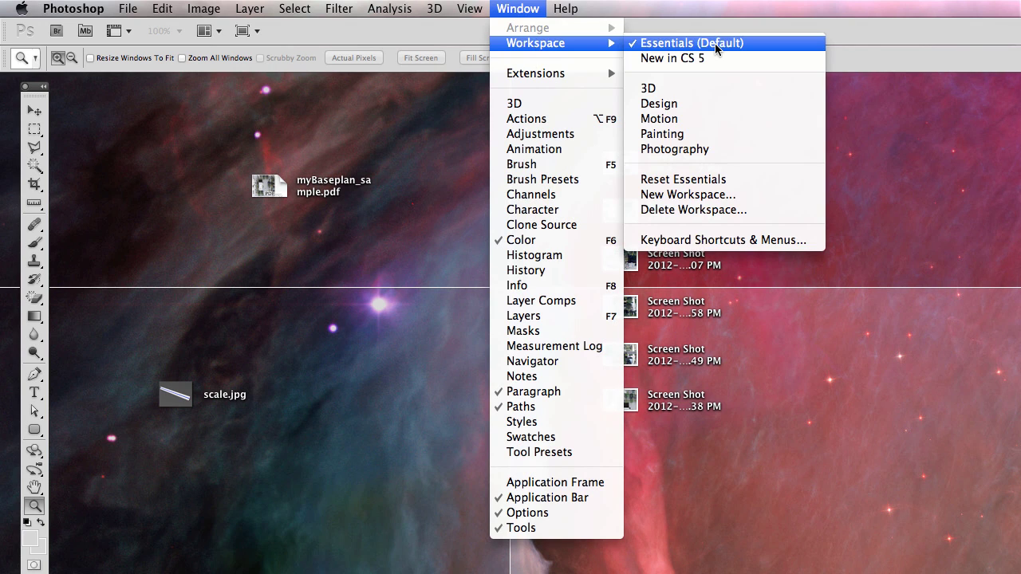
click(700, 49)
click(515, 9)
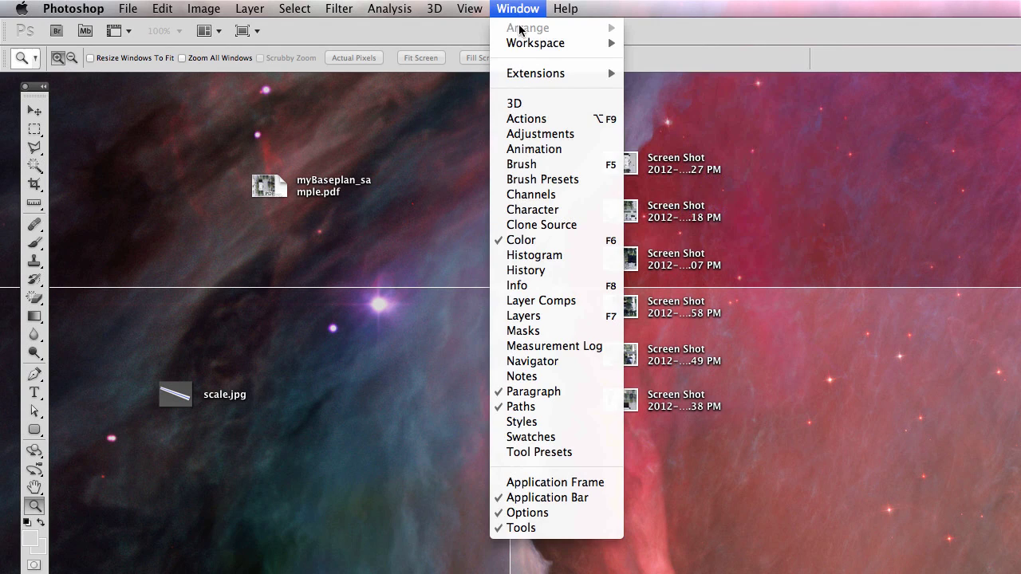
mouse_move(534, 43)
click(686, 43)
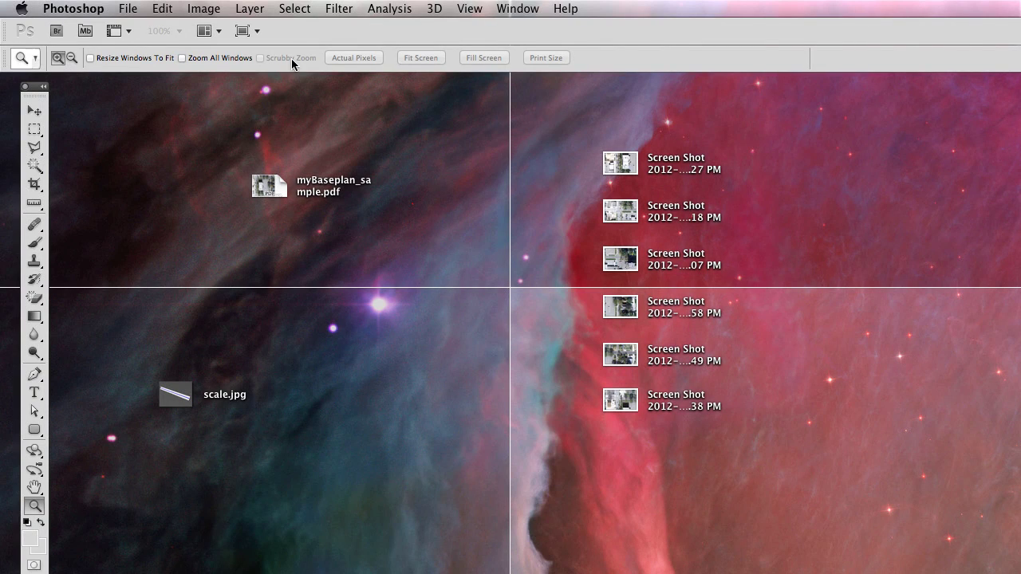
drag(36, 86, 12, 87)
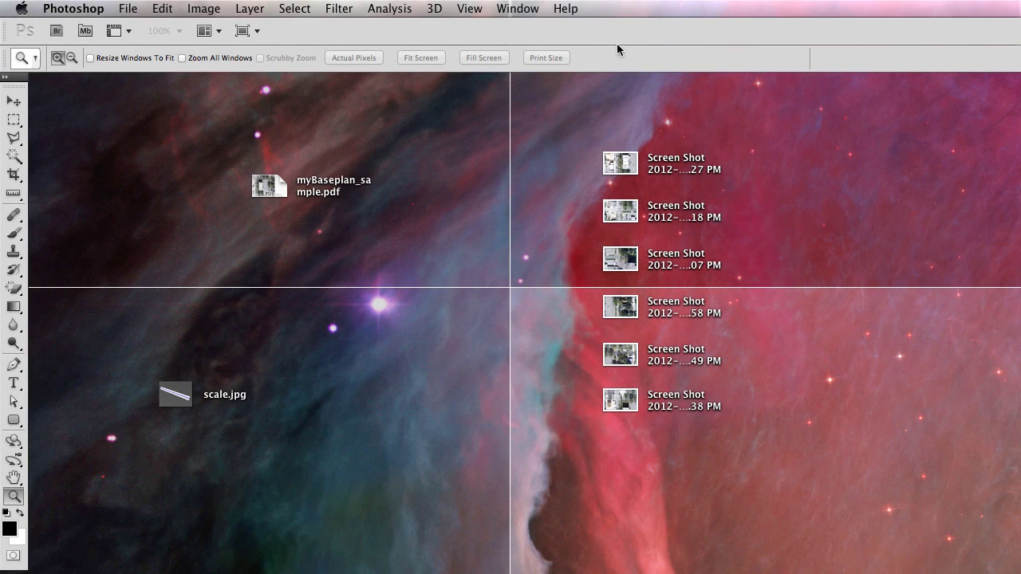
Open the six 2012-01-10 screenshots from the Desktop, 8.57.38 PM through 8.58.27 PM, together in Photoshop.
click(128, 8)
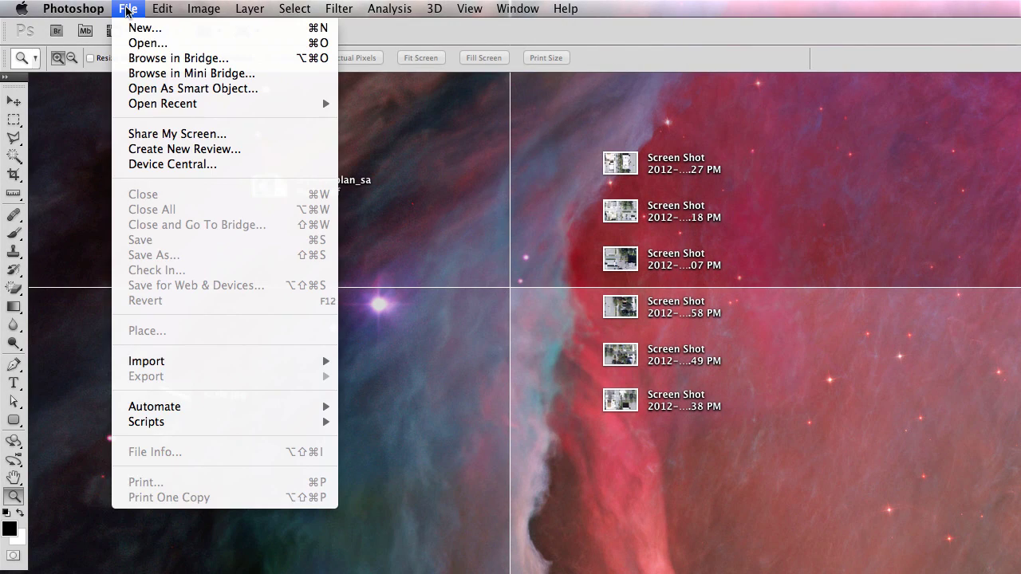
click(619, 402)
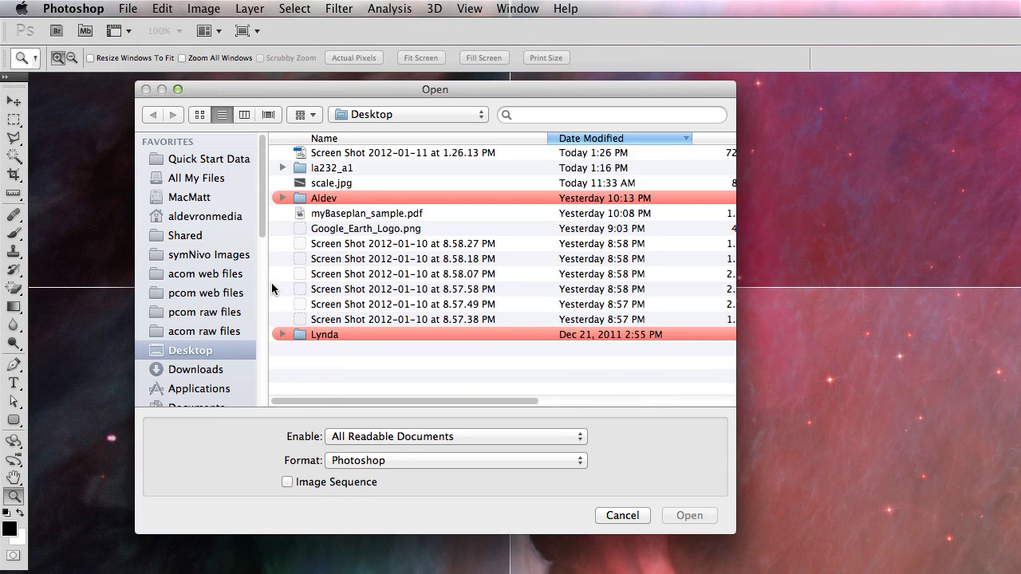
click(359, 246)
shift+click(421, 321)
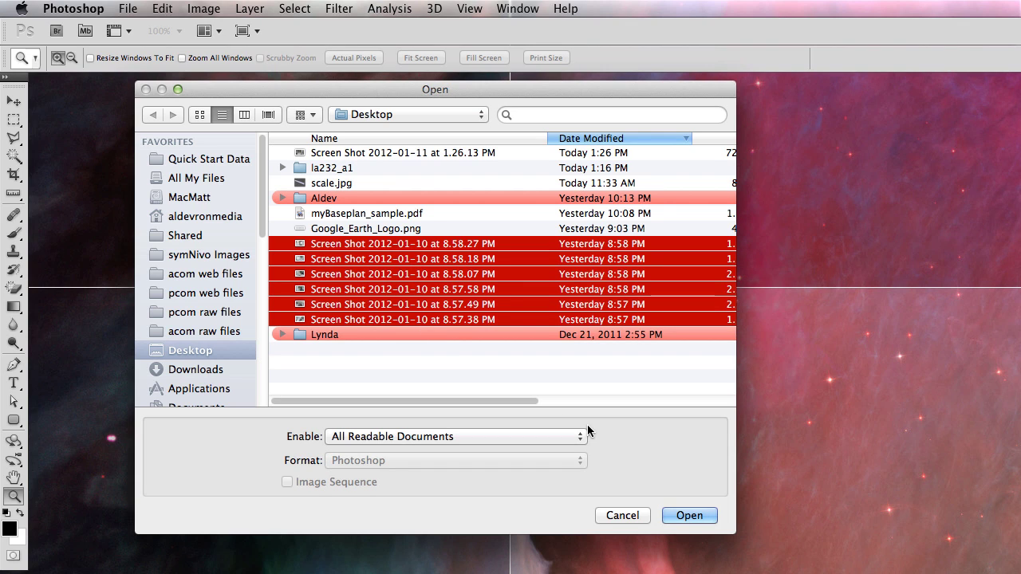
click(689, 515)
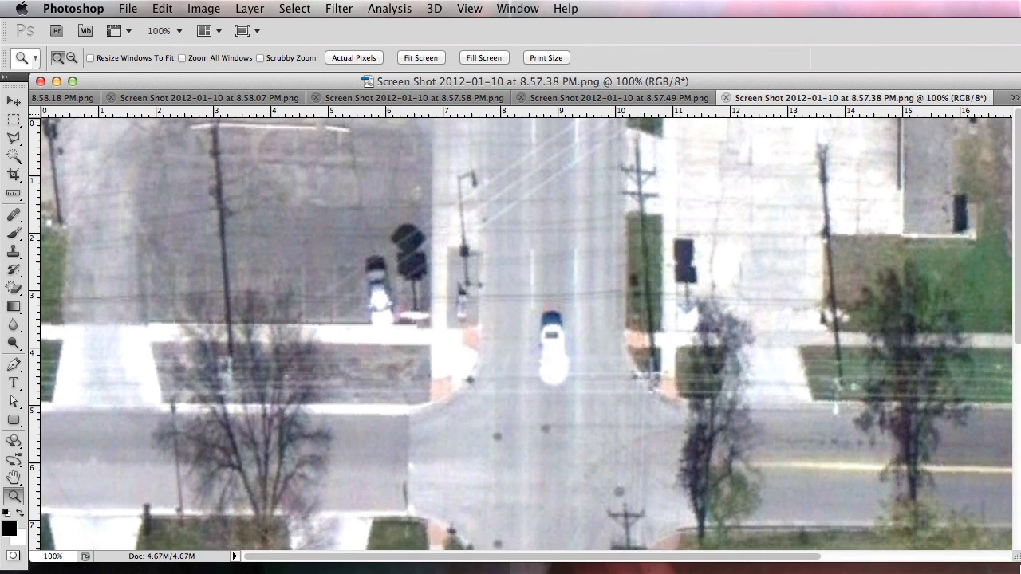
mouse_move(626, 77)
mouse_down()
mouse_move(664, 78)
mouse_move(639, 69)
mouse_move(624, 77)
mouse_up()
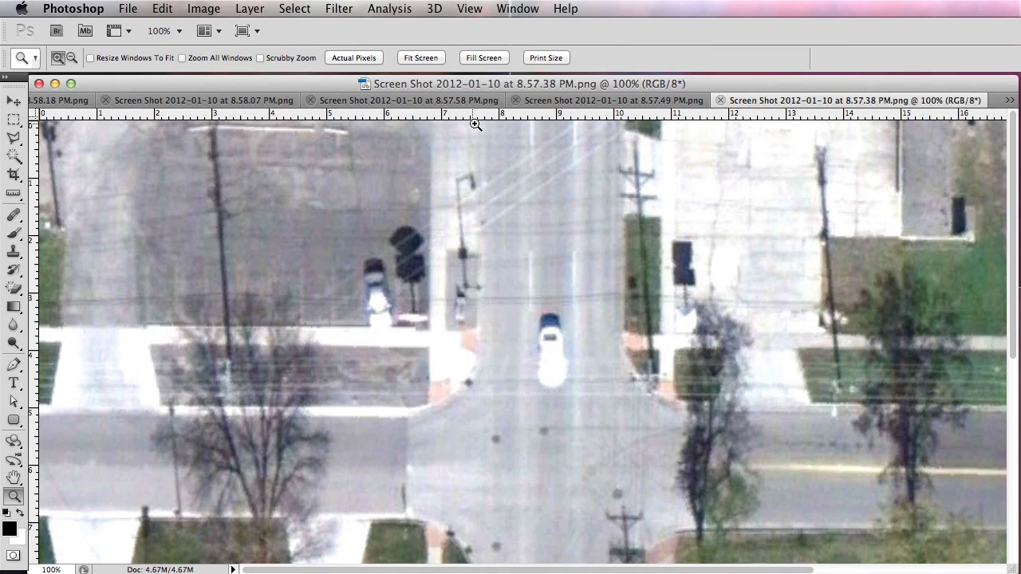
Zoom out the 8.57.49 PM screenshot to 33.5% and the 8.57.58 PM screenshot to 27.3% to show each whole image.
click(565, 99)
click(765, 101)
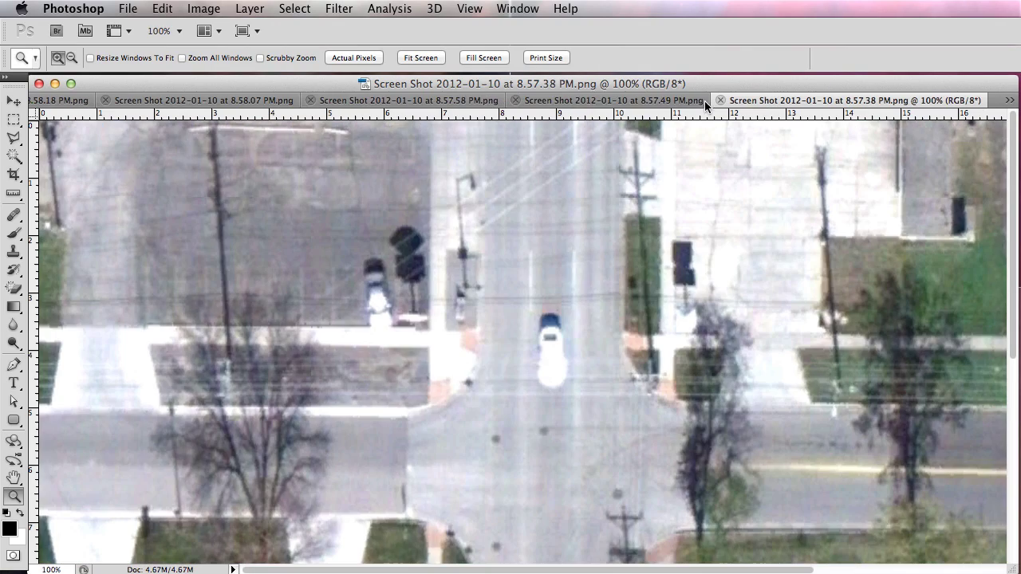
click(424, 101)
click(757, 101)
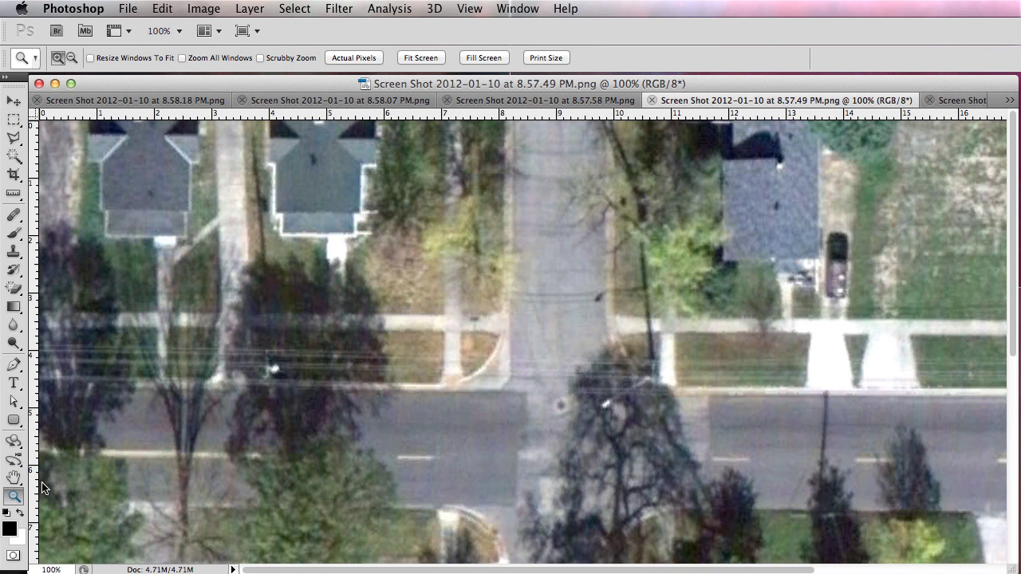
alt+click(516, 339)
alt+click(516, 338)
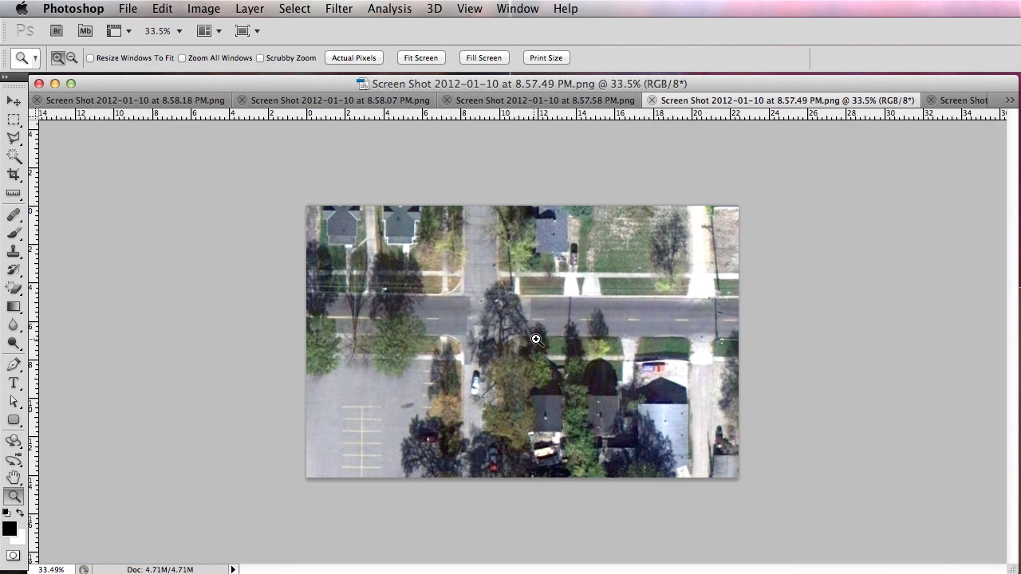
click(532, 102)
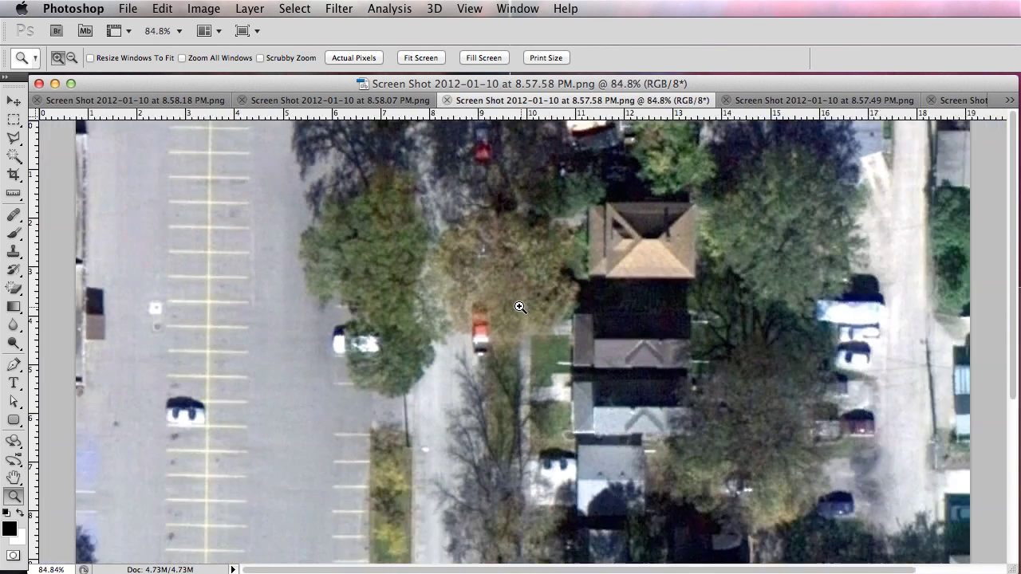
alt+click(519, 303)
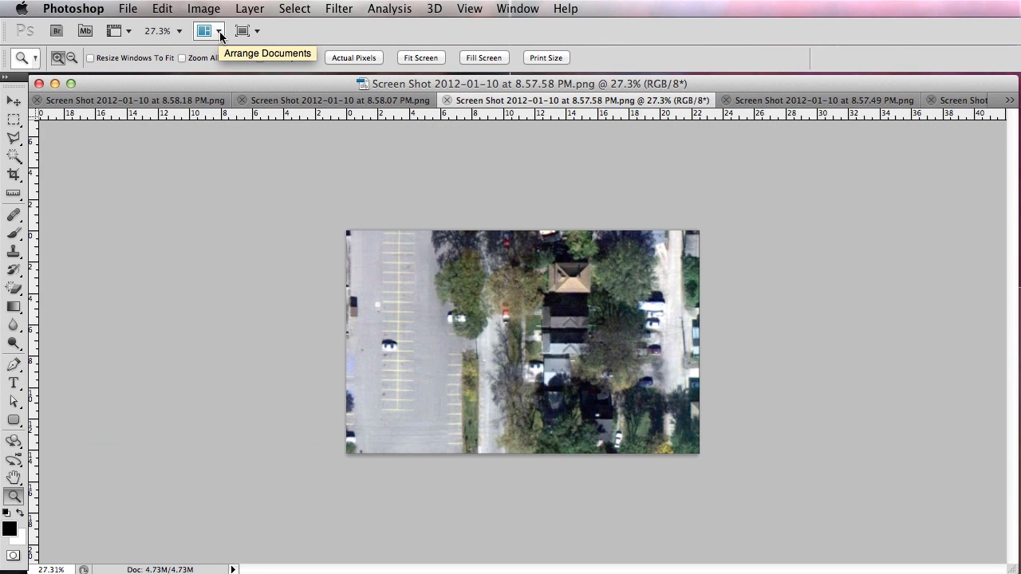
Arrange the open screenshots as separate floating windows and move the 8.57.58 PM window next to the 8.58.18 PM one.
click(218, 31)
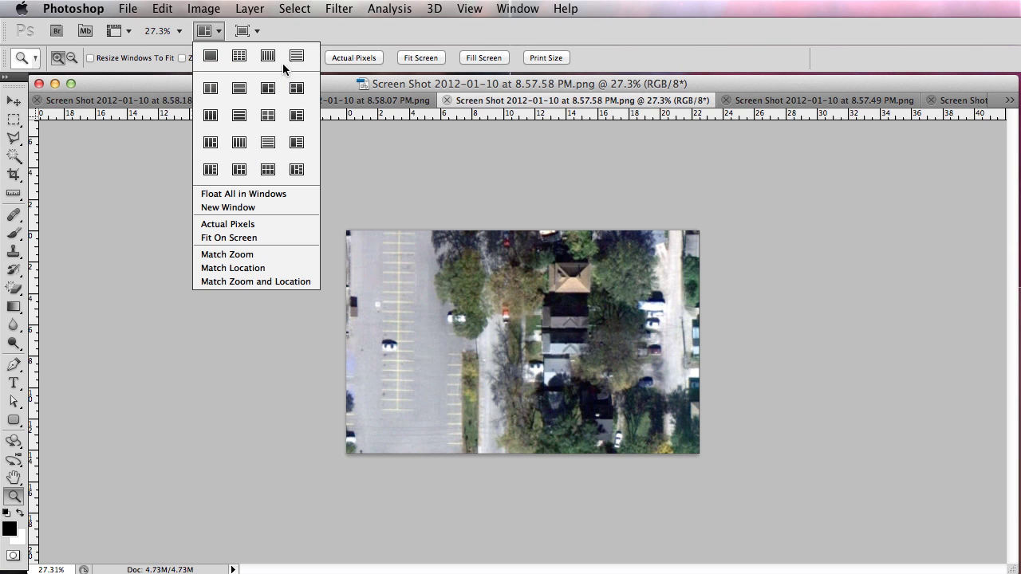
click(237, 58)
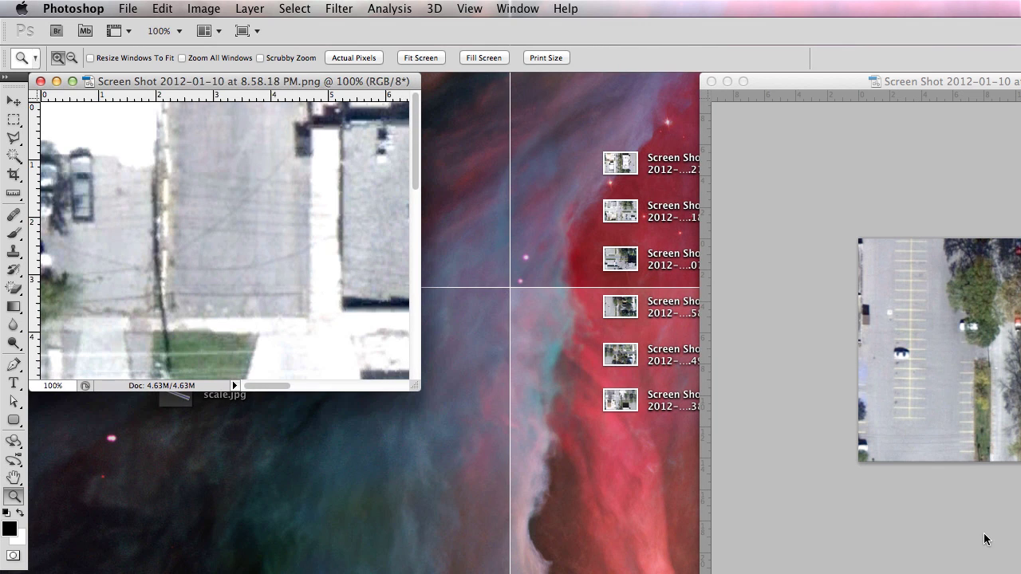
drag(814, 73, 481, 75)
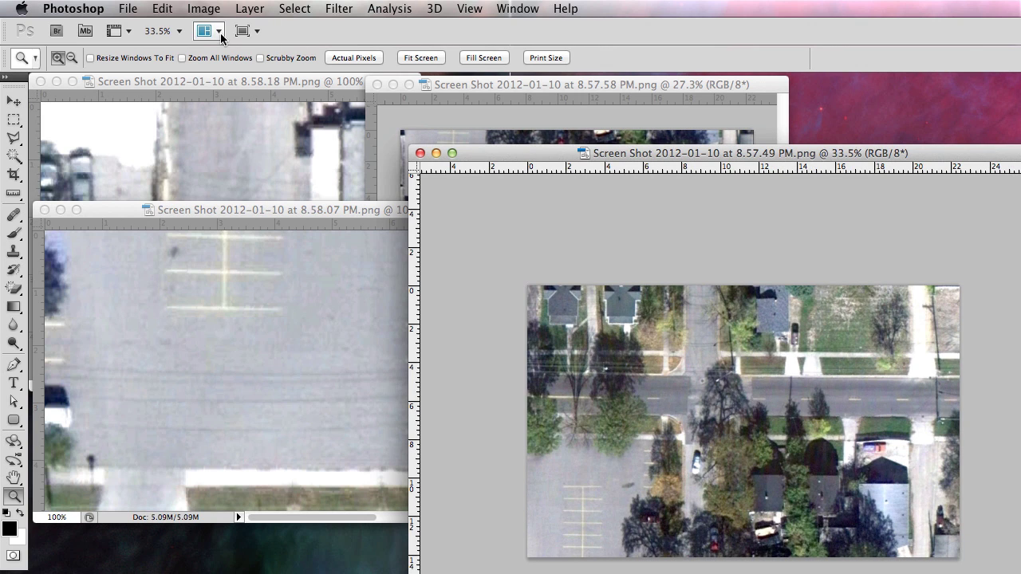
Consolidate all open screenshots into one tabbed window and display the Layers panel over its empty side area.
click(219, 32)
click(210, 50)
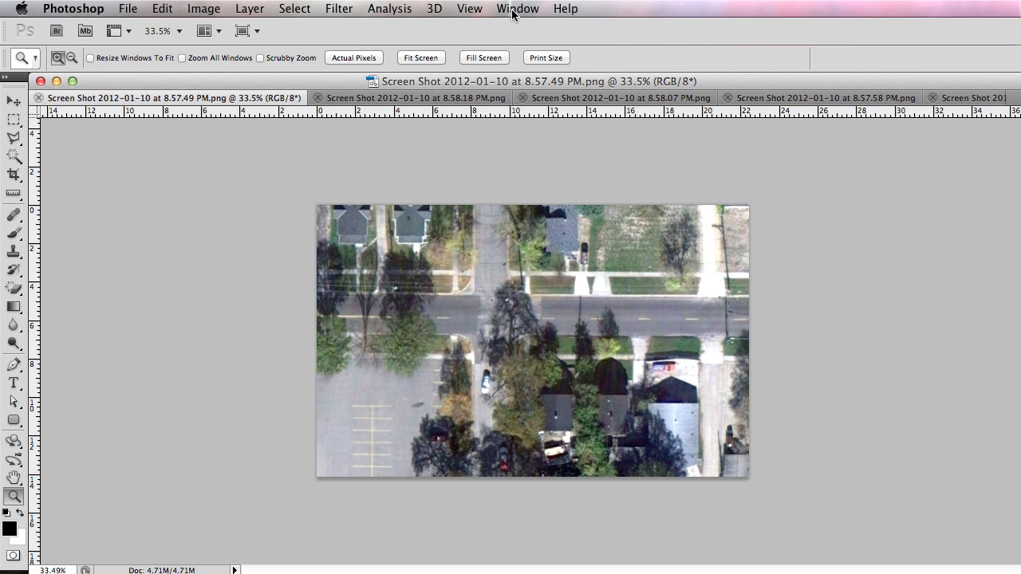
click(470, 9)
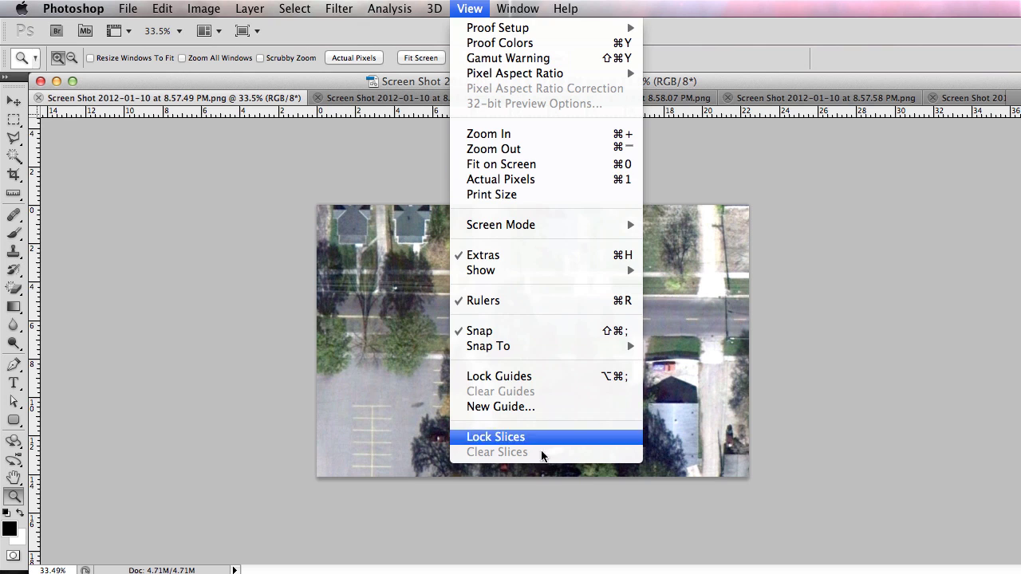
mouse_move(447, 9)
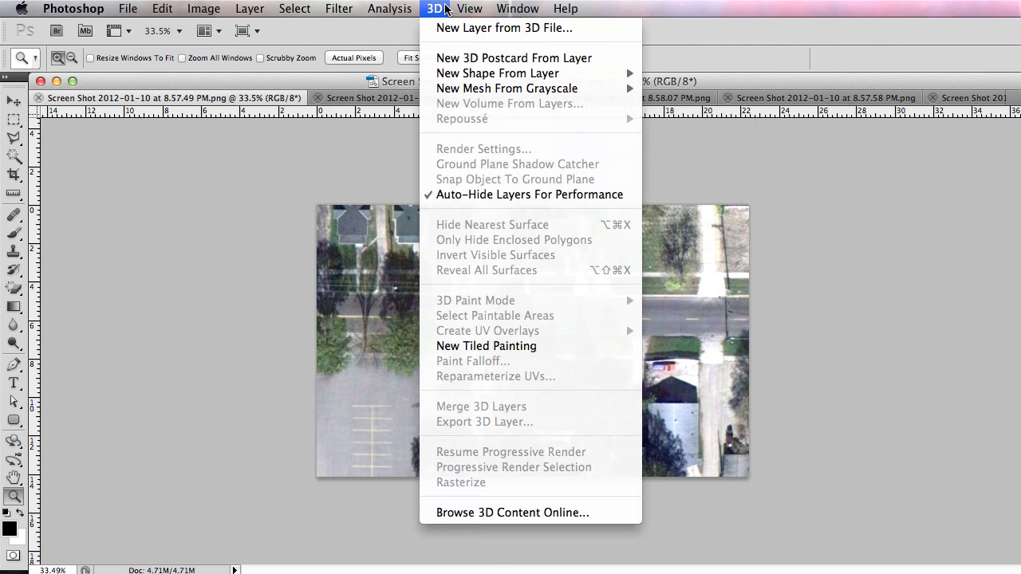
mouse_move(502, 5)
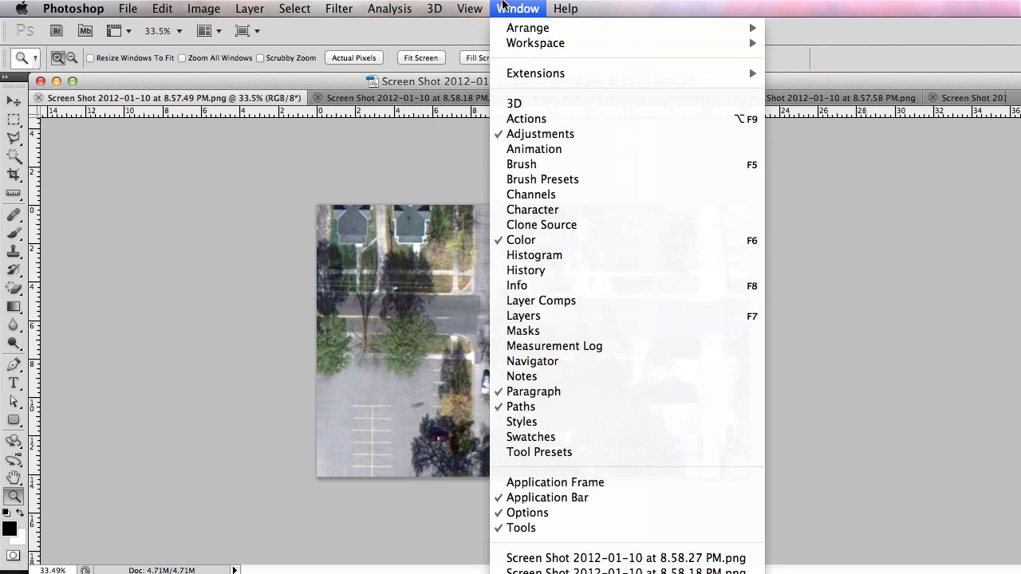
click(546, 318)
drag(689, 133, 758, 75)
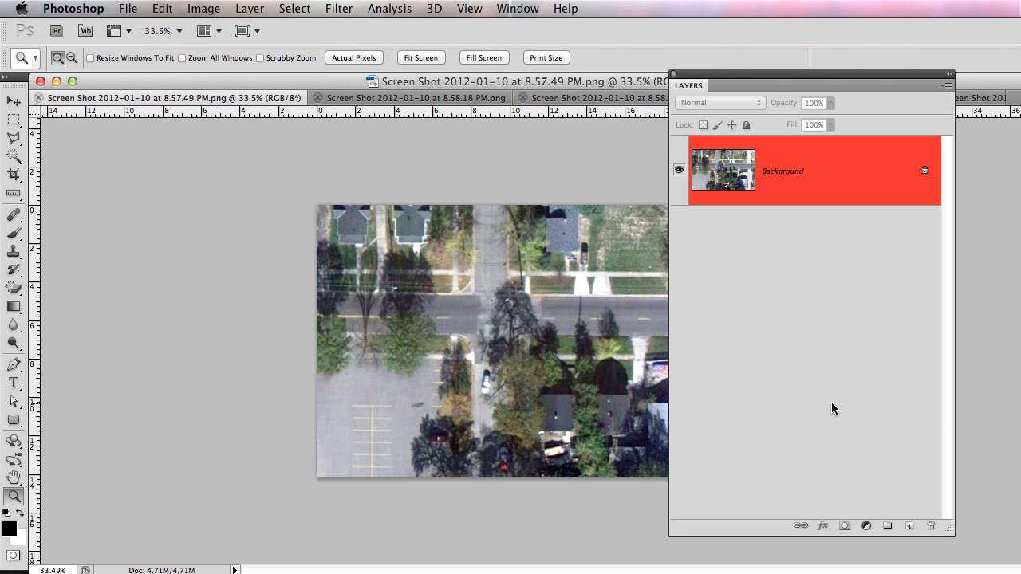
drag(735, 81, 758, 98)
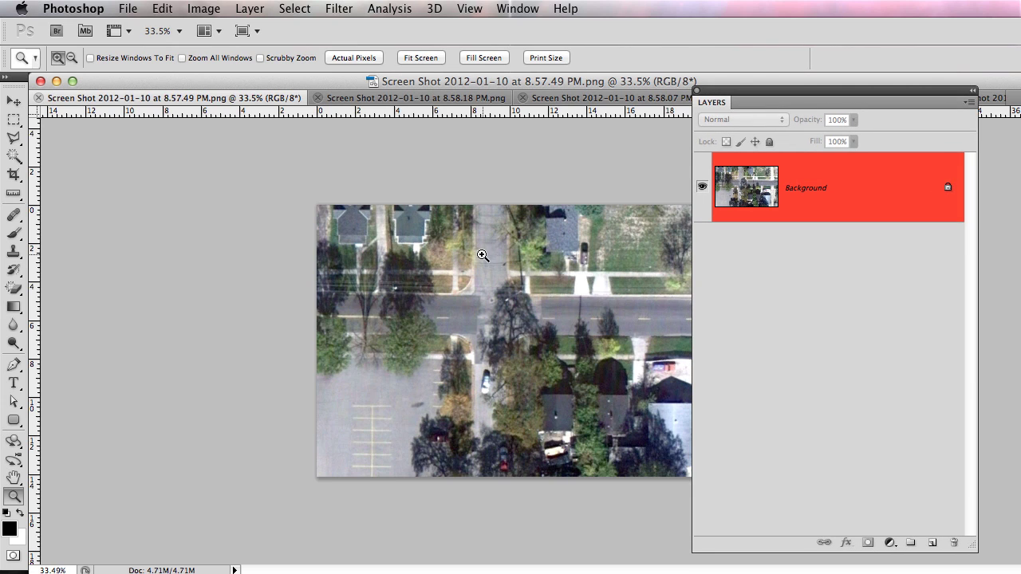
Start the Photomerge automation and add all open screenshots as its source files.
click(193, 8)
mouse_move(159, 8)
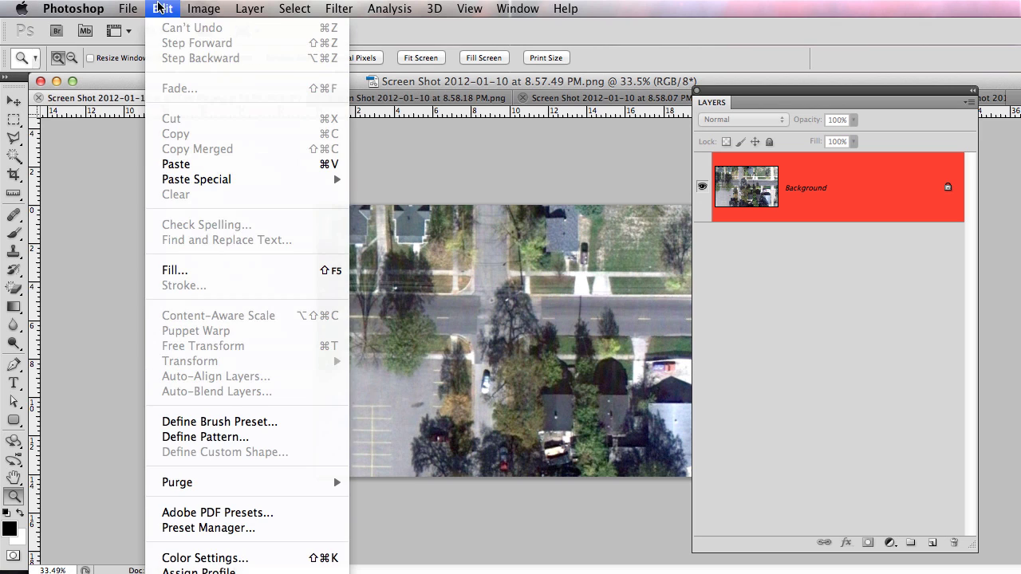
mouse_move(125, 9)
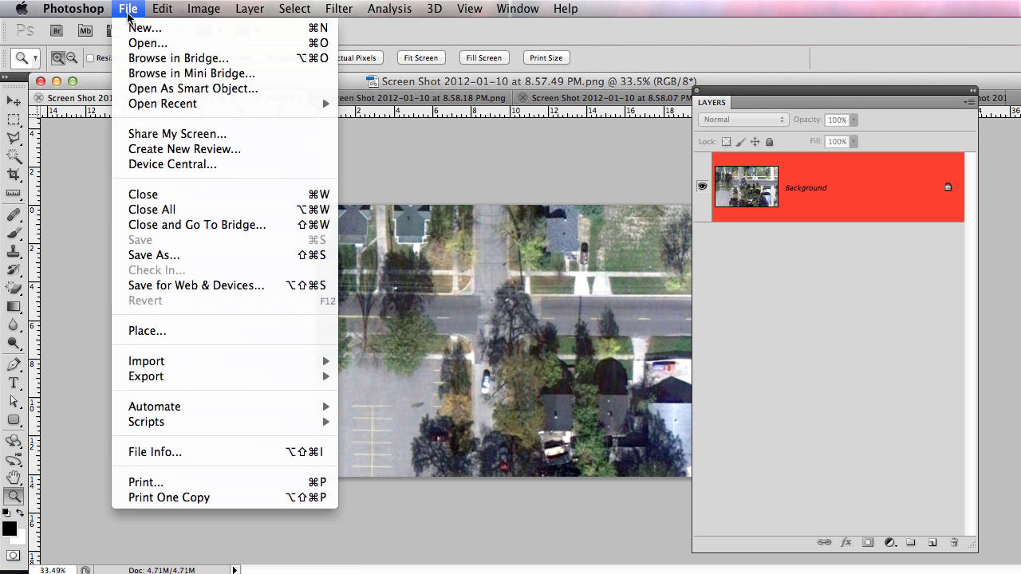
mouse_move(219, 410)
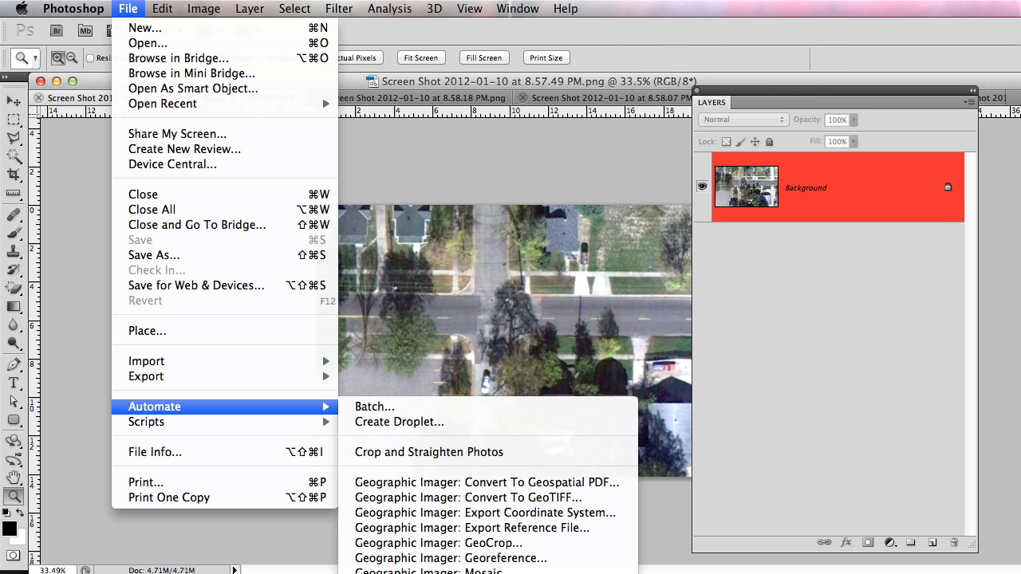
key(Escape)
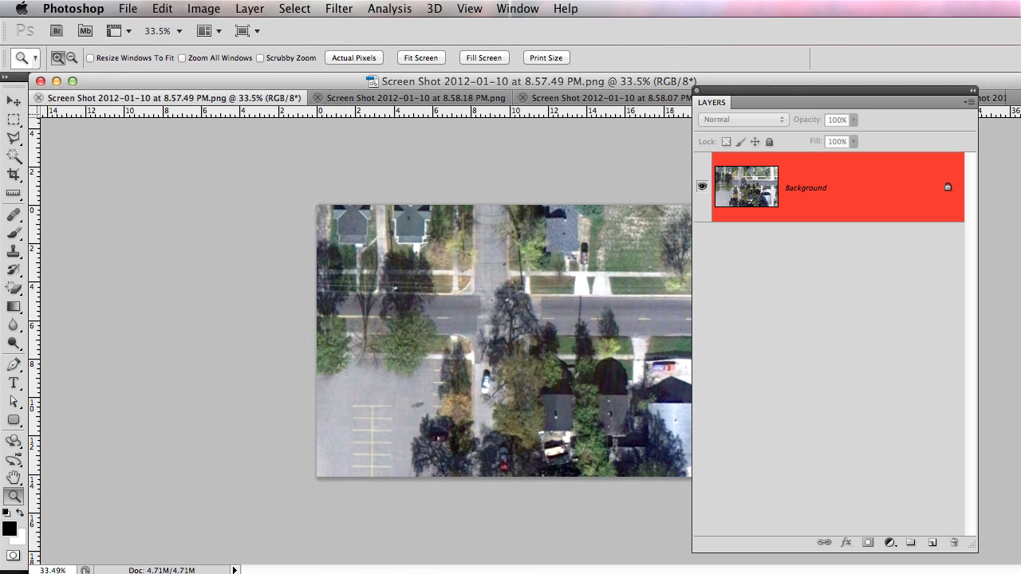
drag(843, 343, 343, 71)
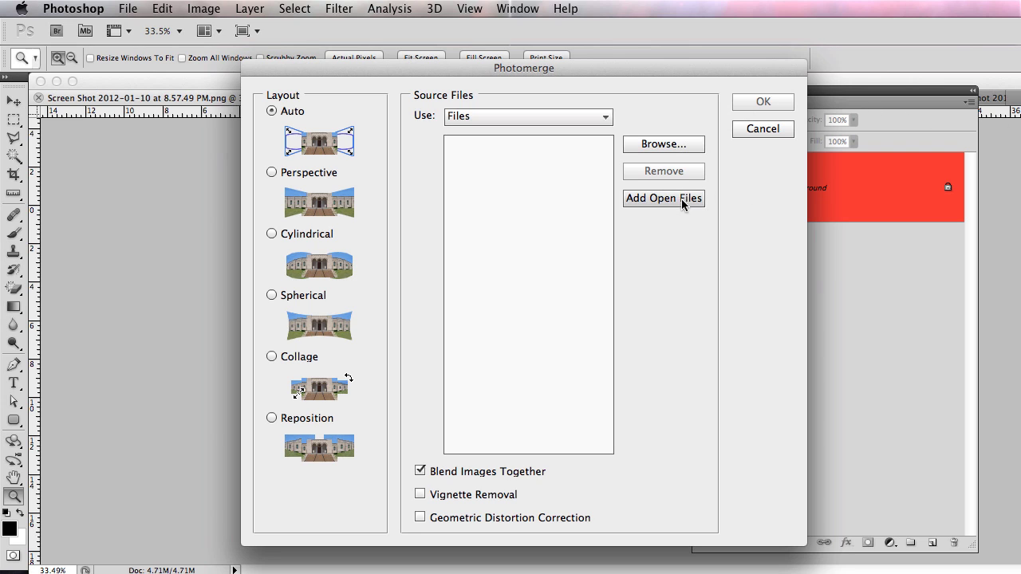
drag(657, 72, 616, 71)
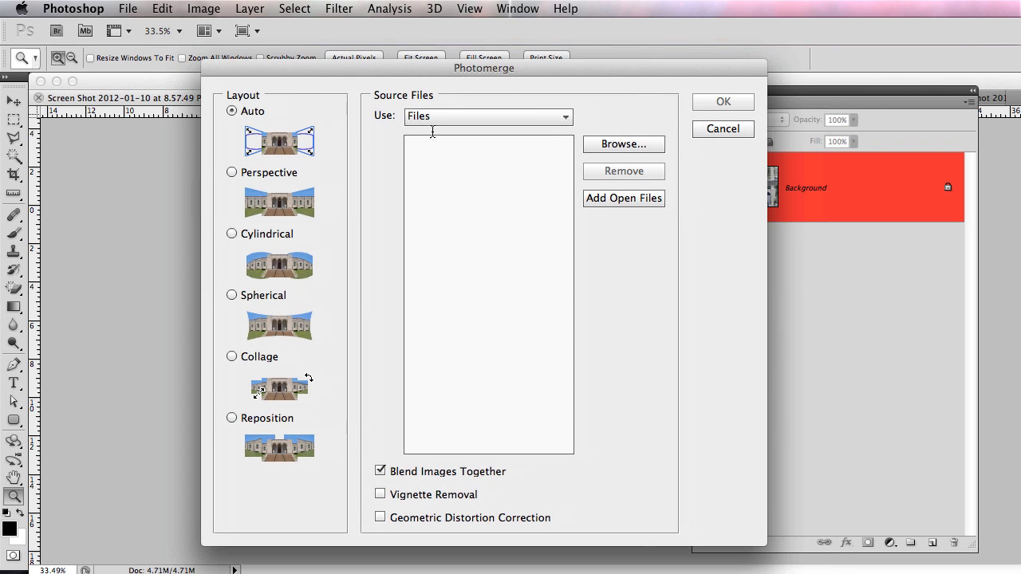
click(612, 201)
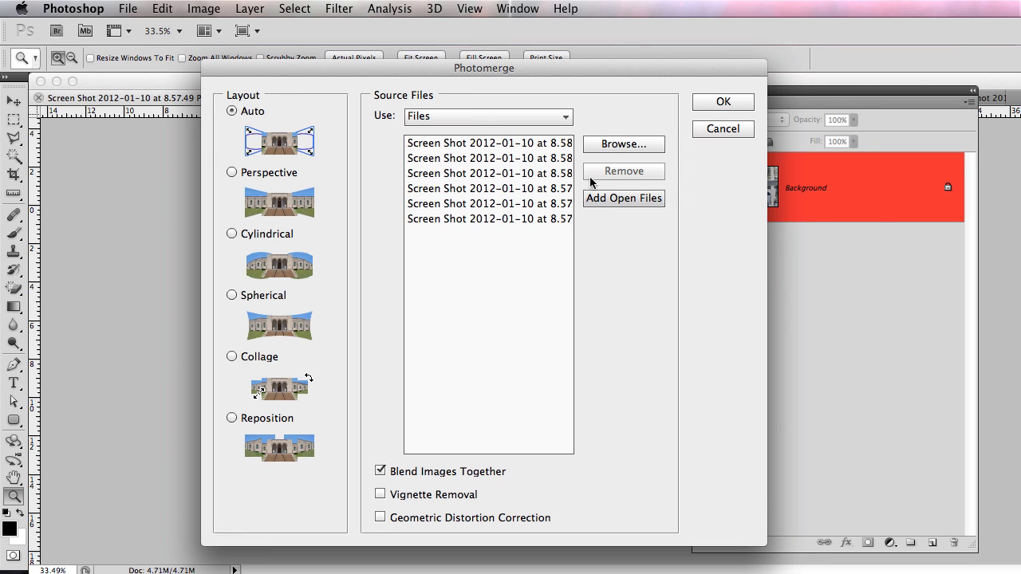
Set the Photomerge layout to Reposition with Blend Images Together enabled and run the merge.
click(467, 158)
click(500, 219)
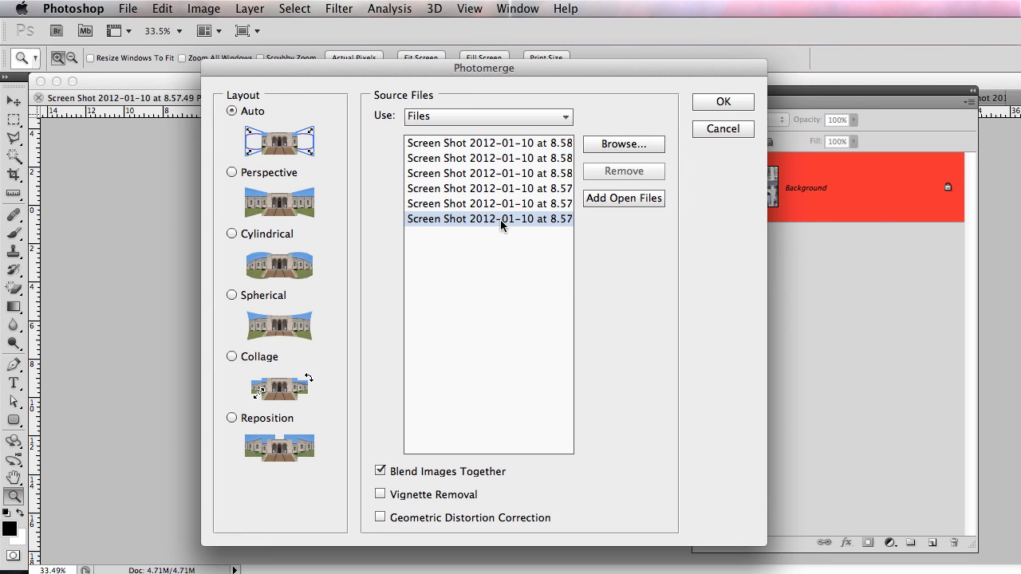
click(500, 219)
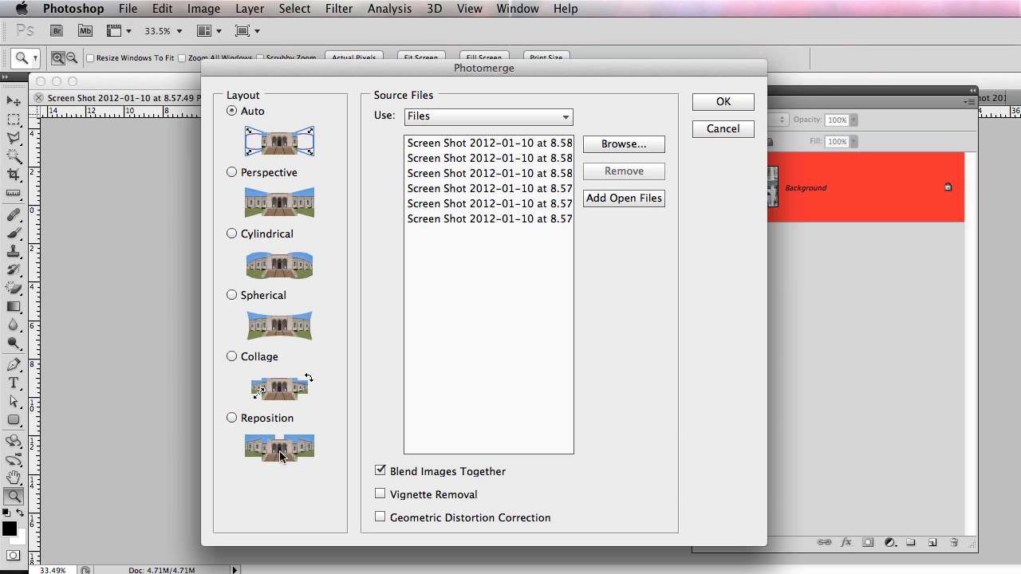
click(233, 418)
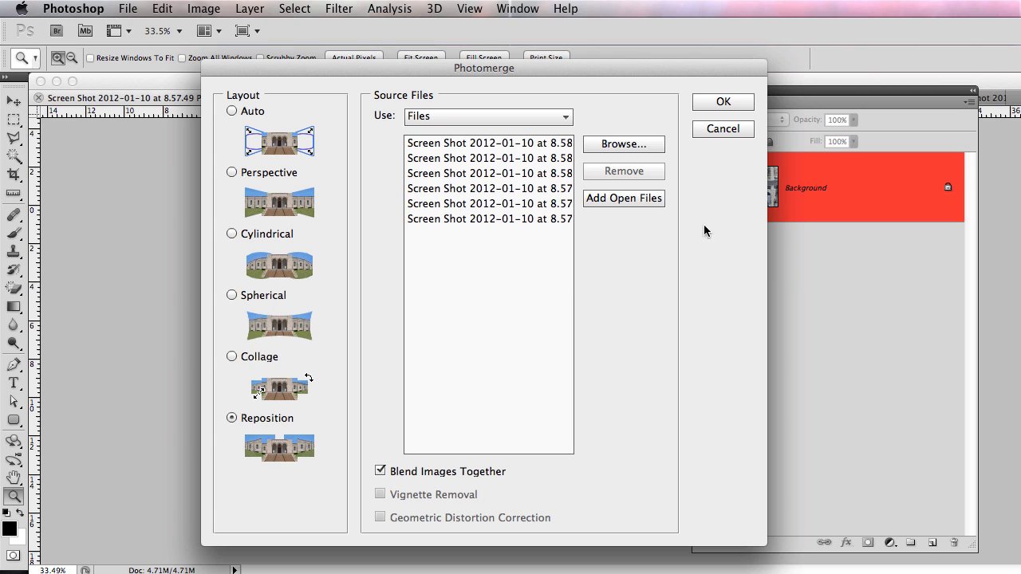
click(722, 102)
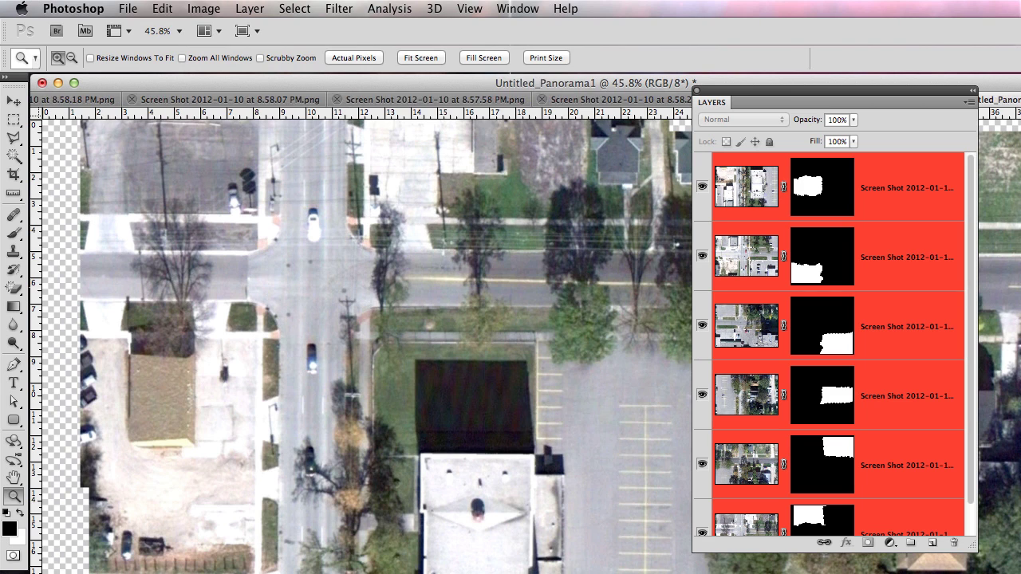
Shrink the panorama window to fit the screen and review the full stack of layers and their masks.
drag(1018, 571, 1012, 548)
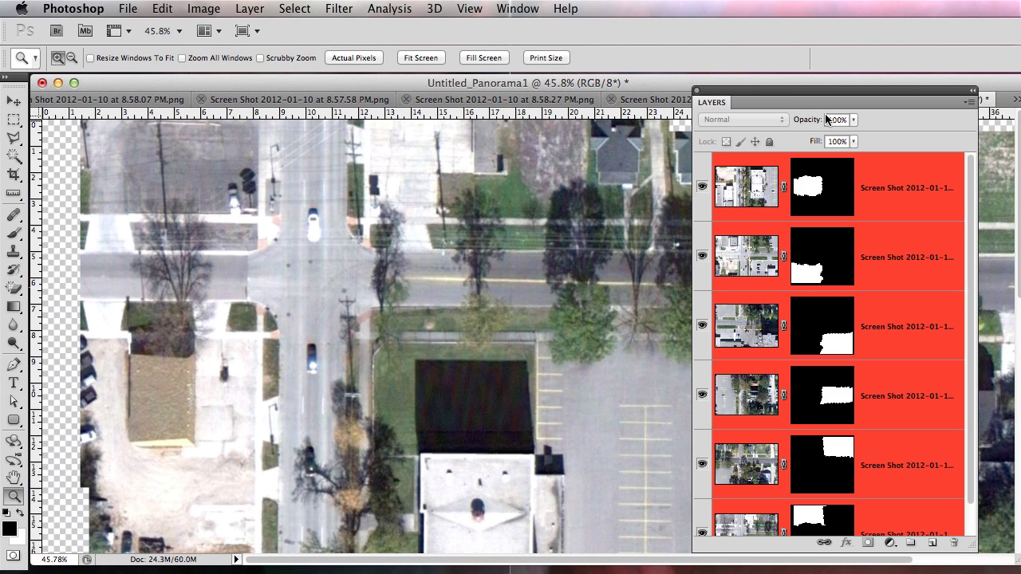
drag(779, 90, 768, 73)
scroll(866, 221, down, 2)
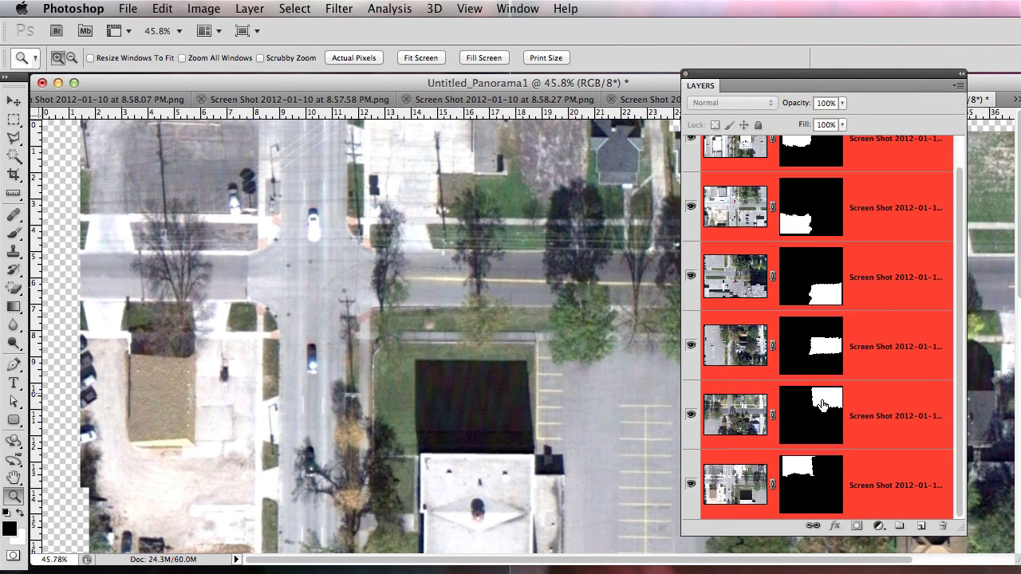
scroll(821, 413, up, 2)
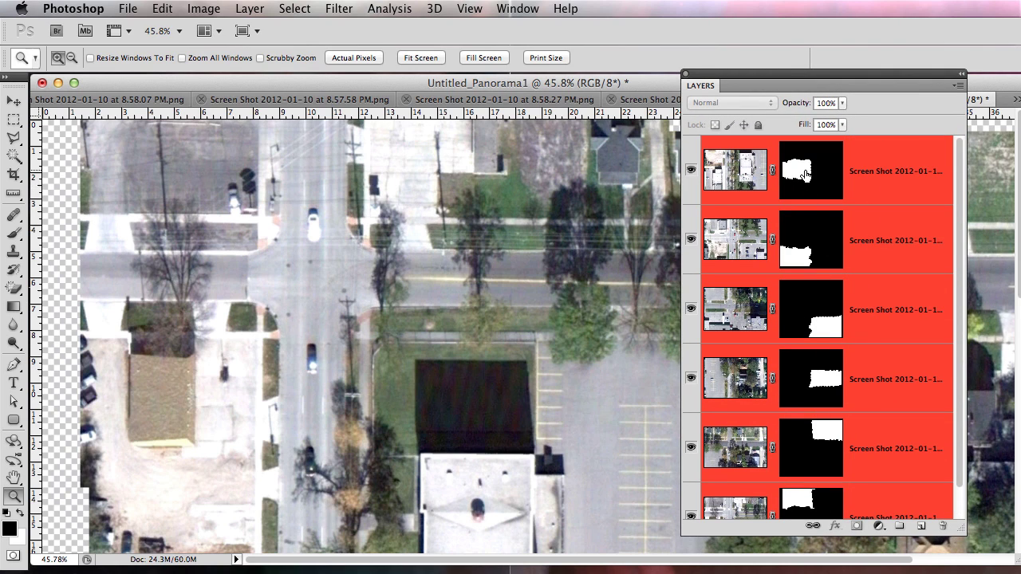
Hide and reshow the topmost screenshot layer to check which part of the panorama it contributes.
click(807, 173)
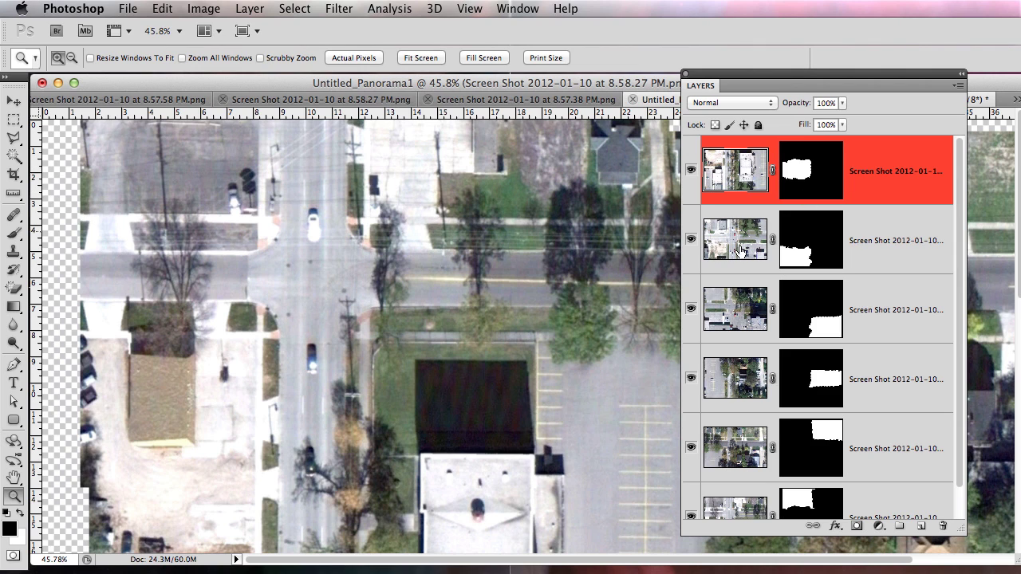
click(691, 170)
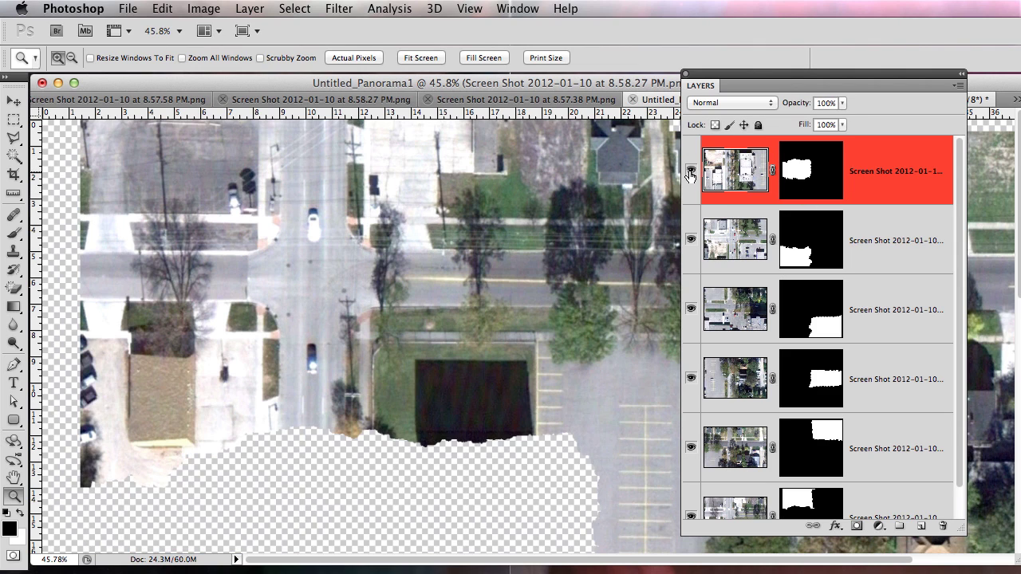
click(690, 171)
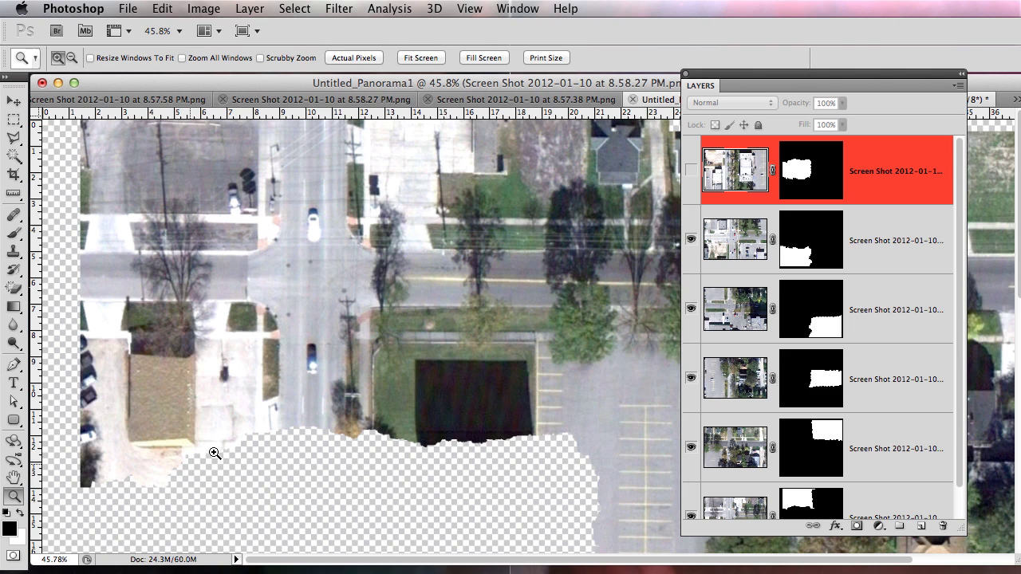
click(691, 171)
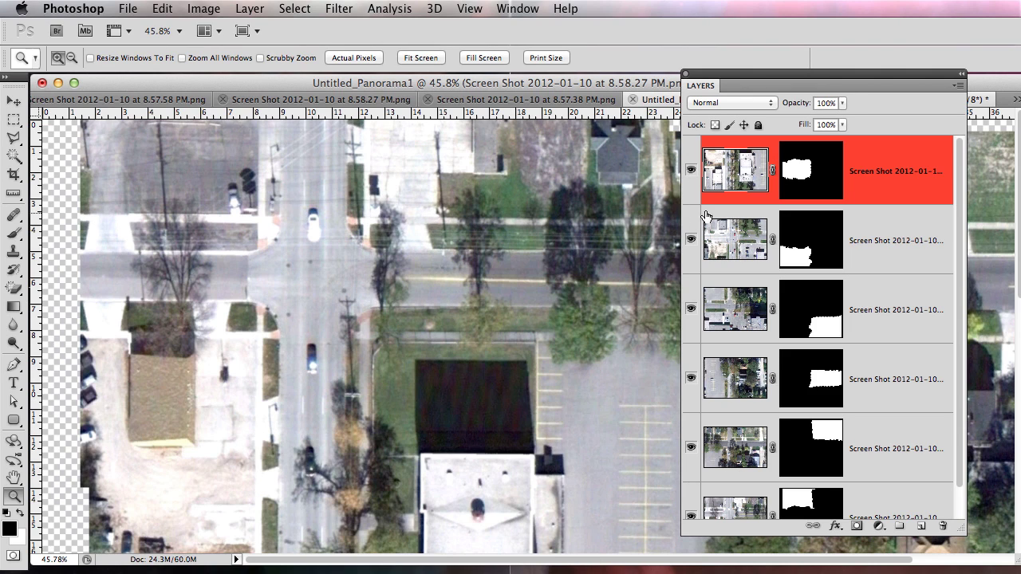
click(691, 171)
click(691, 171)
Examine the merged panorama as a whole and up close around the parking lot, trees and neighbouring houses.
alt+click(515, 434)
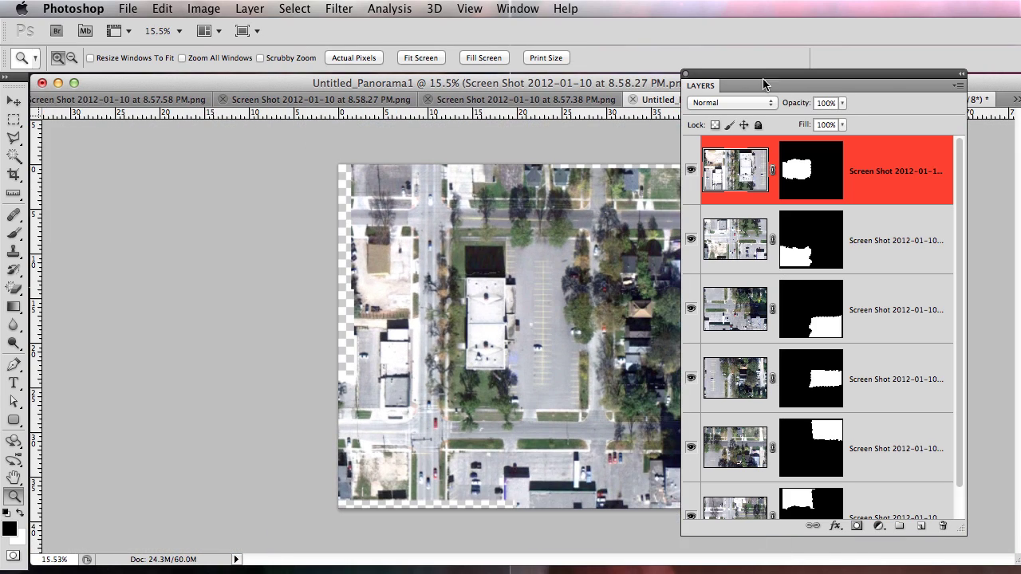
drag(762, 76, 870, 75)
click(546, 303)
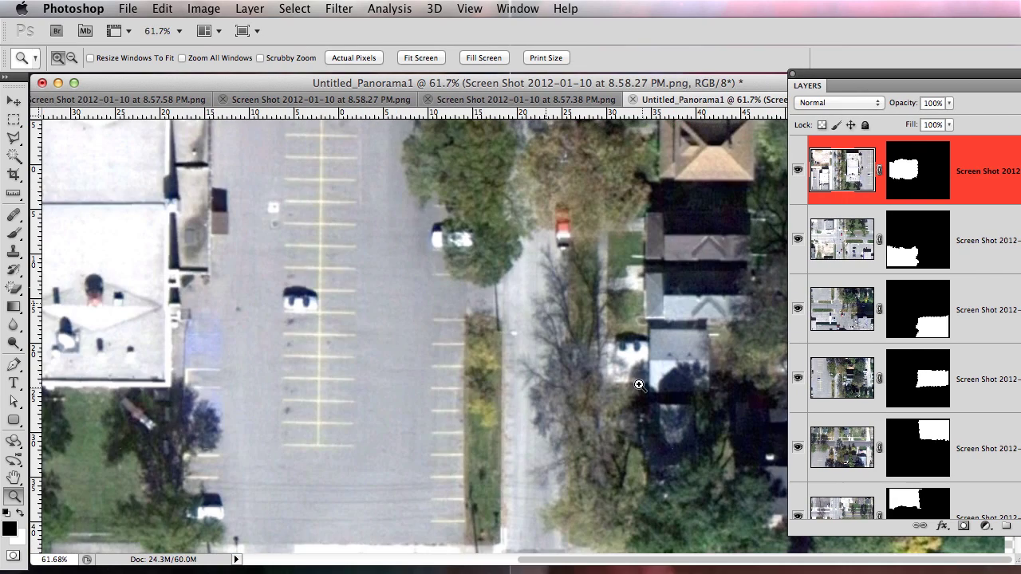
click(458, 259)
drag(383, 211, 449, 390)
alt+click(449, 387)
alt+click(448, 388)
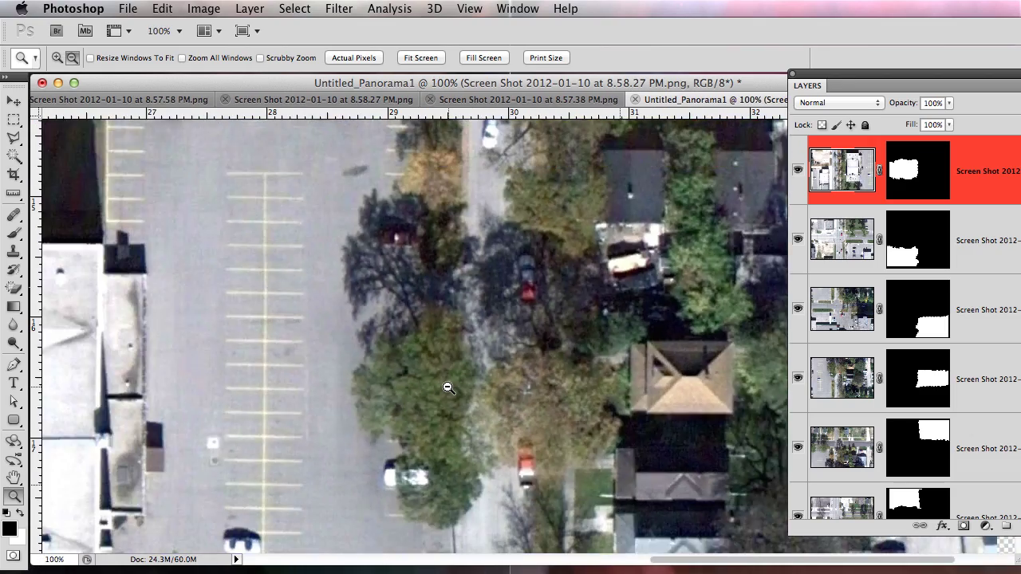
alt+click(448, 387)
alt+click(533, 383)
alt+click(533, 384)
alt+click(534, 384)
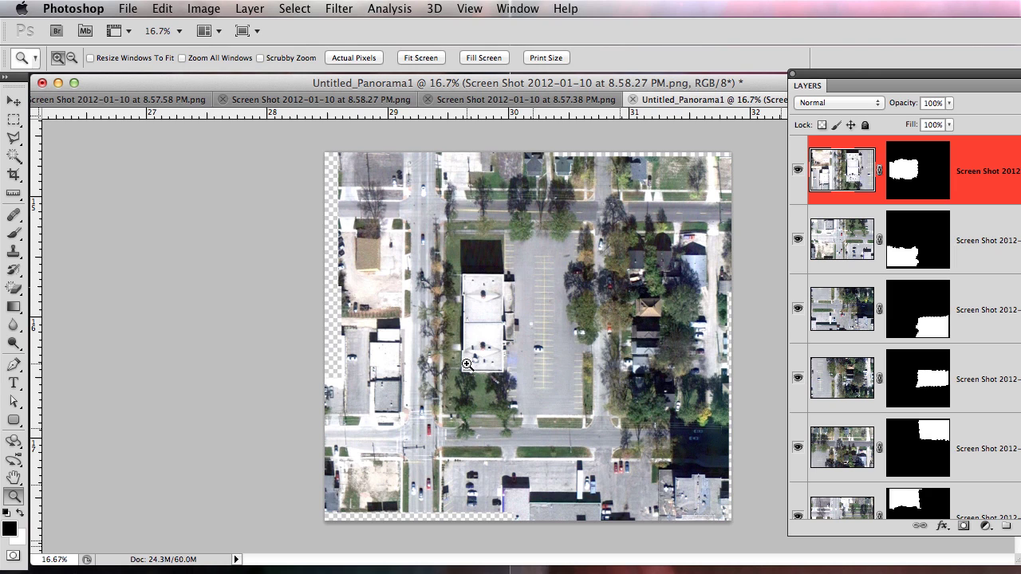
Merge all visible panorama layers into one, check it by toggling its visibility, and move the Layers panel clear of the image.
drag(843, 75, 754, 74)
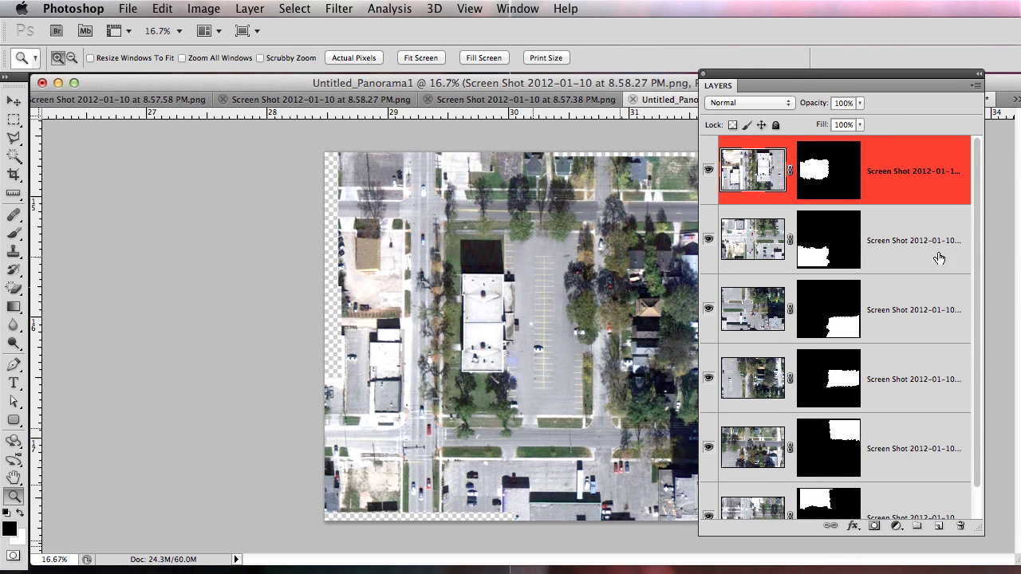
right_click(891, 164)
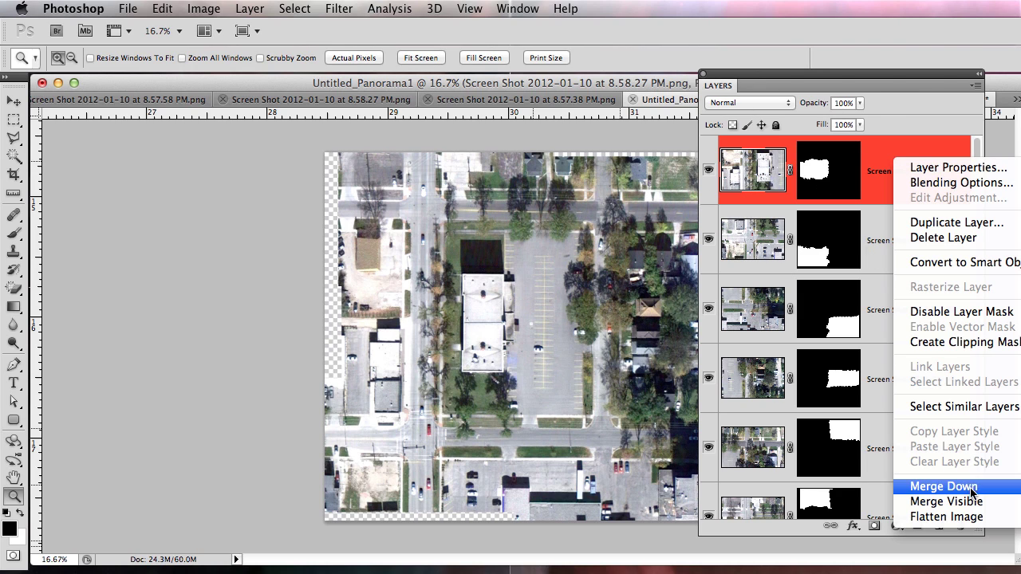
click(945, 501)
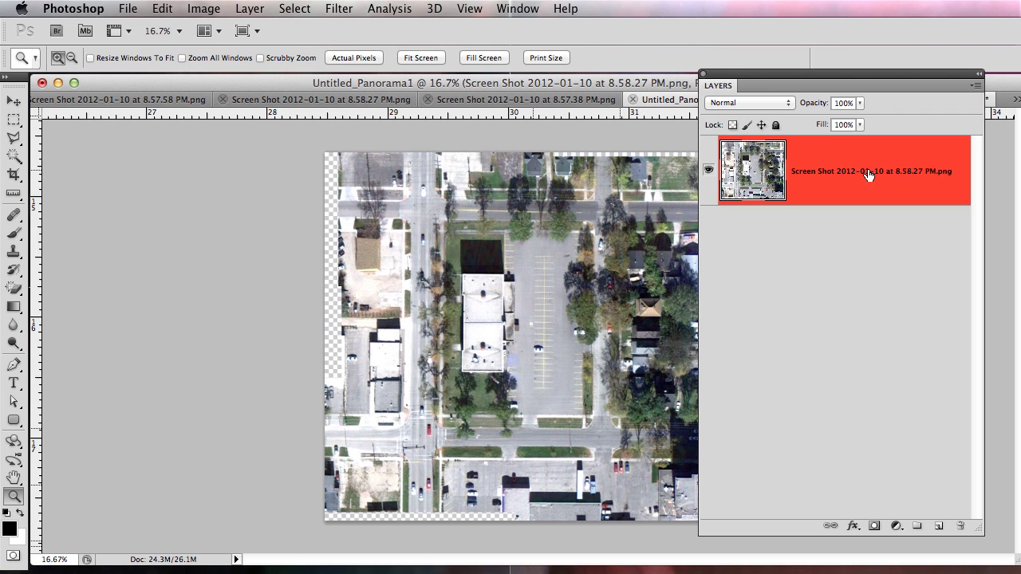
click(708, 169)
click(708, 169)
drag(729, 86, 972, 327)
Start saving a copy of the merged panorama in the la232_a1 folder under the name basemap_wip.
click(143, 7)
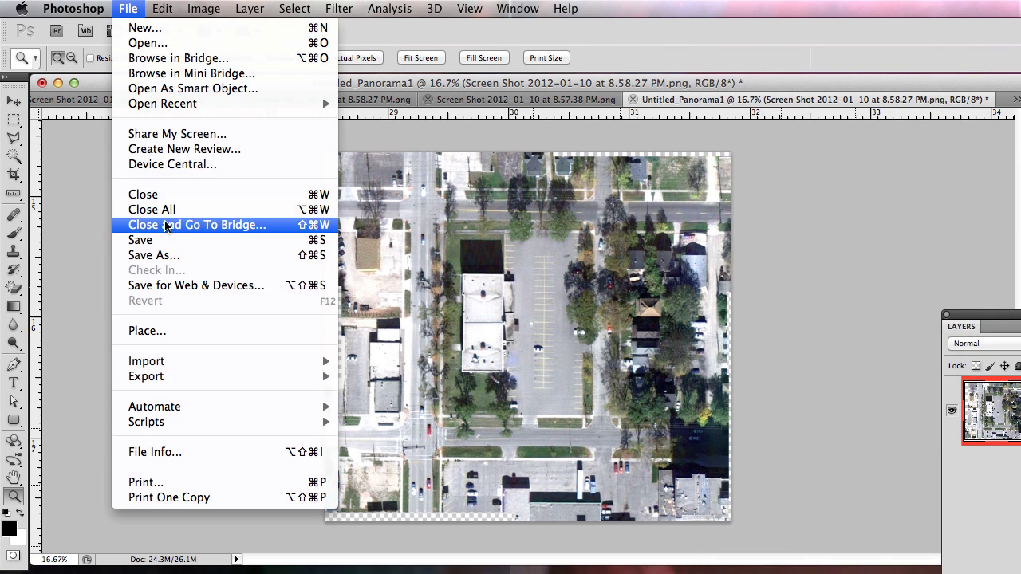
click(166, 256)
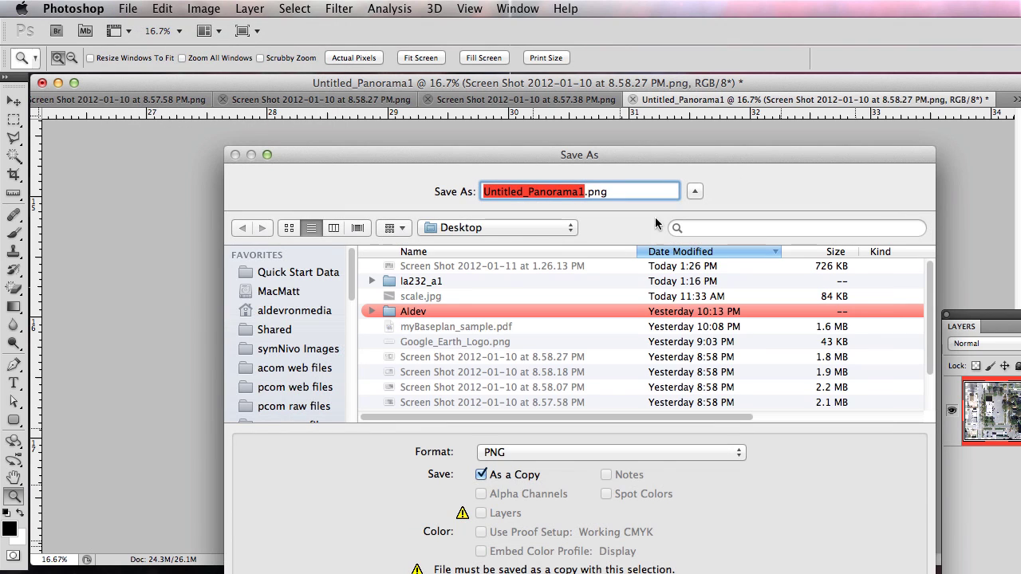
double_click(415, 283)
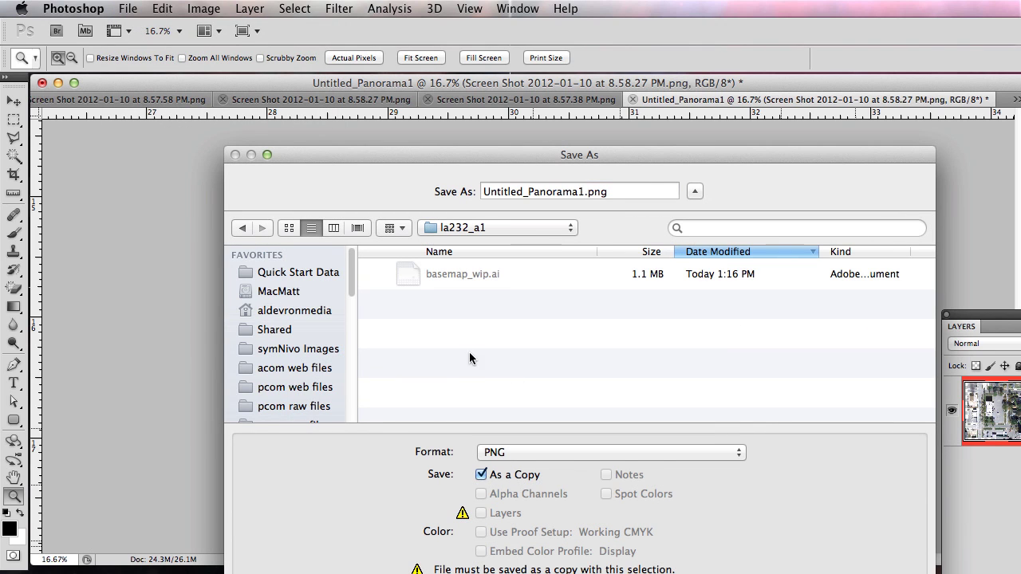
double_click(584, 191)
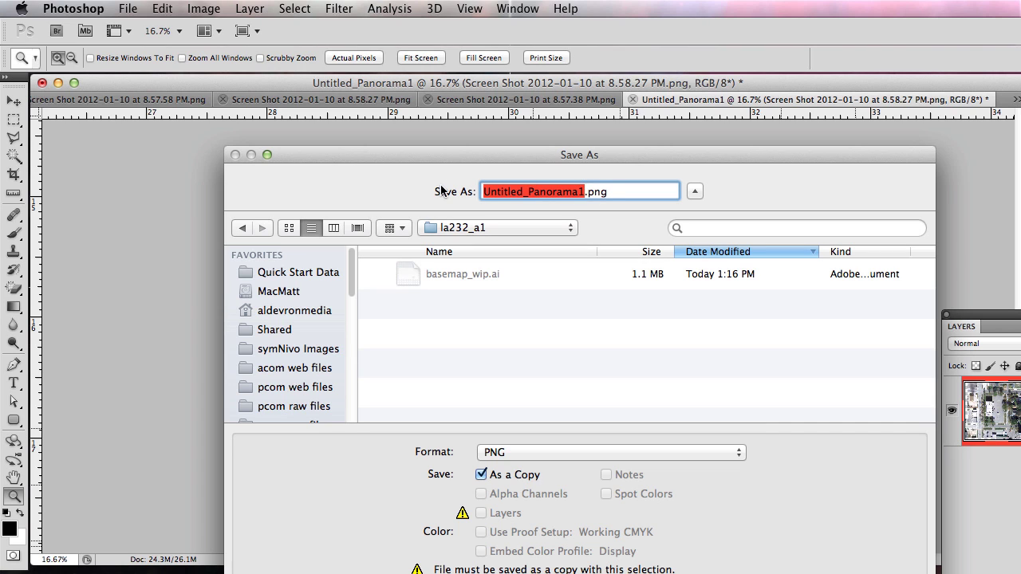
text(basemap)
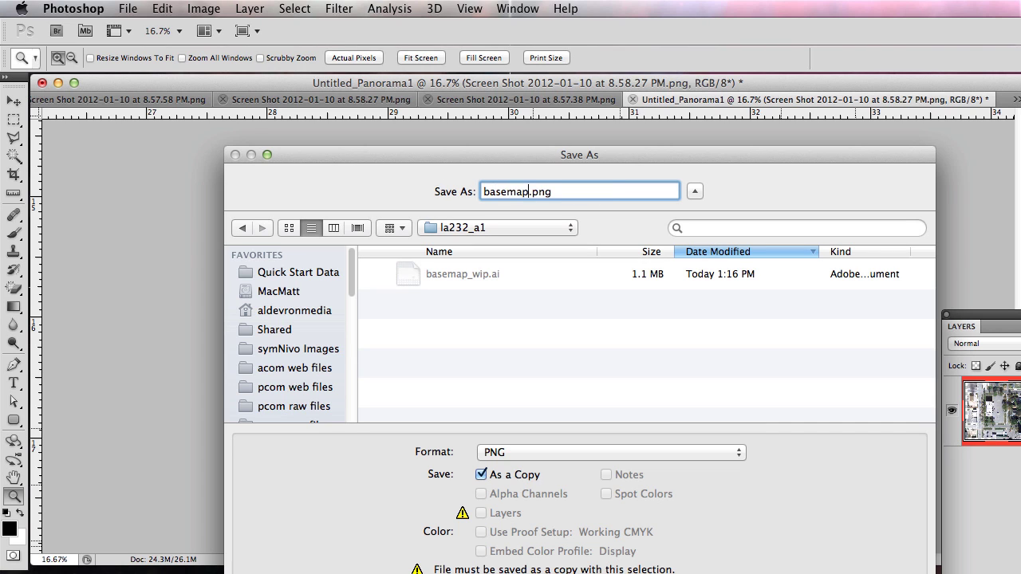
text(_wip)
Choose JPEG as the format for basemap_wip and proceed with the save.
click(544, 456)
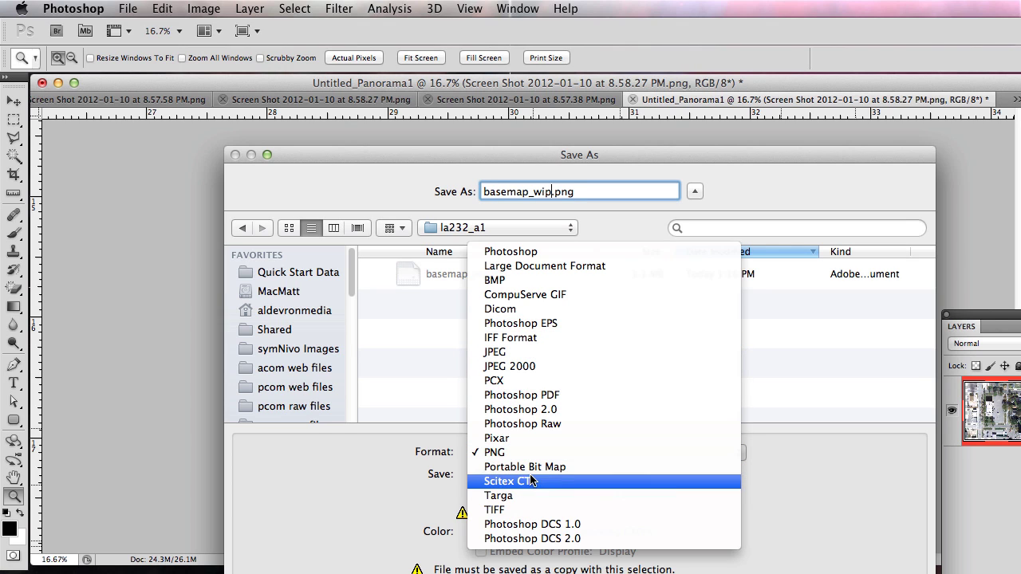
click(526, 352)
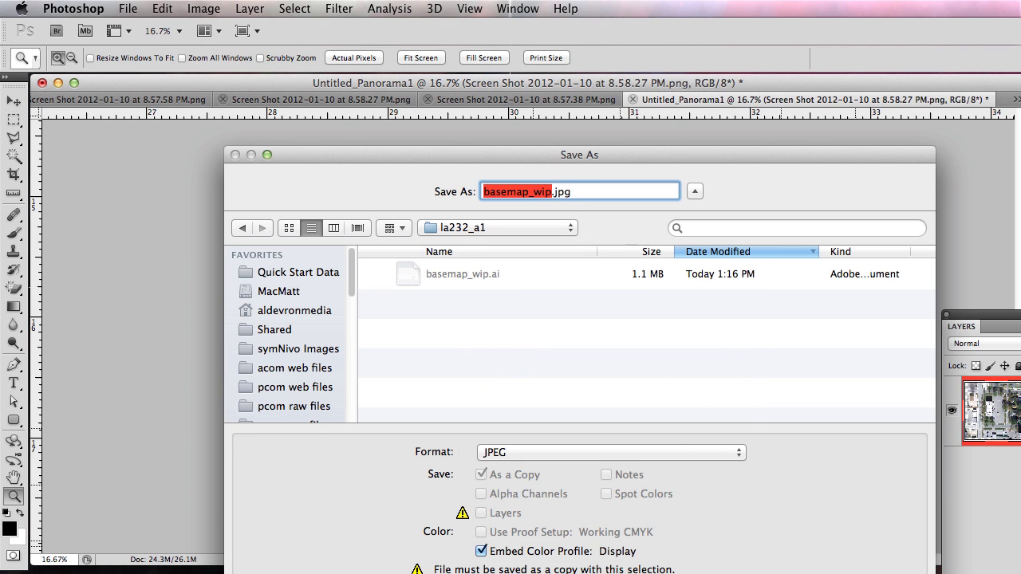
drag(579, 154, 536, 90)
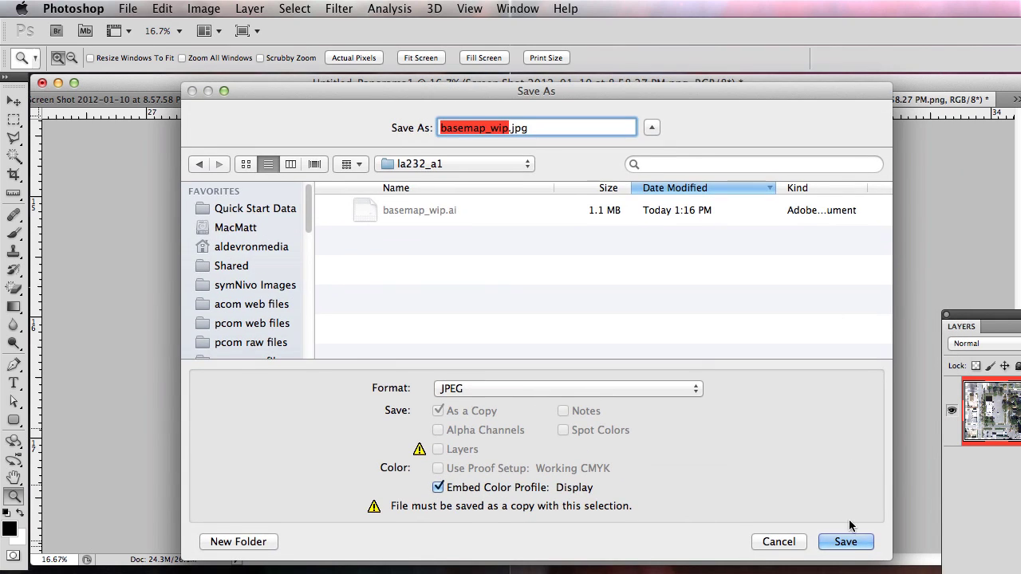
click(857, 543)
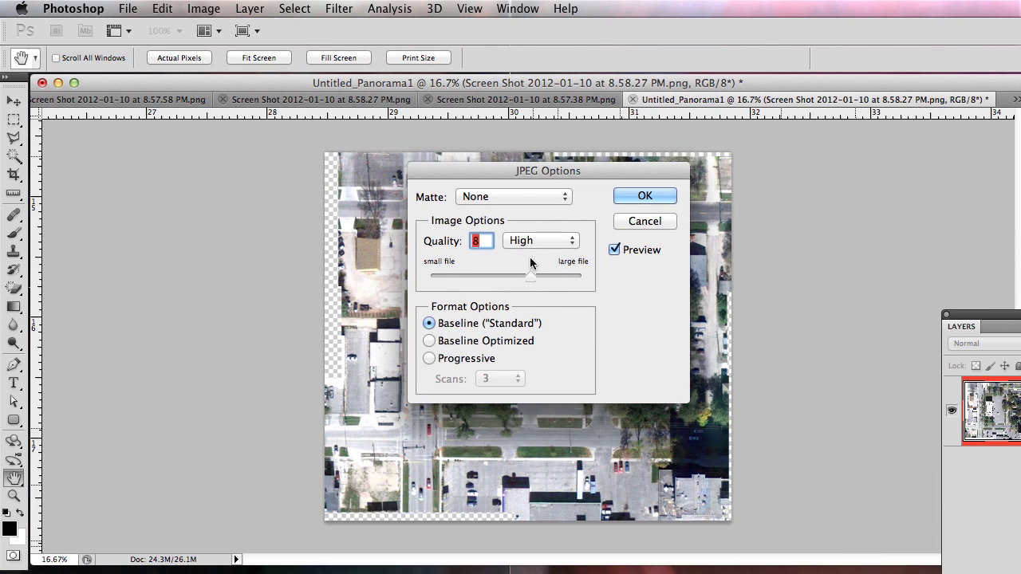
Try JPEG quality levels 10 and 12 to compare file sizes, and settle on High quality, 8.
click(559, 276)
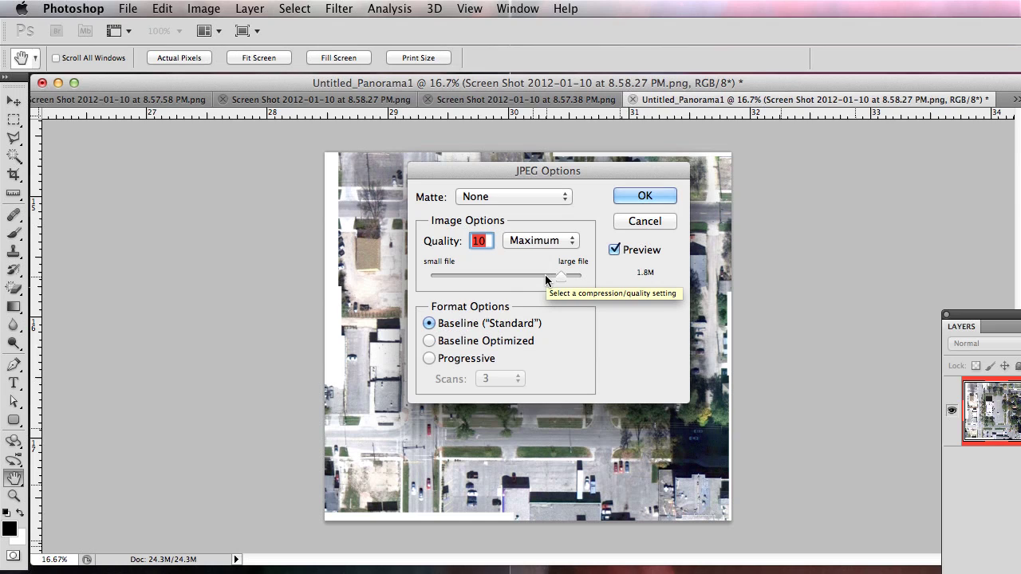
click(540, 240)
click(528, 226)
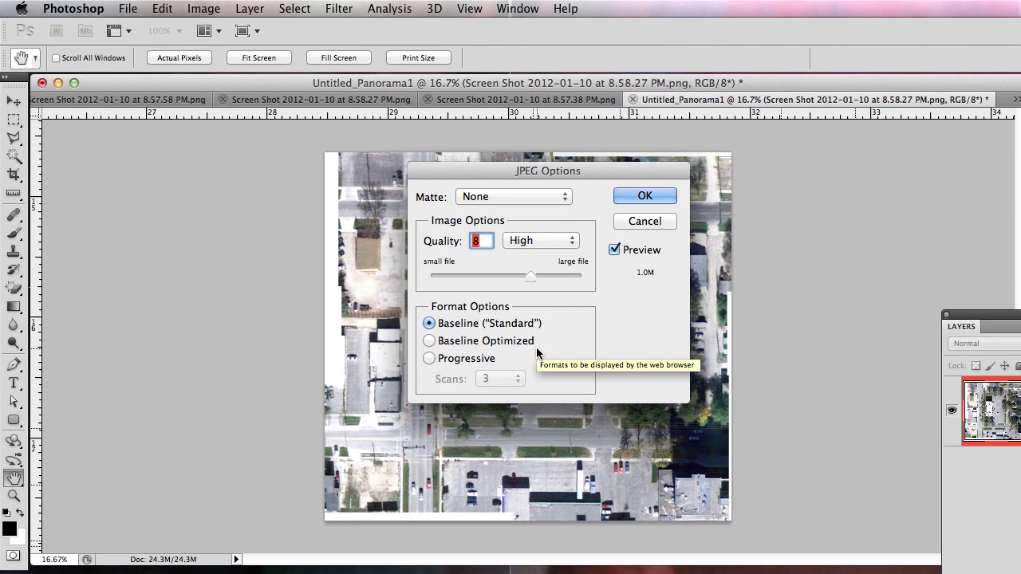
drag(540, 278, 575, 273)
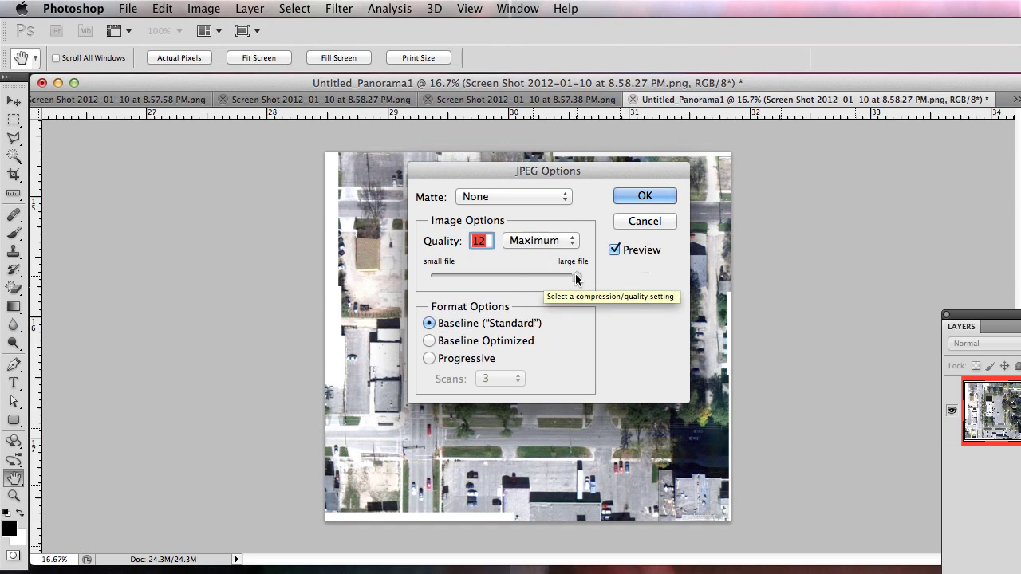
click(534, 240)
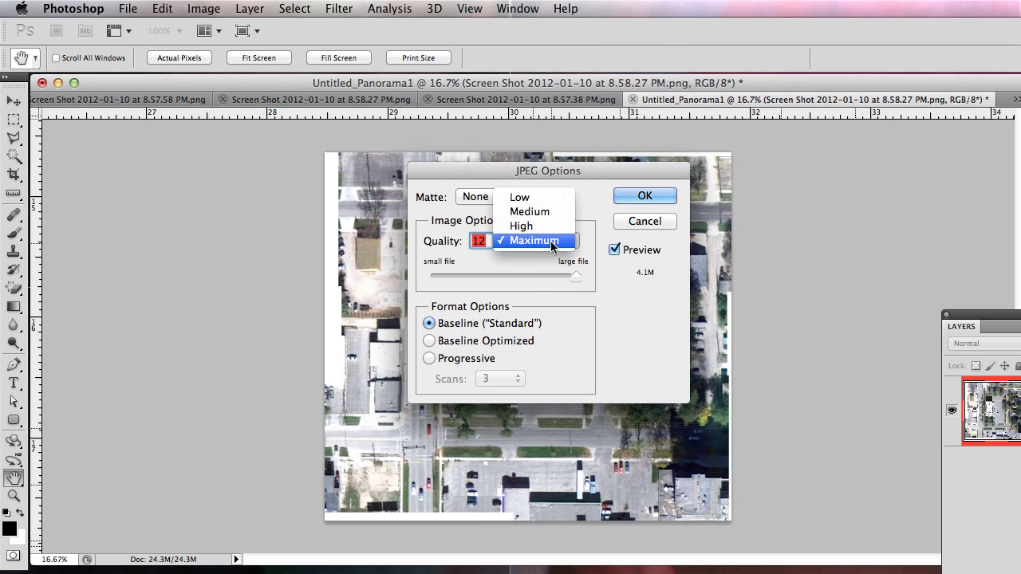
click(532, 224)
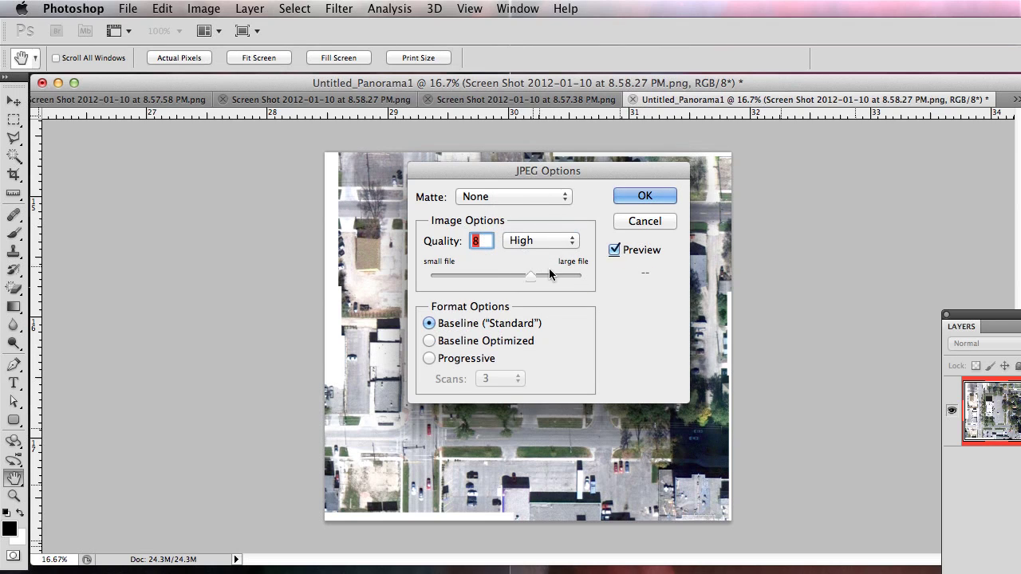
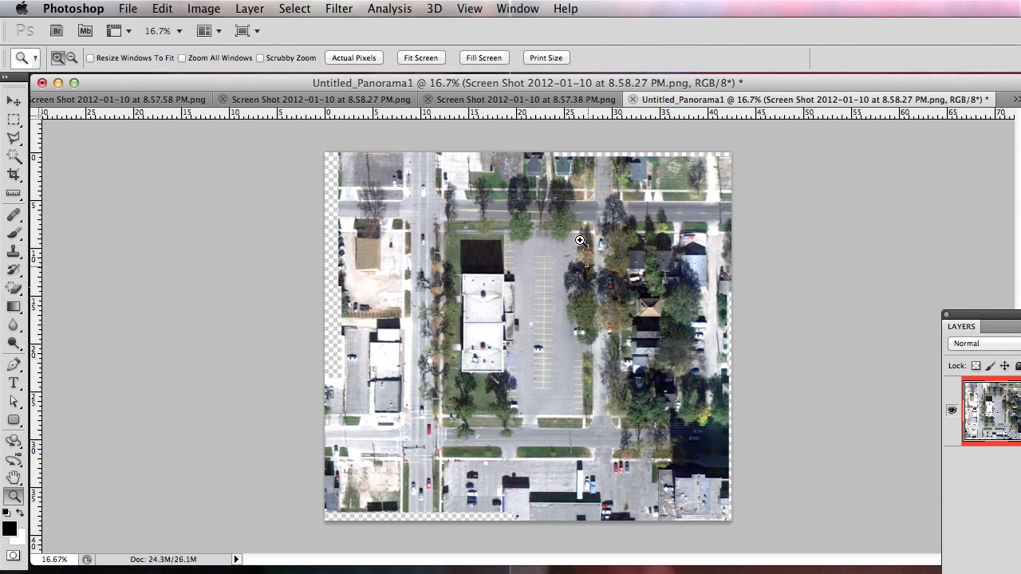
Inspect the parking lot up close and review the merged image's pixel dimensions, document size and resolution.
click(513, 210)
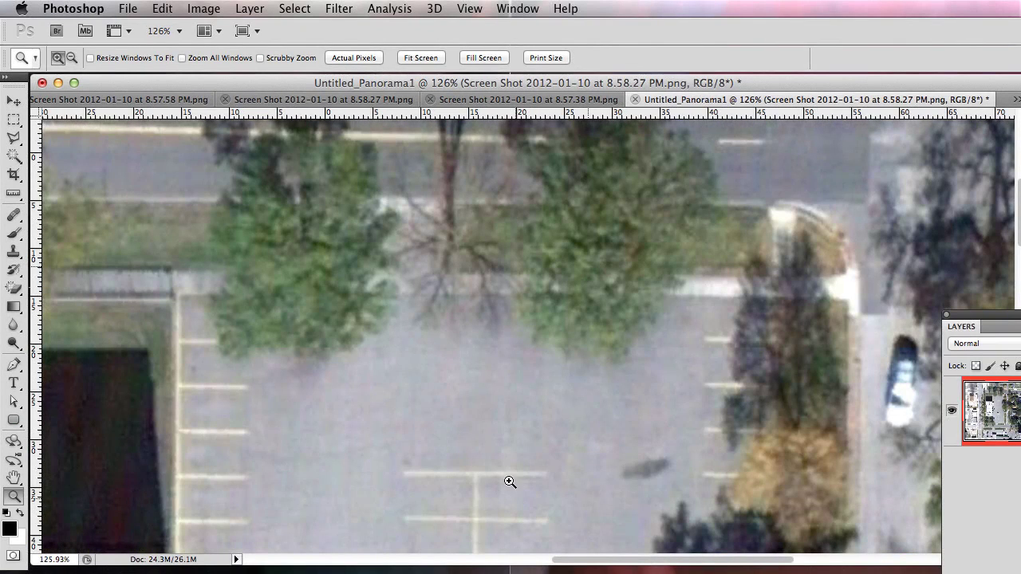
click(215, 9)
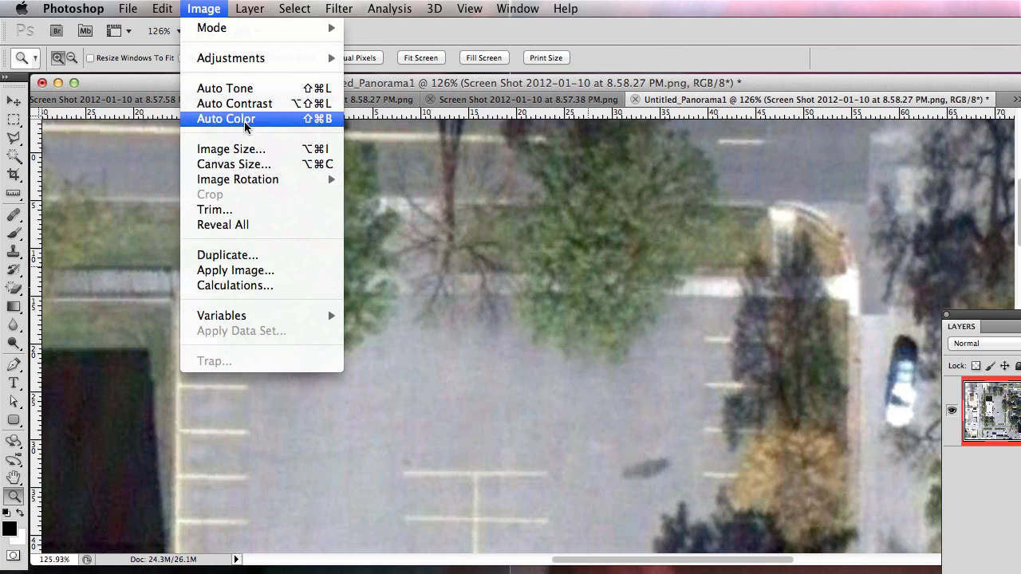
click(231, 149)
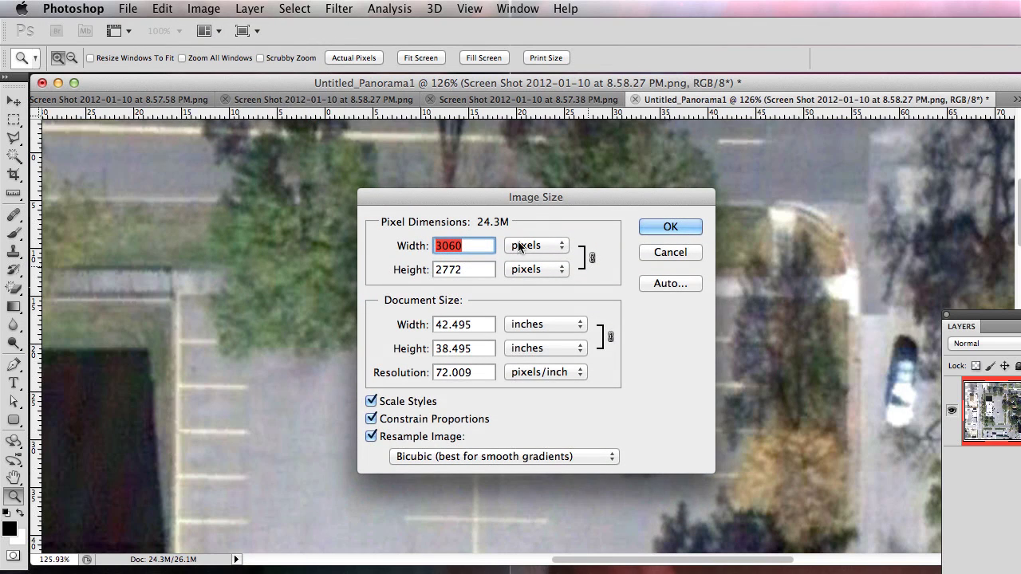
drag(504, 203, 546, 192)
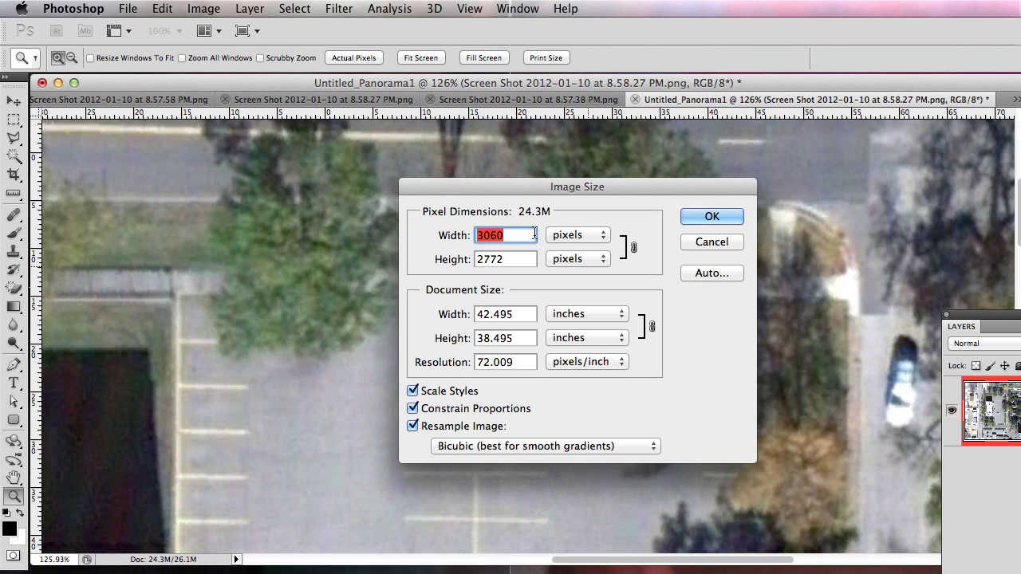
double_click(516, 268)
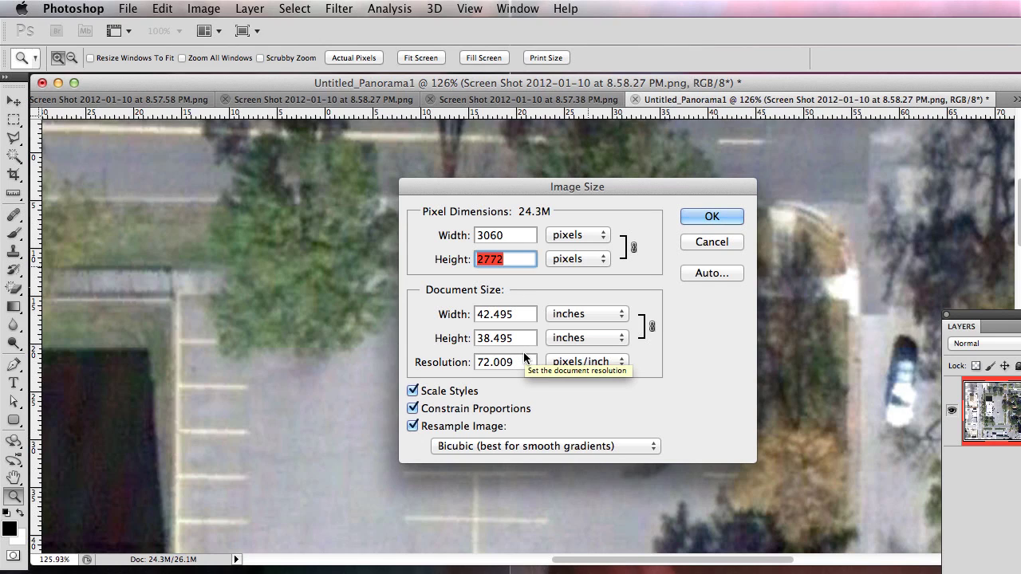
click(520, 236)
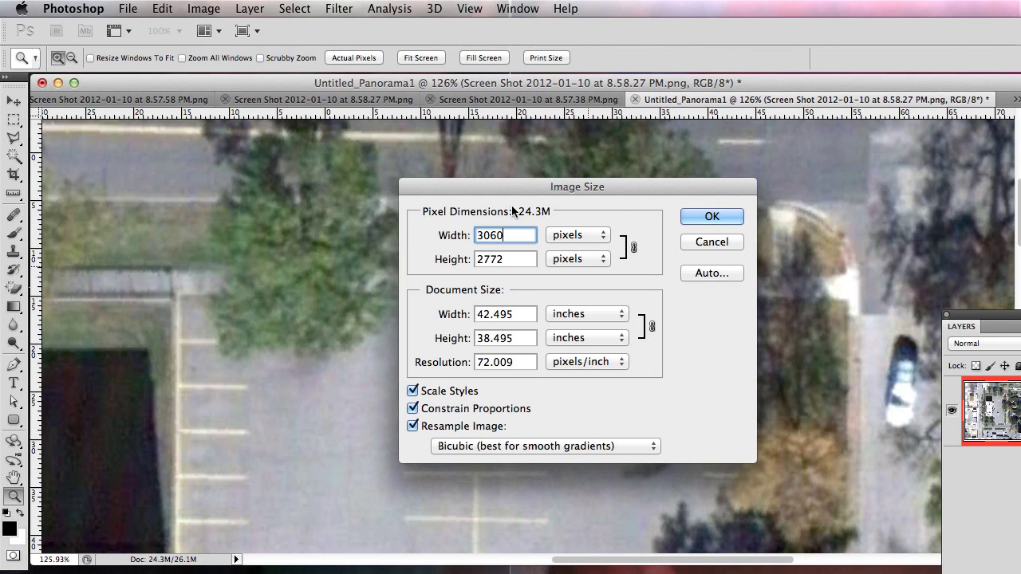
click(711, 219)
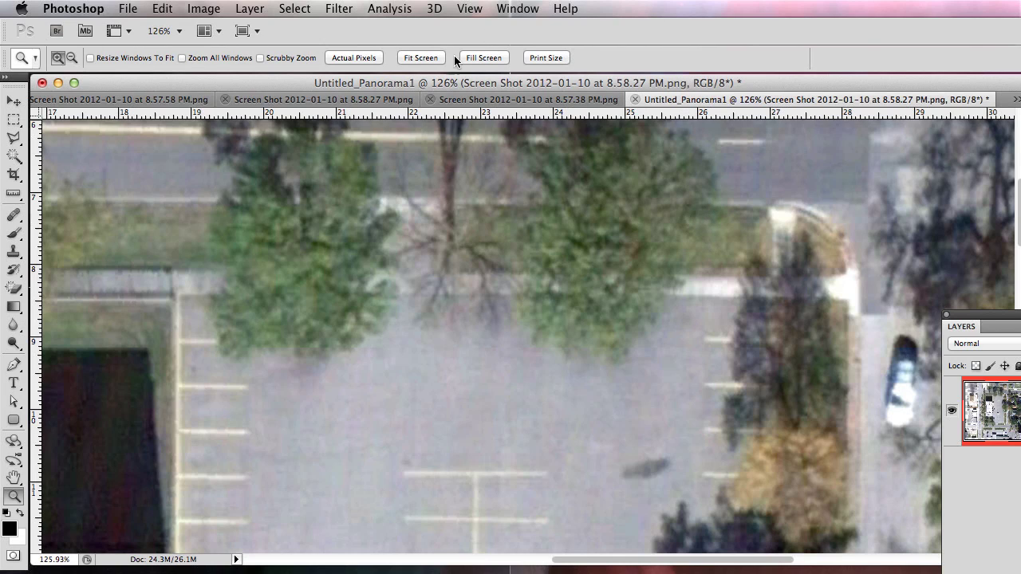
Close the panorama window and discard the unsaved changes.
click(42, 82)
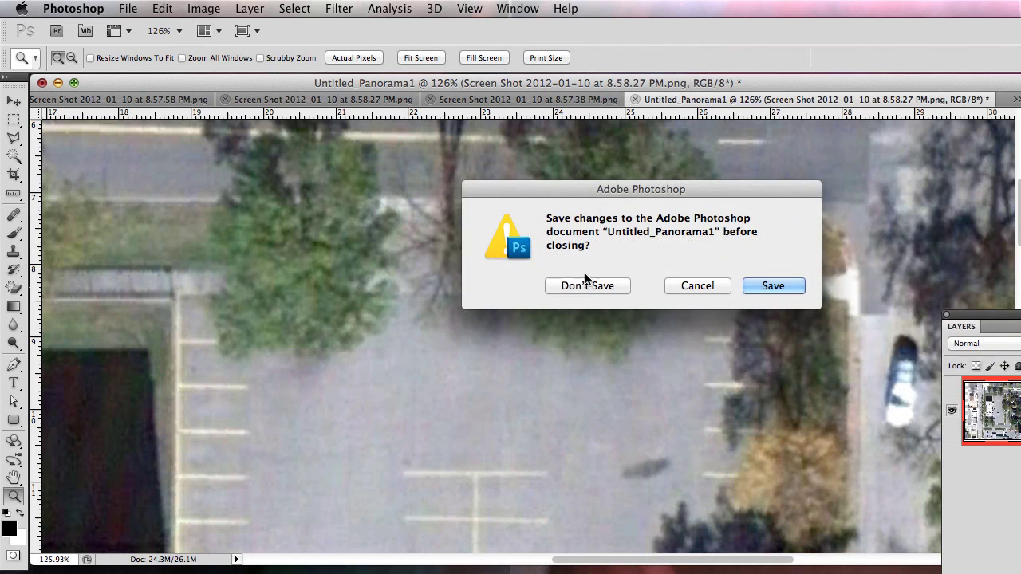
click(586, 287)
click(648, 455)
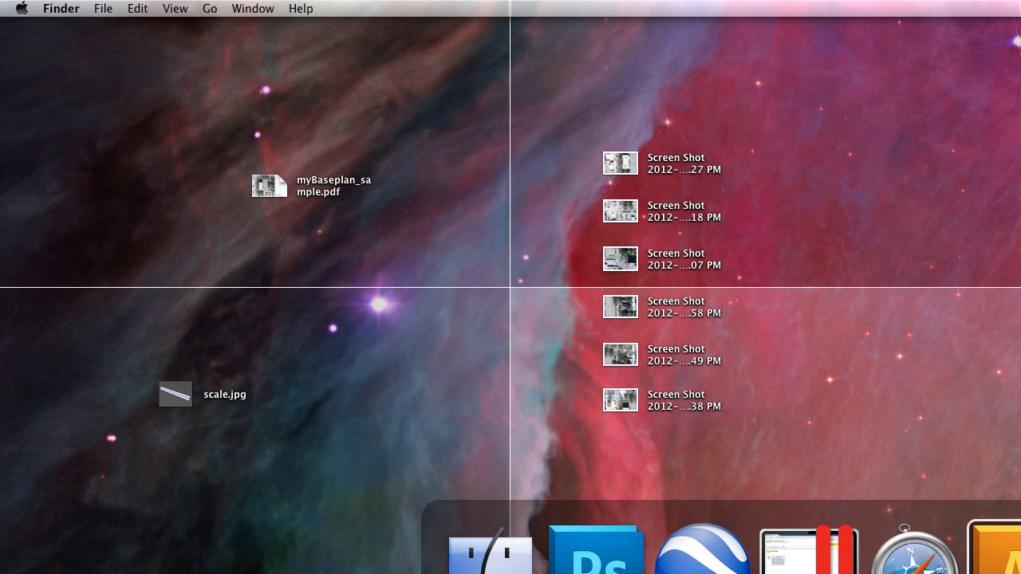
Switch to Illustrator and make the image layer of basemap_wip.ai active.
click(993, 550)
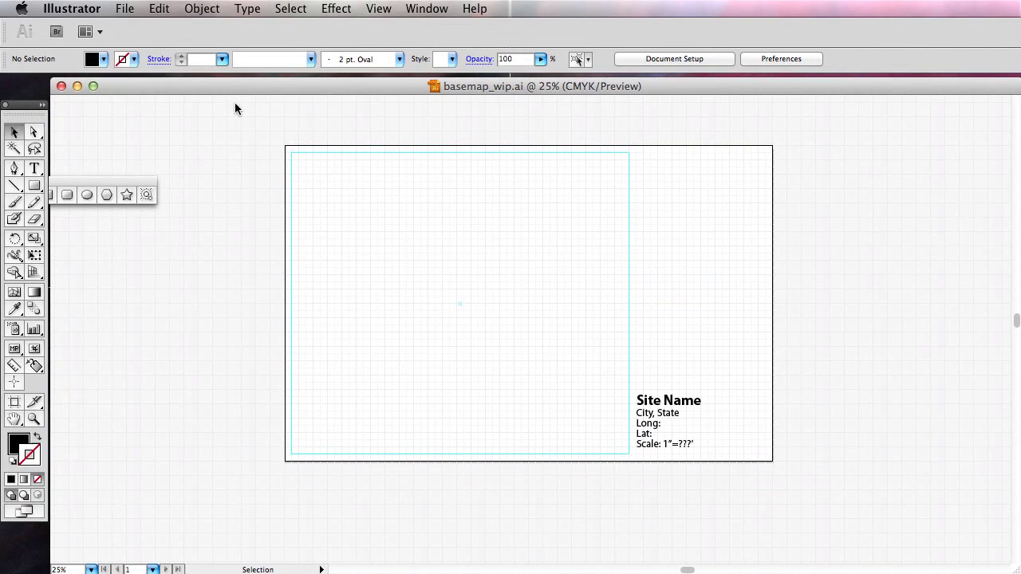
key(F7)
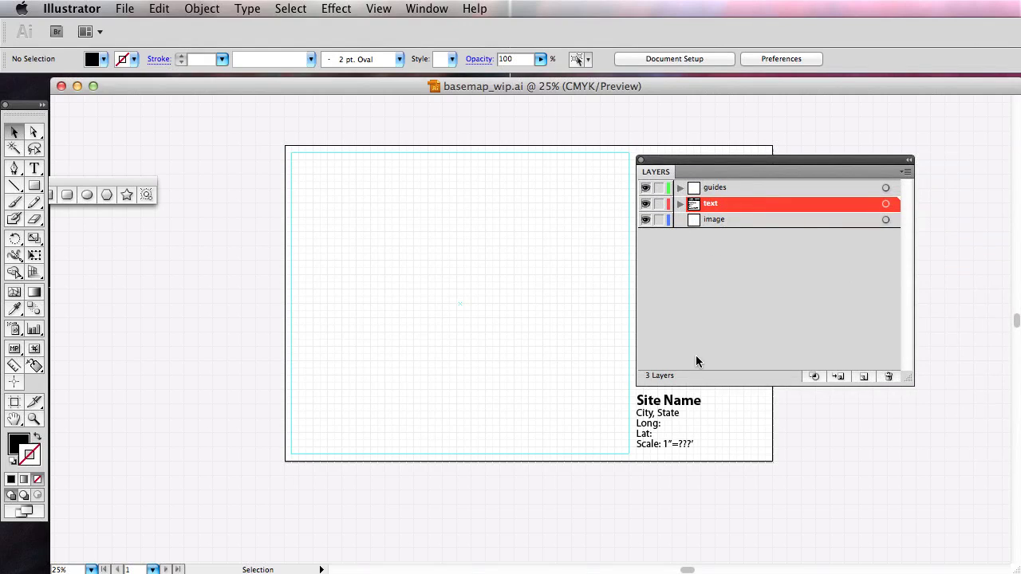
click(724, 219)
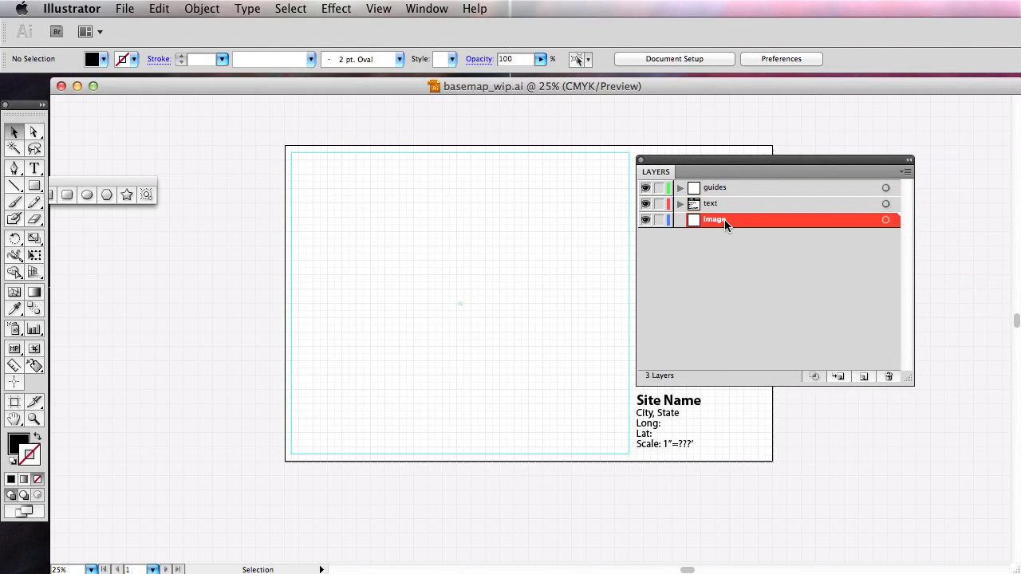
key(F7)
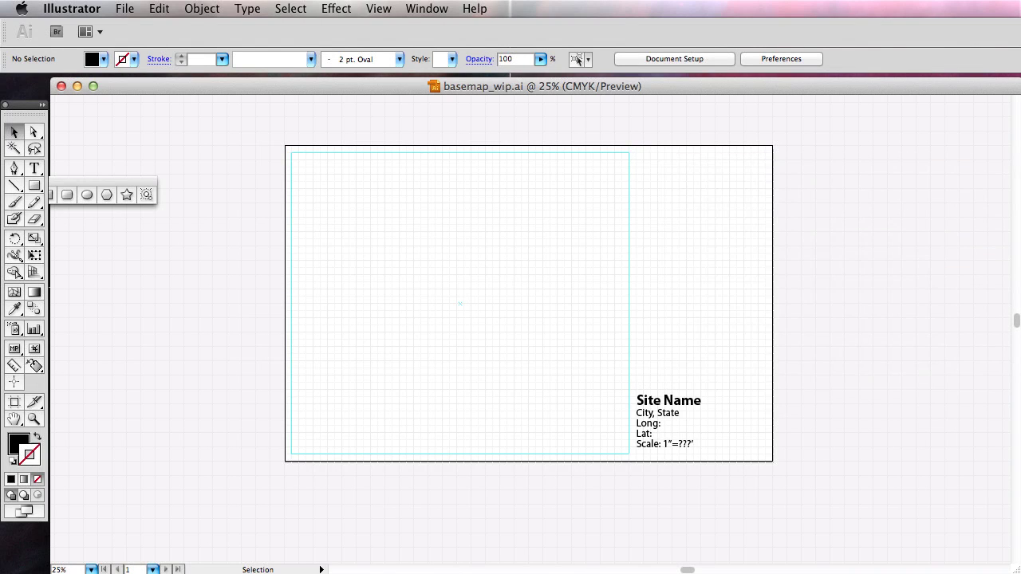
Place basemap_wip.jpg from the la232_a1 folder into the document as a linked image.
click(125, 9)
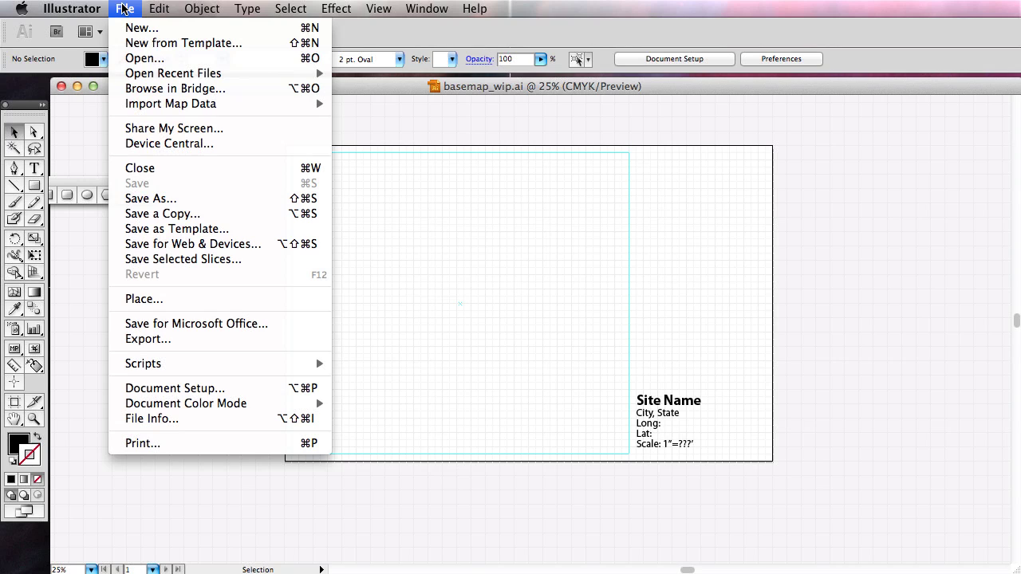
click(195, 299)
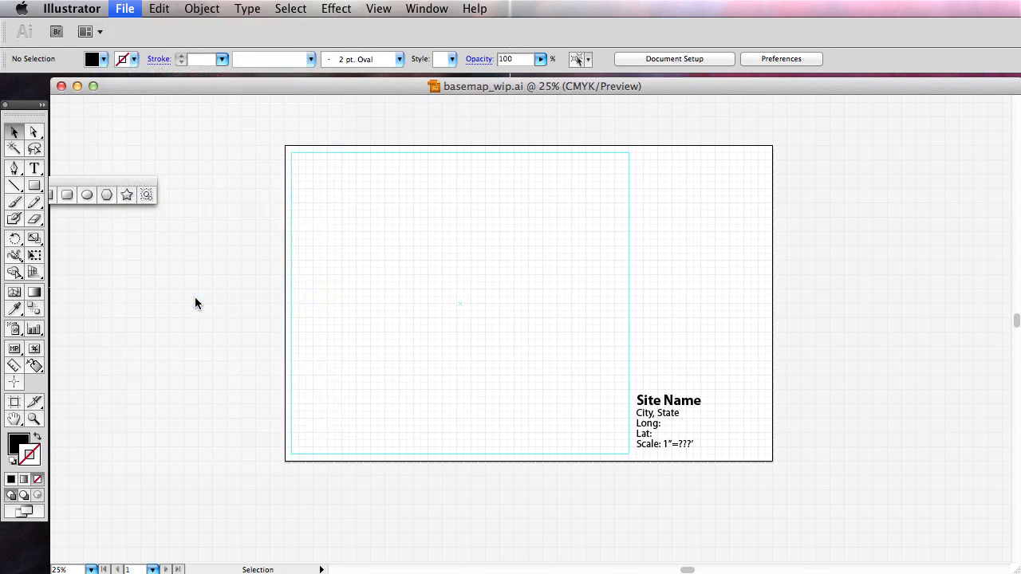
double_click(917, 237)
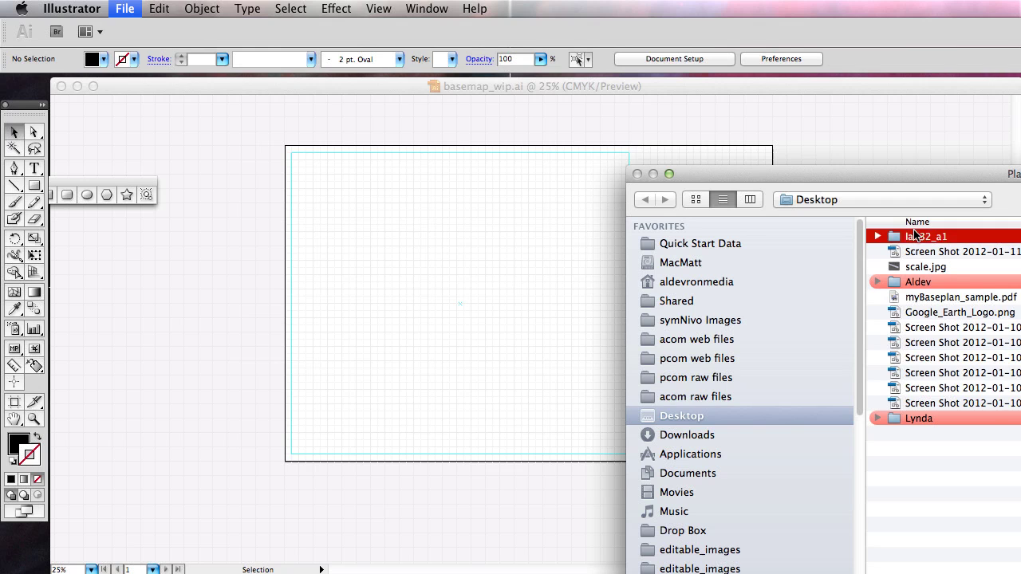
click(981, 239)
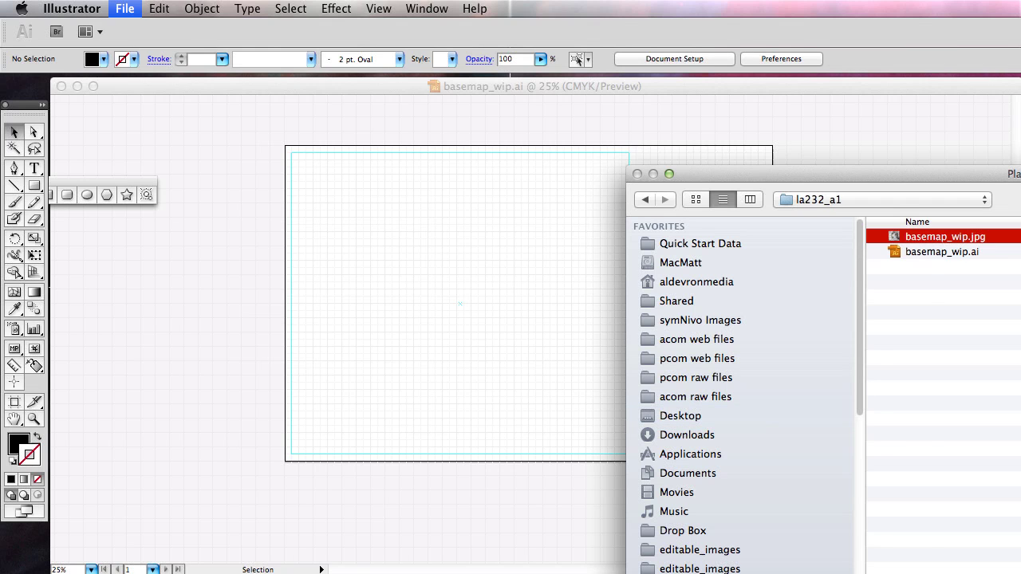
key(Return)
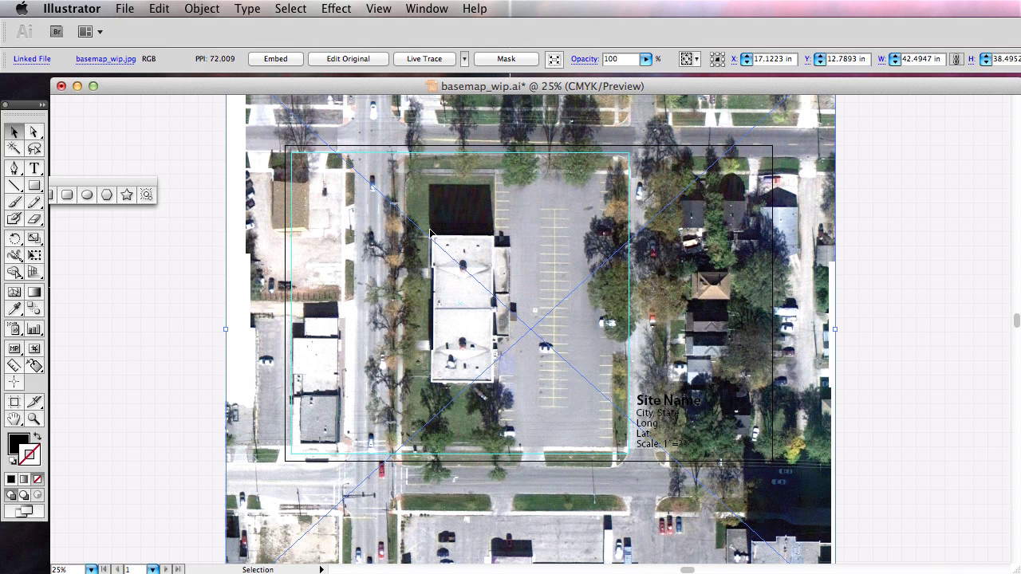
Move the placed aerial image off the artboard to the empty area left of it, and deselect it.
key(super+minus)
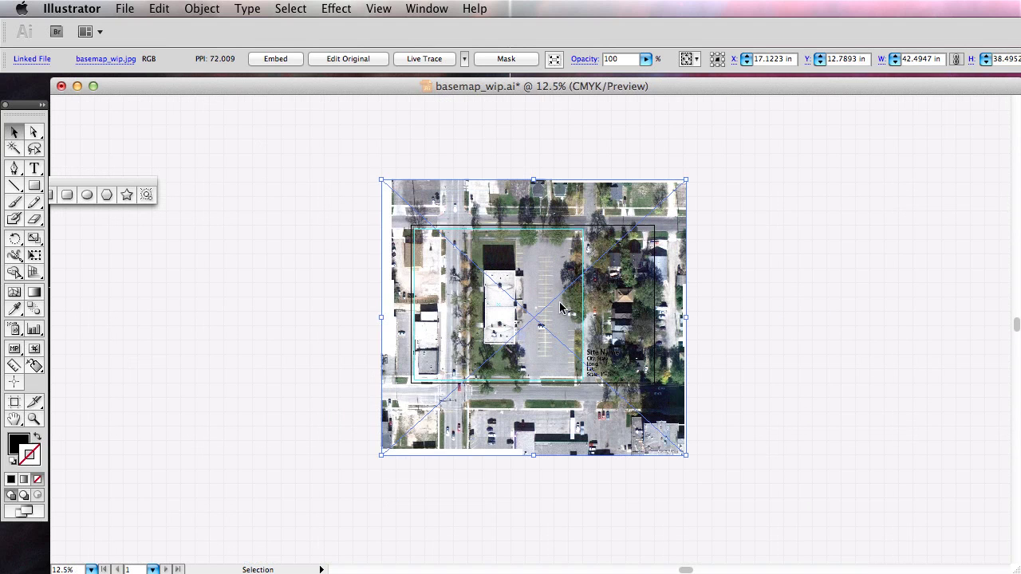
drag(561, 307, 237, 308)
click(531, 328)
drag(531, 328, 667, 341)
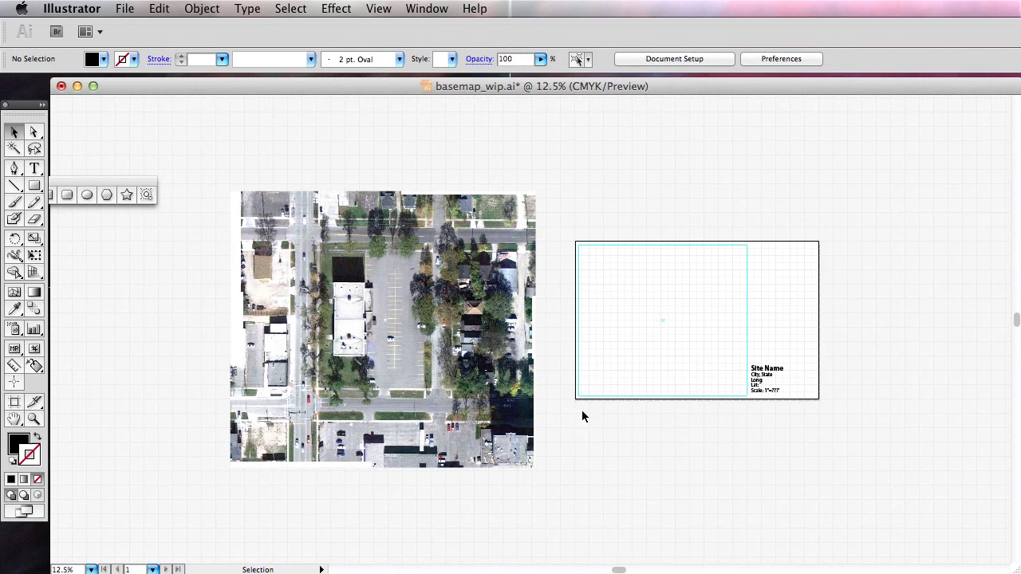
Examine the parking lot's yellow centre stripe and stall lines in the placed aerial image as a reference distance for scaling.
click(457, 315)
click(649, 424)
click(436, 321)
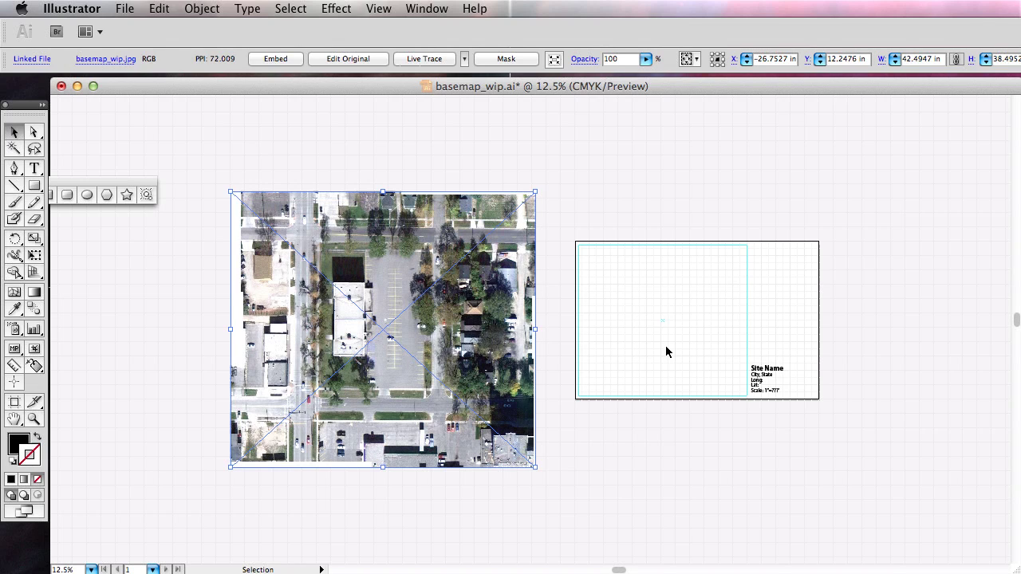
click(629, 160)
click(33, 419)
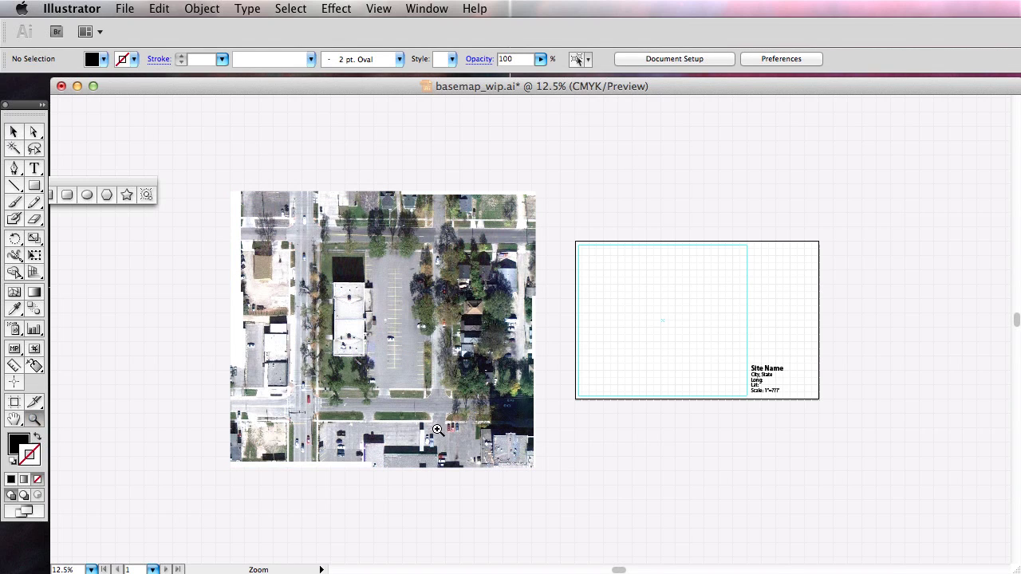
drag(437, 430, 292, 210)
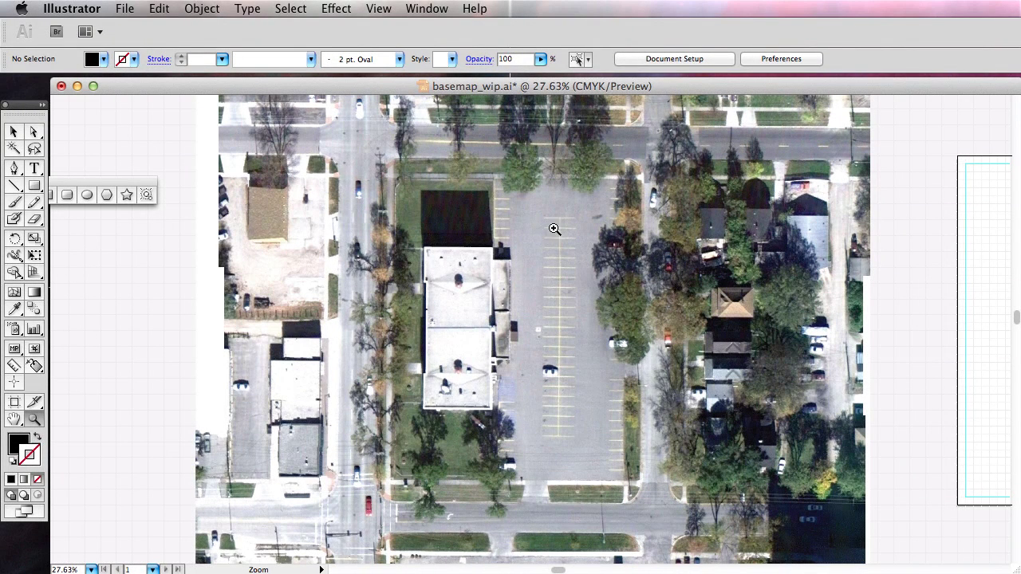
drag(597, 422, 540, 376)
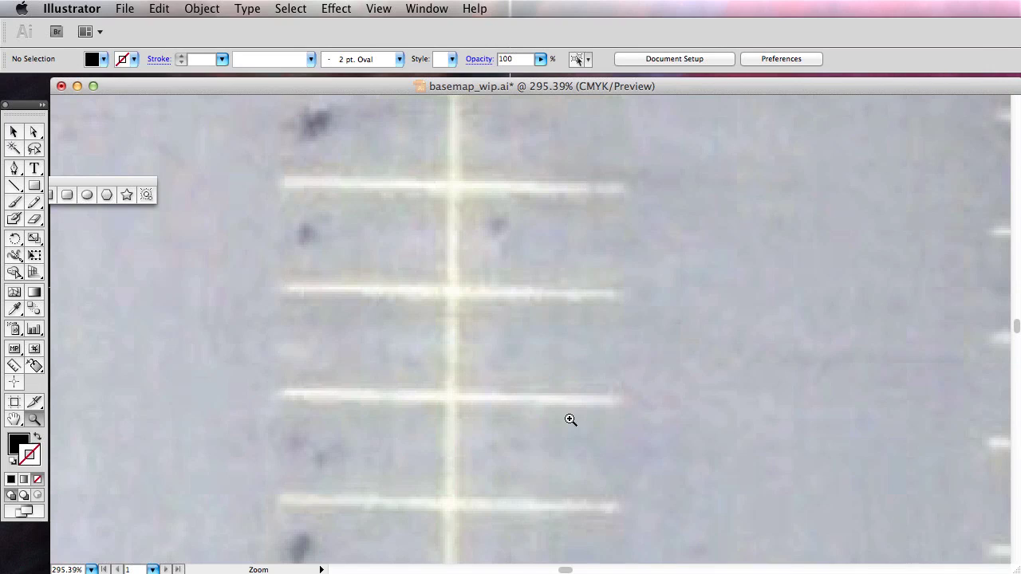
alt+click(572, 351)
alt+click(568, 352)
alt+click(566, 352)
alt+click(566, 352)
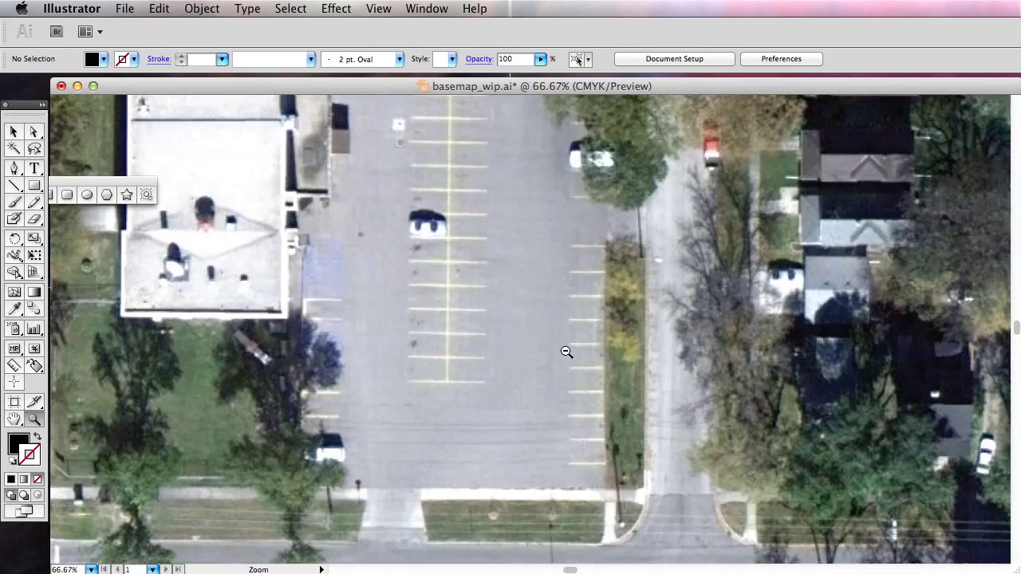
alt+click(552, 350)
alt+click(544, 342)
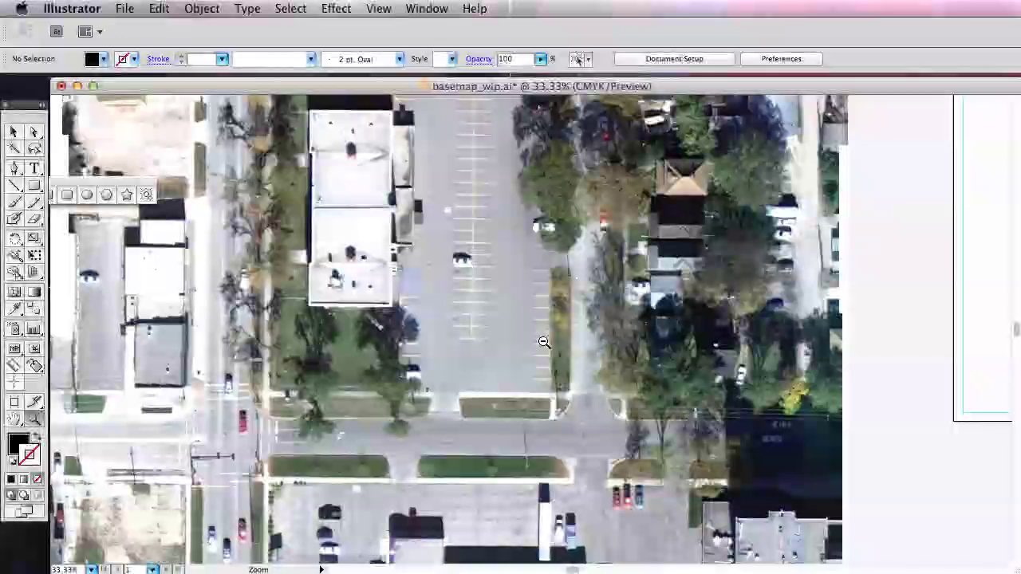
alt+click(535, 311)
scroll(489, 341, up, 2)
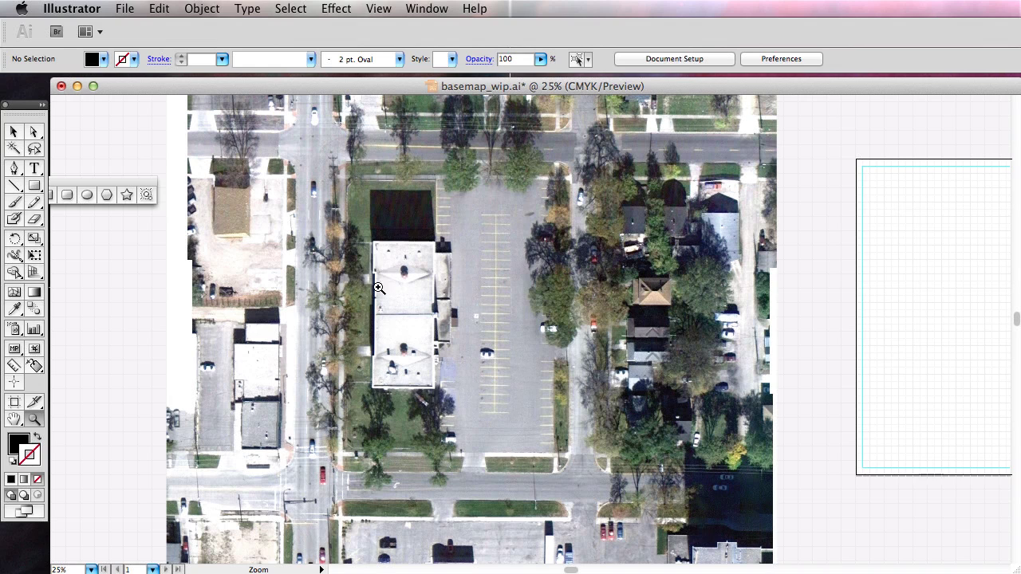
Examine the building's roof edges beside the parking lot, and return to an overview of the aerial image and artboard.
drag(477, 413, 343, 221)
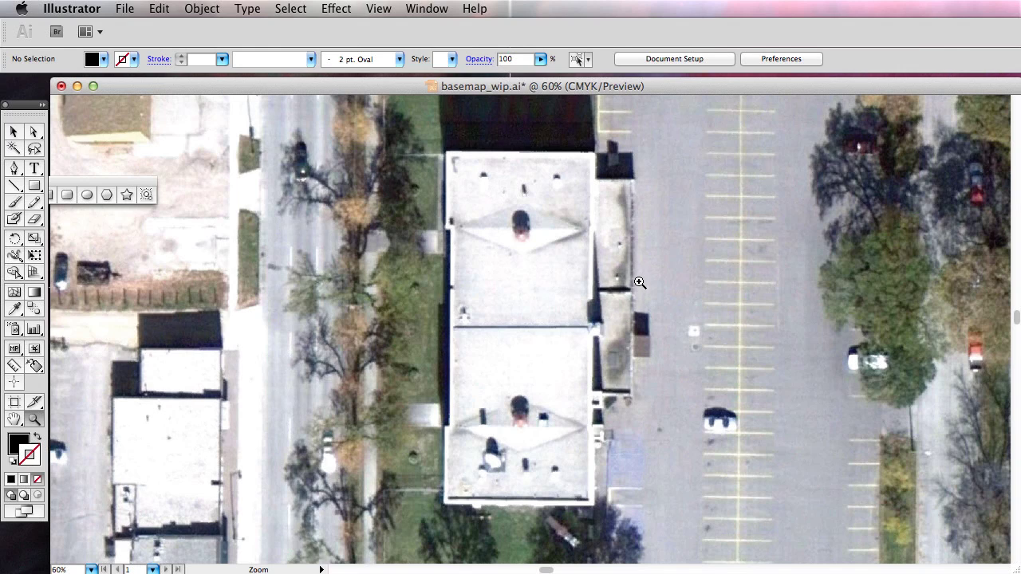
alt+click(735, 421)
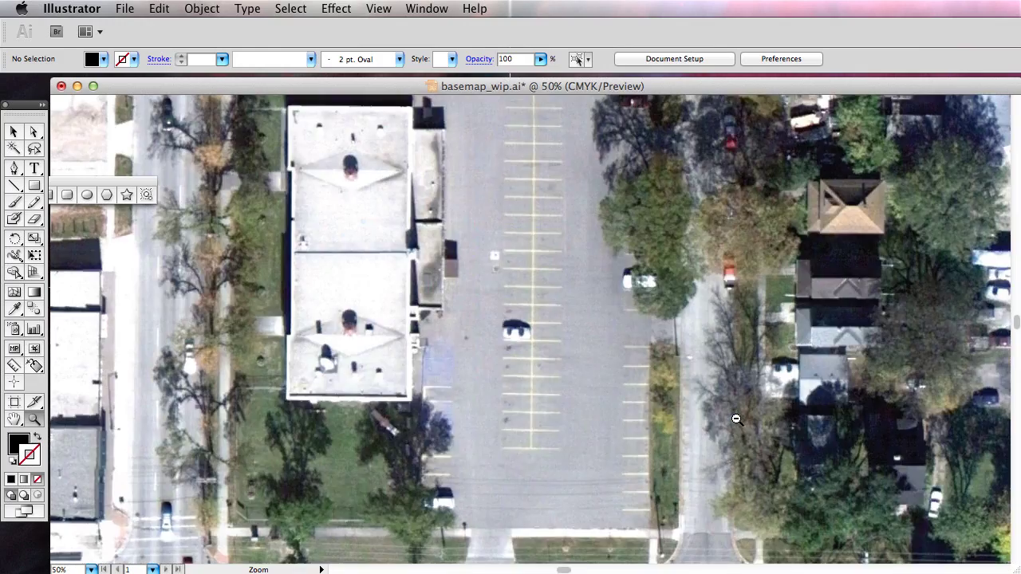
alt+click(731, 420)
alt+click(594, 414)
alt+click(594, 414)
scroll(594, 415, up, 5)
scroll(593, 415, right, 2)
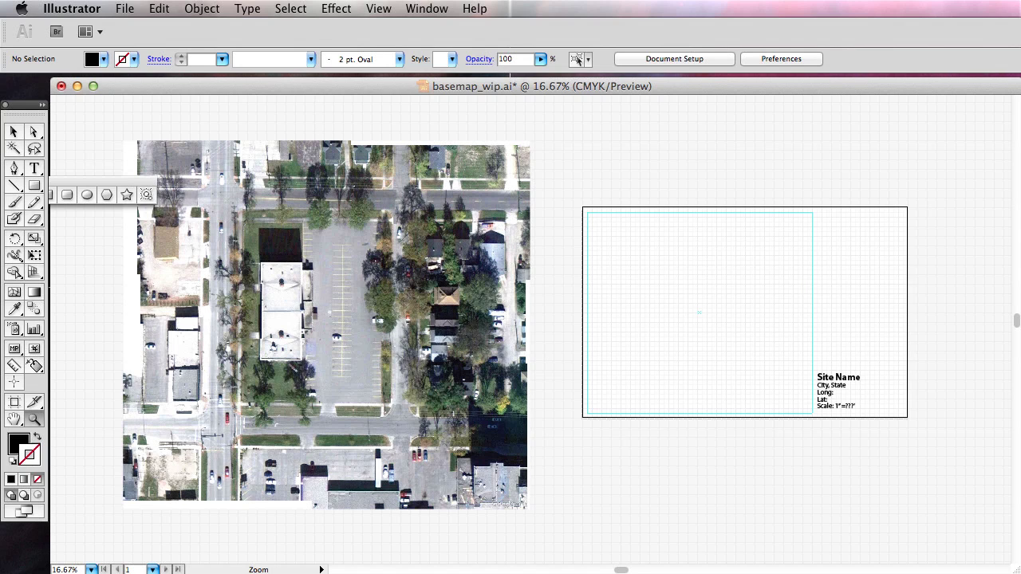
Switch to Google Earth and open the ruler for line measurements in feet, placed clear of the parking lot.
key(super+Tab)
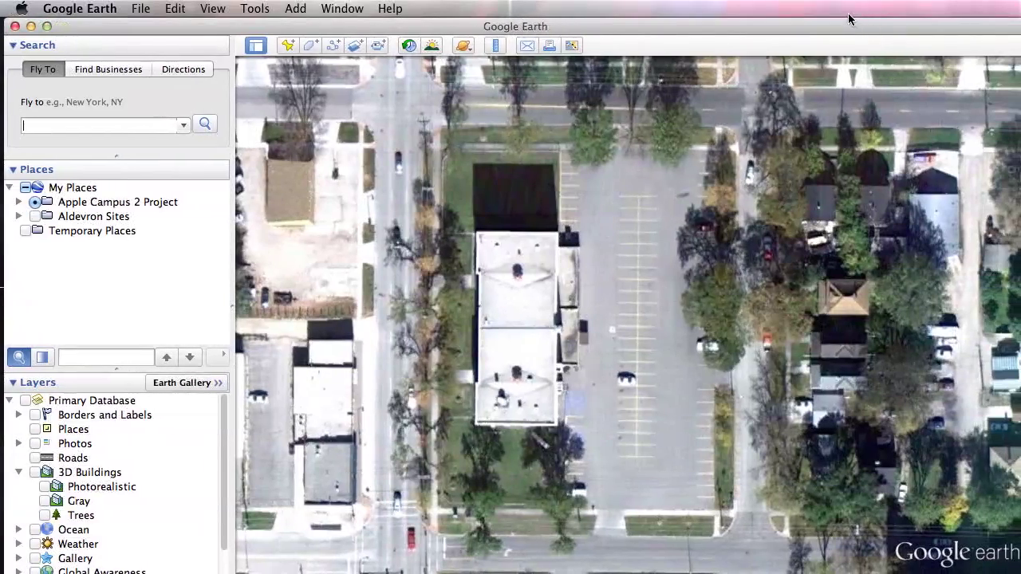
drag(849, 20, 843, 18)
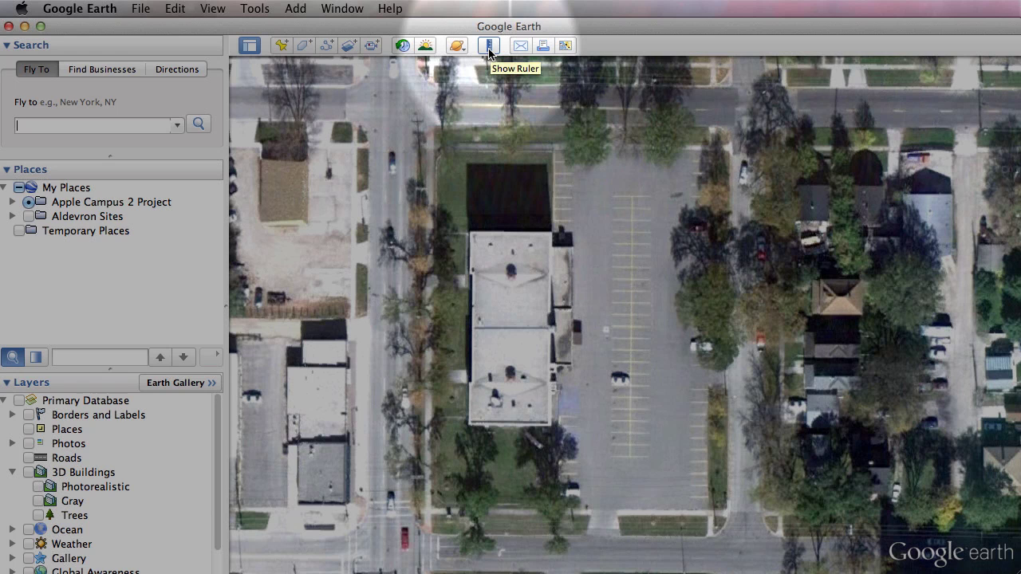
click(489, 48)
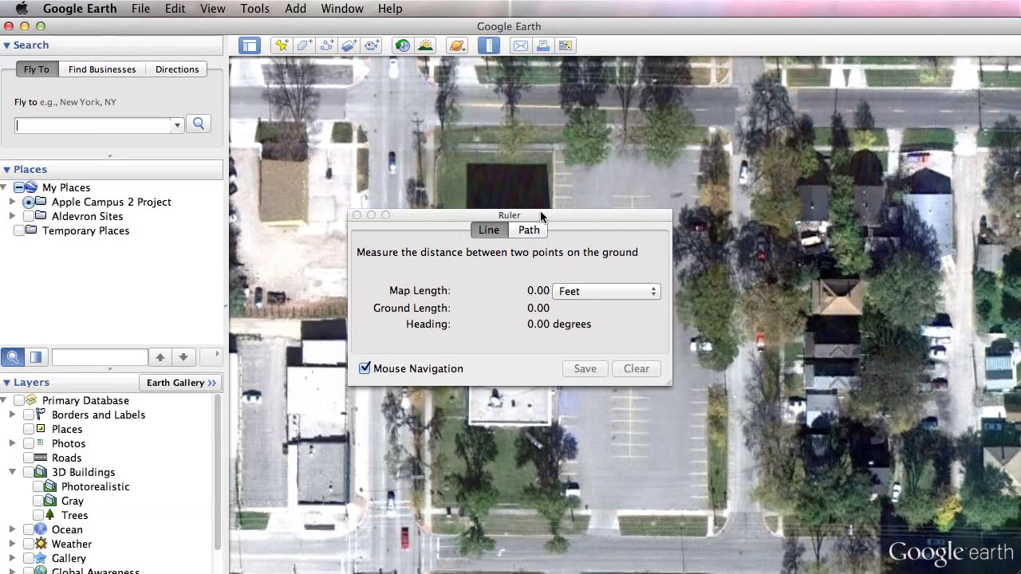
drag(545, 216, 618, 177)
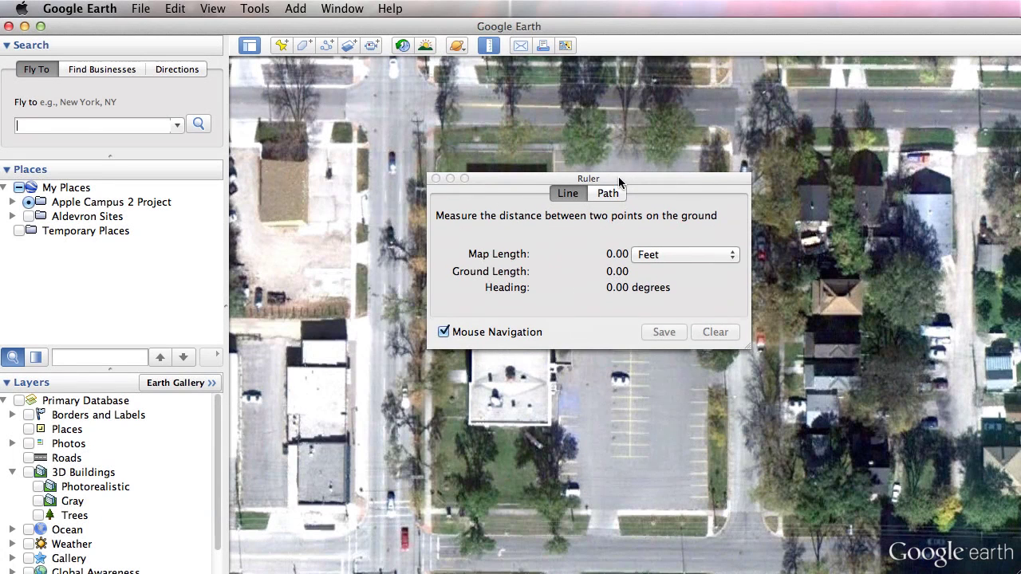
click(436, 179)
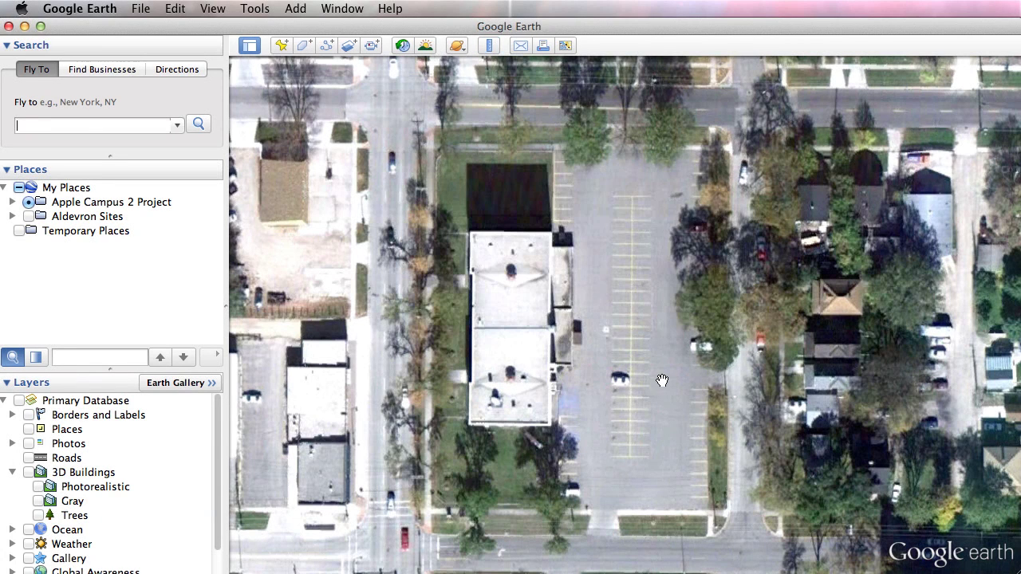
click(489, 47)
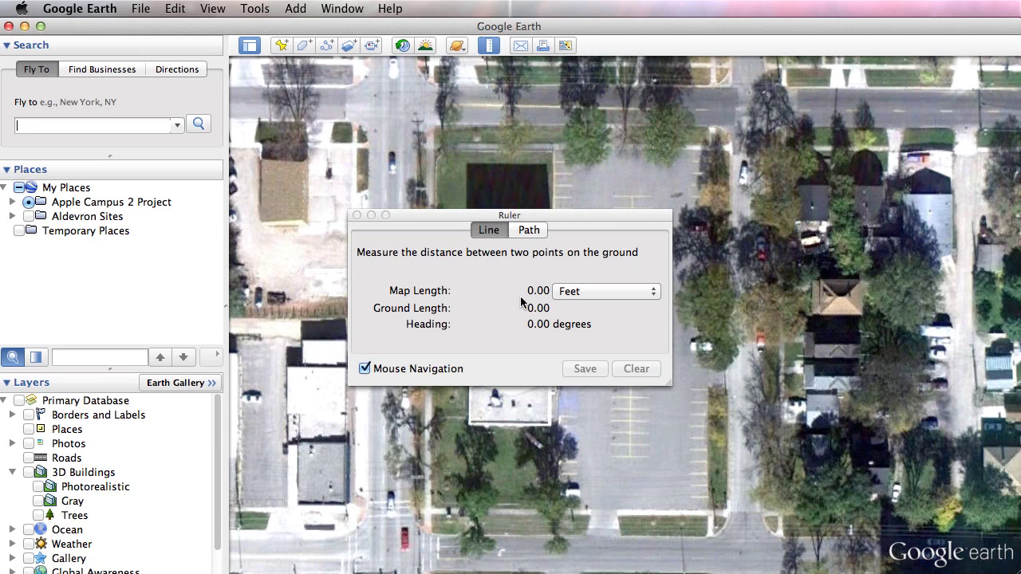
click(574, 294)
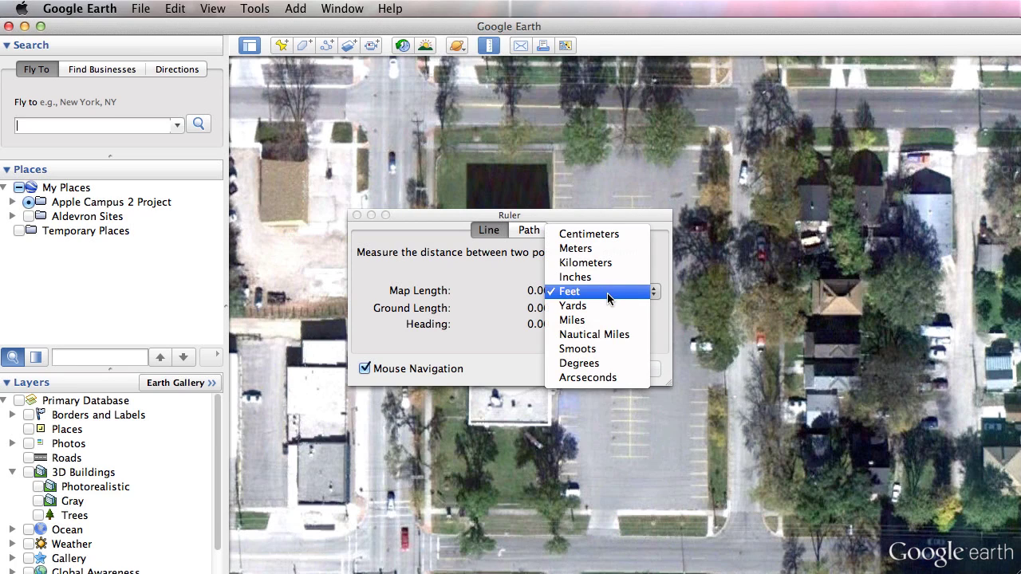
click(607, 293)
drag(554, 216, 343, 209)
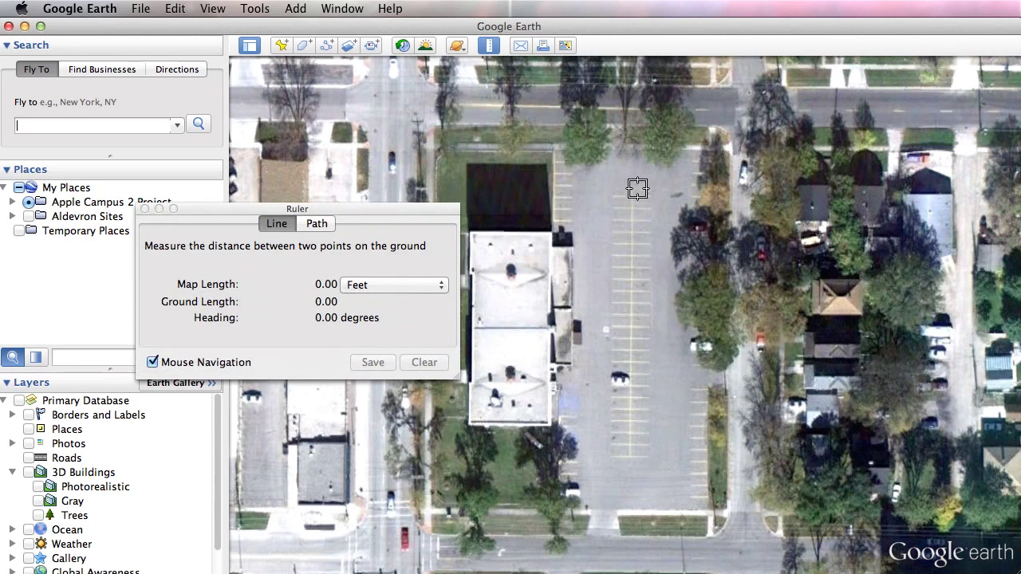
Try a line measurement across the northern parking stalls and clear it.
scroll(637, 188, up, 5)
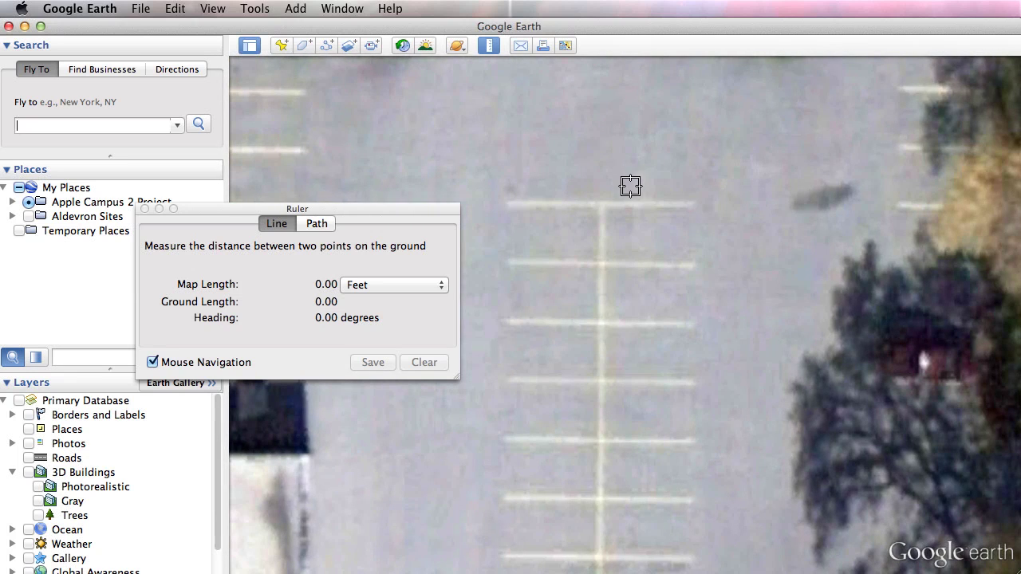
click(630, 187)
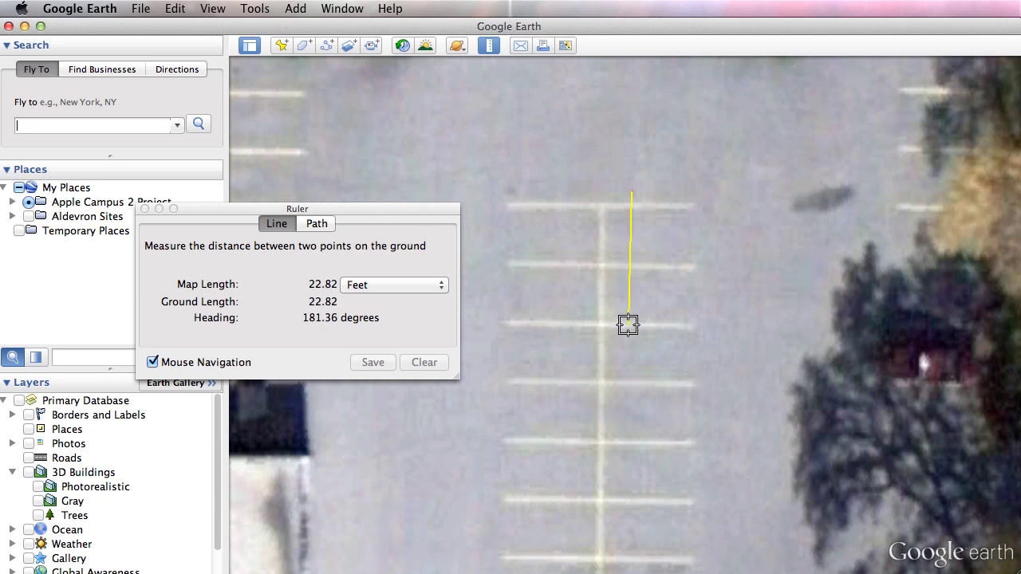
click(682, 358)
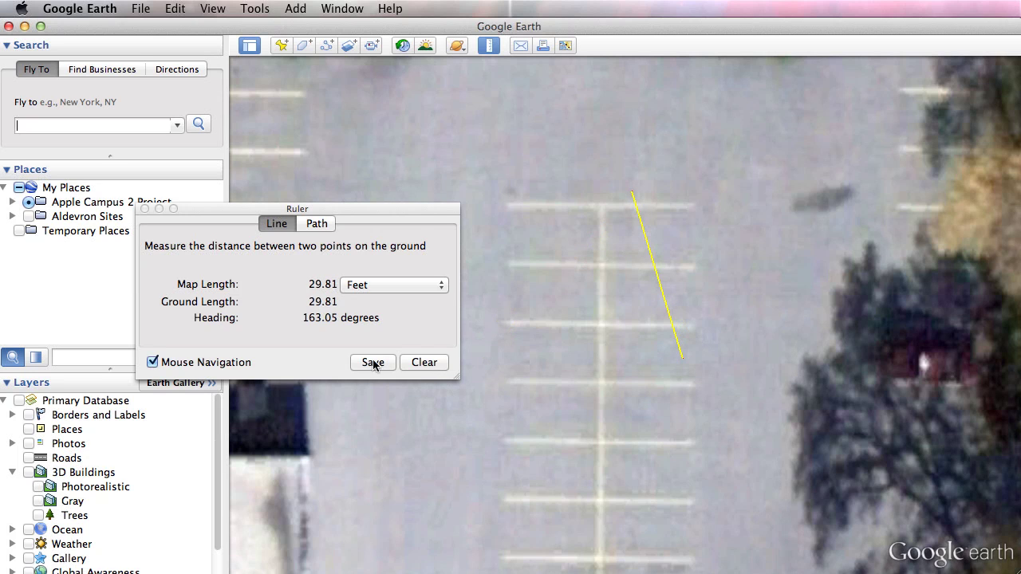
click(434, 365)
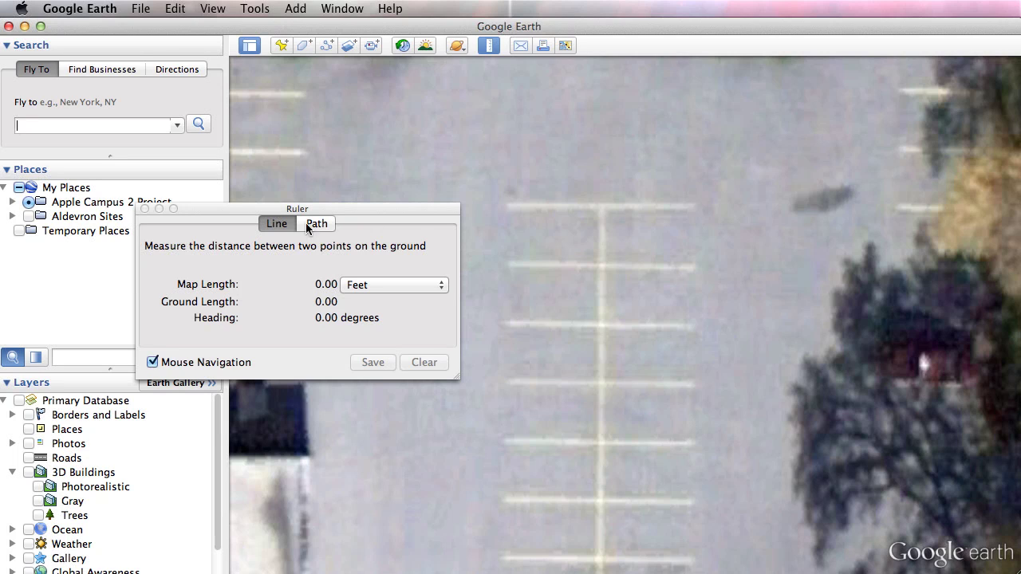
Measure the full length of the parking lot's centre stripe from its north end to its south end.
drag(313, 209, 293, 157)
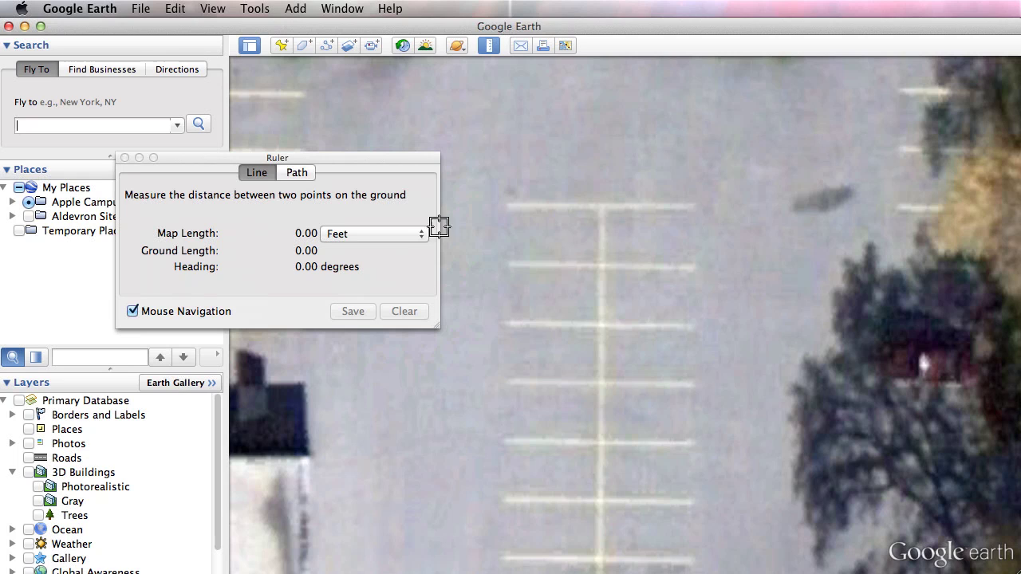
click(602, 208)
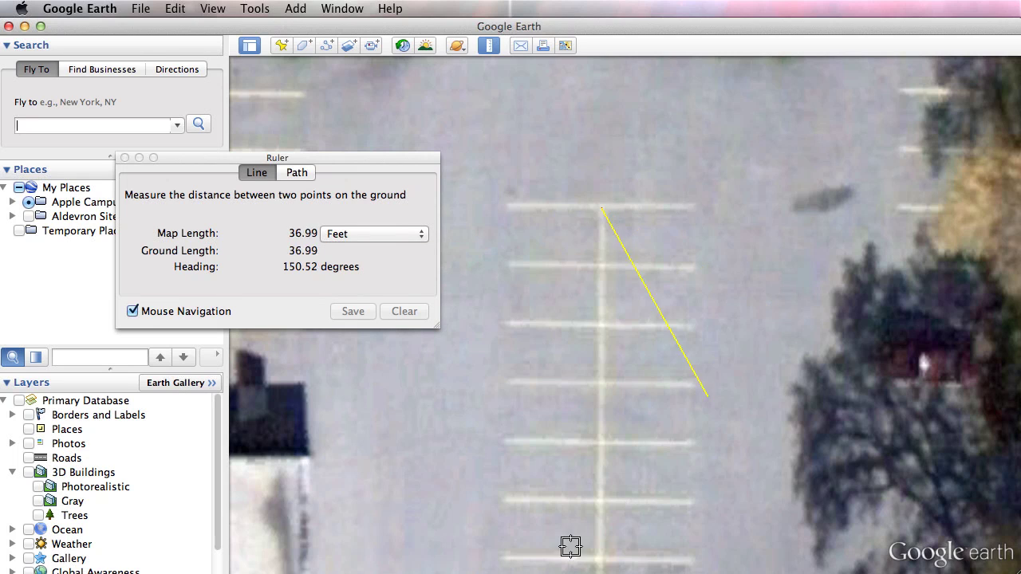
click(646, 540)
key(Down)
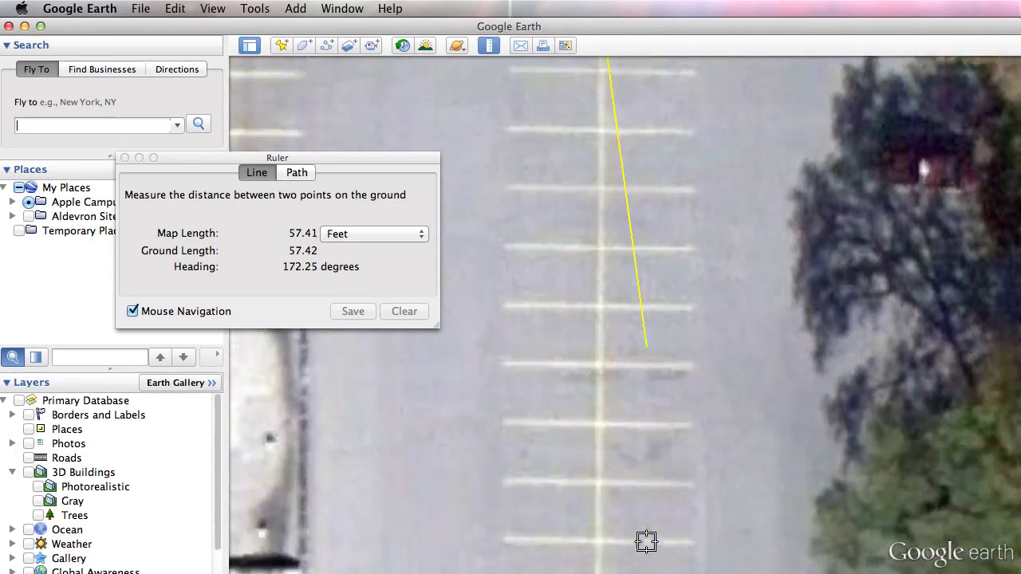
key(Down)
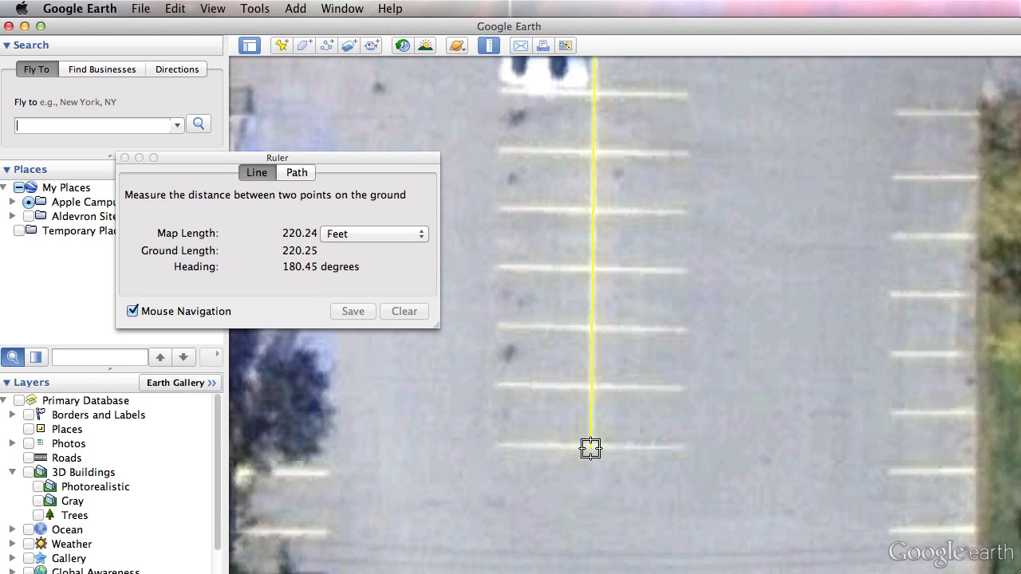
click(590, 448)
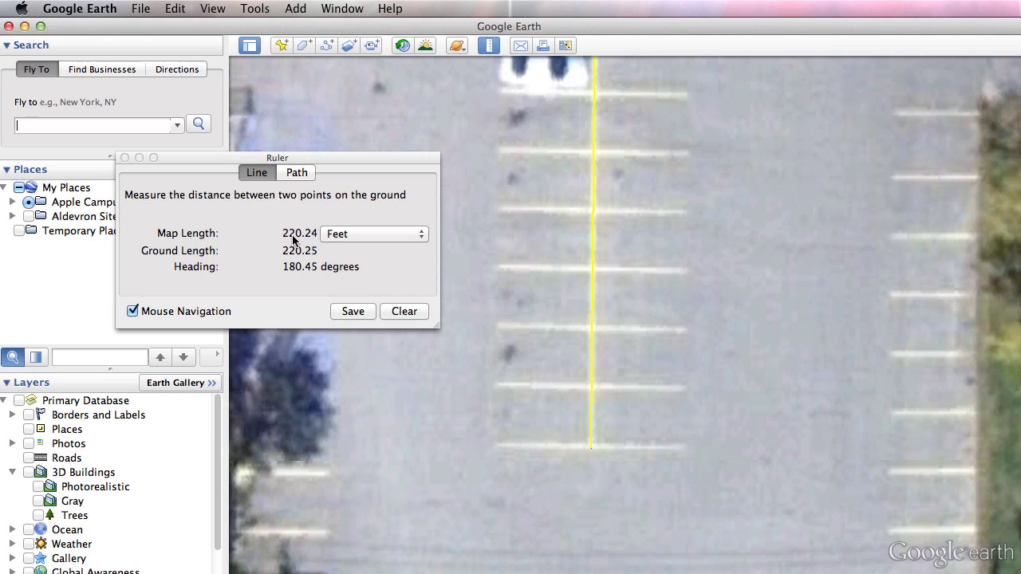
Clear the measured line and close the ruler.
click(404, 312)
drag(121, 158, 173, 154)
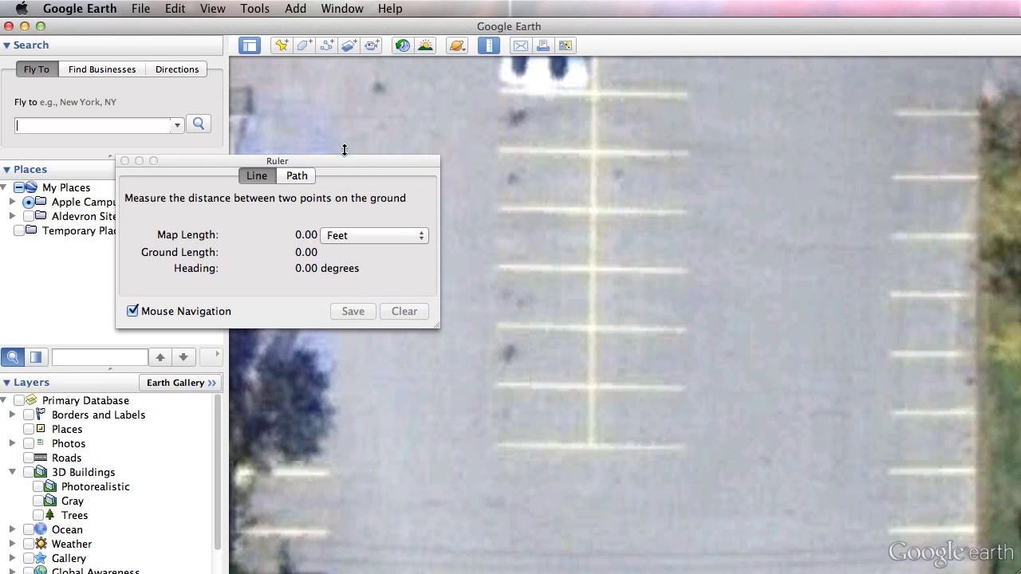
click(124, 153)
Dismiss the Google Earth window and switch back to basemap_wip.ai in Illustrator.
scroll(654, 205, down, 5)
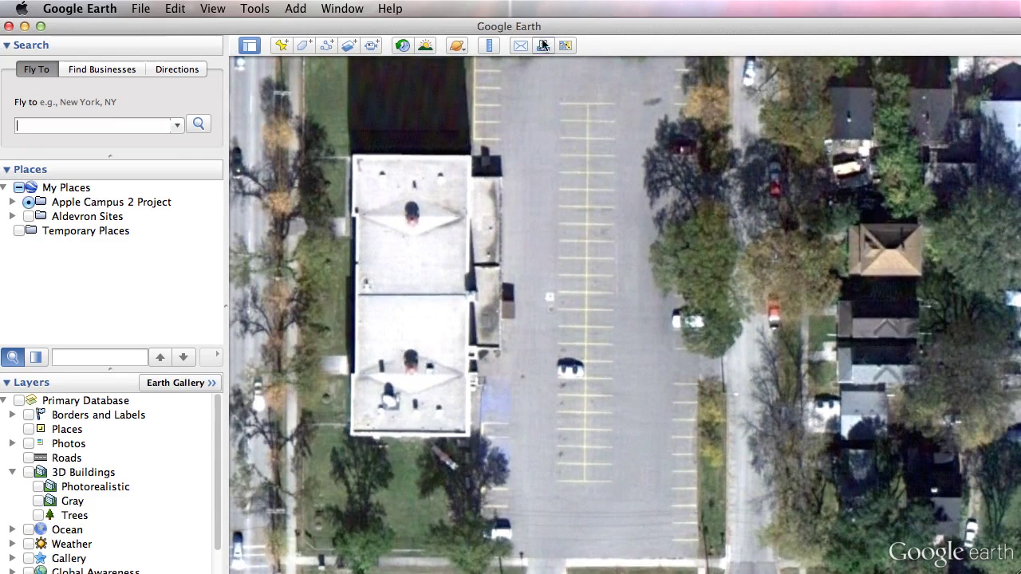
drag(547, 28, 624, 455)
key(super+w)
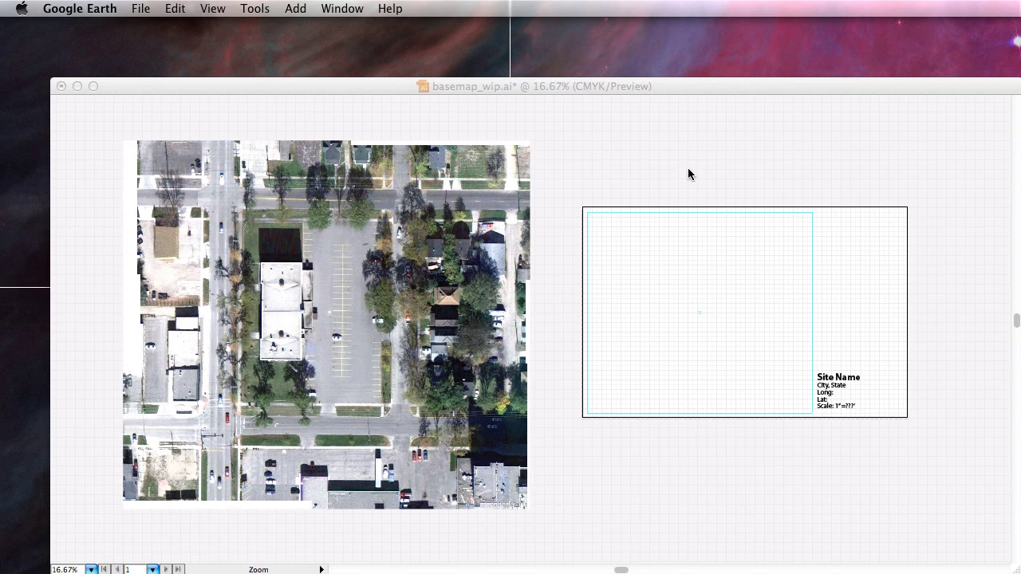
click(675, 83)
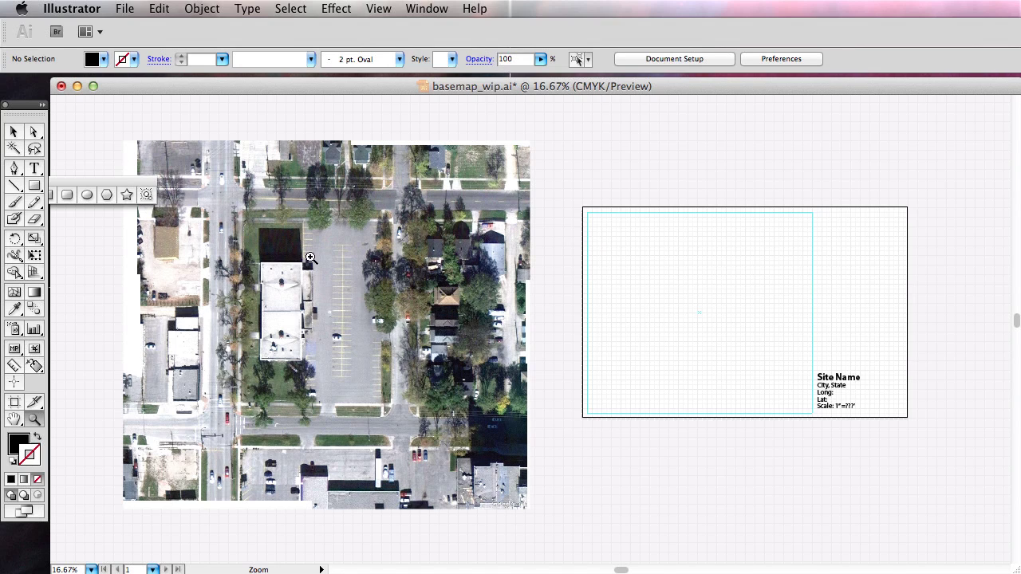
Zoom in on the north end of the parking lot's centre stripe and detach the Eyedropper and Measure tools as a floating group.
drag(362, 231, 313, 275)
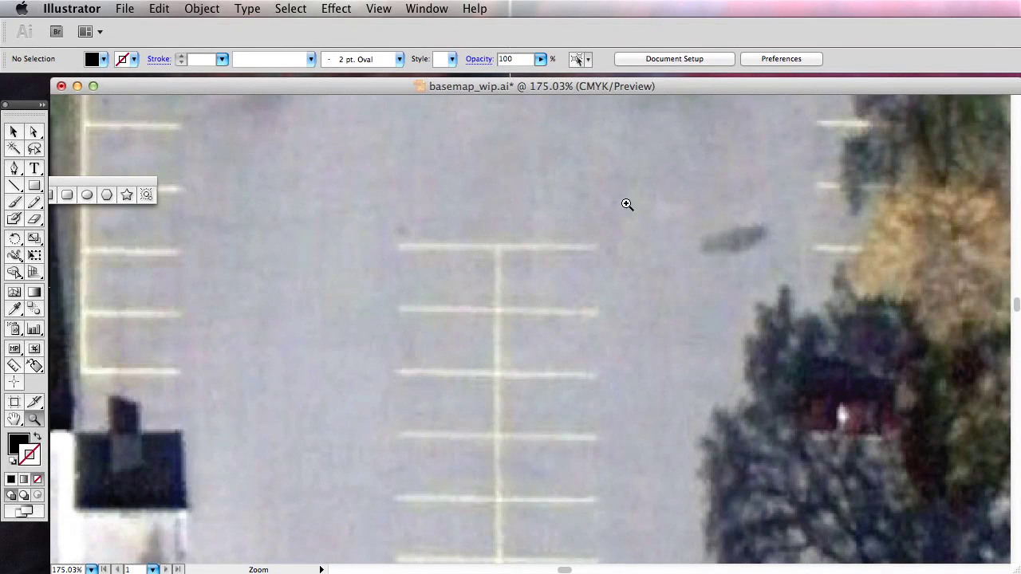
drag(627, 205, 362, 339)
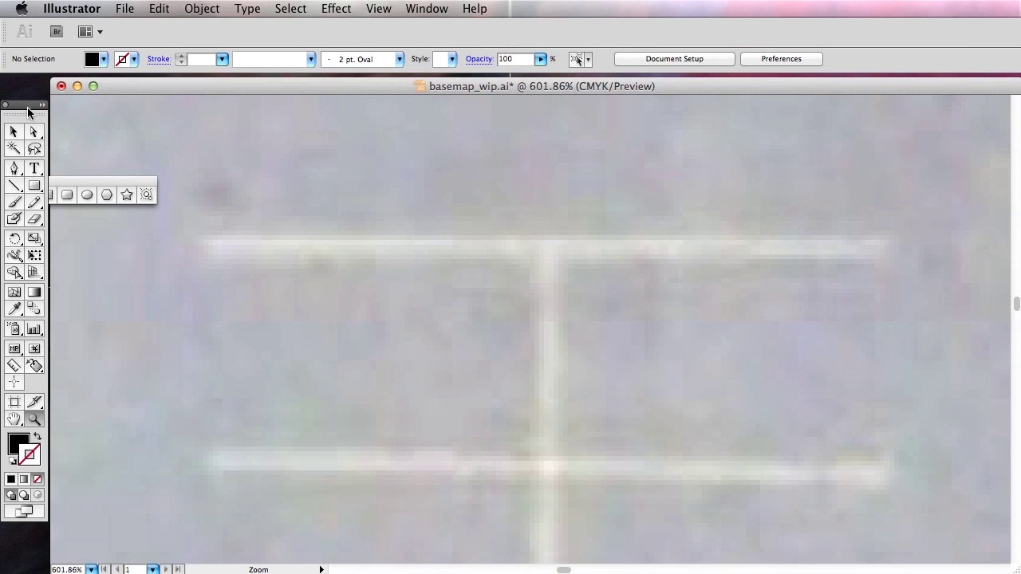
click(14, 369)
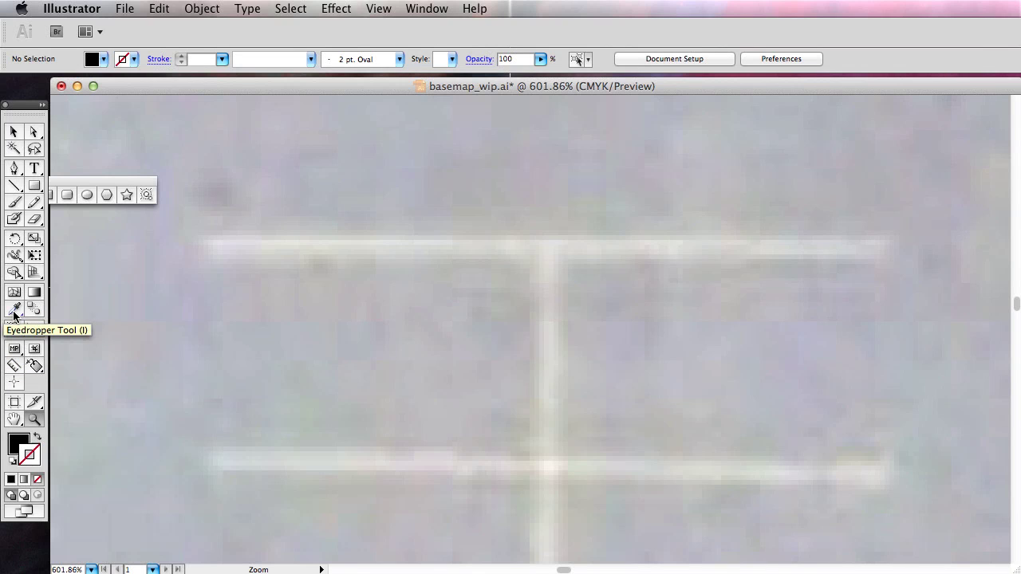
drag(14, 315, 40, 331)
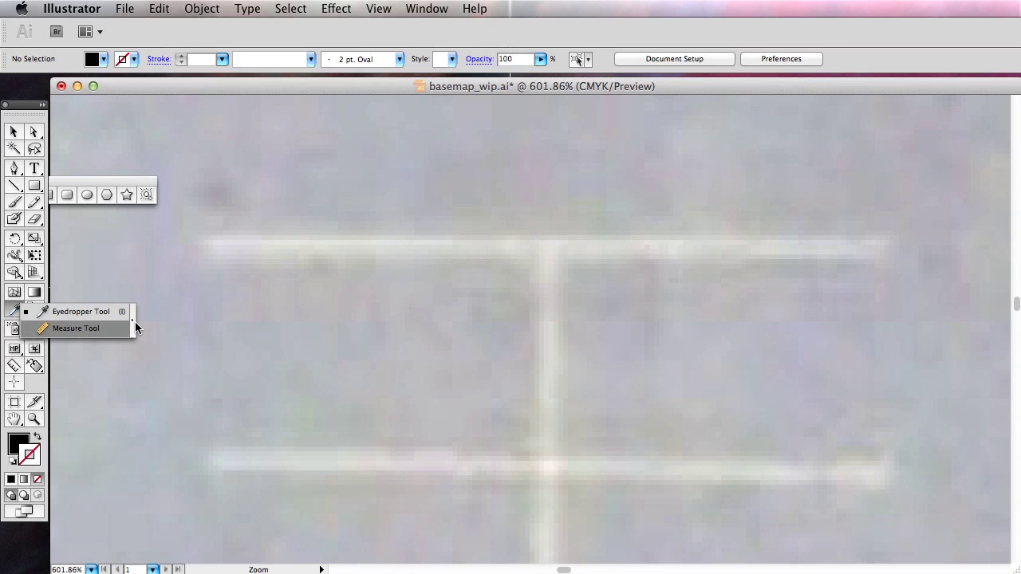
drag(135, 321, 135, 322)
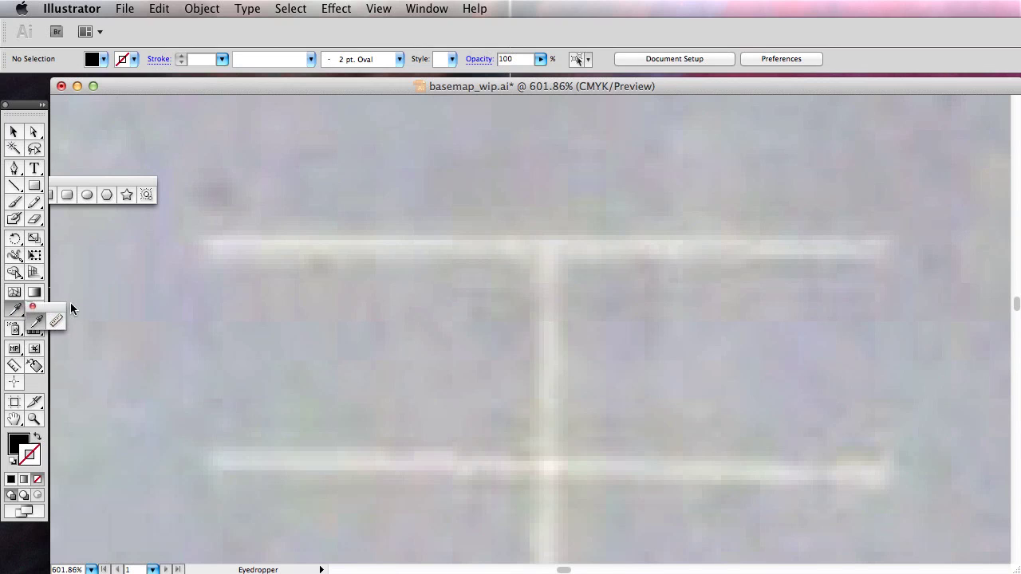
drag(71, 304, 131, 244)
Search the application help for "measure" and "distance" and dismiss the search.
click(477, 10)
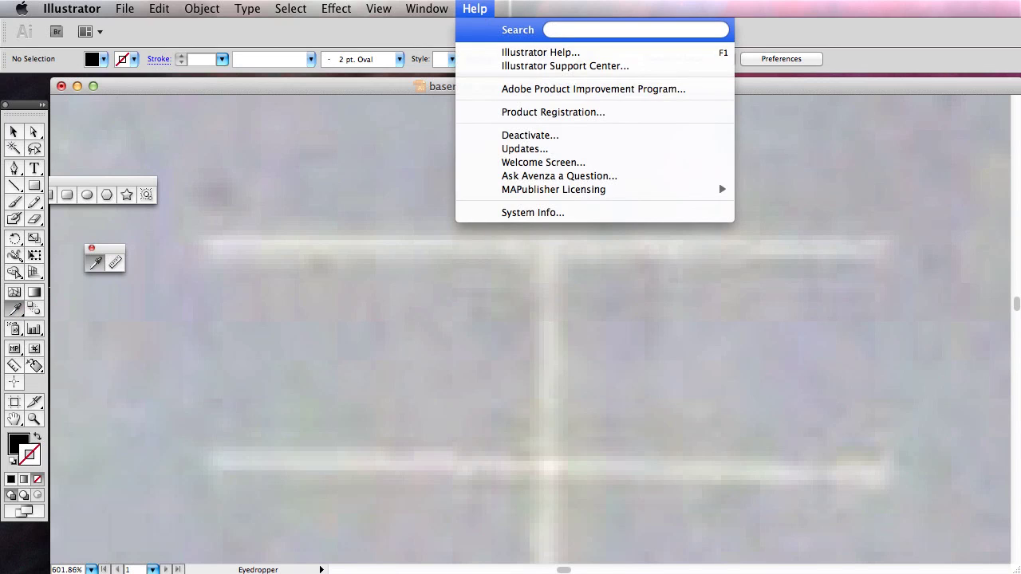
text(measure)
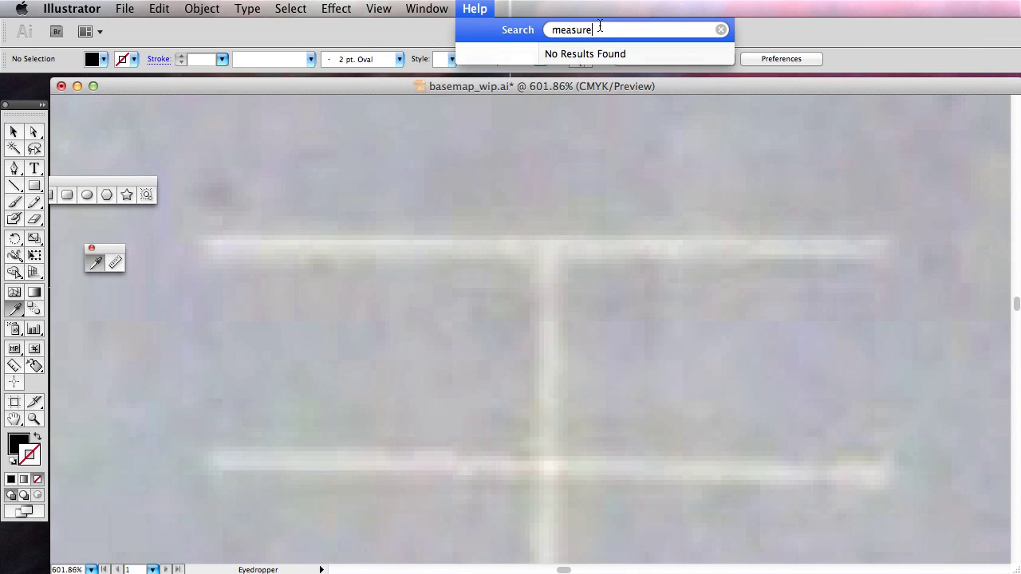
drag(597, 30, 537, 30)
text(distance)
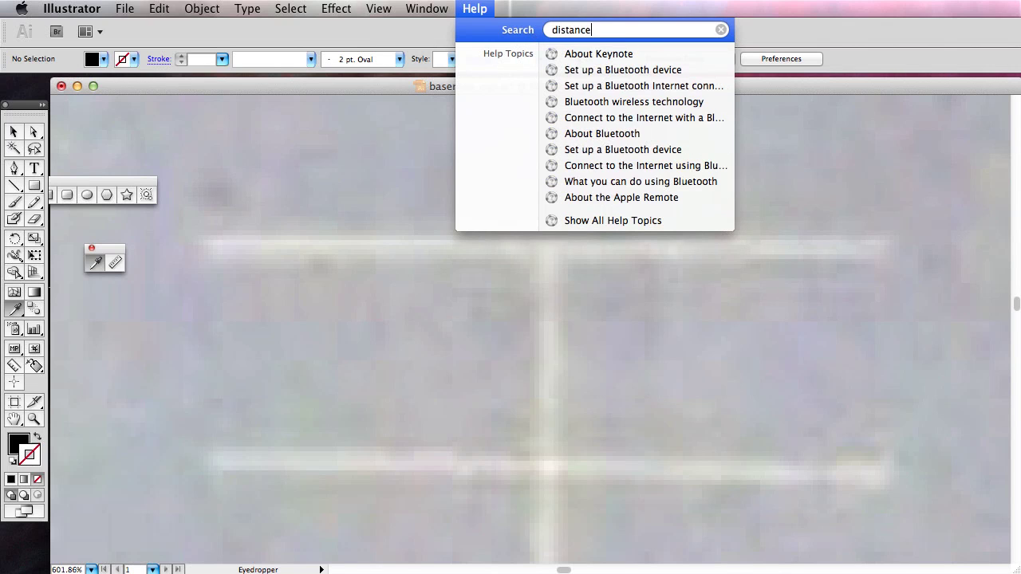
key(Escape)
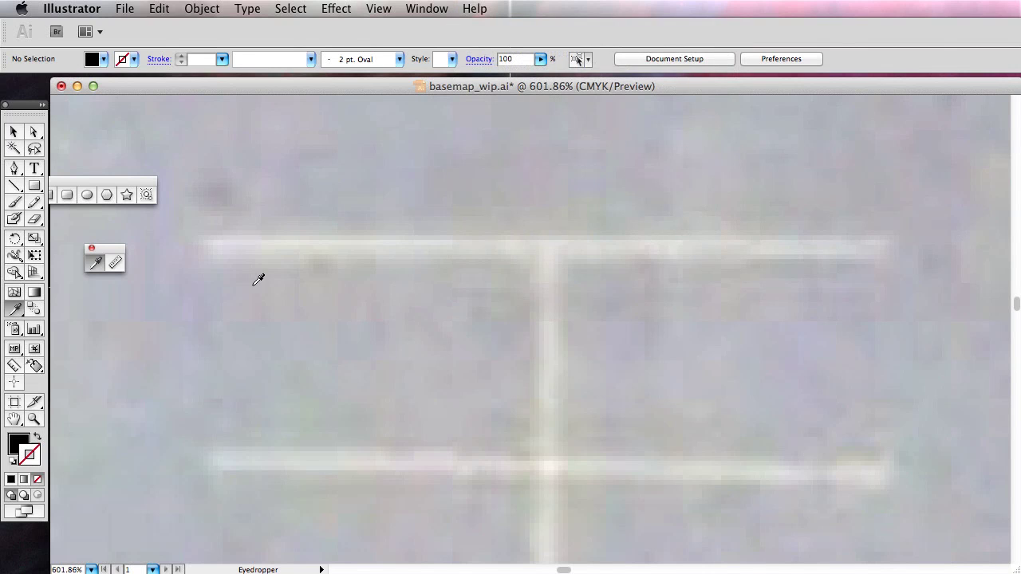
Turn off Snap to Grid and measure the northernmost stall line of the centre row from end to end.
click(116, 265)
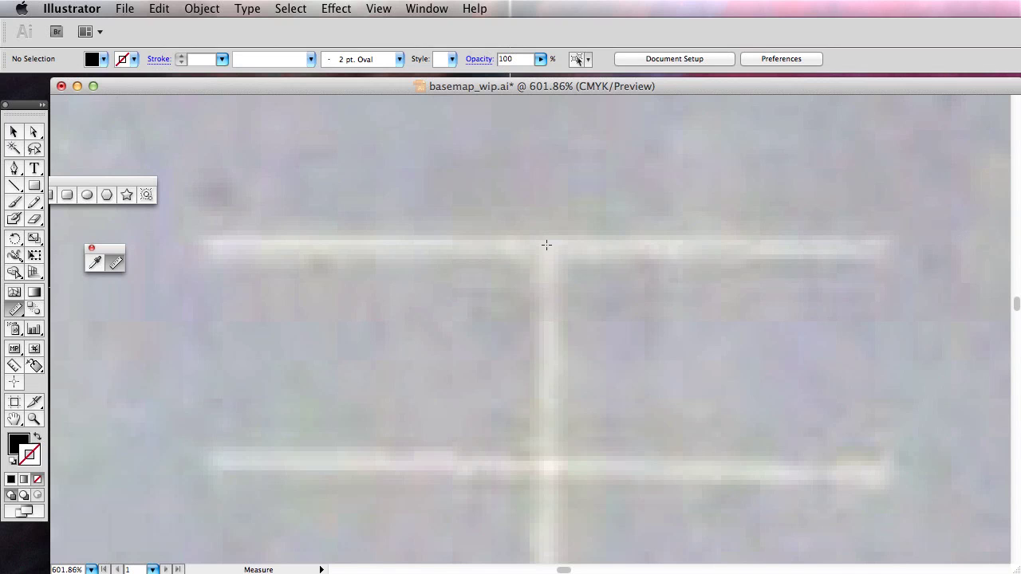
drag(215, 243, 718, 451)
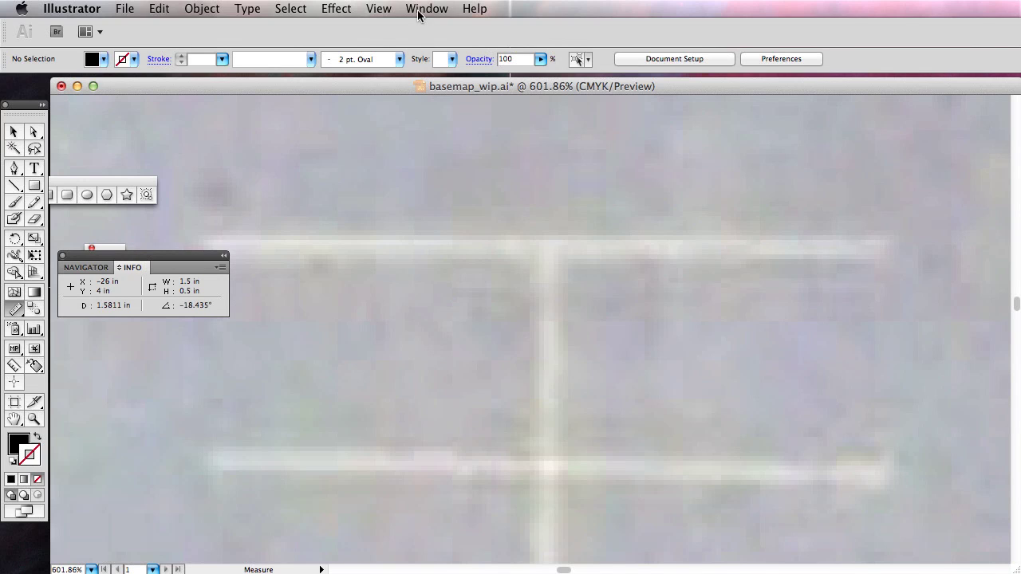
click(379, 9)
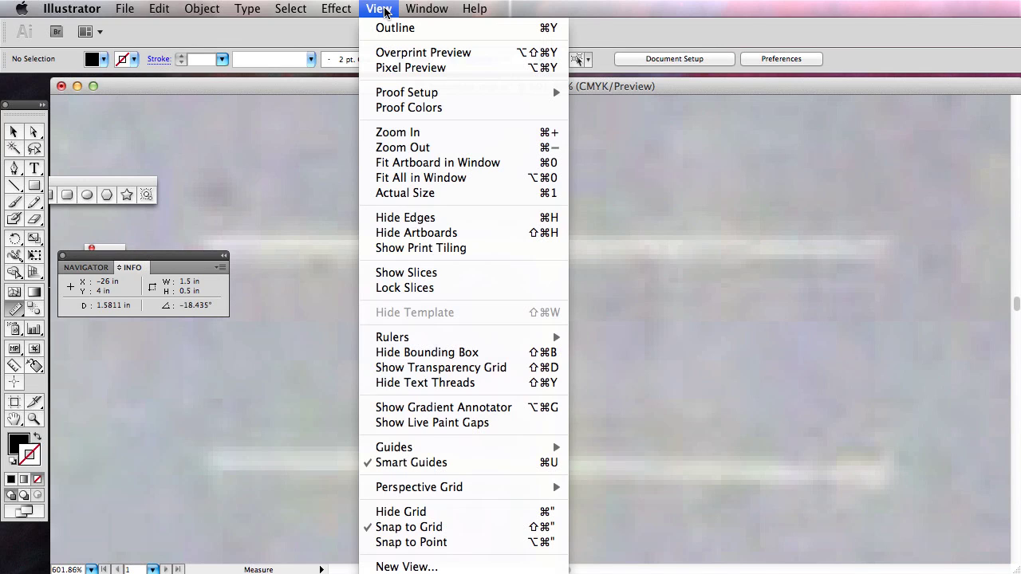
click(467, 527)
drag(191, 257, 881, 256)
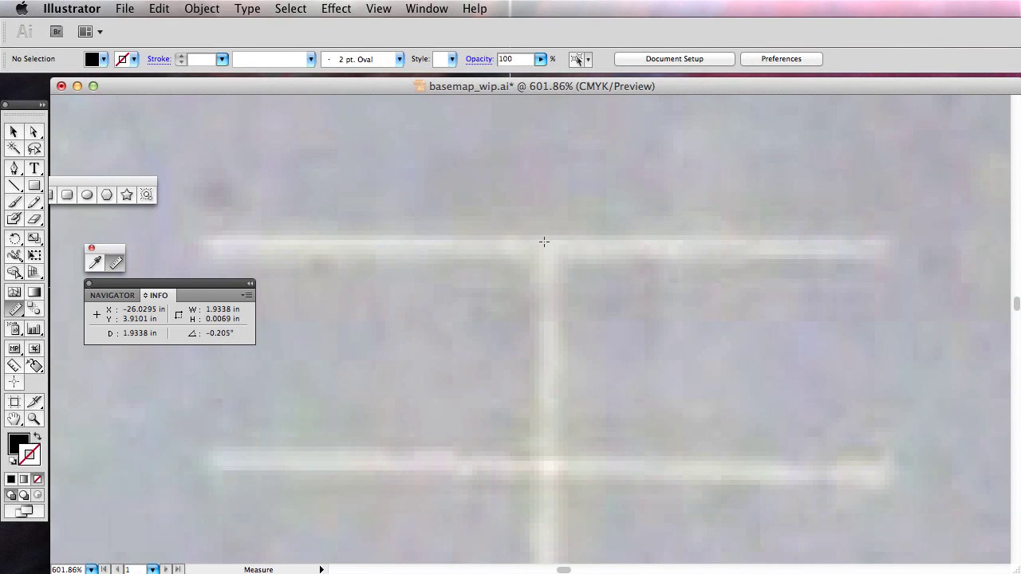
Measure the parking lot's centre stripe on the aerial image from its north end to its south end.
drag(548, 242, 551, 486)
click(550, 248)
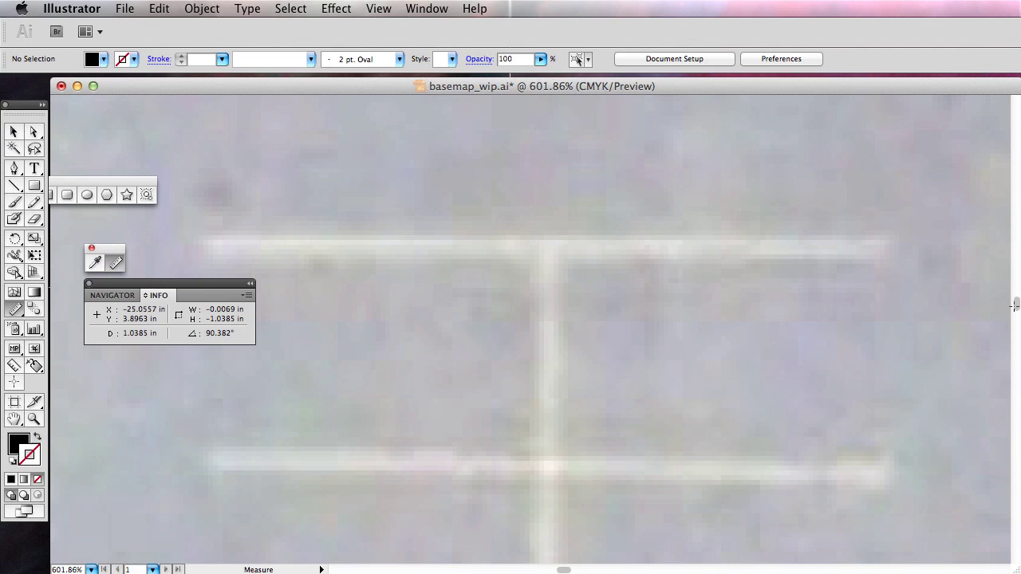
scroll(530, 329, down, 10)
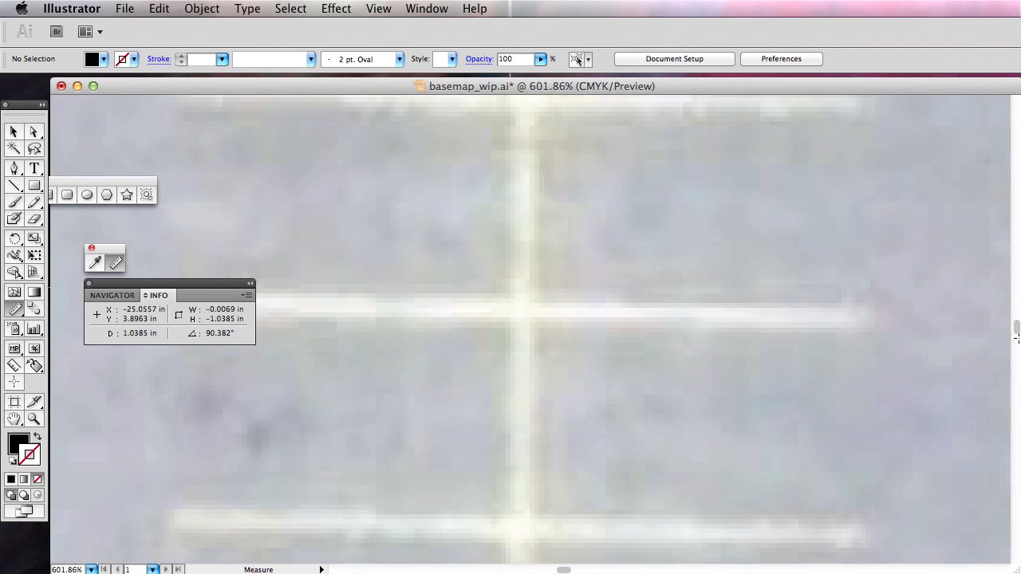
scroll(530, 330, up, 3)
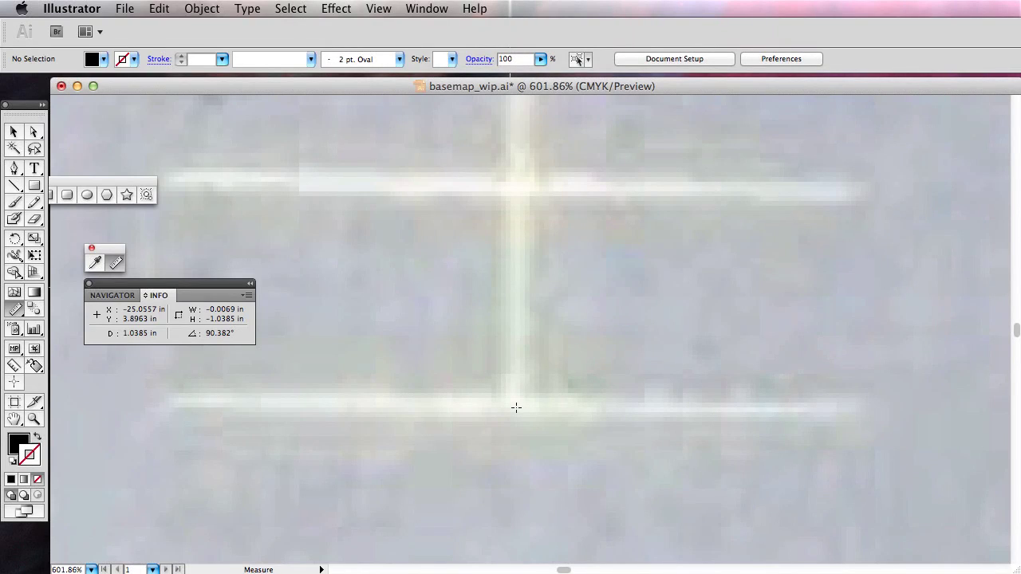
click(515, 407)
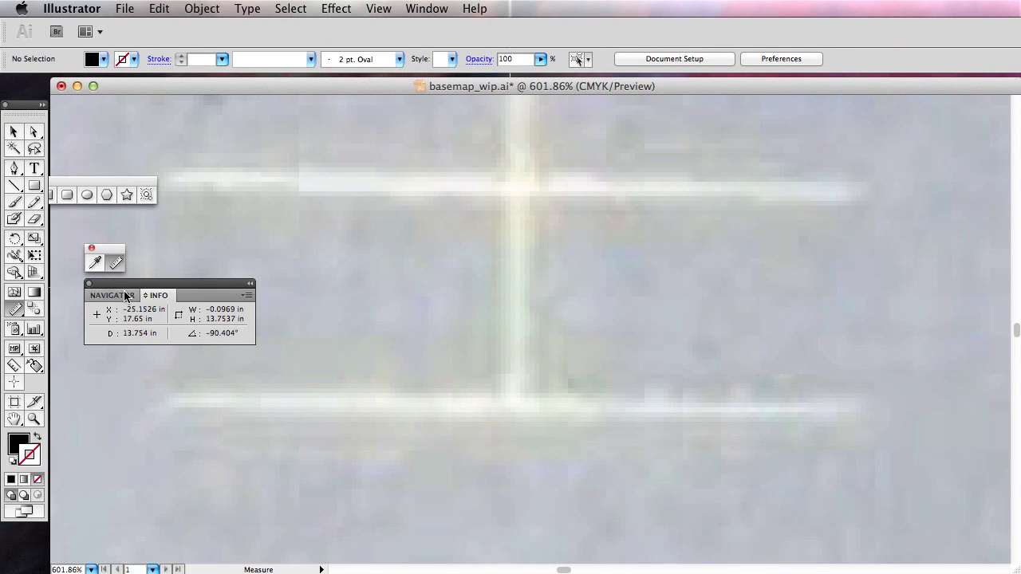
double_click(15, 418)
drag(398, 353, 980, 361)
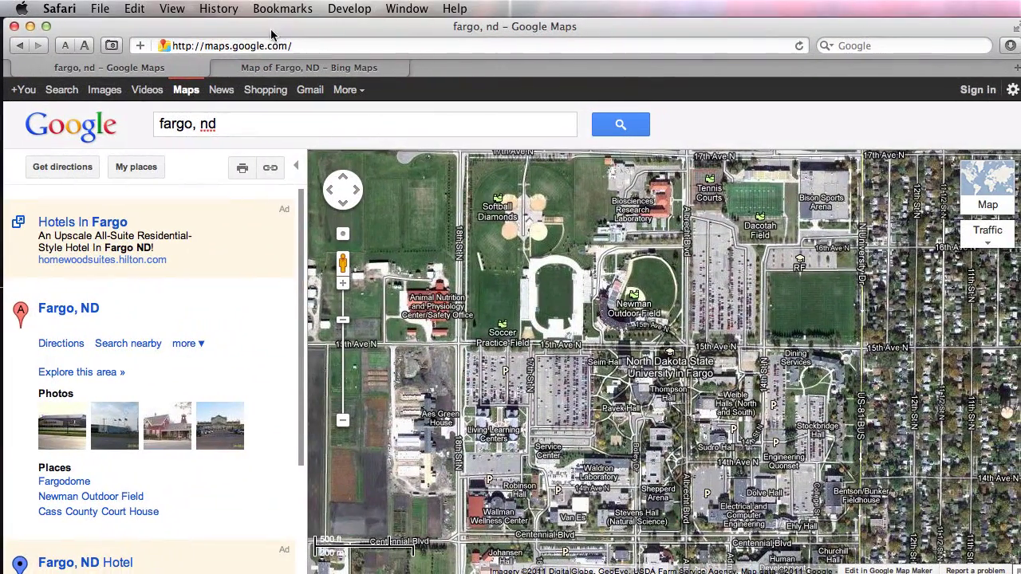
click(273, 46)
text(www.go)
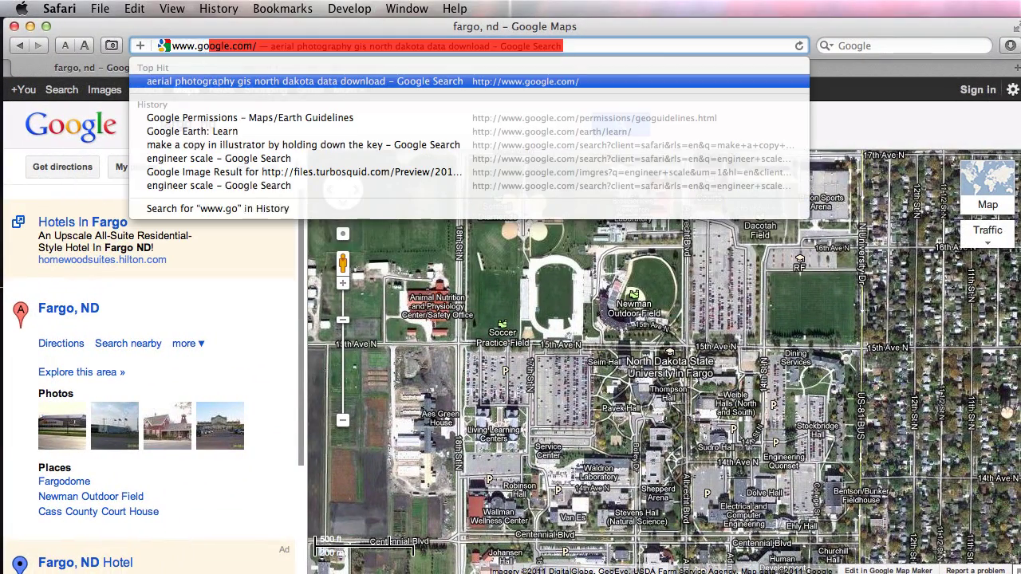
text(ogle.com)
key(Return)
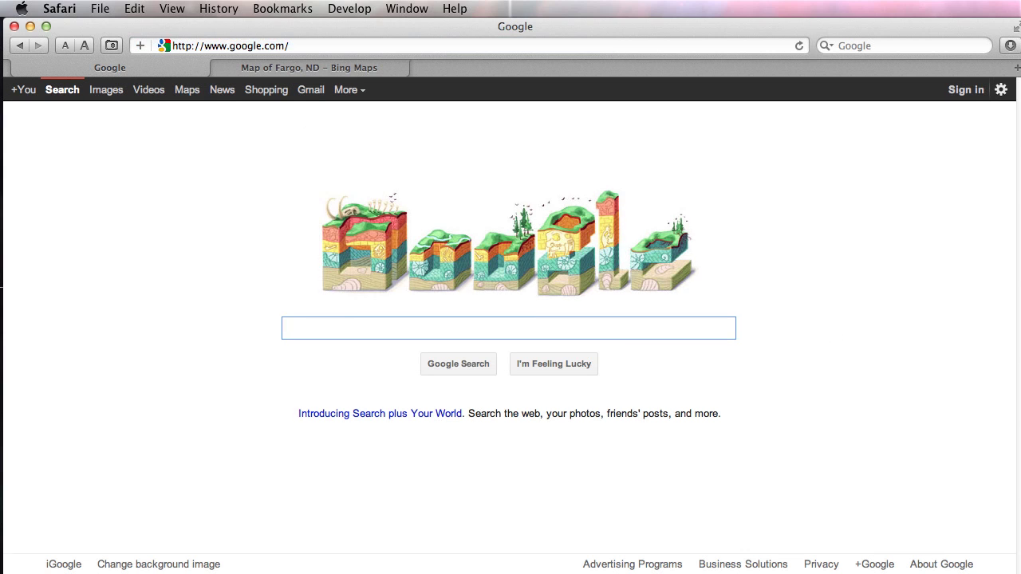
Calculate 13.75/220.2 with a Google search.
text(13.75)
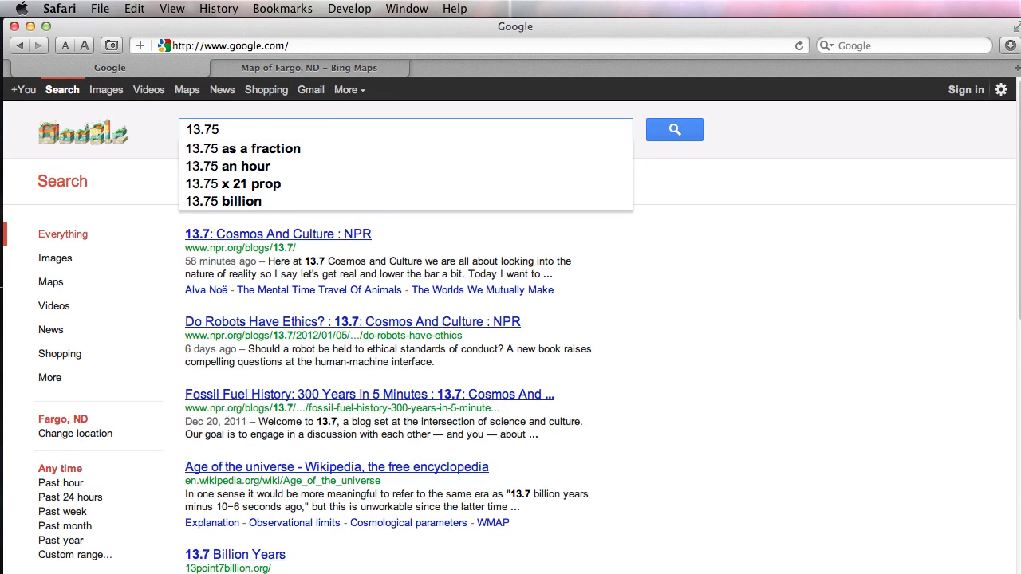
text(/220.2)
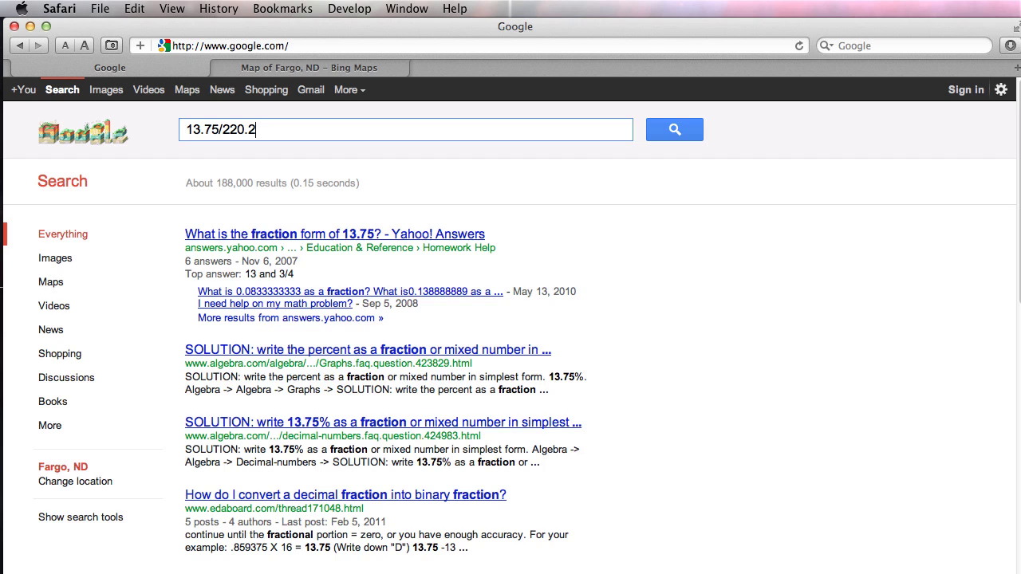
key(Return)
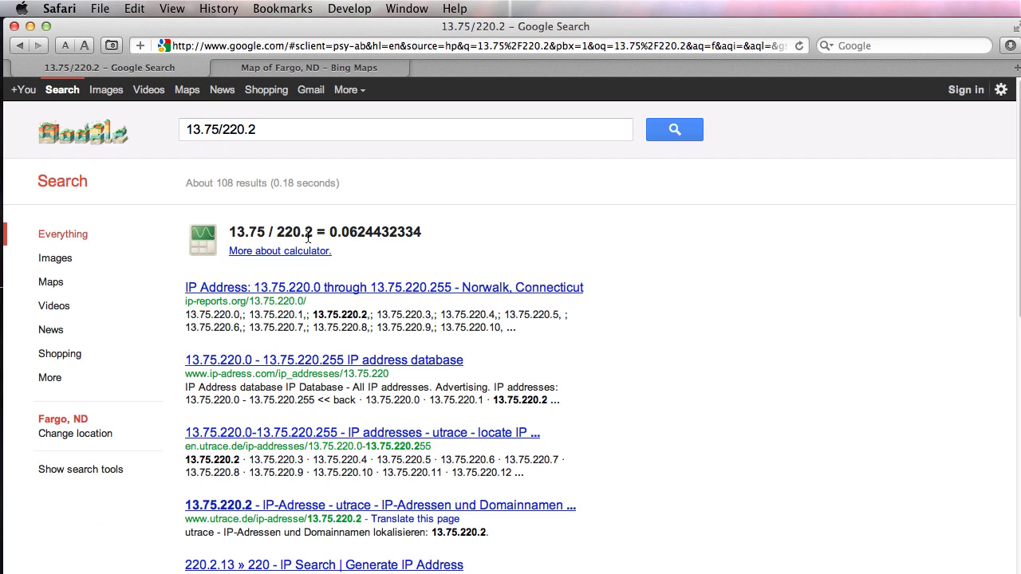
Calculate 220.2/13.75 with a Google search and highlight the whole-number part of the result.
drag(263, 130, 134, 122)
text(220.2)
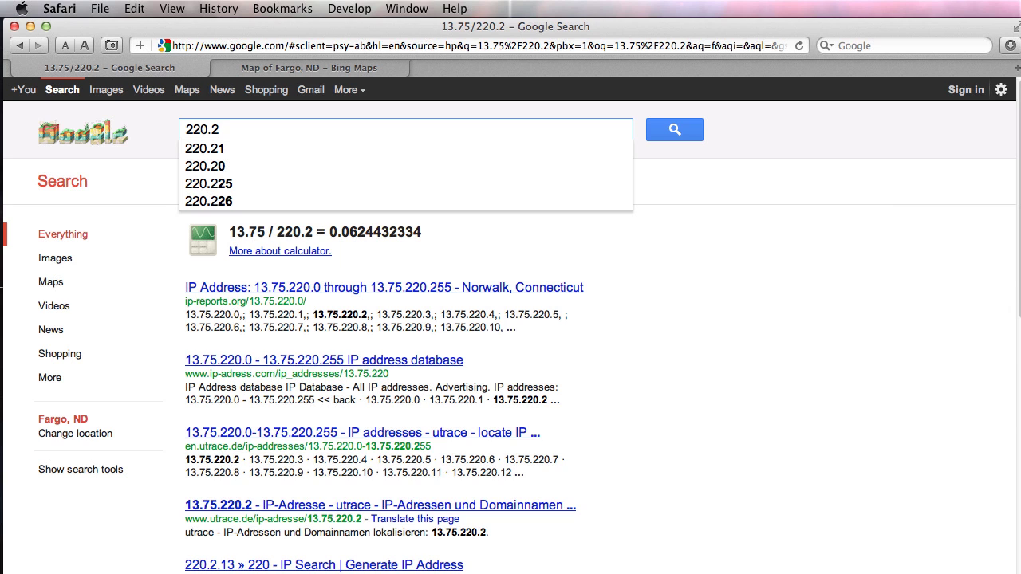
text(/1)
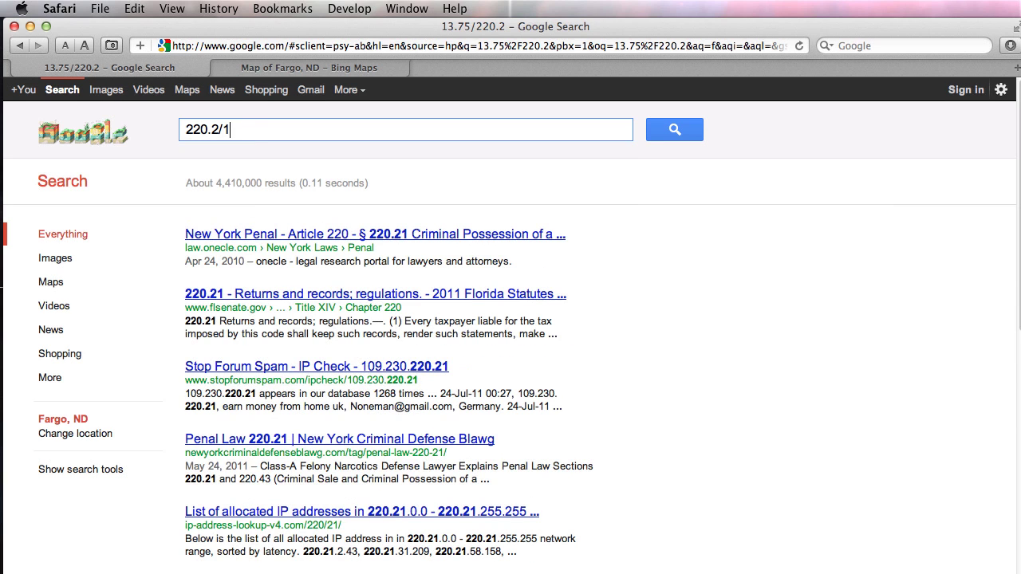
text(3.75)
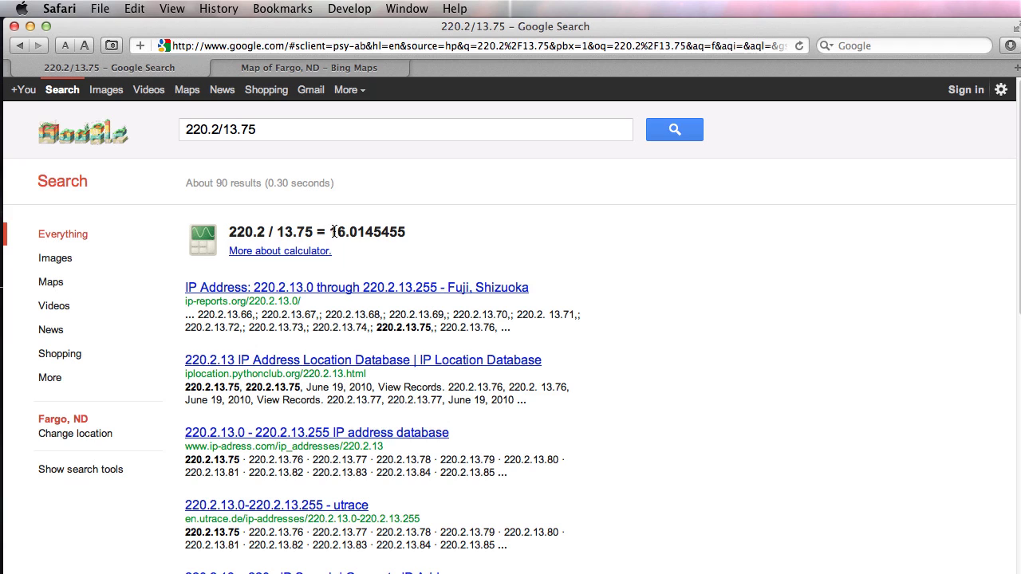
mouse_move(333, 232)
mouse_down()
mouse_move(367, 233)
mouse_move(339, 231)
mouse_move(350, 230)
mouse_up()
click(333, 232)
double_click(330, 231)
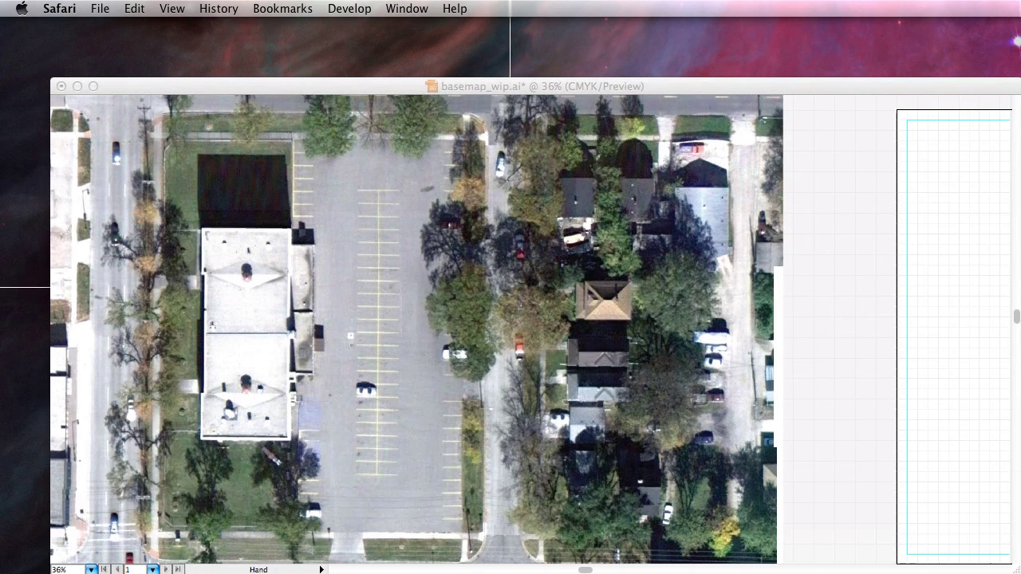
Switch back to basemap_wip.ai in Illustrator and draw a black square about 3.125 in wide beside the parking lot's centre stripe.
click(704, 86)
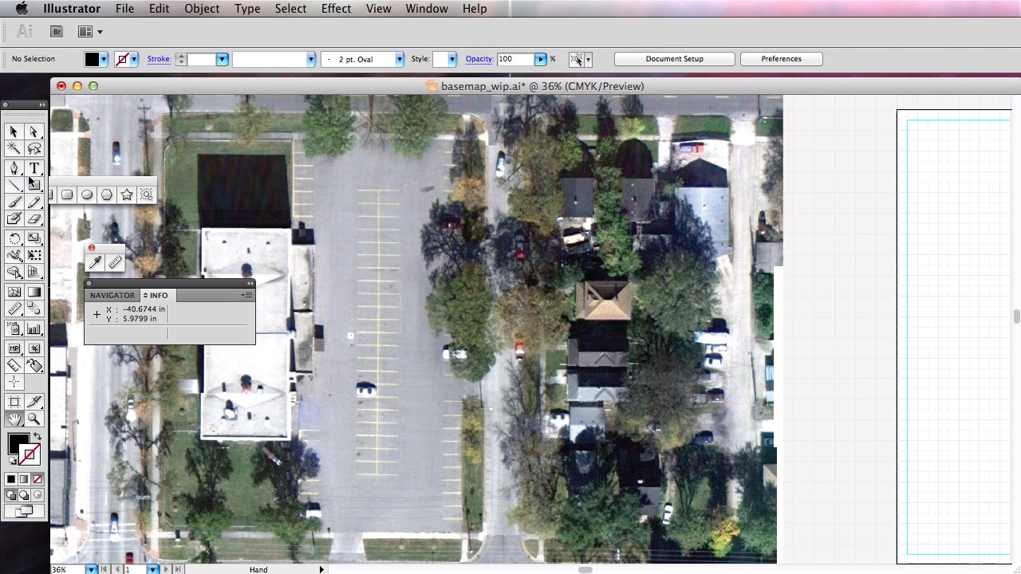
click(36, 188)
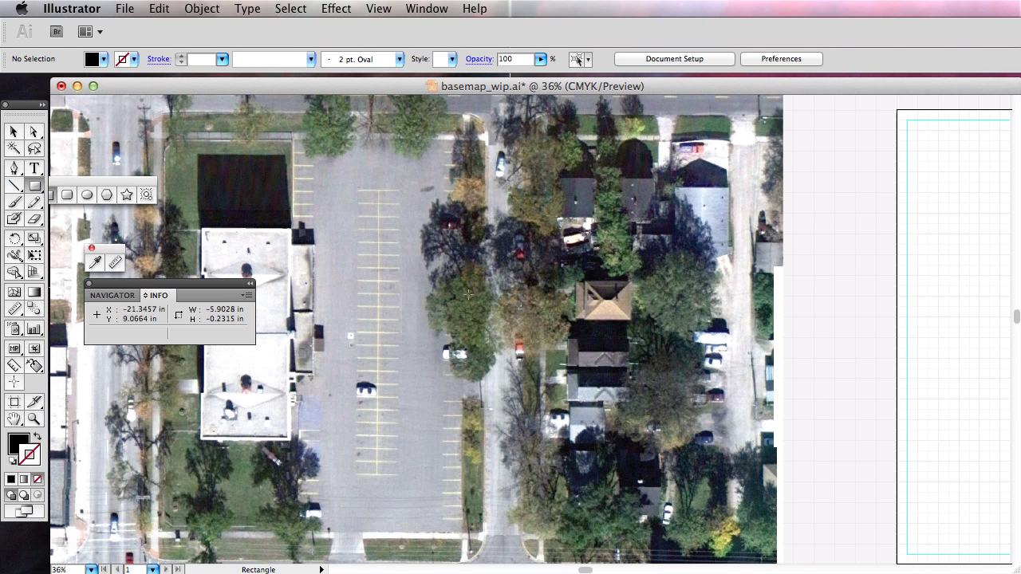
drag(398, 267, 461, 331)
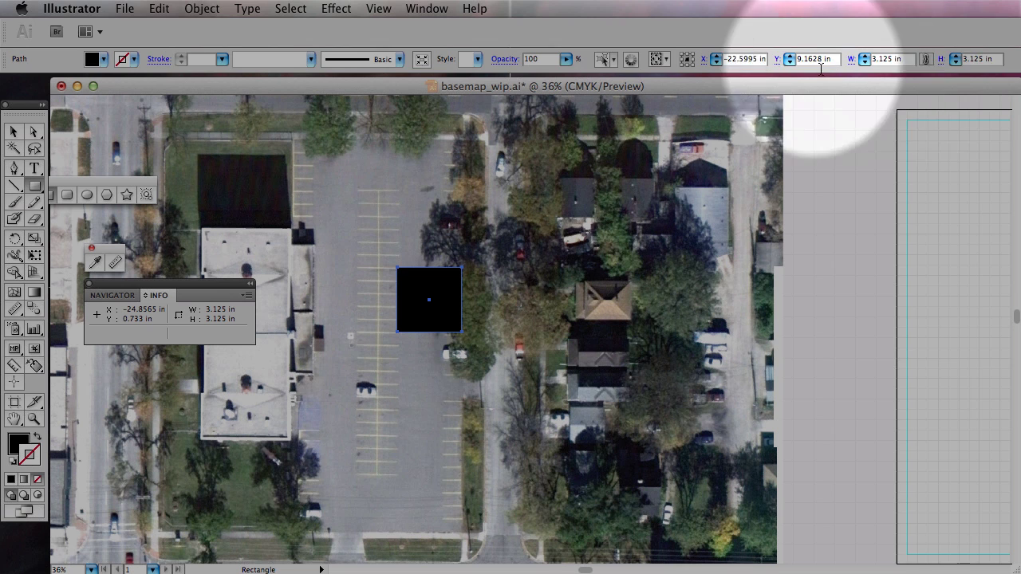
Set the black square's width and height to 1 in each.
double_click(879, 59)
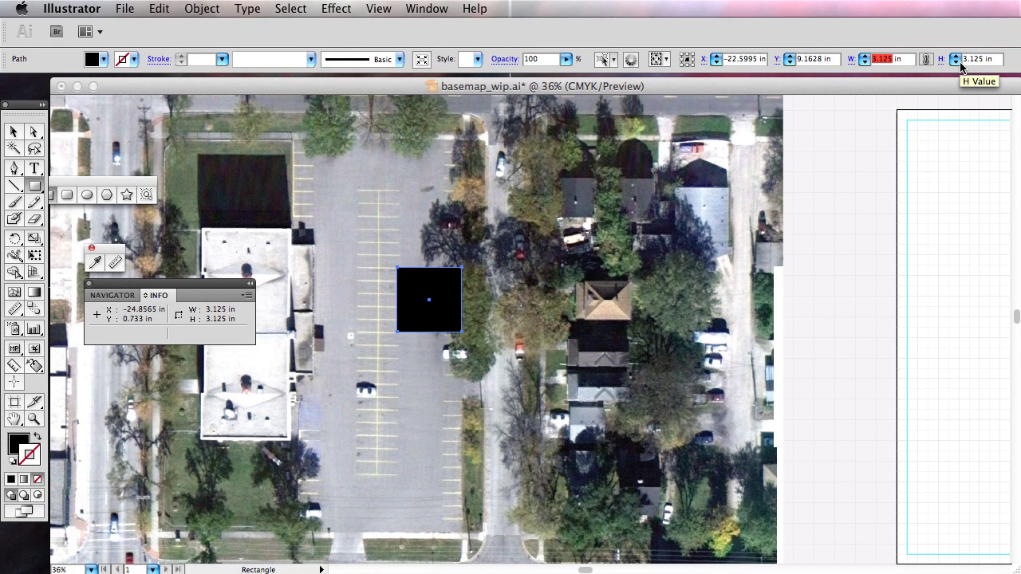
text(1)
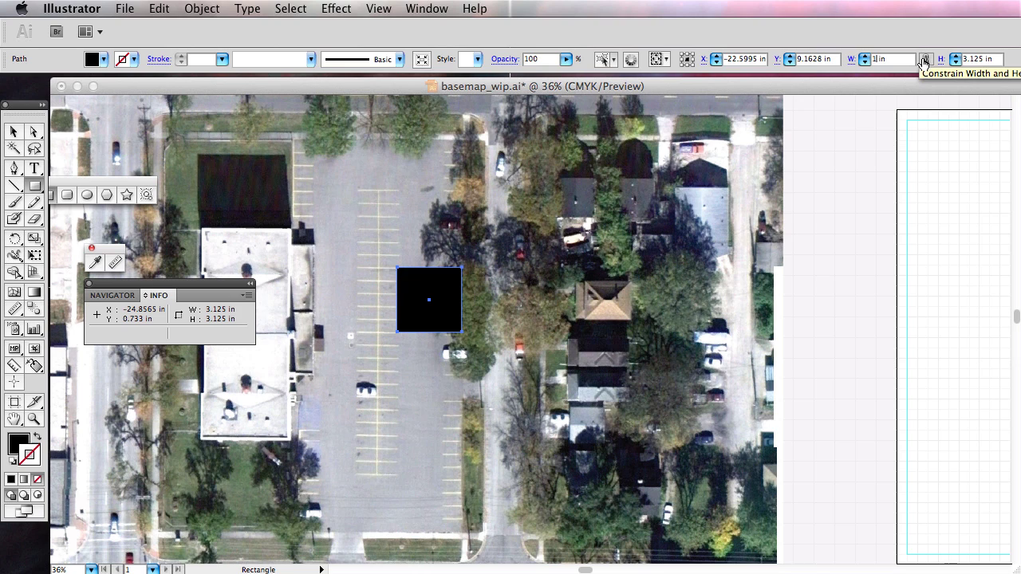
key(Return)
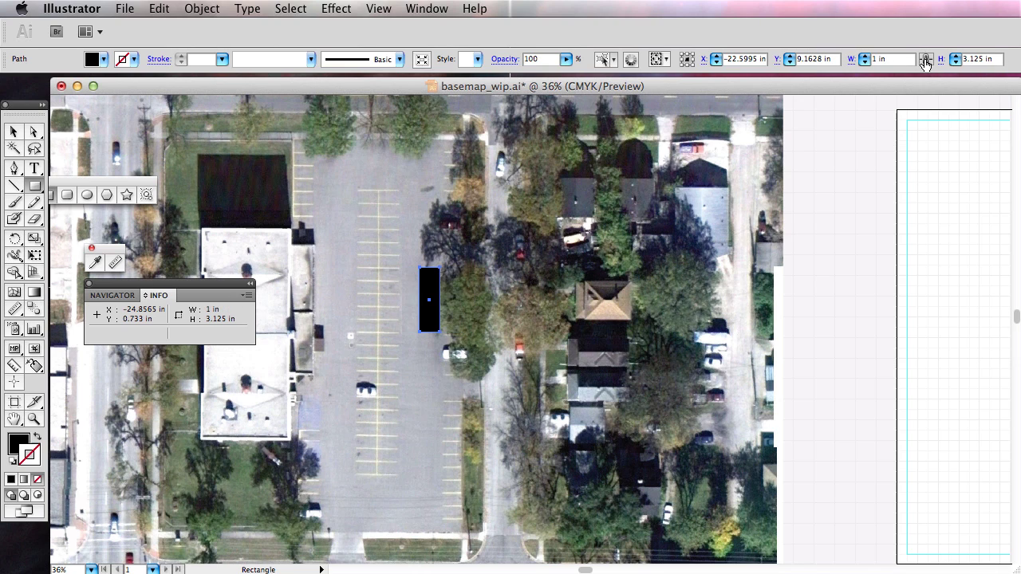
click(979, 59)
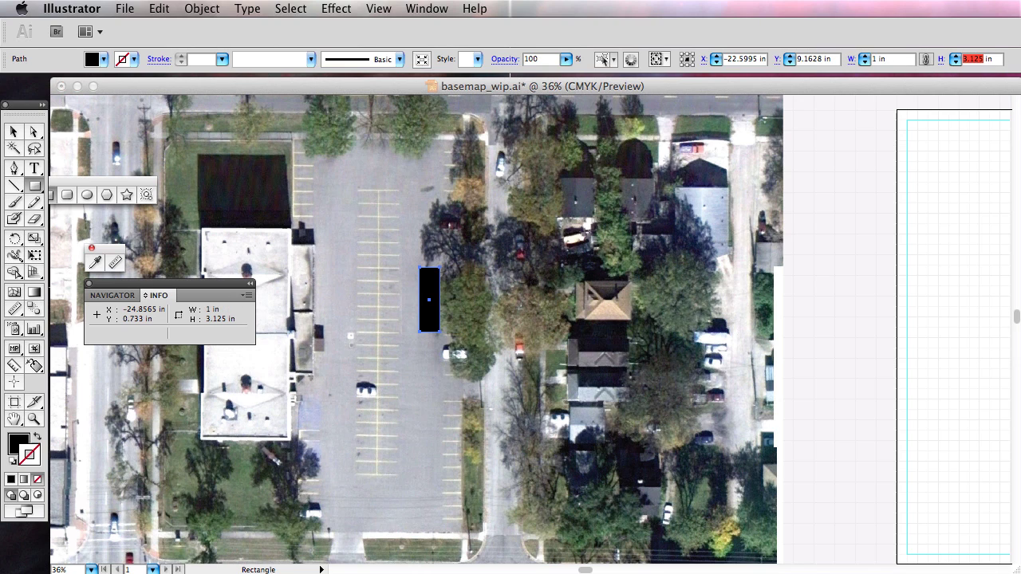
text(1)
key(Return)
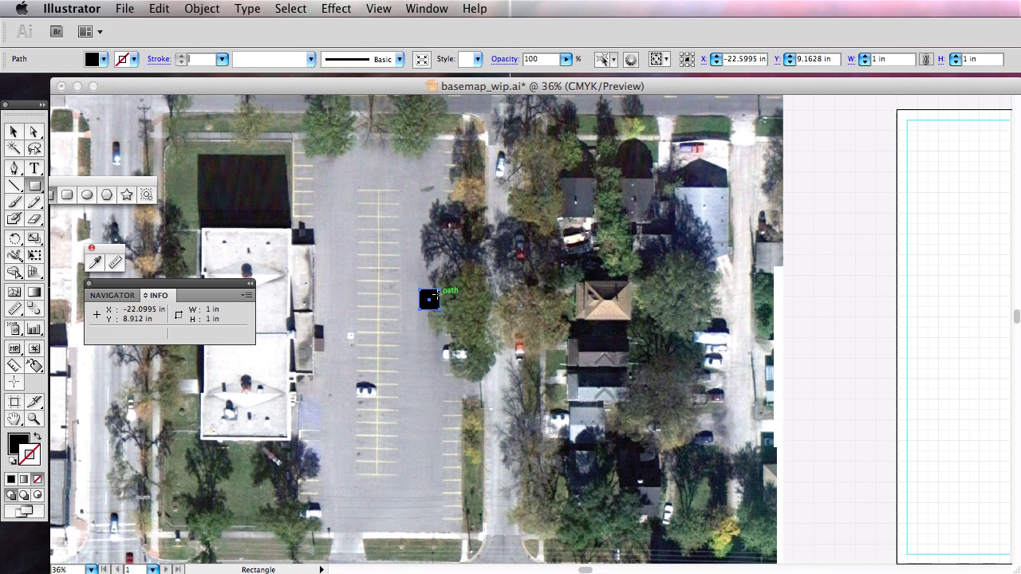
Move the 1-inch black square against the right side of the parking lot's centre stripe, just above the parked white car.
click(33, 419)
drag(507, 367, 319, 247)
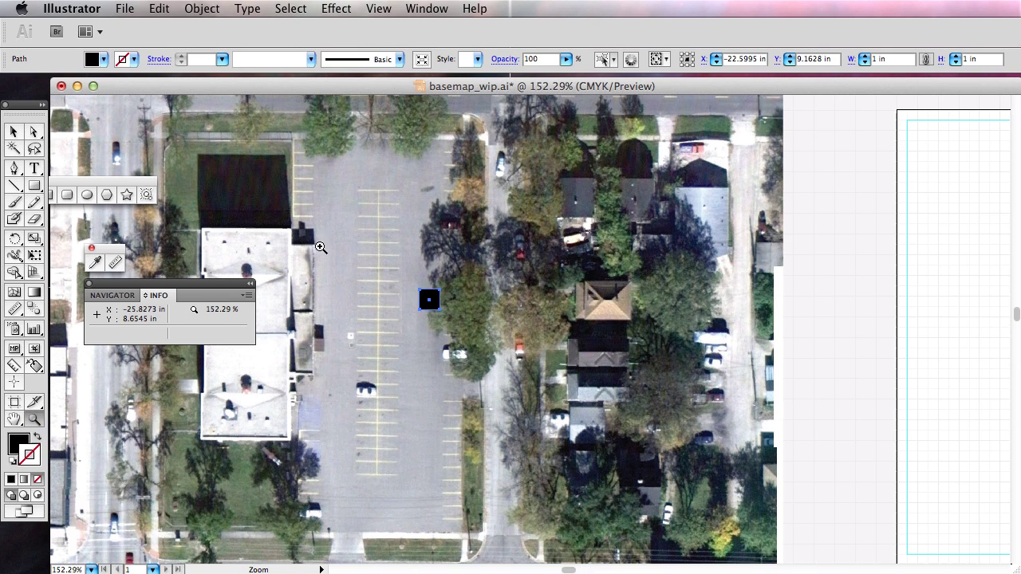
click(13, 132)
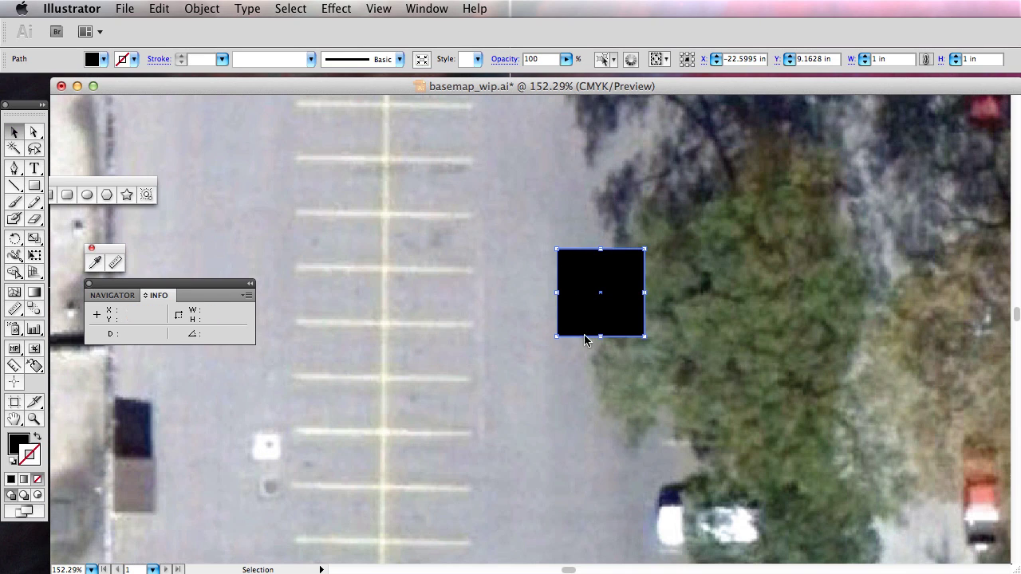
drag(585, 335, 462, 404)
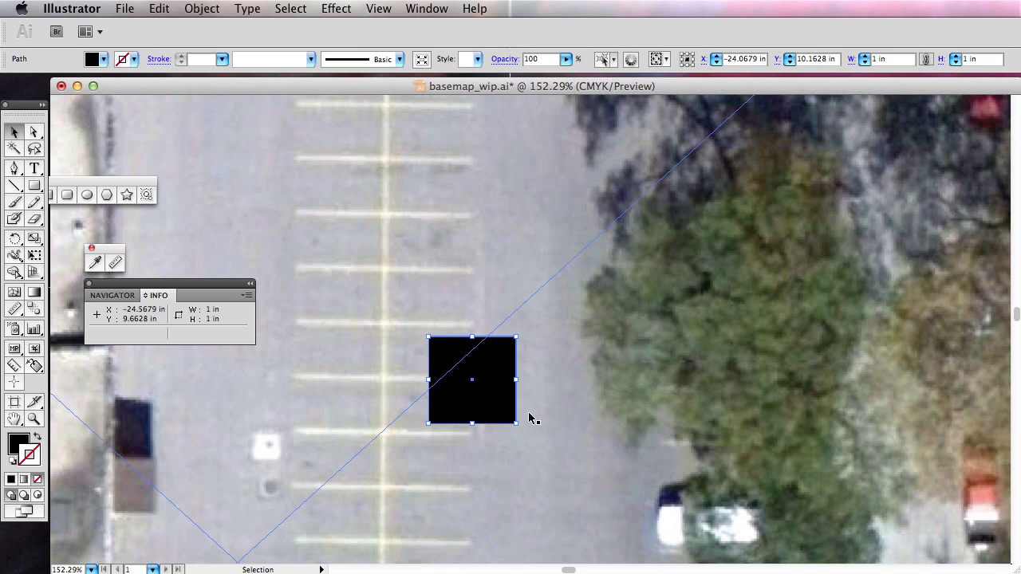
key(super+Tab)
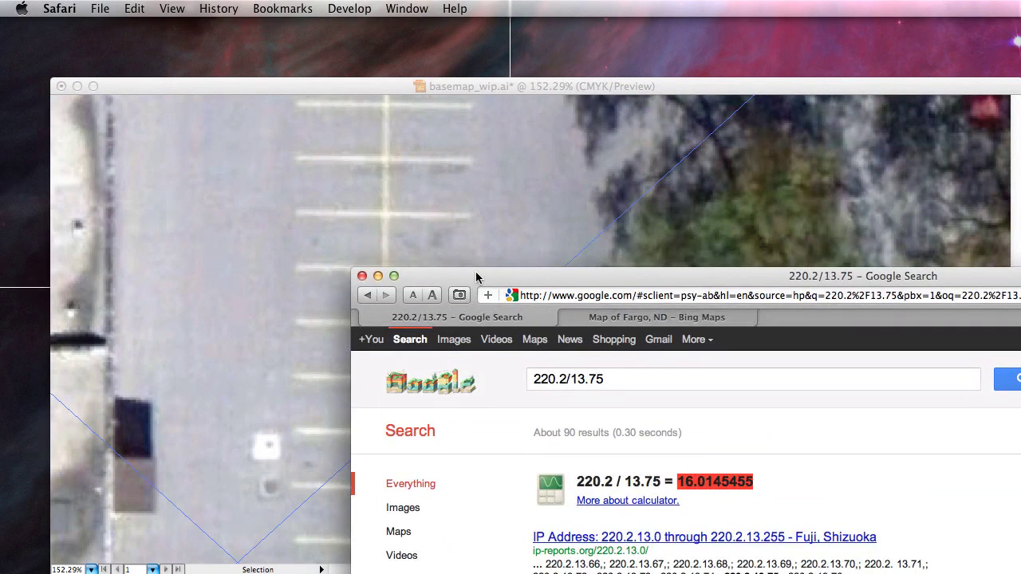
key(super+m)
click(485, 405)
drag(485, 405, 442, 468)
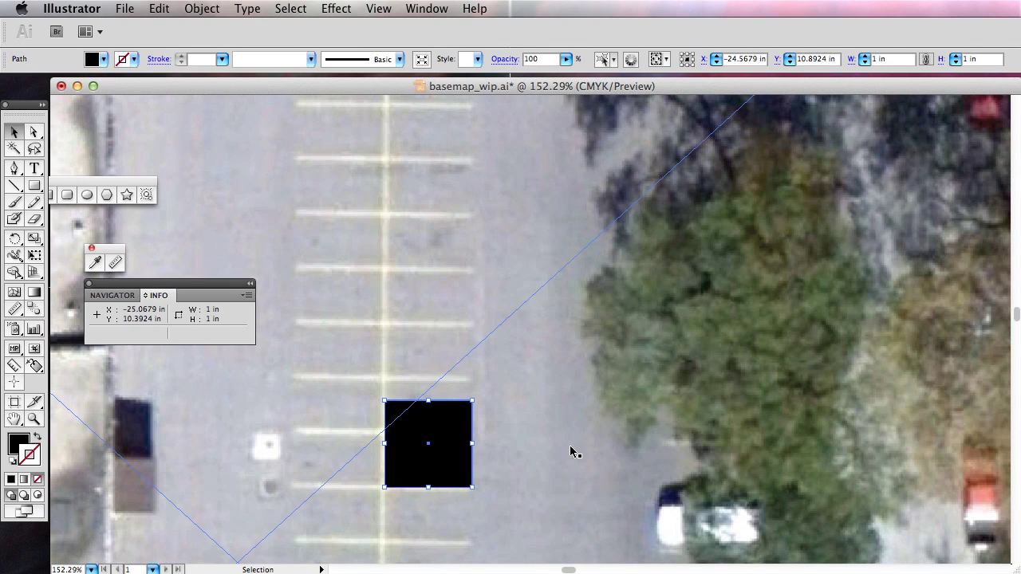
scroll(572, 439, down, 10)
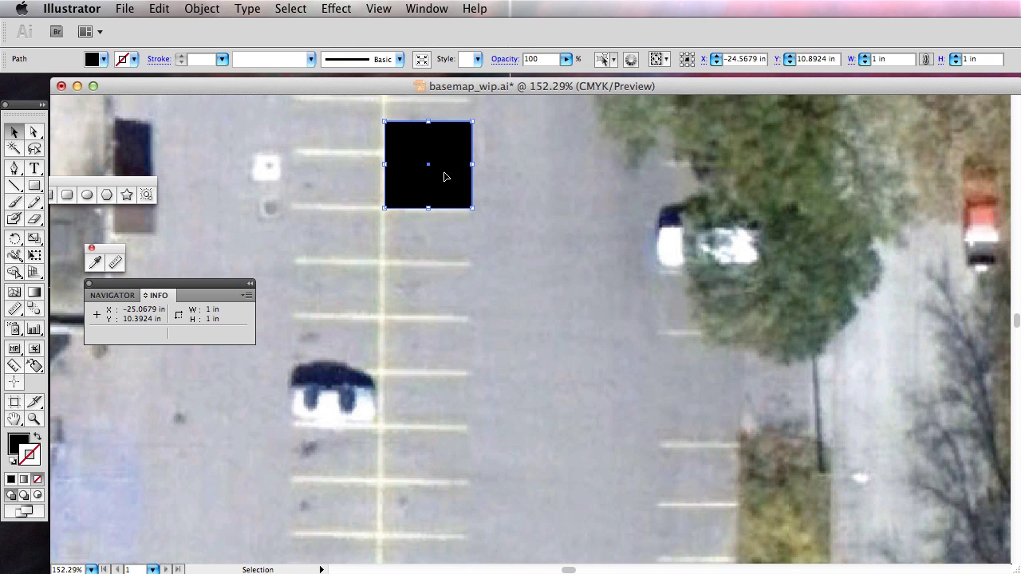
drag(445, 177, 479, 316)
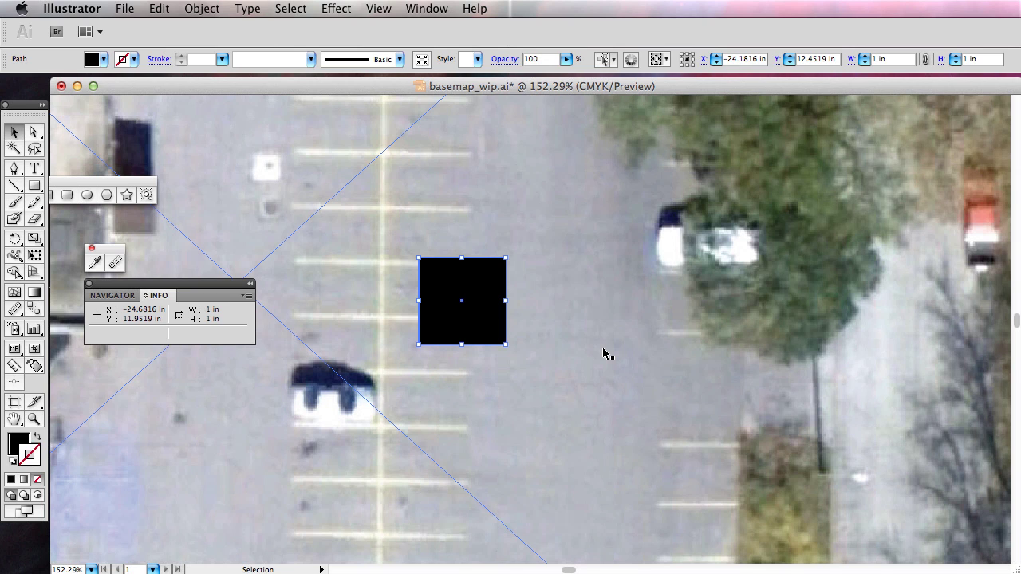
drag(487, 291, 417, 306)
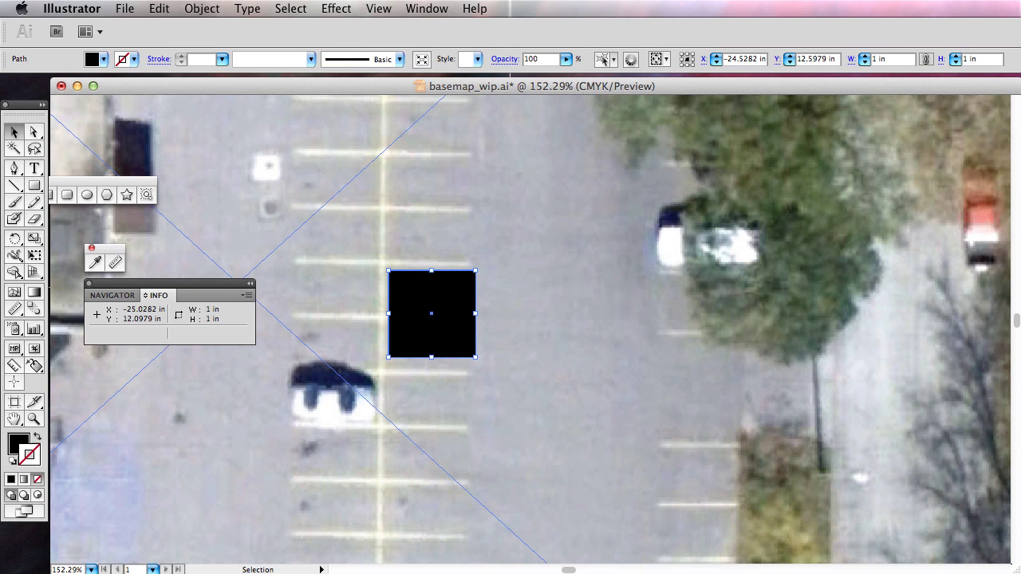
Switch to Safari and highlight the calculated quotient of 220.2/13.75, moving the browser window out of the way.
click(667, 558)
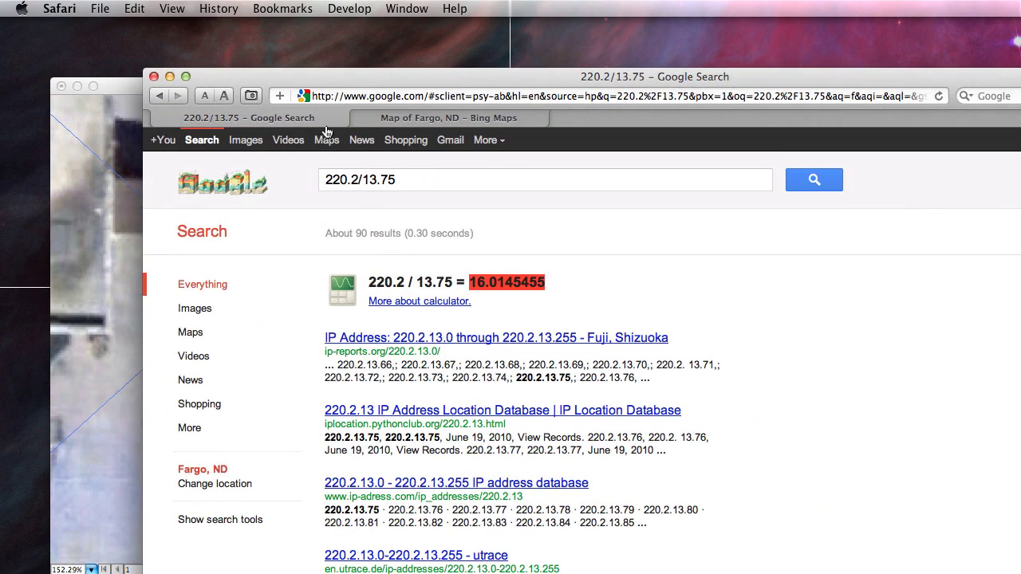
click(481, 285)
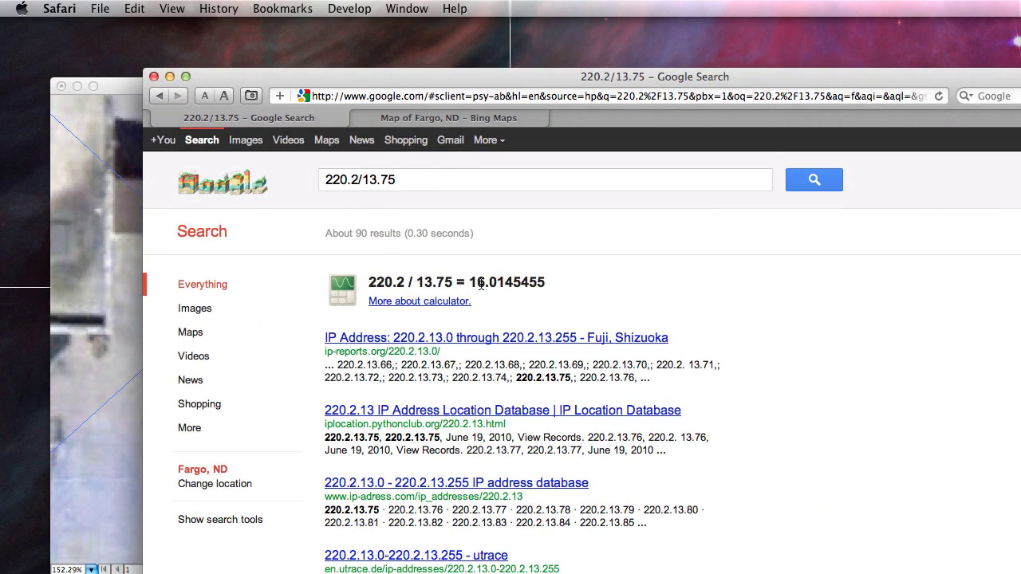
drag(471, 282, 546, 283)
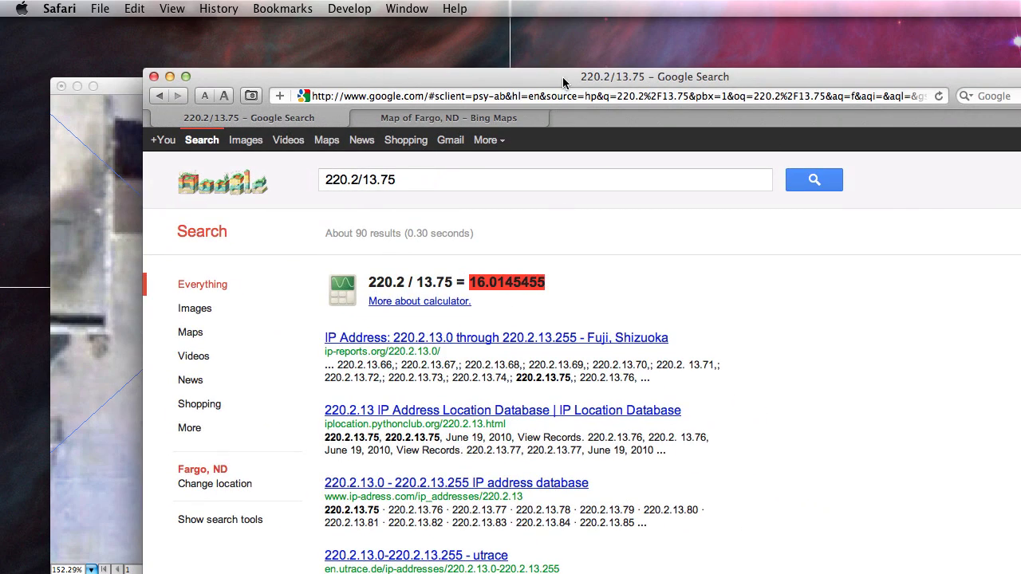
drag(566, 82, 524, 564)
key(super+m)
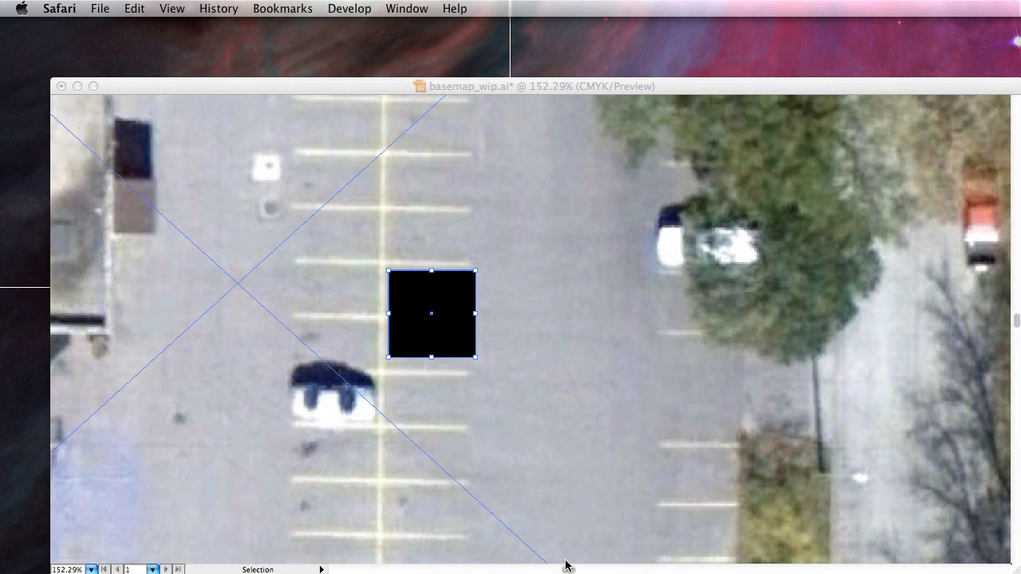
click(424, 328)
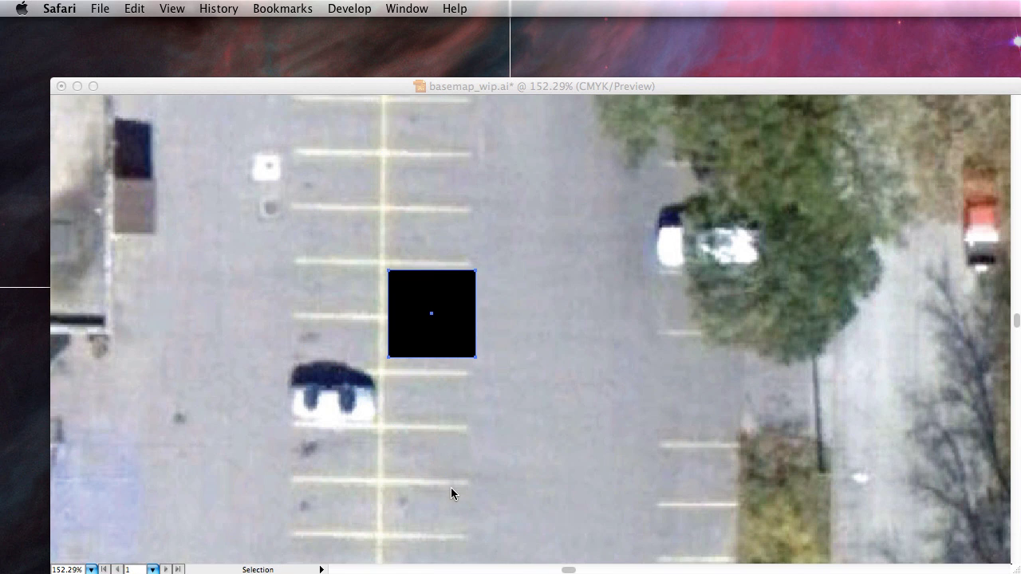
key(super+Tab)
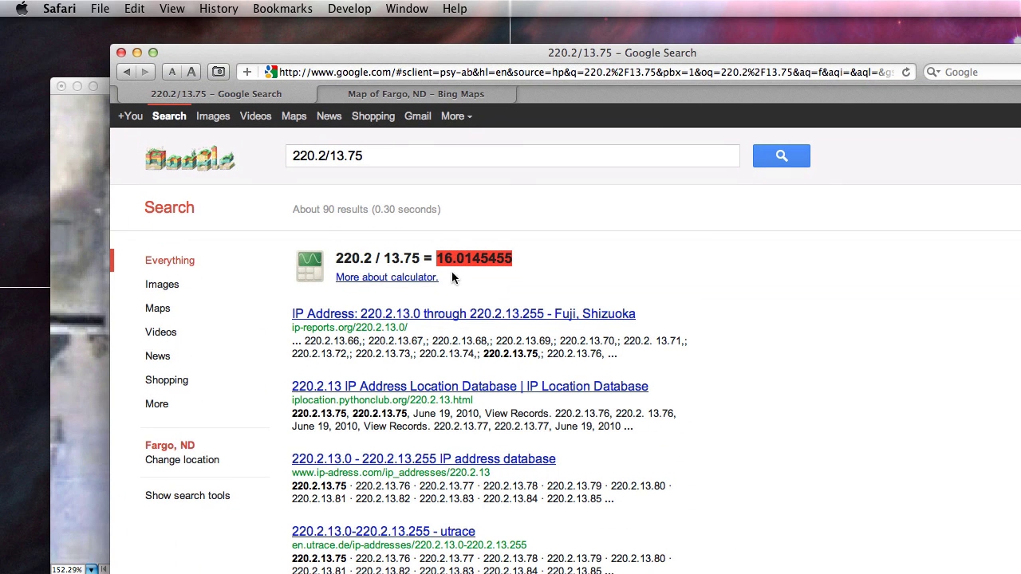
click(436, 256)
drag(438, 256, 517, 255)
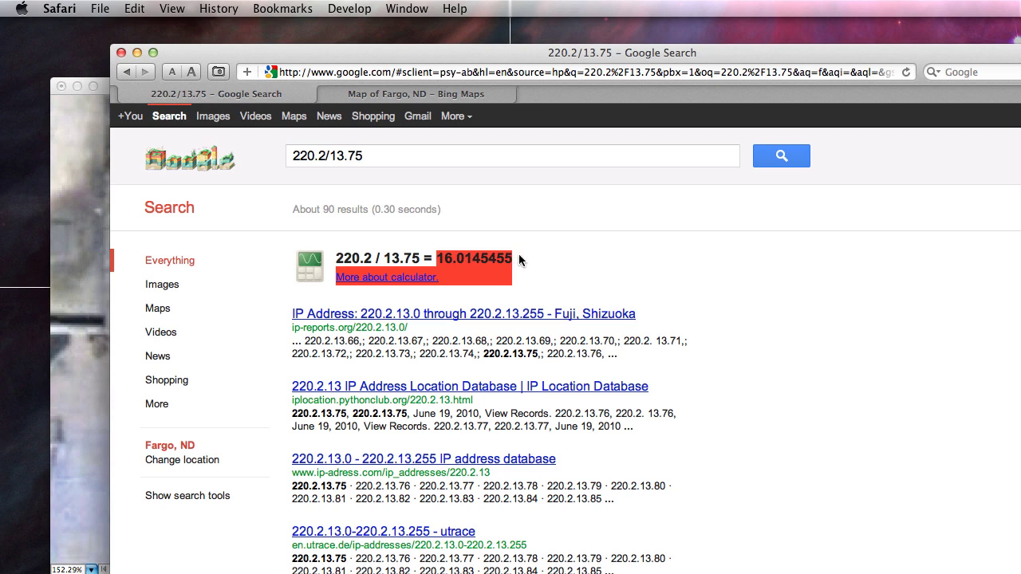
click(518, 254)
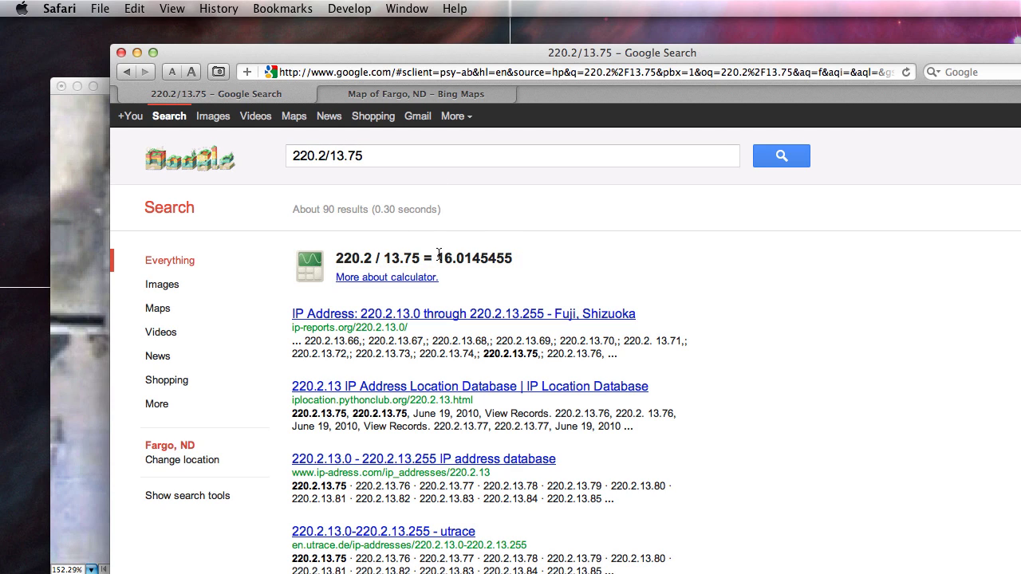
drag(438, 253, 472, 257)
click(439, 257)
drag(470, 52, 470, 331)
click(655, 291)
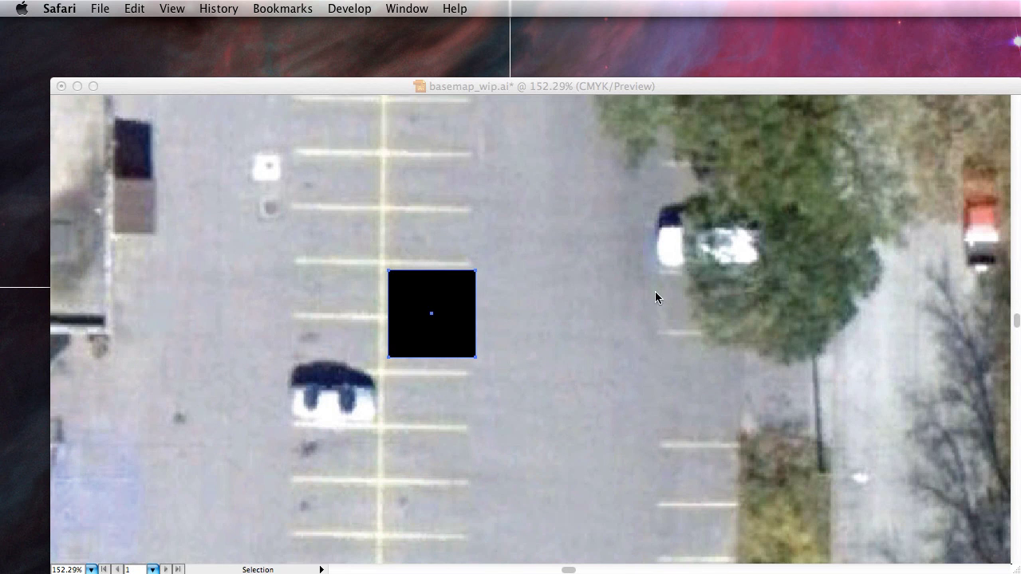
Return to basemap_wip.ai in Illustrator and bring the whole aerial image and the artboard into view, leaving nothing selected.
click(608, 297)
click(33, 418)
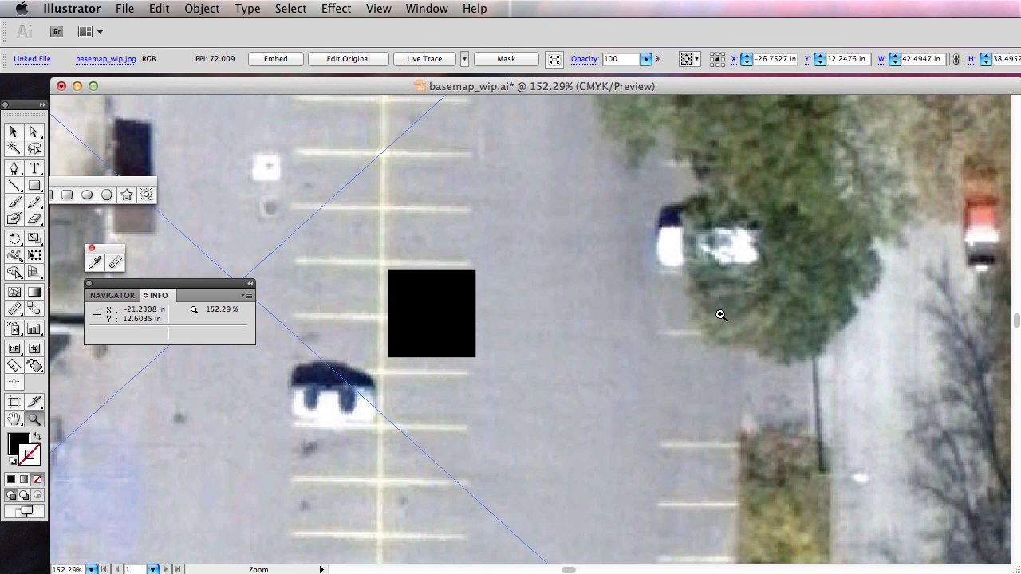
alt+click(664, 321)
alt+click(589, 338)
alt+click(591, 338)
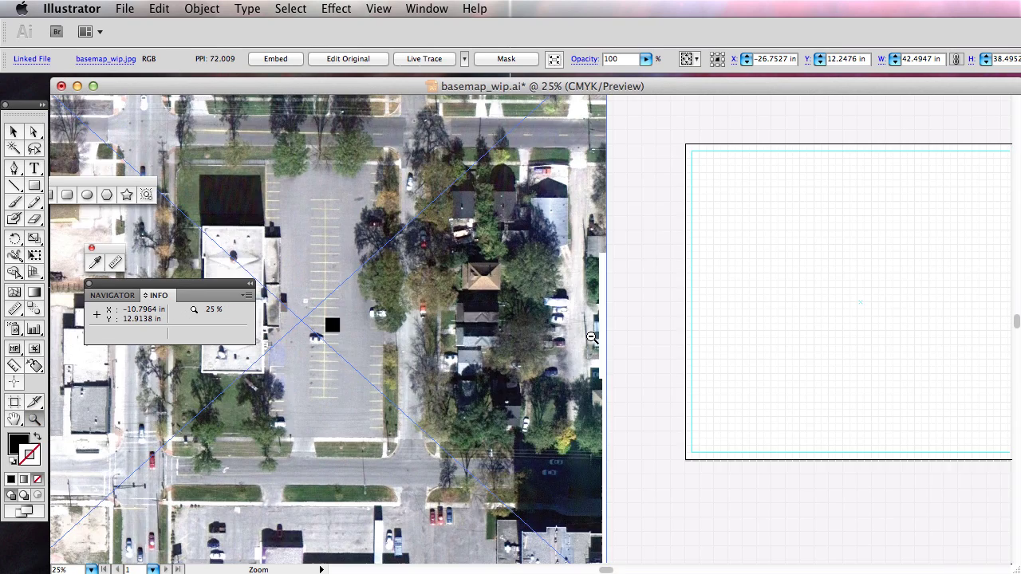
alt+click(591, 338)
alt+click(591, 338)
key(v)
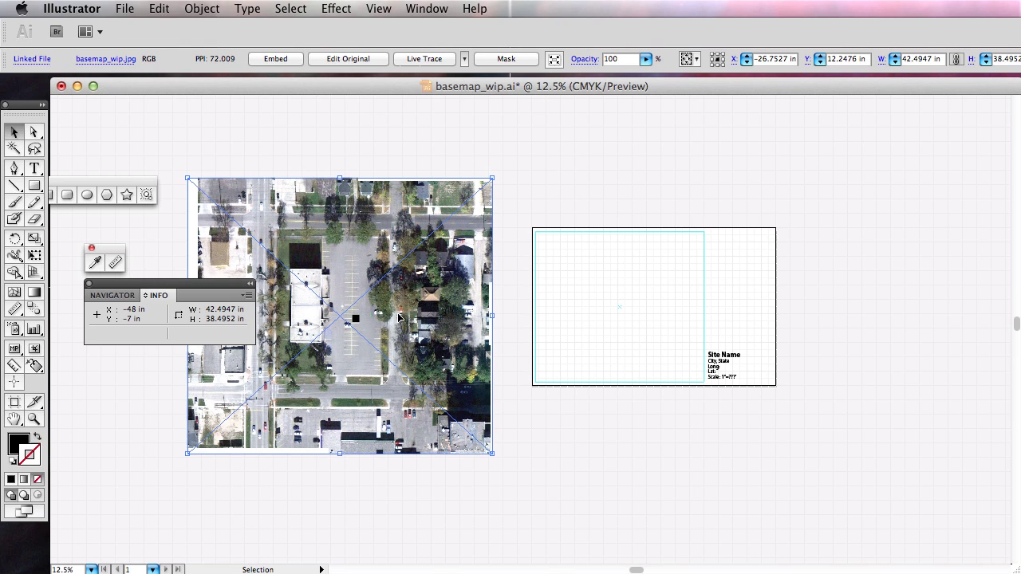
click(392, 154)
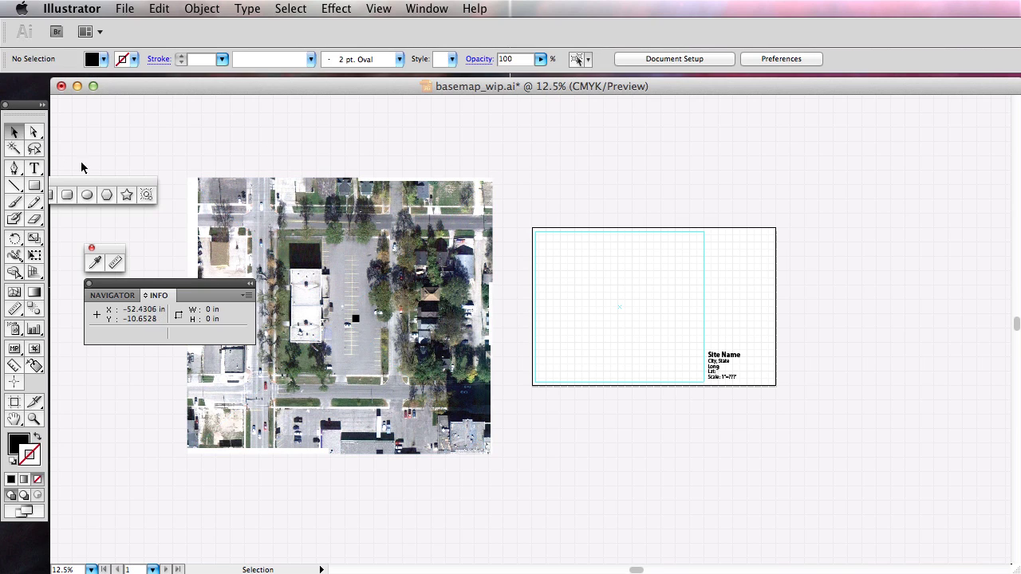
Try resizing the aerial image freehand from its upper-right corner, first distorted and again proportionally, undoing each attempt.
click(414, 193)
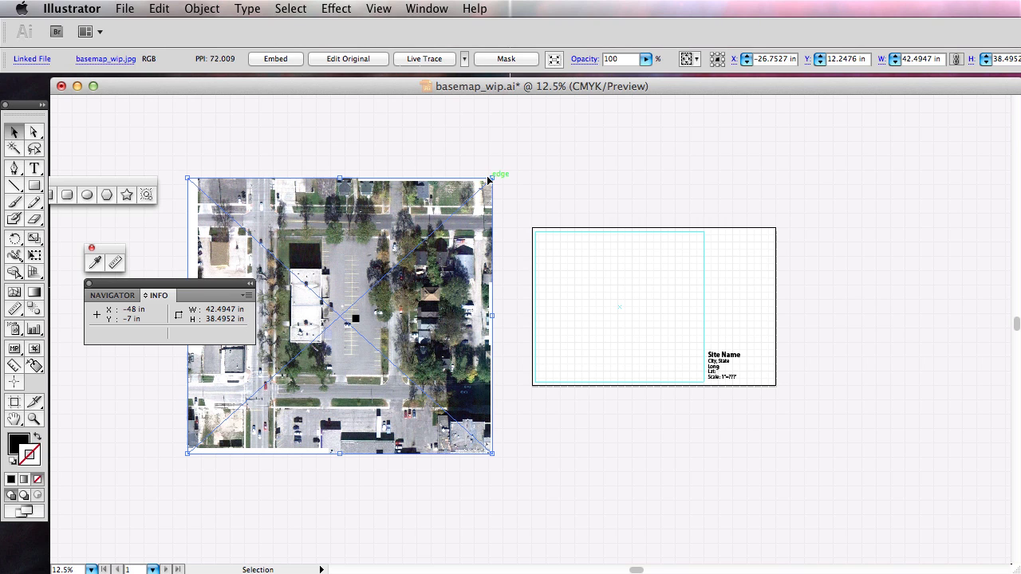
drag(492, 178, 519, 323)
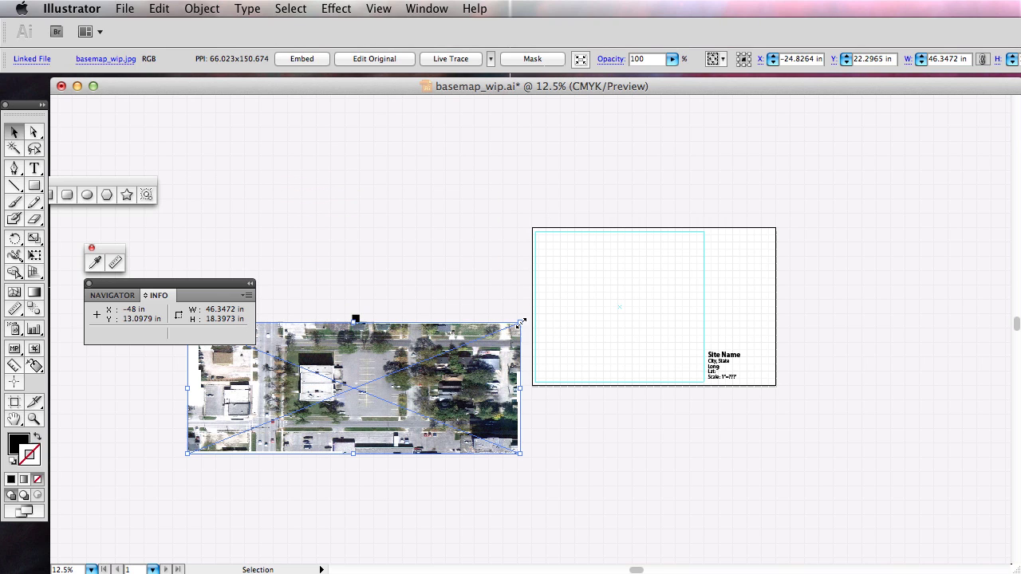
click(160, 9)
click(185, 29)
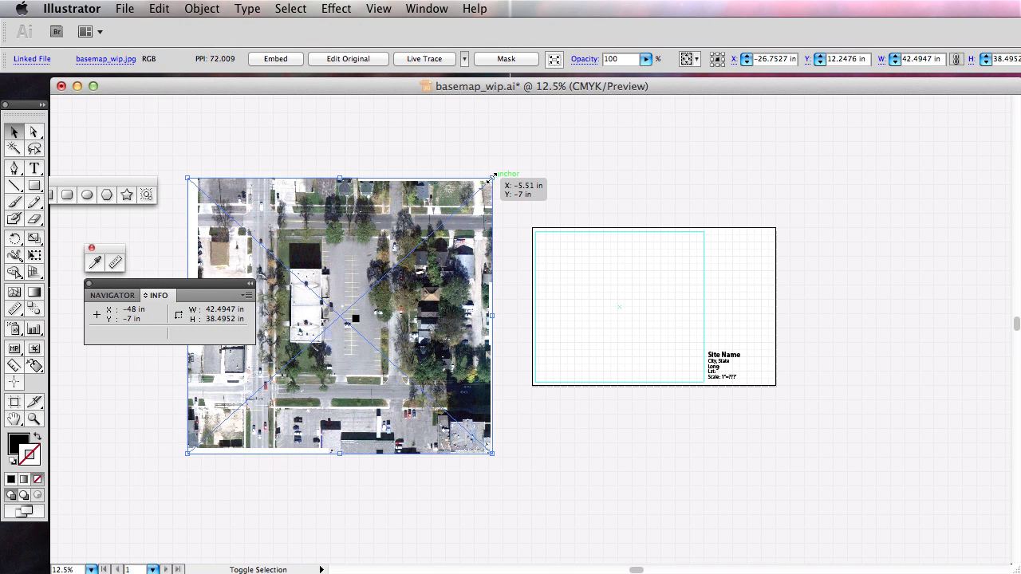
drag(491, 176, 542, 132)
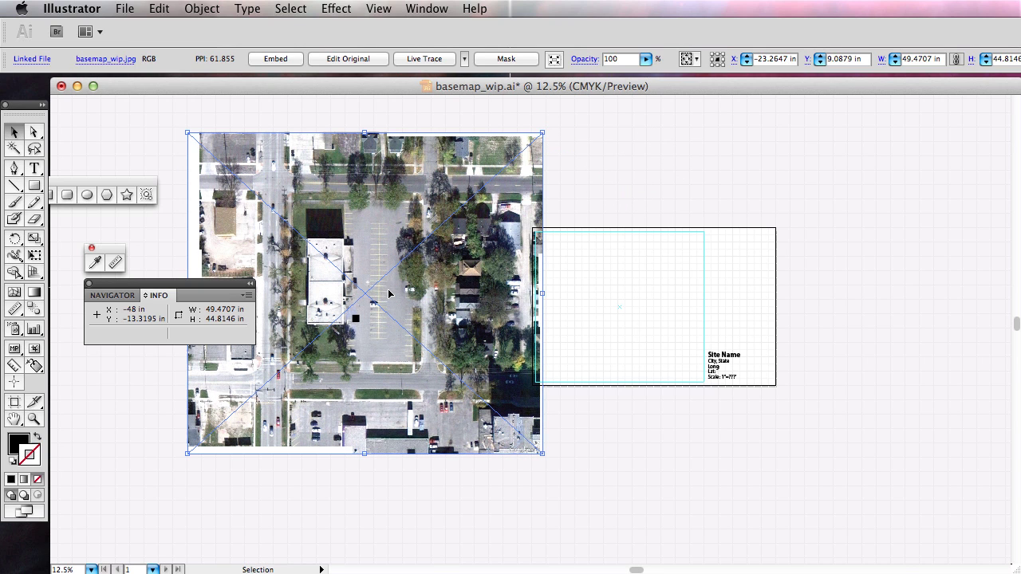
click(159, 8)
click(183, 32)
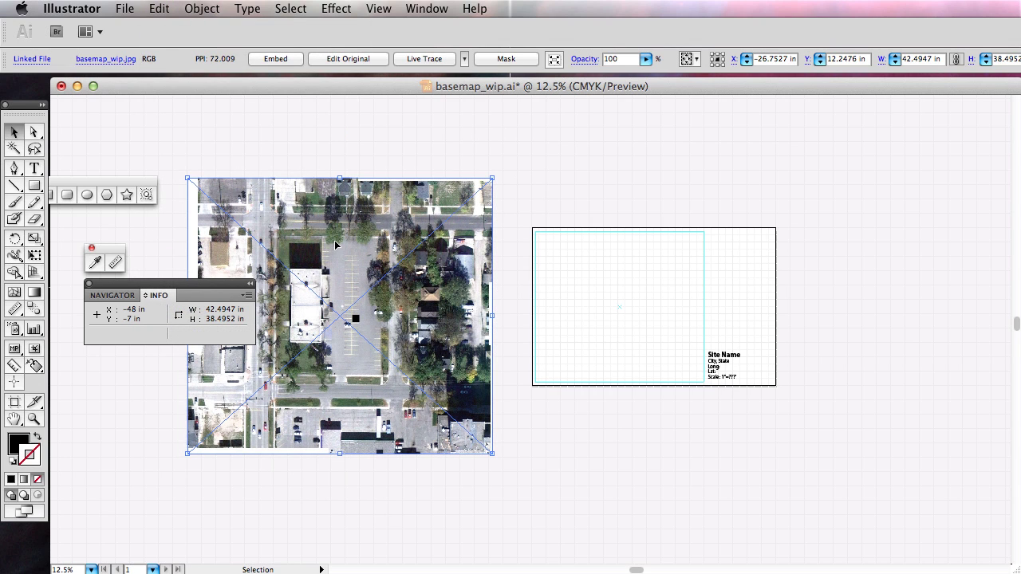
Scale the linked aerial image uniformly to 160.01% with the Scale command.
click(200, 9)
mouse_move(199, 30)
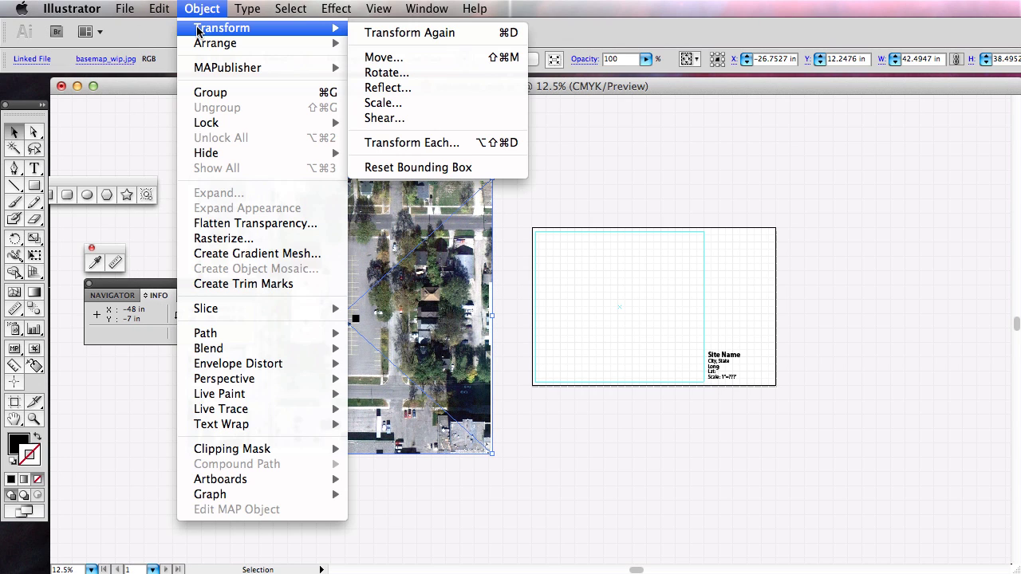
click(424, 103)
drag(952, 311, 460, 159)
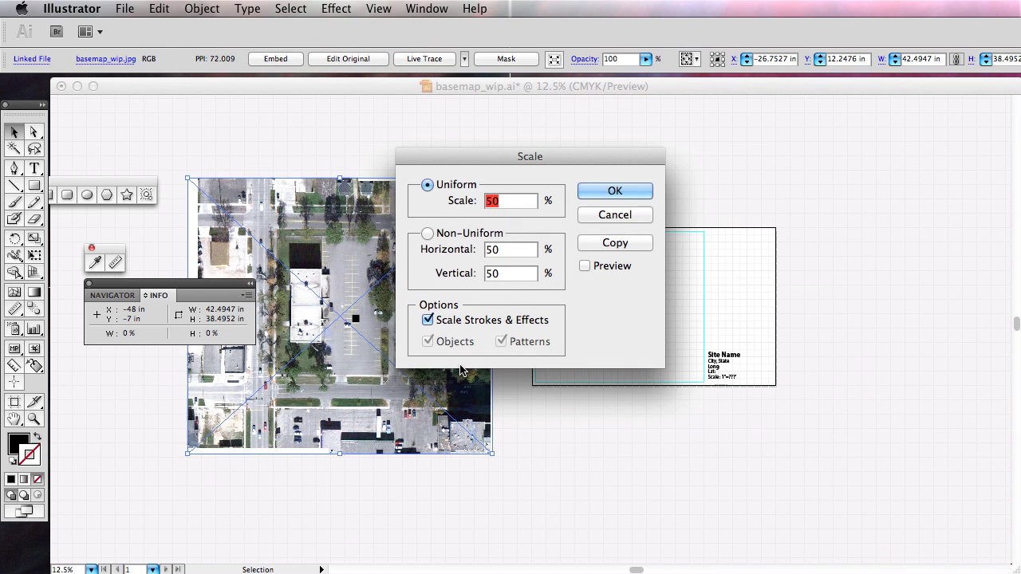
drag(572, 155, 563, 154)
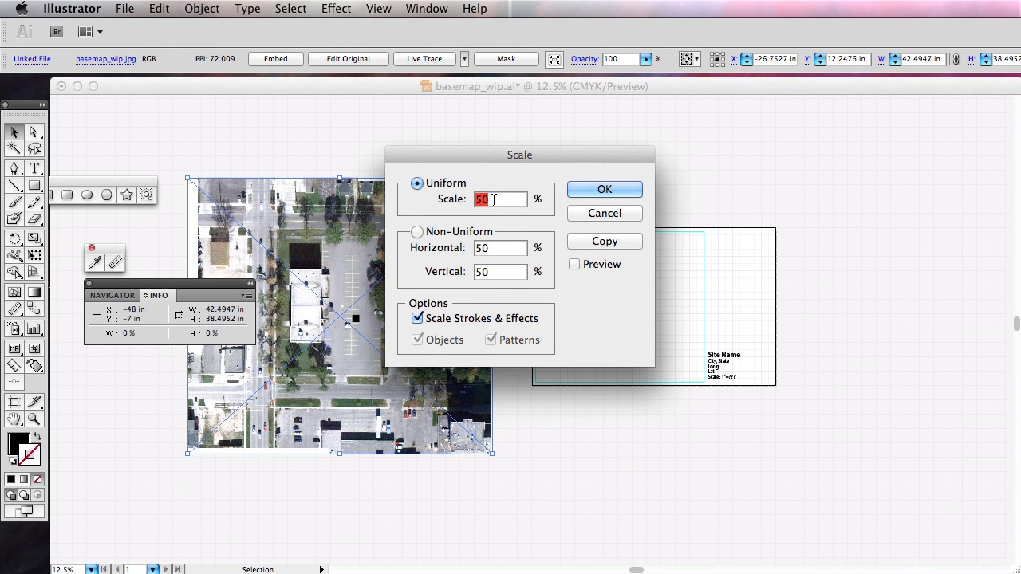
text(160.02)
key(BackSpace)
text(1)
click(630, 194)
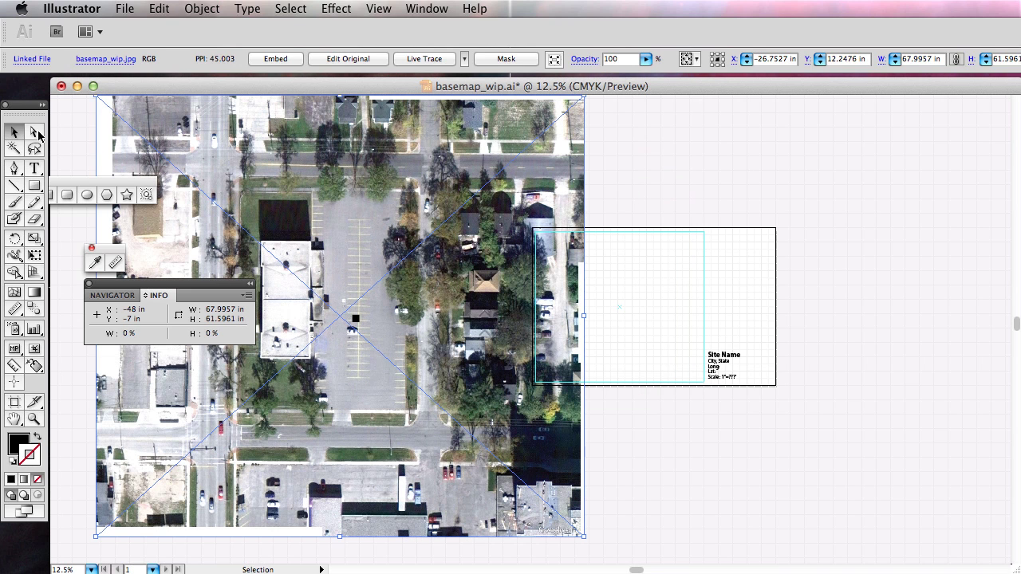
Move the scaled aerial image about 2.7 in to the left, reducing its overlap with the artboard.
key(v)
click(786, 184)
drag(532, 245, 555, 267)
click(560, 204)
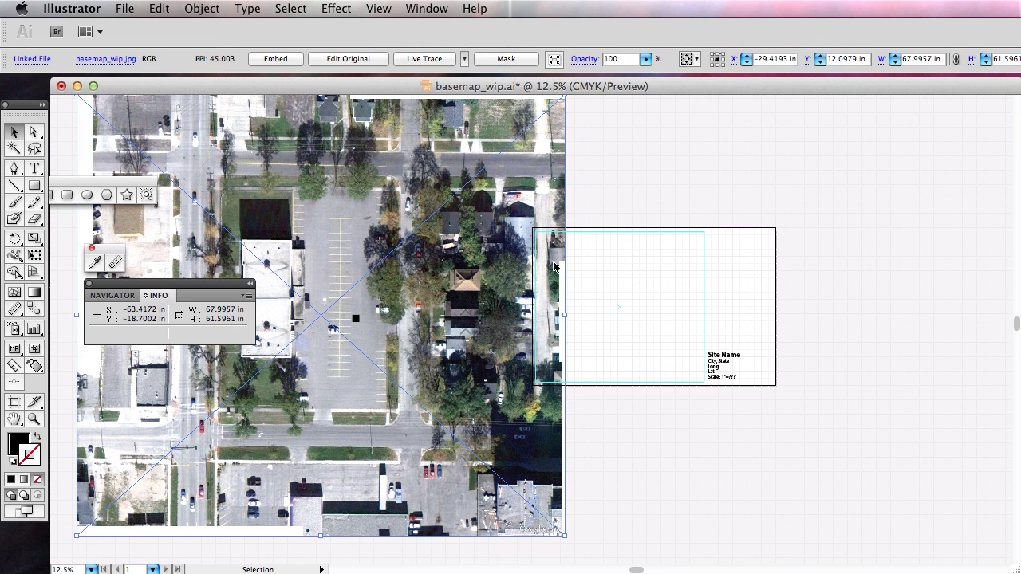
Measure the long central parking stripe on the scaled aerial image from its upper end to its lower end.
click(32, 420)
drag(342, 223, 361, 263)
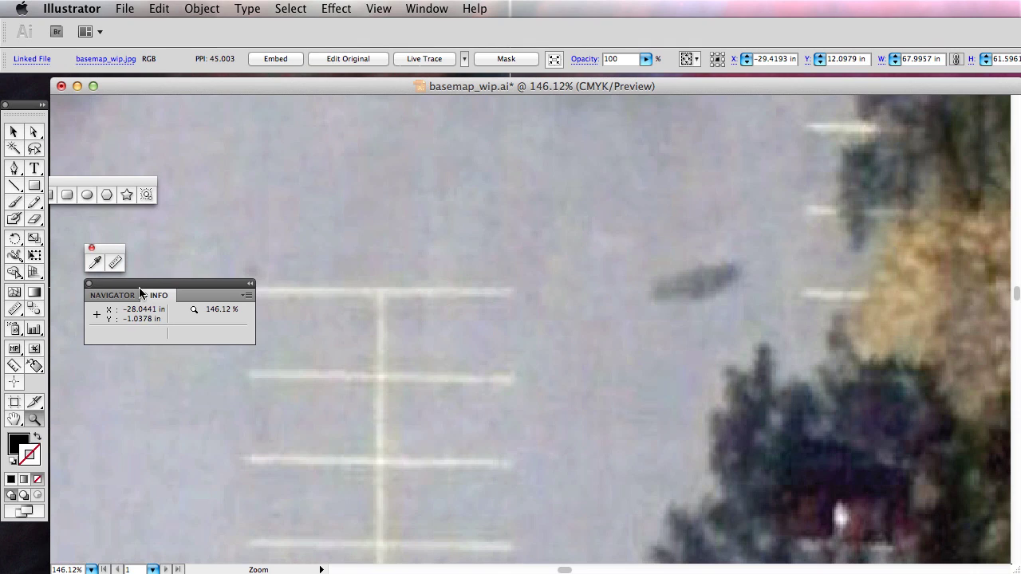
click(115, 262)
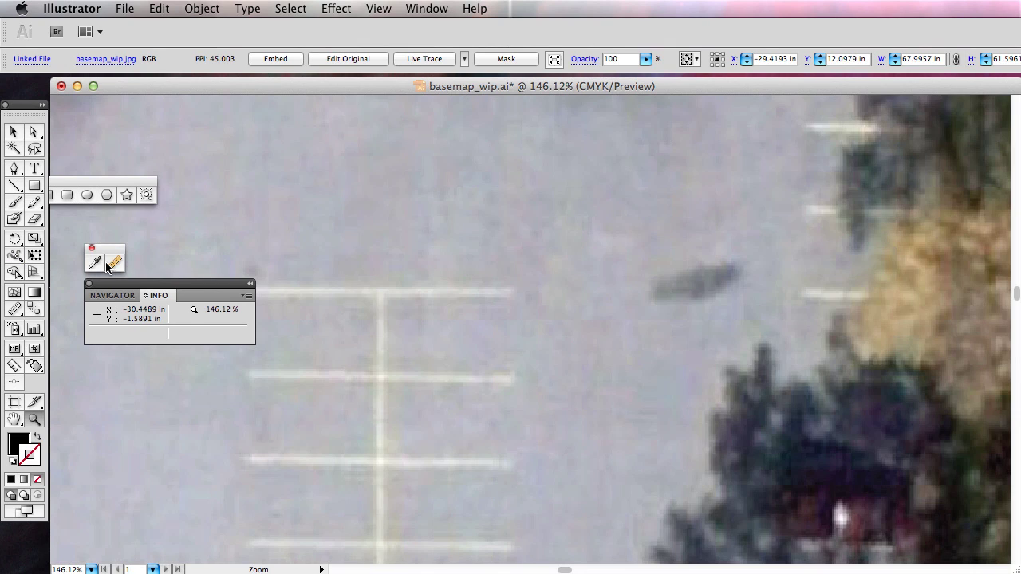
click(380, 291)
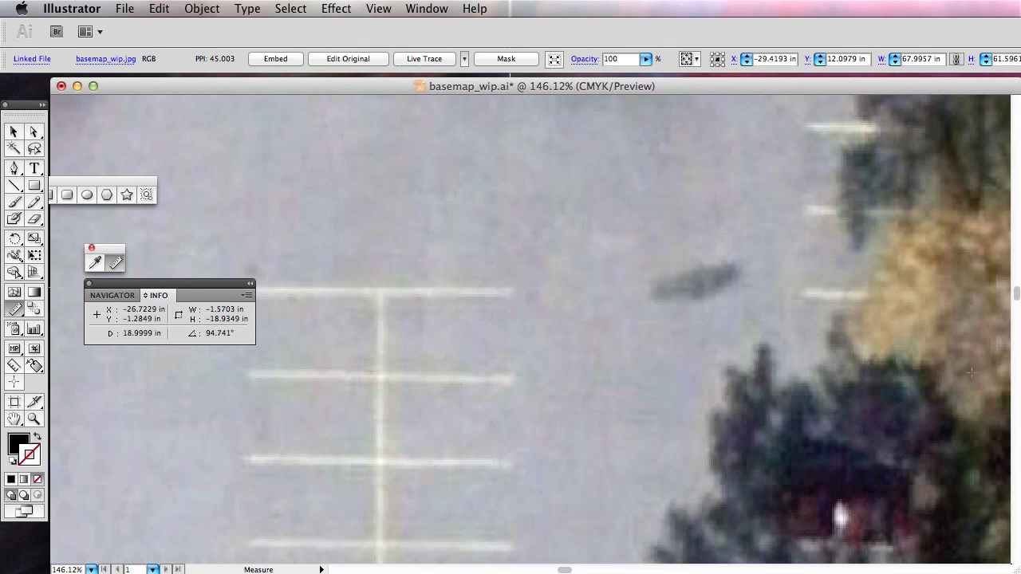
scroll(695, 385, down, 15)
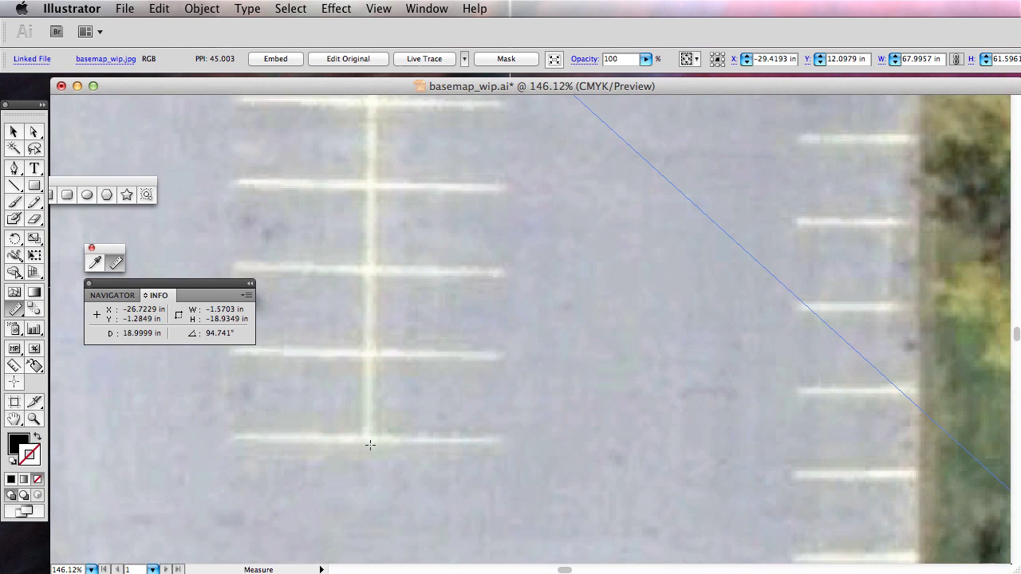
click(368, 439)
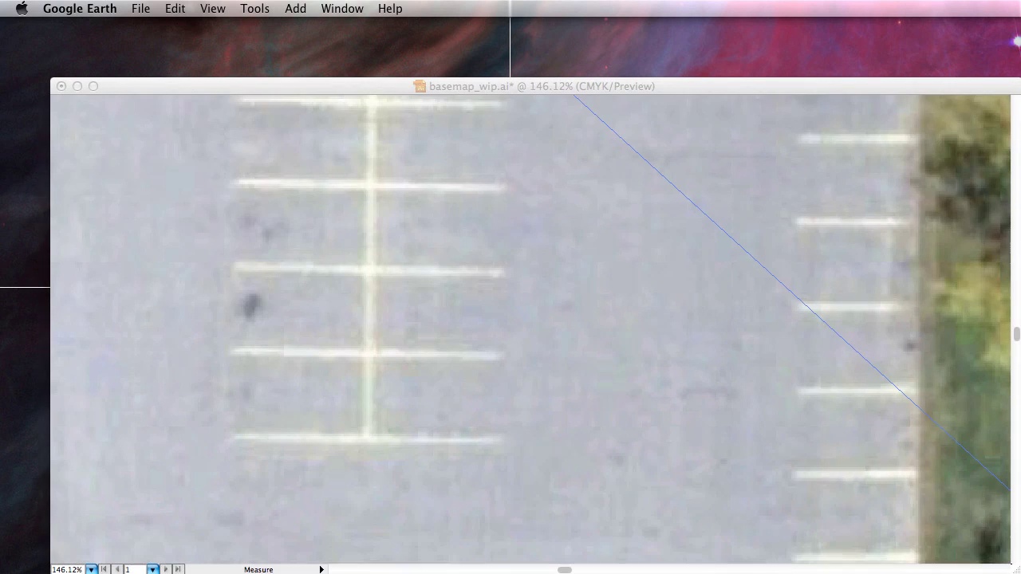
click(599, 92)
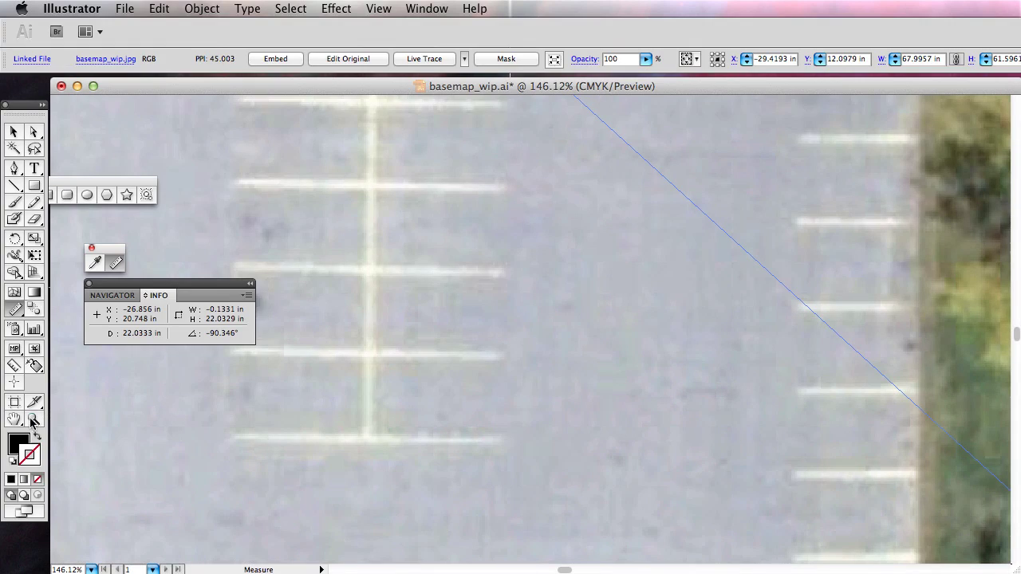
Compare the scaled aerial image's extent with the artboard, and examine the black square beside the parking stripes up close.
double_click(14, 420)
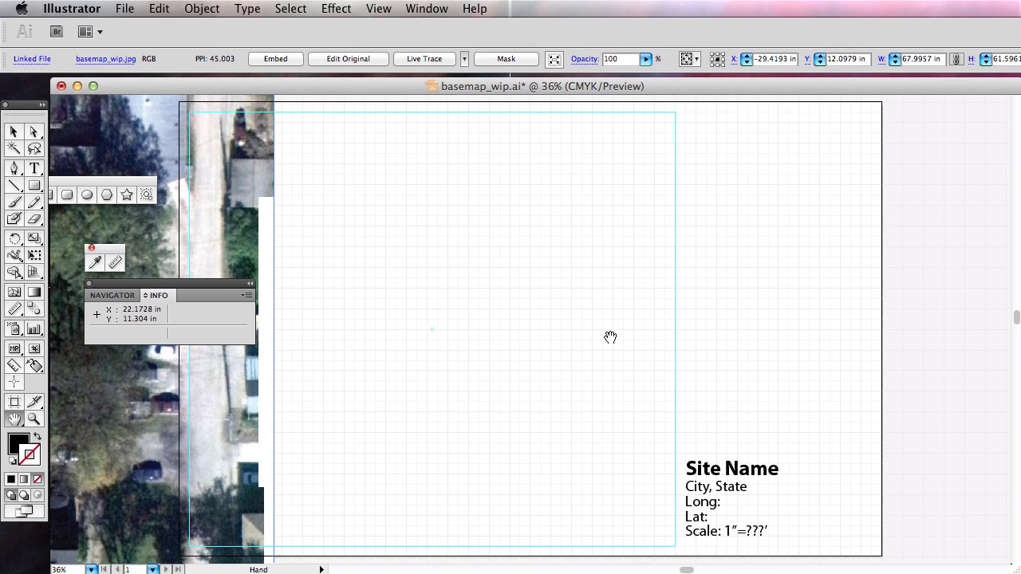
scroll(609, 337, down, 4)
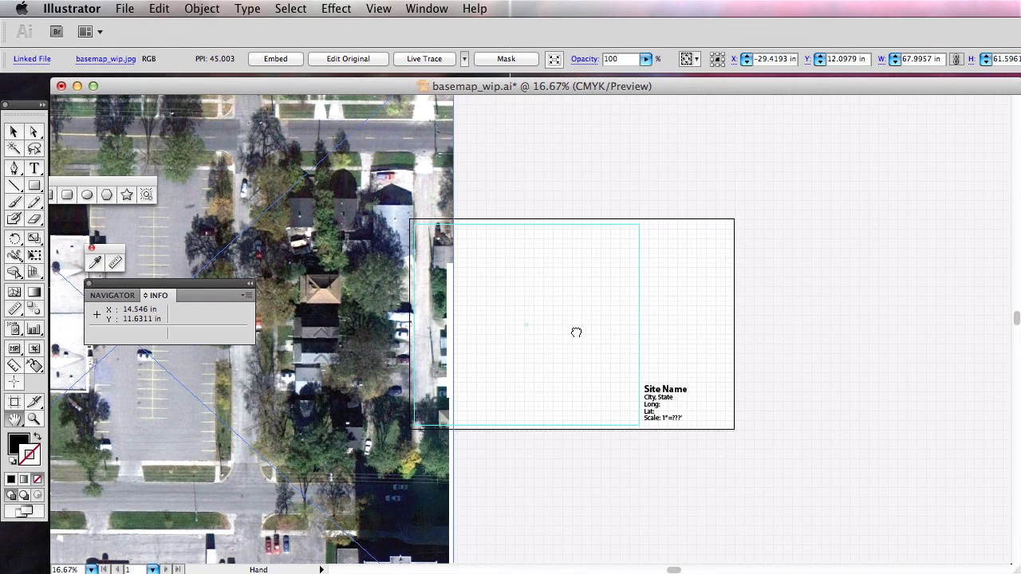
drag(576, 332, 675, 337)
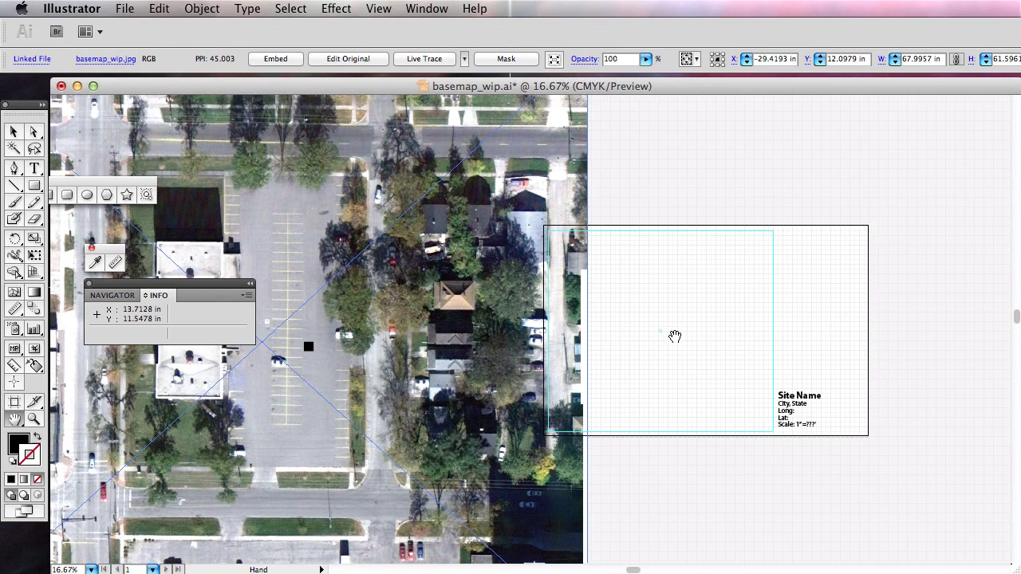
scroll(675, 336, down, 1)
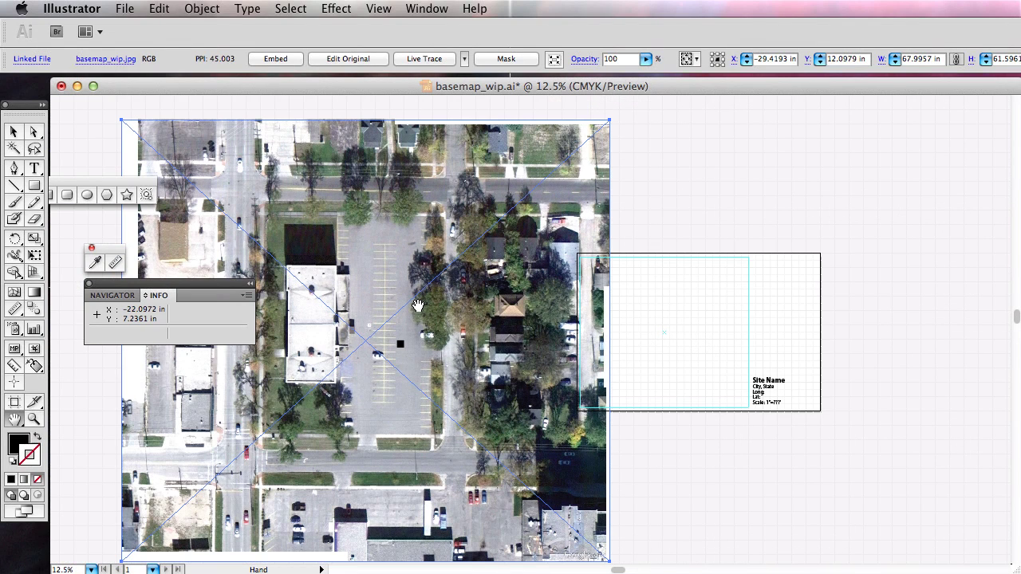
super+click(396, 345)
super+click(396, 345)
super+click(396, 344)
super+click(397, 344)
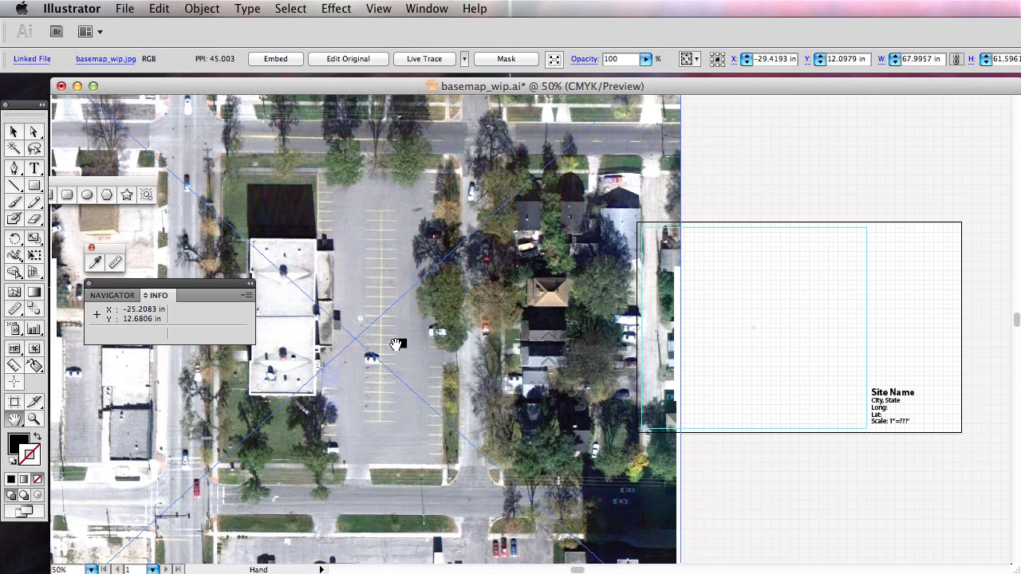
super+click(397, 345)
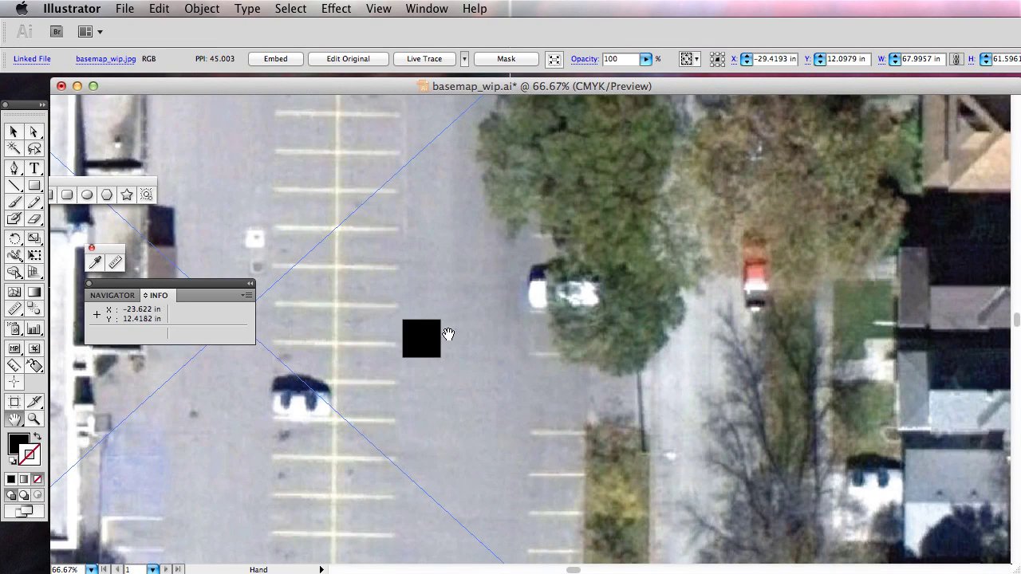
alt+super+click(459, 356)
alt+super+click(459, 356)
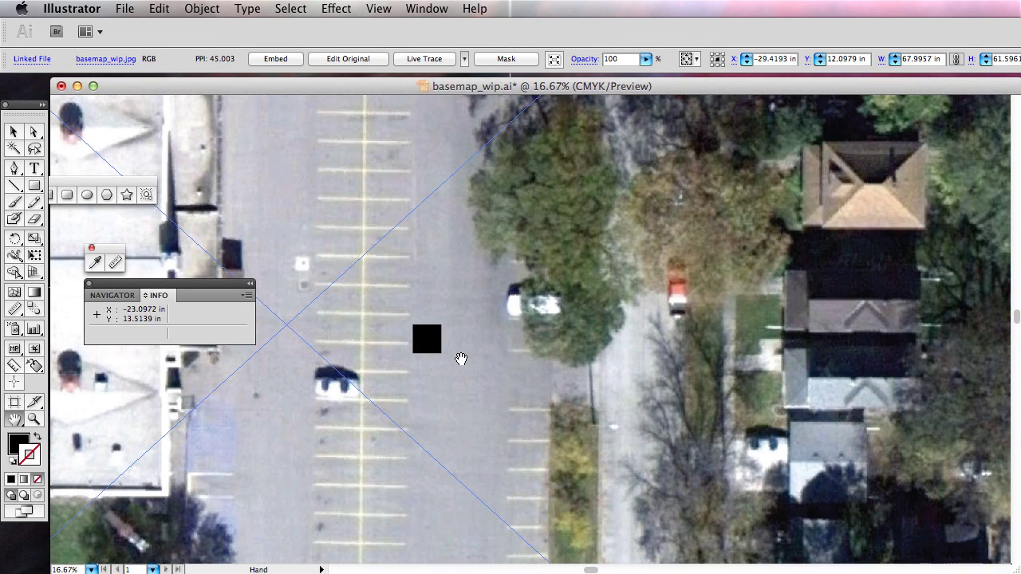
alt+super+click(459, 356)
Scale the linked aerial image uniformly to 50% with the Scale command.
click(201, 9)
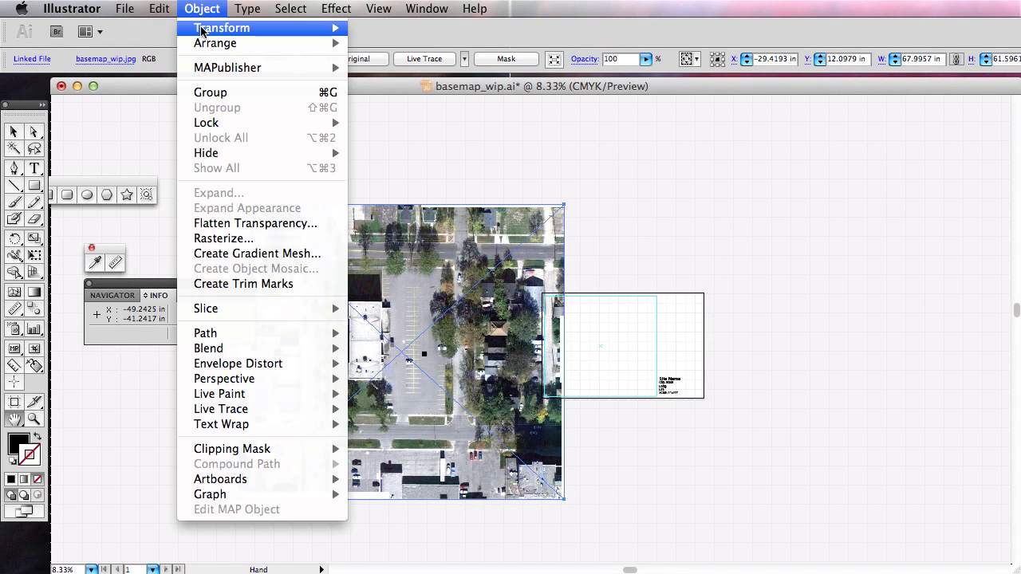
mouse_move(204, 29)
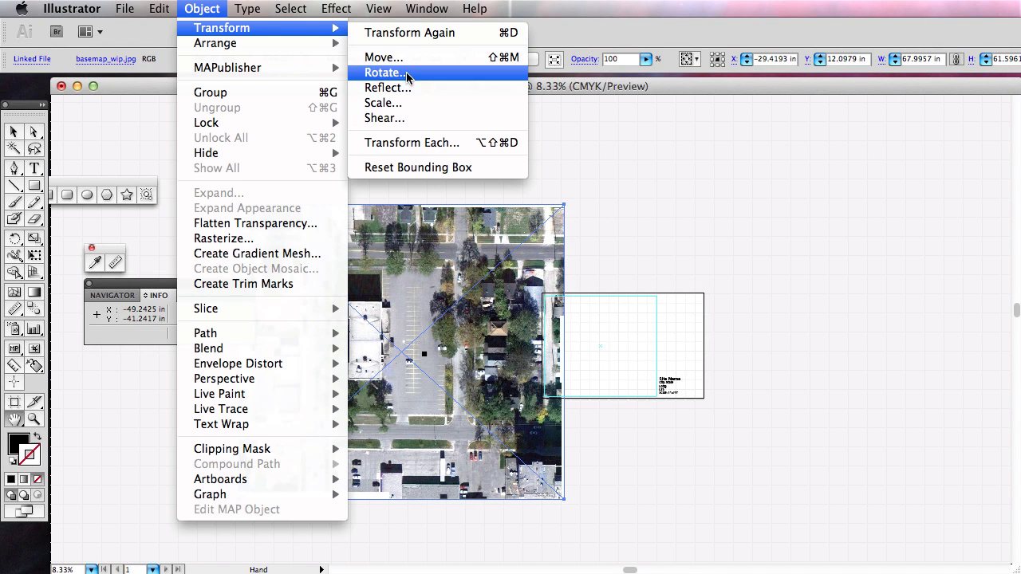
click(404, 104)
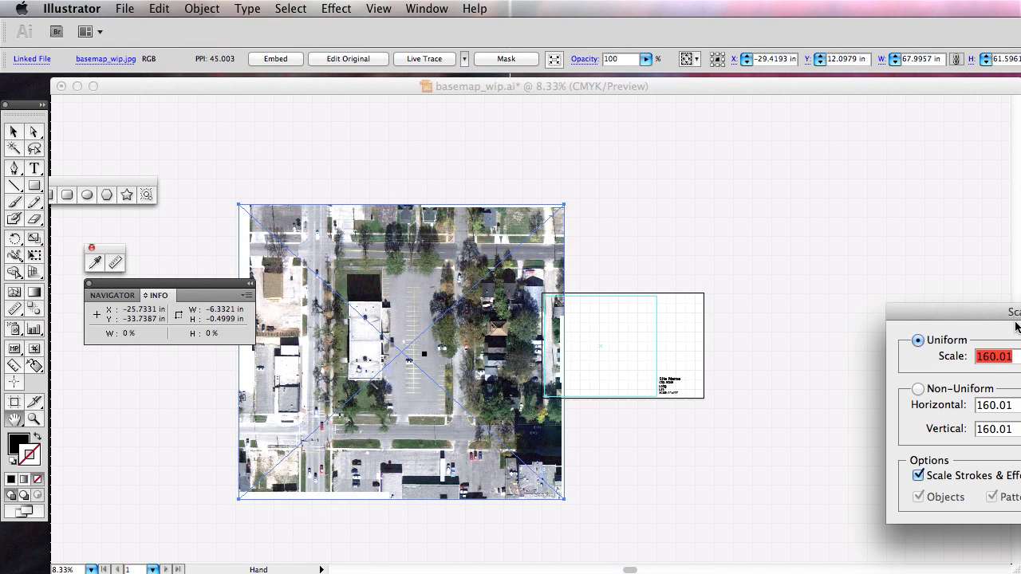
drag(1016, 319, 522, 161)
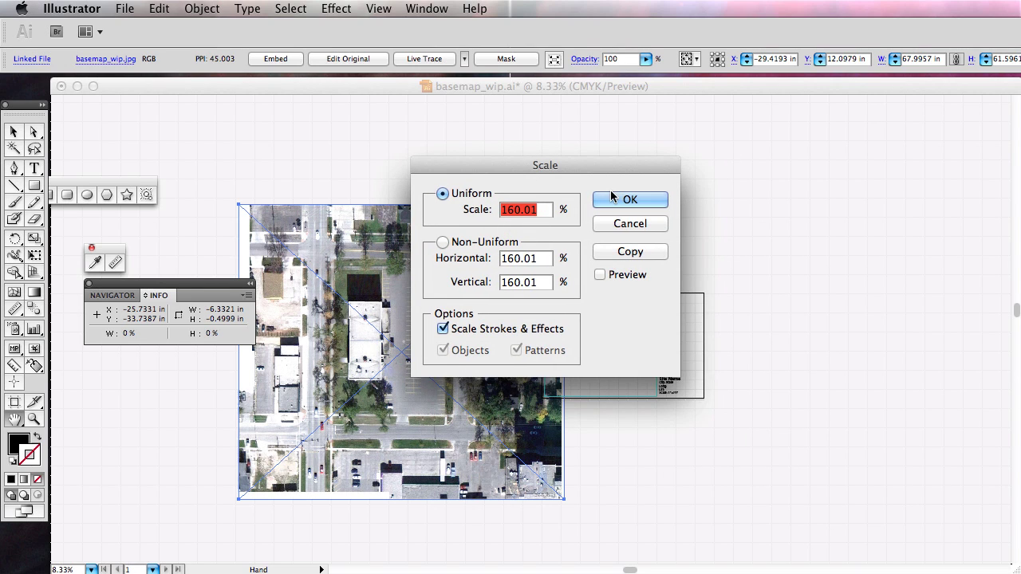
text(50)
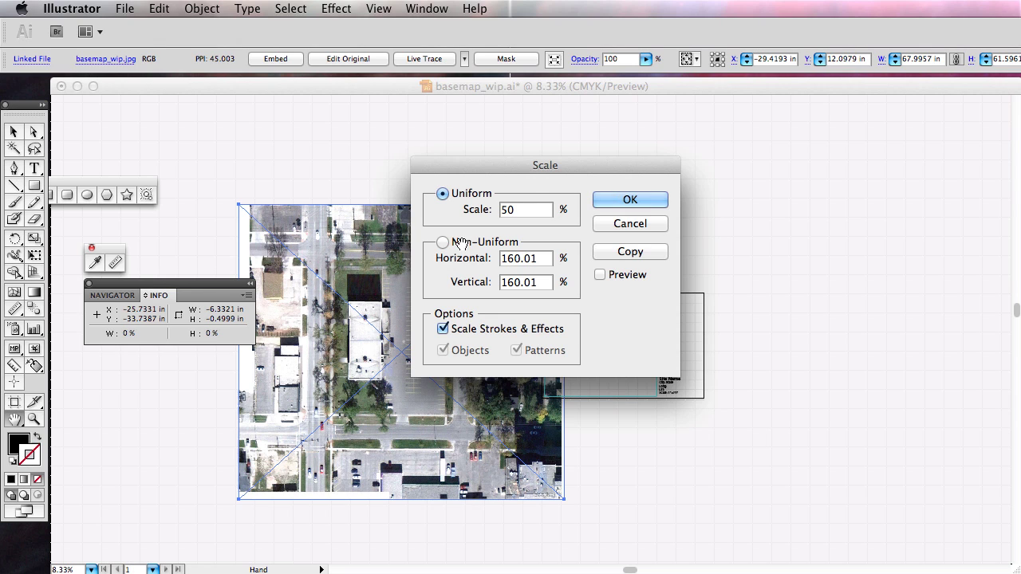
click(644, 200)
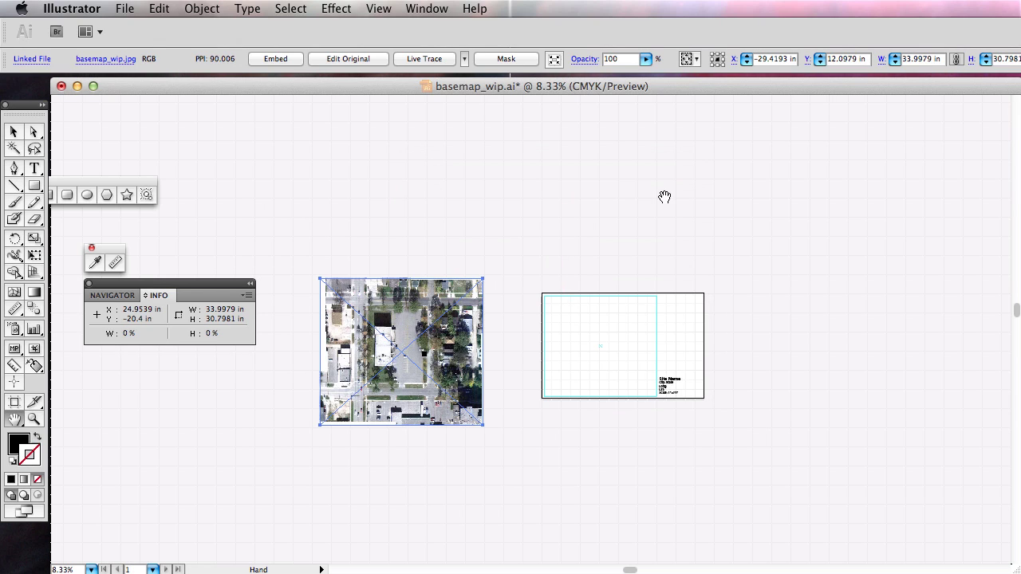
Move the aerial image onto the artboard so its parking lot block lies over the cyan guide frame.
click(14, 132)
click(211, 153)
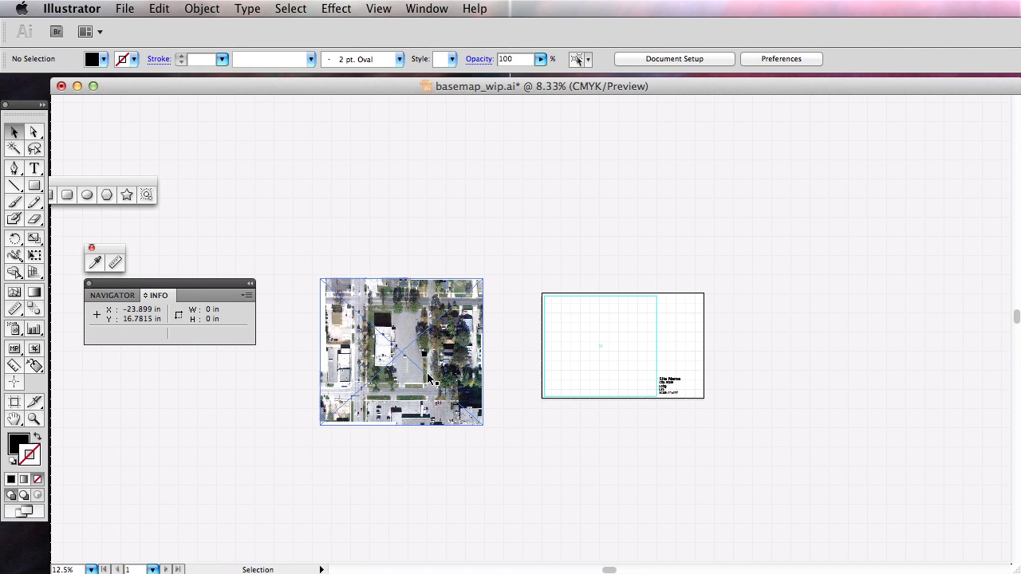
scroll(431, 380, up, 3)
scroll(479, 361, down, 1)
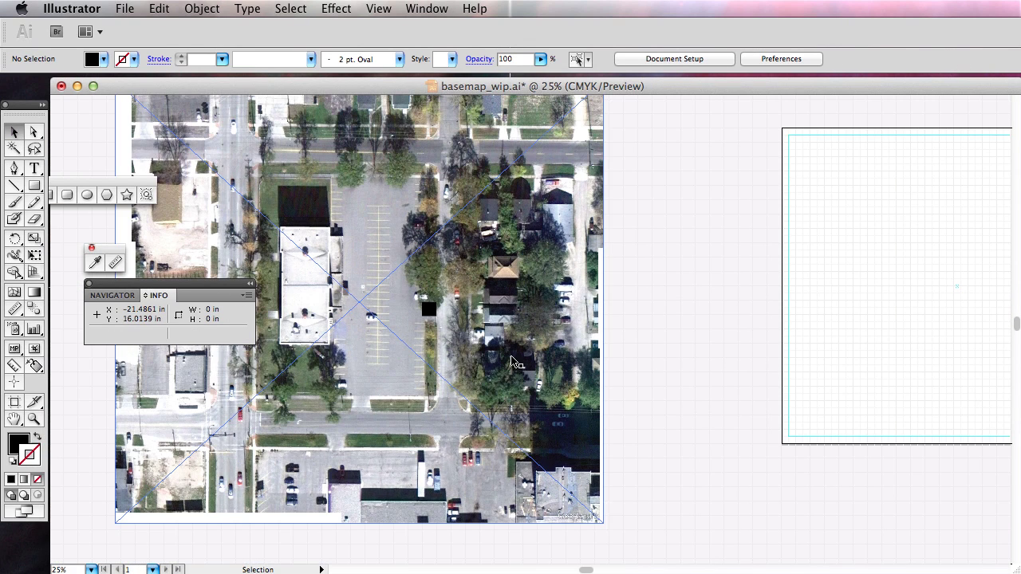
scroll(636, 339, down, 1)
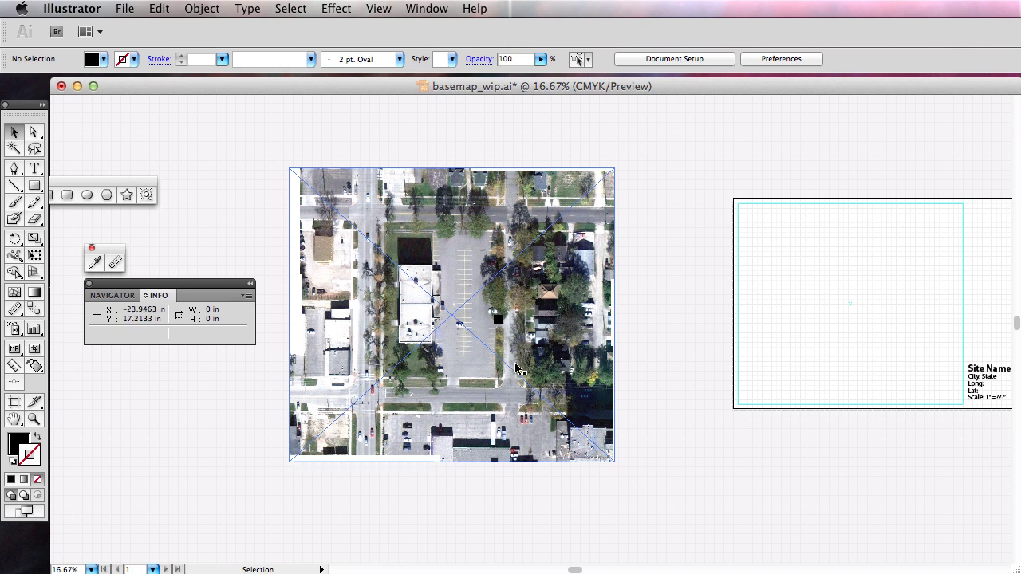
click(562, 351)
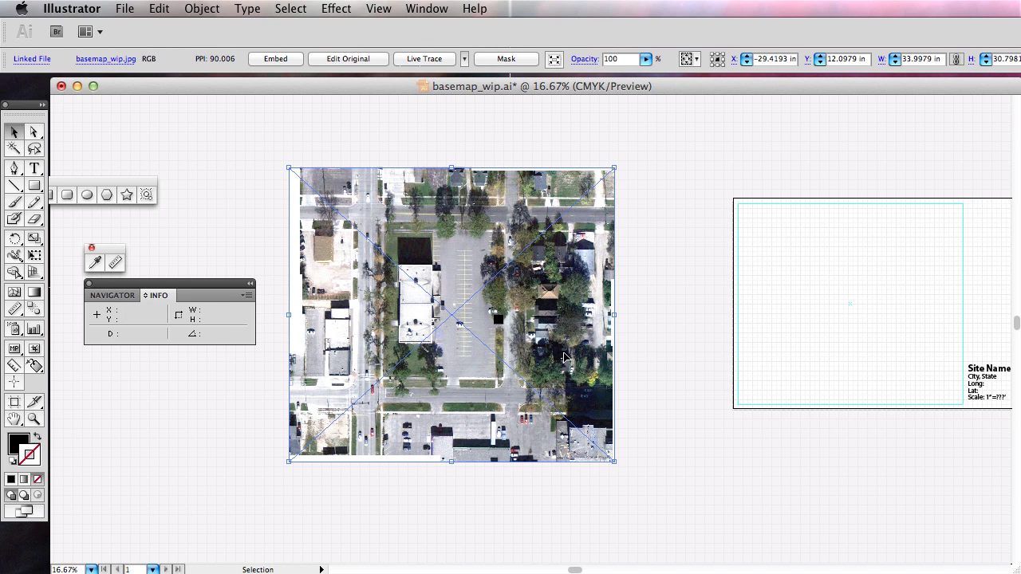
drag(563, 357, 937, 346)
click(748, 483)
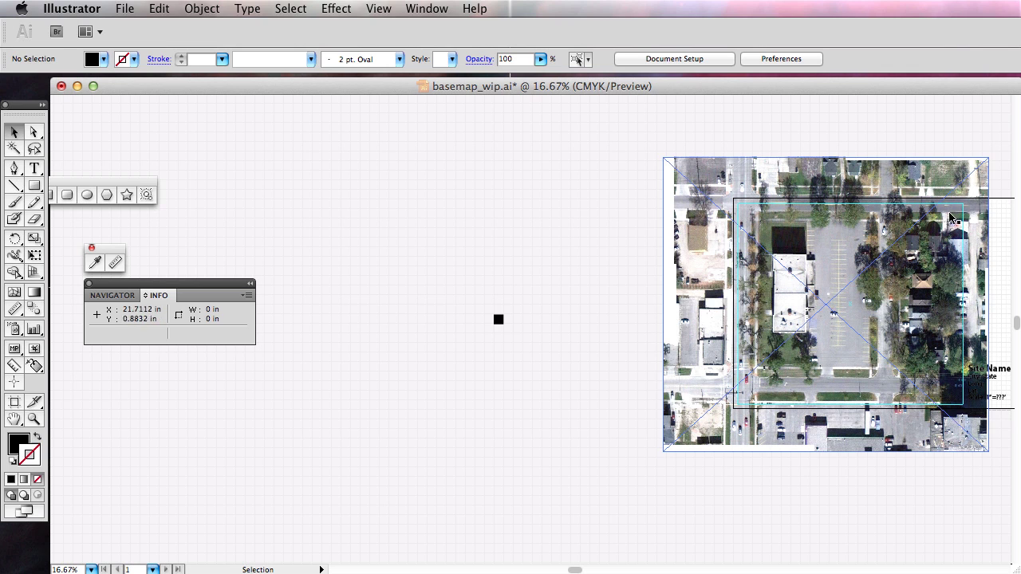
Check the document's layers and delete the small stray black square outside the artboard.
key(F7)
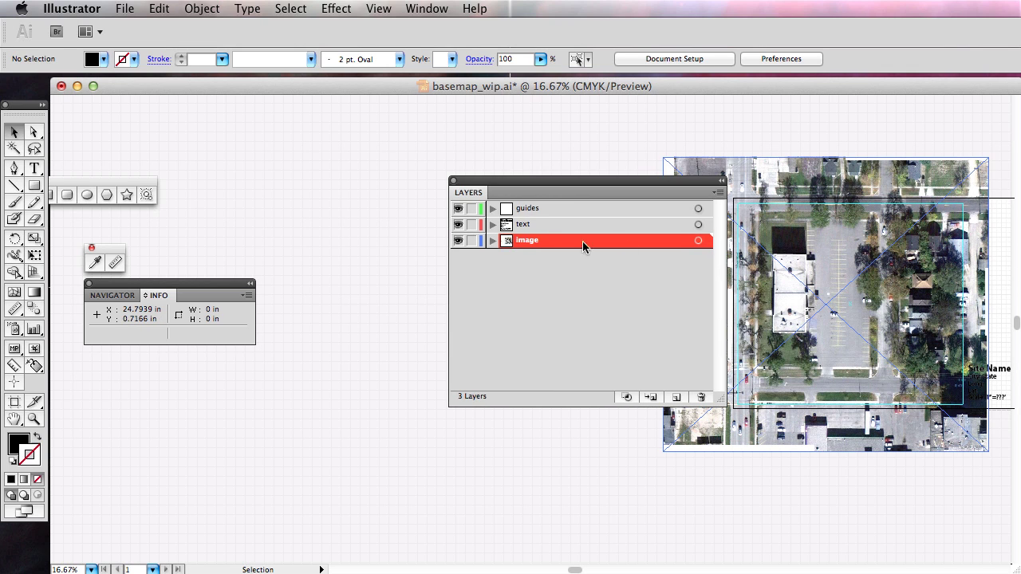
key(F7)
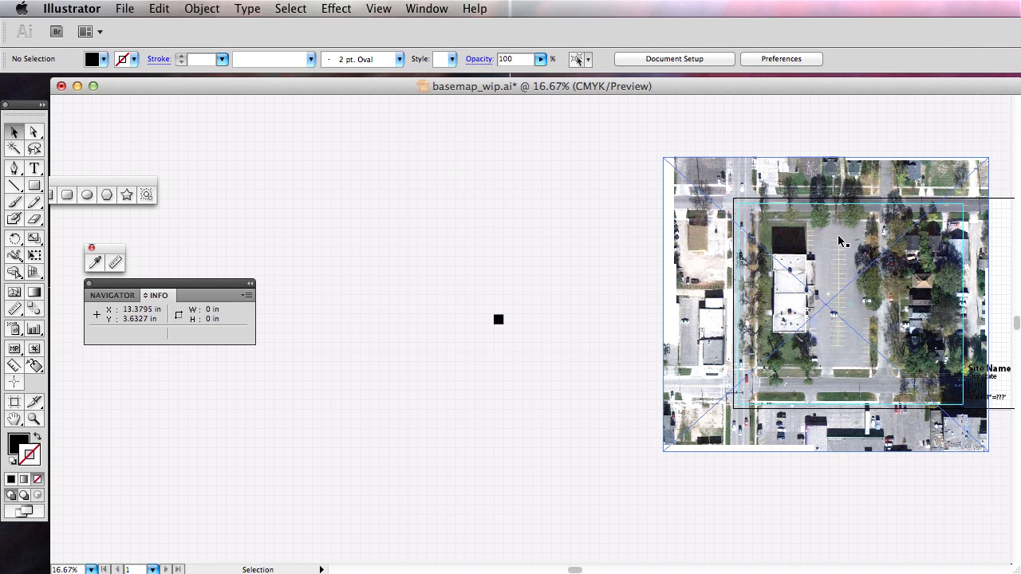
drag(470, 292, 552, 361)
key(Delete)
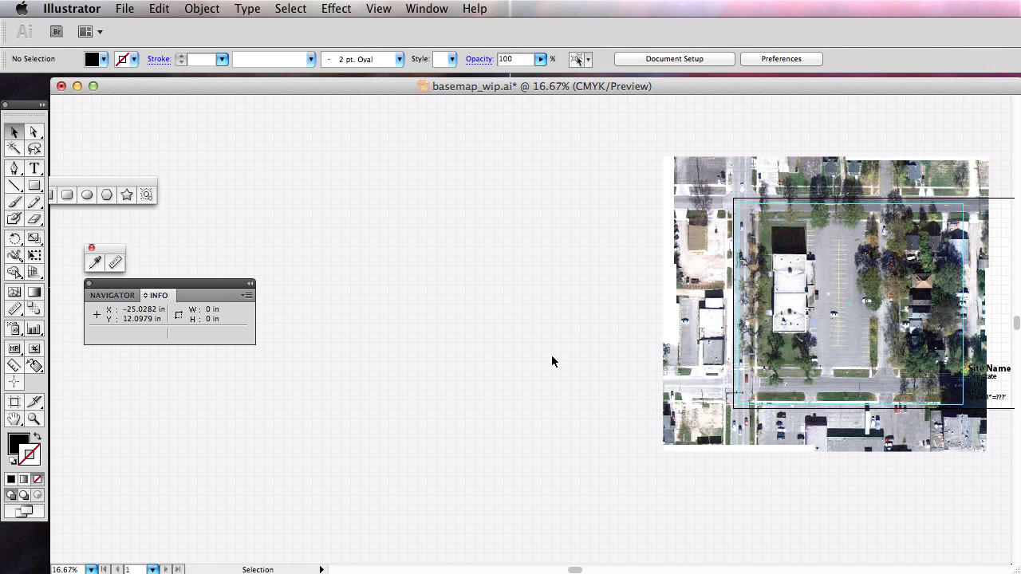
Fit the artboard in view and nudge the aerial image slightly to centre the block within the guide frame.
double_click(15, 419)
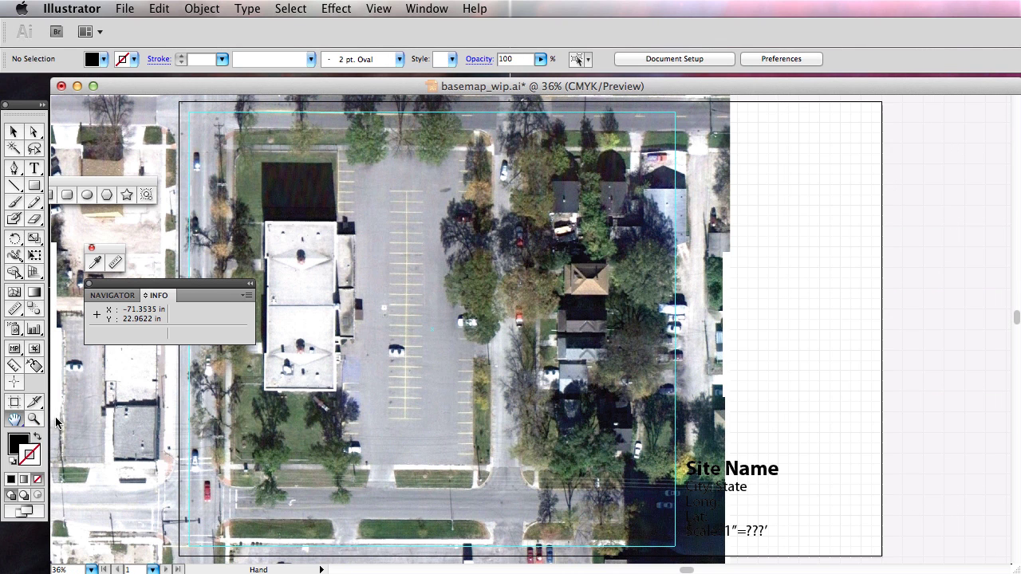
scroll(547, 283, down, 1)
alt+scroll(548, 285, down, 1)
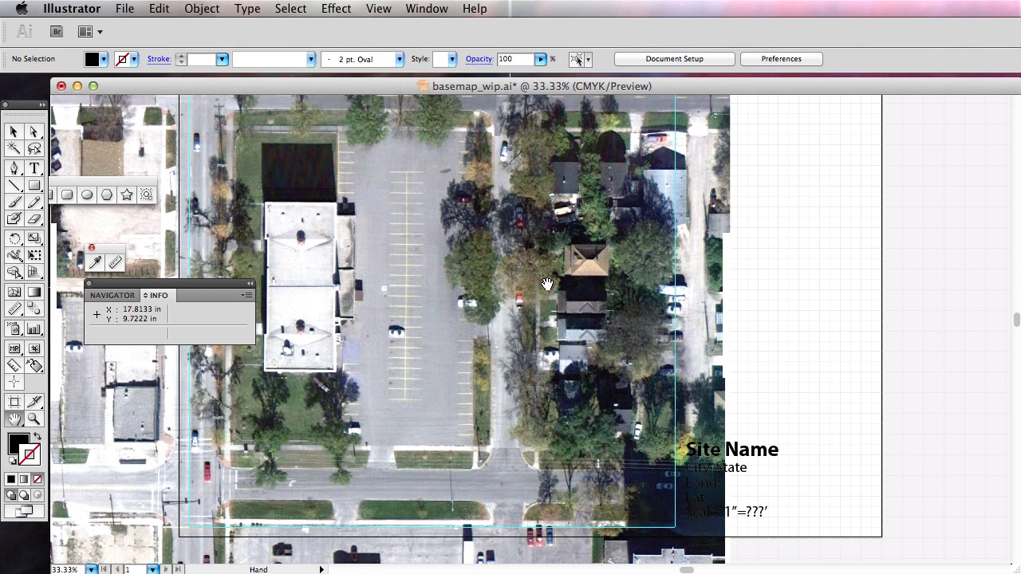
click(12, 133)
drag(532, 192, 523, 210)
click(811, 319)
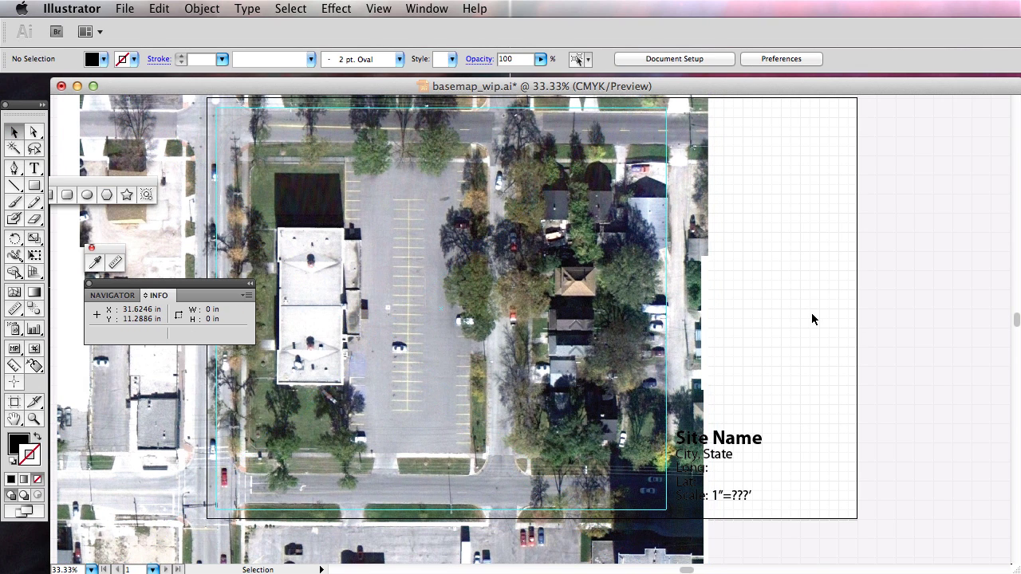
alt+scroll(807, 315, down, 1)
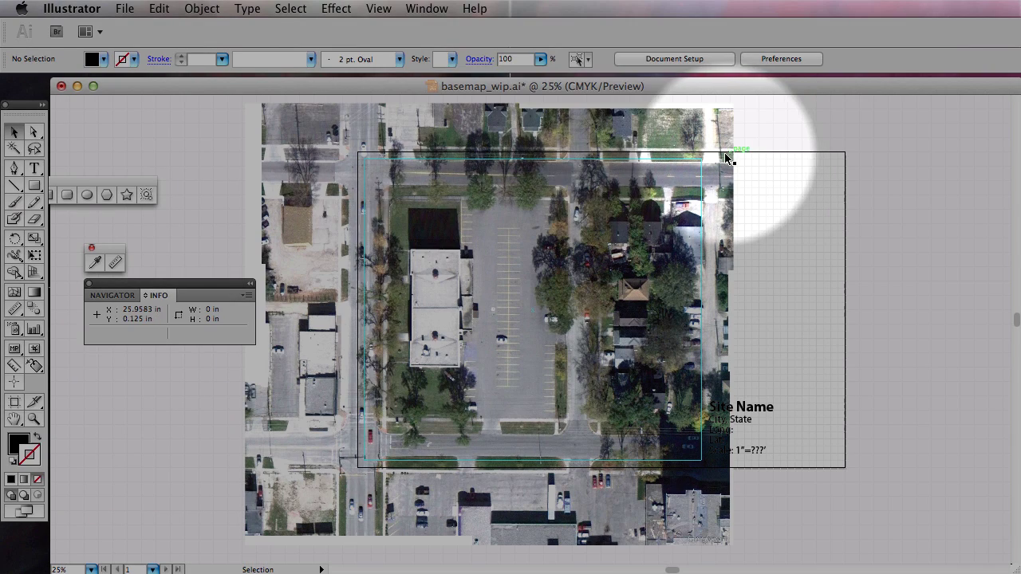
Set the fill colour to white with nothing selected.
click(372, 474)
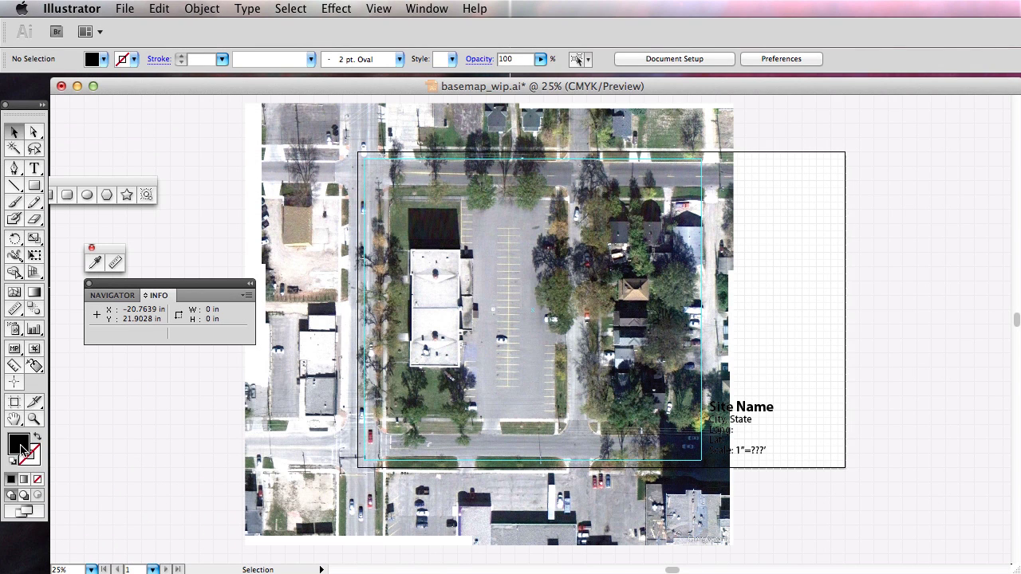
double_click(21, 450)
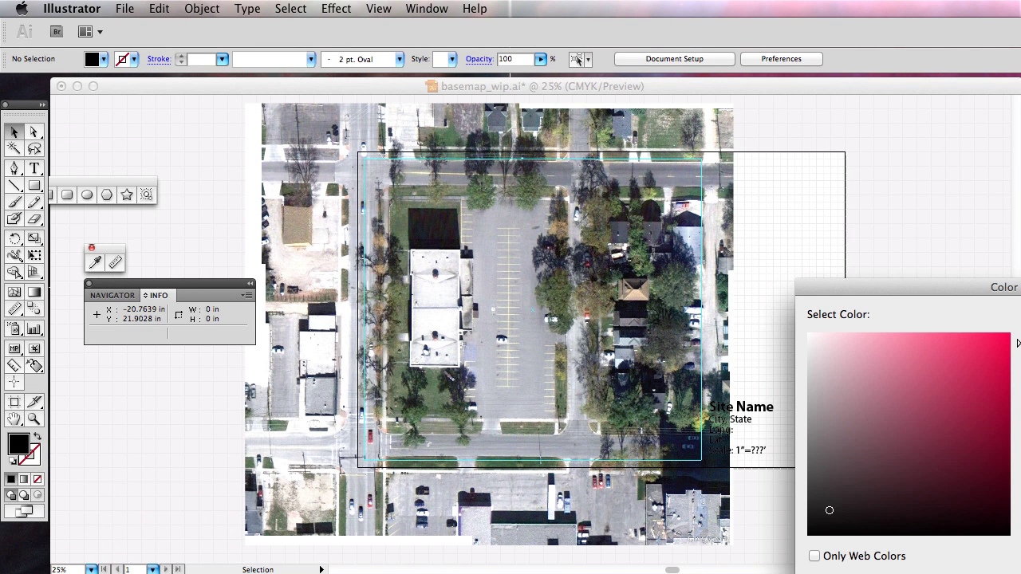
key(Return)
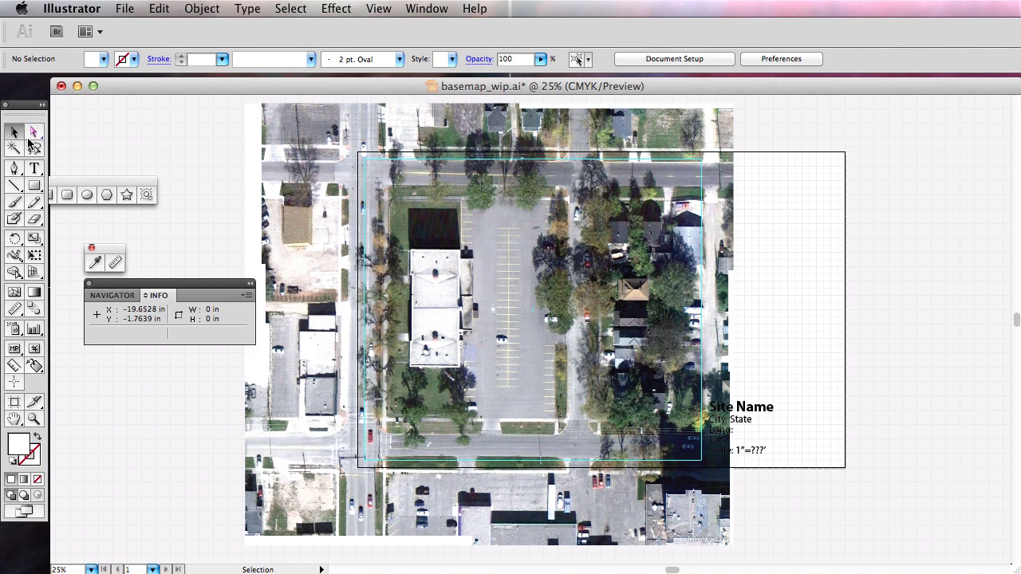
Draw four white rectangles with no stroke covering the aerial image's outer areas on all sides of the guide frame.
click(35, 185)
drag(236, 102, 804, 159)
mouse_move(375, 557)
mouse_down()
mouse_move(329, 272)
mouse_move(190, 107)
mouse_up()
mouse_move(873, 120)
mouse_down()
mouse_move(790, 269)
mouse_move(669, 561)
mouse_up()
mouse_move(914, 541)
mouse_down()
mouse_move(333, 445)
mouse_move(310, 428)
mouse_up()
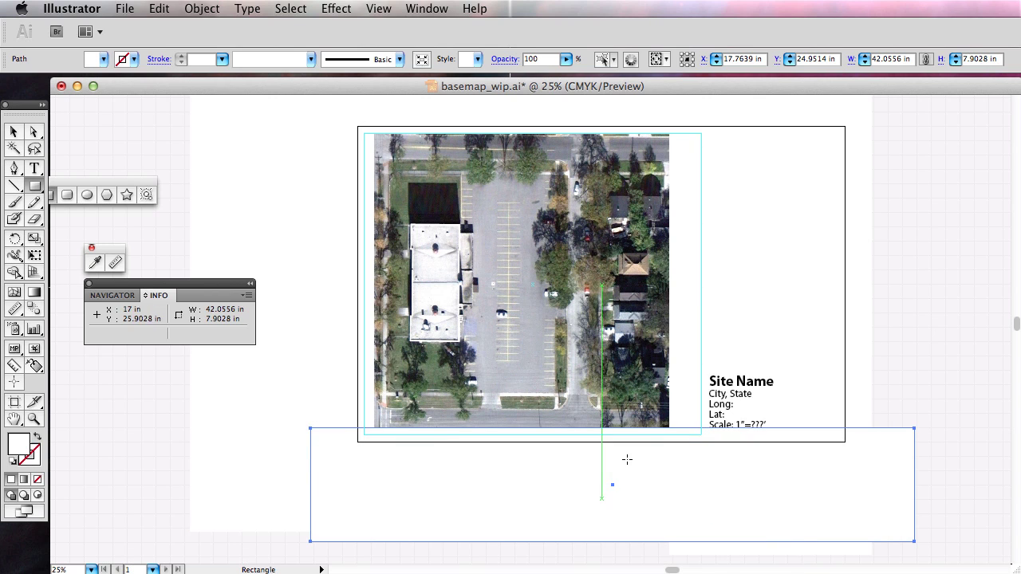
Delete the four white cover rectangles around the aerial image.
click(18, 134)
click(339, 250)
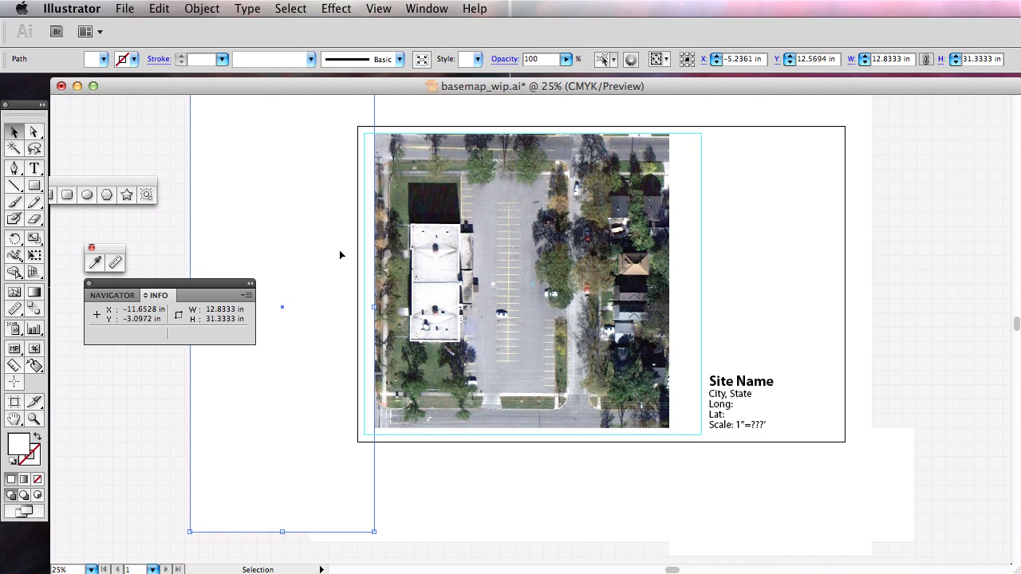
key(Delete)
key(Delete)
click(674, 124)
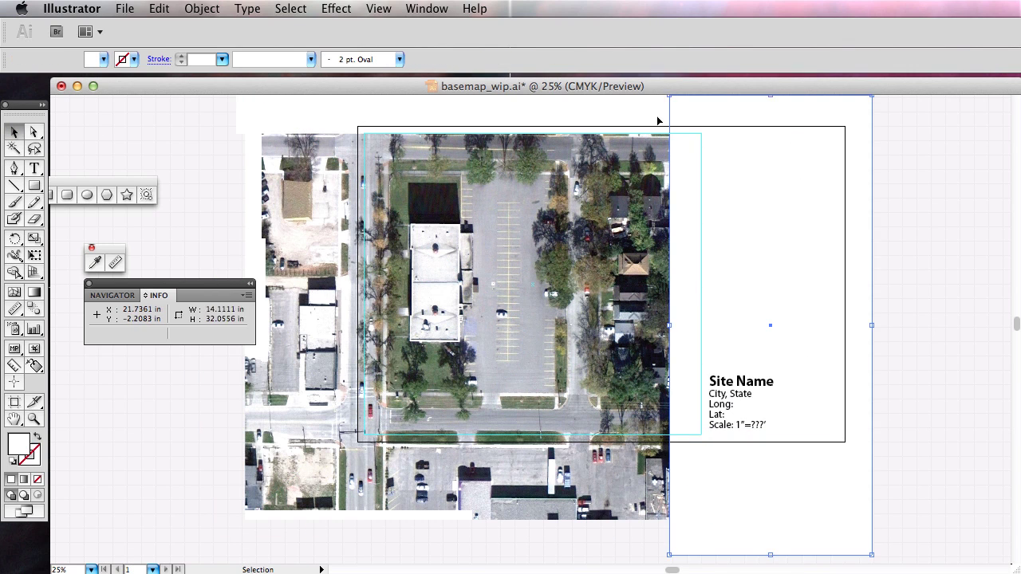
key(Delete)
click(640, 109)
key(Delete)
drag(744, 284, 738, 322)
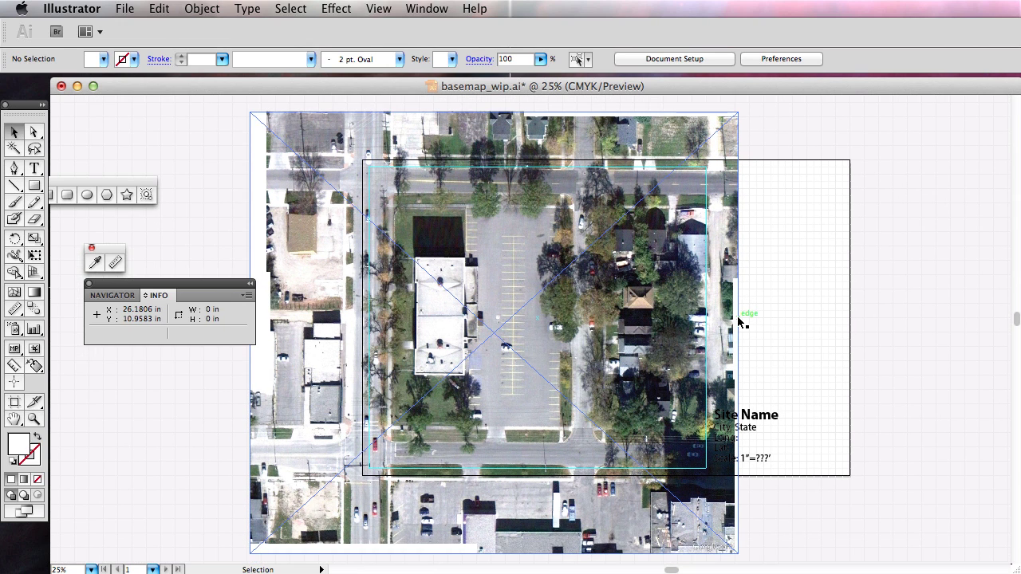
drag(740, 320, 740, 320)
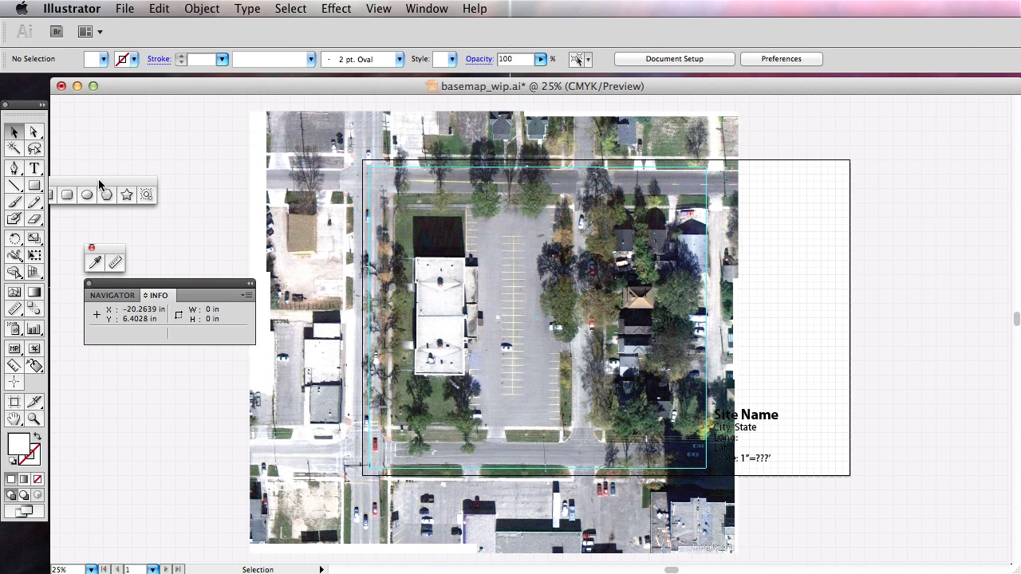
Draw a five-pointed white star about 19 by 20 in over the aerial image, inside the guide frame.
drag(98, 179, 171, 138)
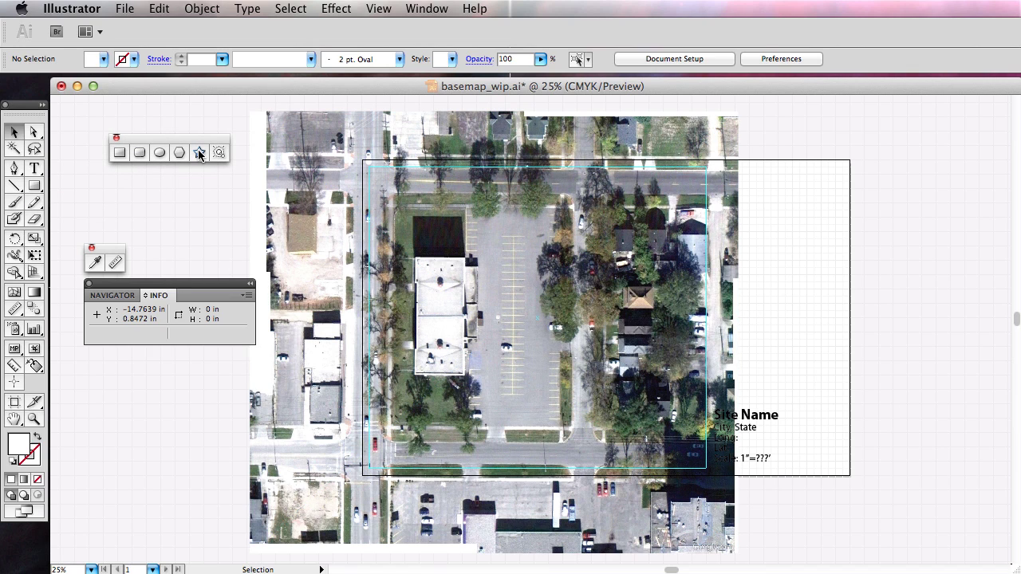
click(199, 153)
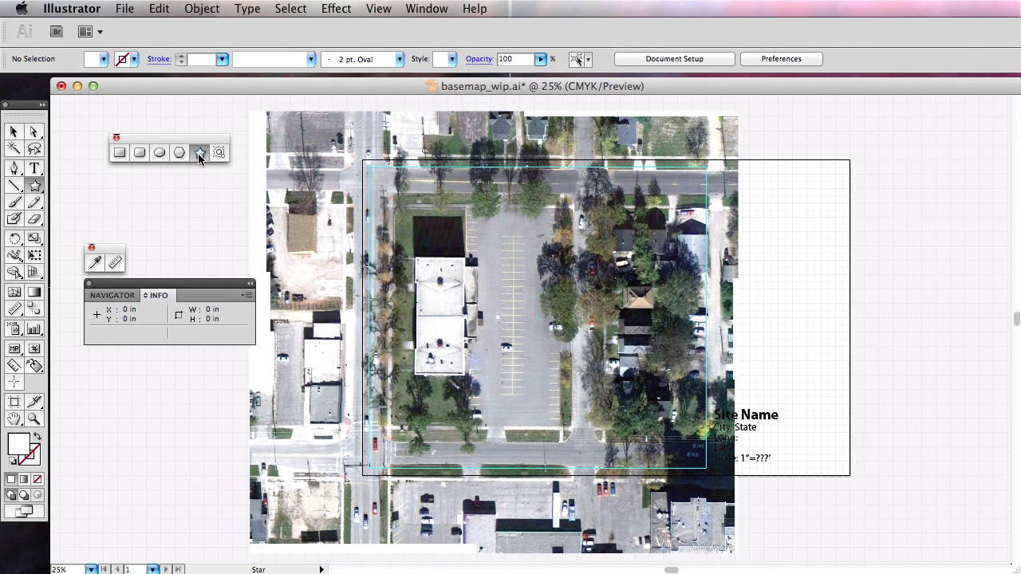
drag(515, 319, 636, 231)
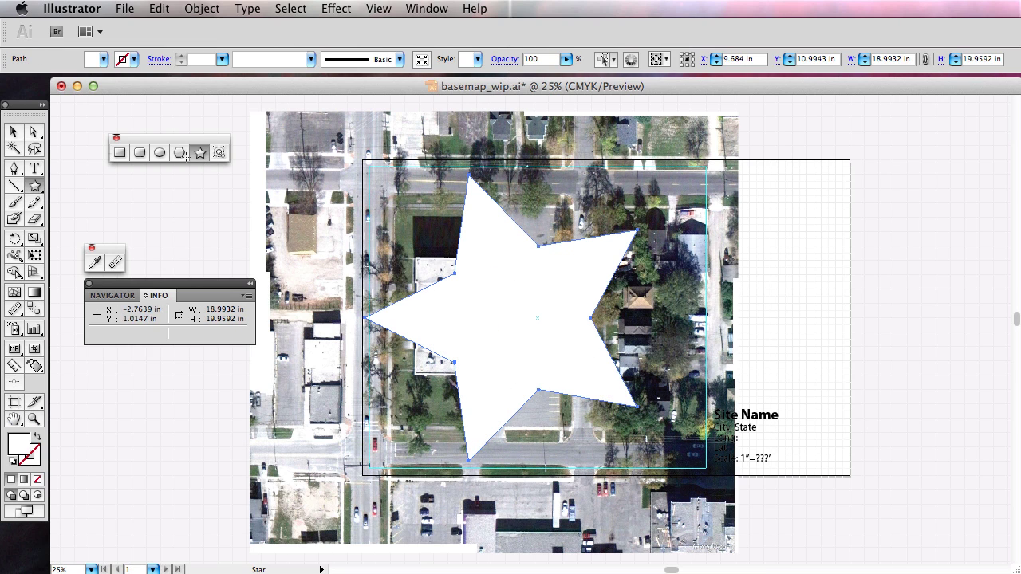
Select the star together with the aerial image, make a clipping mask from them, and deselect the result.
click(12, 131)
shift+click(574, 191)
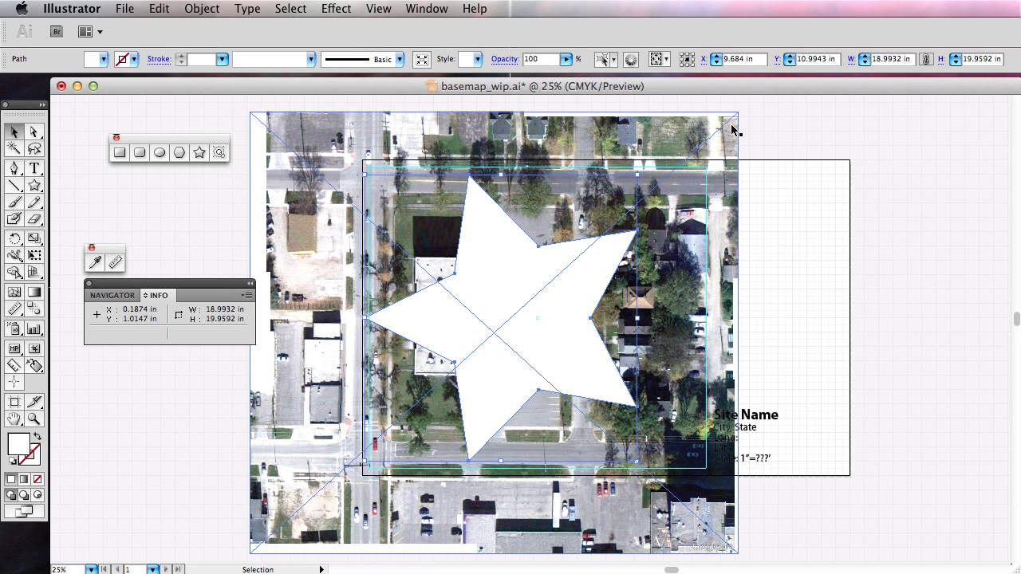
shift+click(611, 142)
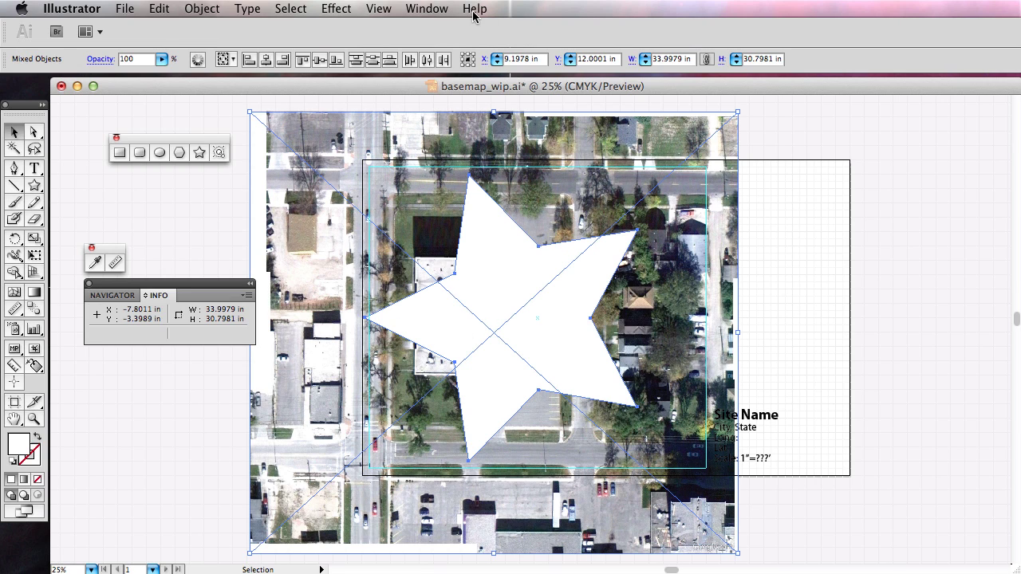
click(189, 10)
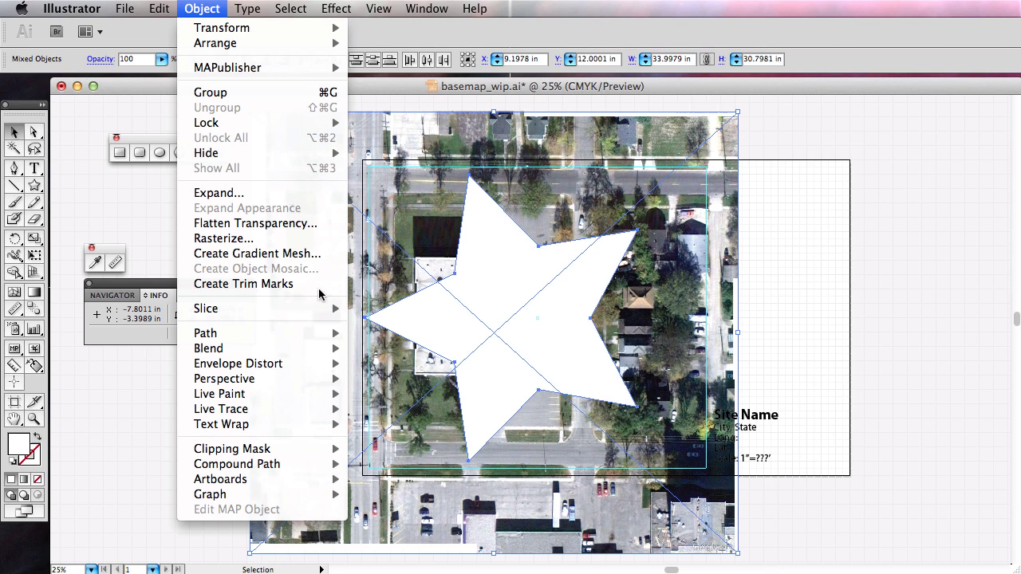
mouse_move(307, 449)
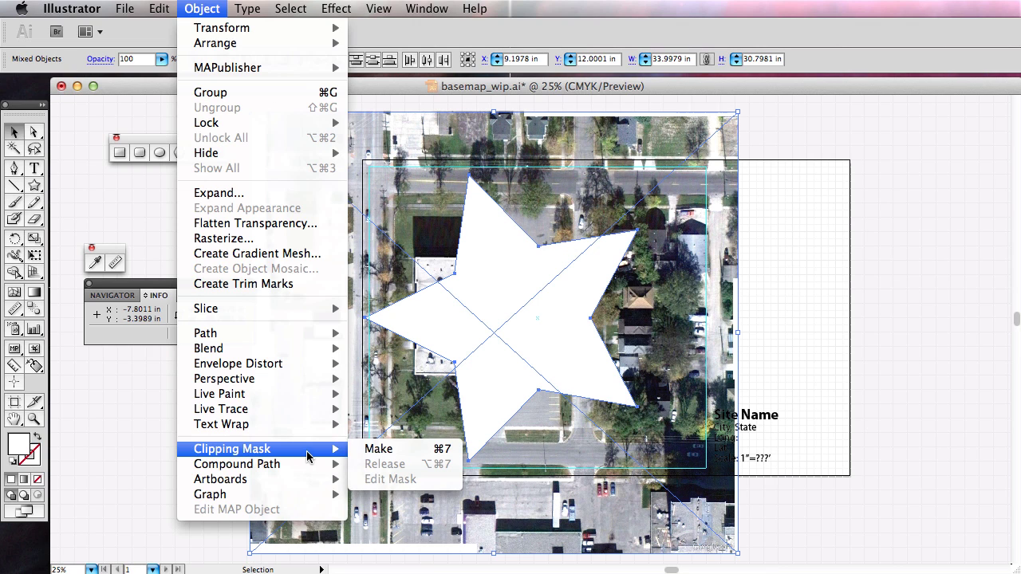
click(443, 454)
click(882, 442)
drag(526, 421, 569, 538)
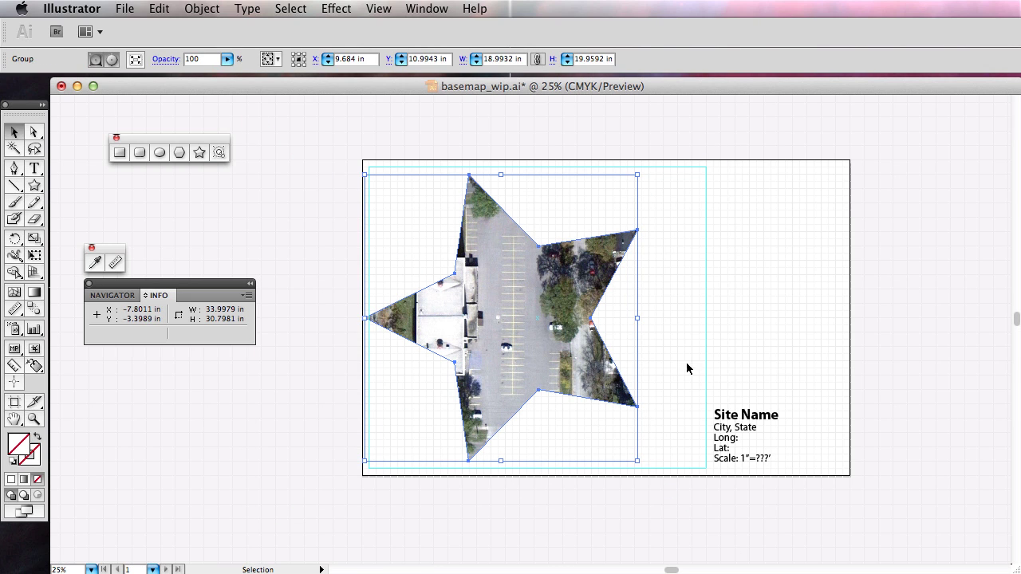
click(365, 510)
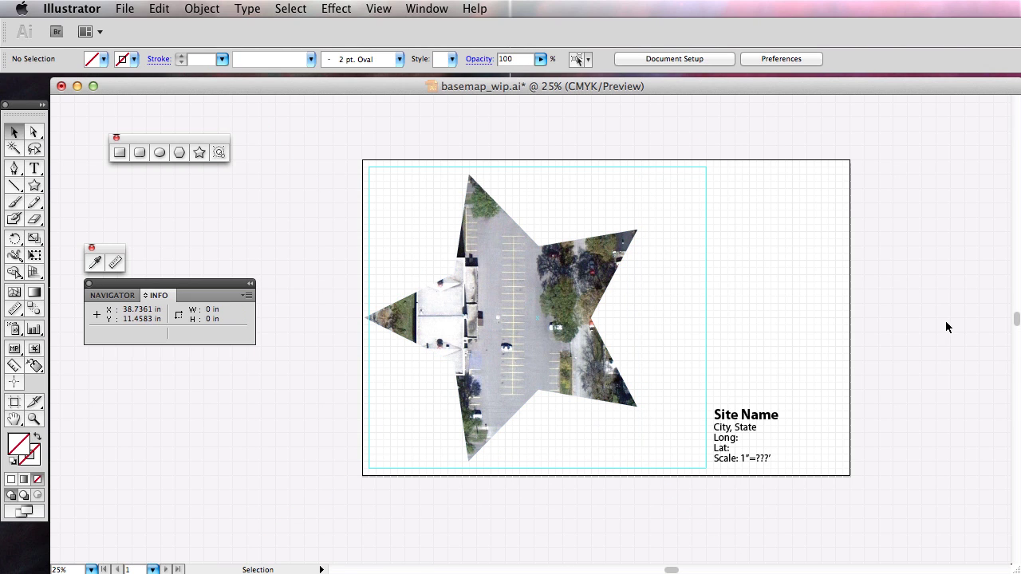
Try moving the clipped star to several places on the artboard, and undo all of the moves.
drag(494, 387, 403, 405)
drag(447, 351, 500, 377)
drag(500, 376, 538, 341)
key(super+z)
key(super+z)
key(super+z)
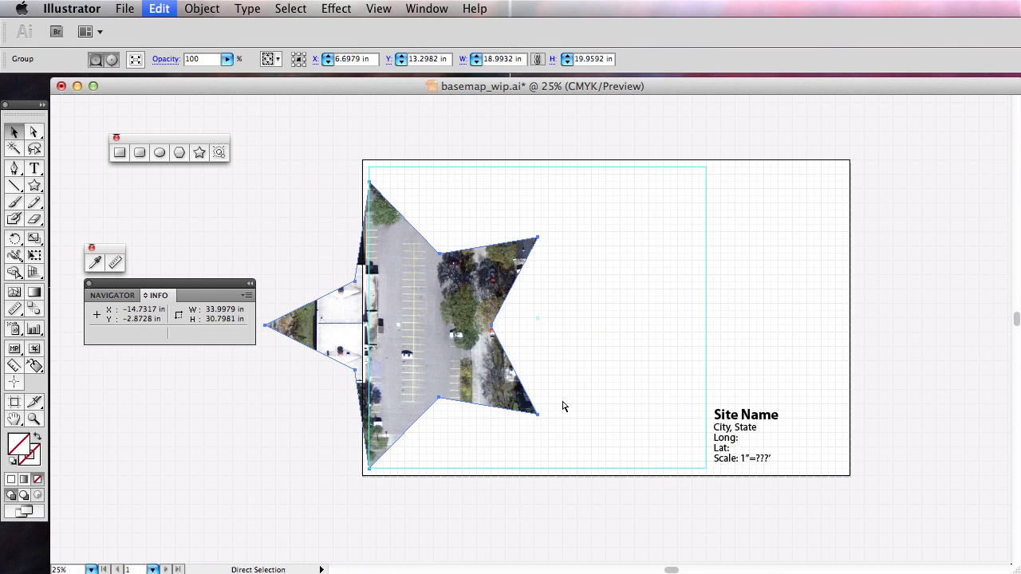
key(super+z)
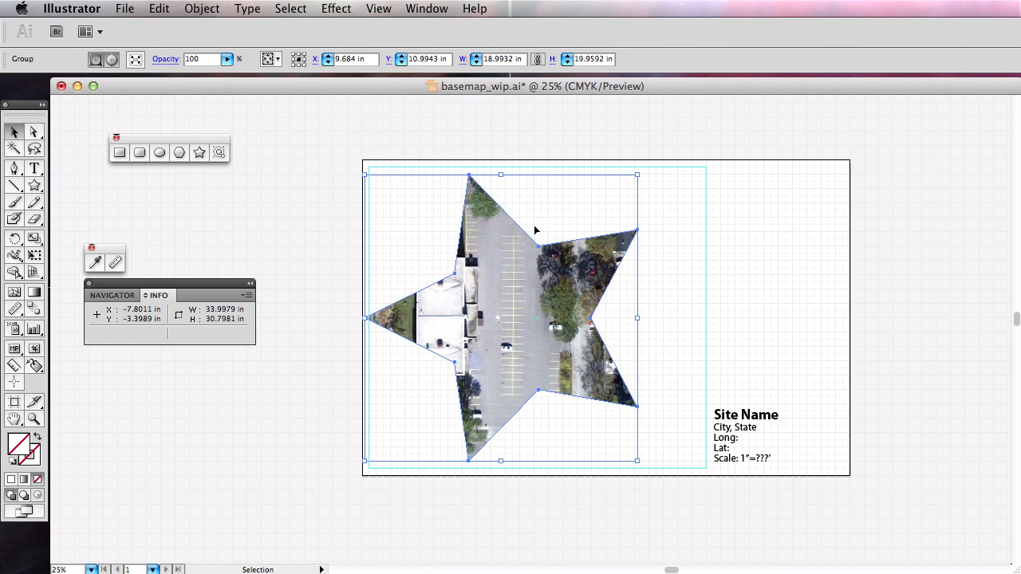
Isolate the clip group, move the linked image inside the star to about X 14.14 in, Y 14.72 in, and exit isolation.
double_click(464, 334)
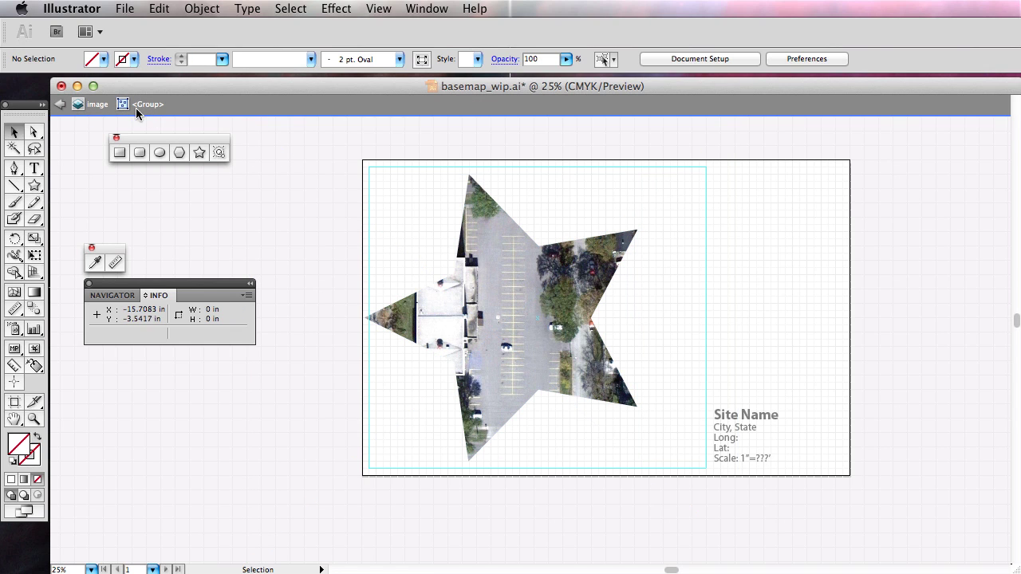
click(506, 384)
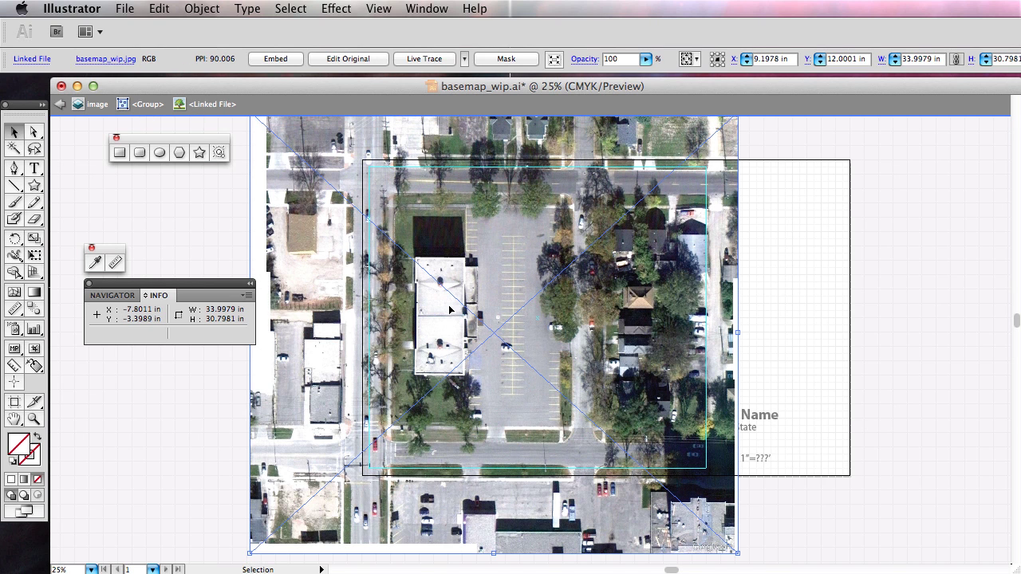
drag(506, 278, 625, 382)
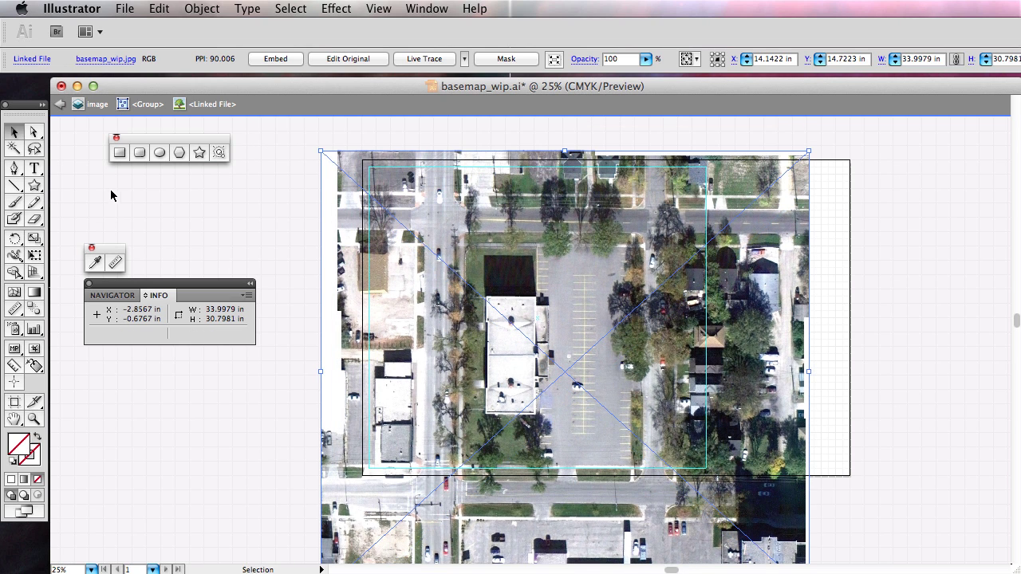
key(super+7)
click(156, 219)
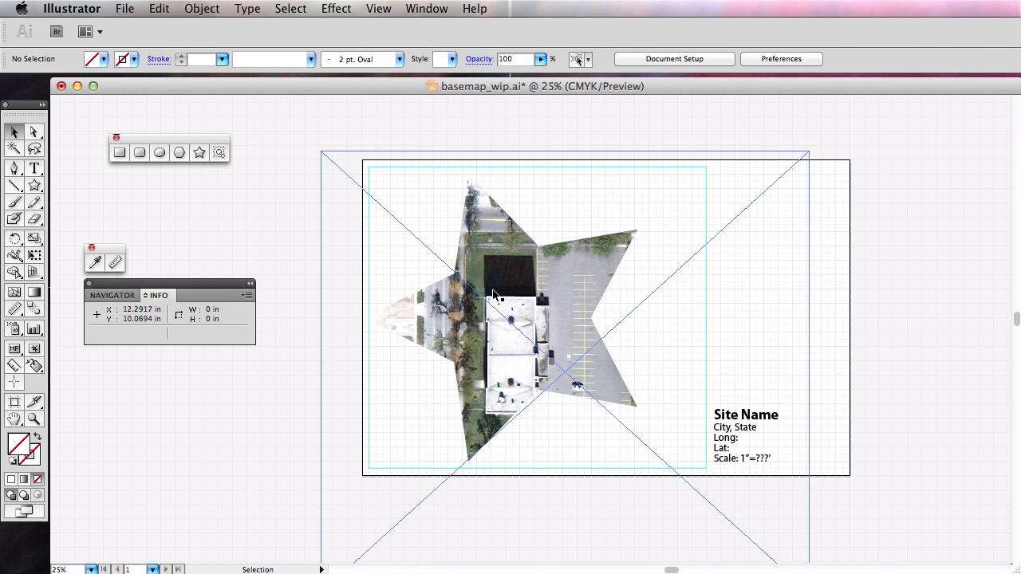
Undo back to before the star-shaped clipping mask, and delete the white rectangle covering the aerial image's upper edge.
key(super+z)
key(super+z)
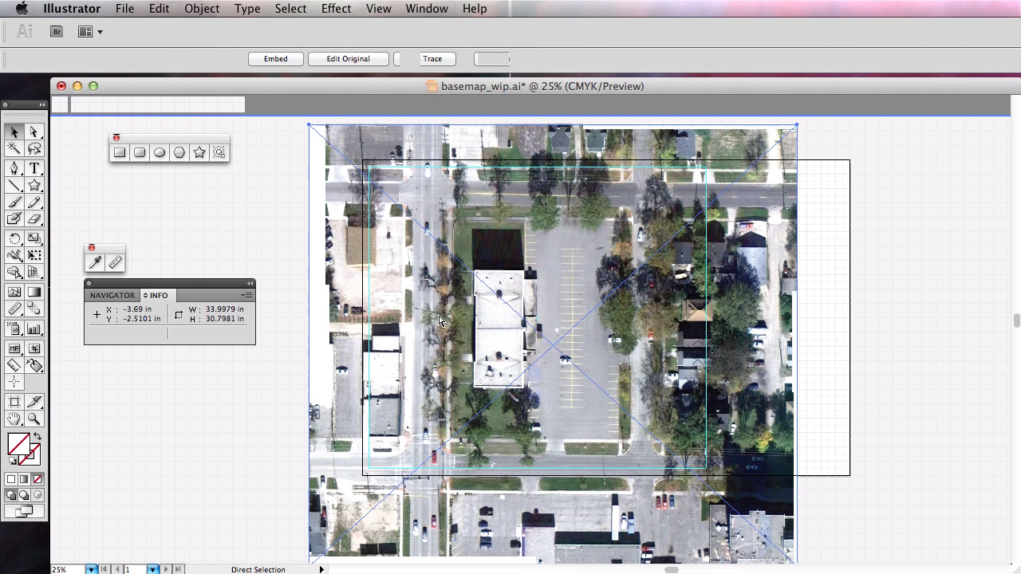
key(super+z)
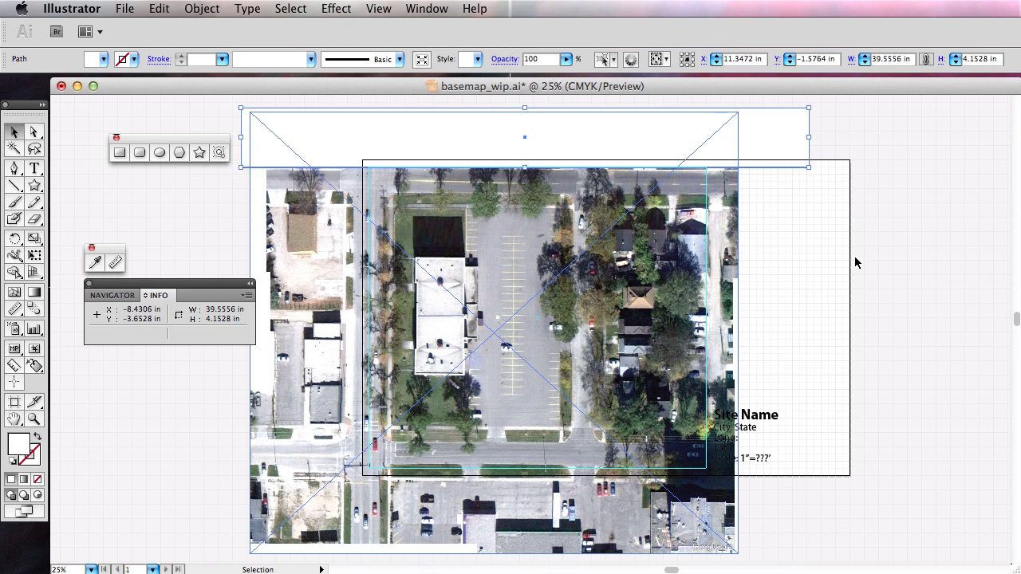
click(854, 261)
click(758, 139)
key(Delete)
scroll(608, 230, up, 5)
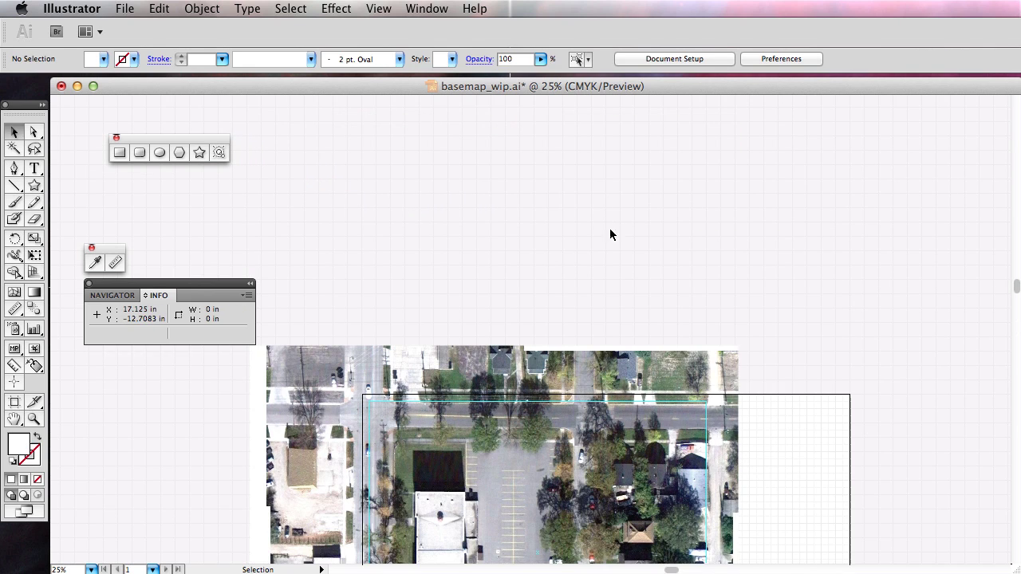
scroll(672, 178, down, 5)
drag(670, 205, 675, 173)
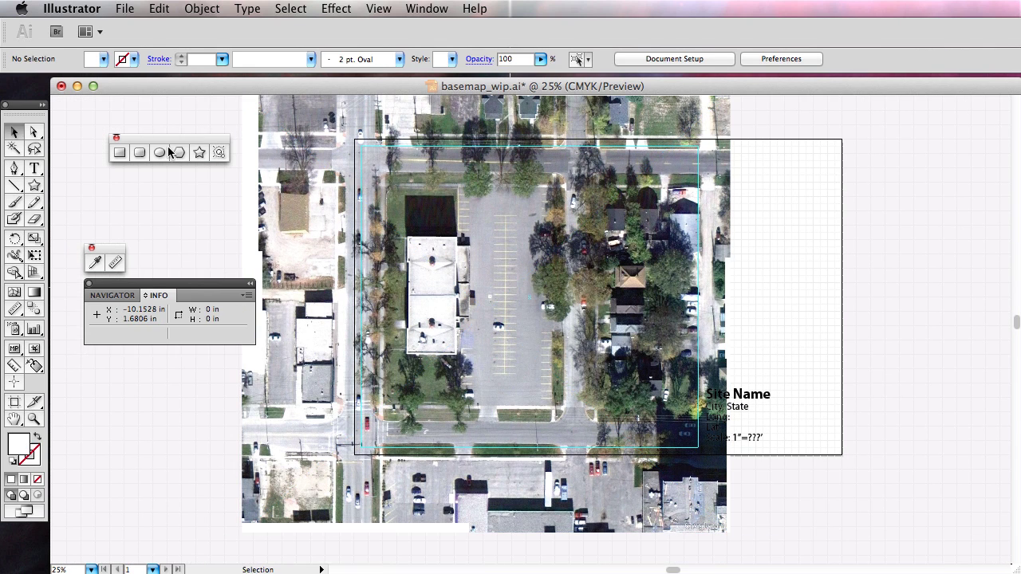
Draw a white circle about 19.1 in across over the aerial image and make a clipping mask from the two.
click(160, 152)
drag(456, 278, 620, 412)
click(14, 134)
shift+click(316, 479)
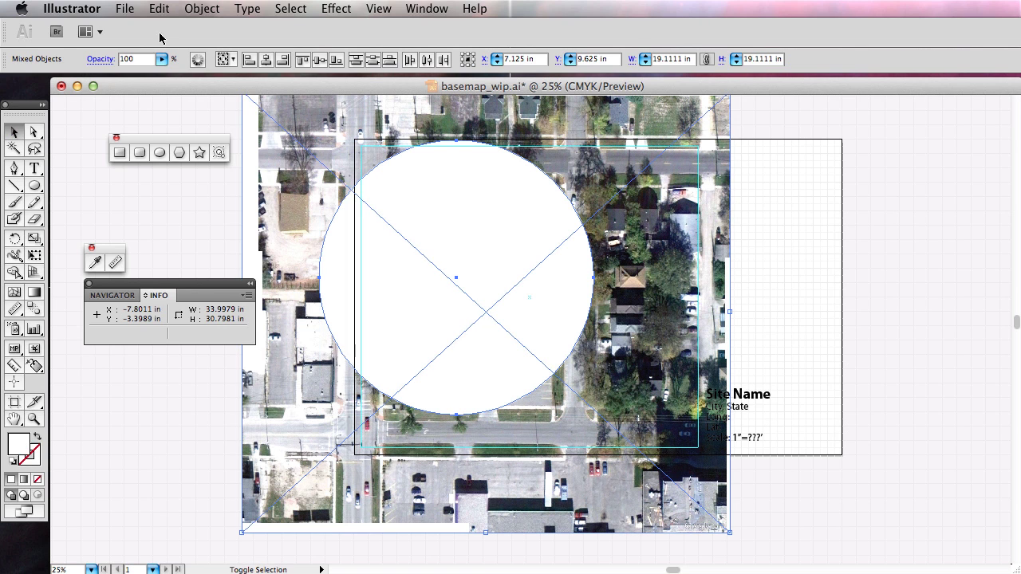
click(202, 9)
mouse_move(262, 449)
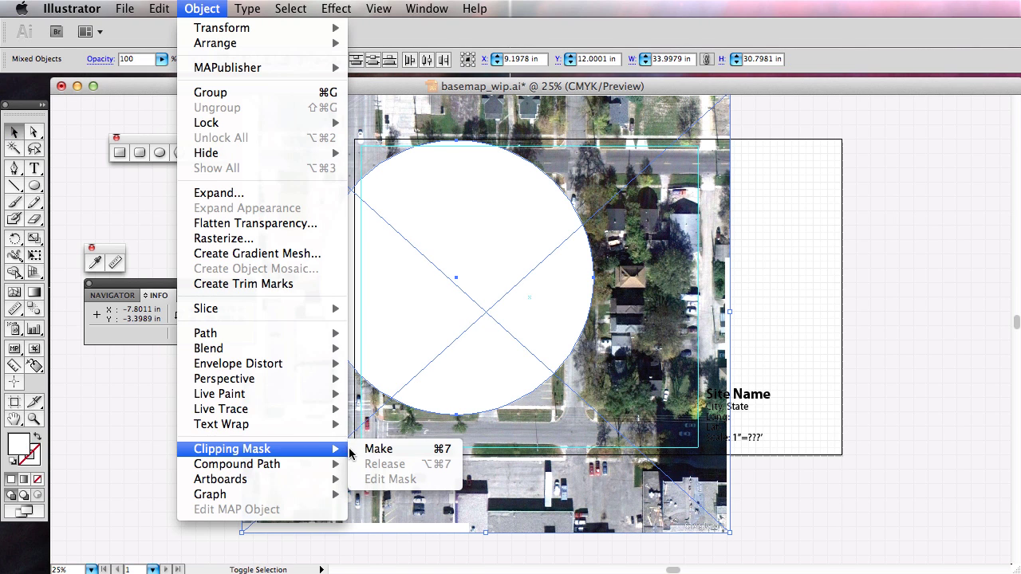
click(373, 449)
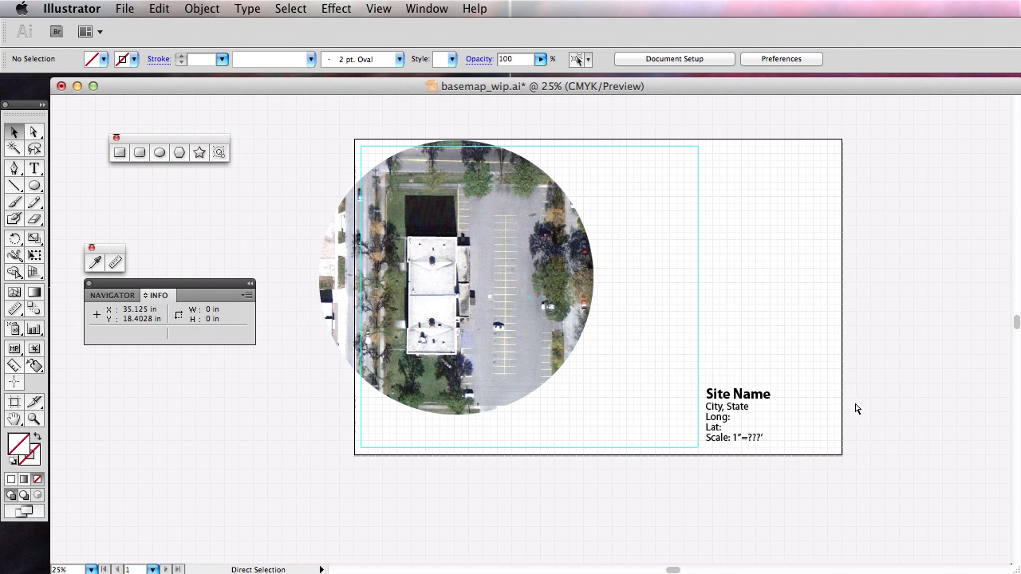
Undo the circular clipping mask and delete the white circle.
key(super+z)
click(935, 358)
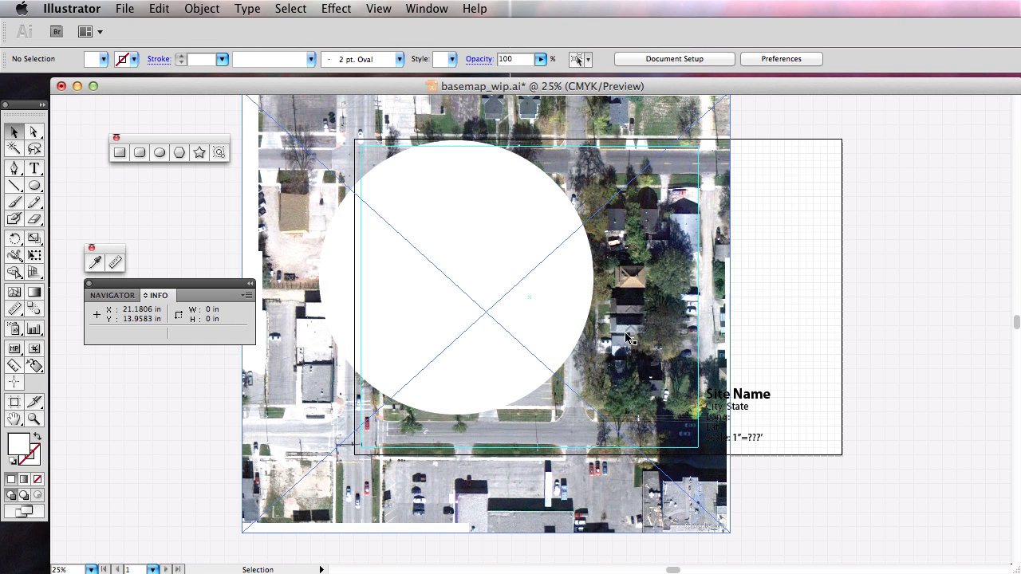
click(558, 330)
key(Delete)
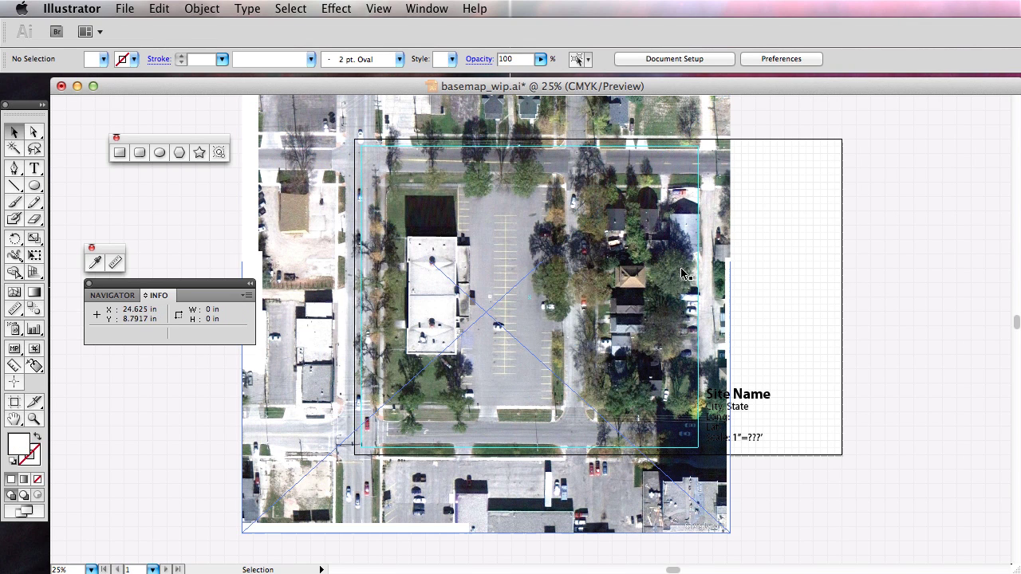
Move the linked aerial image over the guide frame to about X 12.86 in, Y 12.61 in, and deselect it.
scroll(734, 284, up, 2)
scroll(734, 284, left, 1)
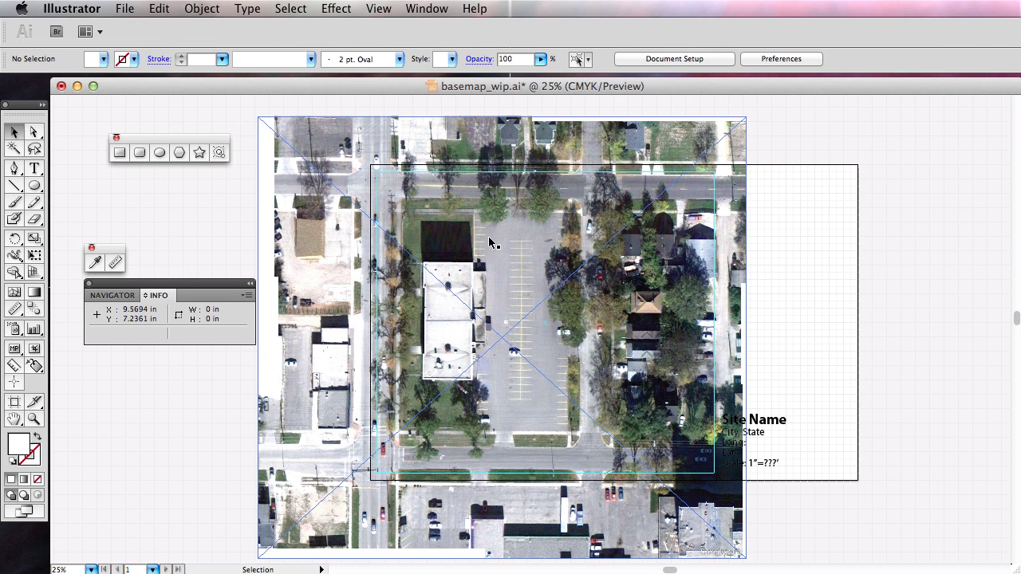
drag(506, 279, 532, 297)
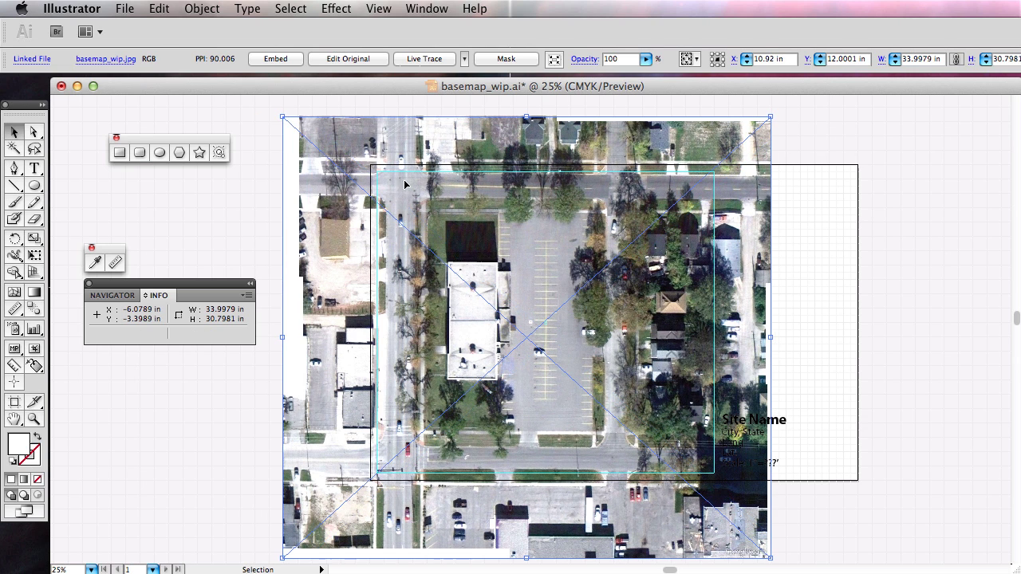
drag(552, 399, 571, 397)
drag(579, 225, 587, 230)
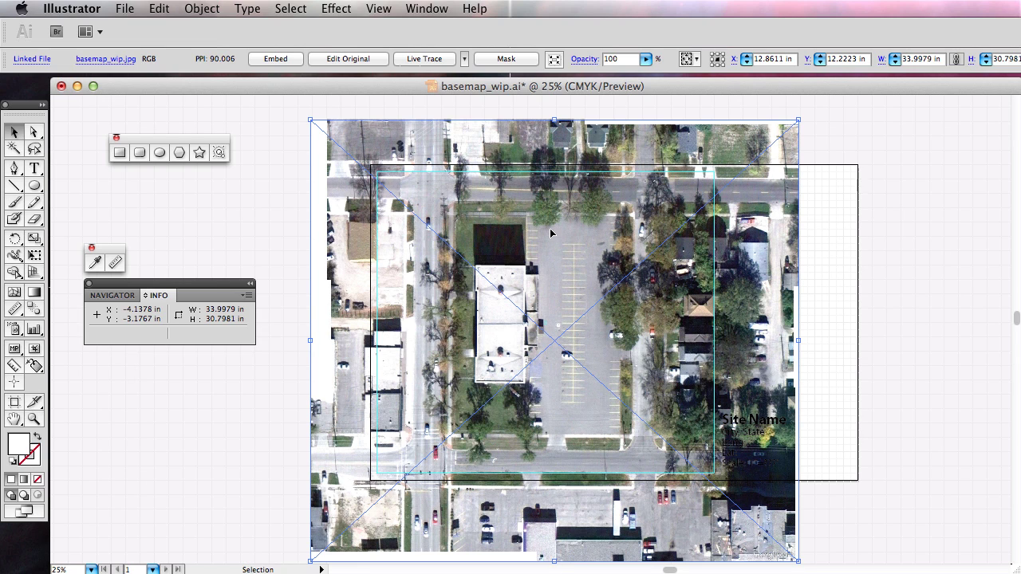
drag(535, 254, 536, 259)
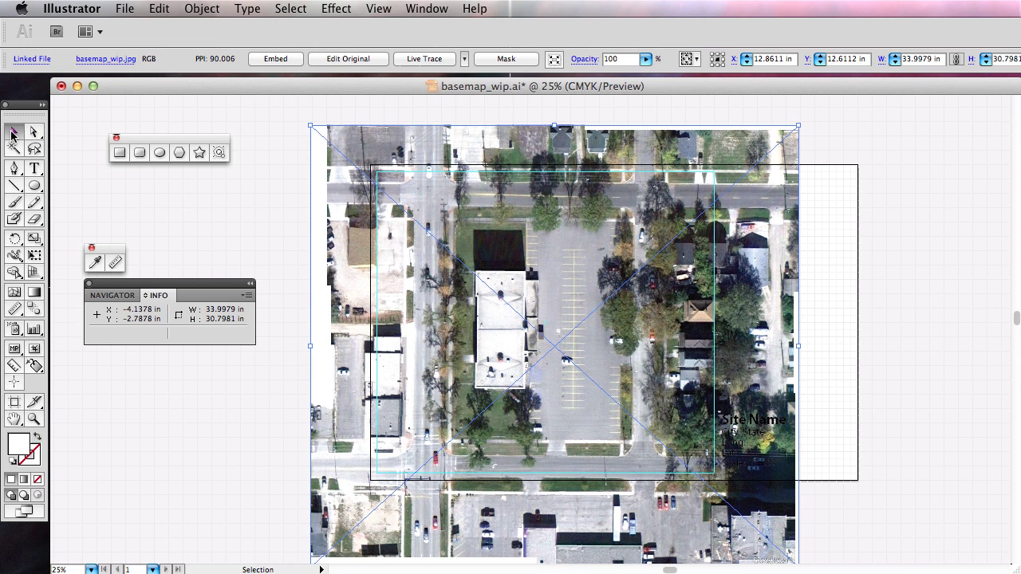
click(91, 192)
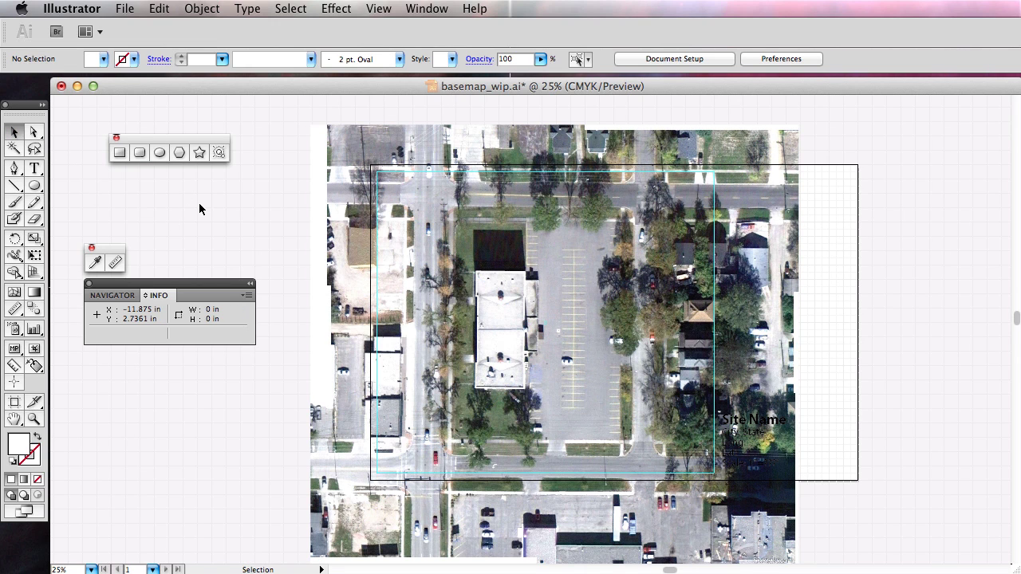
Try resizing the aerial image by its top edge and by its upper corner, undoing each resize, and deselect it.
click(600, 144)
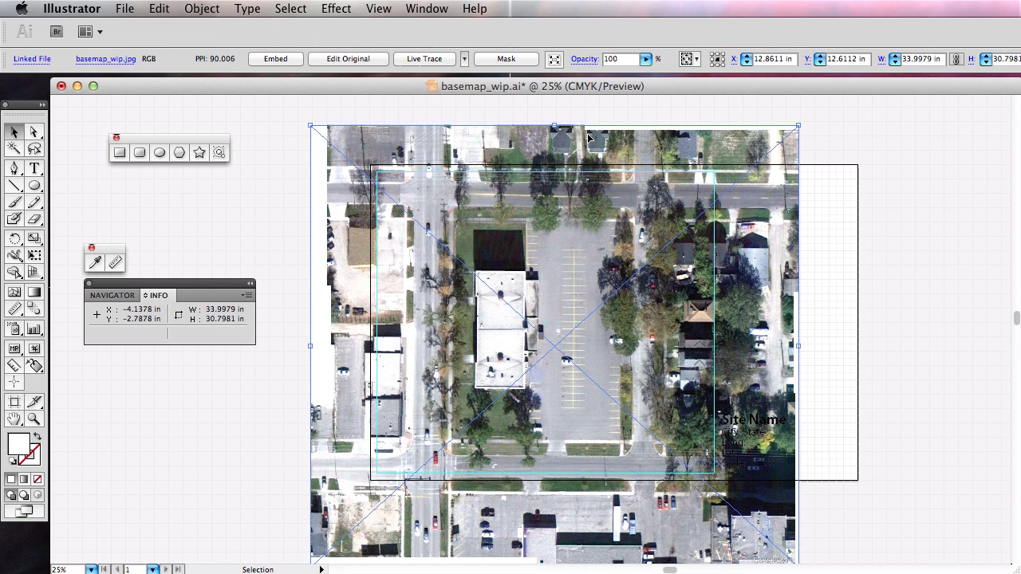
drag(556, 126, 555, 233)
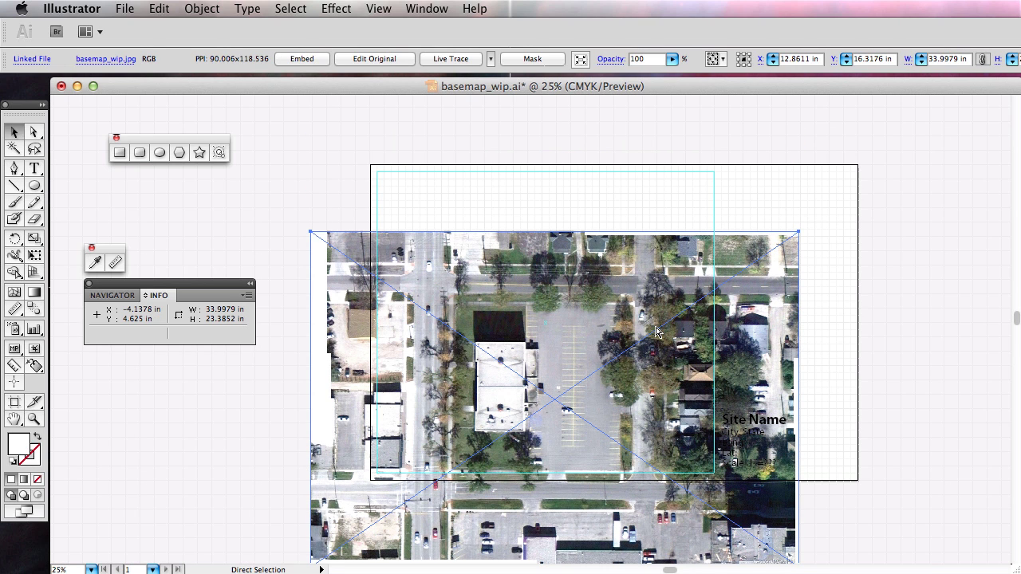
key(super+z)
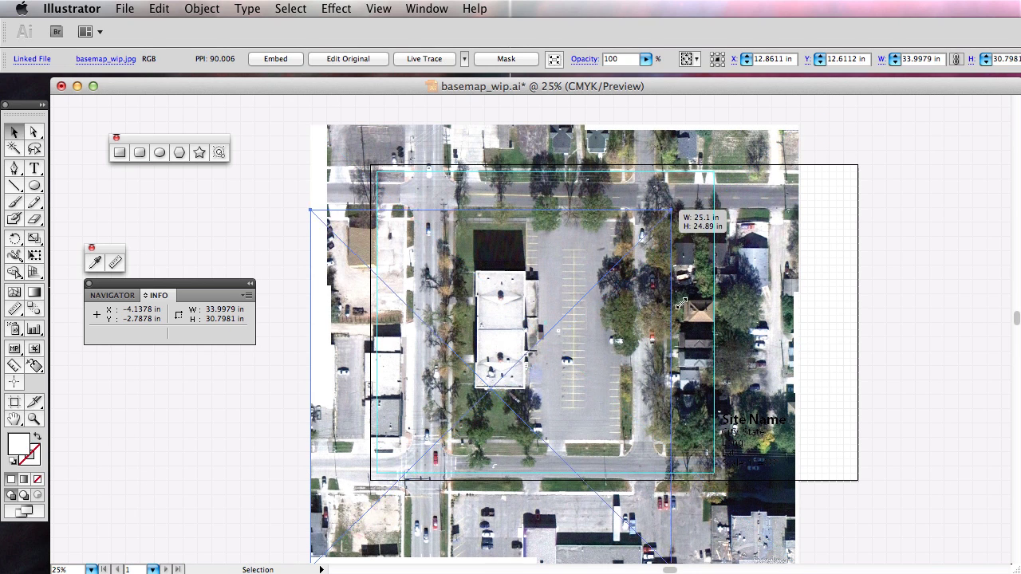
key(super+z)
key(super+shift+z)
drag(799, 125, 529, 369)
key(super+z)
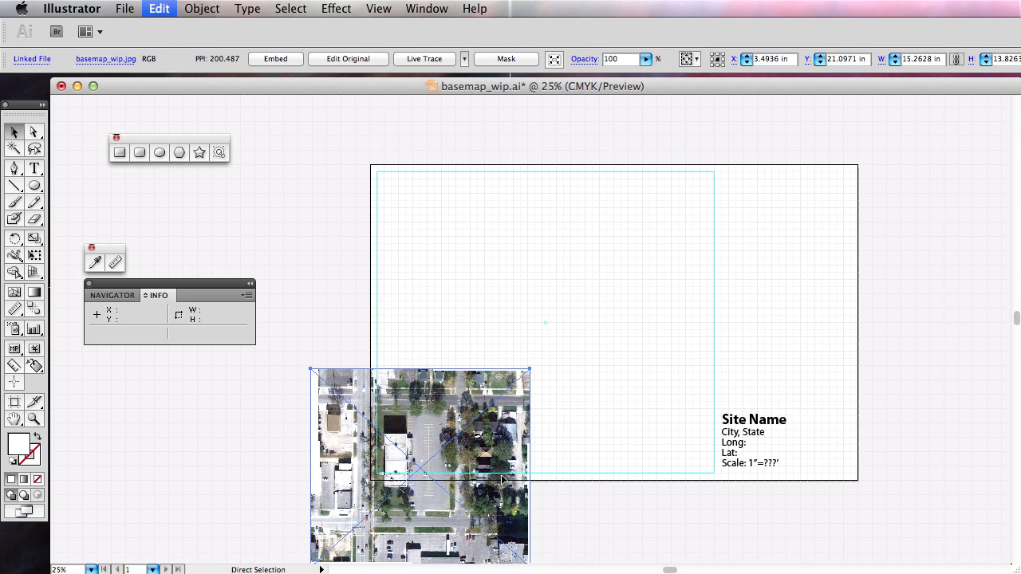
click(920, 218)
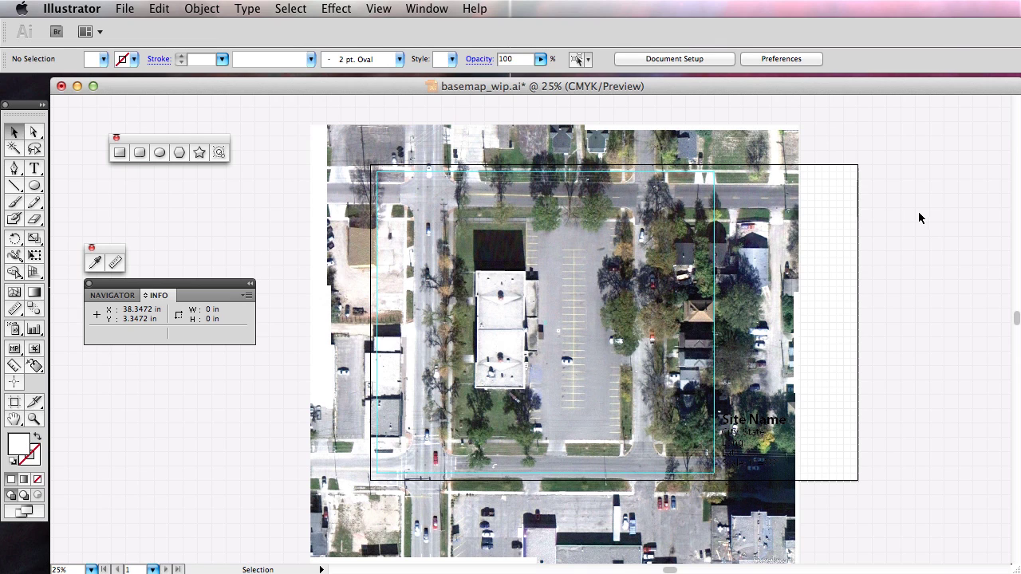
Apply a mask to the linked aerial image and crop its top edge to the upper guide, about 27.5 in high.
click(572, 164)
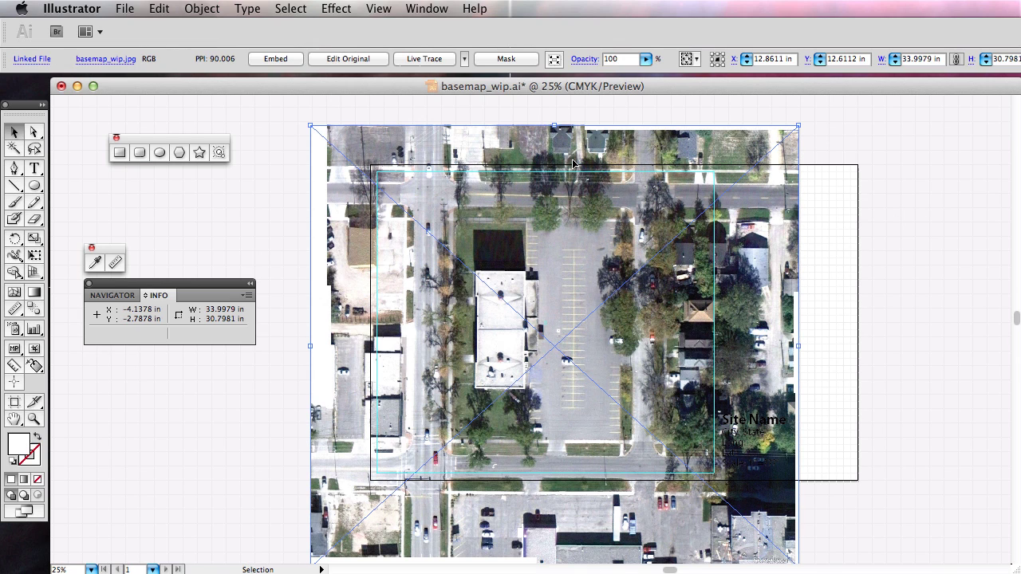
click(507, 60)
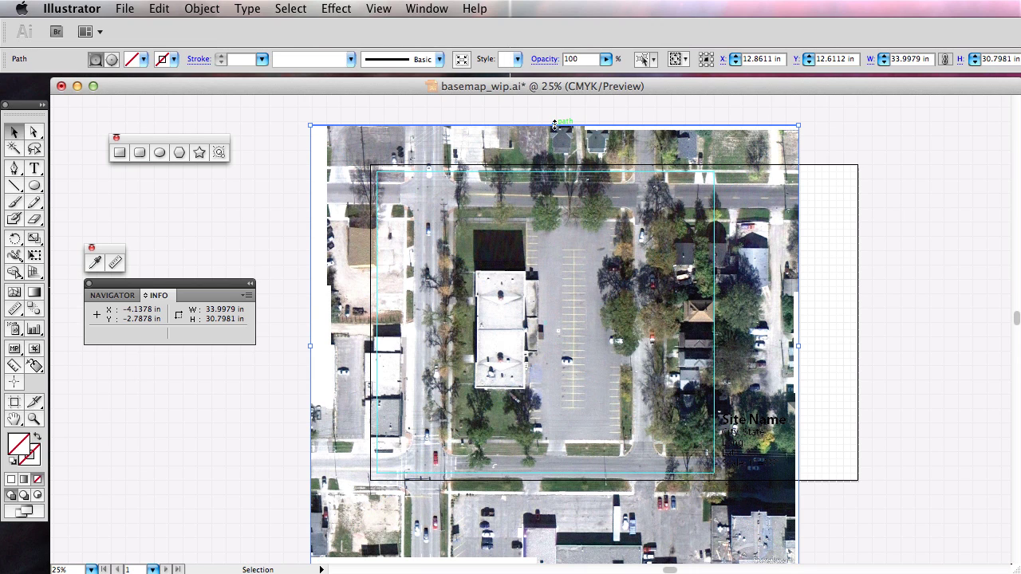
drag(556, 125, 561, 173)
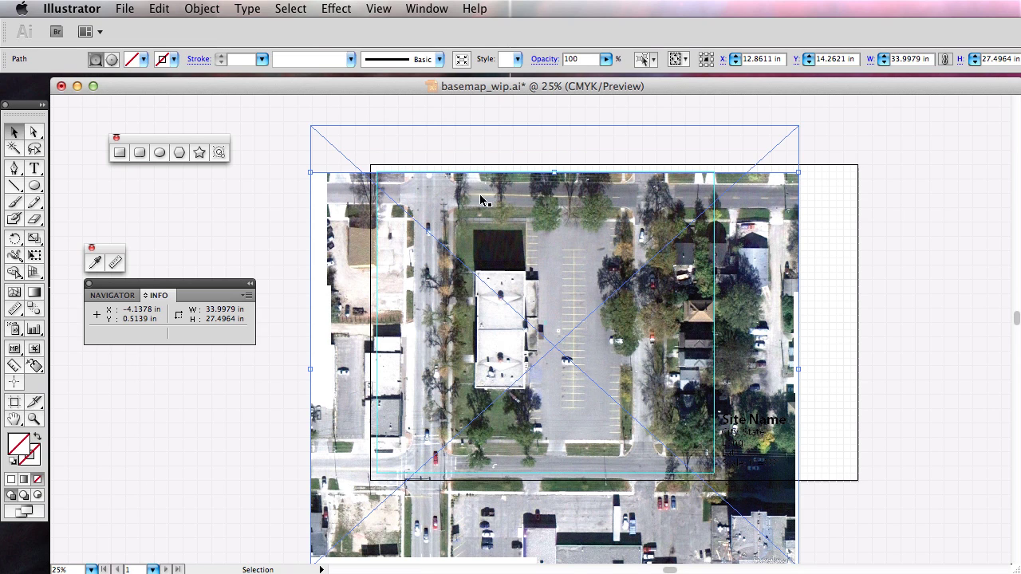
mouse_move(558, 172)
mouse_down()
mouse_move(558, 125)
mouse_move(558, 173)
mouse_up()
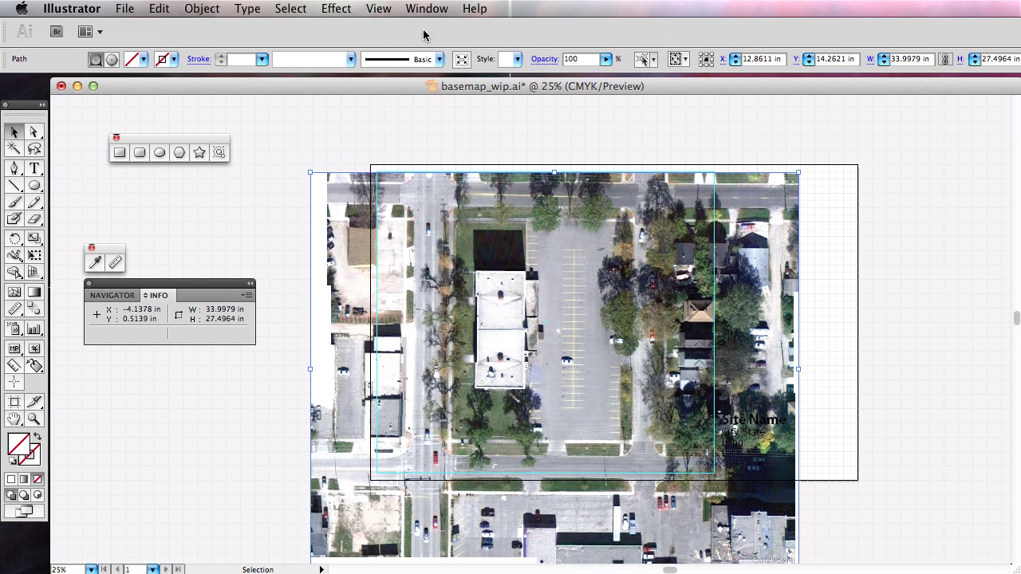
Turn on Snap to Grid and crop the mask's left edge to the left guide, about 29.5 in wide.
click(345, 8)
mouse_move(377, 8)
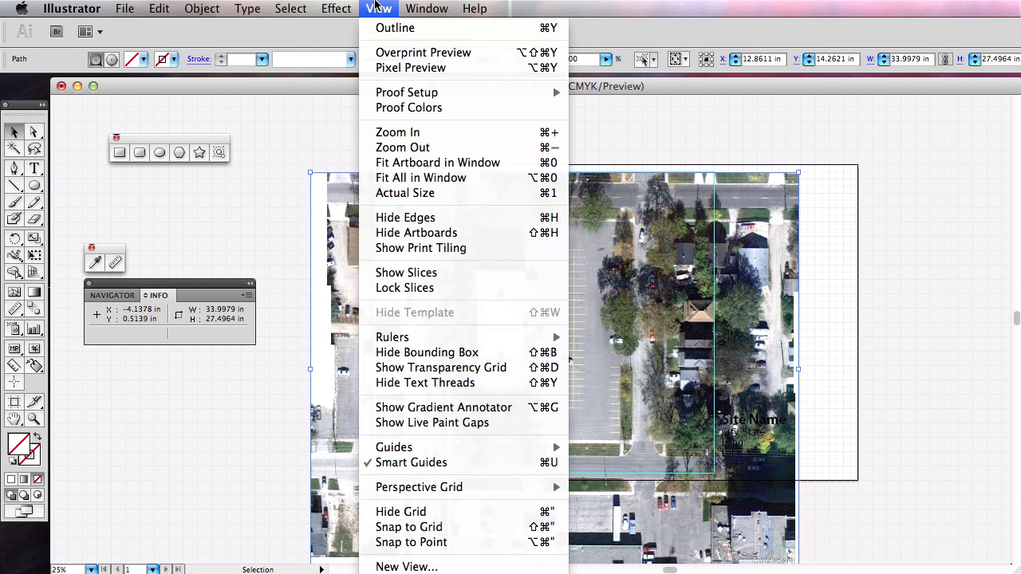
click(479, 530)
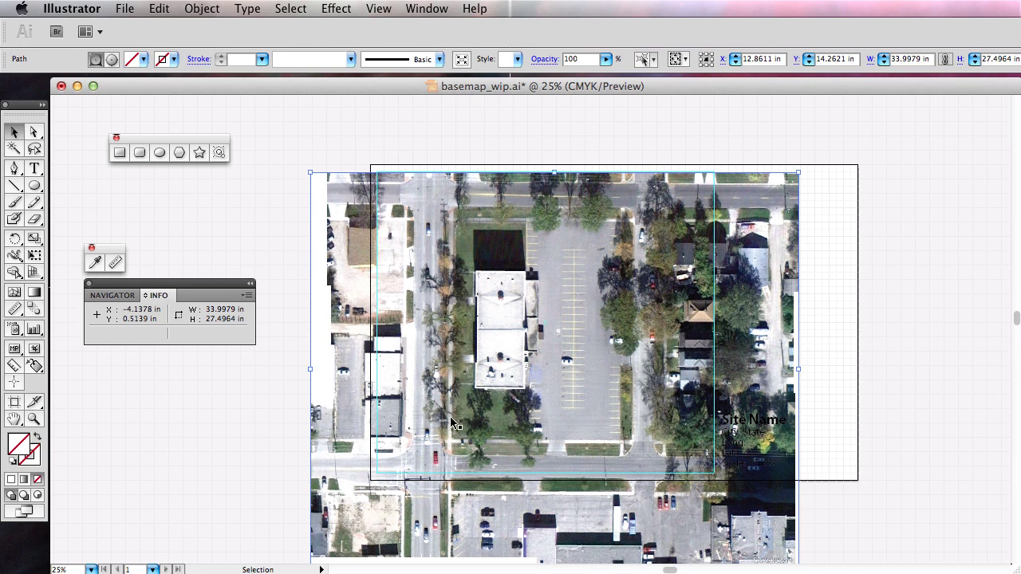
drag(308, 368, 373, 365)
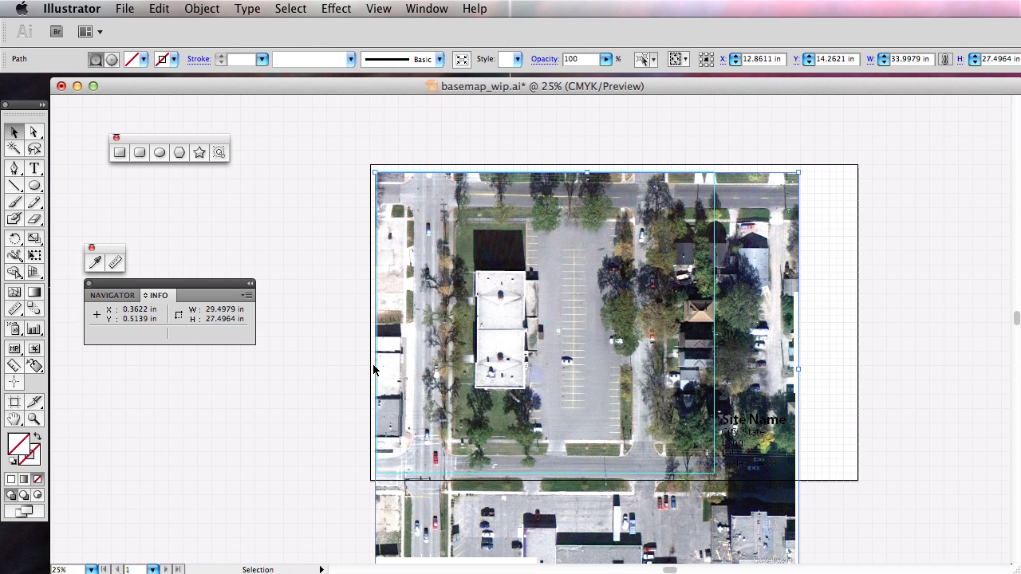
Check the guide options without changing them, and crop the mask's right edge to the right guide, about 23.65 in wide.
click(304, 9)
mouse_move(325, 8)
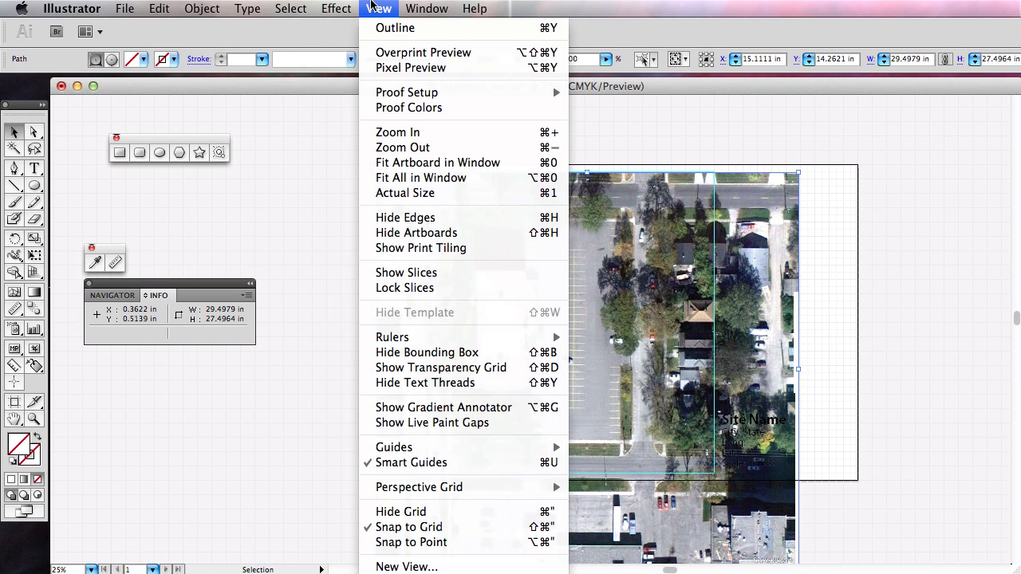
mouse_move(443, 453)
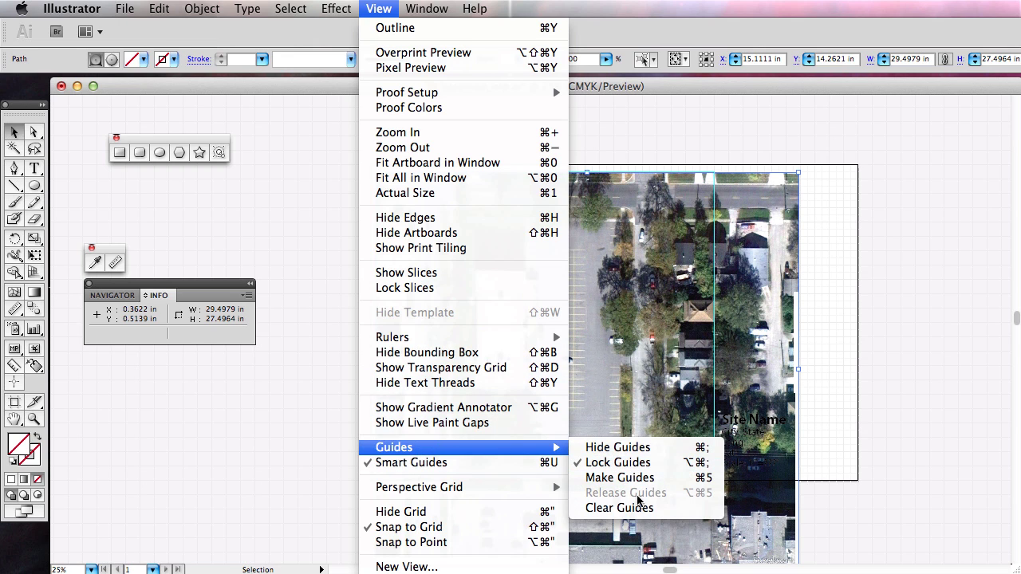
click(312, 449)
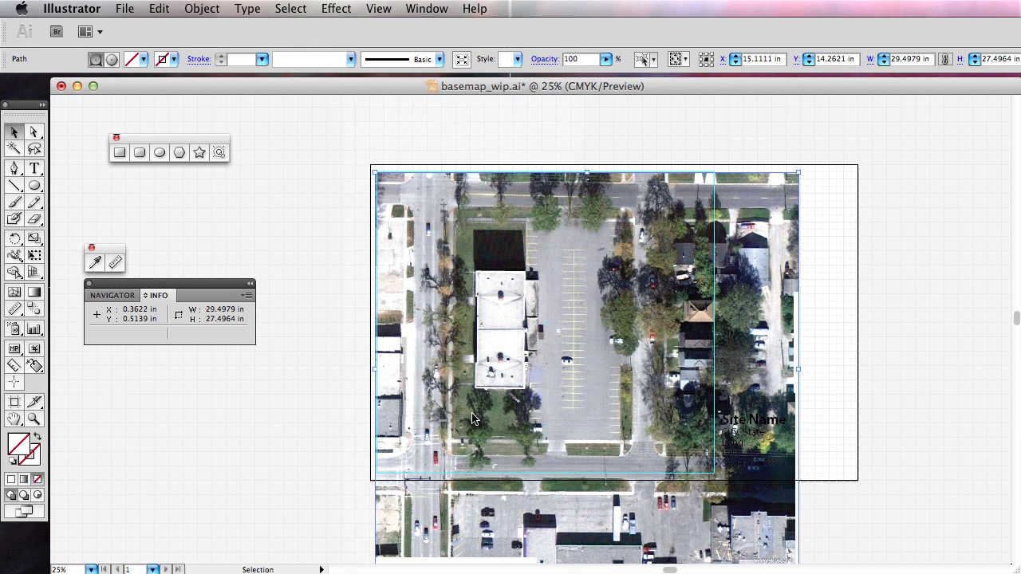
drag(799, 369, 713, 369)
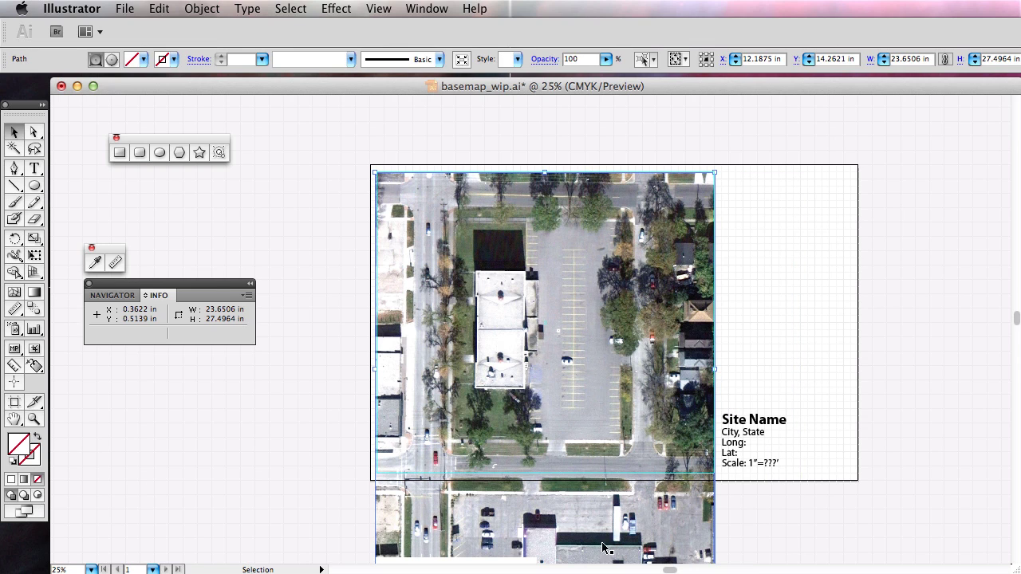
Try bringing the masked image's bottom edge up to the lower guide, undoing the move and the scaling of the group.
scroll(839, 526, down, 2)
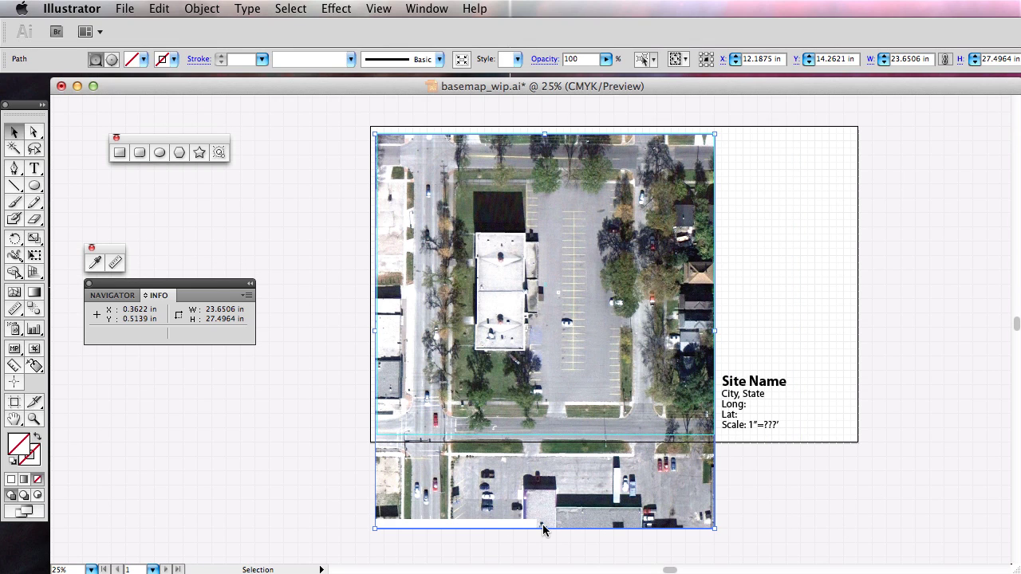
drag(543, 529, 553, 423)
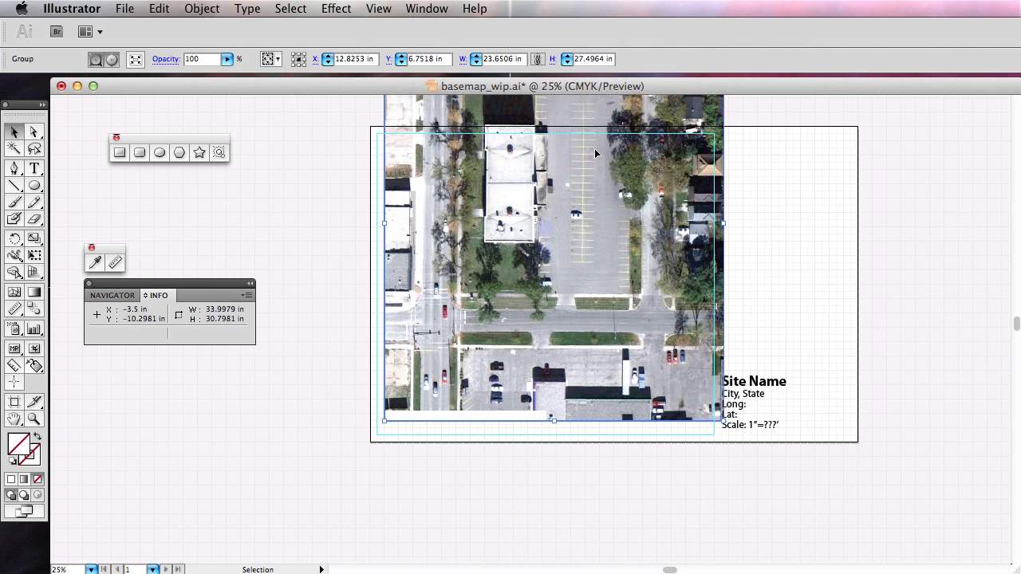
click(162, 9)
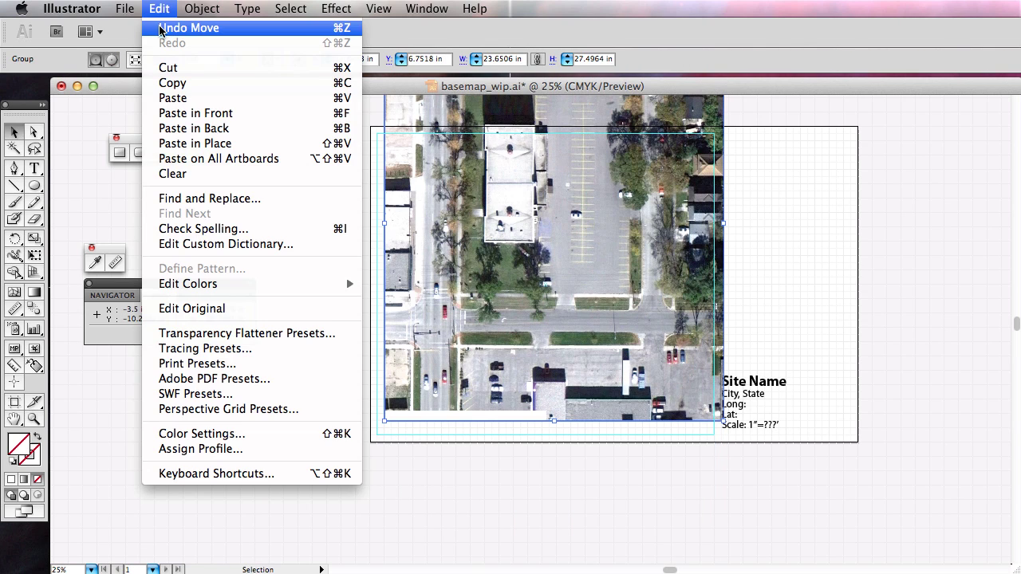
click(163, 24)
drag(542, 527, 547, 435)
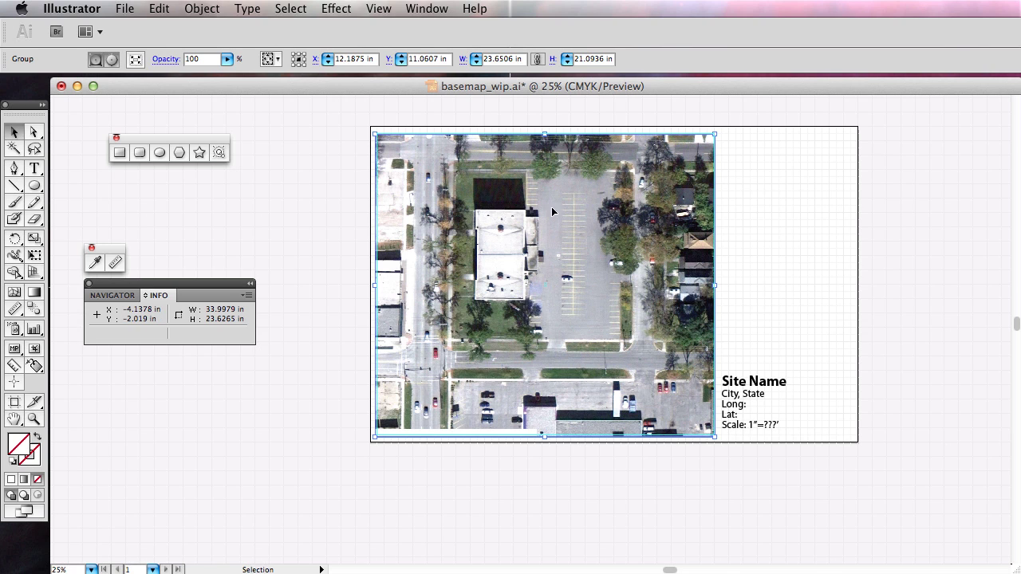
click(159, 9)
click(164, 24)
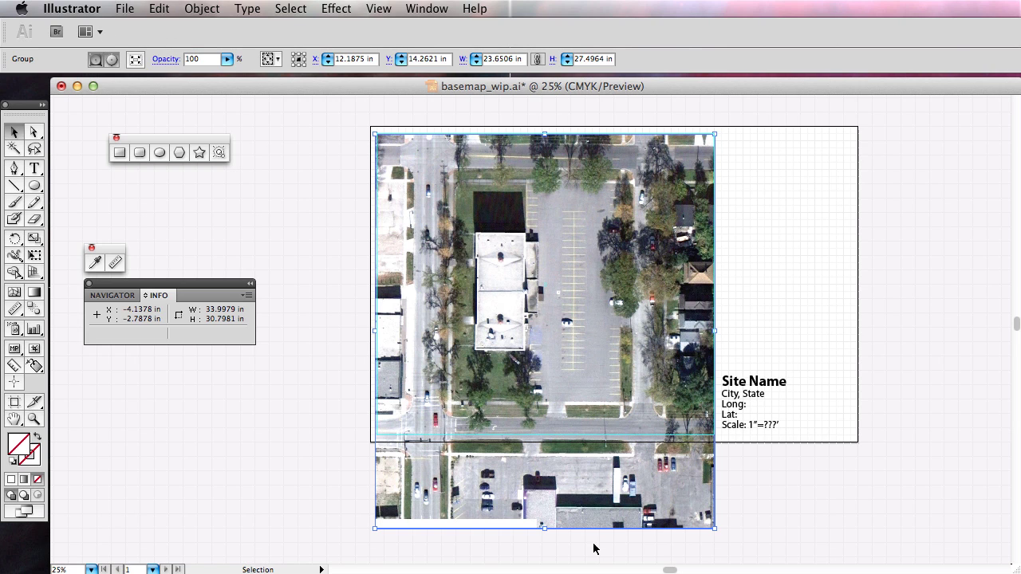
drag(546, 529, 545, 355)
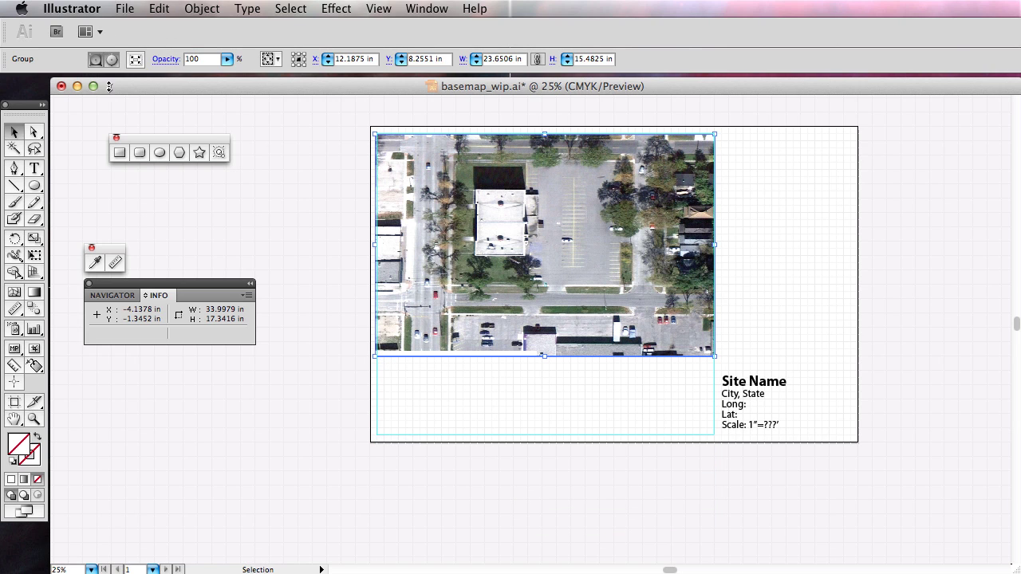
click(158, 8)
key(super+z)
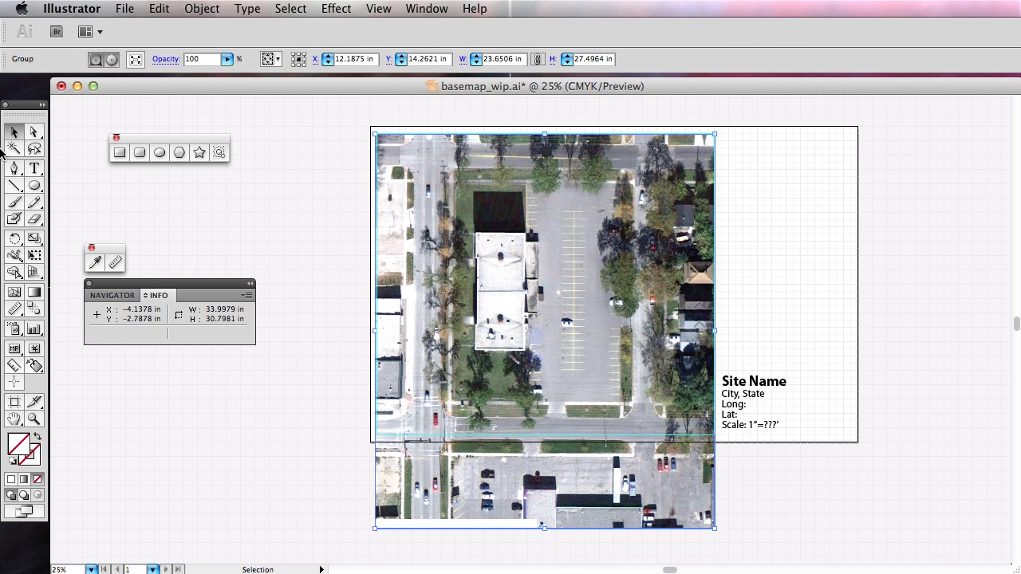
Isolate the masked group and shift the linked aerial image about 1.64 in to the right within its mask.
double_click(515, 385)
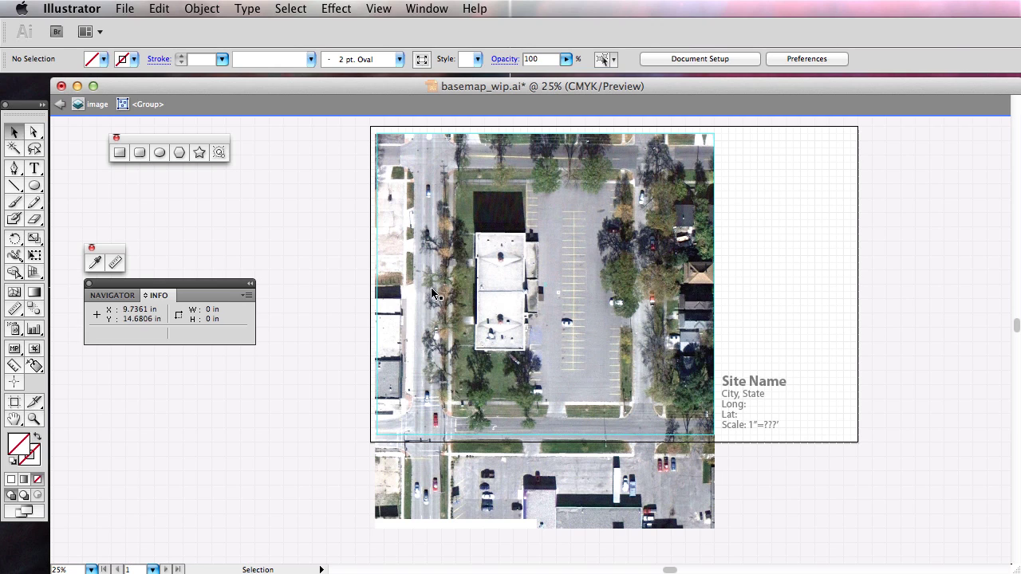
click(556, 333)
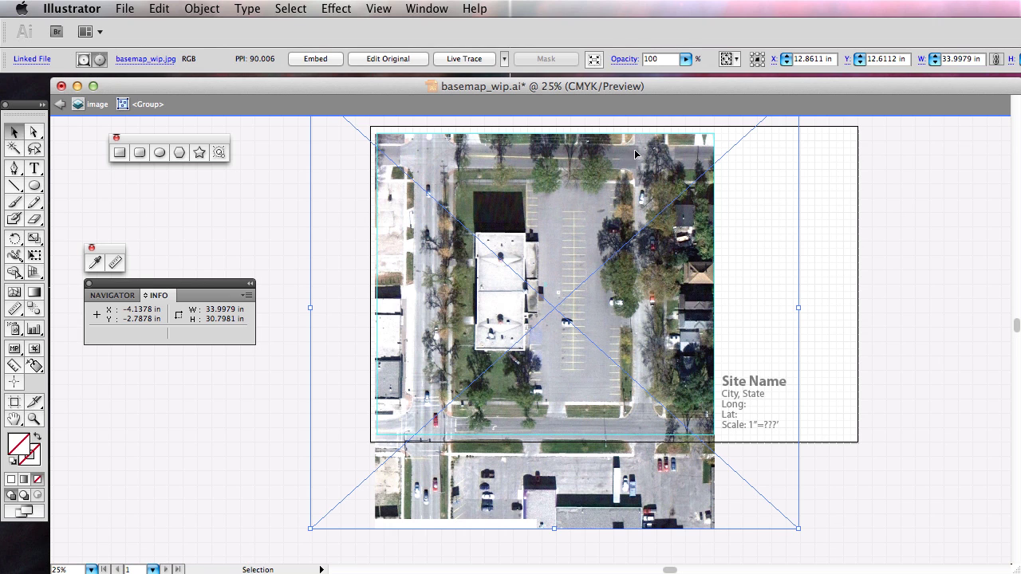
drag(555, 386, 527, 296)
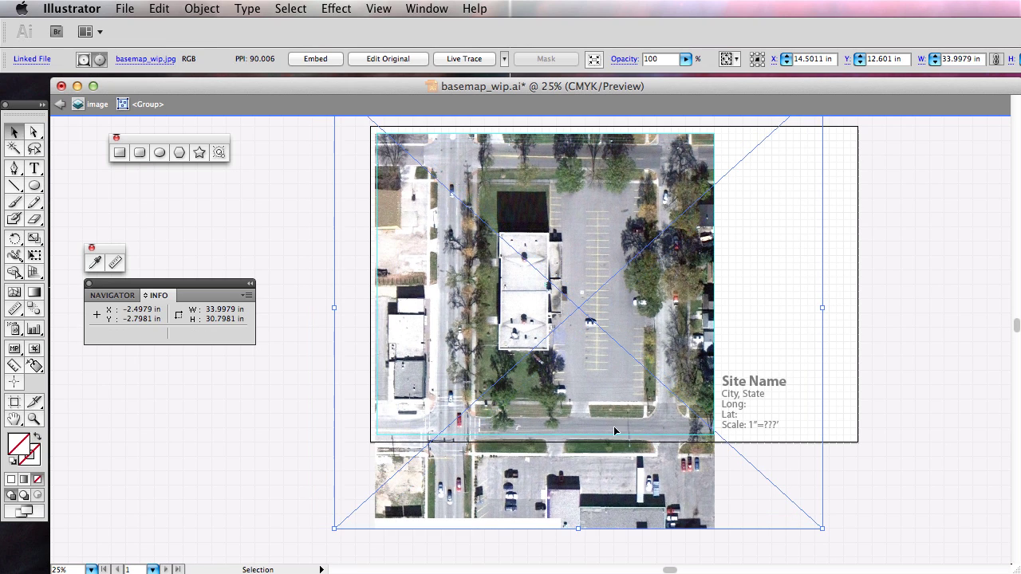
Crop the mask path's bottom edge up to the lower guide, making it about 21 in high.
click(715, 517)
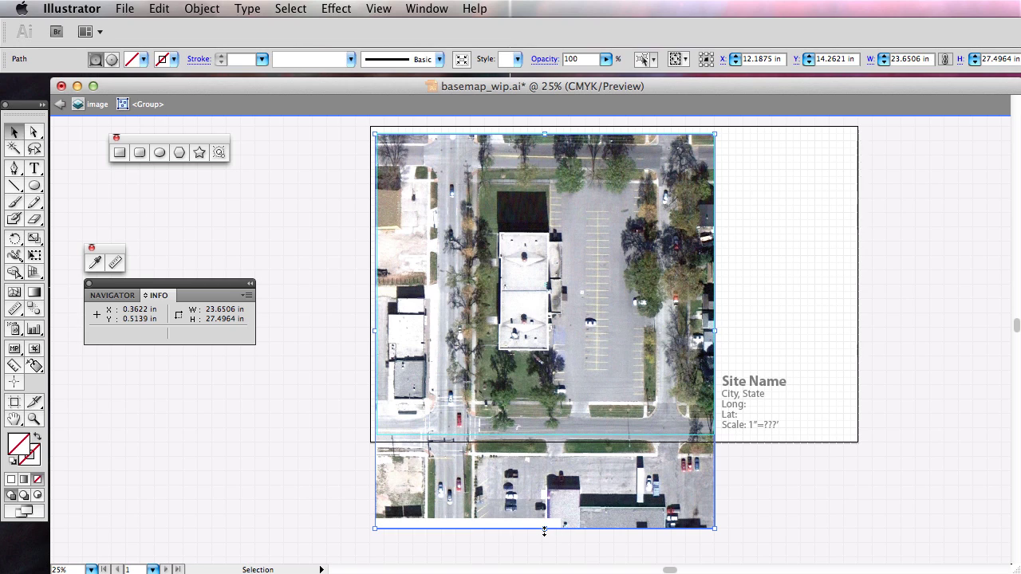
drag(544, 531, 546, 436)
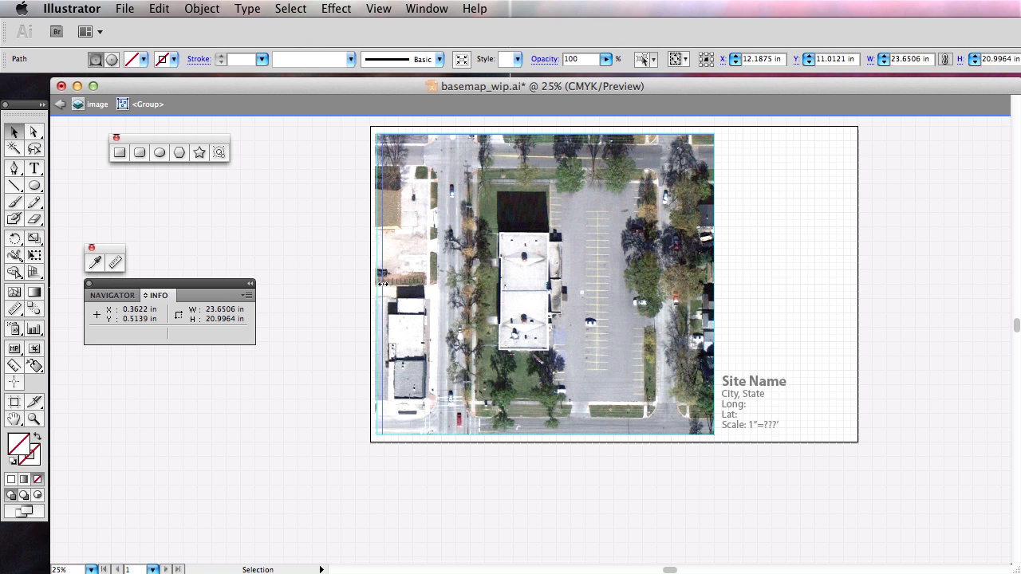
click(369, 475)
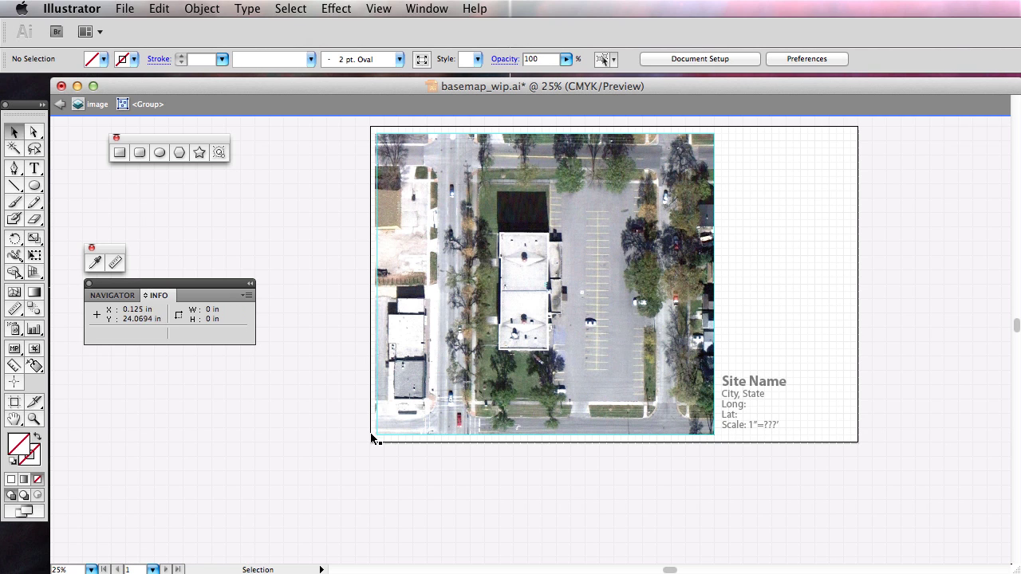
Isolate the masked group again and select its mask path at the left guide, viewed close up.
click(14, 419)
key(super+equal)
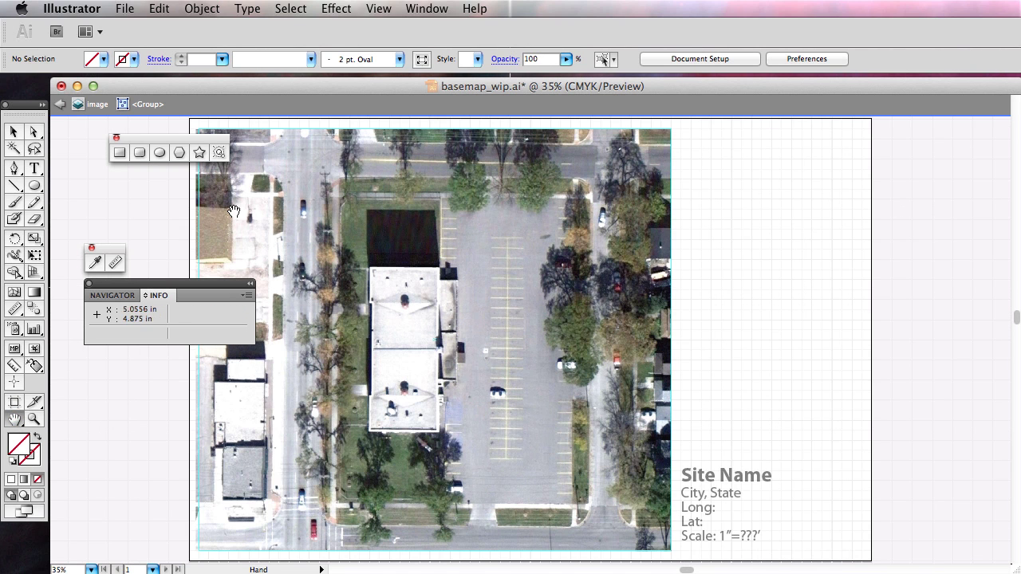
click(34, 421)
drag(316, 348, 115, 390)
click(13, 132)
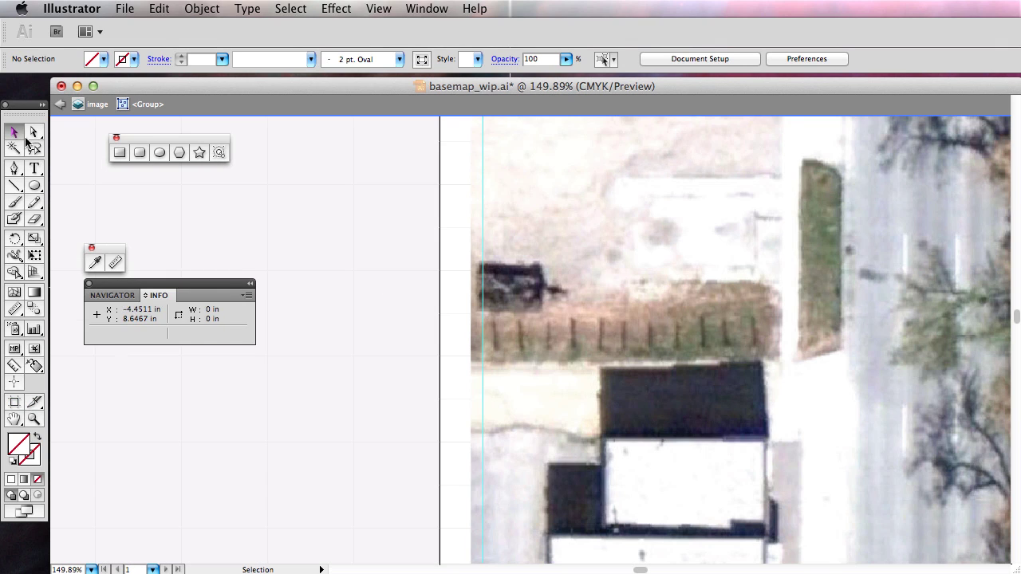
click(578, 316)
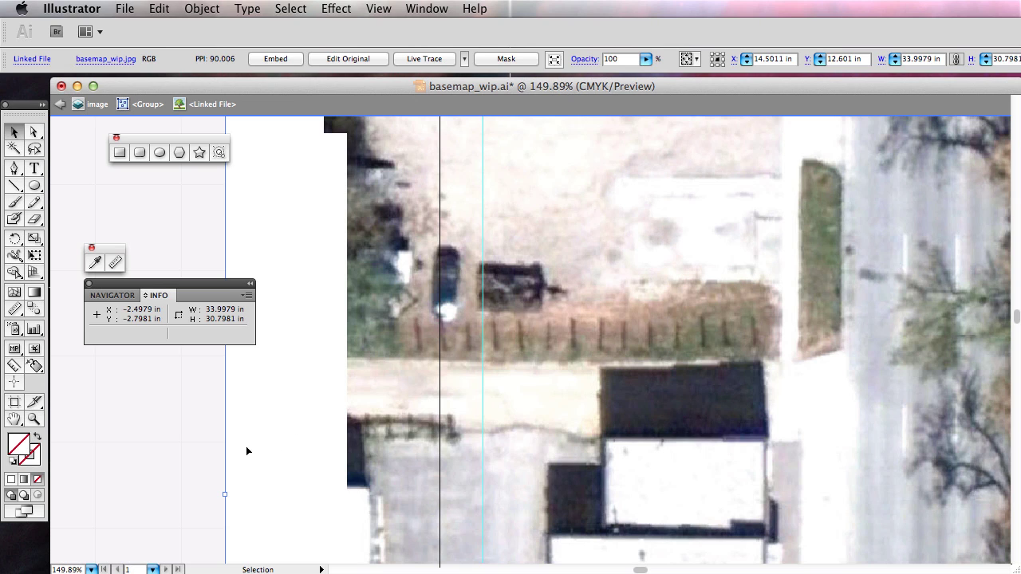
click(186, 456)
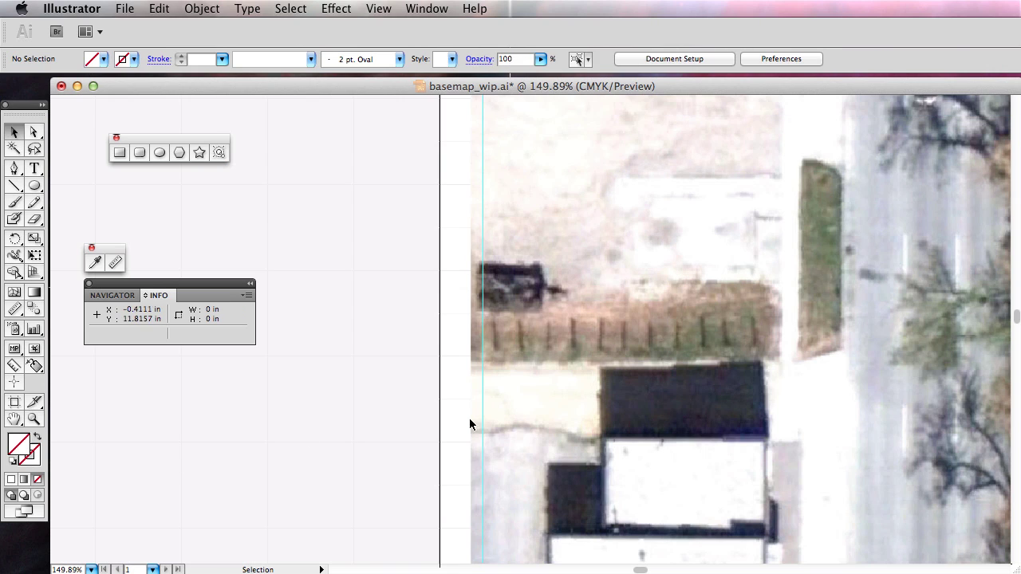
double_click(509, 414)
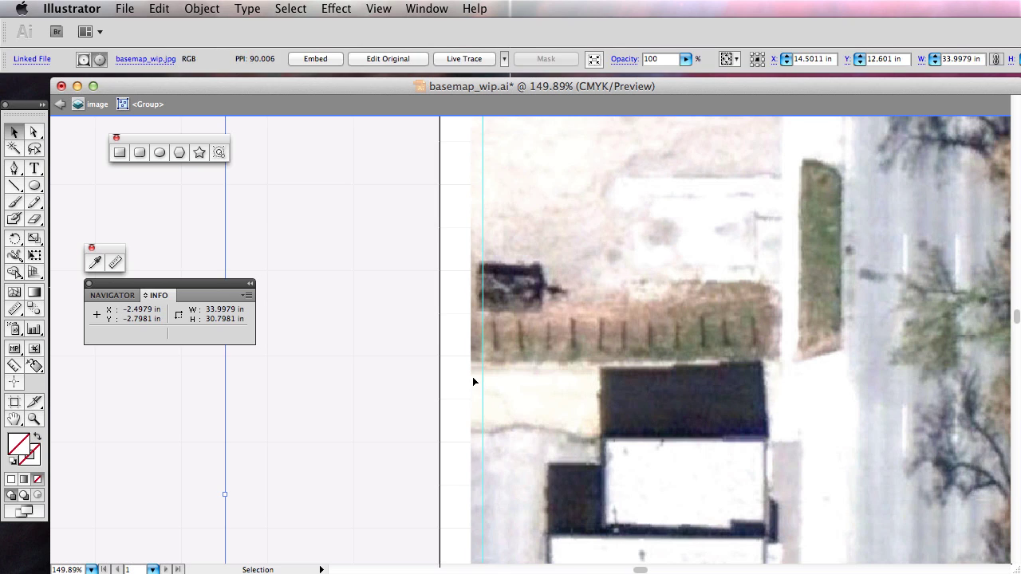
click(472, 378)
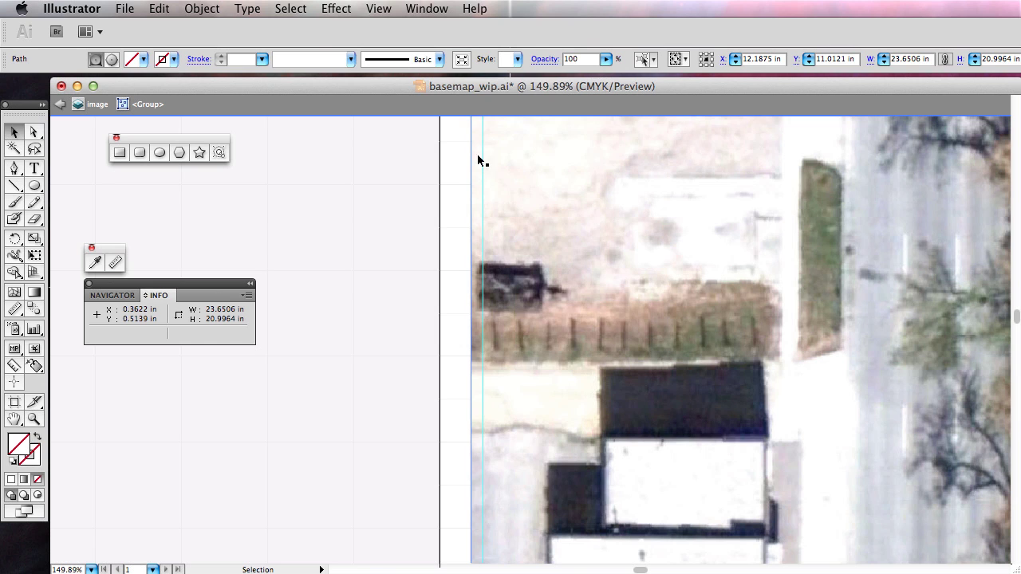
Turn off Smart Guides and Snap to Grid.
click(379, 8)
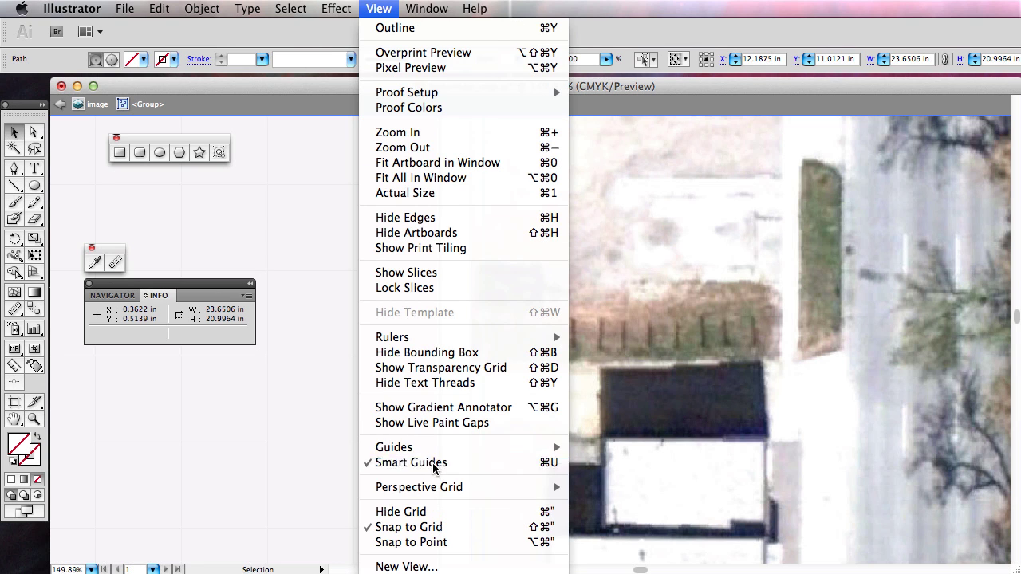
click(433, 463)
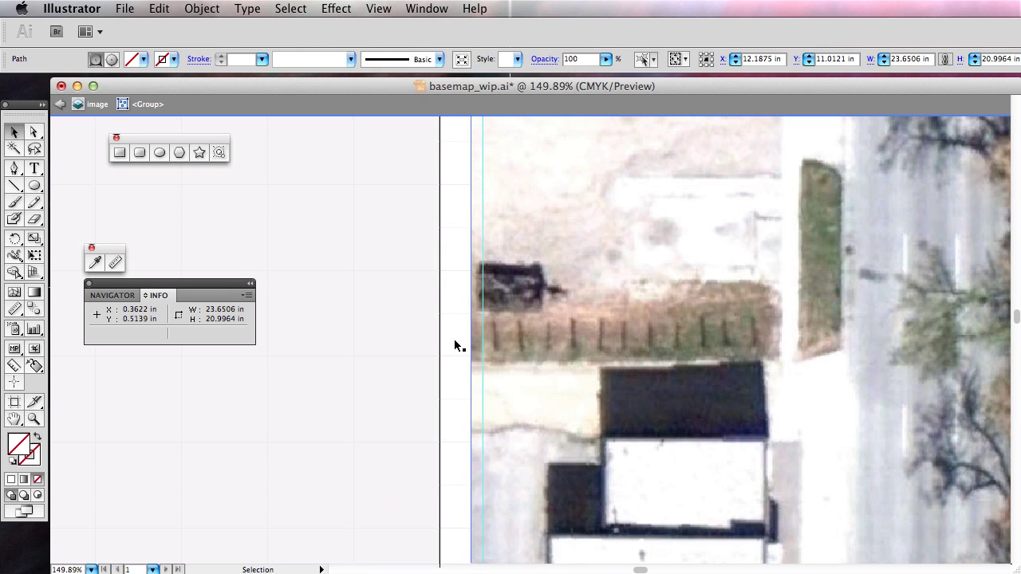
click(389, 7)
click(410, 527)
Crop the mask's left edge exactly to the left guide and deselect the artwork.
drag(472, 357, 483, 353)
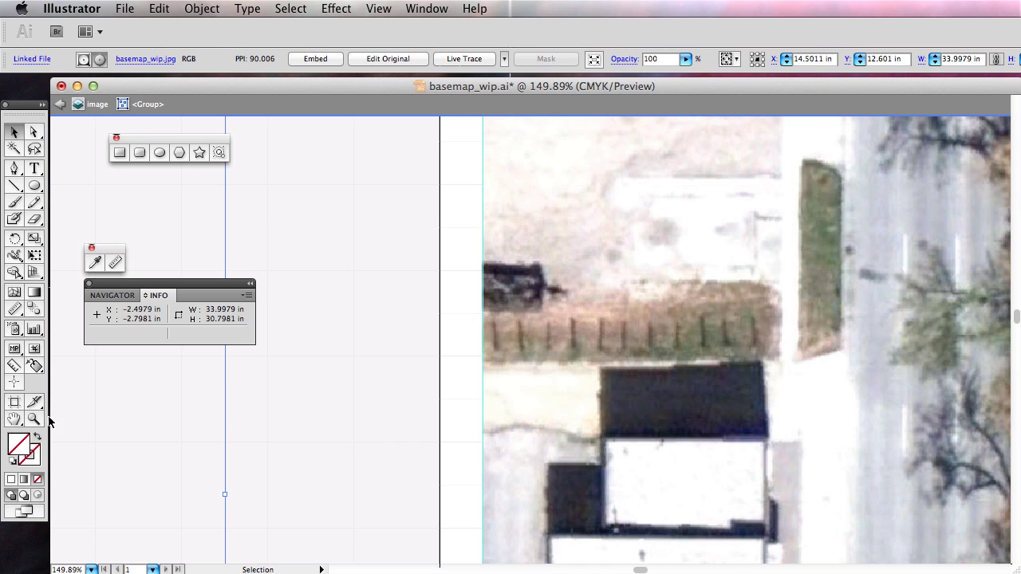
double_click(16, 423)
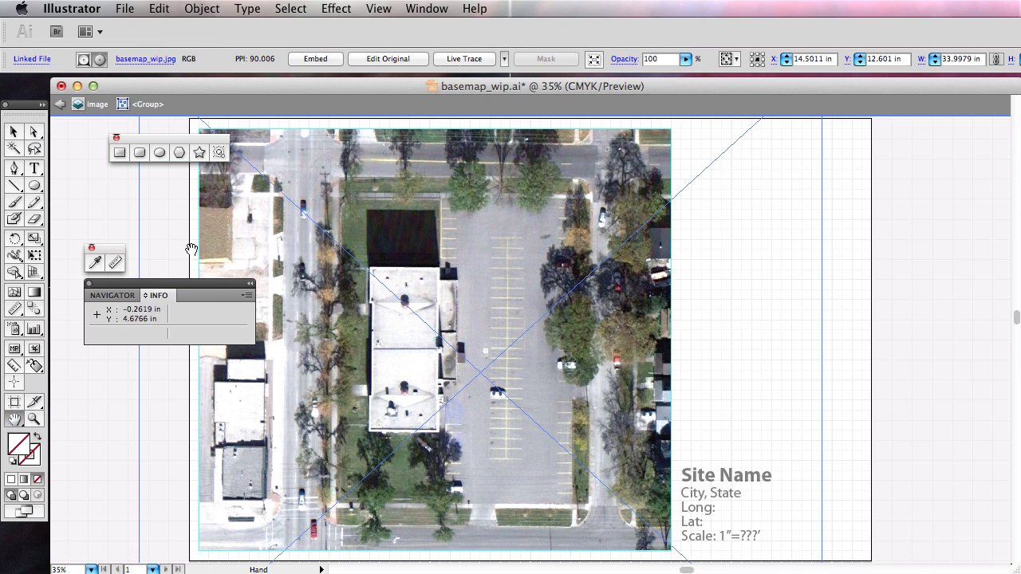
click(15, 133)
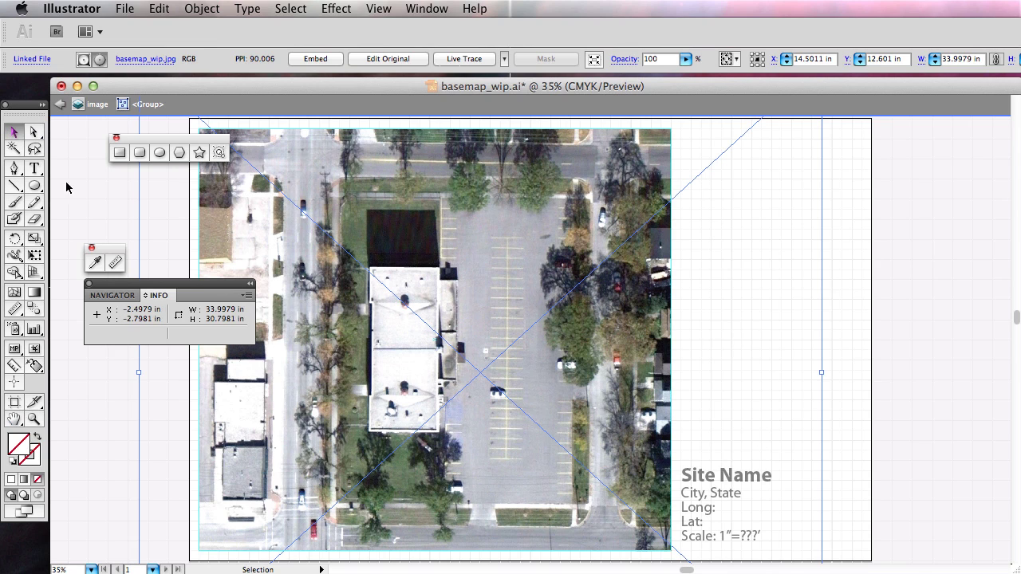
click(70, 193)
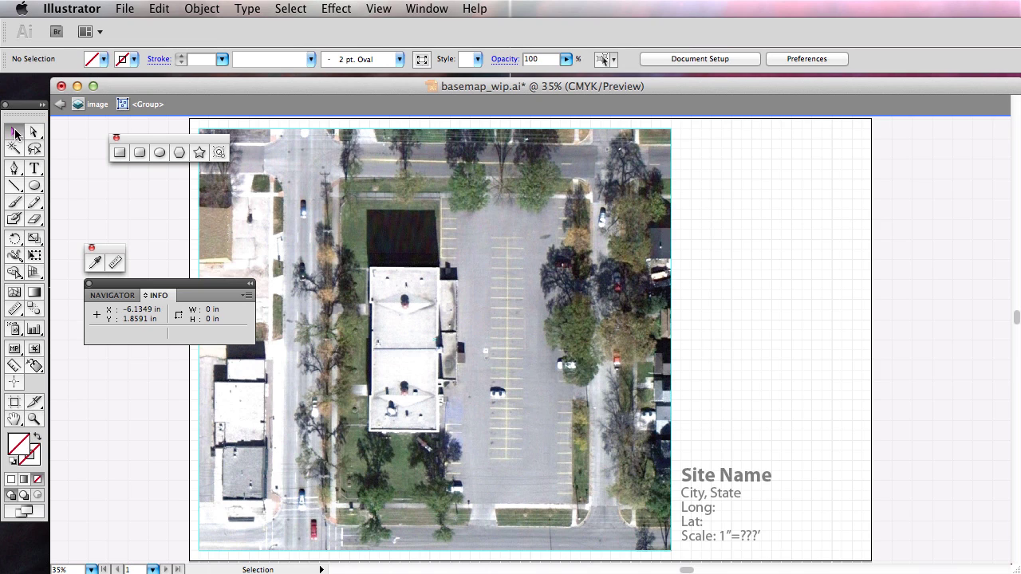
Leave the group's isolation mode and move the floating shape tools and Info readout clear of the map image.
double_click(94, 198)
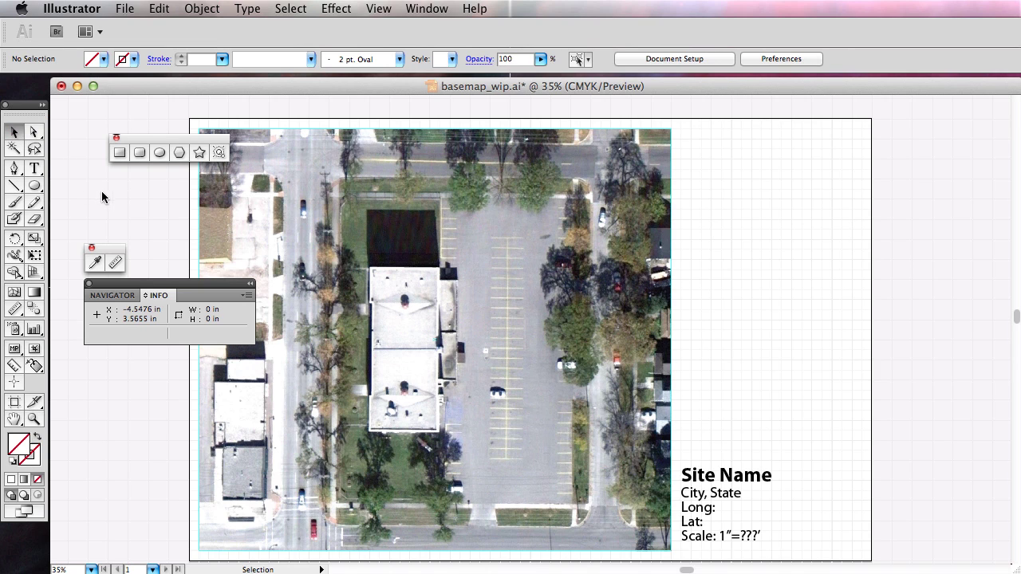
drag(169, 139, 956, 156)
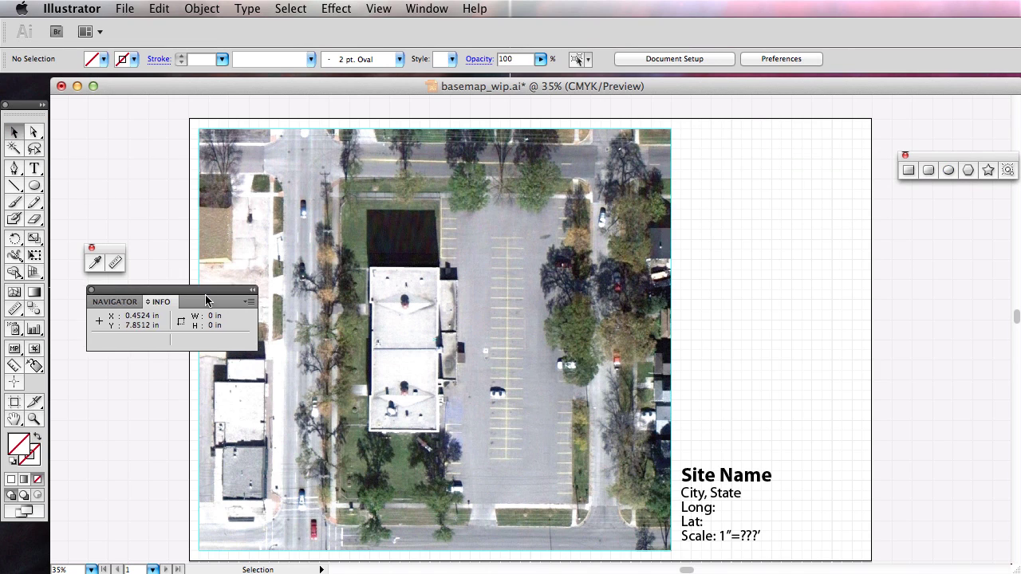
drag(103, 284, 857, 338)
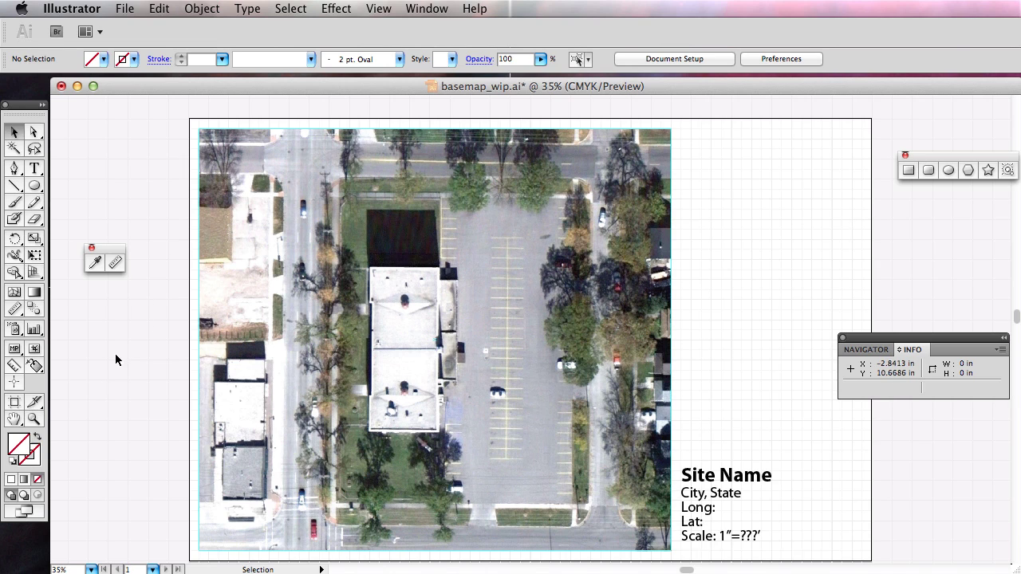
Replace the Site Name title text with "Woodrow Wilson Site".
click(34, 168)
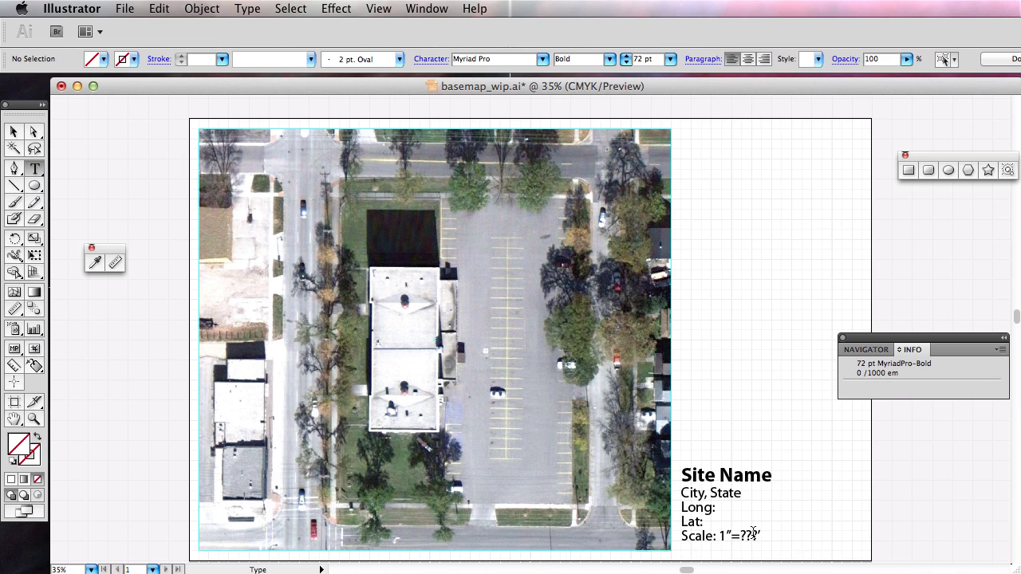
double_click(741, 473)
triple_click(742, 474)
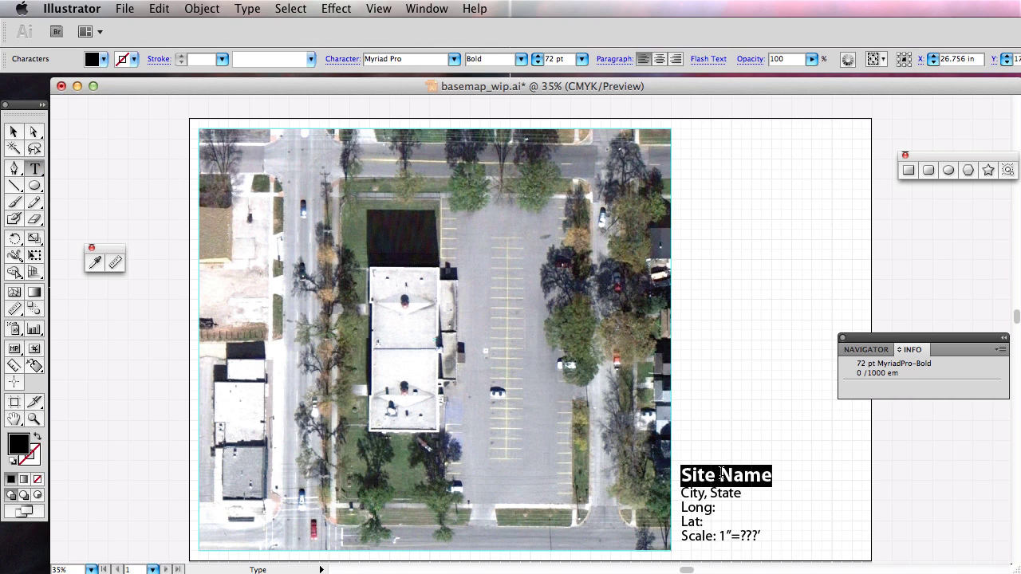
text(Wood)
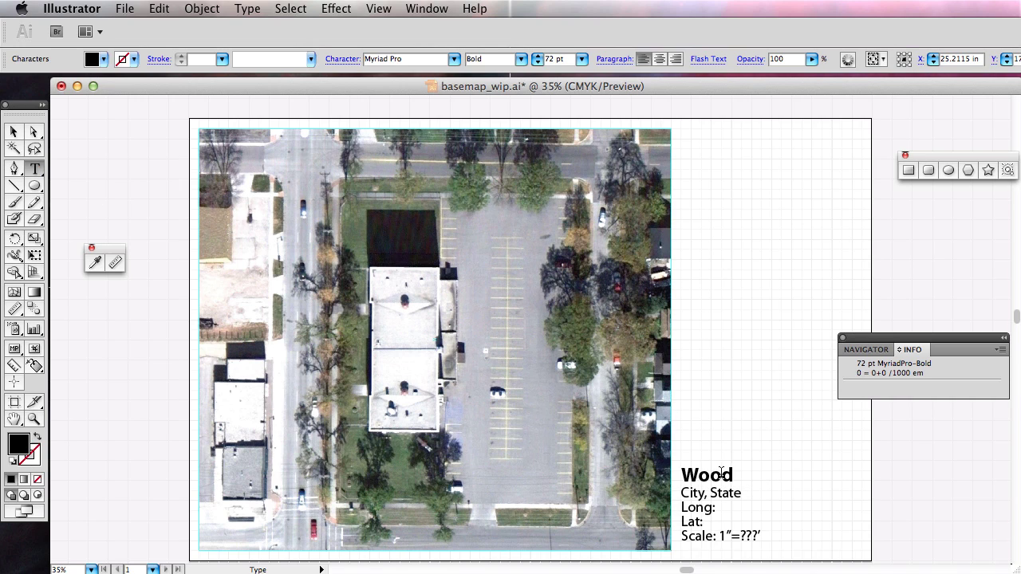
text(row Wilson Site)
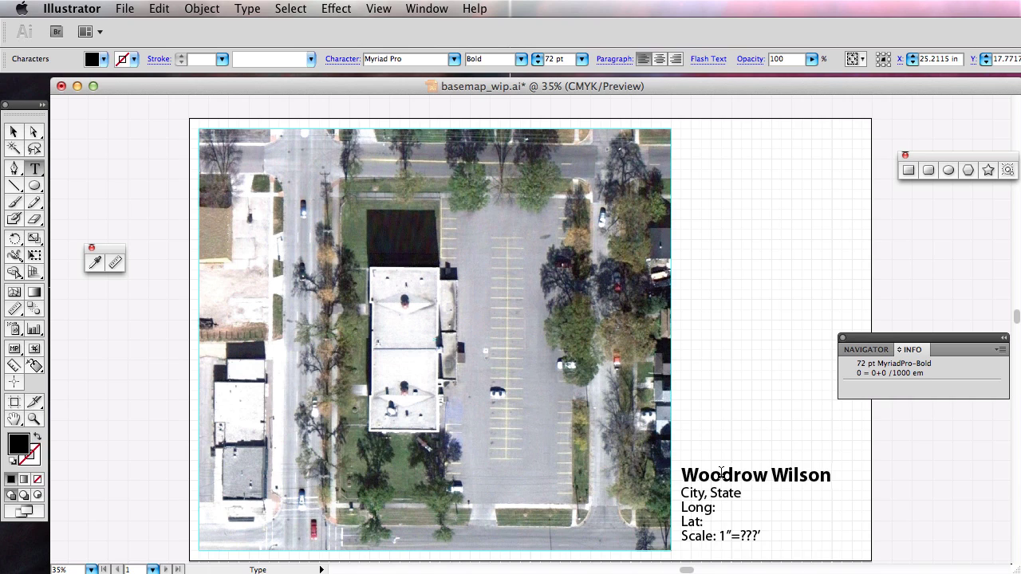
Set the site title's font size to 65 pt and replace the "City, State" line with "Fargo, ND".
triple_click(763, 473)
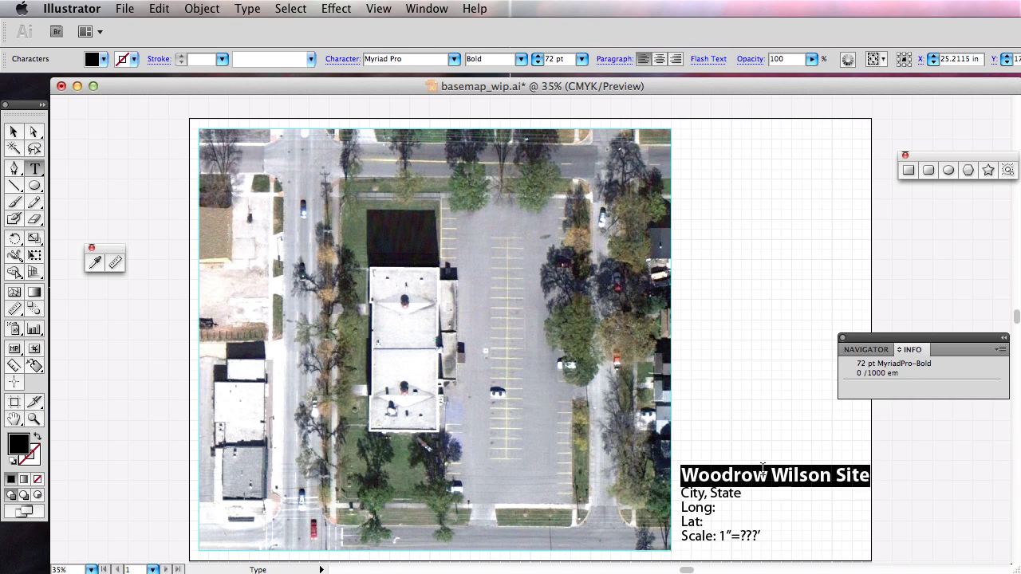
double_click(549, 59)
text(65)
key(Return)
drag(740, 488, 668, 495)
text(Fargo, ND)
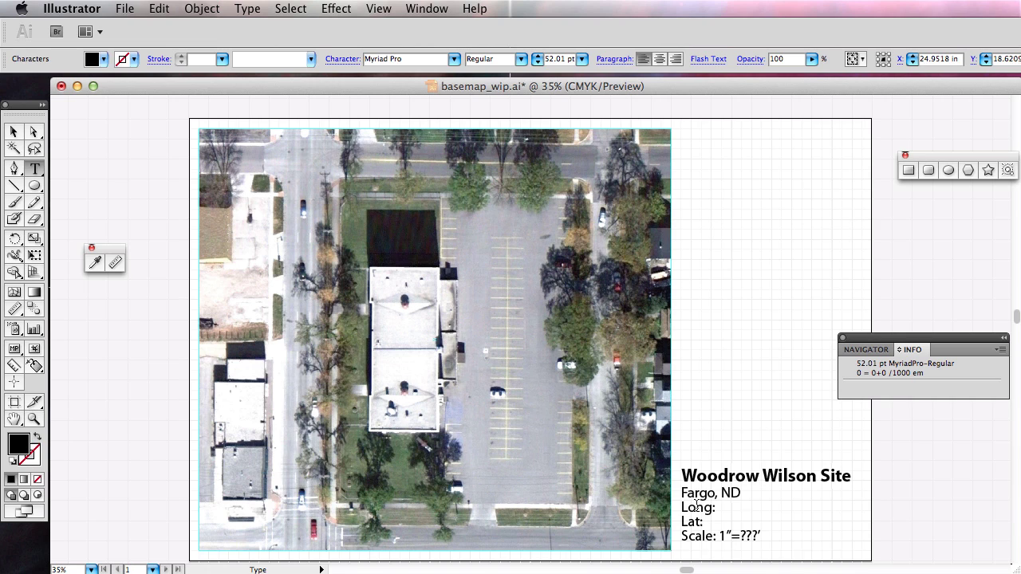
Switch to Google Earth, move its window up, and turn on the status bar to show the site's coordinates.
ctrl+click(698, 507)
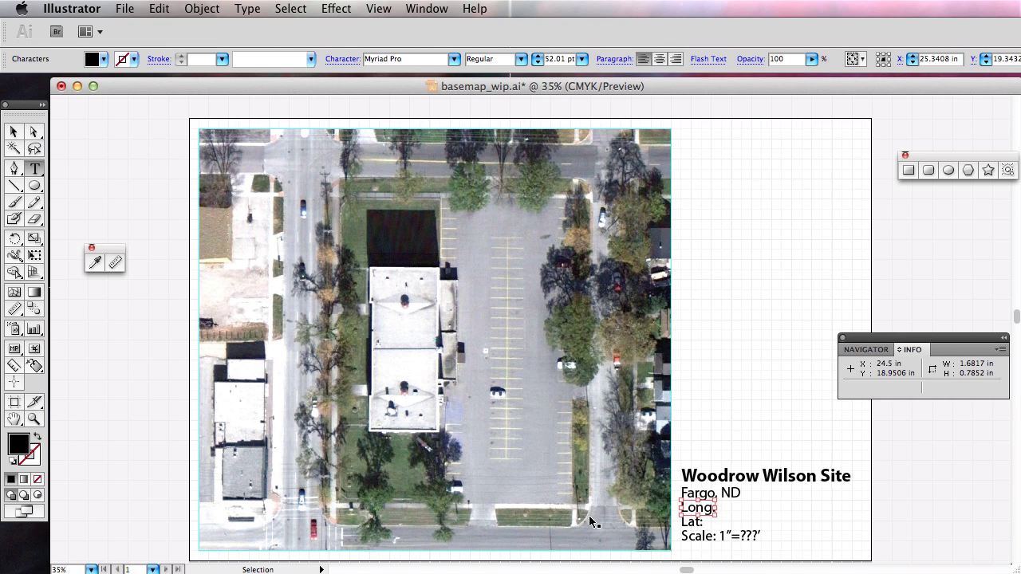
mouse_move(598, 551)
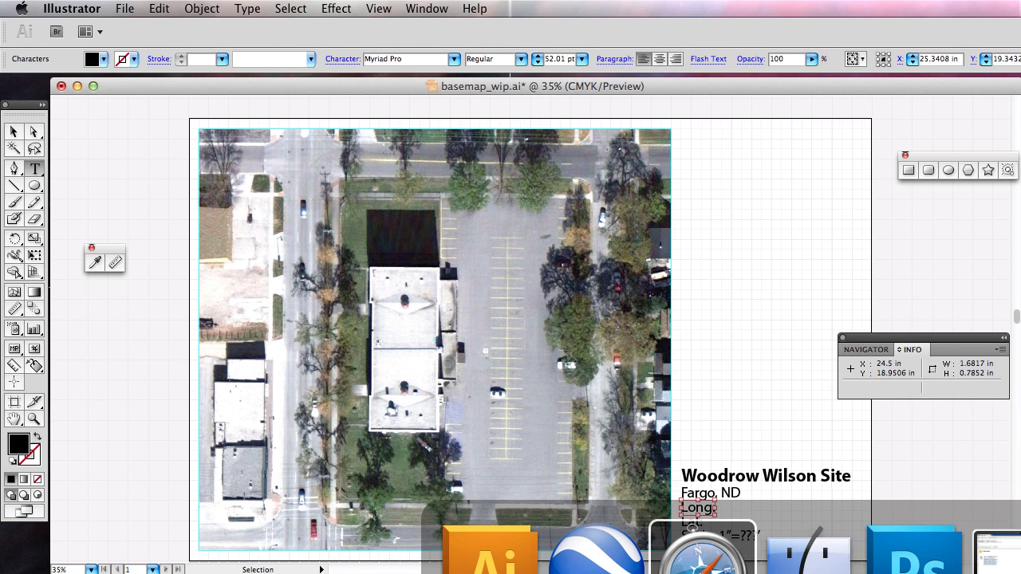
key(Left)
key(Return)
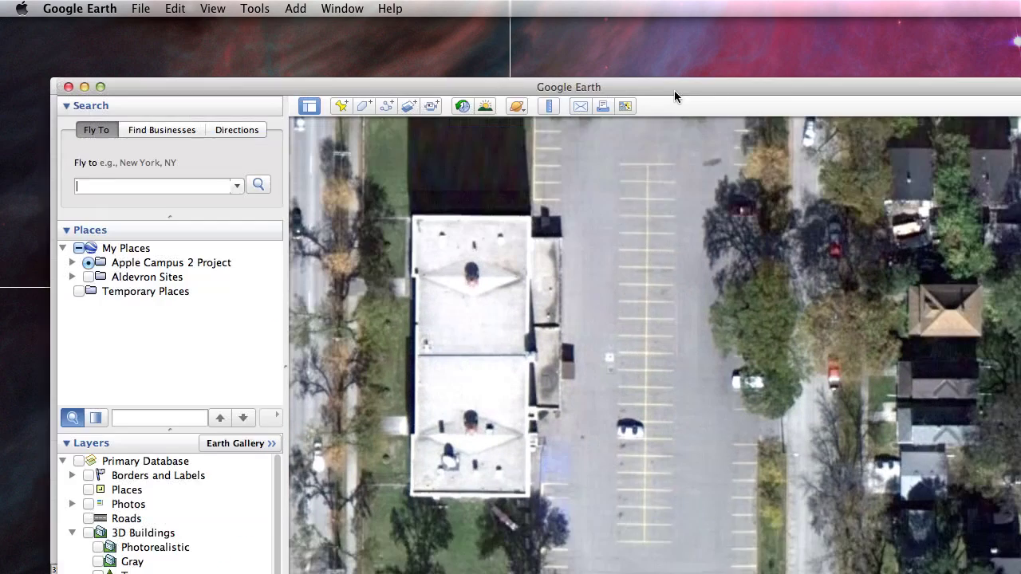
drag(674, 96, 643, 36)
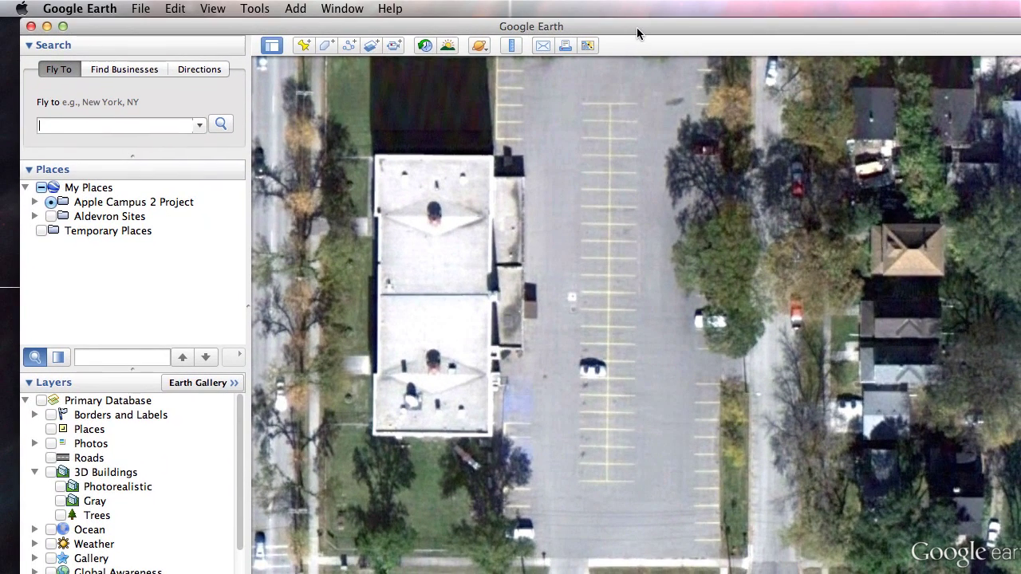
click(214, 9)
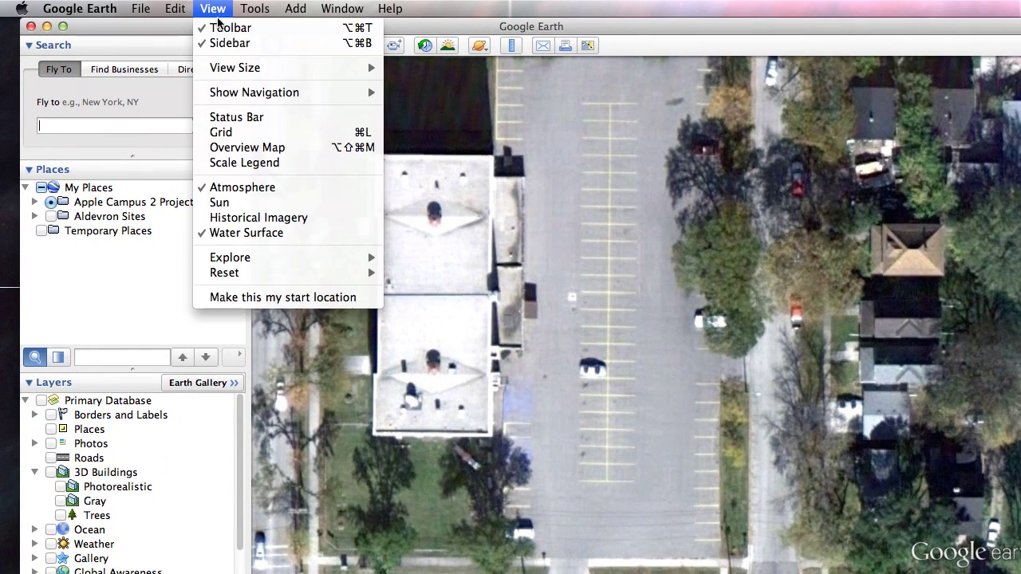
click(239, 117)
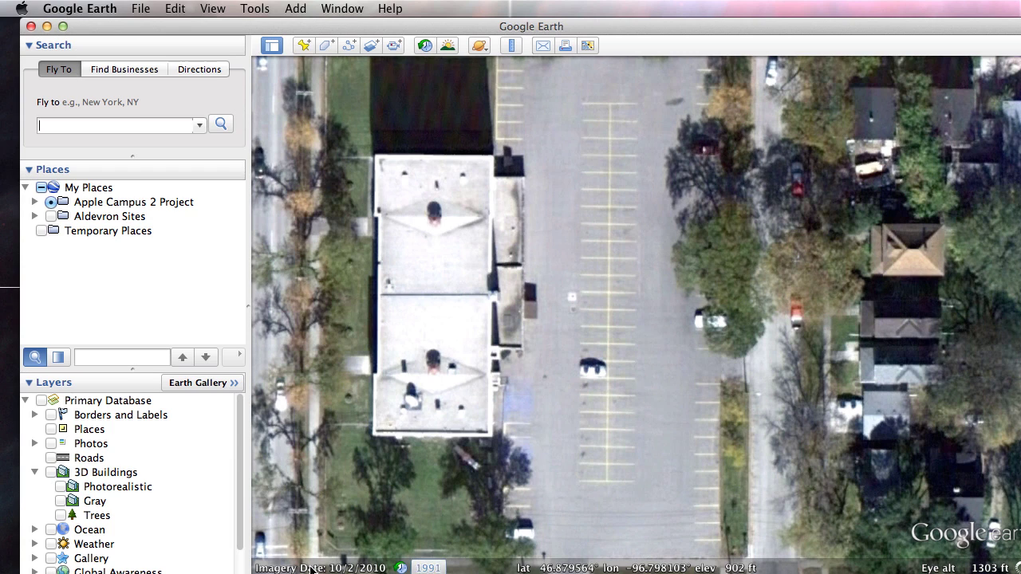
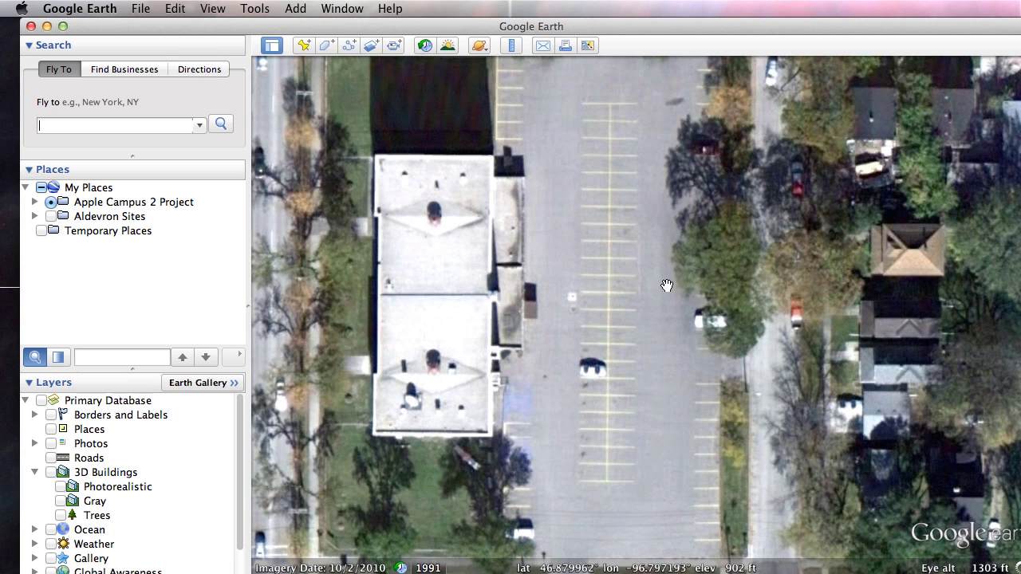
Place a placemark in the middle of the parking lot and copy its longitude, -96.797446°, into the title block's "Long:" line in Illustrator.
click(303, 47)
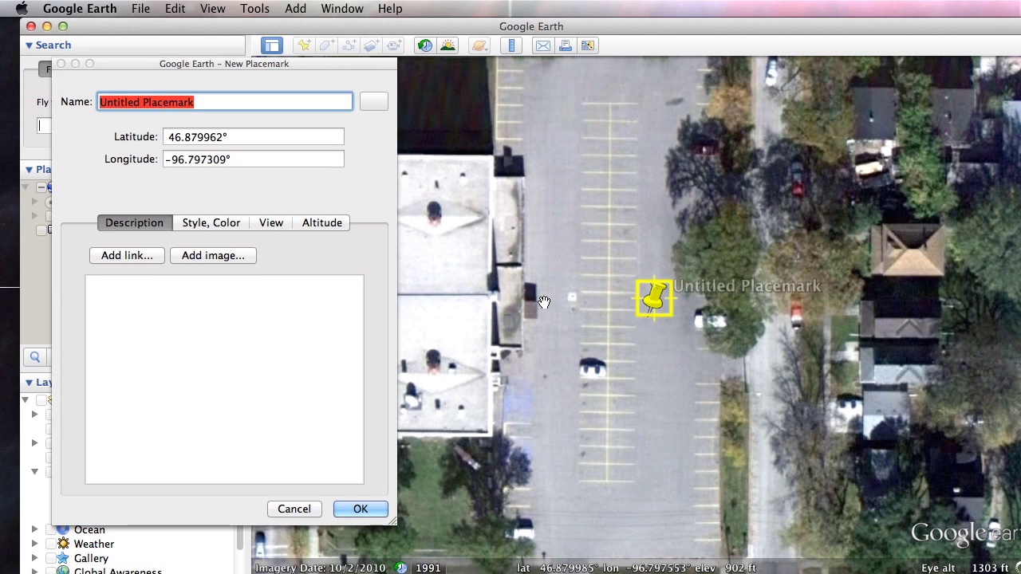
drag(652, 297, 594, 288)
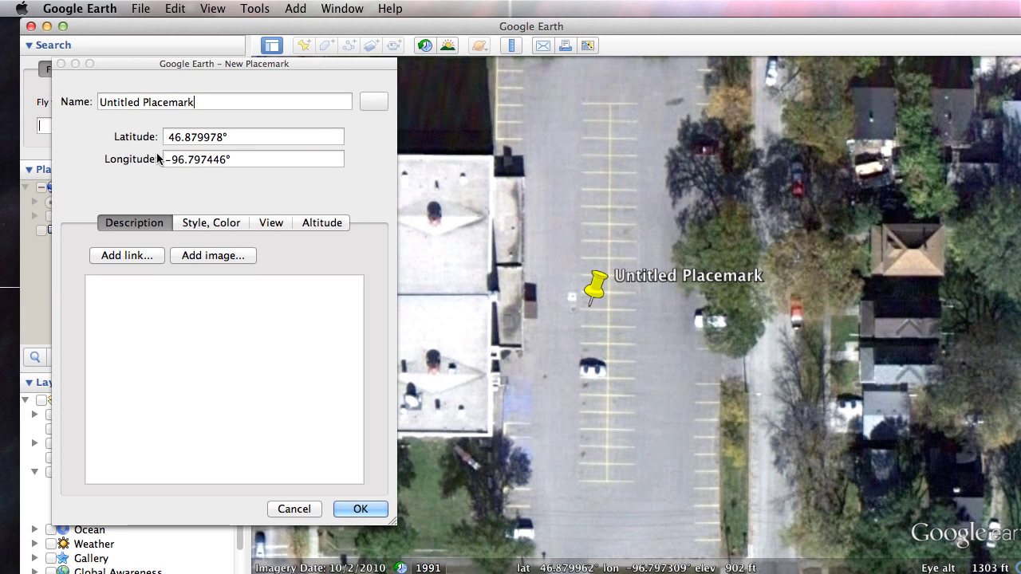
click(242, 159)
key(super+c)
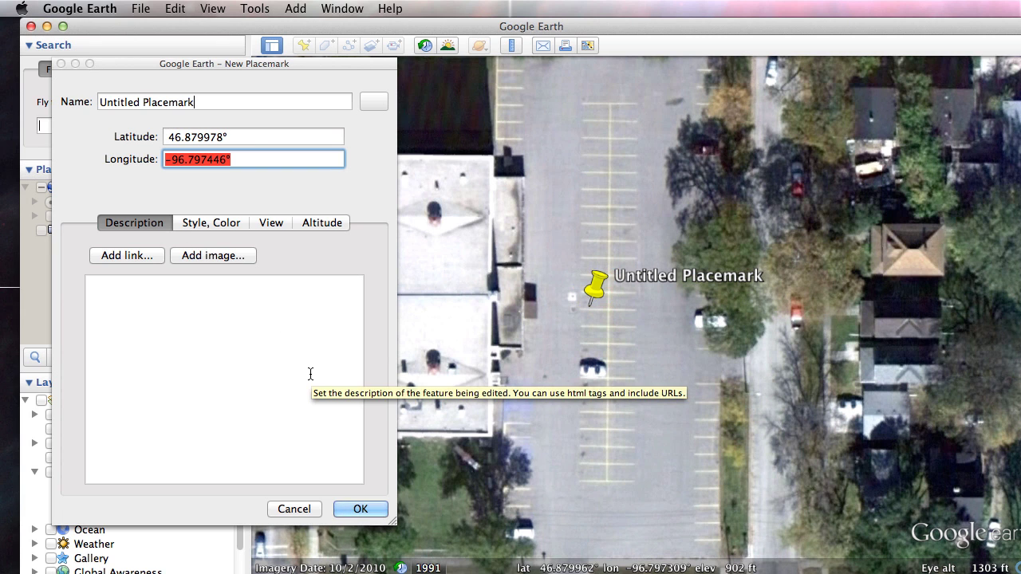
click(597, 550)
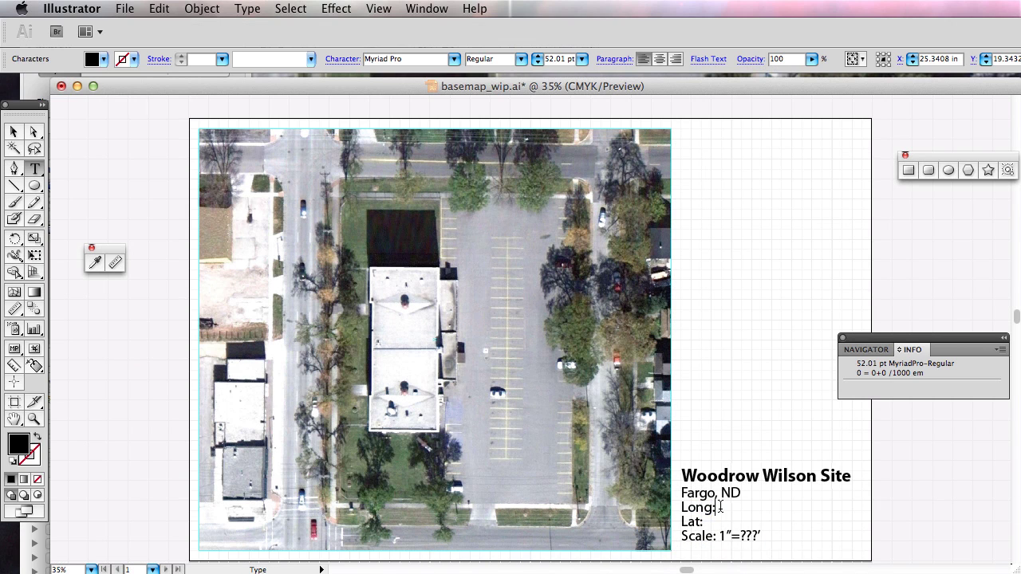
key(super+v)
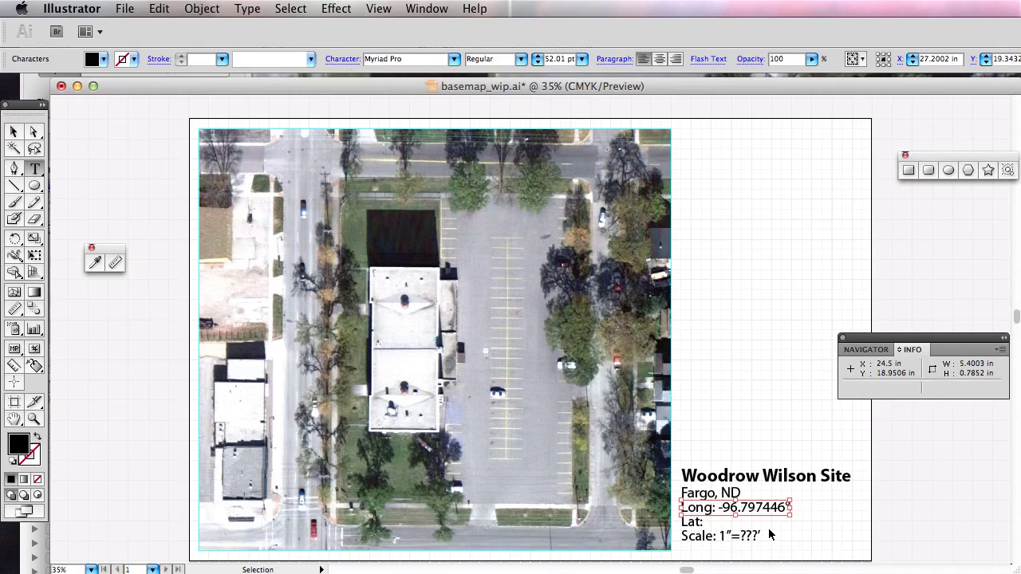
Copy the placemark's latitude, 46.879978°, from Google Earth into the "Lat:" line of the title block in Illustrator.
key(super+Tab)
triple_click(196, 137)
key(super+c)
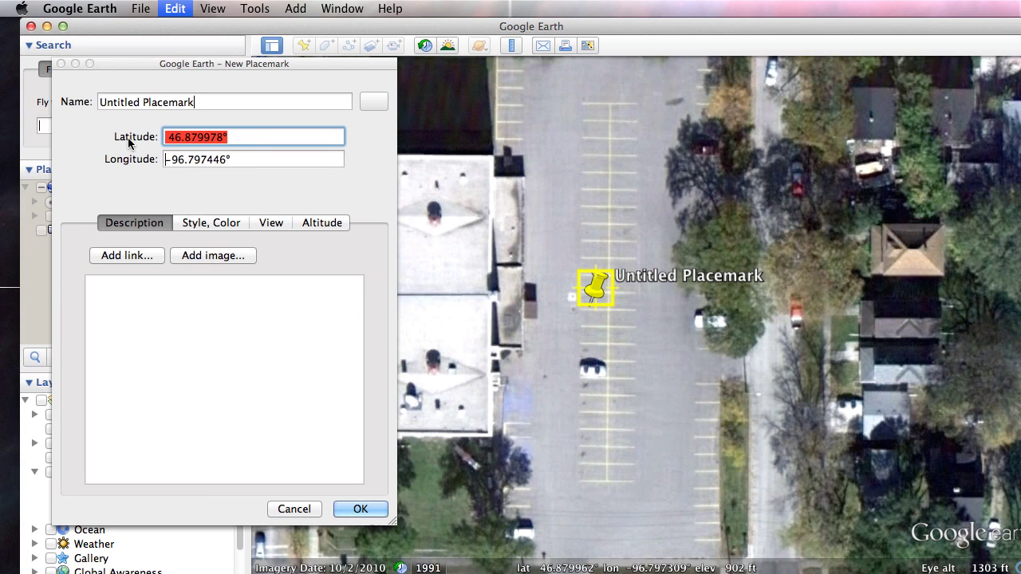
key(super+Tab)
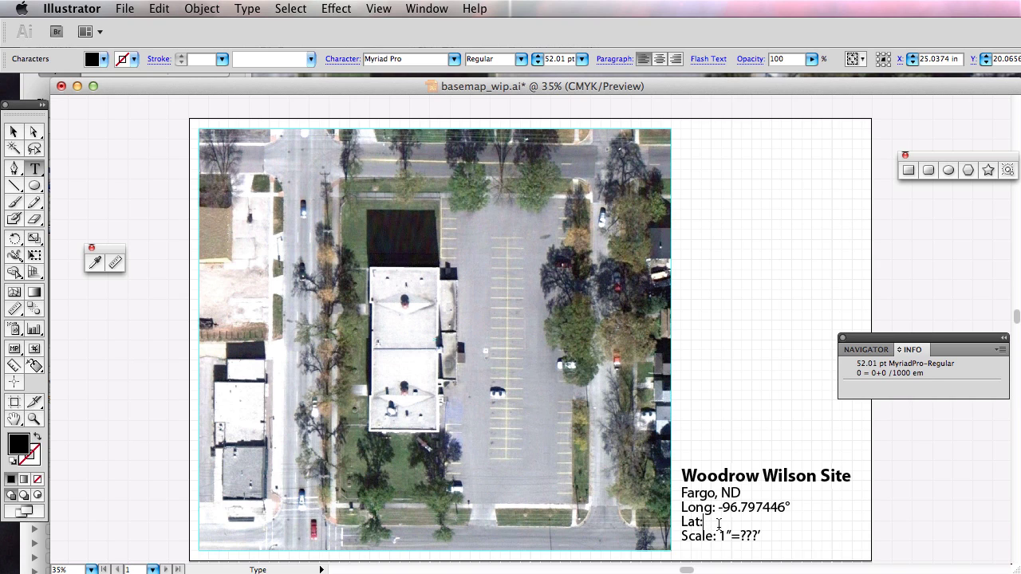
key(super+v)
key(Escape)
click(913, 477)
Try repositioning the title, location and coordinate lines individually, and undo all of these moves.
click(738, 476)
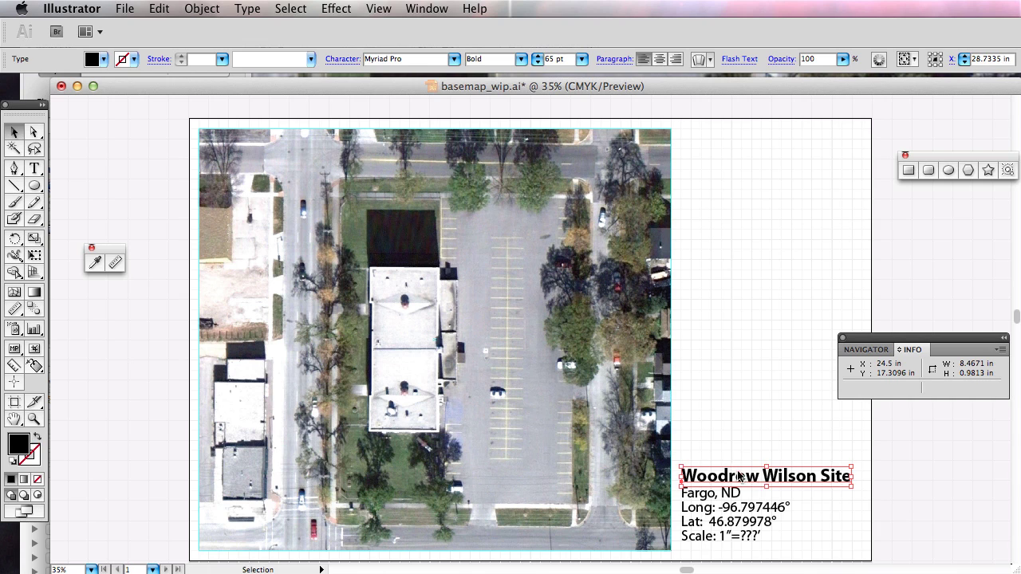
drag(739, 476, 738, 465)
drag(702, 508, 701, 476)
drag(694, 522, 753, 518)
drag(710, 493, 710, 472)
click(718, 540)
key(super+z)
key(super+z)
key(super+z)
key(super+z)
key(super+z)
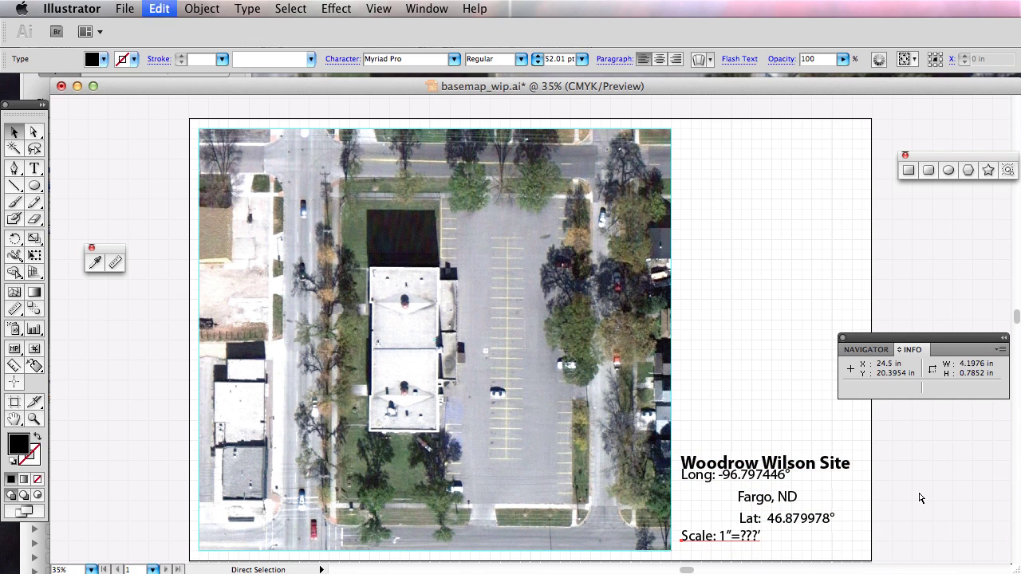
key(super+z)
key(super+z)
key(super+z)
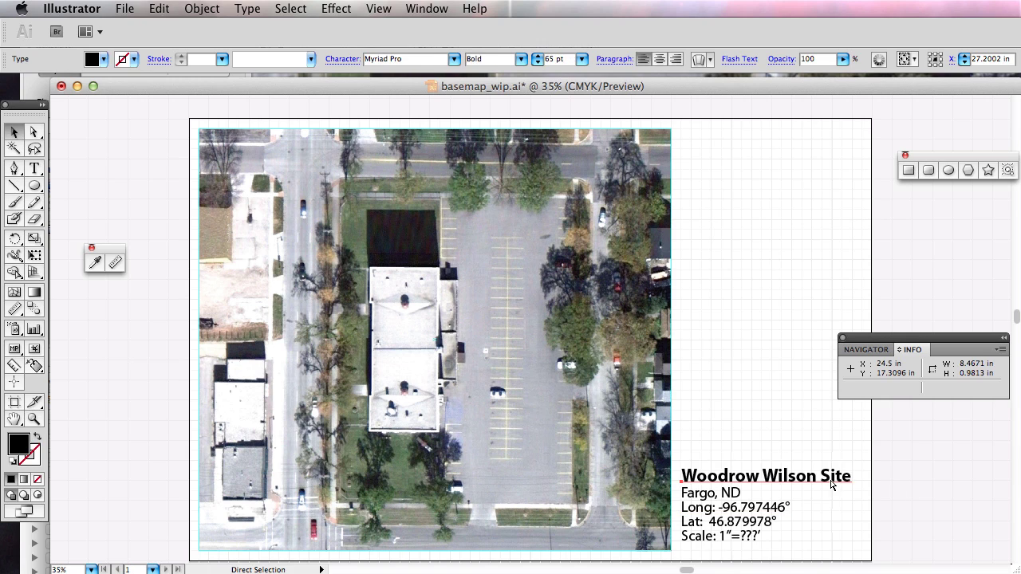
Scale the "Woodrow Wilson Site" title up slightly in proportion, undoing the oversized attempt that runs past the artboard edge.
click(747, 481)
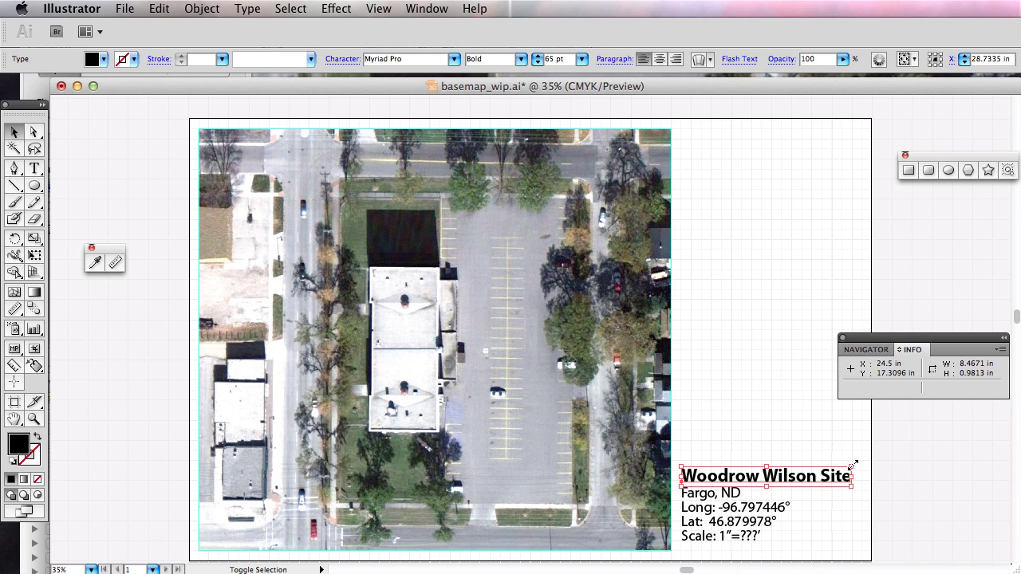
drag(853, 464, 884, 456)
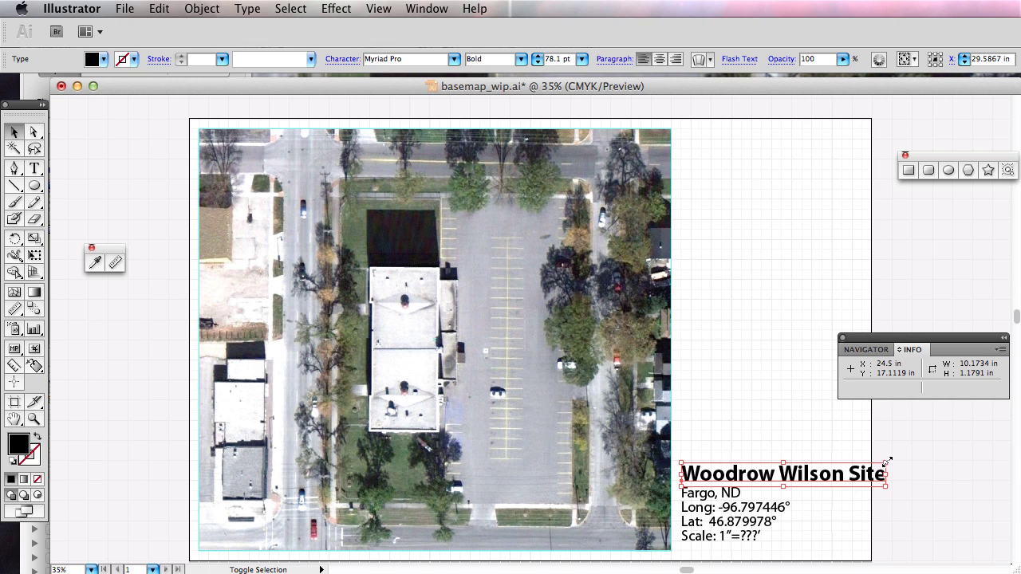
key(super+z)
click(909, 475)
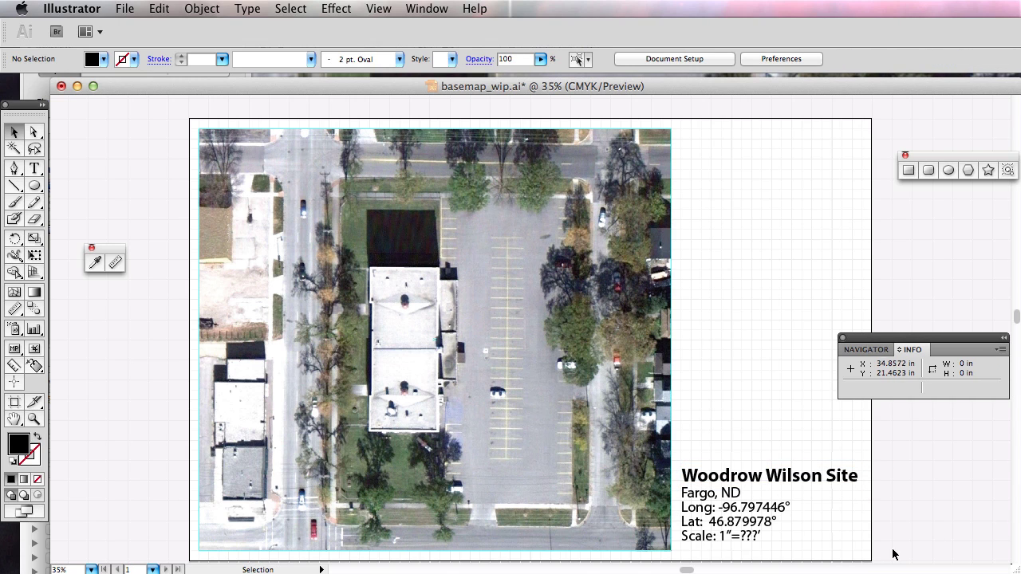
Move the whole title block up a little and shift the Info readout clear of the artboard.
drag(694, 474, 721, 440)
click(766, 399)
drag(918, 337, 1020, 332)
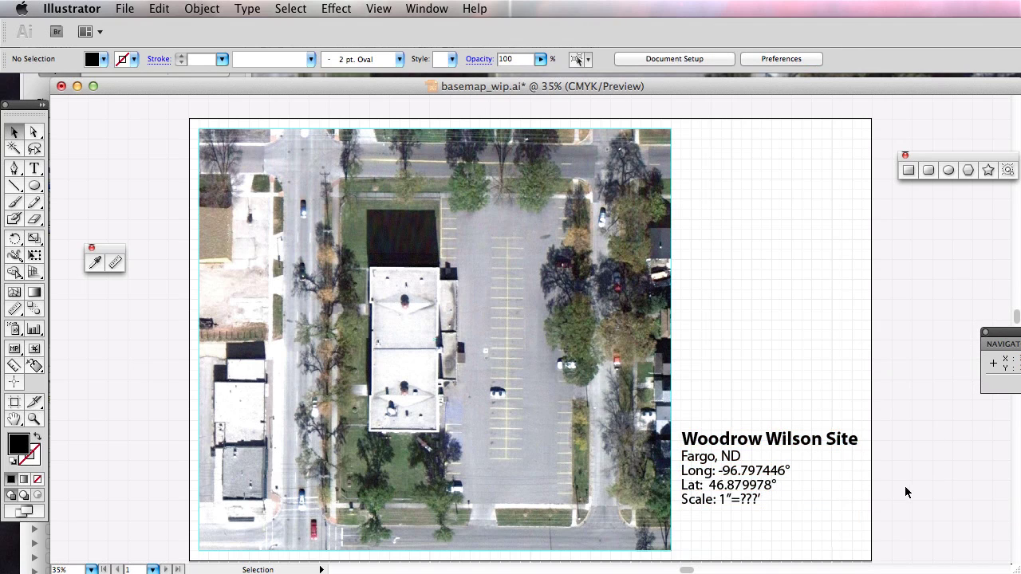
Switch to Google Earth, cancel the new placemark and return to Illustrator.
key(super+Tab)
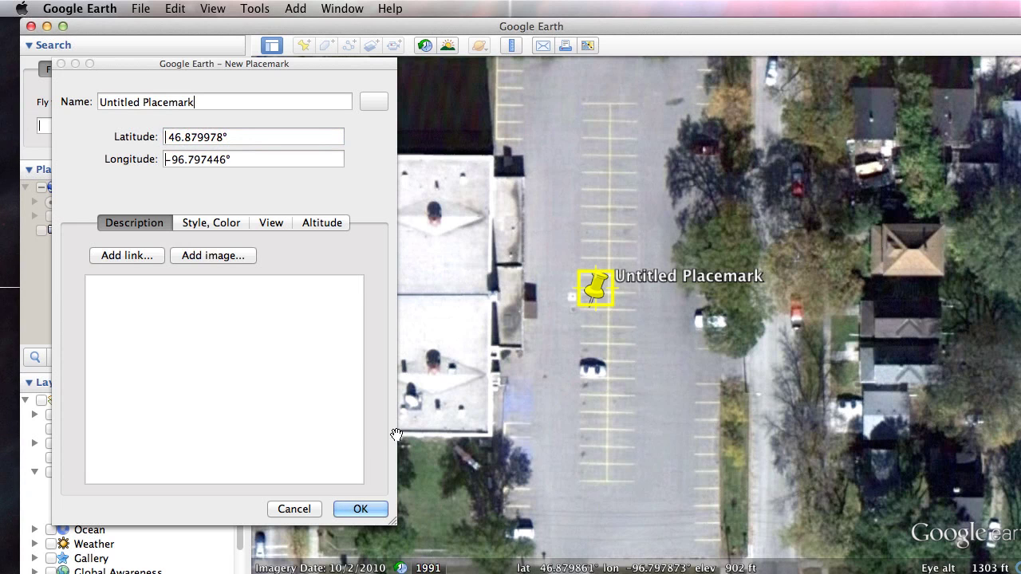
click(295, 509)
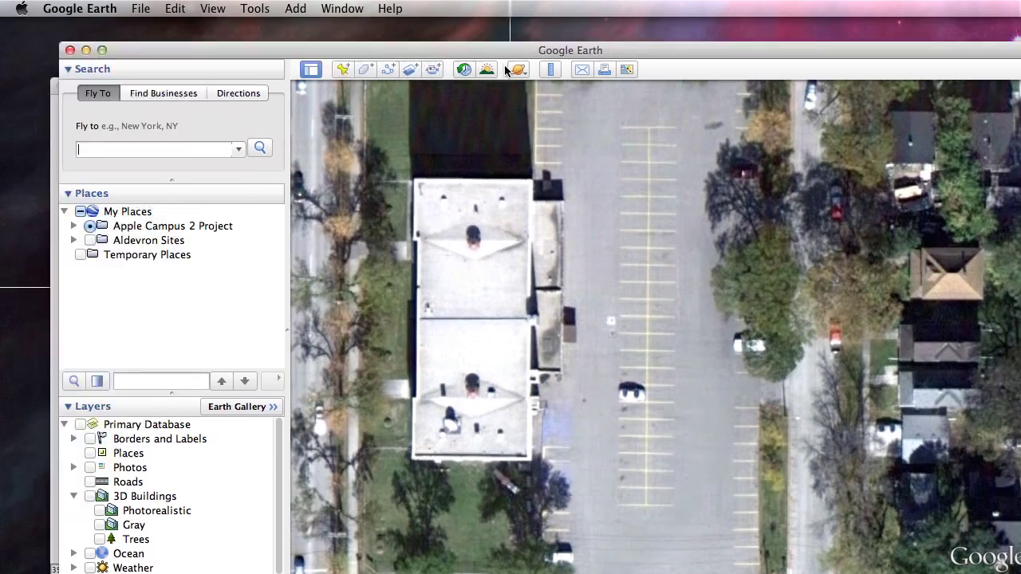
key(super+Tab)
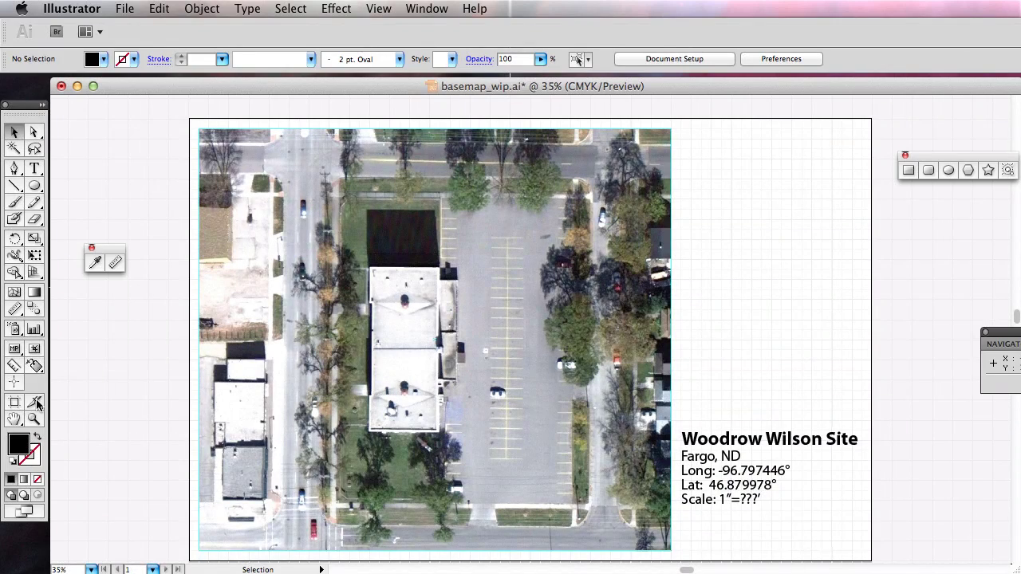
Replace the question marks in the title block's scale line with 20, making it 1"=20'.
click(34, 418)
drag(918, 533, 634, 432)
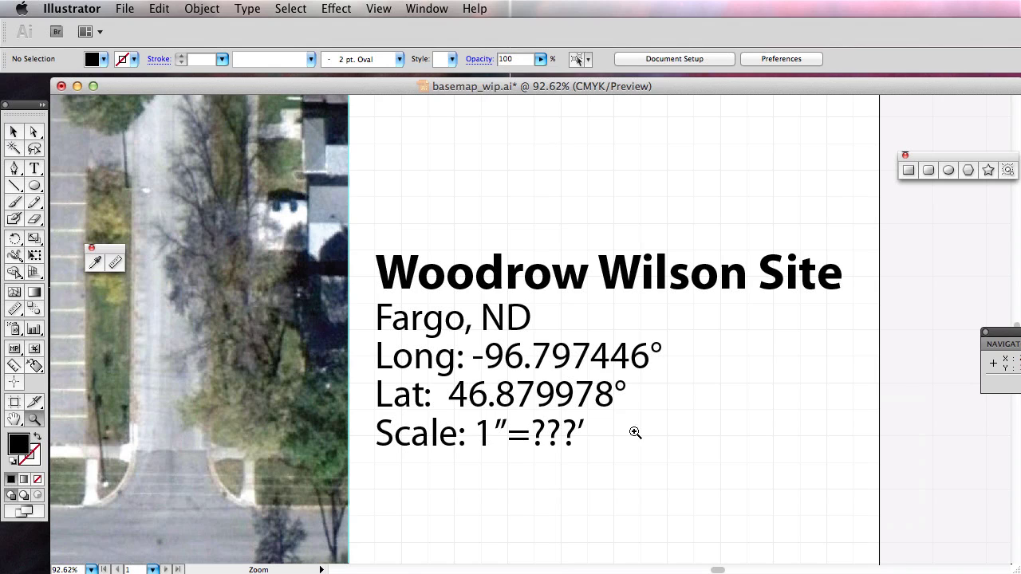
click(35, 168)
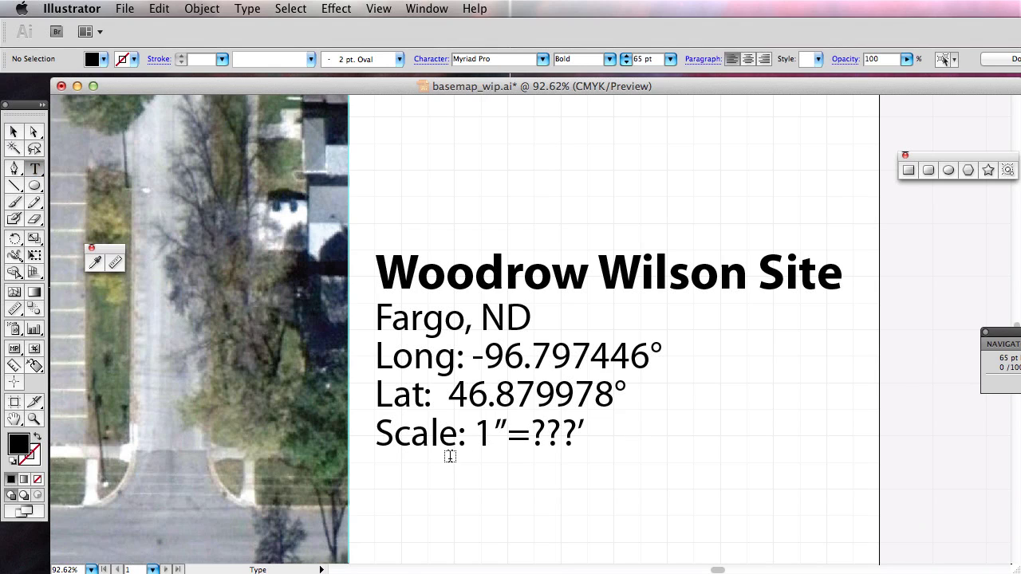
drag(531, 432, 581, 431)
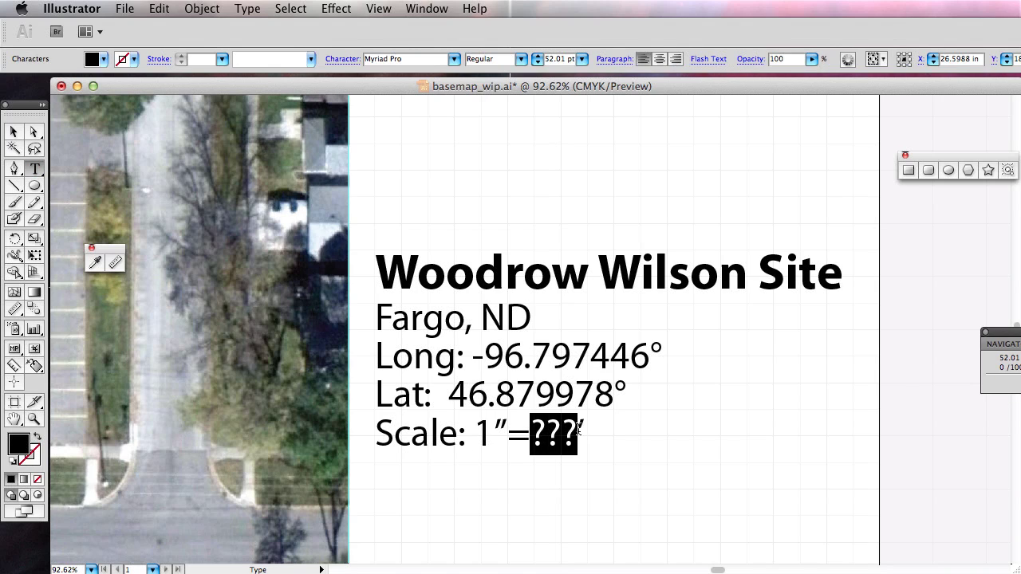
text(20)
key(Escape)
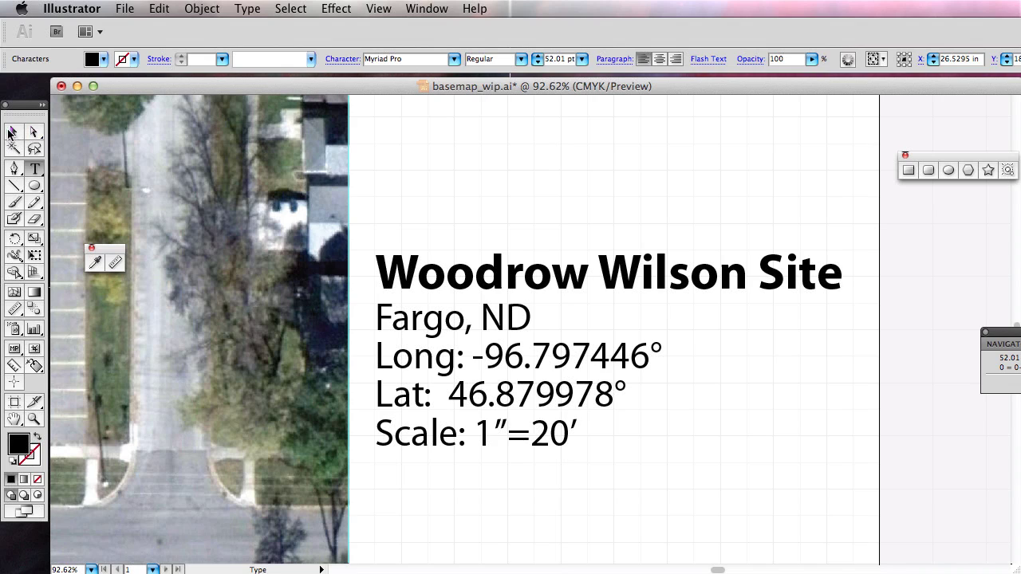
click(666, 448)
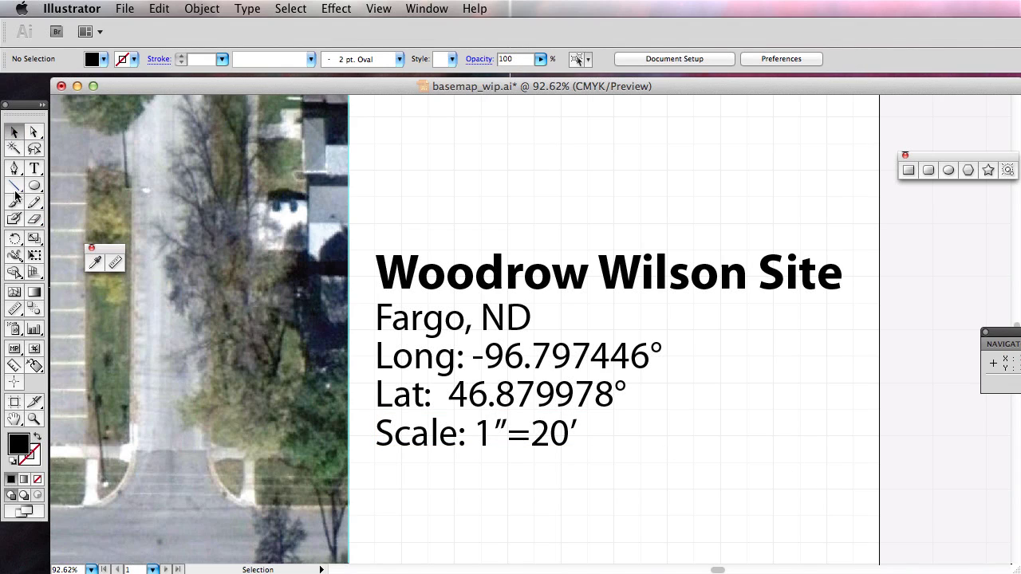
Draw a black rectangle below the scale line and set its size to 1 in wide by 0.2 in high.
drag(37, 188, 113, 189)
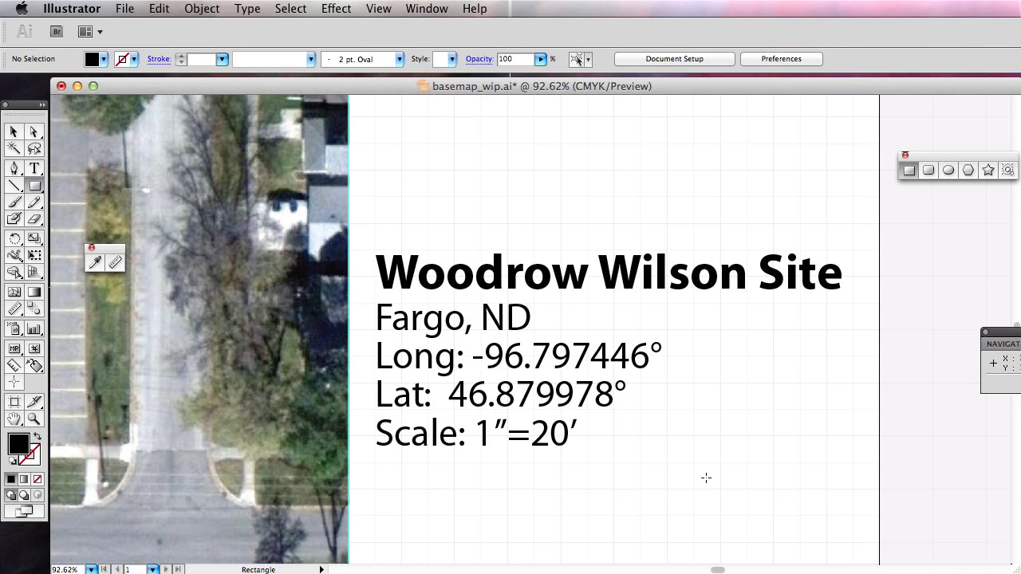
drag(603, 441, 695, 491)
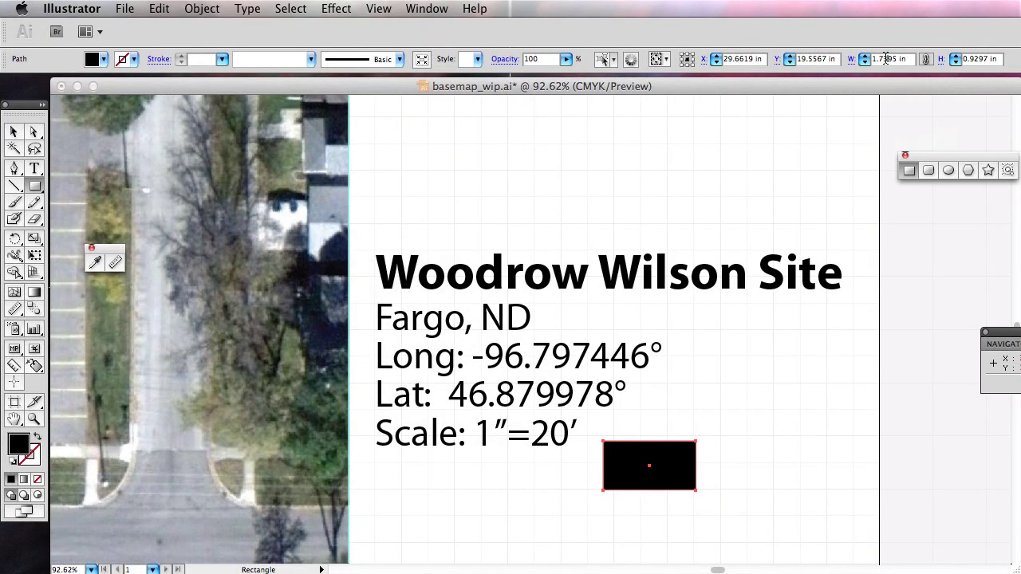
double_click(901, 59)
text(1)
key(Tab)
text(1)
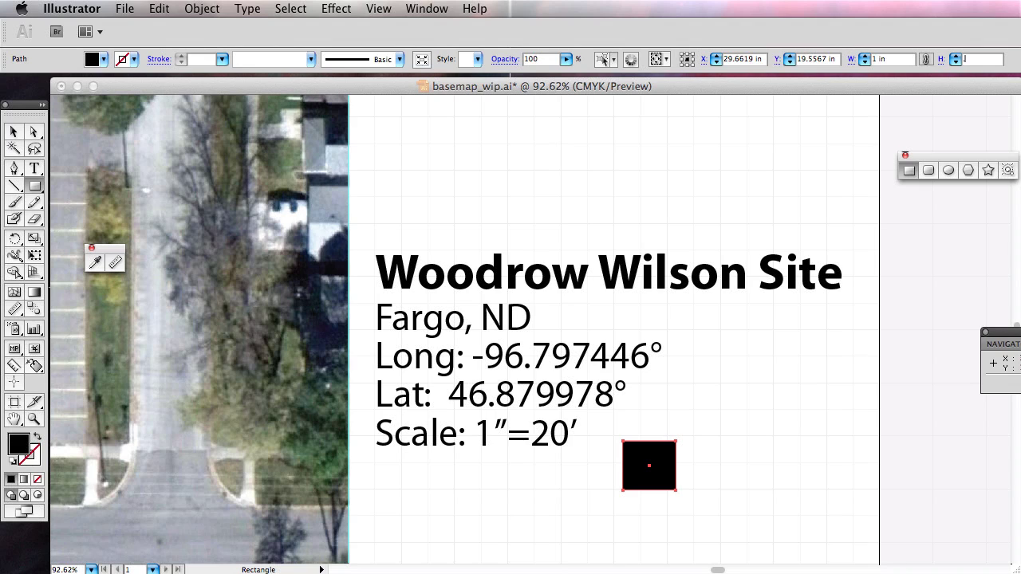
key(Return)
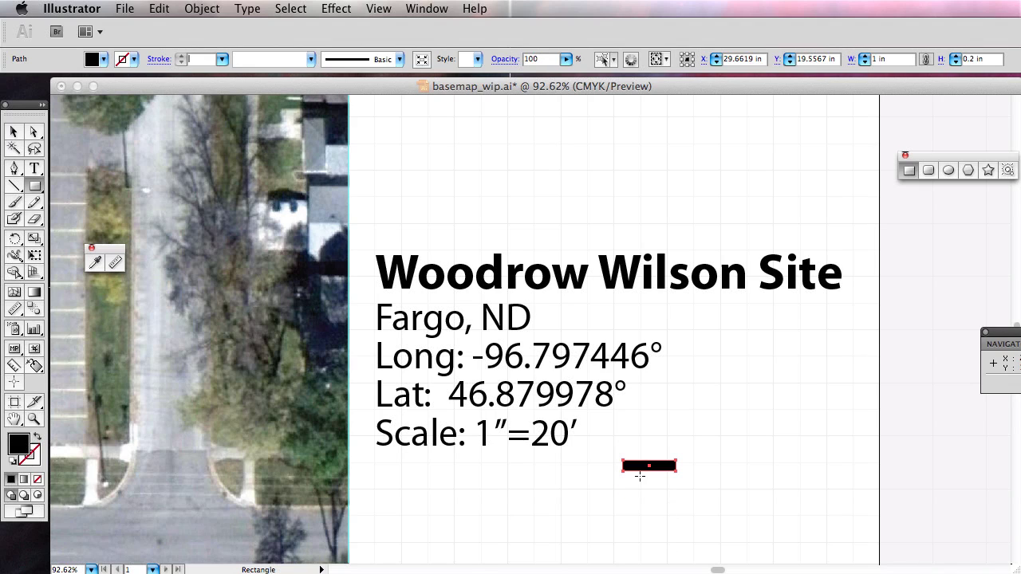
click(13, 132)
click(677, 383)
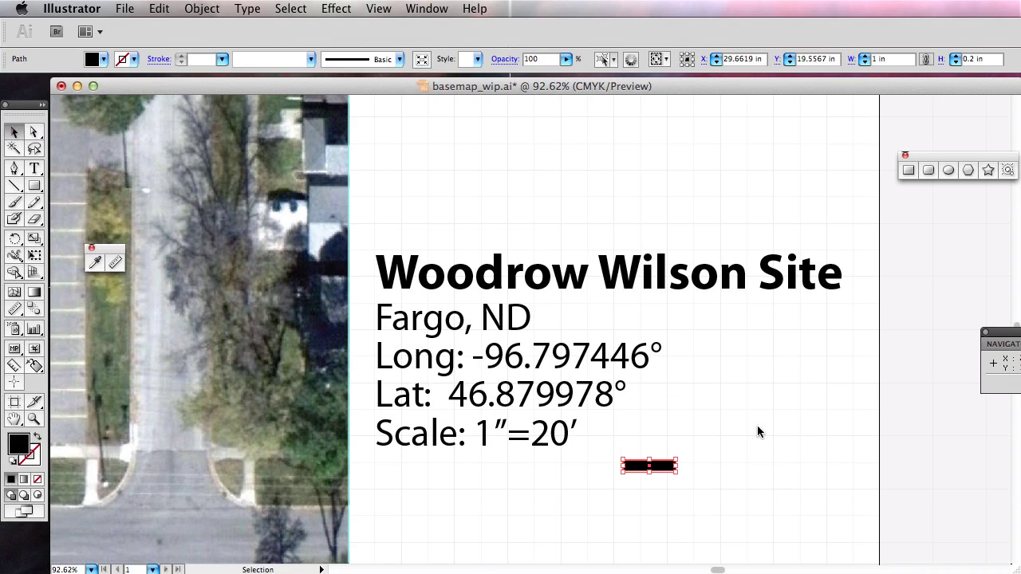
Turn on Smart Guides and deselect the scale bar rectangle.
click(672, 466)
click(378, 8)
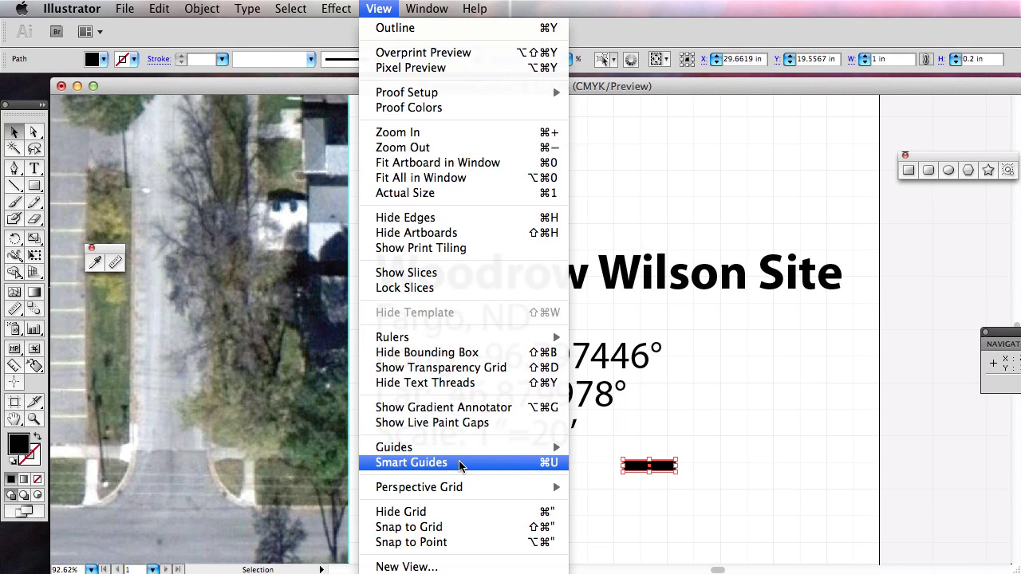
click(456, 466)
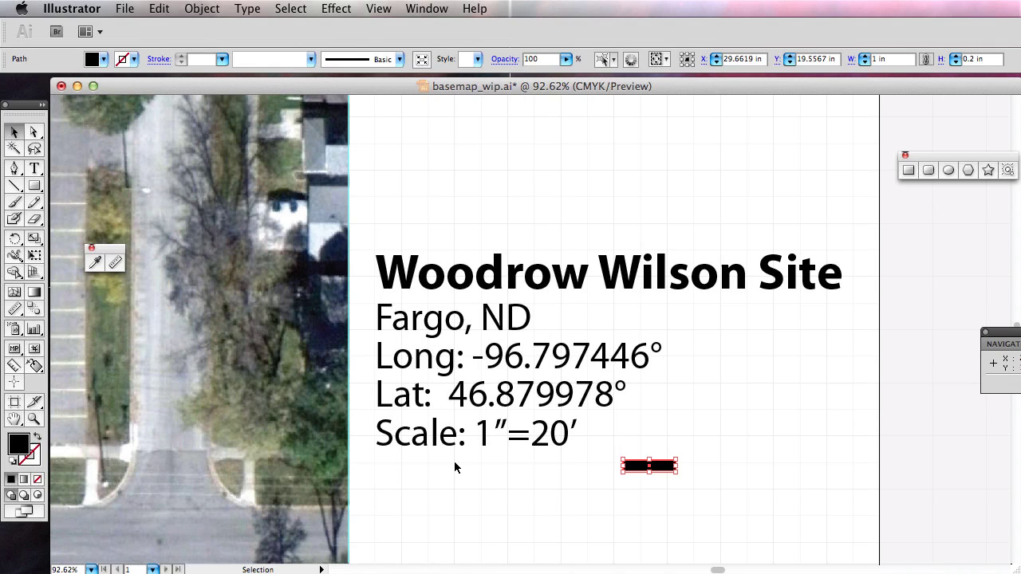
click(823, 436)
Duplicate the scale bar rectangle, snapping the copy's upper-left corner to the original's lower-right corner.
click(34, 419)
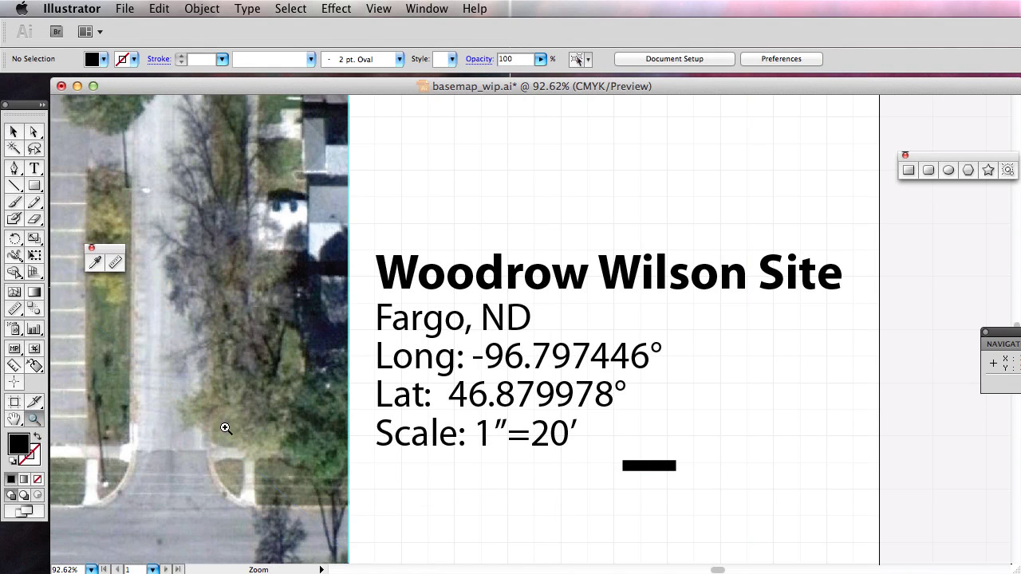
click(795, 508)
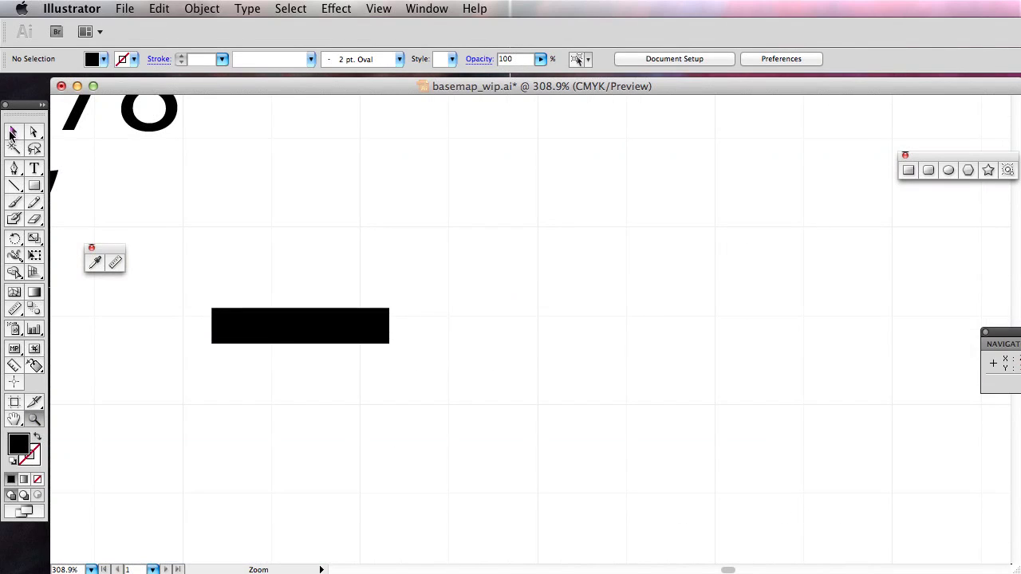
click(14, 132)
click(386, 8)
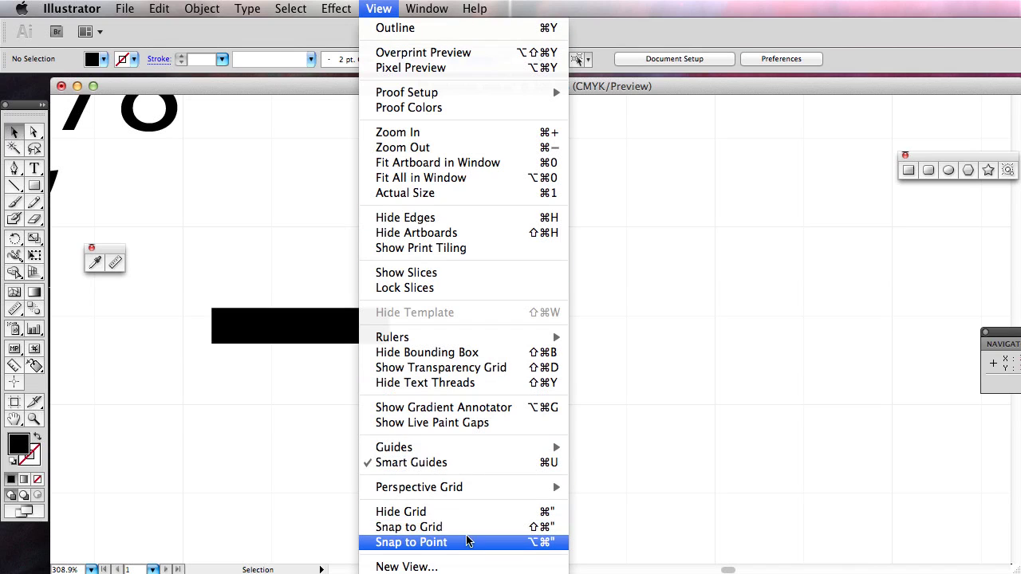
click(383, 8)
click(291, 319)
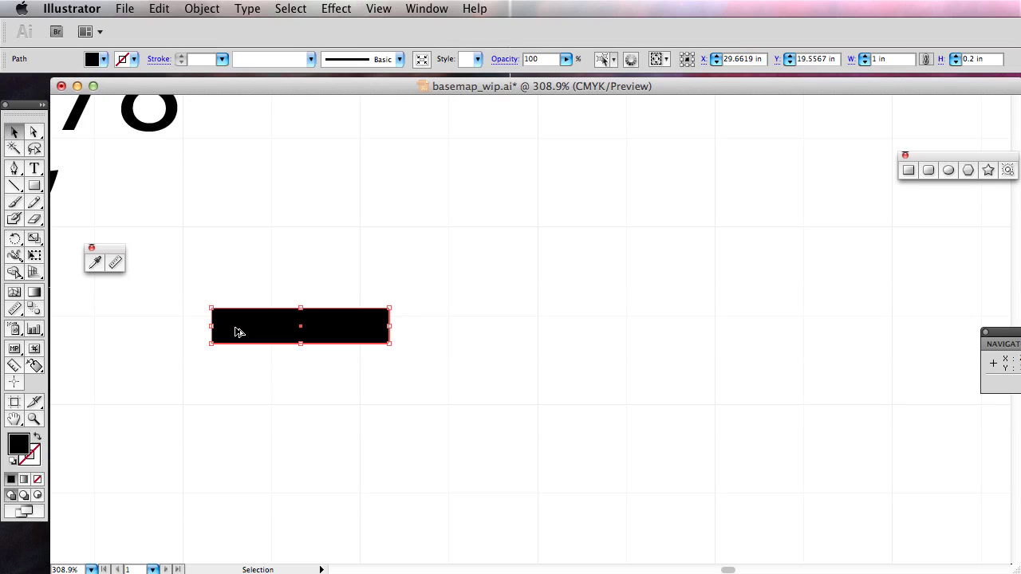
drag(234, 330, 414, 367)
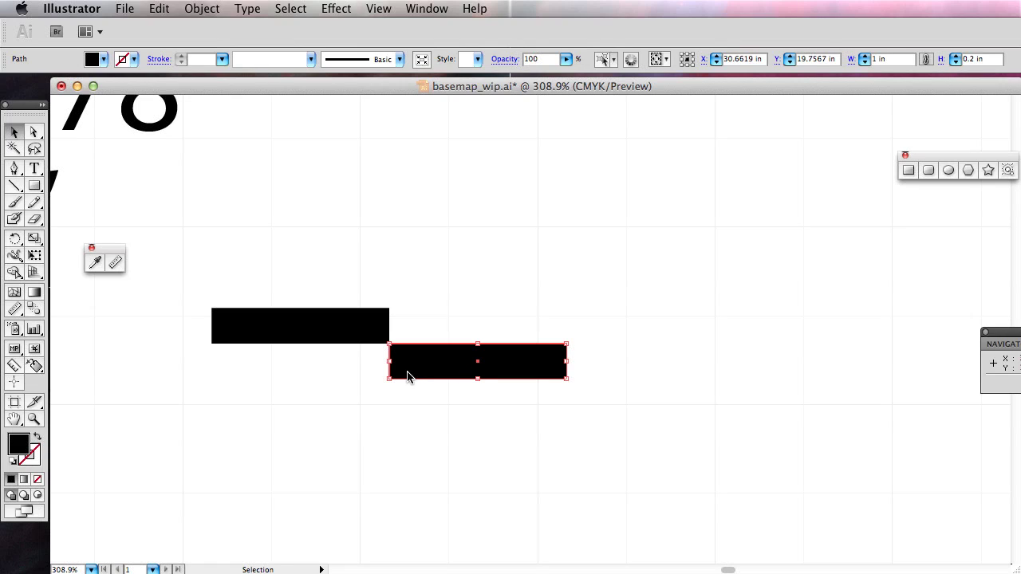
Duplicate the lower scale bar rectangle, snapping the copy's lower-left corner to the lower rectangle's upper-right corner.
drag(407, 377, 587, 342)
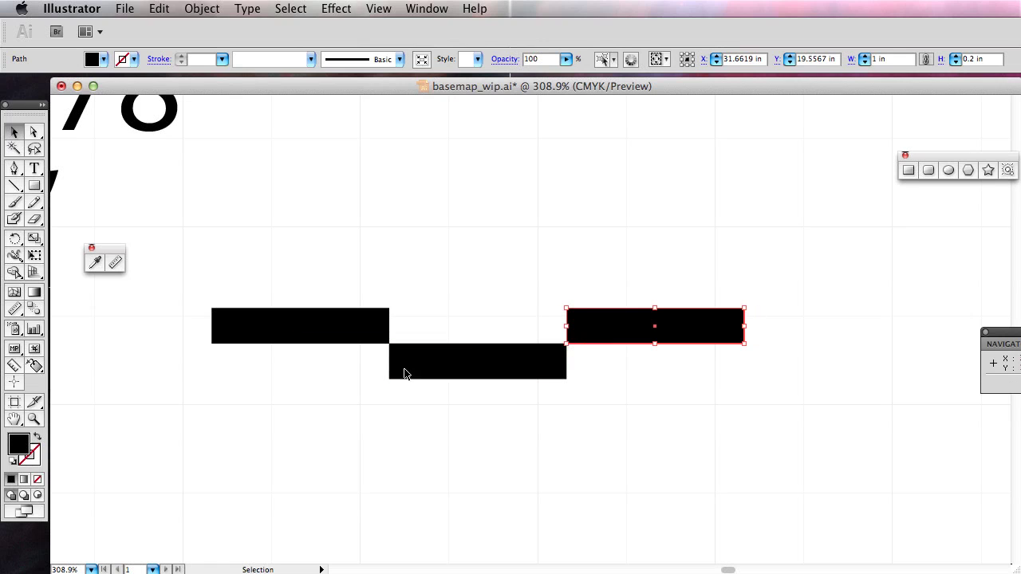
click(373, 263)
Move the three scale bar rectangles together directly beneath the Scale: 1"=20' line, aligned with the text's left edge.
click(33, 418)
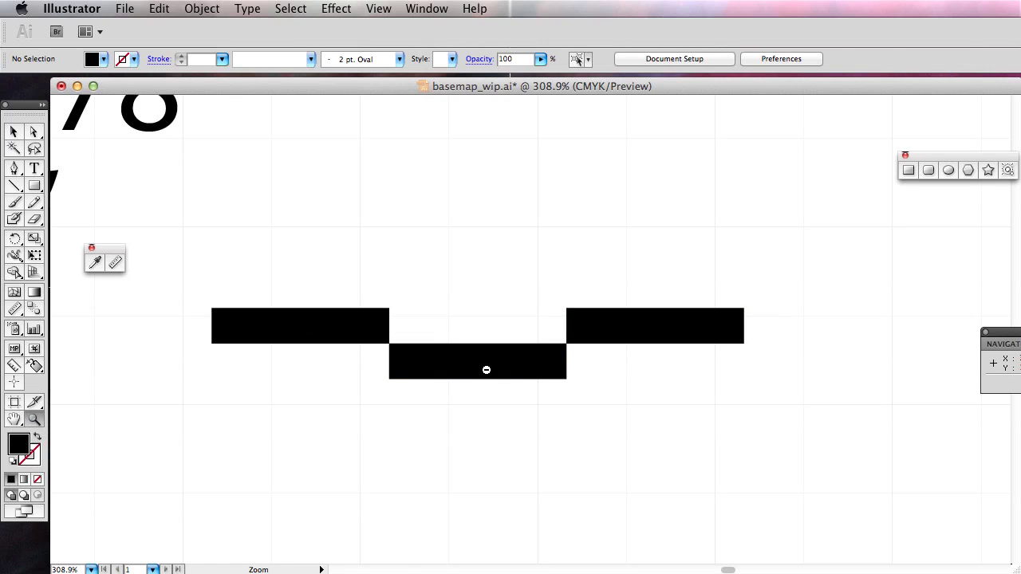
alt+click(486, 369)
alt+click(540, 369)
drag(560, 268, 573, 349)
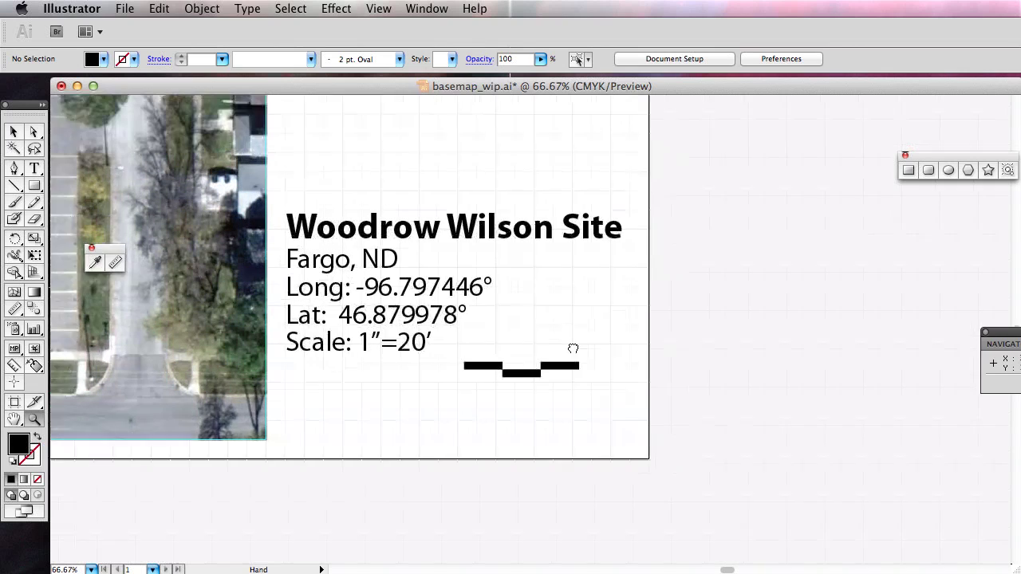
click(13, 131)
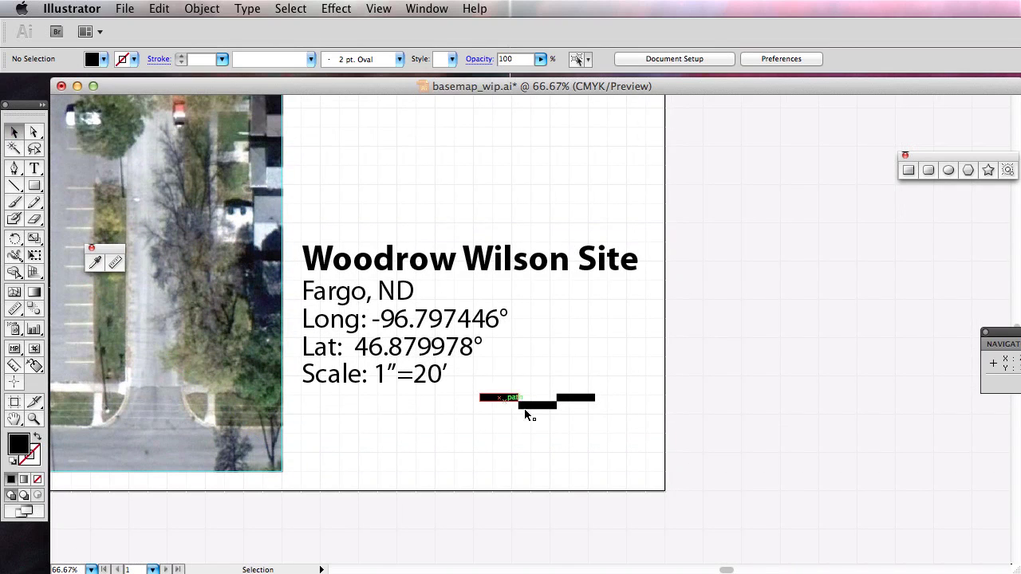
drag(611, 421, 471, 373)
click(561, 449)
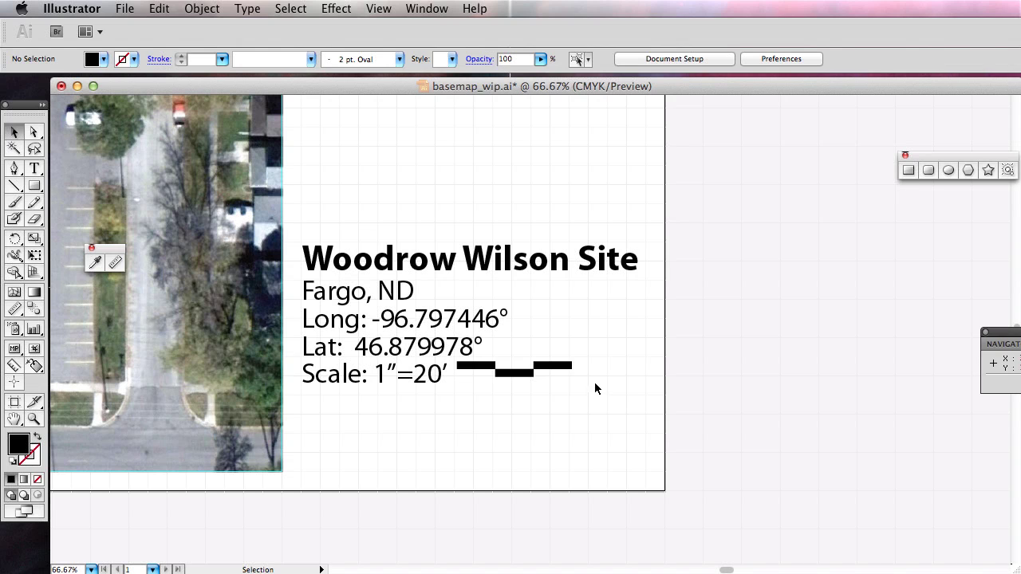
drag(595, 388, 323, 399)
drag(413, 441, 414, 441)
click(556, 511)
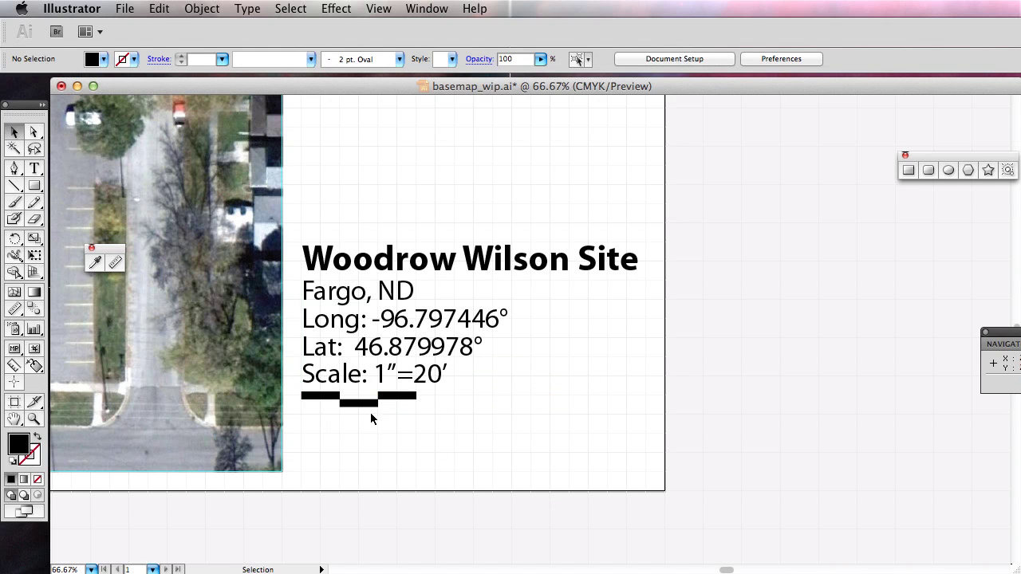
Add a fourth black rectangle to the scale bar's right end by copying an existing segment into the lower row.
scroll(370, 413, up, 4)
drag(277, 404, 615, 405)
click(593, 417)
scroll(588, 409, down, 4)
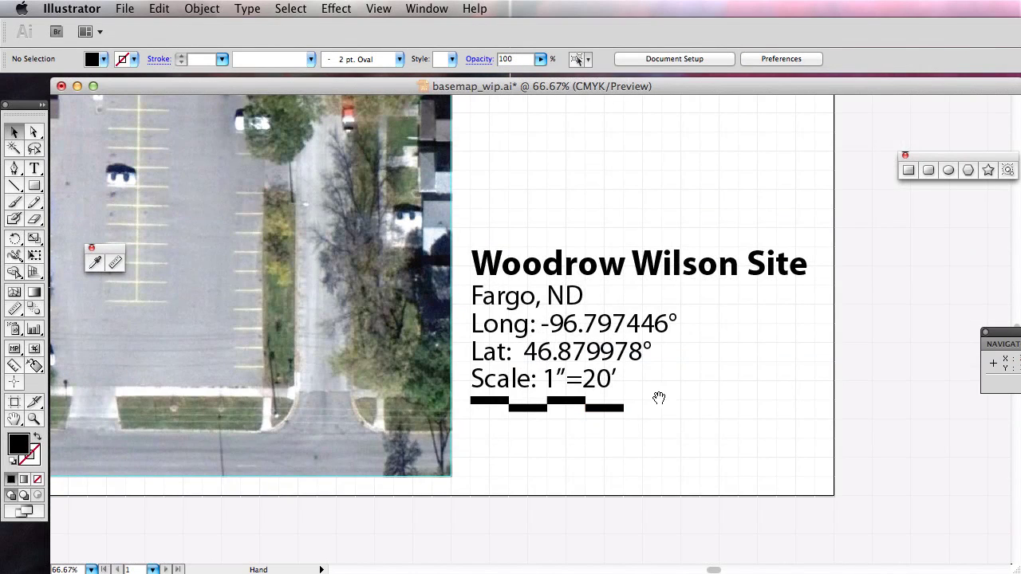
Review the whole base map sheet and its title block, and compare them with myBaseplan_sample.pdf in Preview.
scroll(658, 398, up, 3)
scroll(461, 305, down, 2)
scroll(604, 303, up, 2)
scroll(642, 336, down, 1)
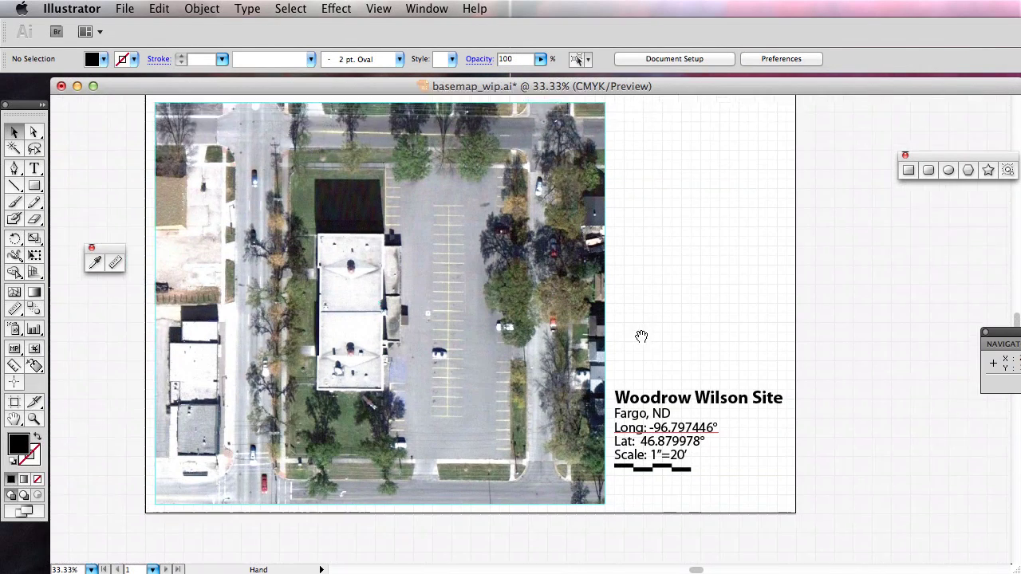
drag(641, 337, 667, 358)
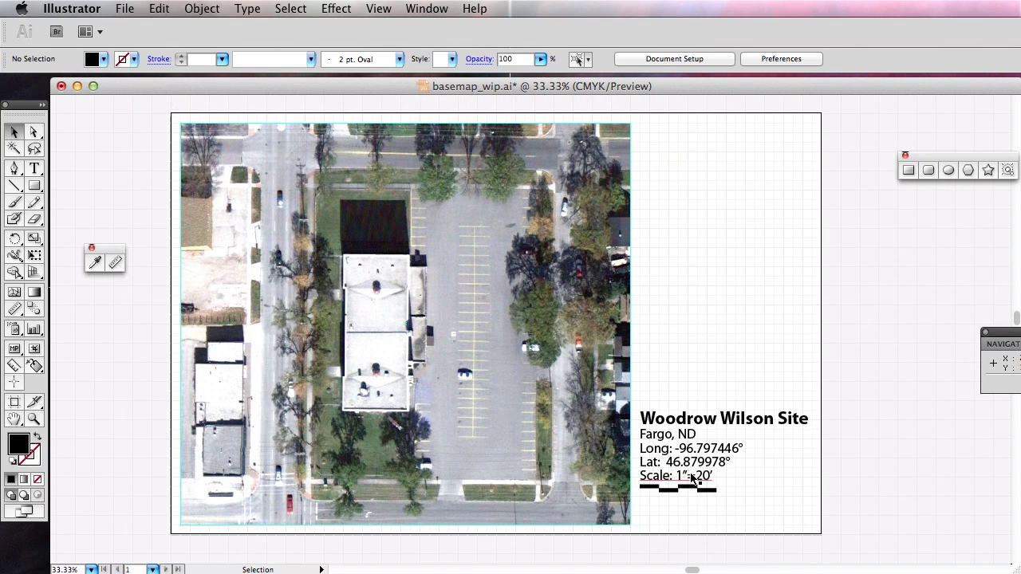
scroll(744, 489, up, 2)
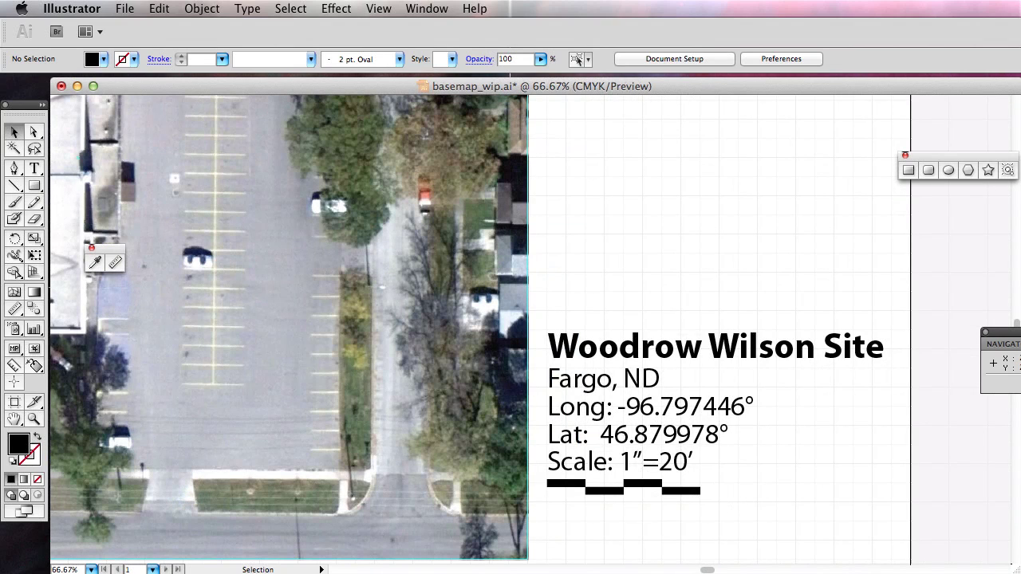
key(super+Tab)
key(super+Tab)
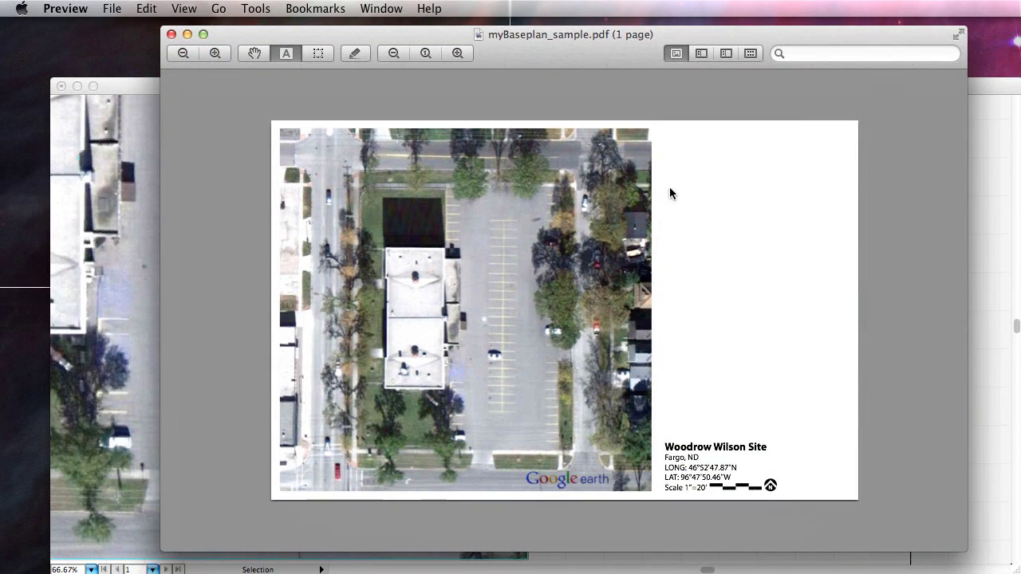
key(super+w)
click(821, 90)
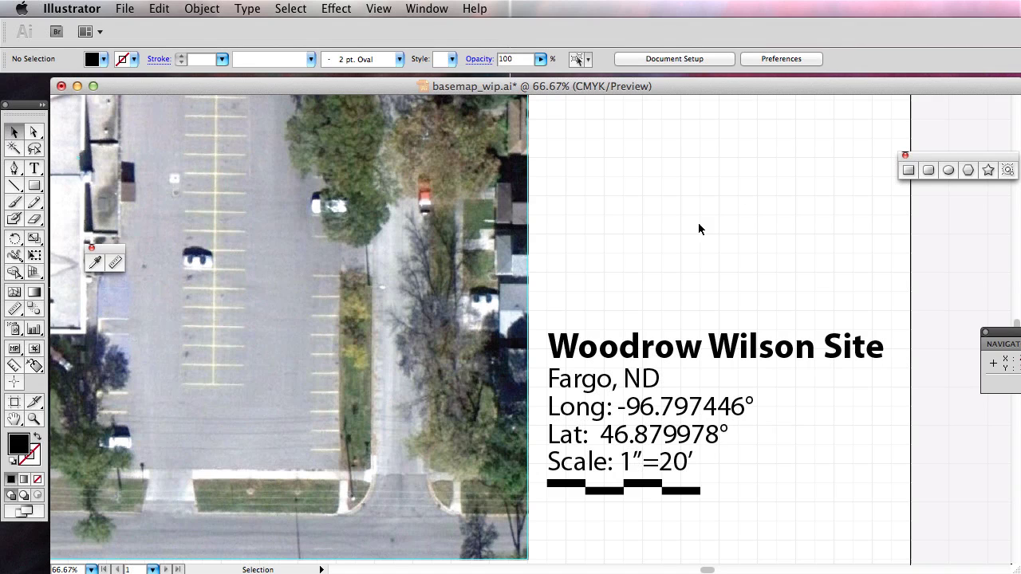
Show the Pathfinder tools and place them over the blank area above the title block.
click(427, 9)
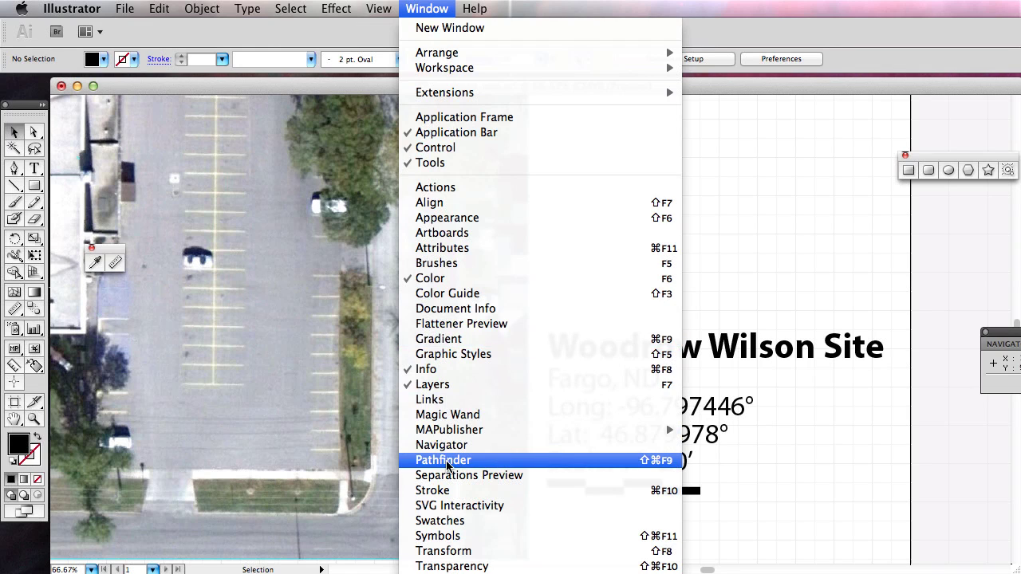
click(443, 461)
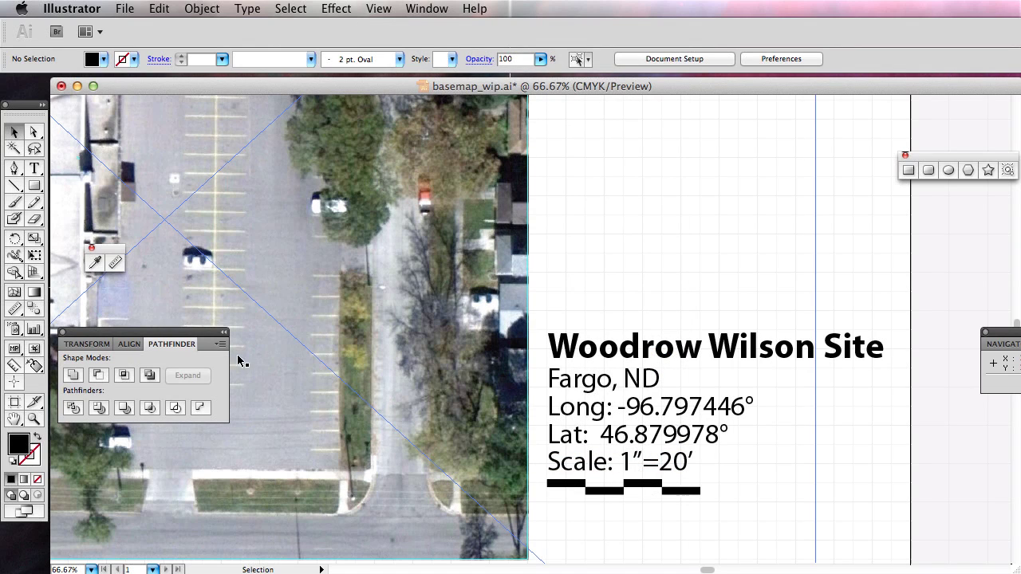
drag(171, 341, 705, 175)
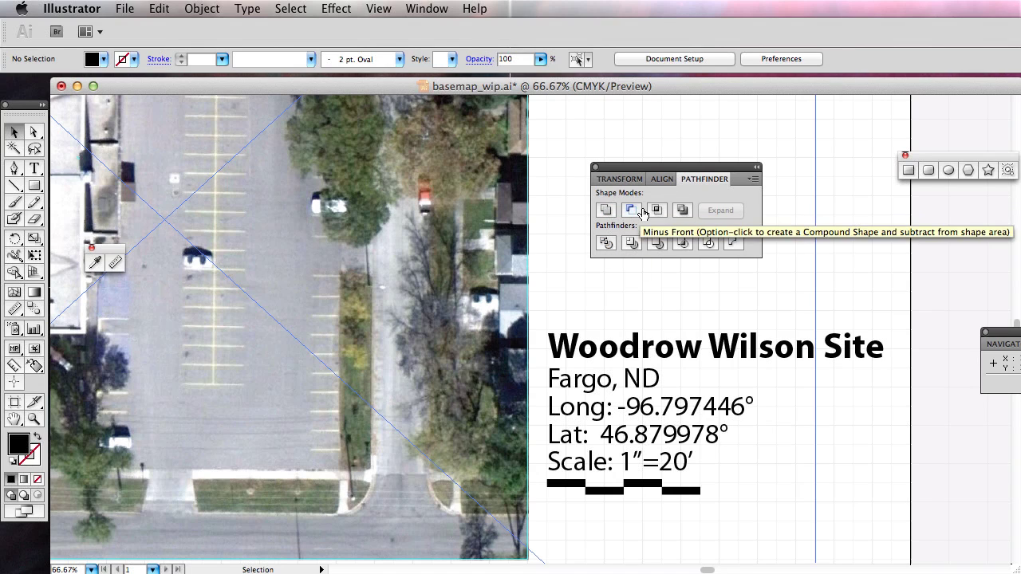
drag(691, 165, 660, 115)
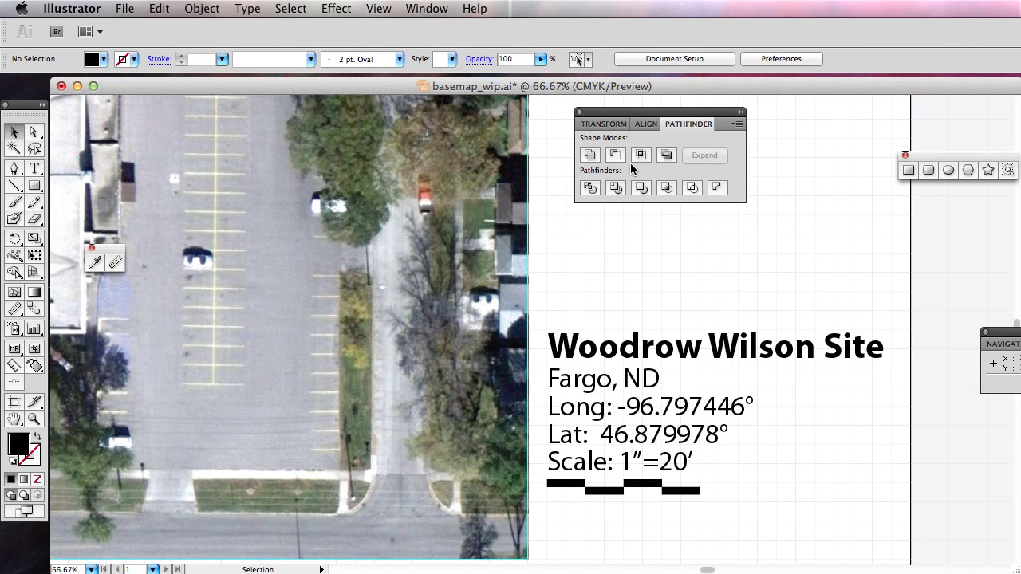
drag(664, 118, 600, 112)
Draw a black circle about 2.04 in across to the right of the scale bar.
click(36, 188)
drag(36, 188, 104, 221)
drag(815, 454, 893, 518)
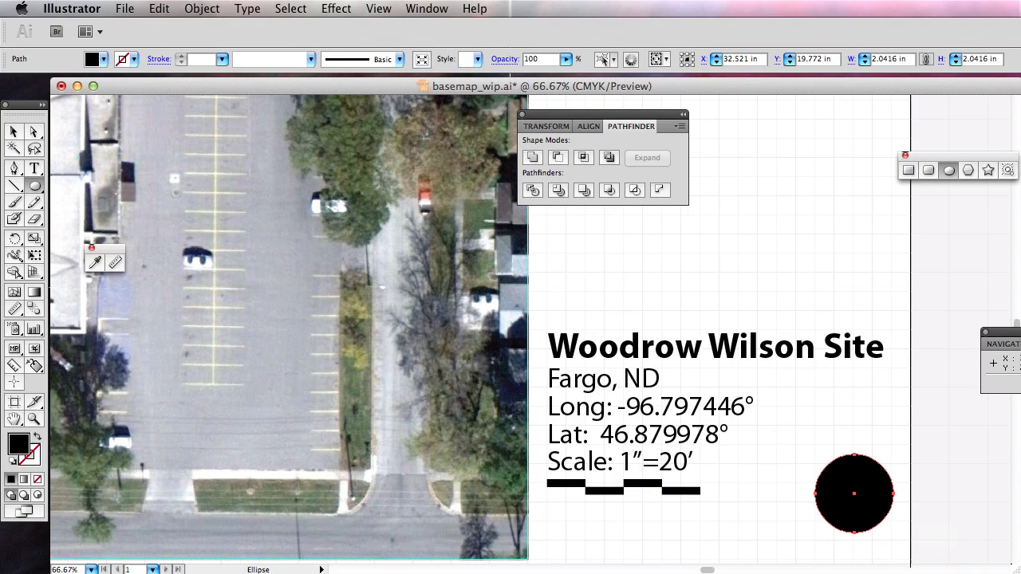
drag(776, 225, 894, 272)
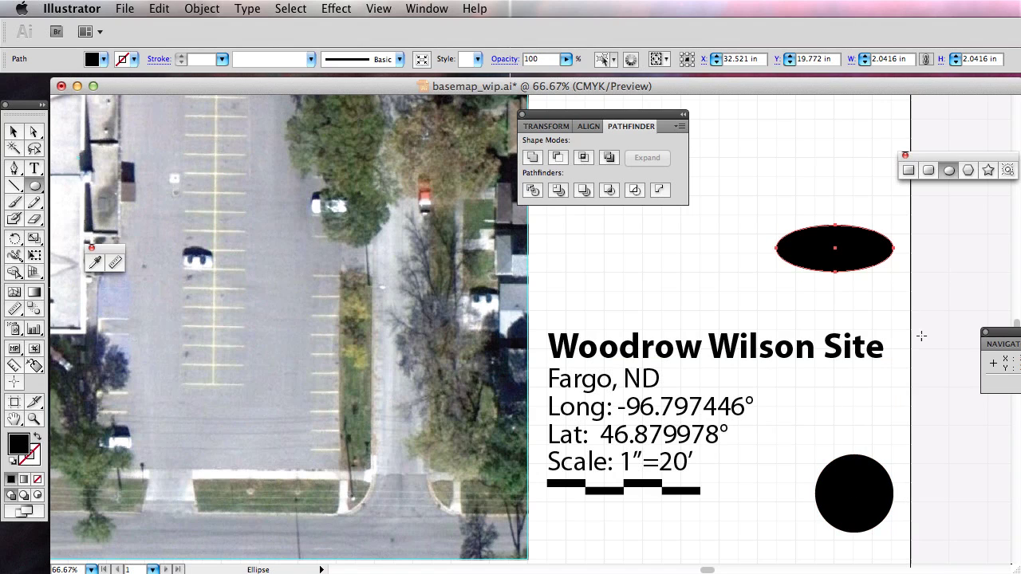
click(16, 135)
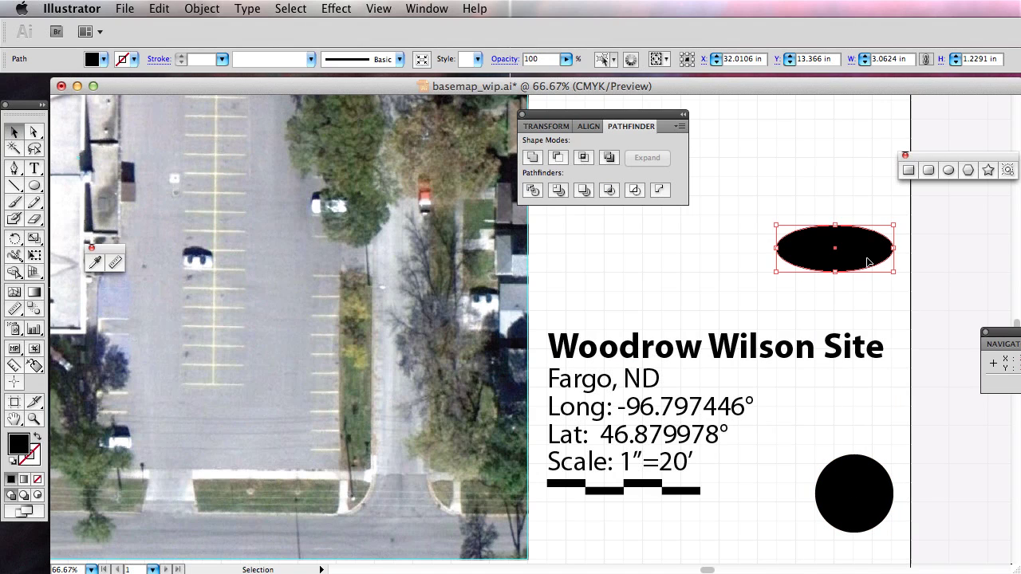
key(Delete)
Draw a black square about 2.35 in wide in the blank area above the site title.
click(28, 189)
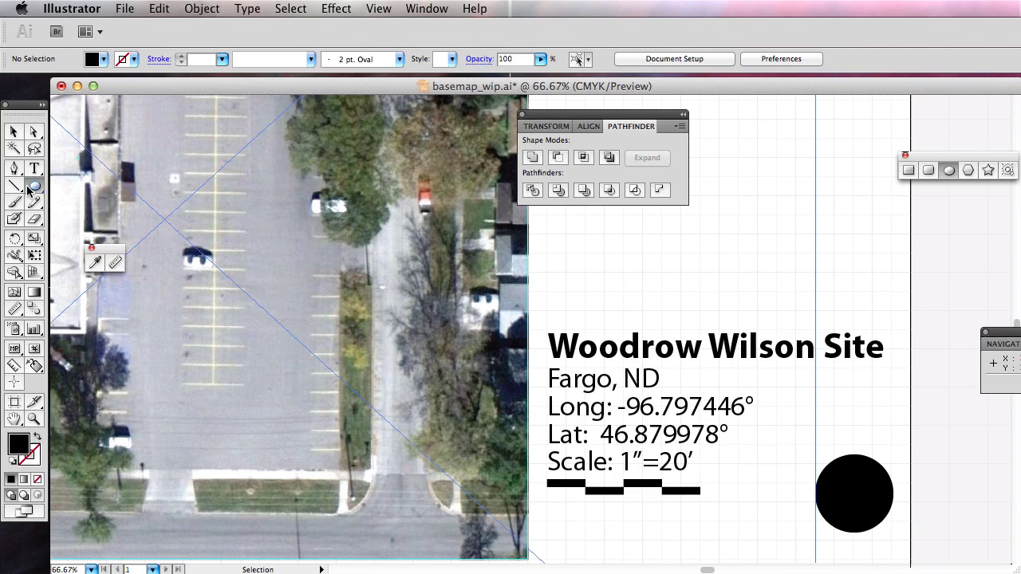
drag(28, 189, 71, 186)
drag(775, 185, 866, 273)
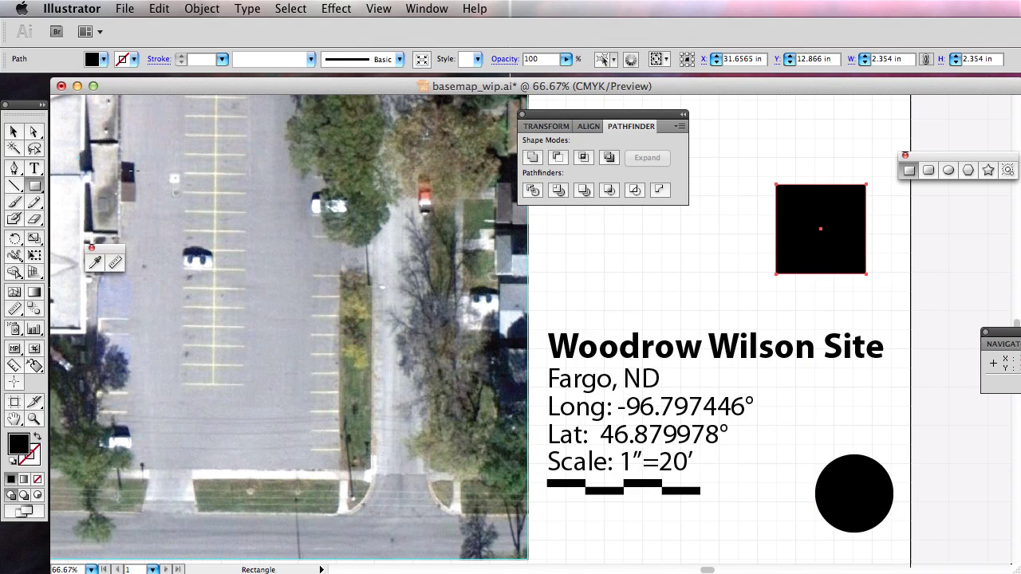
Rotate the black square 45 degrees into a diamond.
click(14, 133)
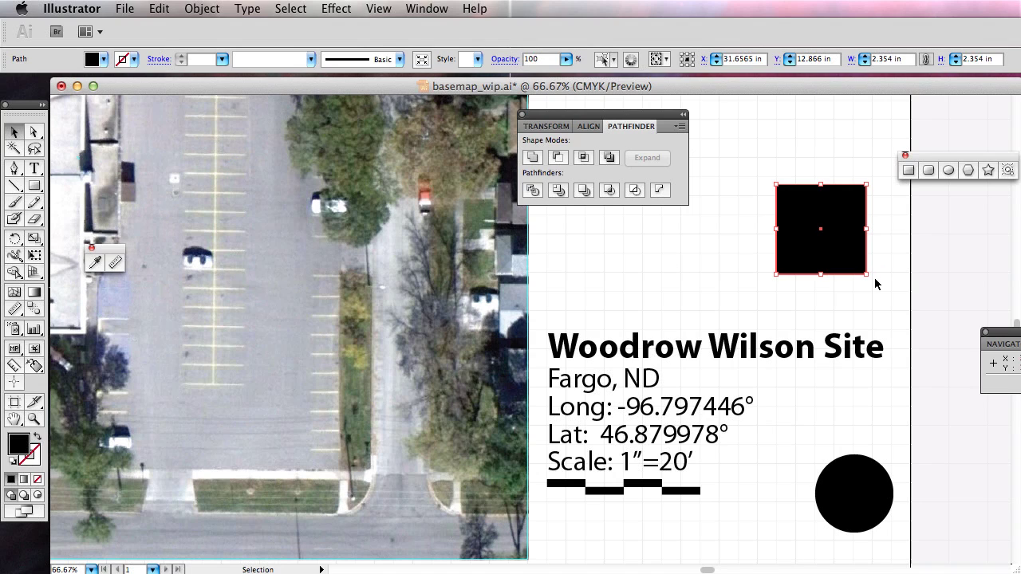
drag(870, 275, 823, 296)
drag(828, 301, 850, 313)
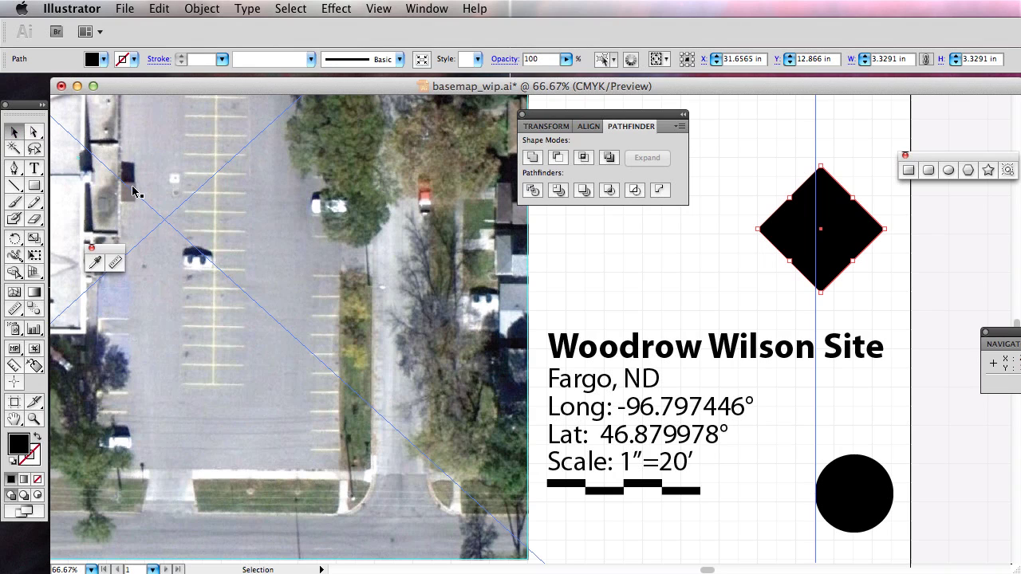
Duplicate the diamond straight down a short distance so the copy overlaps most of the original, and select both diamonds.
drag(836, 216, 837, 242)
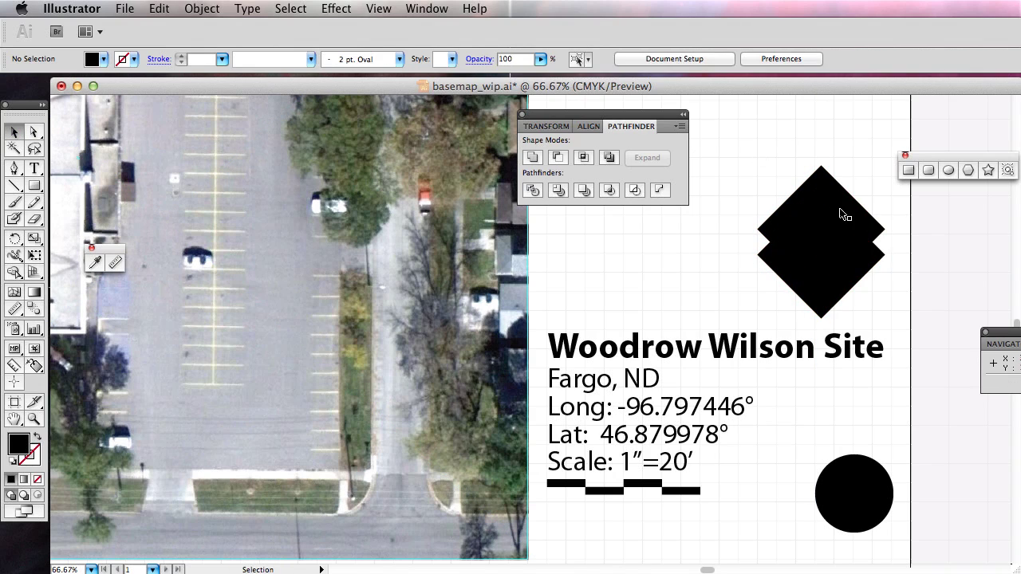
click(754, 151)
drag(729, 131, 896, 330)
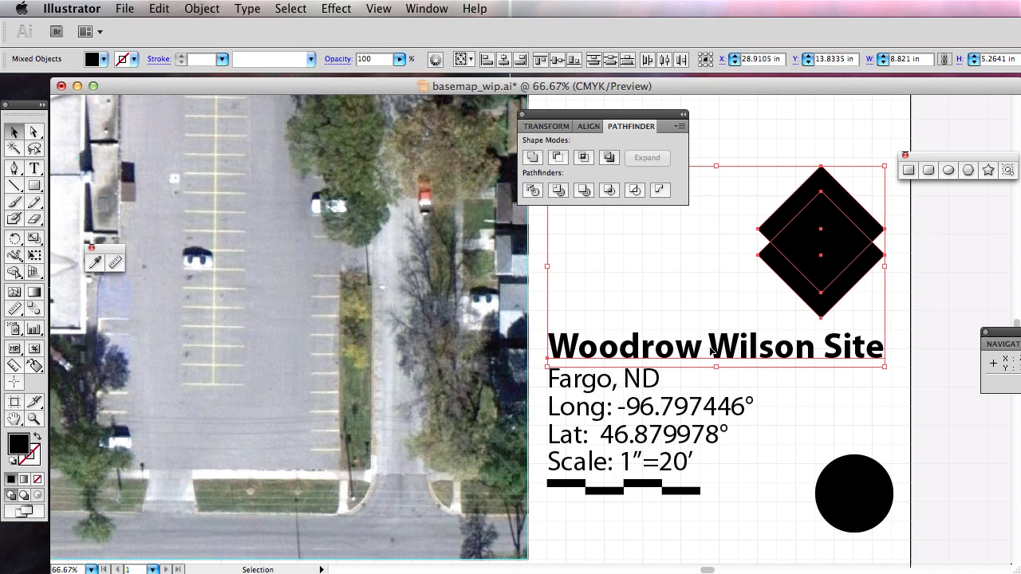
click(934, 287)
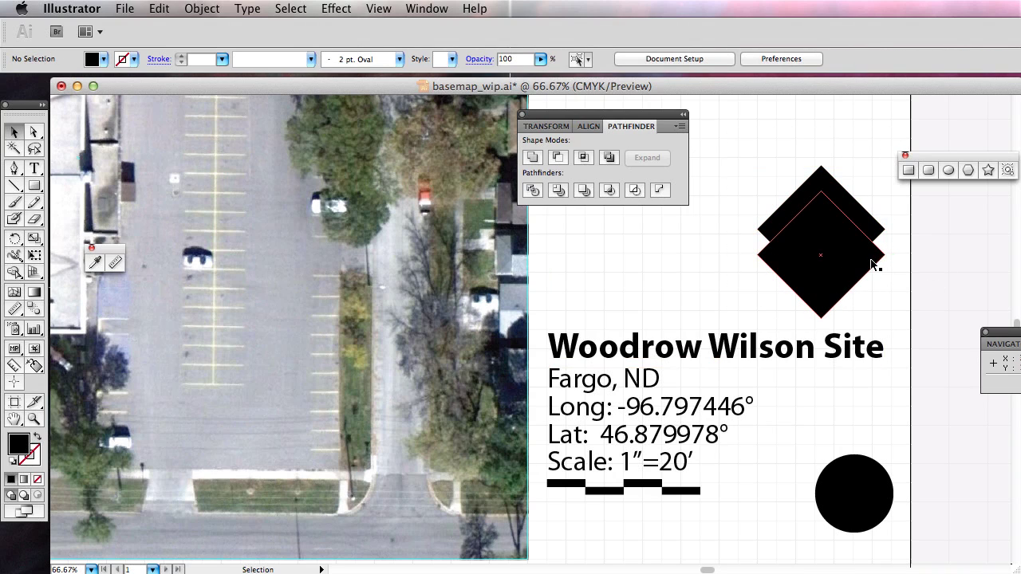
click(877, 254)
click(882, 267)
click(875, 259)
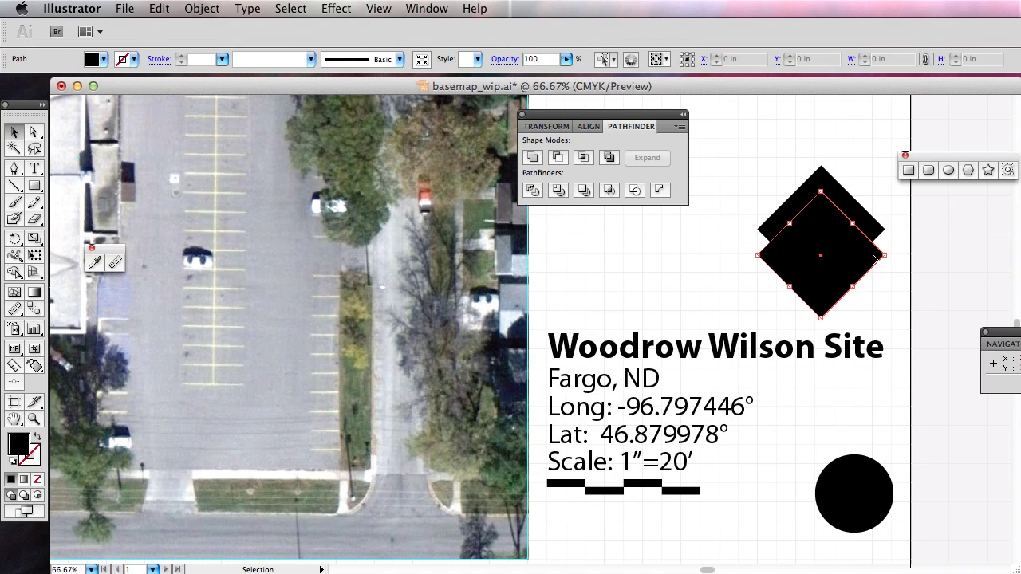
shift+click(871, 222)
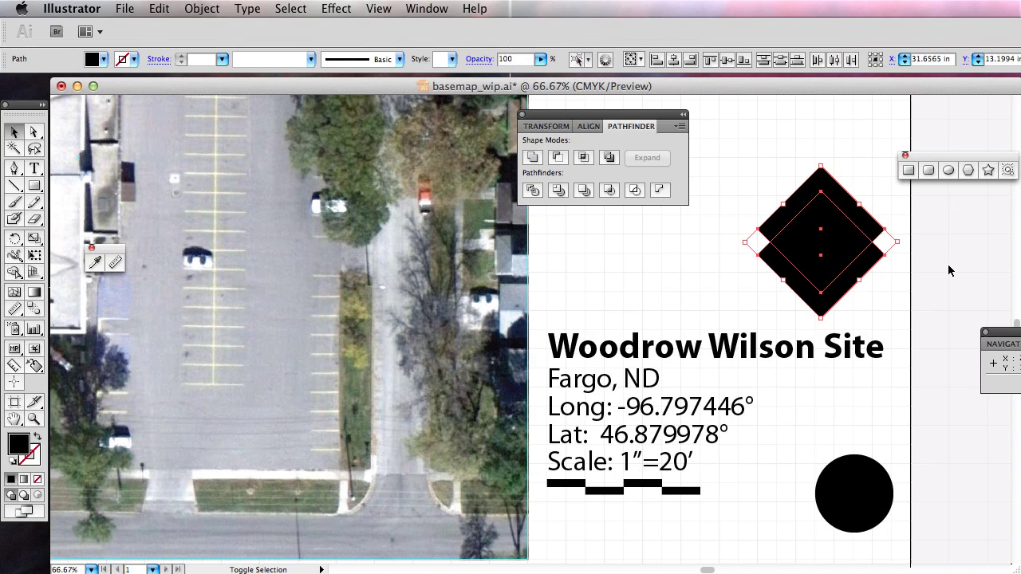
click(583, 158)
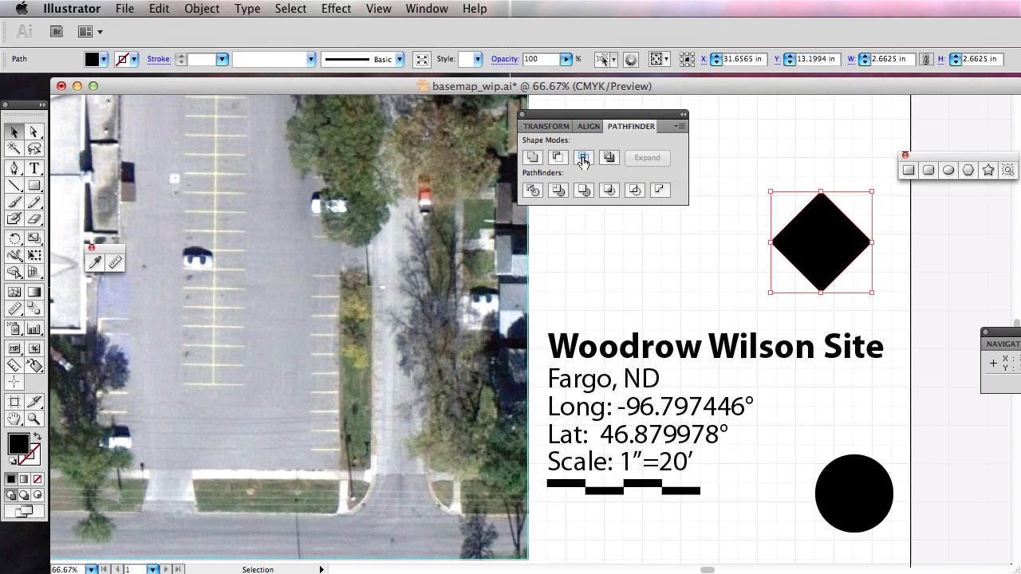
click(171, 9)
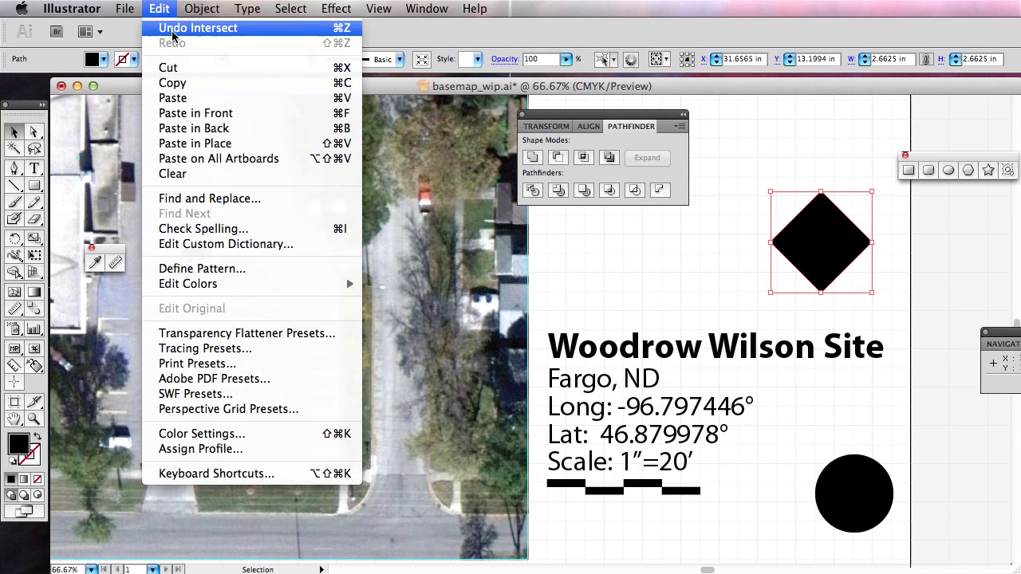
click(172, 29)
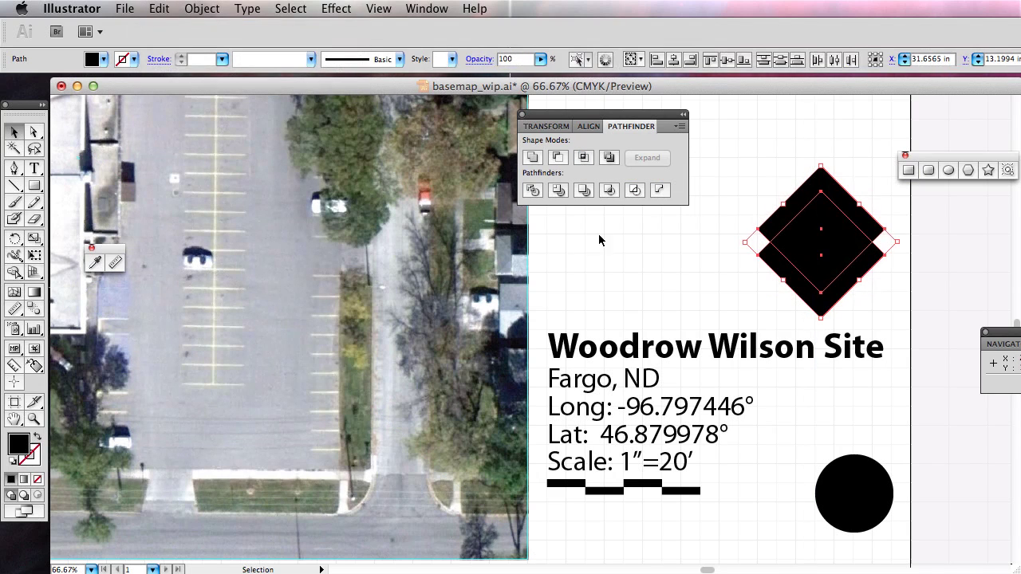
Subtract the front diamond from the one behind with Minus Front, and center the resulting chevron horizontally over the black circle.
click(557, 160)
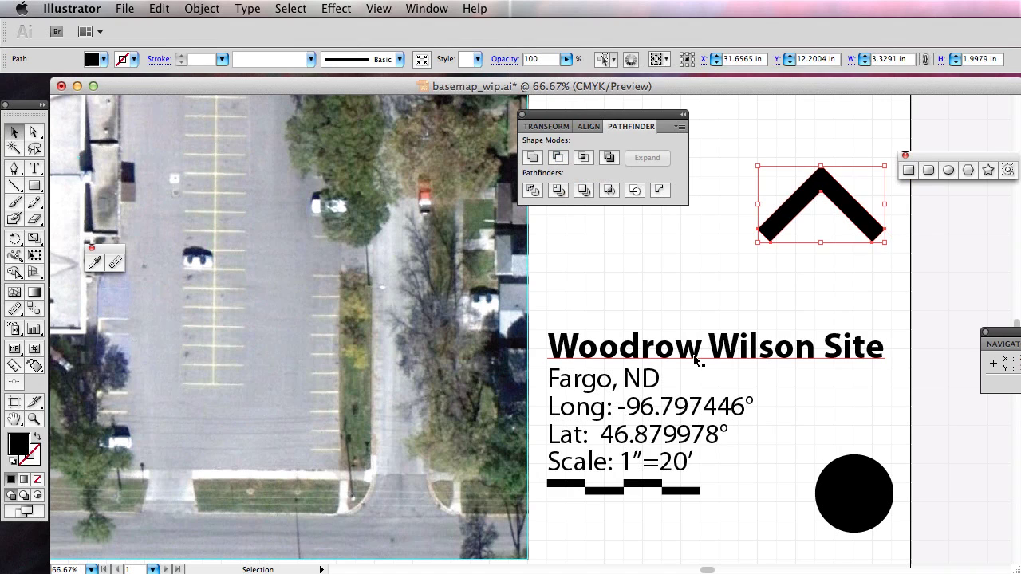
click(888, 233)
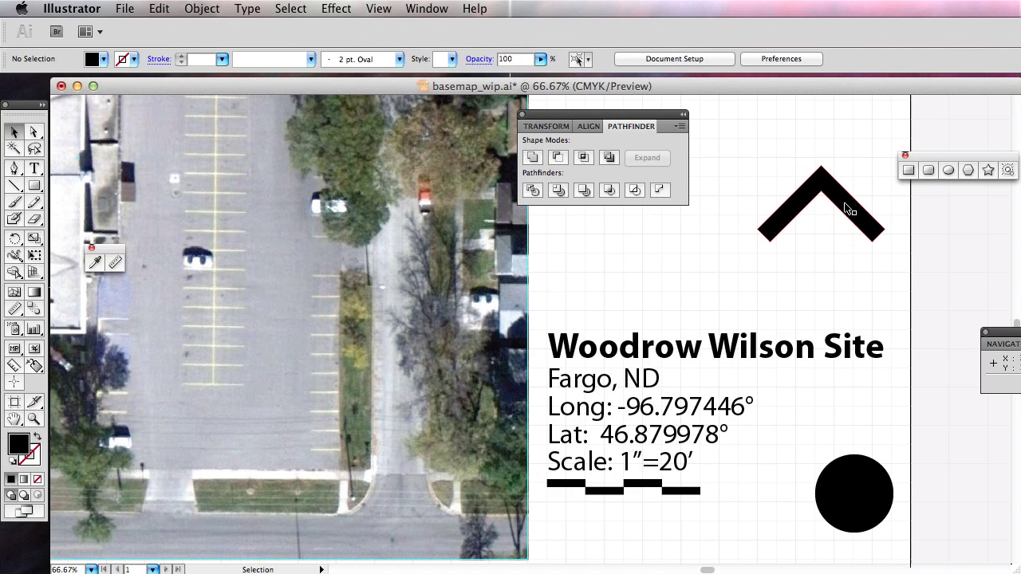
drag(849, 210, 882, 516)
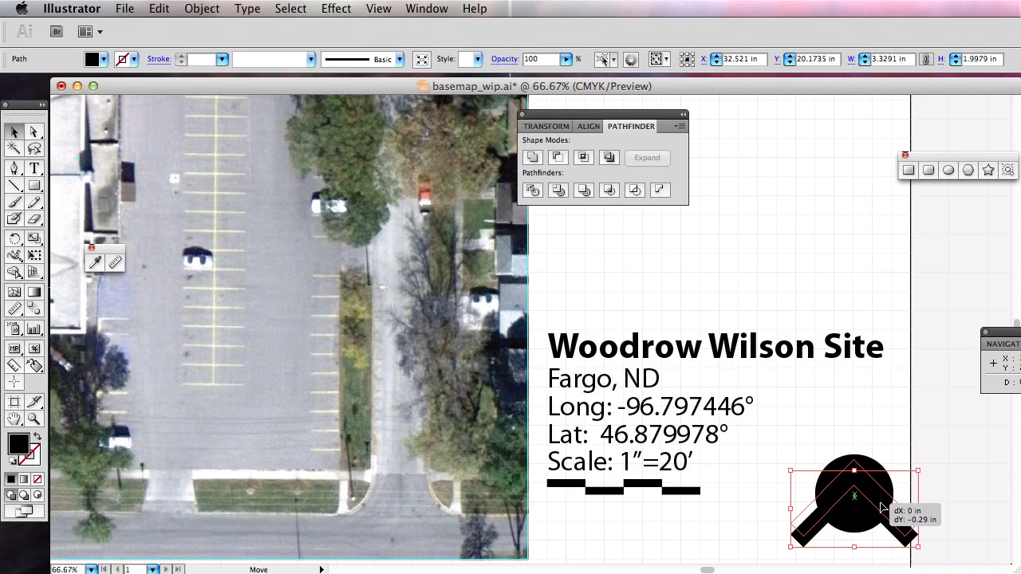
click(935, 541)
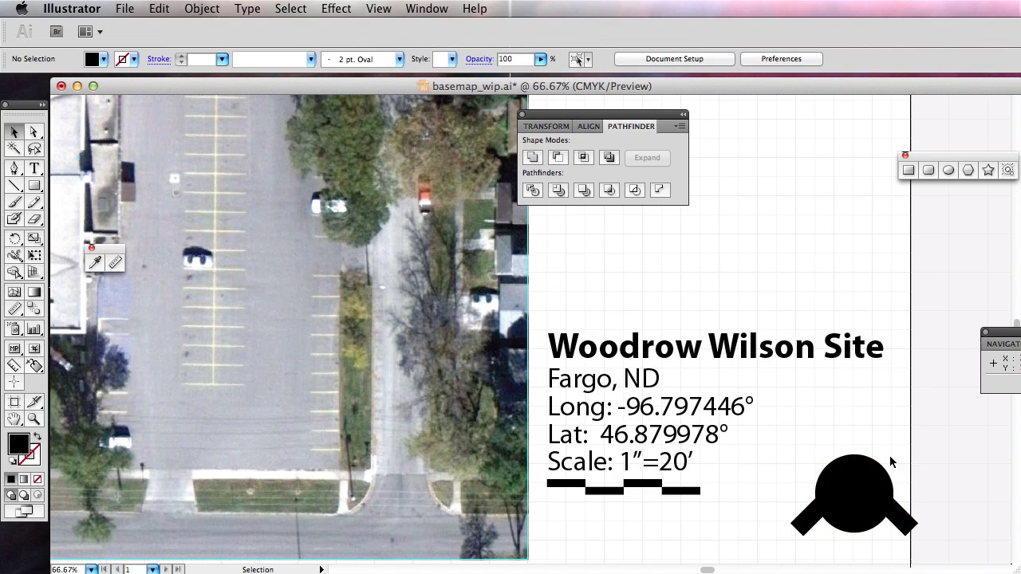
Subtract the chevron from the black circle with Minus Front, and move the resulting arrow beside the latitude and scale lines.
drag(935, 435, 774, 567)
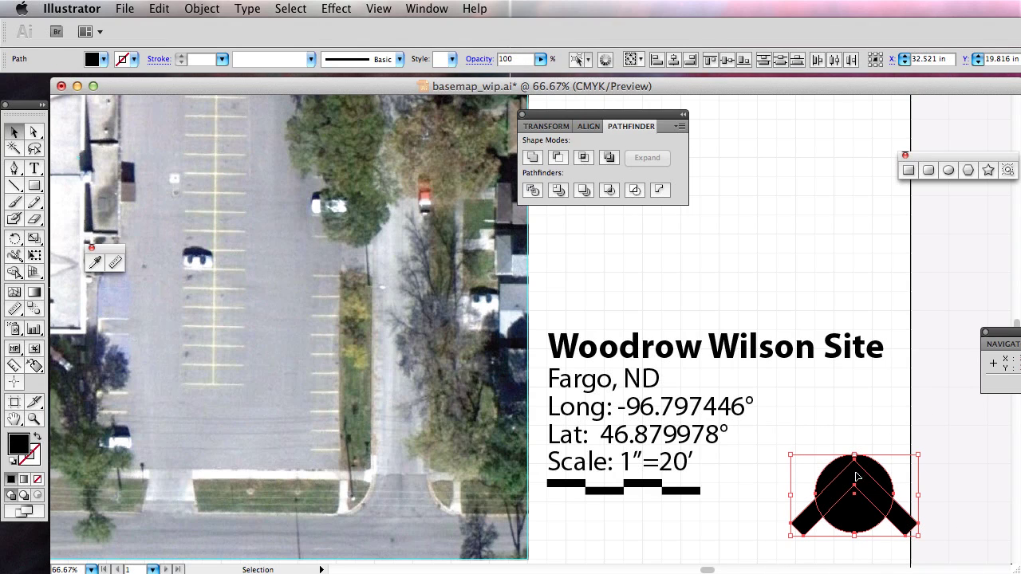
click(561, 162)
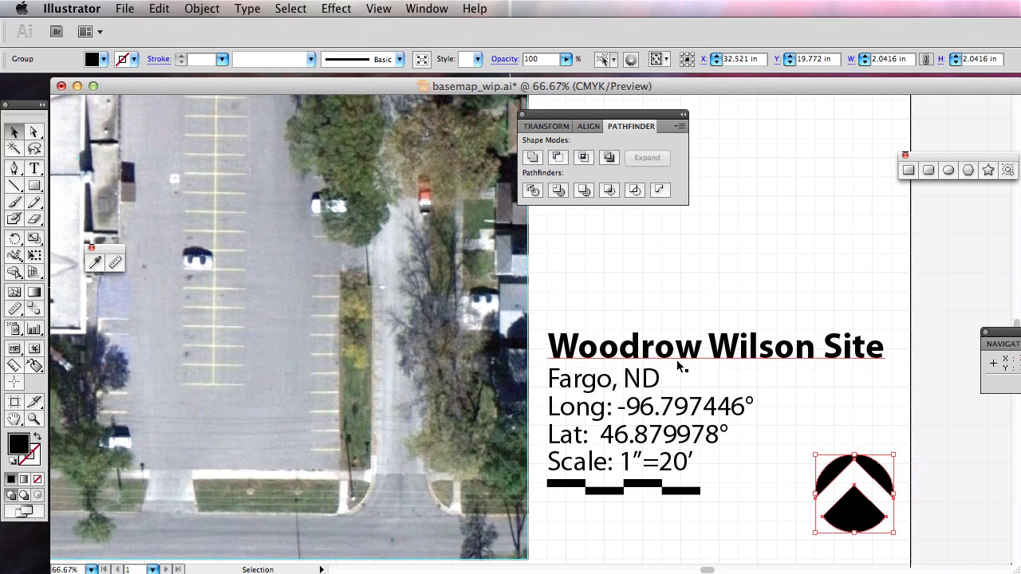
click(921, 479)
drag(883, 477, 833, 451)
click(893, 520)
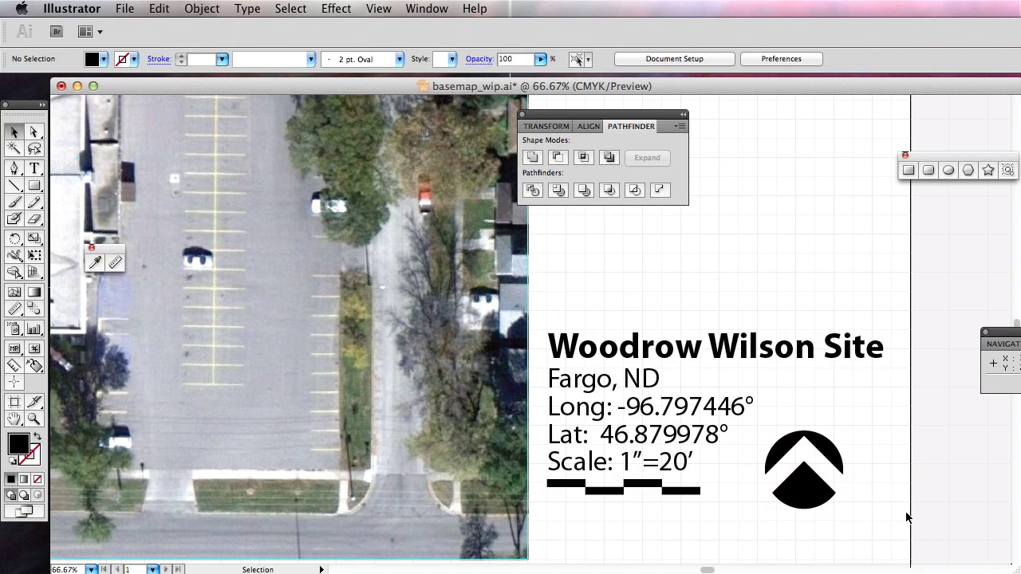
Add the letter N as Myriad Pro Bold 65 pt text in the blank area above the site title.
click(33, 169)
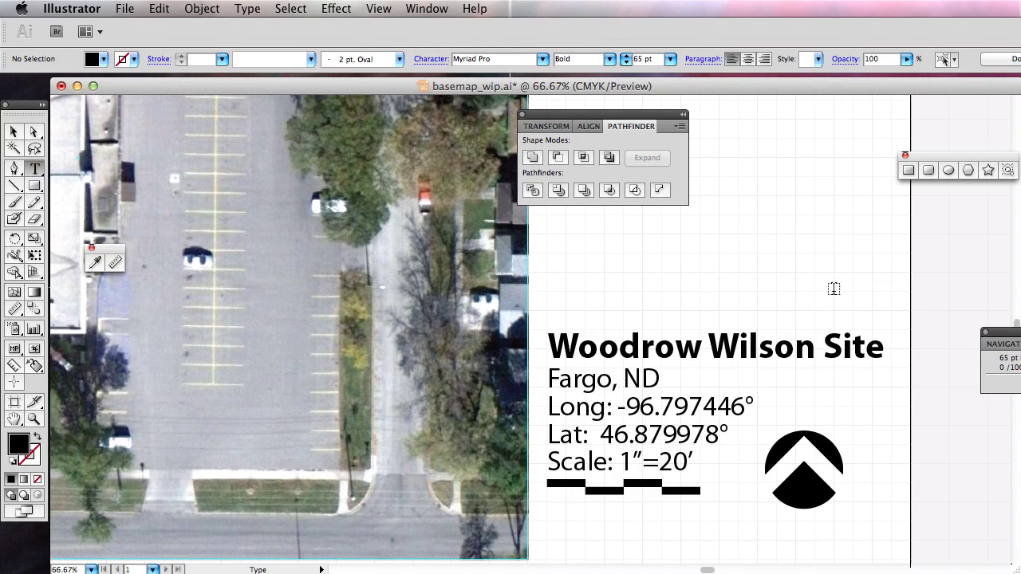
click(796, 281)
text(N)
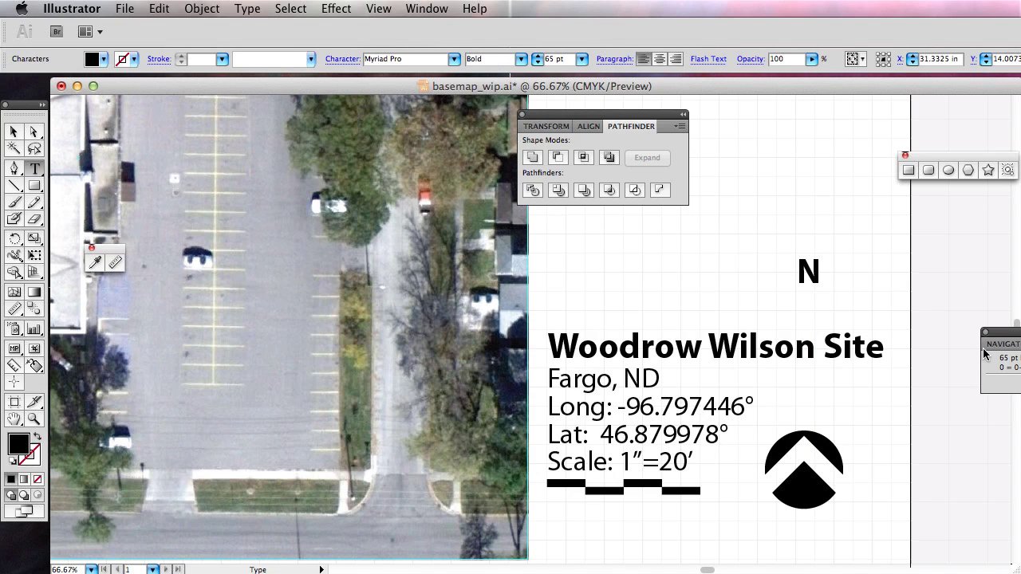
Set the fill color of the letter N to white (FFFFFF).
double_click(800, 271)
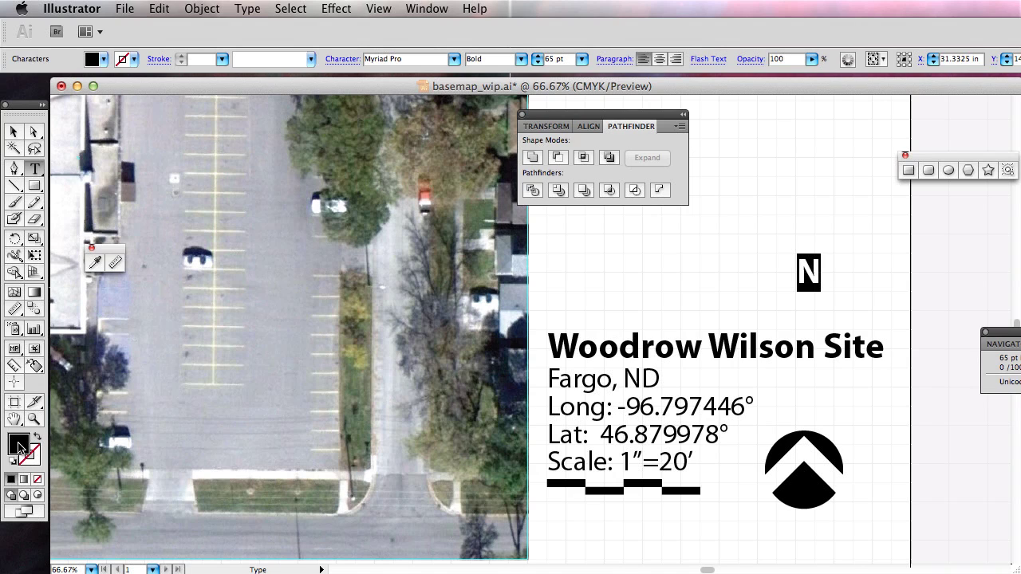
double_click(19, 447)
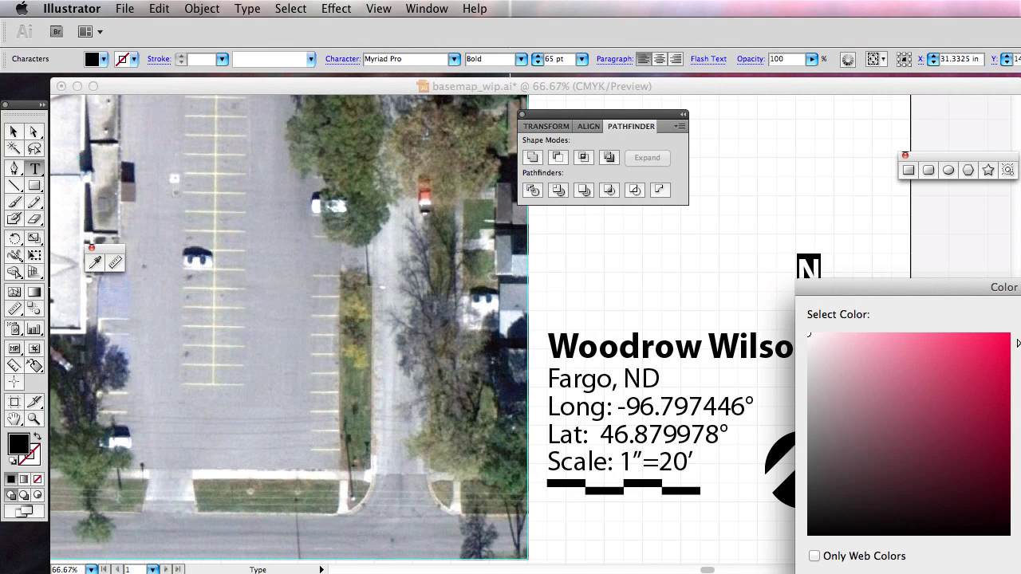
key(Return)
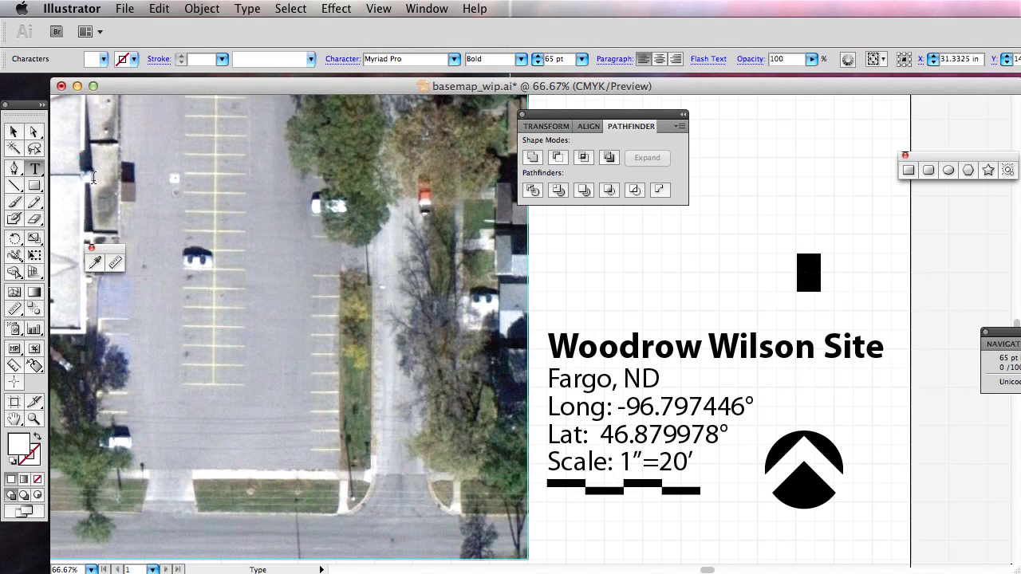
click(14, 132)
double_click(808, 271)
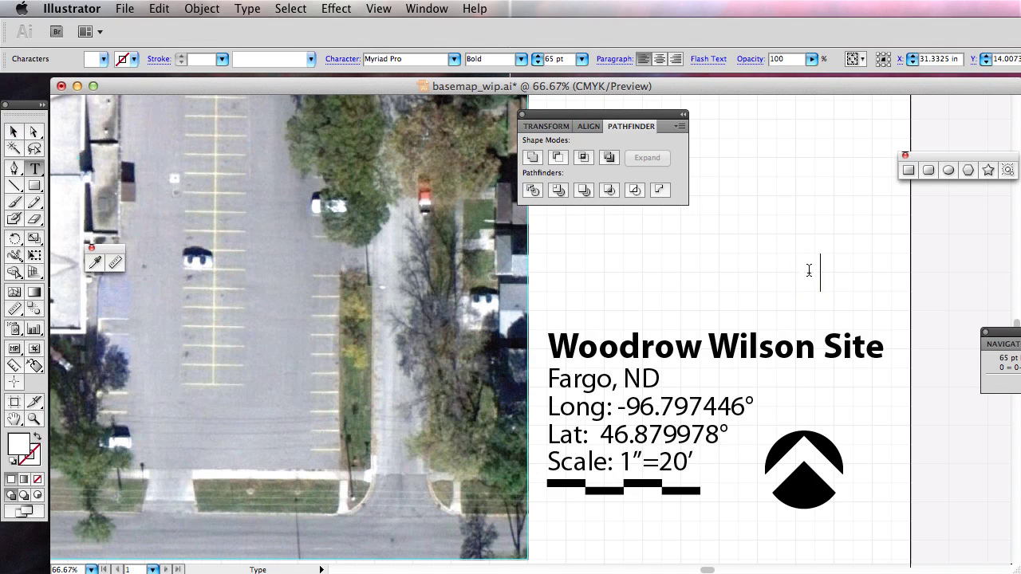
drag(808, 272, 821, 273)
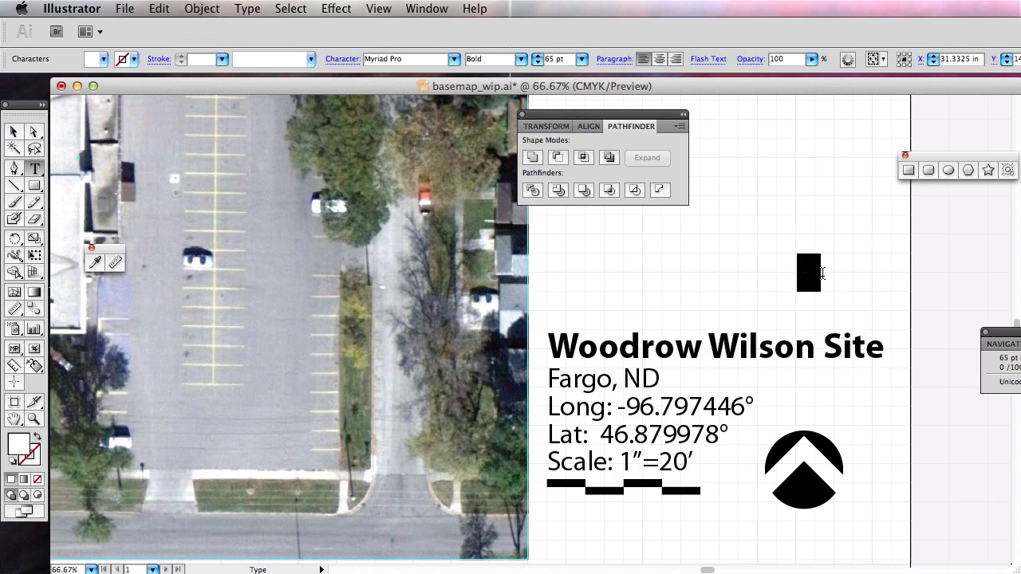
double_click(20, 447)
drag(938, 289, 598, 223)
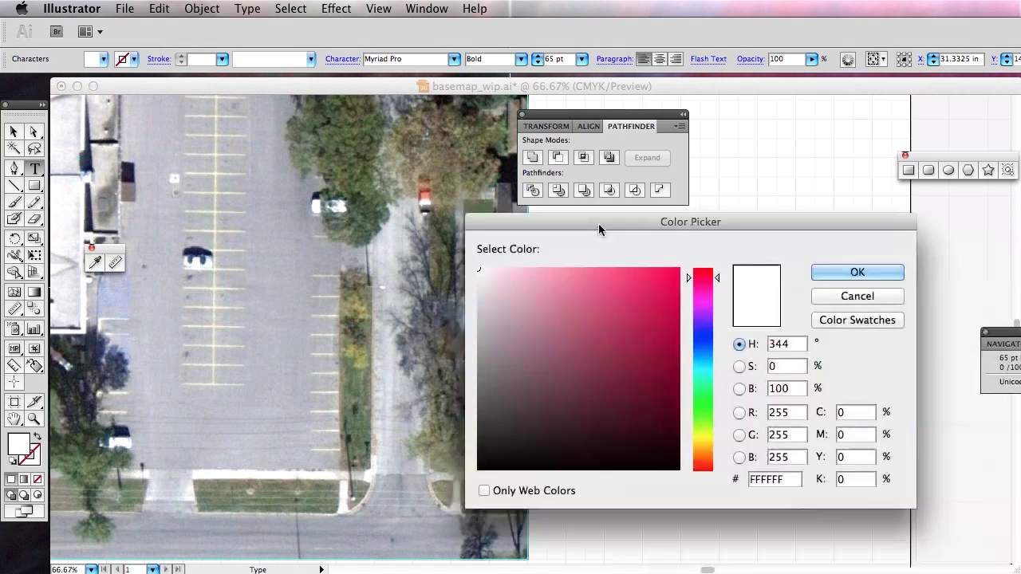
click(639, 372)
mouse_move(651, 380)
mouse_down()
mouse_move(538, 338)
mouse_move(662, 285)
mouse_move(599, 359)
mouse_move(526, 318)
mouse_move(462, 251)
mouse_up()
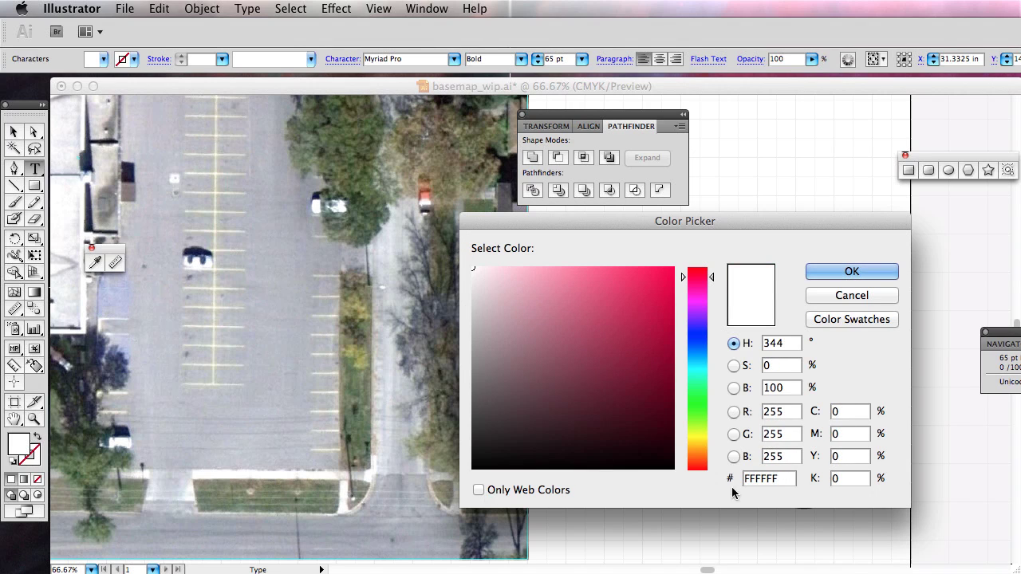
click(850, 272)
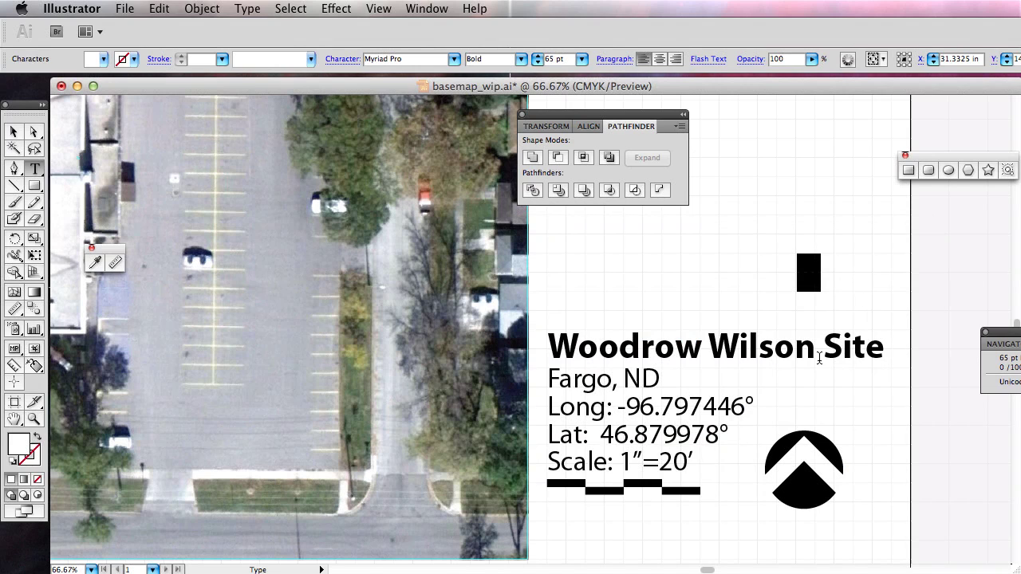
Move the white N onto the lower black wedge of the north arrow.
click(12, 131)
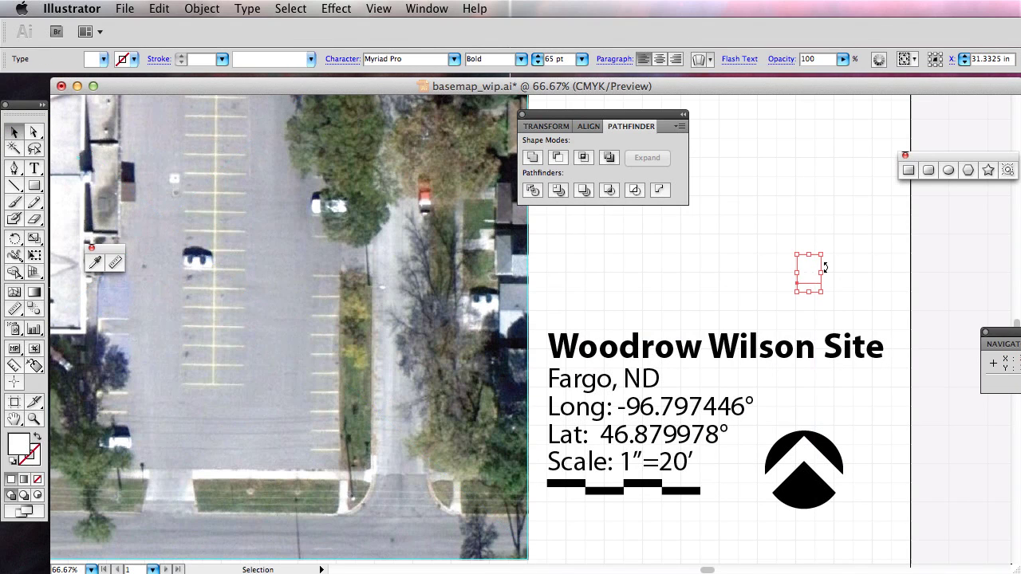
drag(825, 267, 806, 496)
click(929, 542)
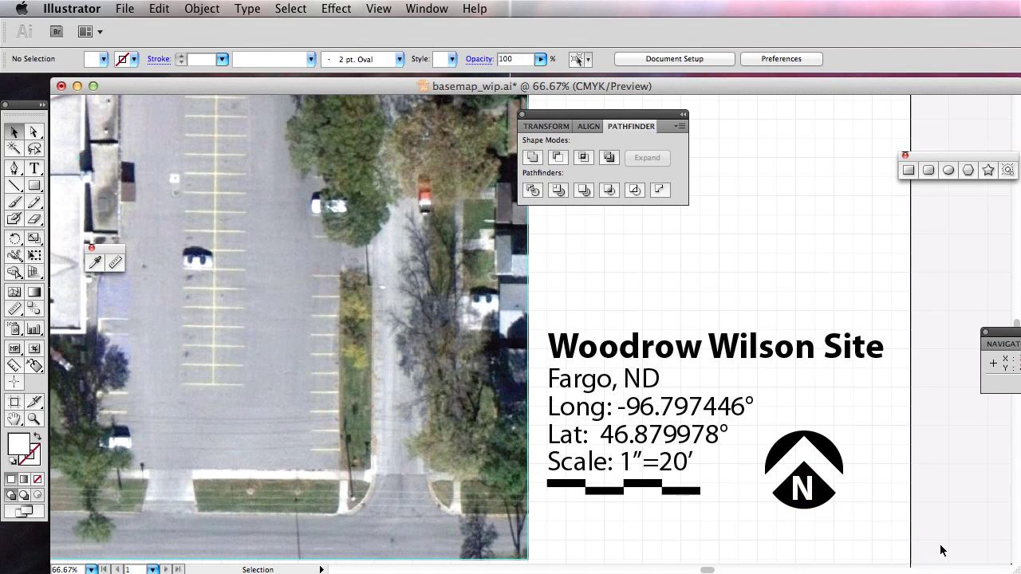
Convert the white N on the north arrow from text to outlines.
click(802, 486)
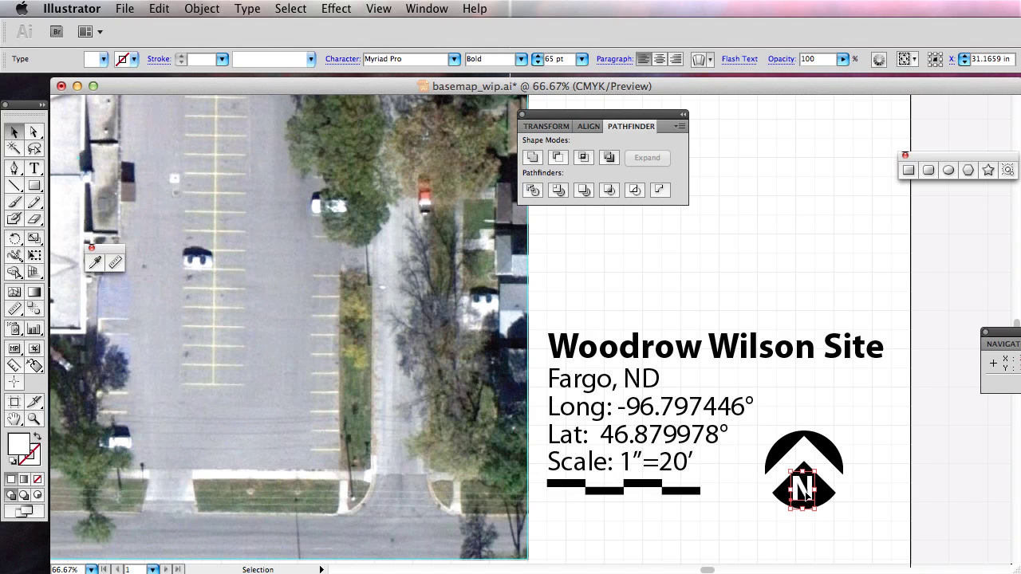
right_click(807, 494)
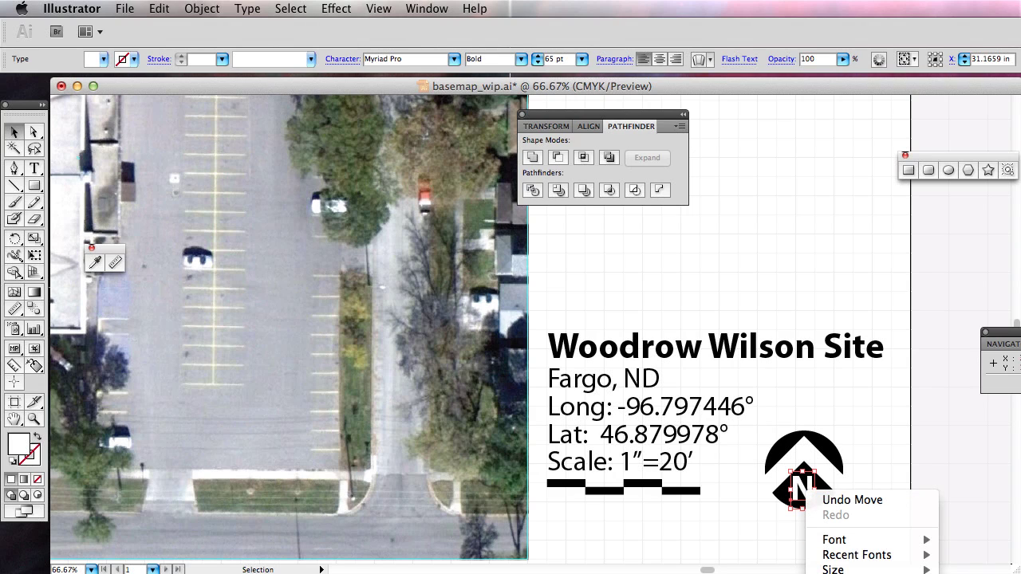
click(927, 477)
scroll(927, 481, down, 5)
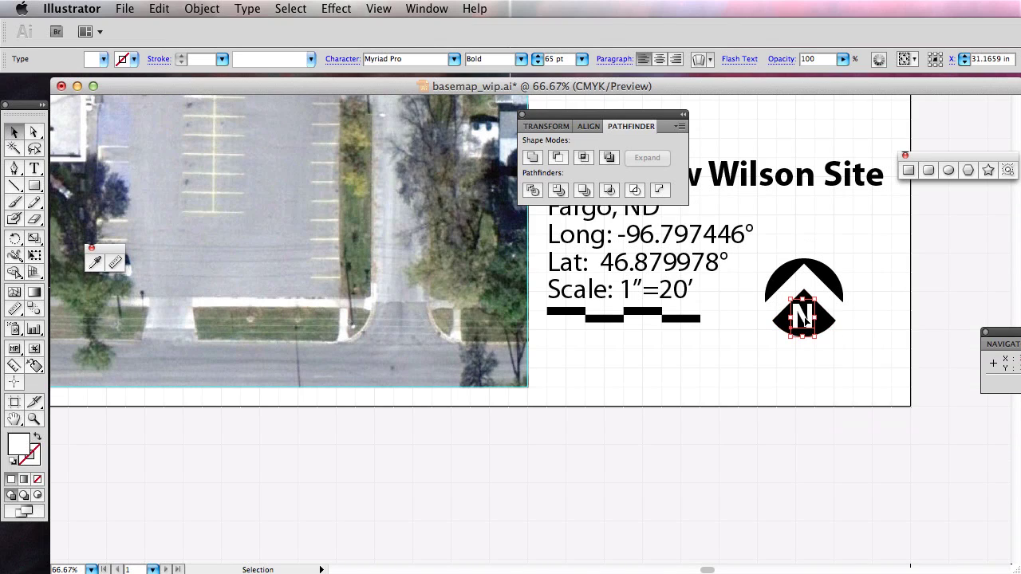
right_click(805, 318)
click(857, 420)
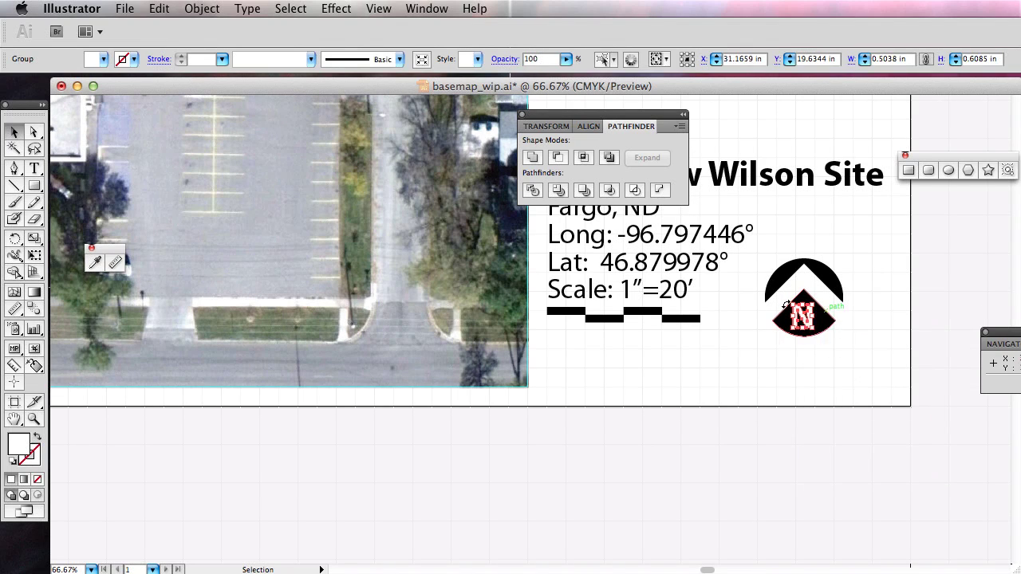
click(843, 360)
Center the outlined N horizontally in the lower wedge, shifting it slightly down.
click(33, 418)
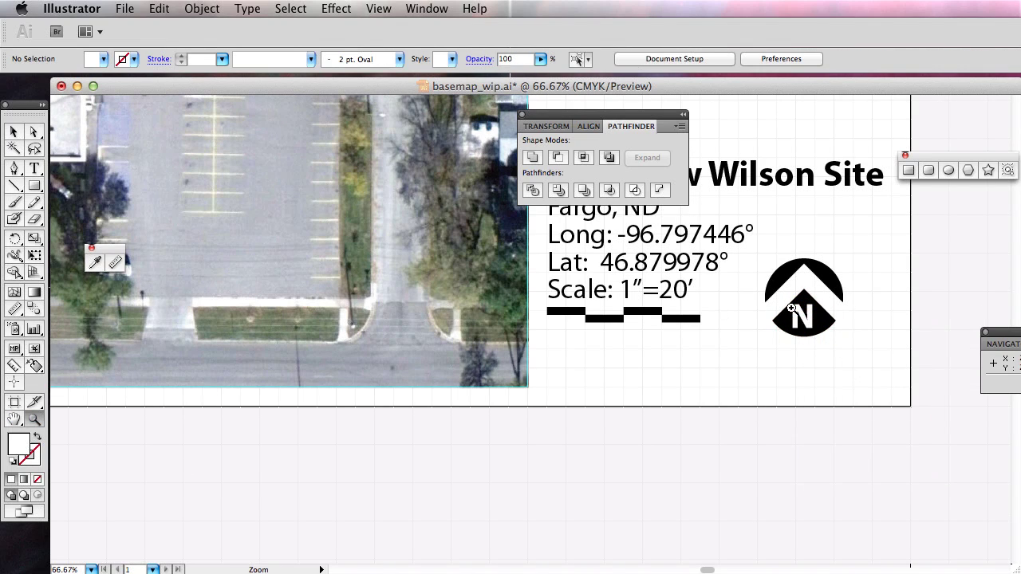
drag(892, 359, 712, 226)
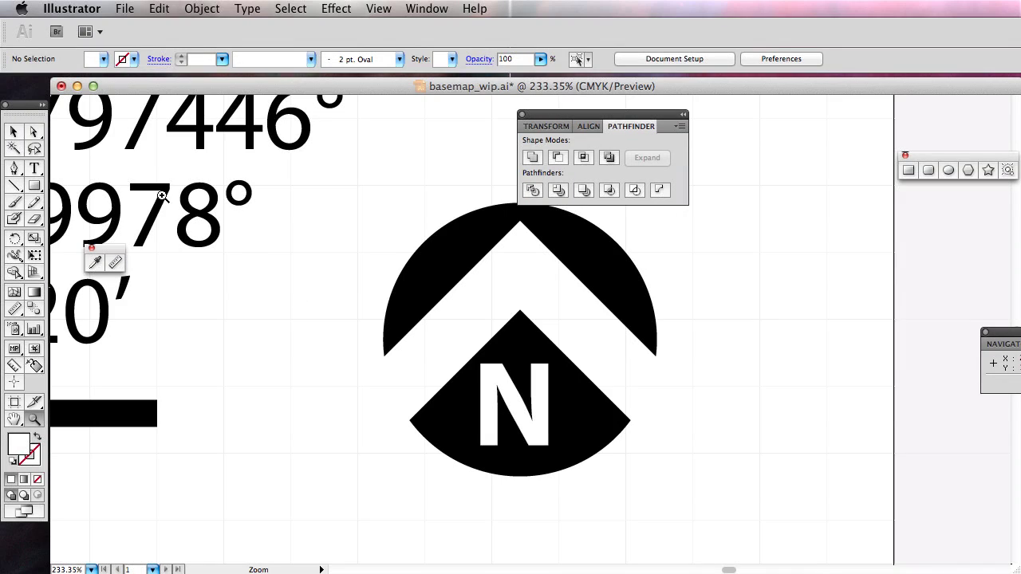
click(14, 130)
drag(526, 421, 533, 430)
click(807, 492)
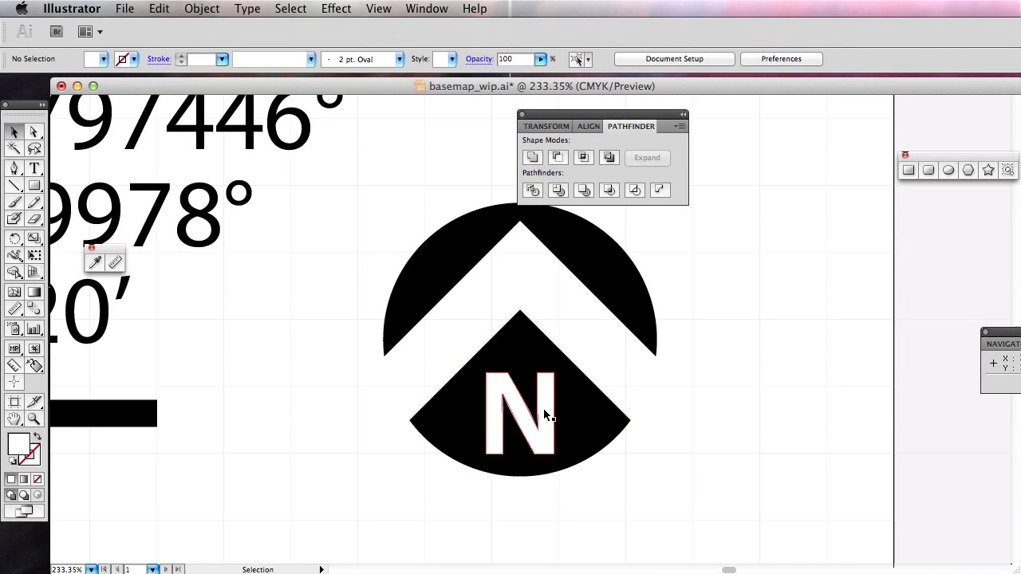
Try to intersect the outlined N with the grouped north arrow shapes.
click(546, 447)
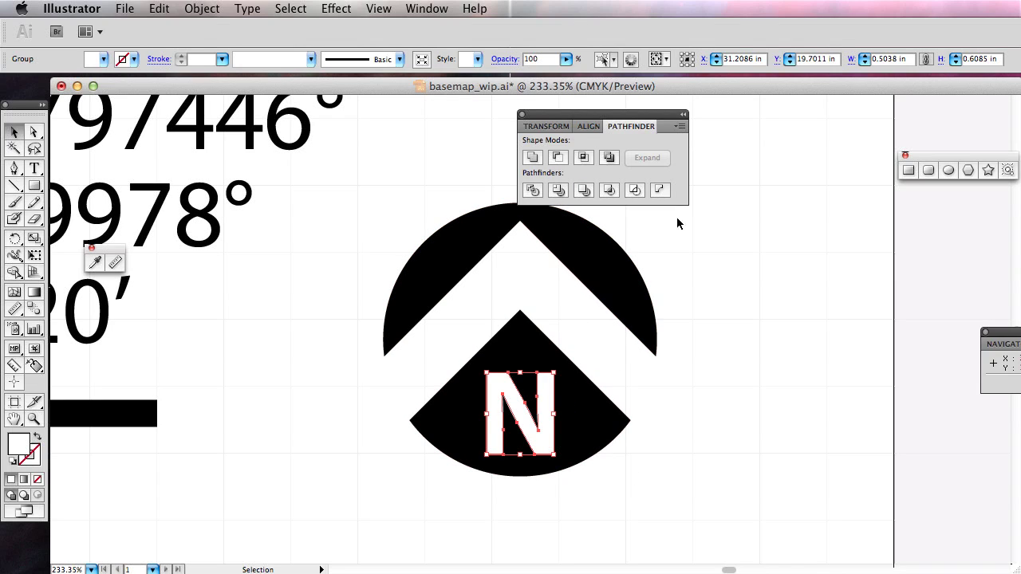
click(586, 440)
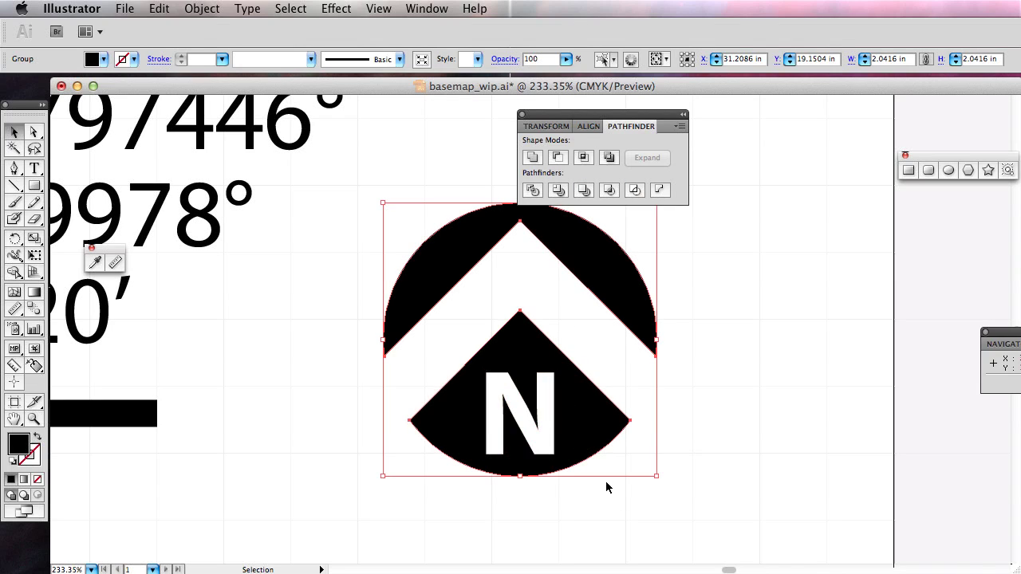
key(shift)
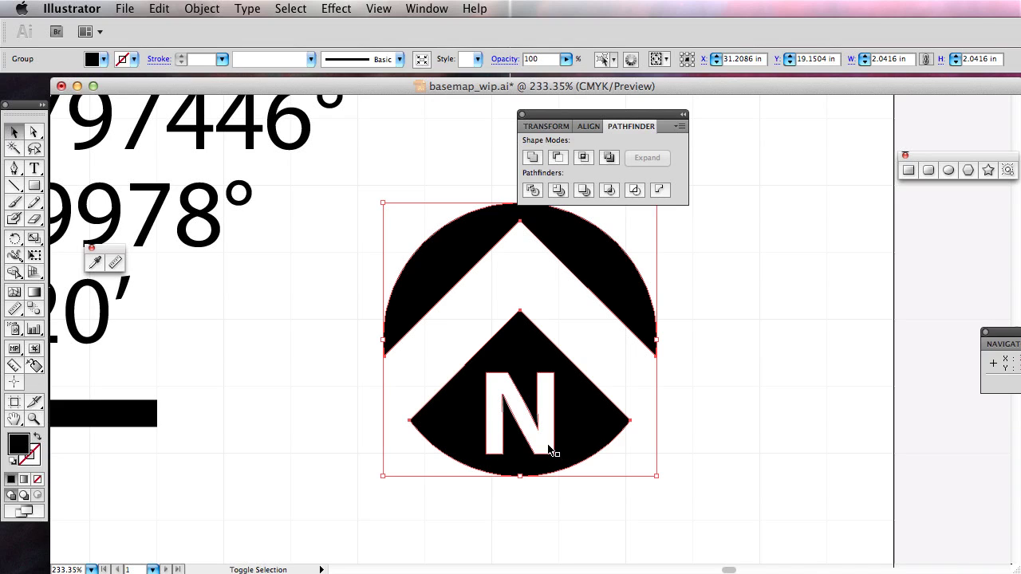
shift+click(550, 448)
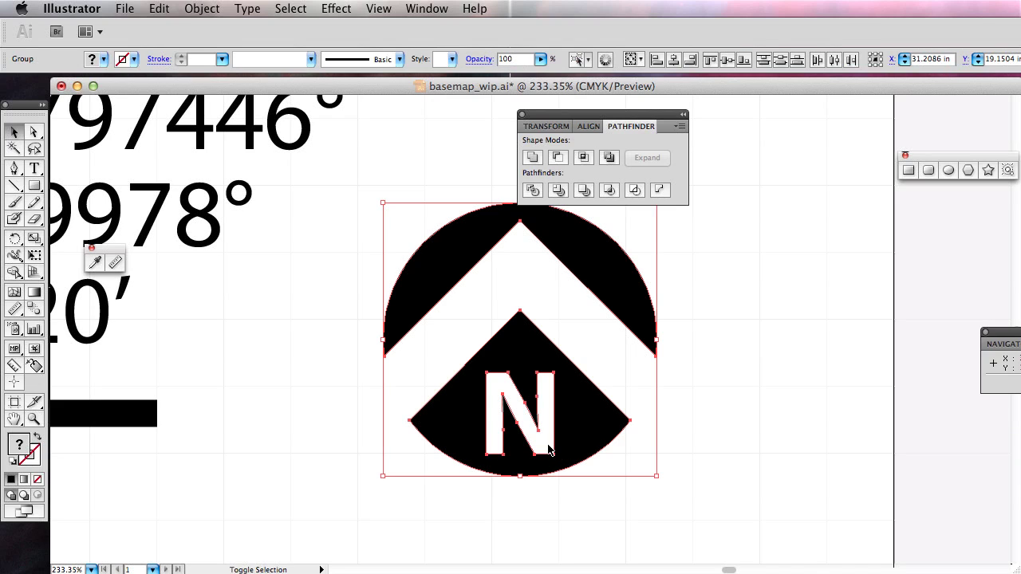
click(585, 162)
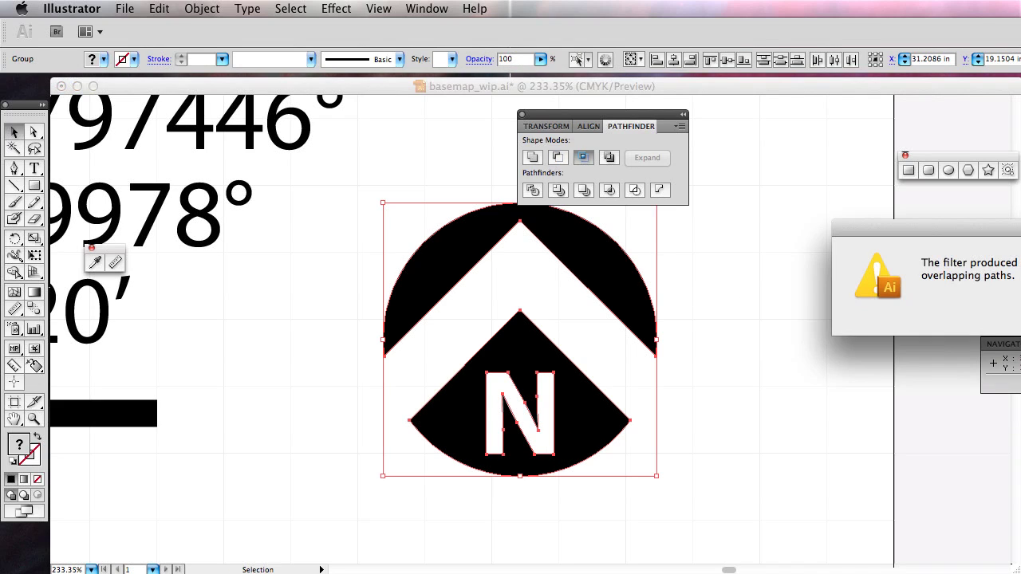
key(Return)
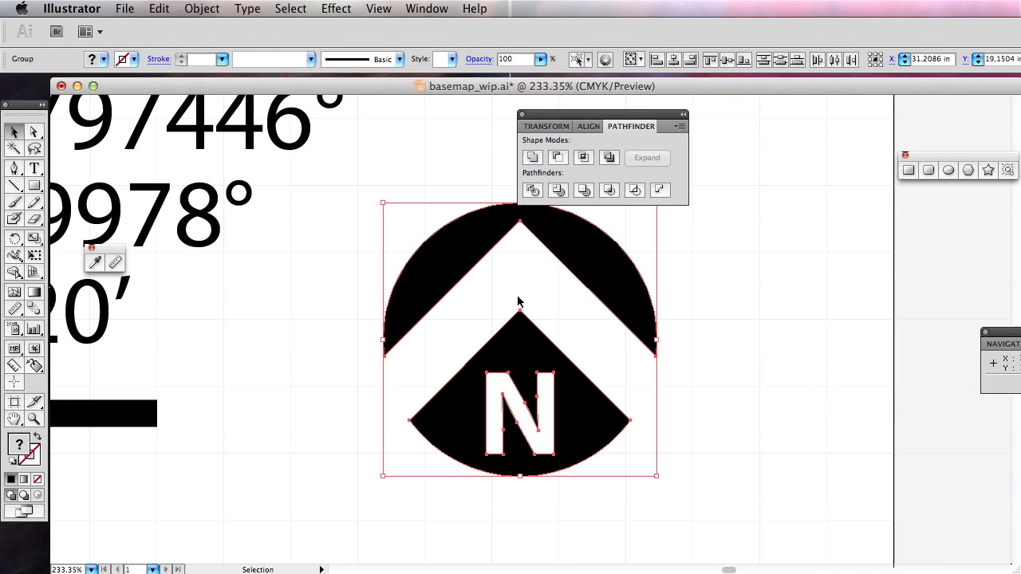
Ungroup the black shapes of the north arrow.
click(747, 353)
click(537, 352)
right_click(537, 352)
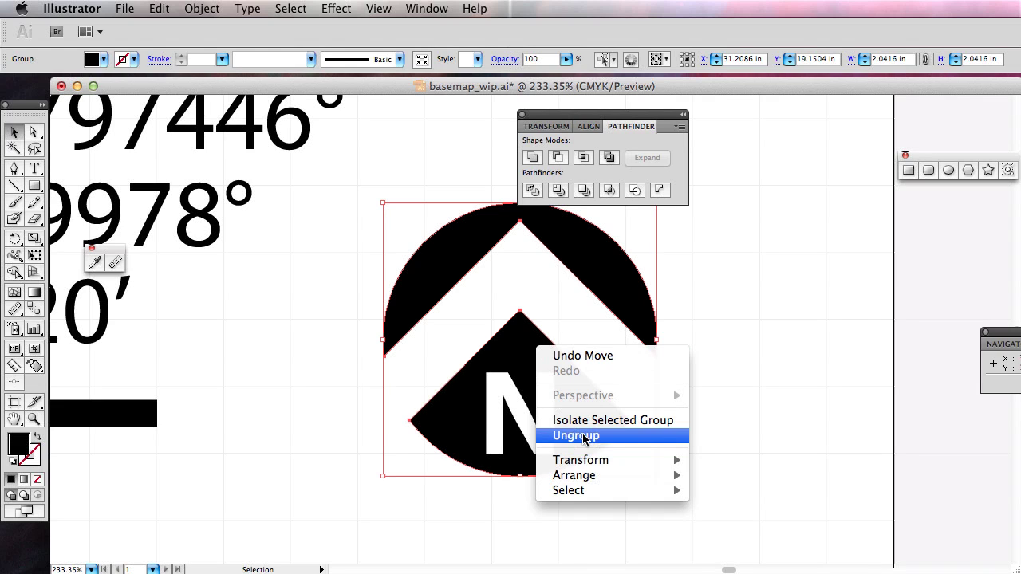
click(584, 437)
click(675, 440)
Try moving the lower wedge away from the N on its own, and undo the move.
click(558, 359)
drag(552, 356, 673, 398)
click(158, 8)
click(538, 281)
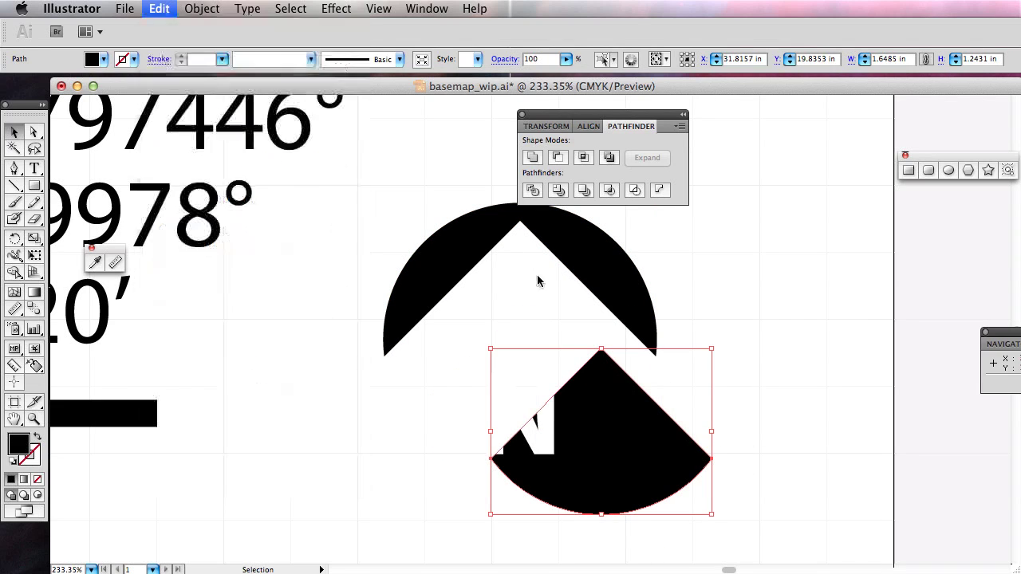
Select the N together with the lower wedge, try Intersect on them, and undo it.
click(549, 406)
shift+click(601, 417)
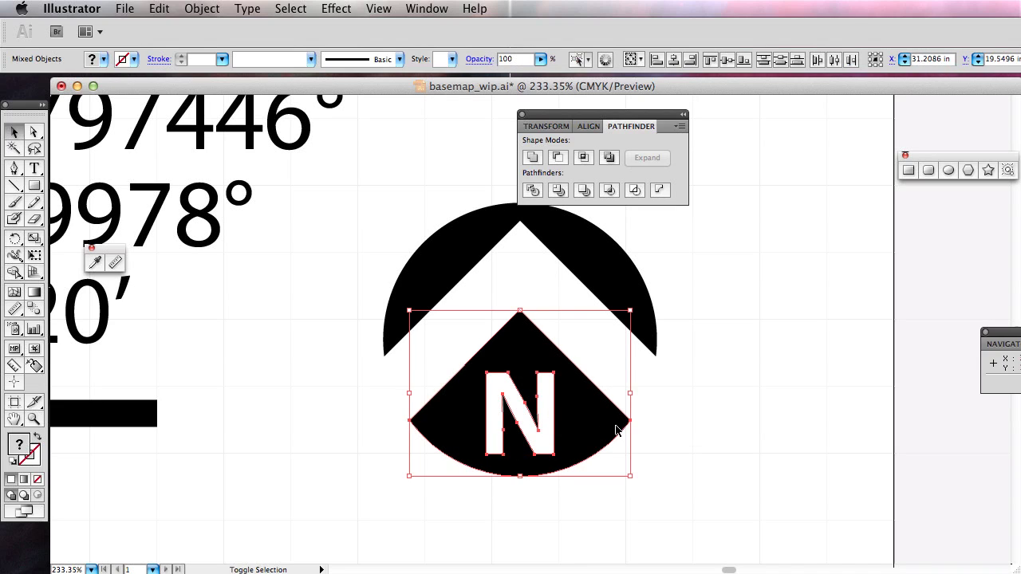
click(584, 159)
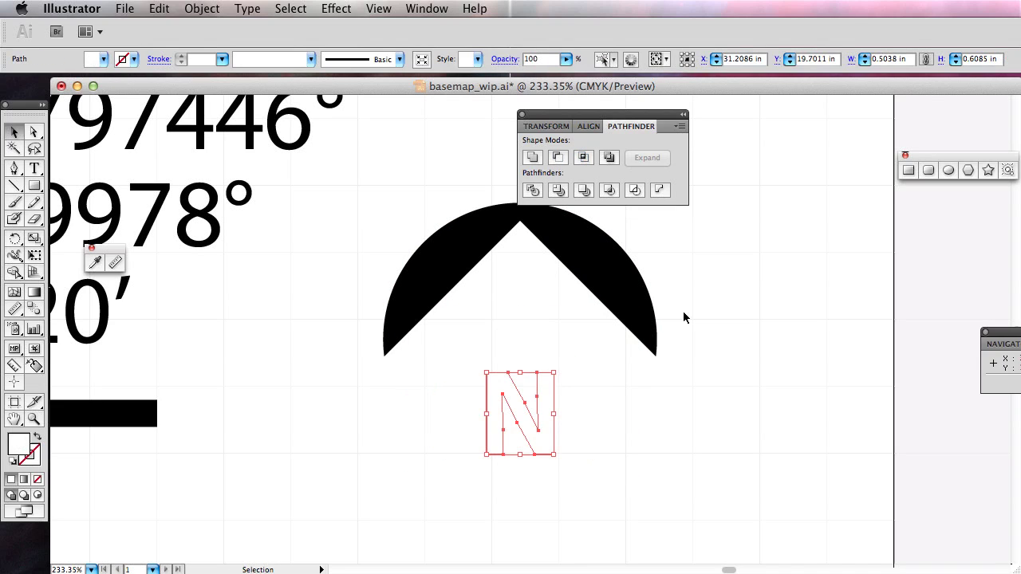
click(159, 8)
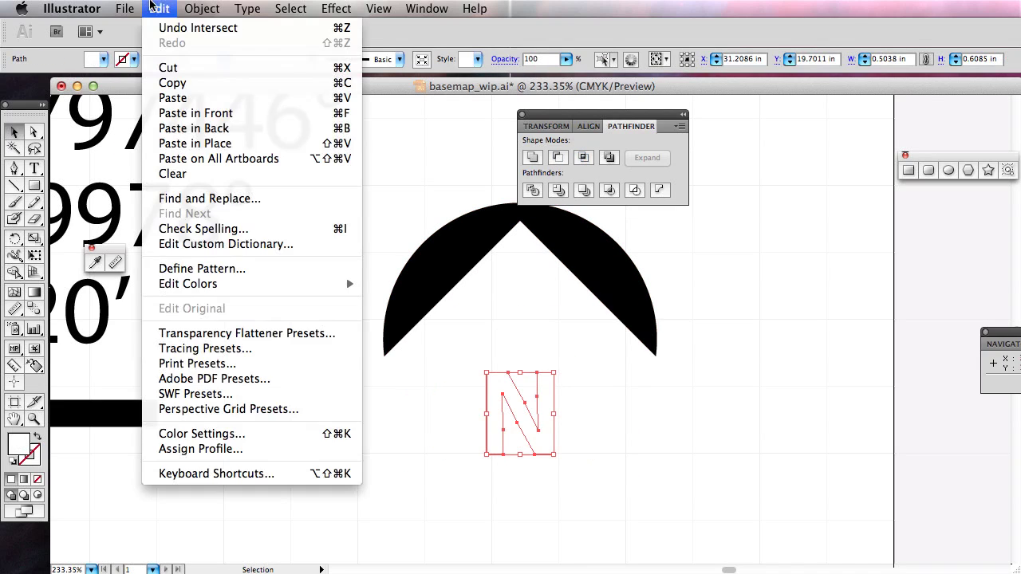
click(184, 28)
Cut the N out of the lower wedge with Minus Front, and shift the resulting shape slightly sideways and down.
click(559, 158)
click(684, 445)
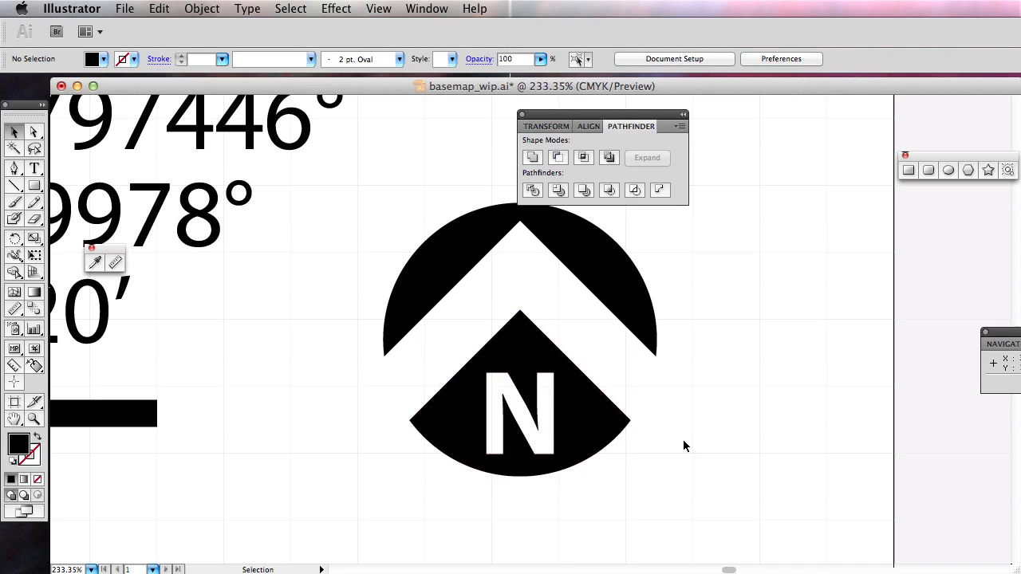
drag(676, 368, 526, 369)
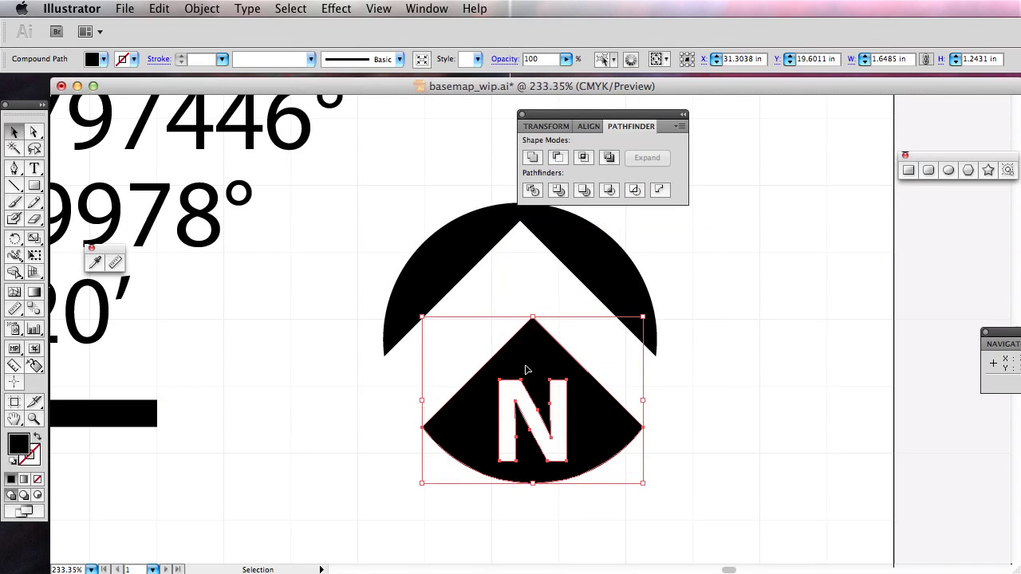
Undo the last shifts of the wedge with the cut-out N.
key(ctrl+z)
key(ctrl+z)
key(ctrl+minus)
key(ctrl+minus)
key(ctrl+minus)
key(ctrl+minus)
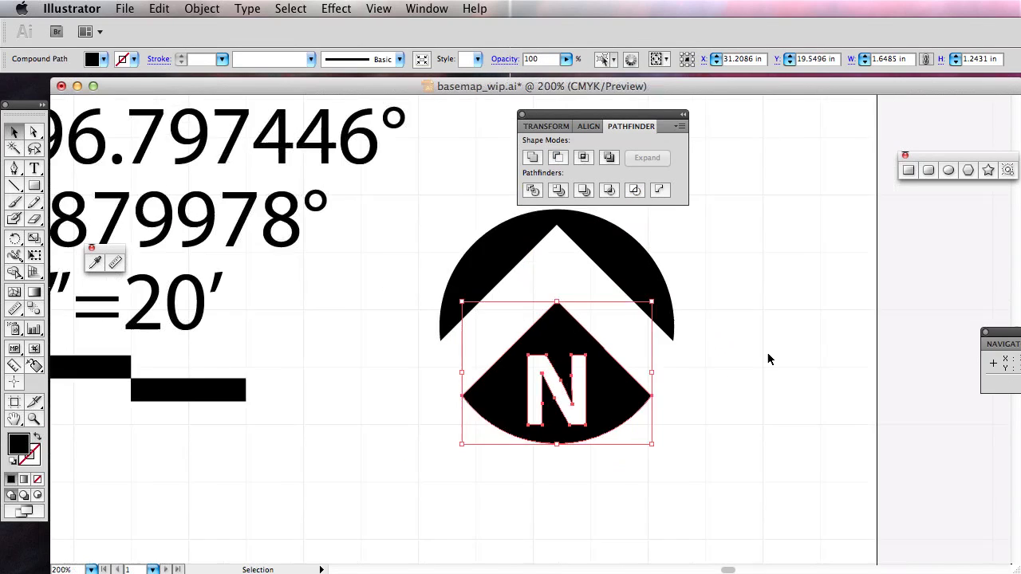
Select both parts of the north arrow, try them over the aerial photo, and bring them back beside the title text.
shift+click(678, 323)
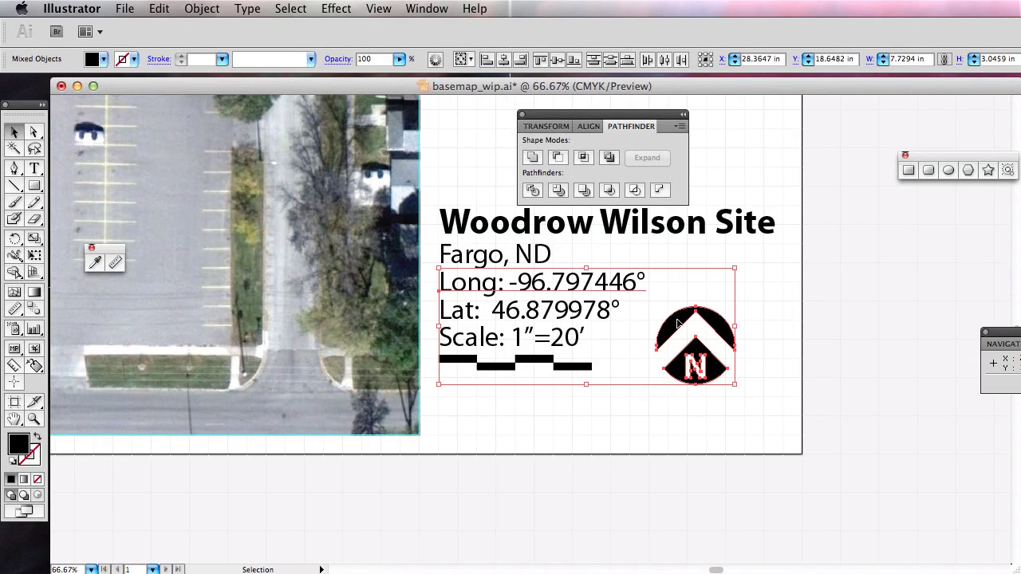
click(740, 399)
click(695, 365)
shift+click(721, 321)
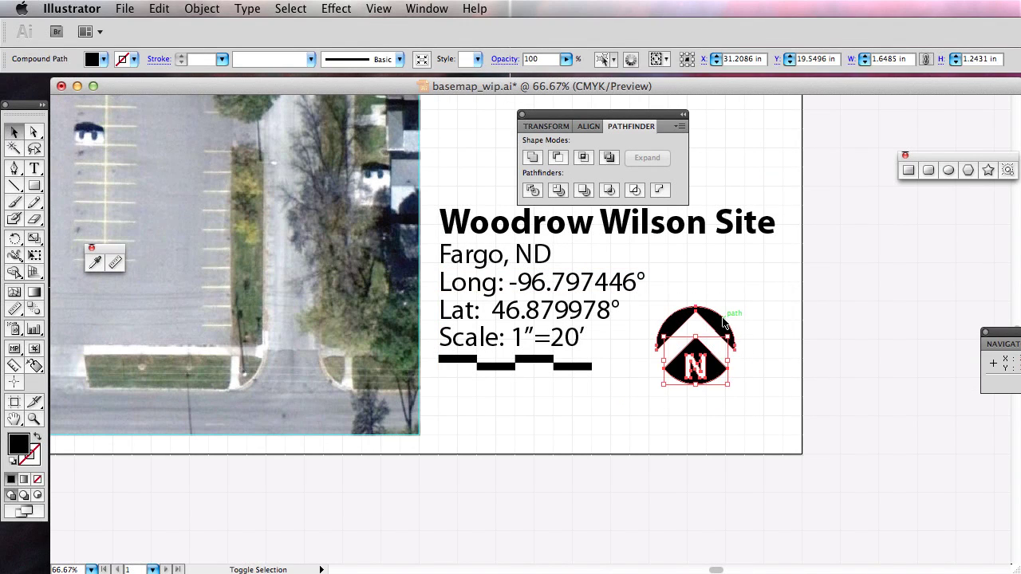
drag(722, 321, 302, 363)
click(462, 446)
drag(268, 330, 691, 348)
click(788, 418)
Group the upper arc of the north arrow with the wedge containing the cut-out N.
drag(763, 405, 706, 343)
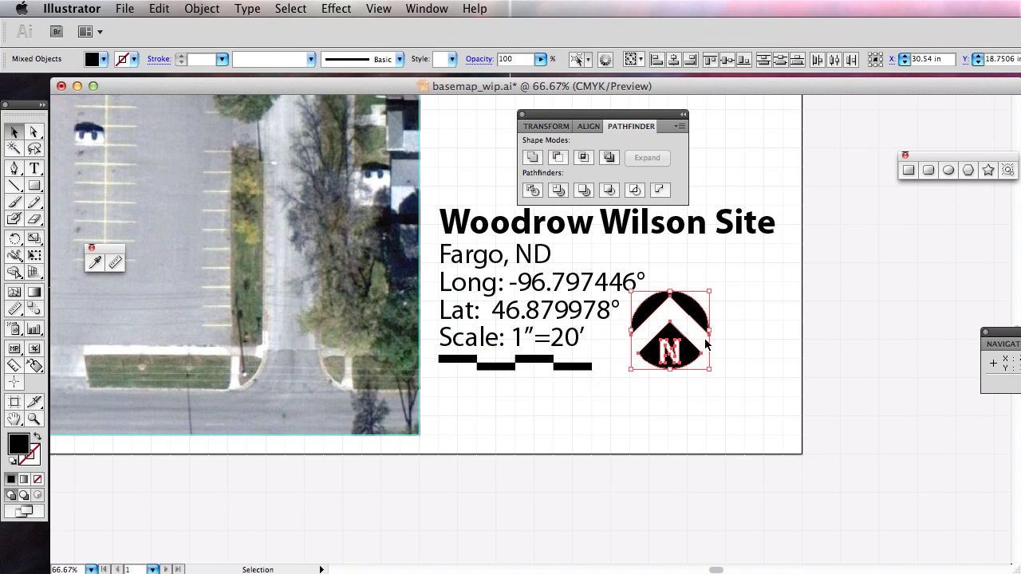
click(736, 403)
click(688, 345)
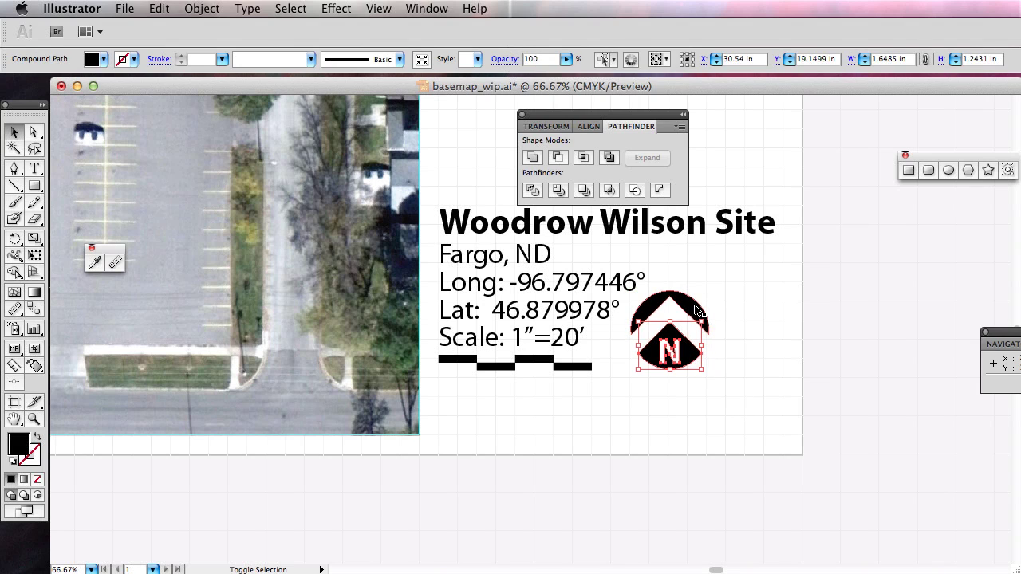
shift+click(697, 310)
right_click(697, 311)
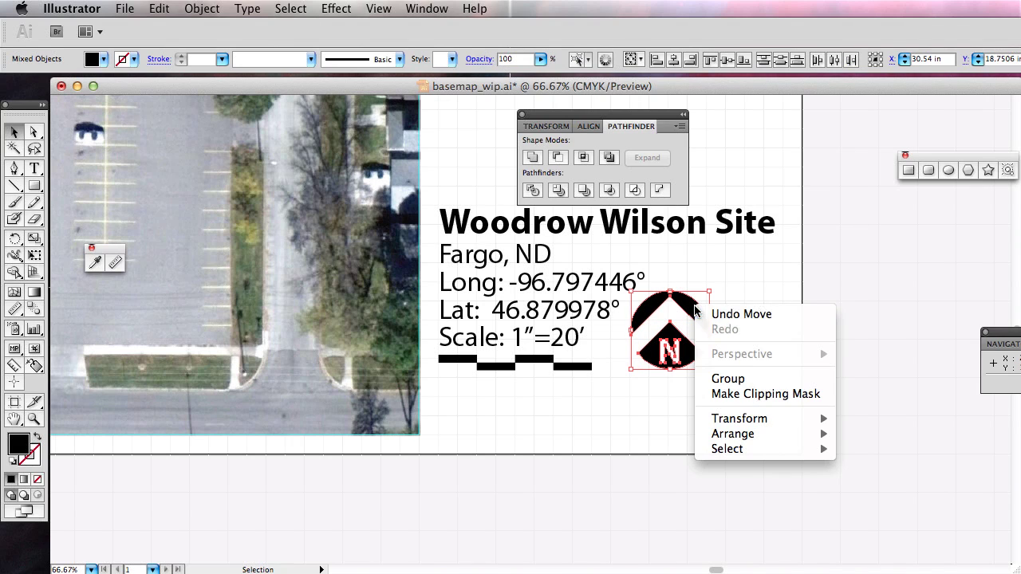
click(732, 380)
click(668, 391)
Scale the north arrow group down slightly and place it just beside the graphic scale bar.
click(670, 351)
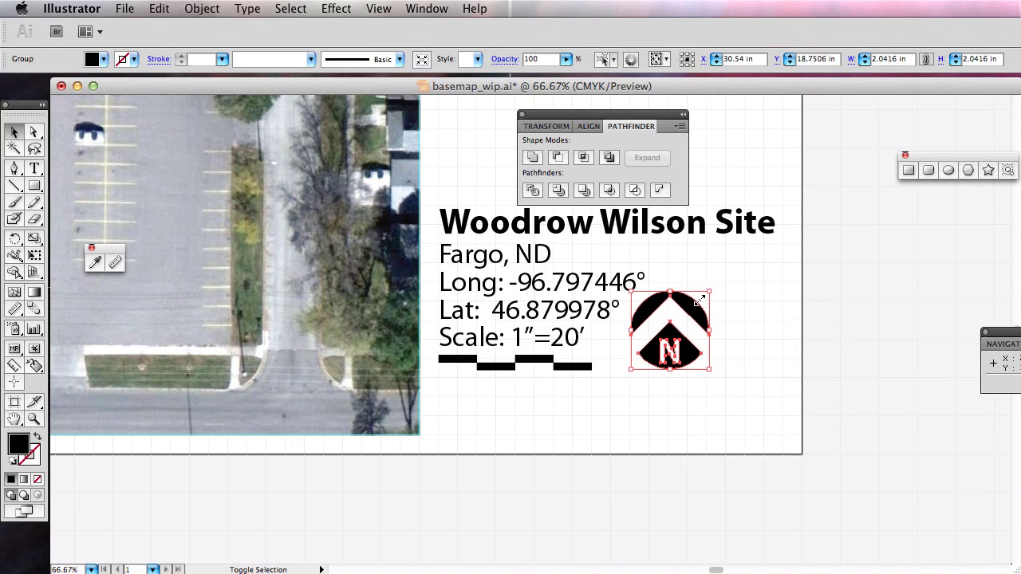
drag(699, 298, 684, 317)
drag(672, 359, 650, 371)
click(833, 430)
drag(761, 394, 868, 477)
key(super+minus)
key(super+minus)
key(super+minus)
drag(596, 354, 644, 403)
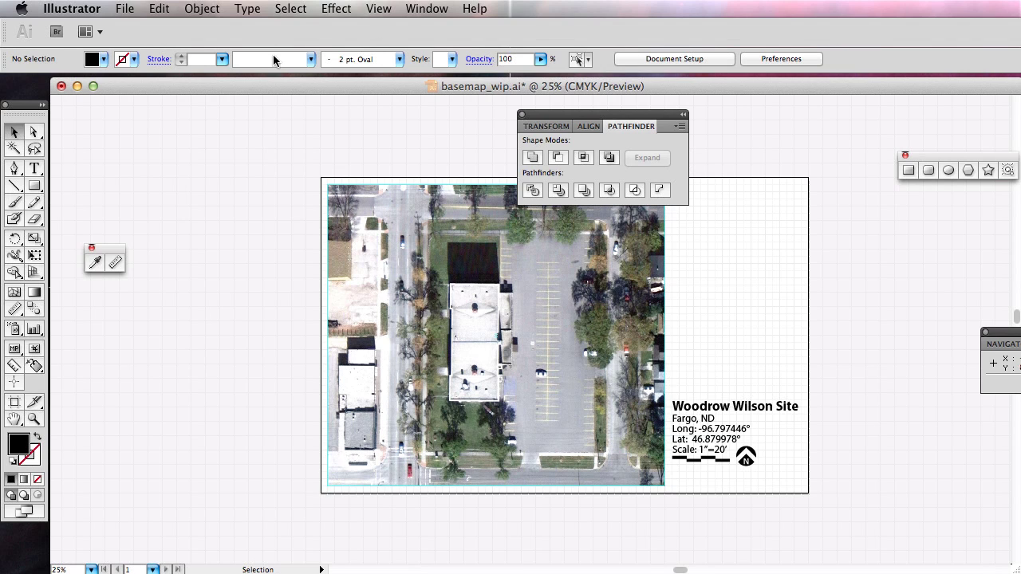
Switch to the Windows 7 browser in Parallels Desktop and open the Google Imagery Permissions link from the class notes.
drag(244, 90, 718, 519)
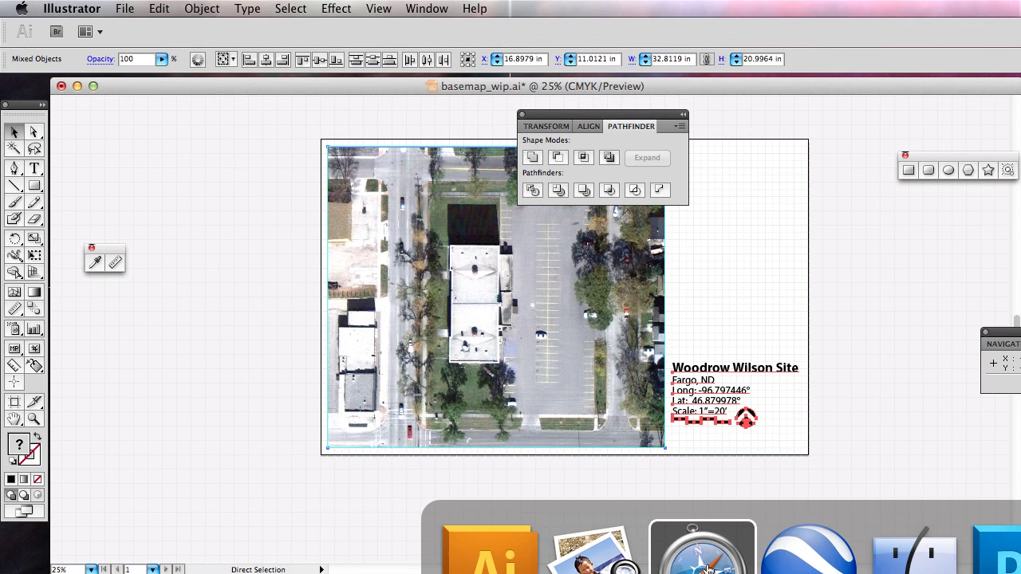
key(super+Tab)
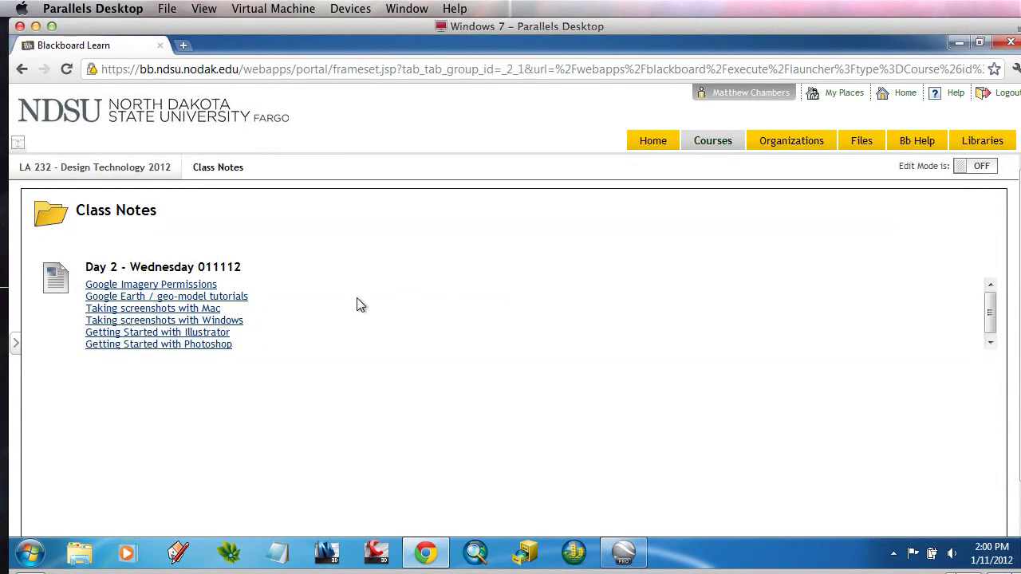
click(206, 285)
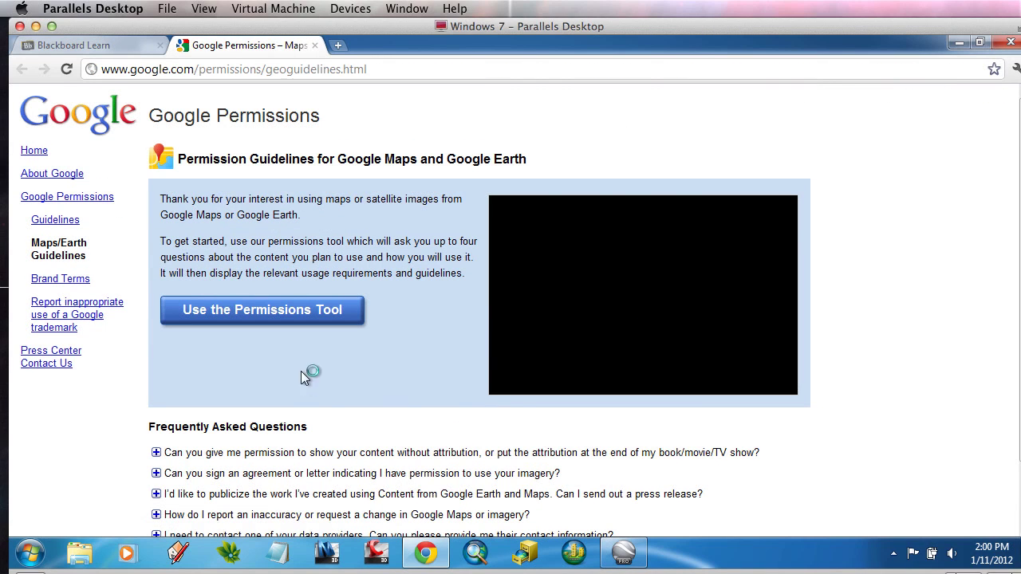
click(317, 317)
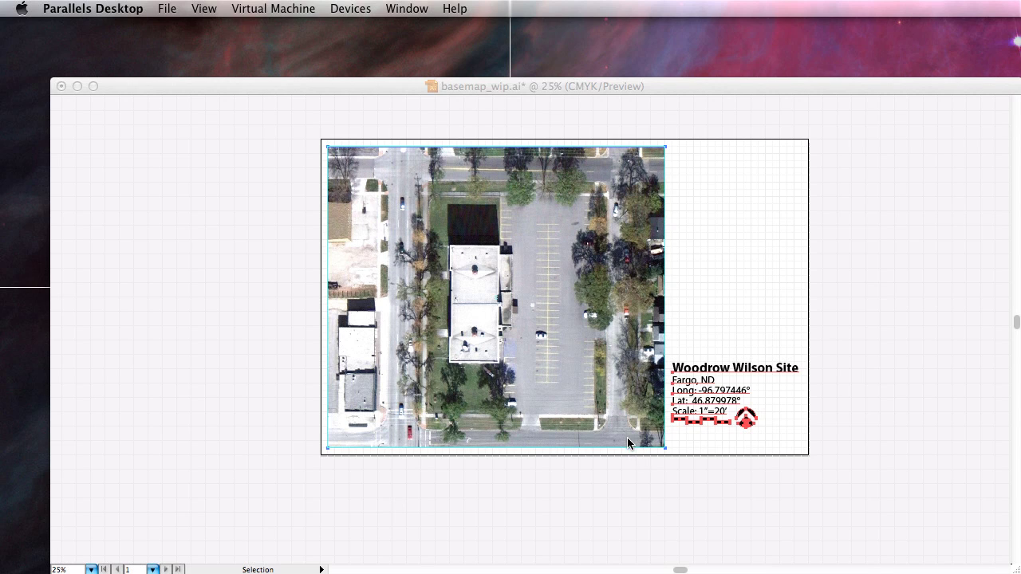
Return to the base map in Illustrator, deselect everything, move the Pathfinder panel off the artboard, and uncover the desktop files.
click(677, 489)
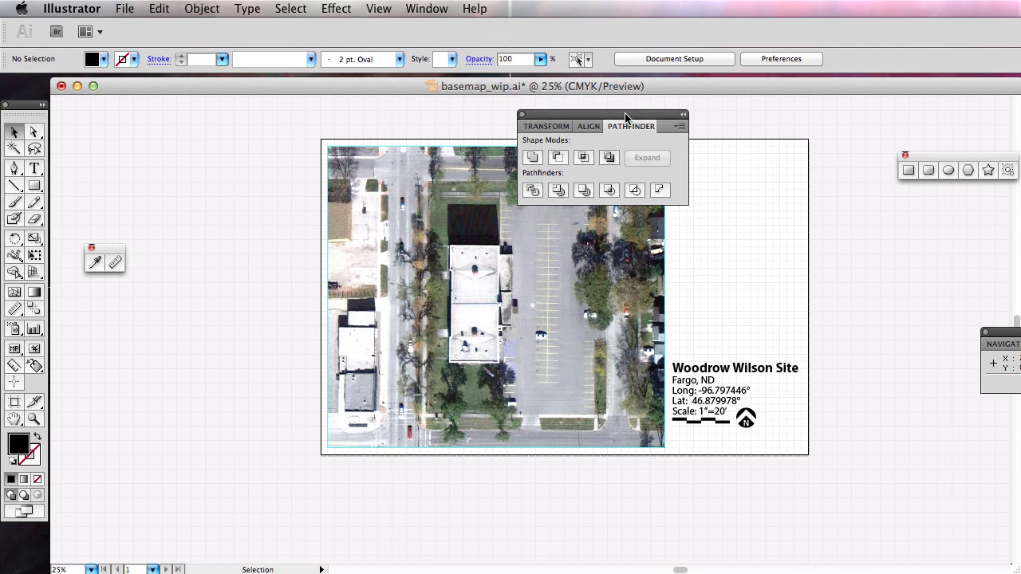
drag(626, 118, 194, 142)
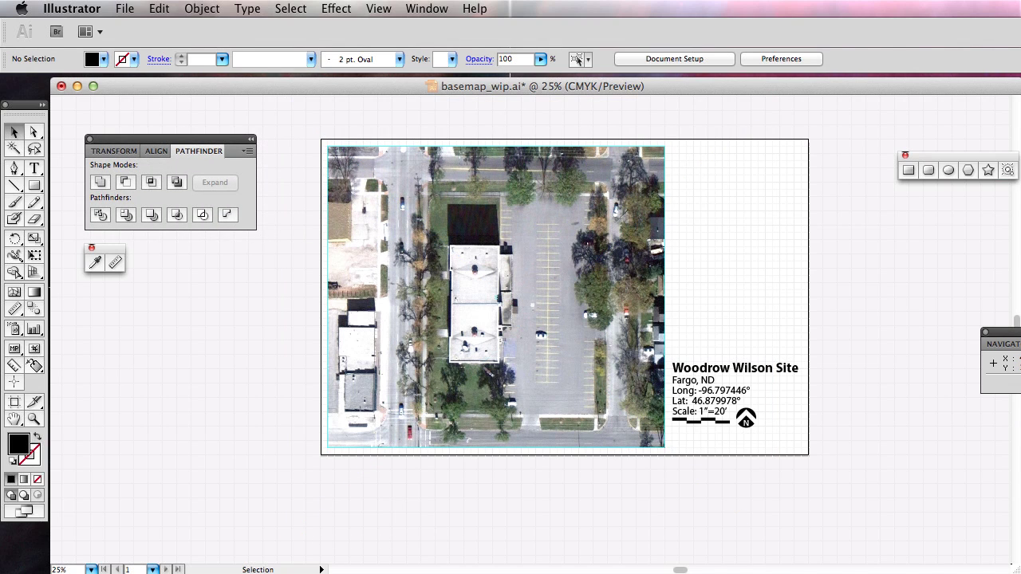
click(850, 74)
click(811, 95)
key(F11)
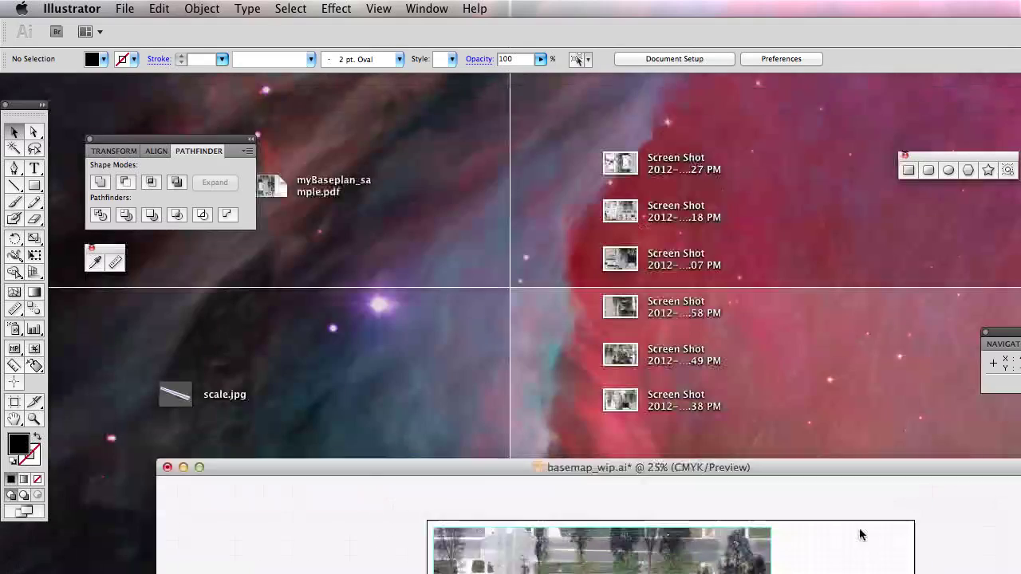
Preview the Google_Earth_Logo.png file on the desktop and close the preview.
drag(917, 383, 757, 468)
click(771, 465)
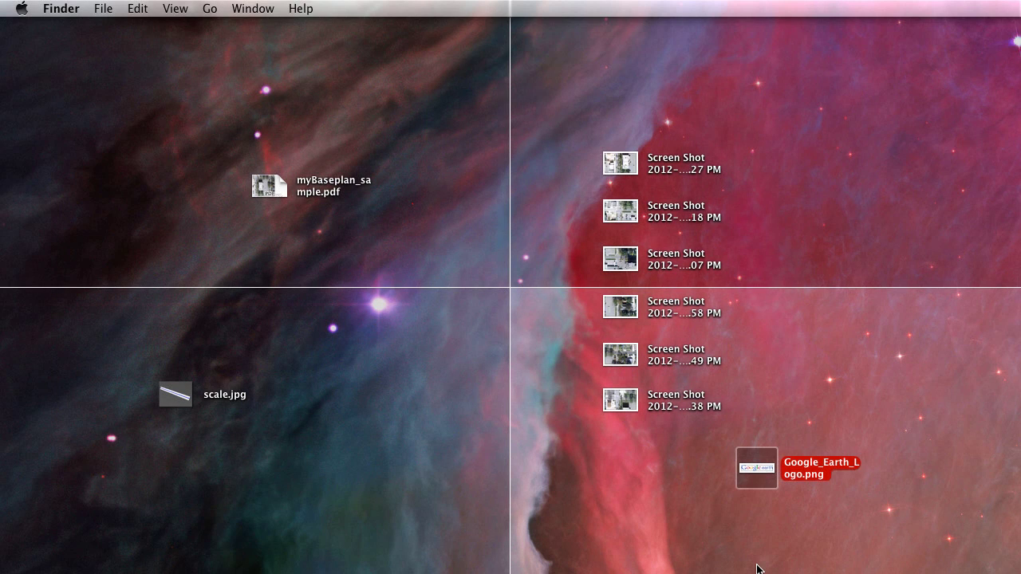
key(space)
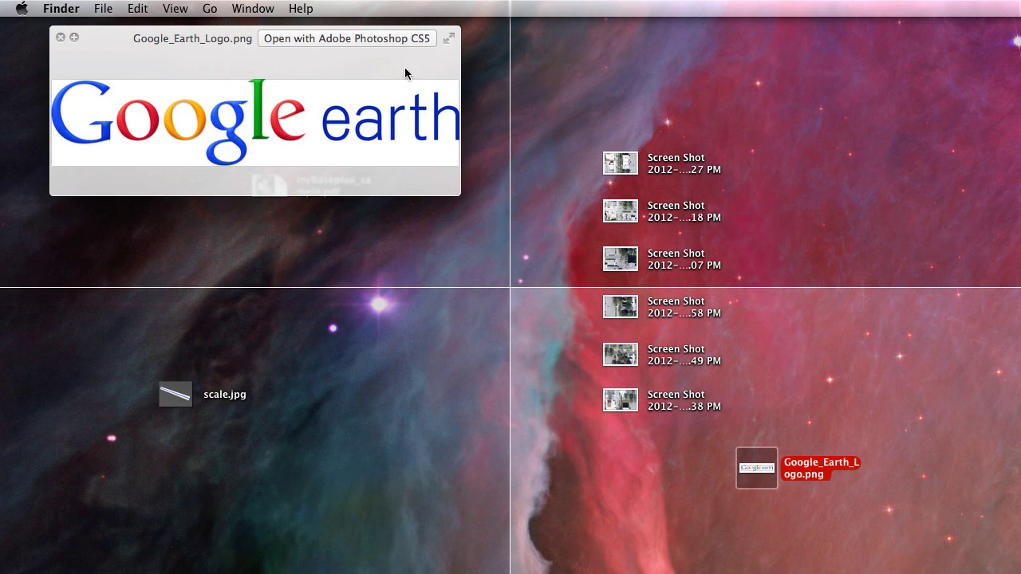
drag(257, 59, 338, 95)
click(141, 73)
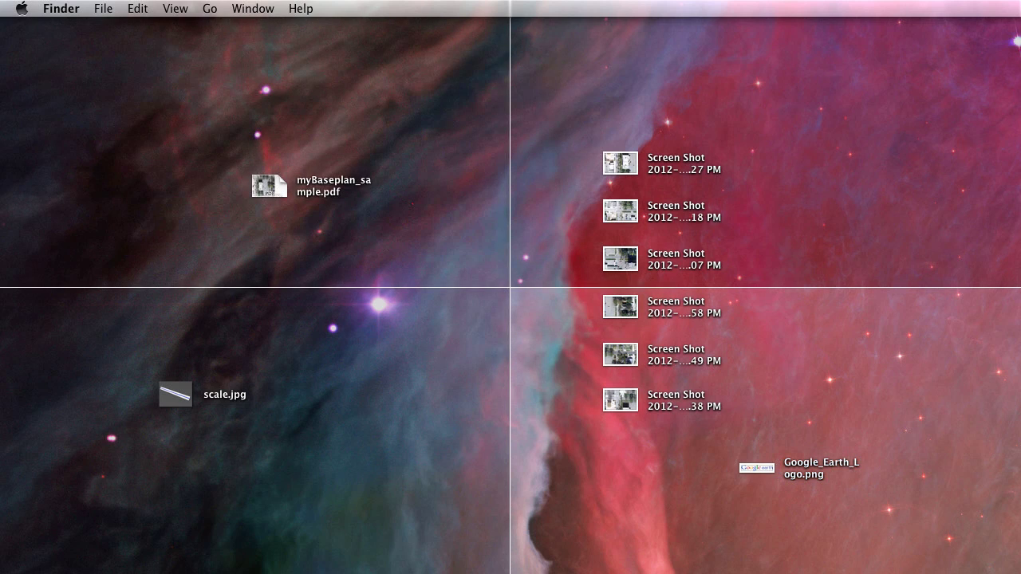
Switch back to Illustrator and arrange the document window and Google_Earth_Logo.png so that both are reachable.
key(super+Tab)
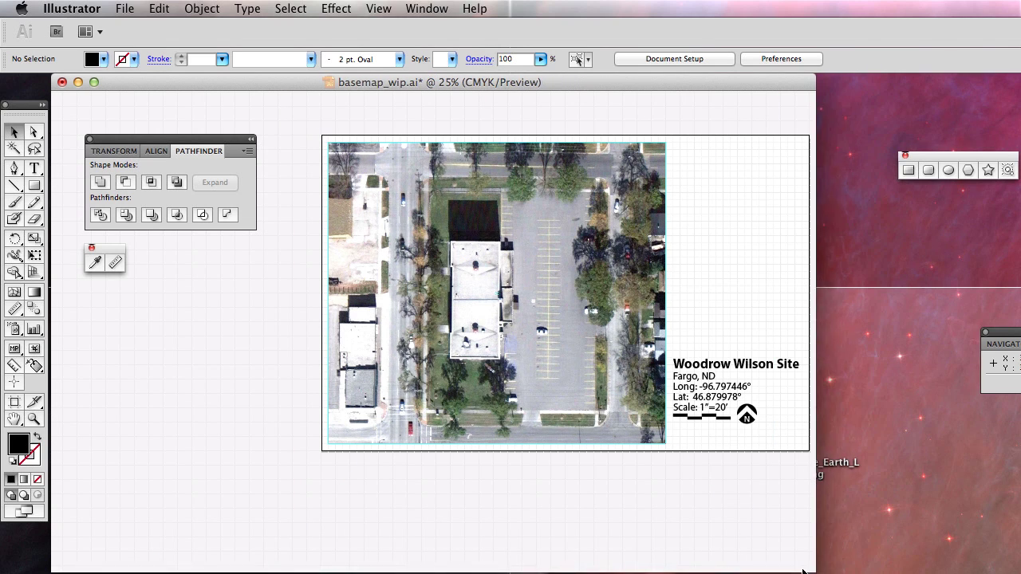
click(866, 495)
click(837, 469)
click(724, 87)
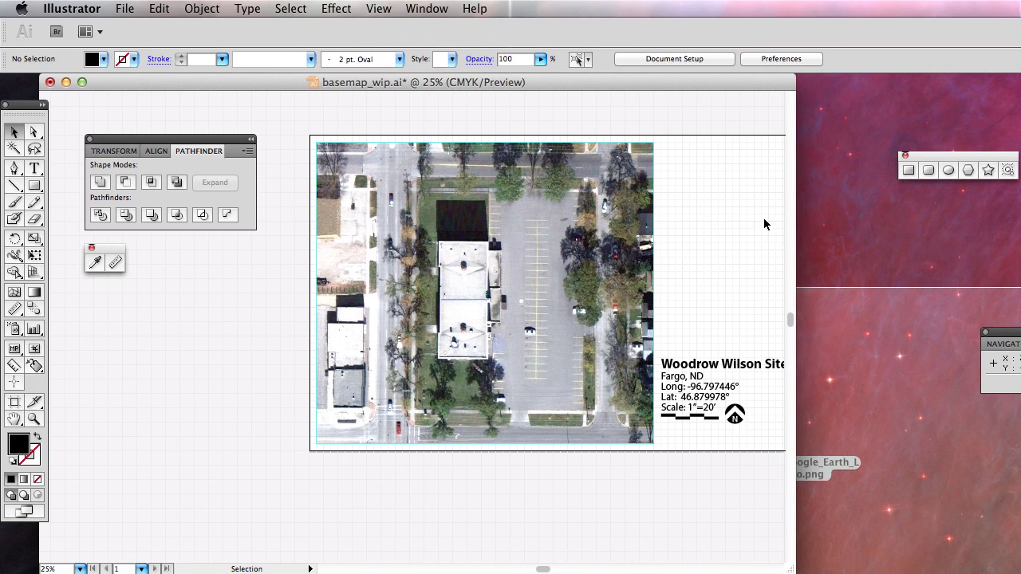
drag(715, 82, 617, 288)
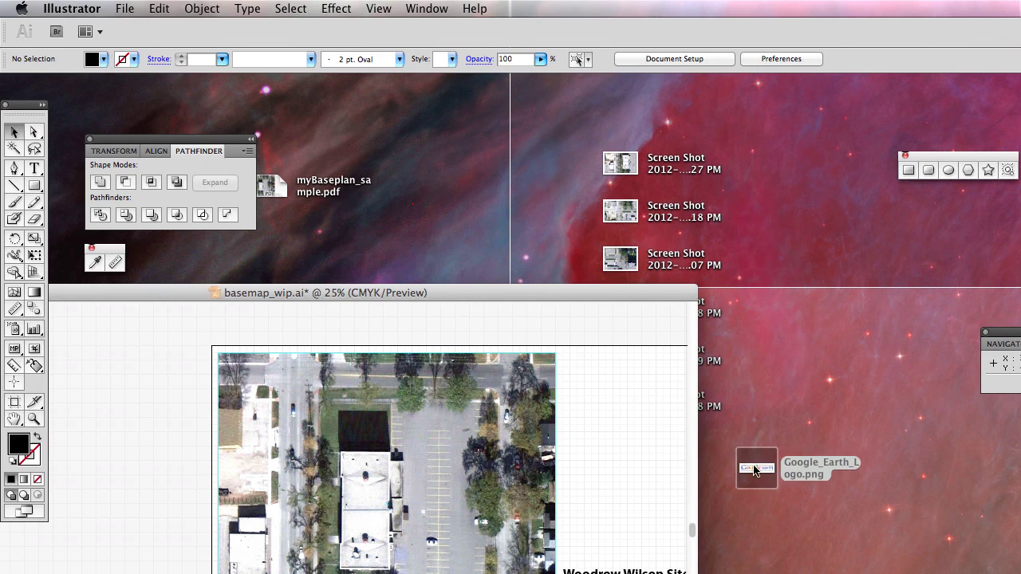
drag(751, 463, 892, 443)
drag(676, 293, 800, 86)
Place Google_Earth_Logo.png on the lower right part of the aerial photo and enlarge the document window.
drag(921, 450, 601, 425)
click(672, 509)
click(678, 502)
click(636, 433)
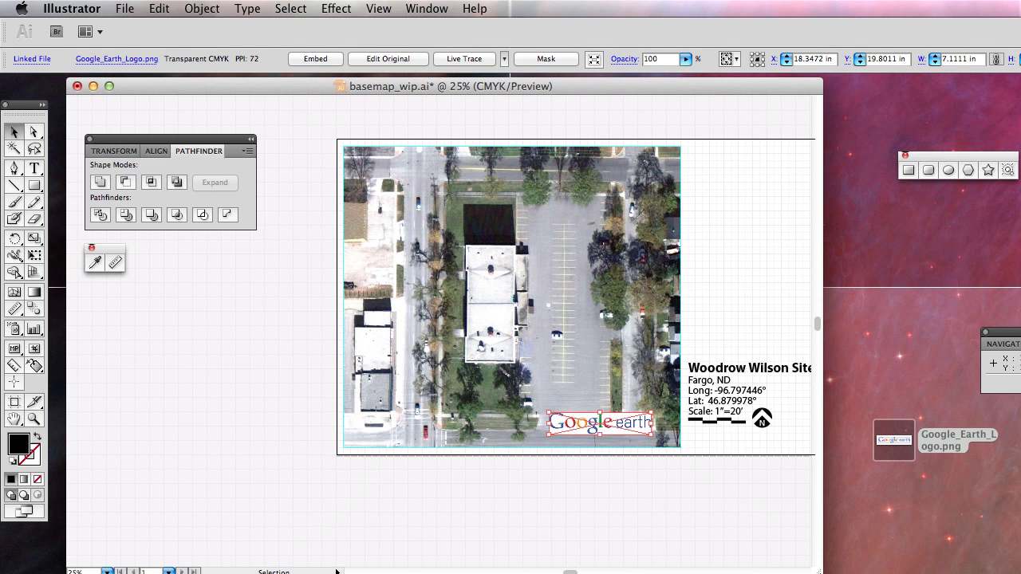
click(110, 86)
click(645, 499)
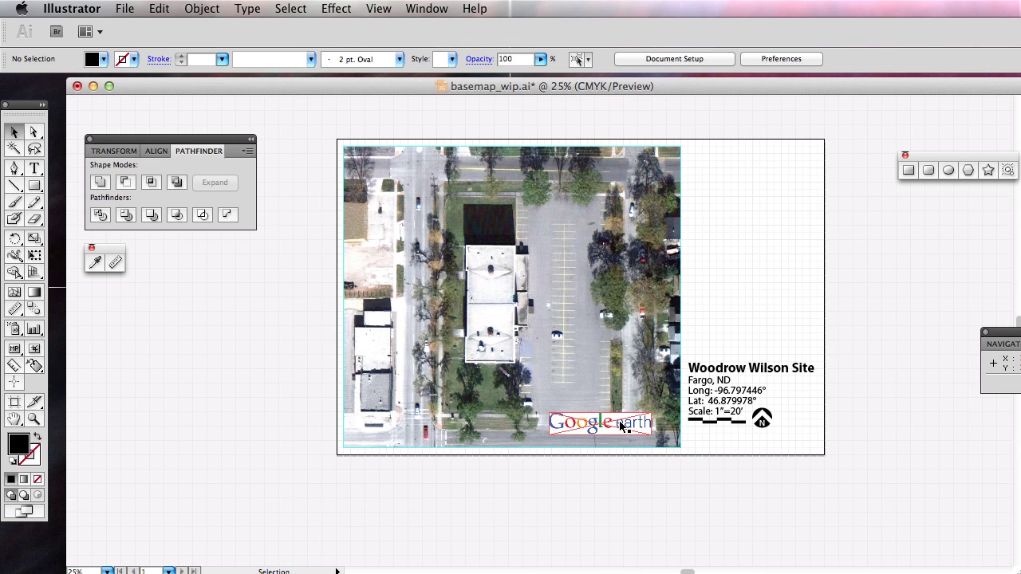
Set the Google Earth logo's blending mode to Multiply through its Appearance opacity settings, and hide the Appearance panel.
click(420, 11)
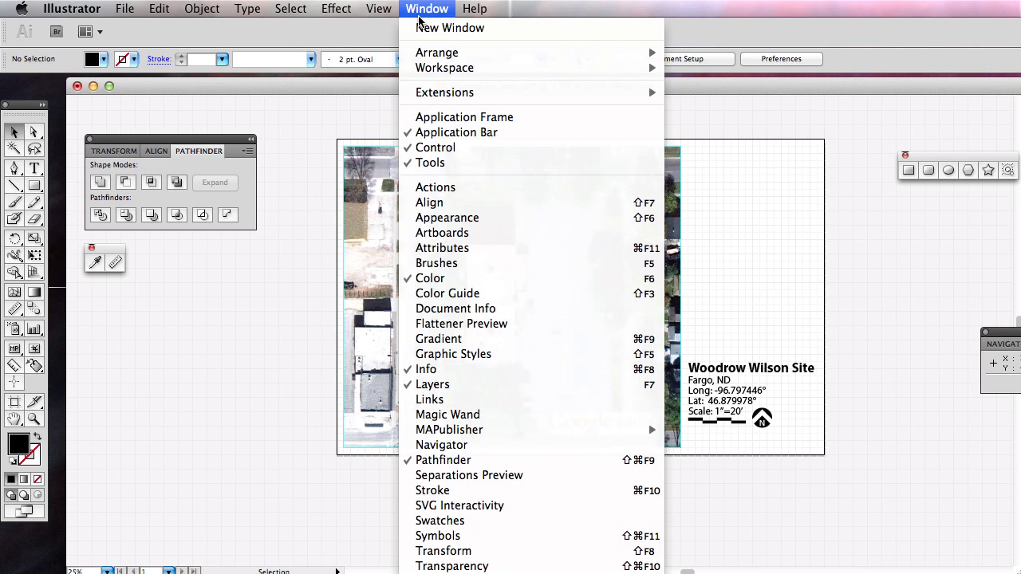
click(494, 220)
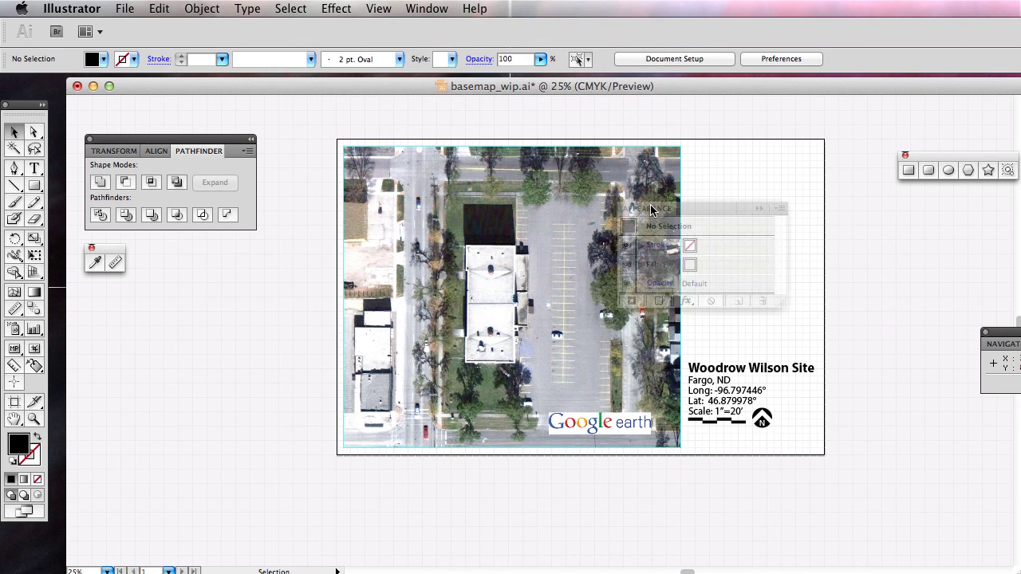
click(580, 431)
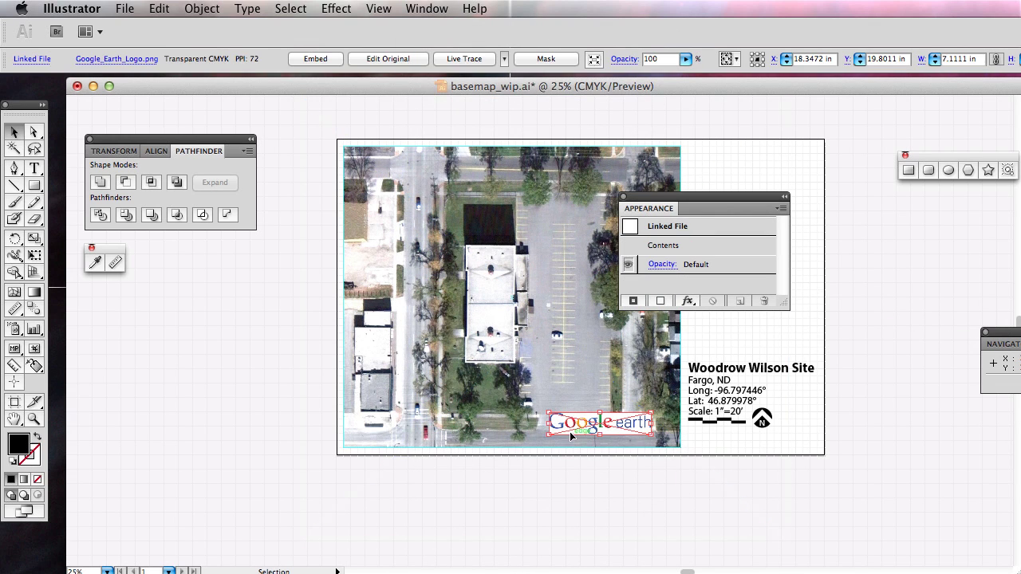
click(667, 266)
click(669, 265)
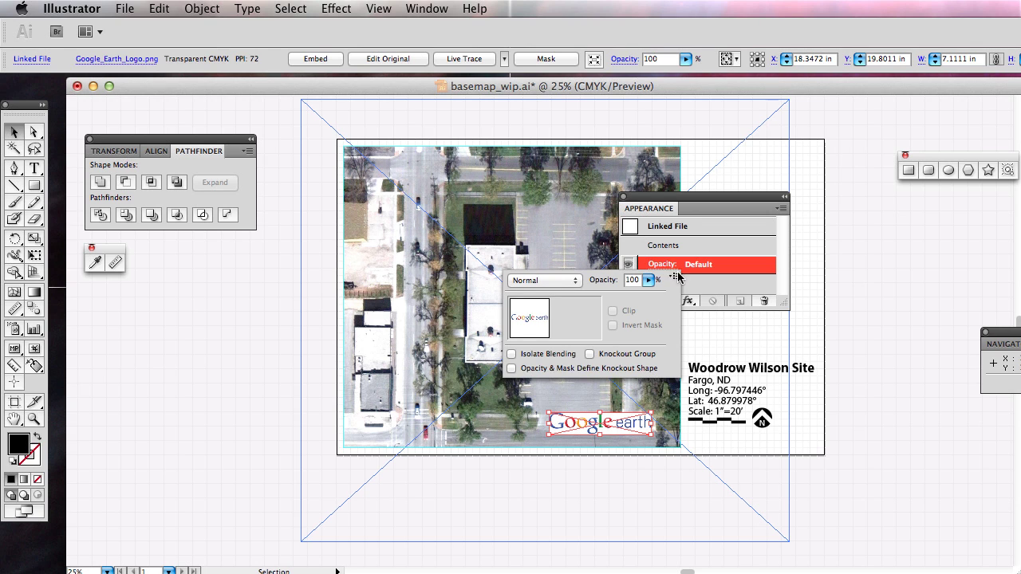
click(570, 282)
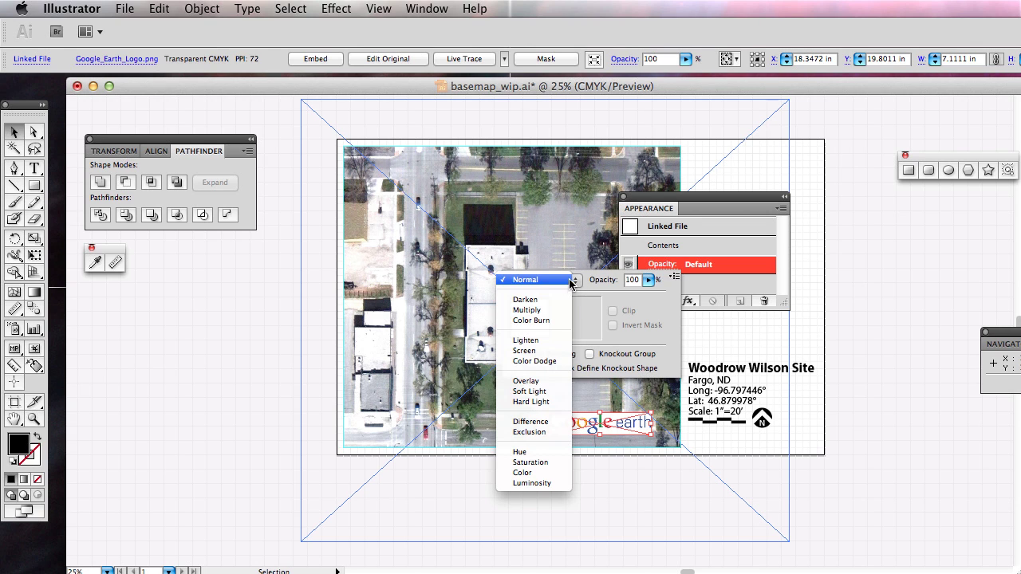
click(527, 309)
key(shift+F6)
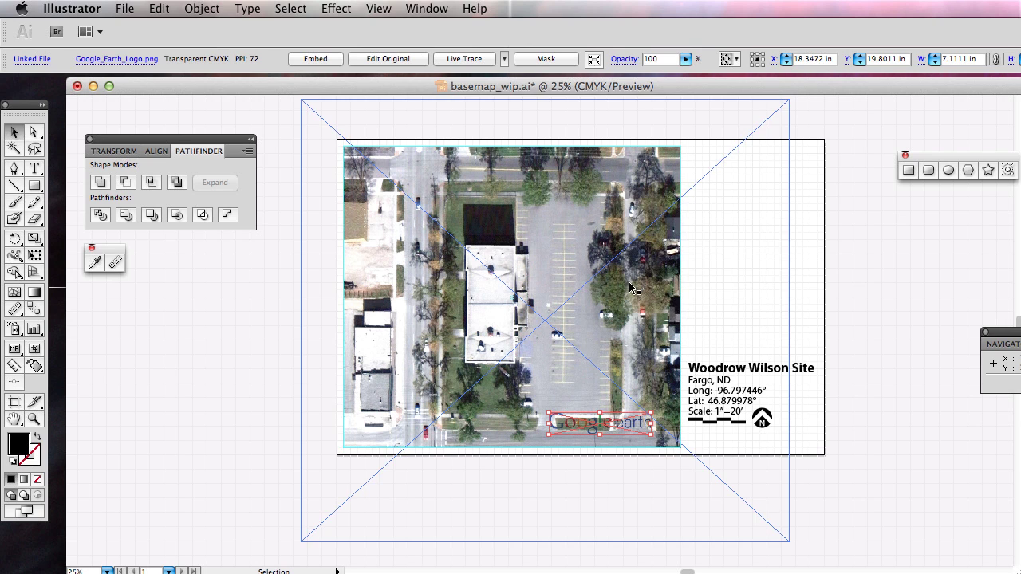
Scale the Google Earth logo down to about 5.42 in wide and position it near the photo's lower right corner.
scroll(627, 432, up, 2)
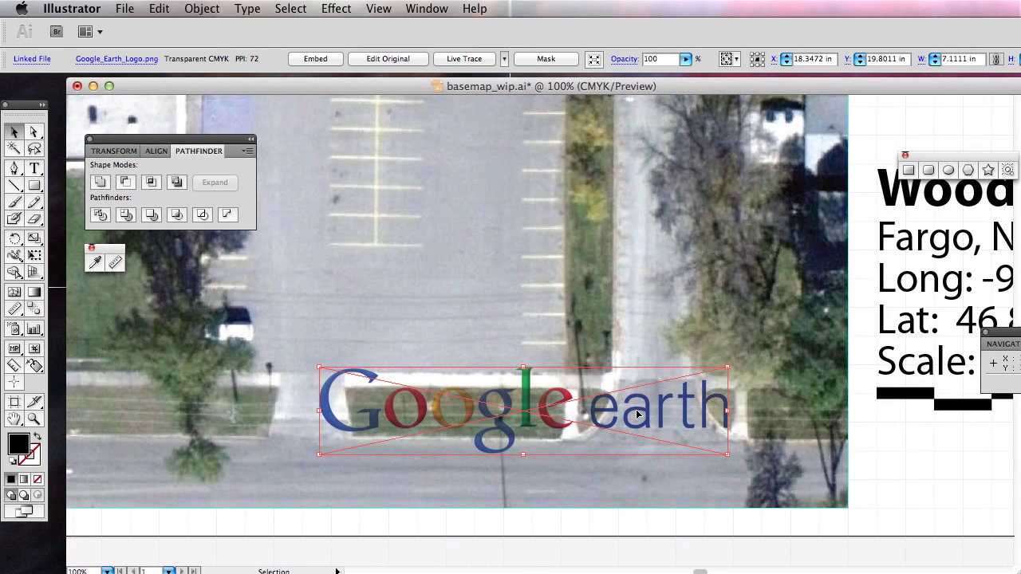
drag(319, 368, 416, 388)
drag(624, 431, 662, 478)
click(864, 481)
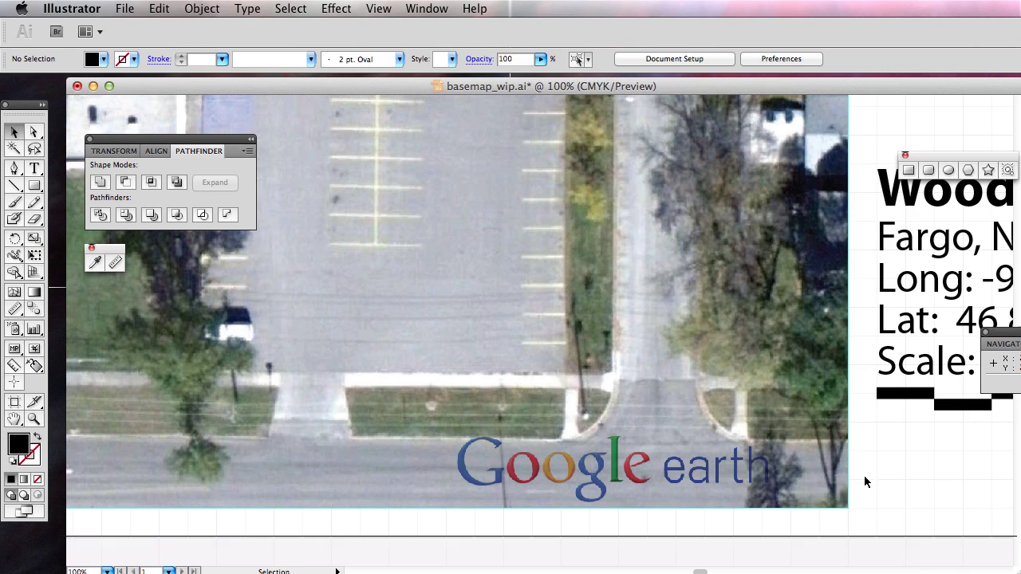
scroll(850, 448, down, 1)
scroll(850, 448, down, 1)
click(790, 461)
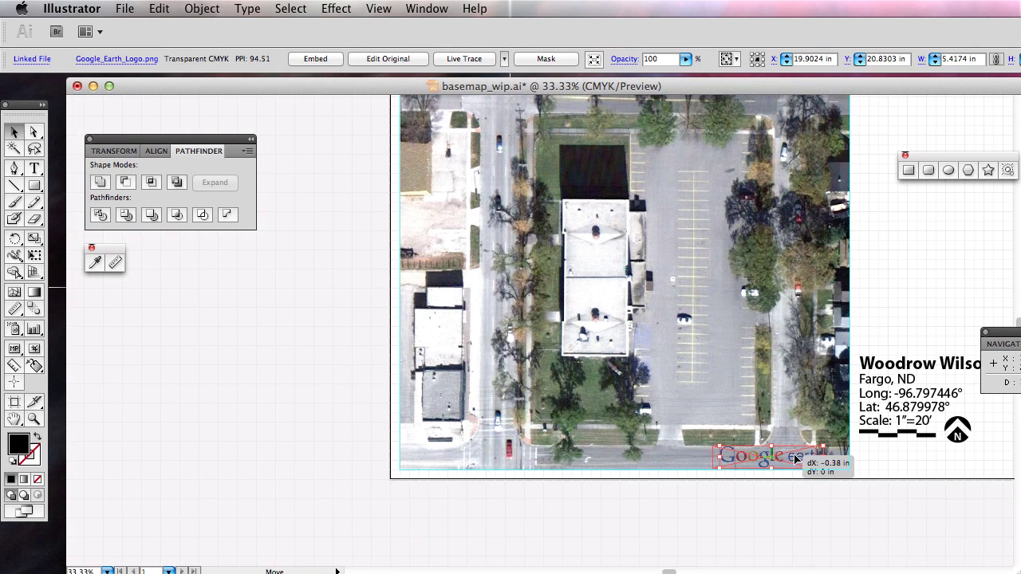
click(856, 449)
Save the finished base map document.
scroll(857, 449, down, 2)
scroll(779, 372, right, 2)
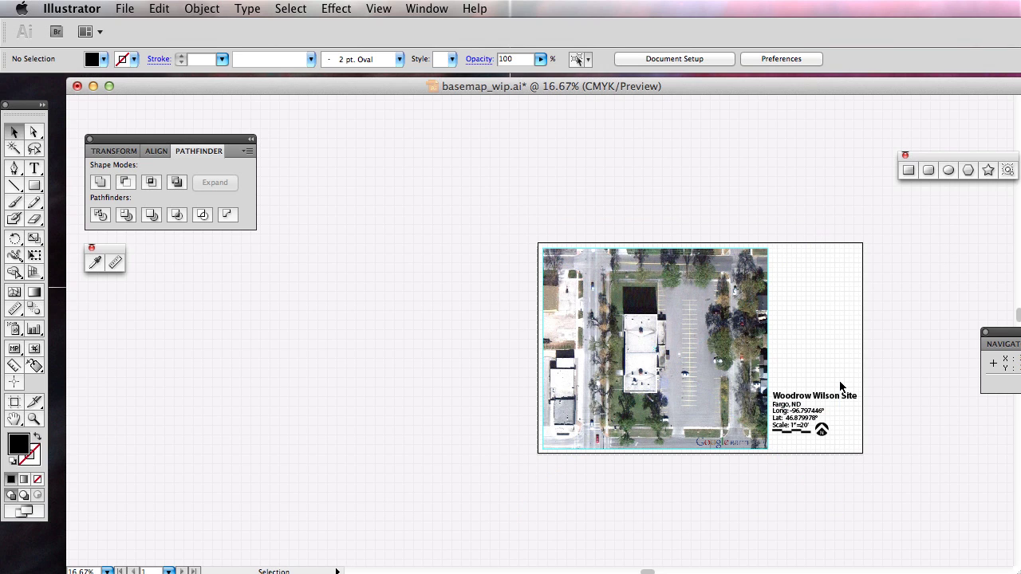
scroll(879, 369, right, 2)
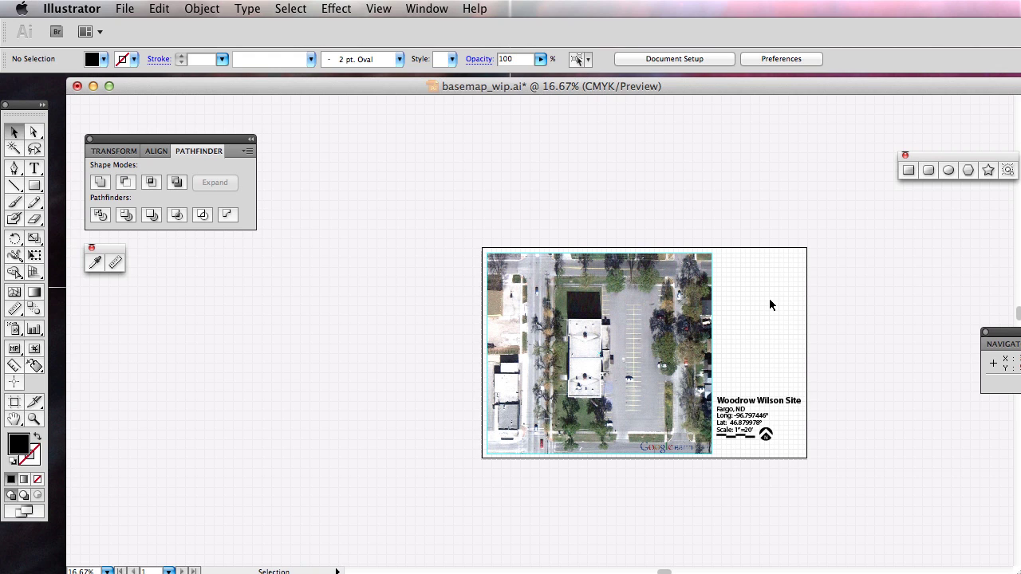
click(124, 8)
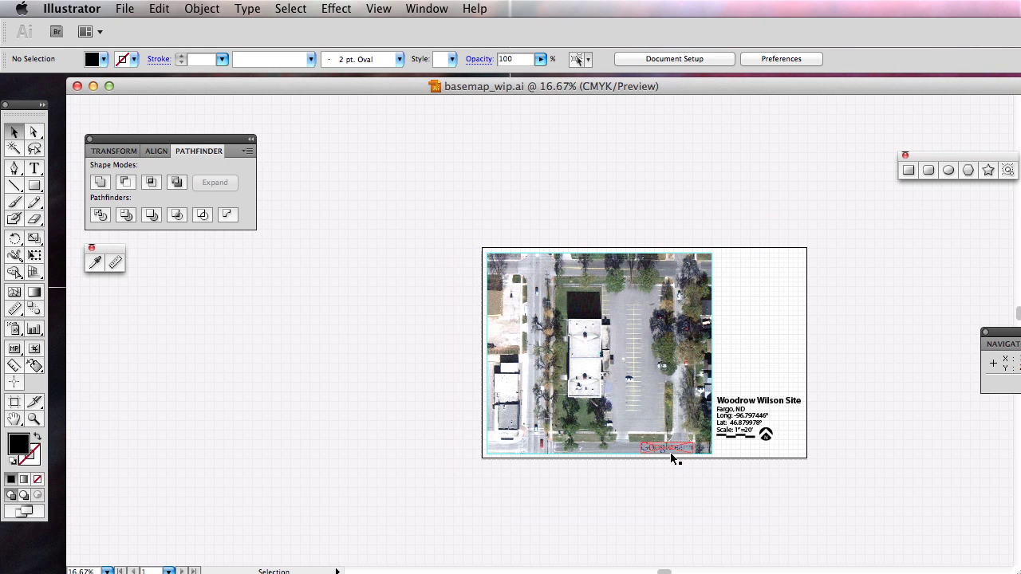
Show the Links panel and enlarge it so the placed images are listed clear of the panel edges.
click(430, 9)
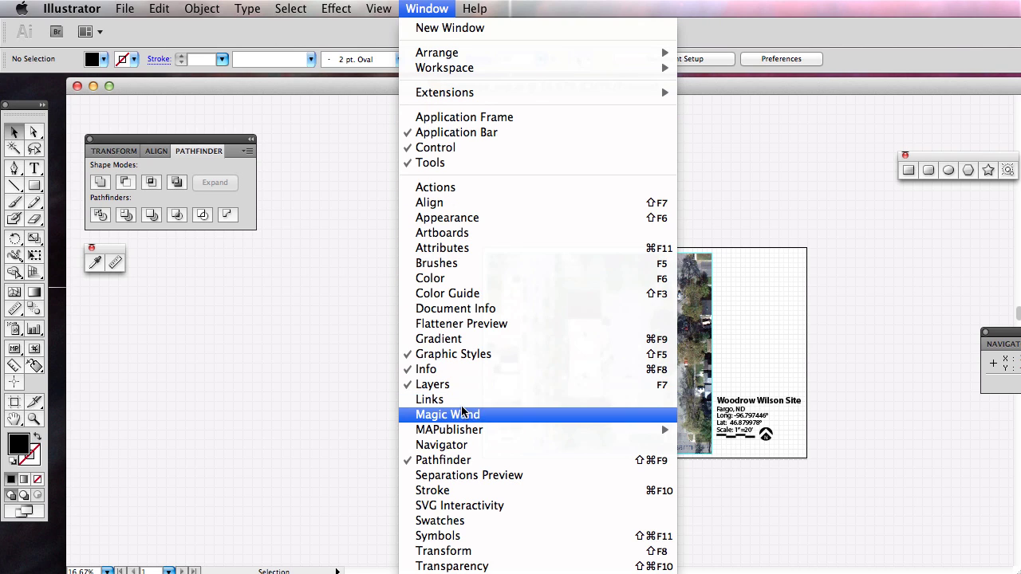
click(463, 400)
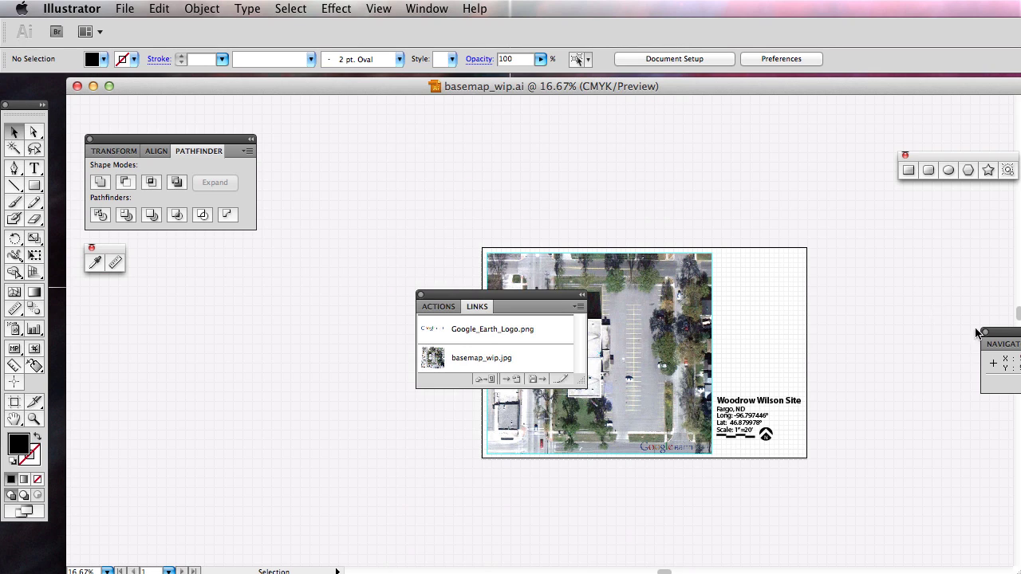
drag(527, 294, 720, 112)
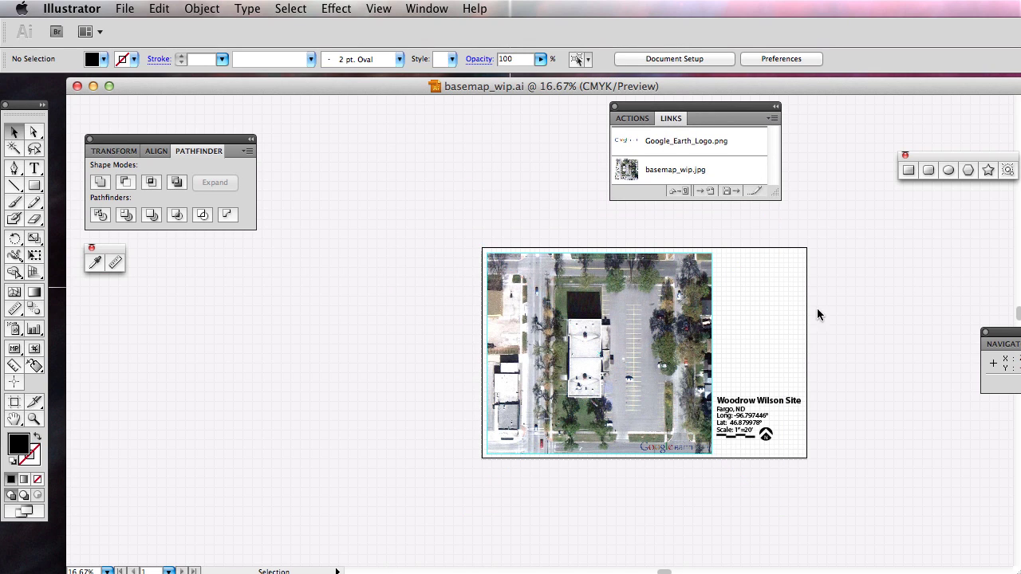
drag(775, 193, 898, 436)
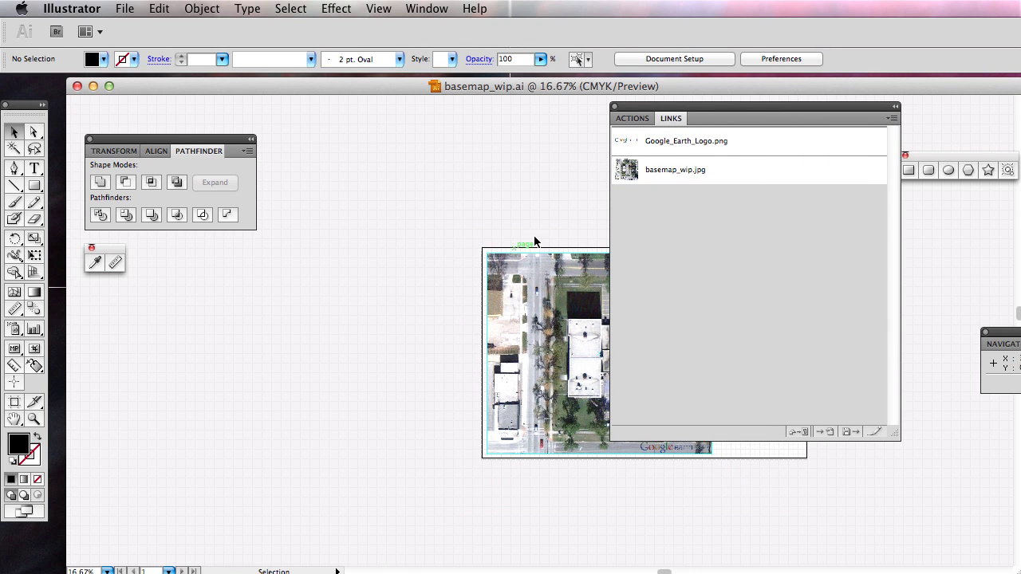
drag(706, 107, 773, 111)
Embed the linked Google_Earth_Logo.png image in the document, close the Links panel and clear the selection.
click(750, 146)
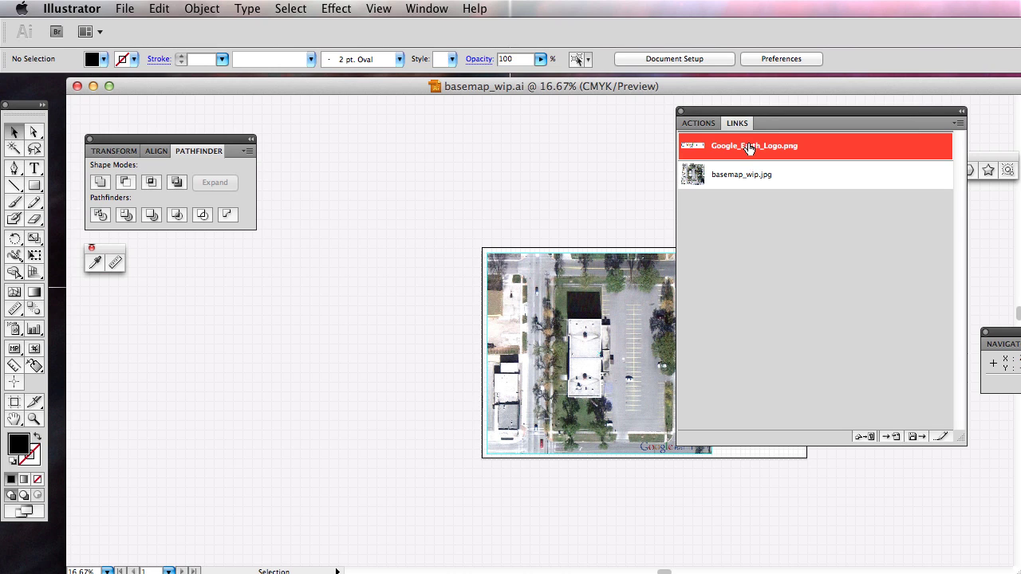
drag(888, 120, 562, 141)
click(633, 144)
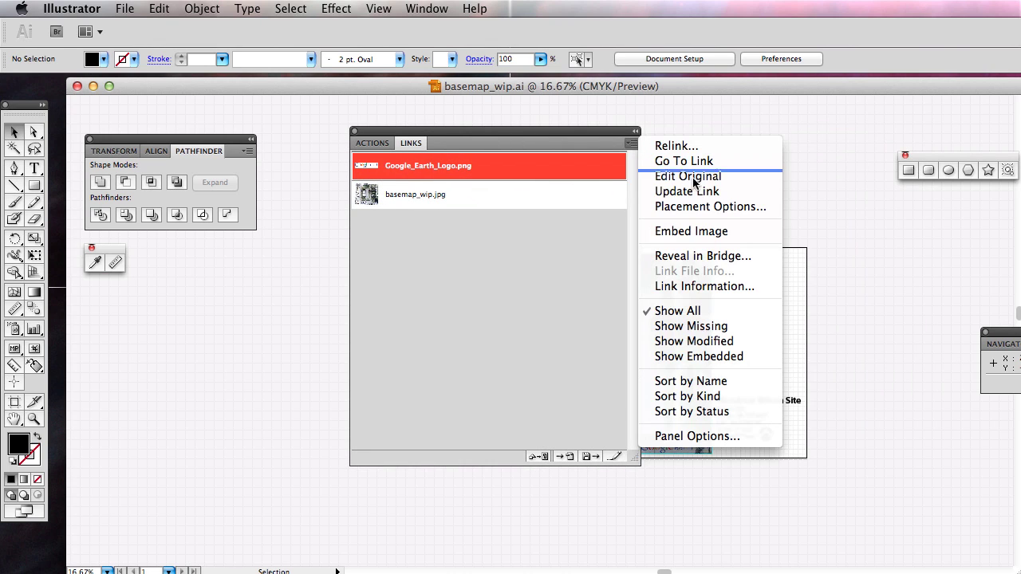
click(711, 233)
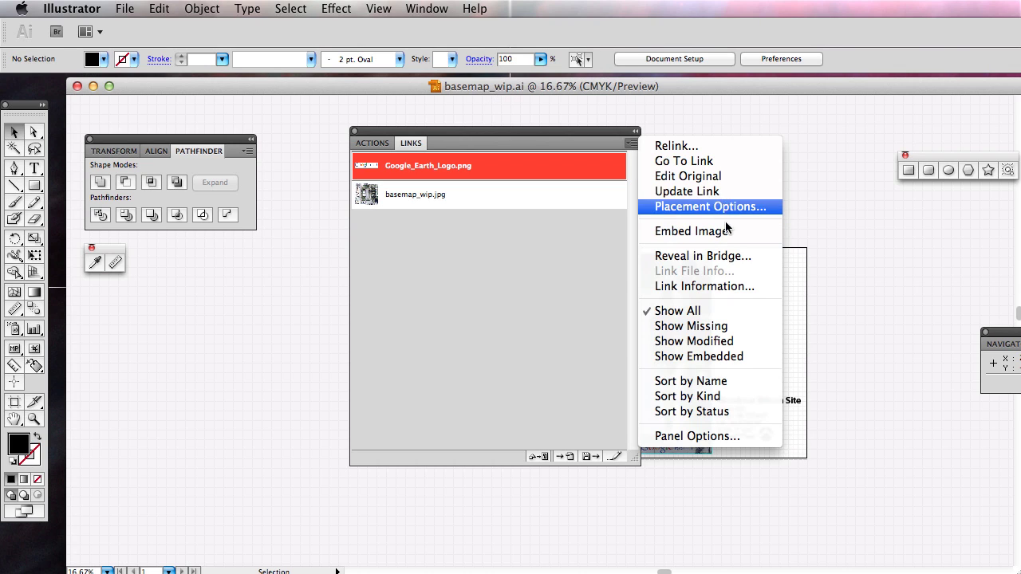
click(691, 231)
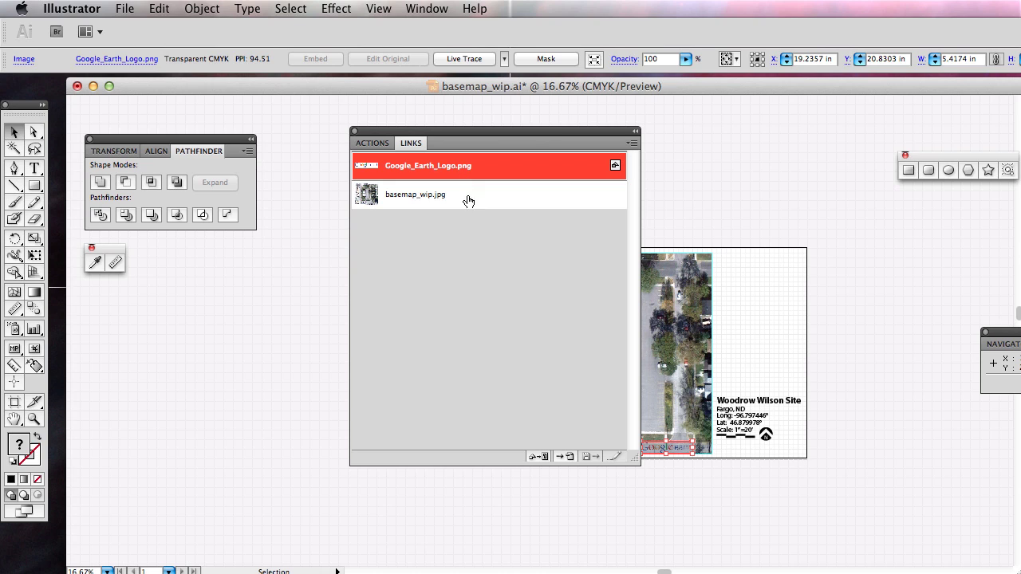
click(354, 130)
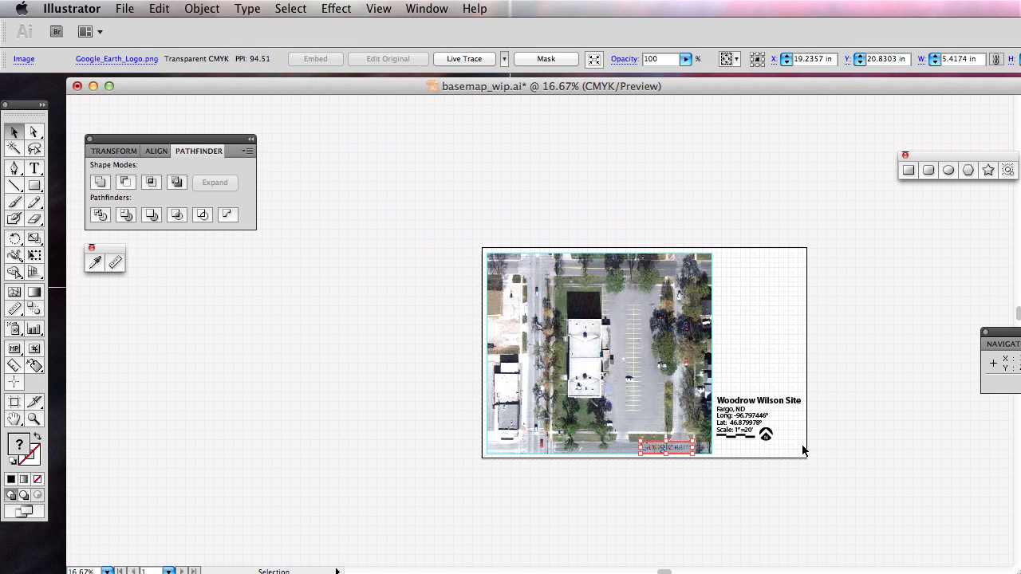
click(904, 458)
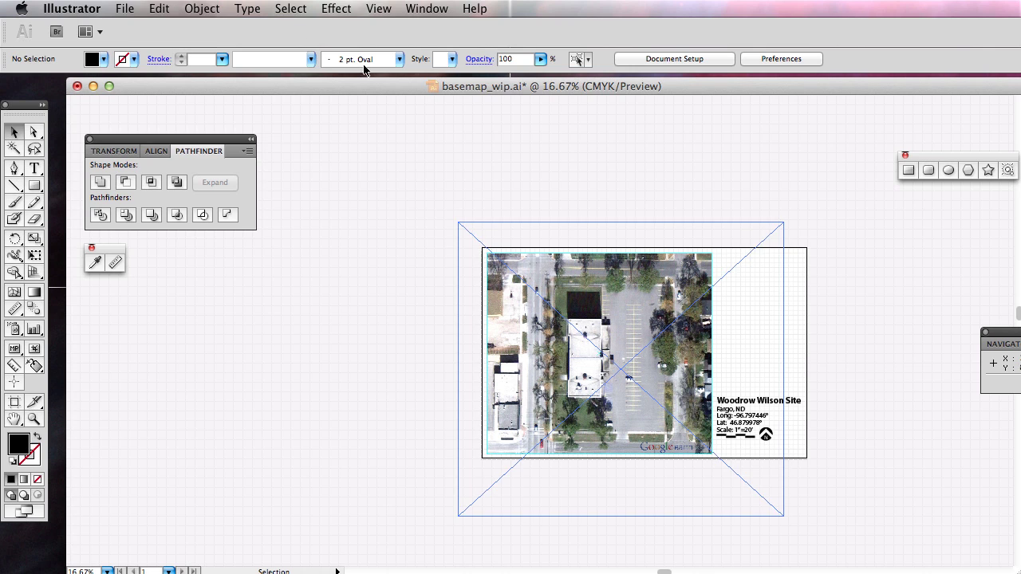
click(121, 8)
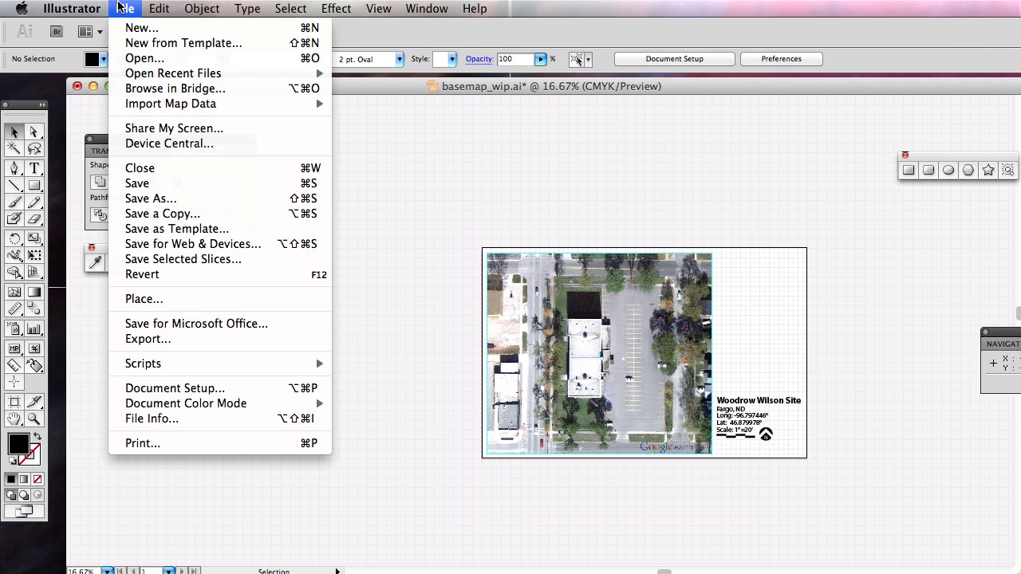
click(182, 339)
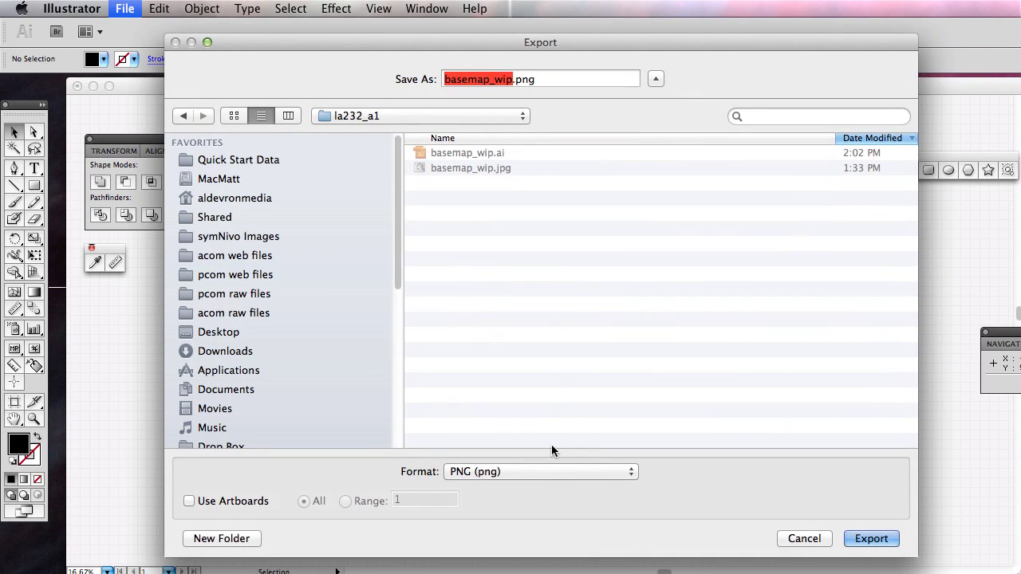
click(550, 471)
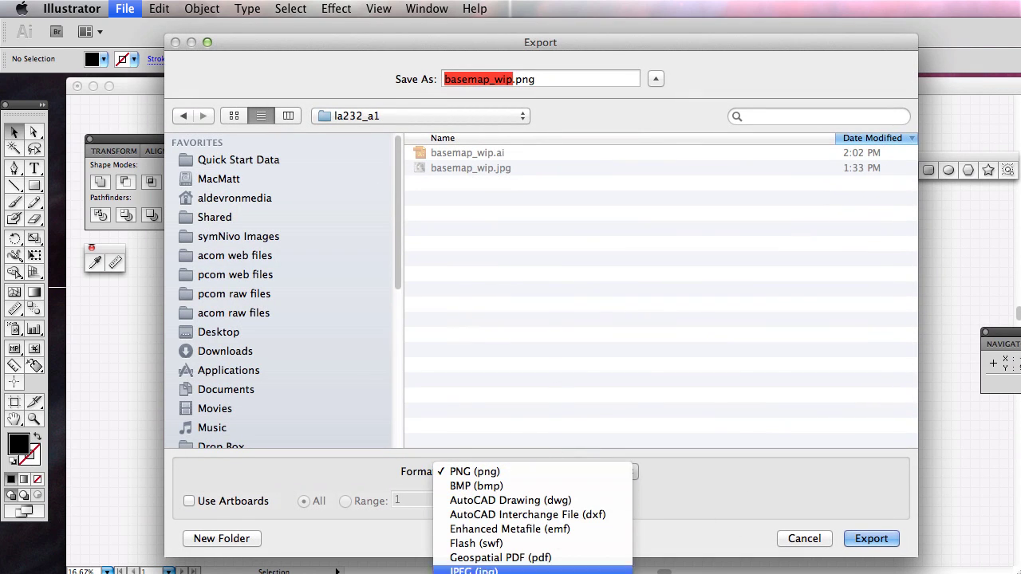
click(814, 548)
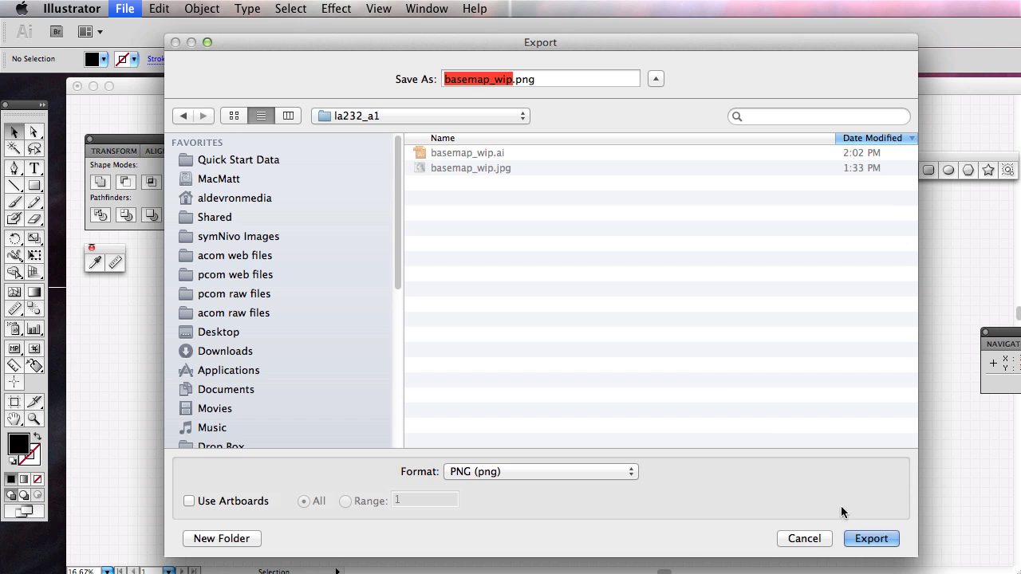
click(813, 539)
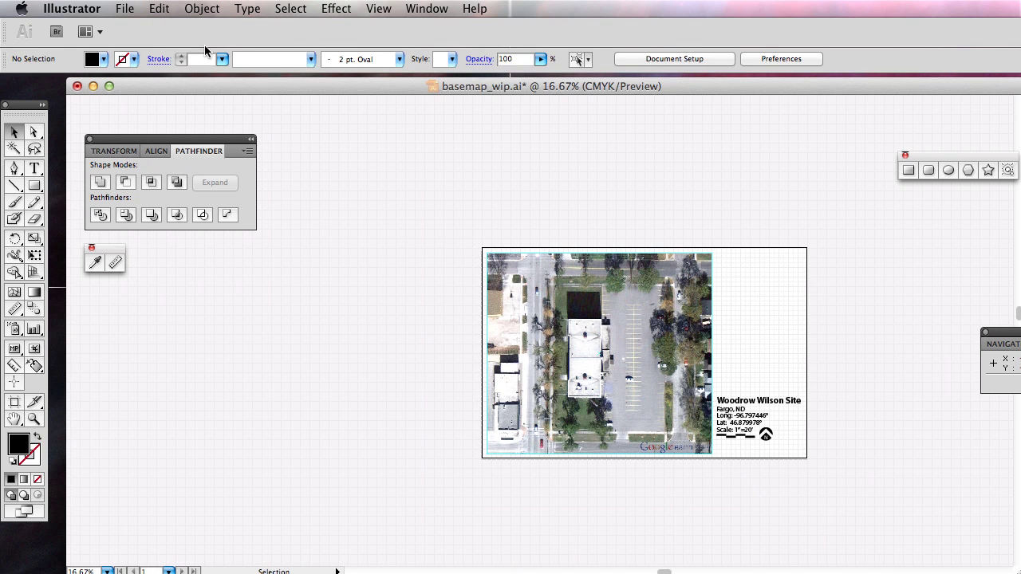
Save the document under the name basemap_wip.pdf in Adobe PDF format in the la232_a1 folder.
click(140, 9)
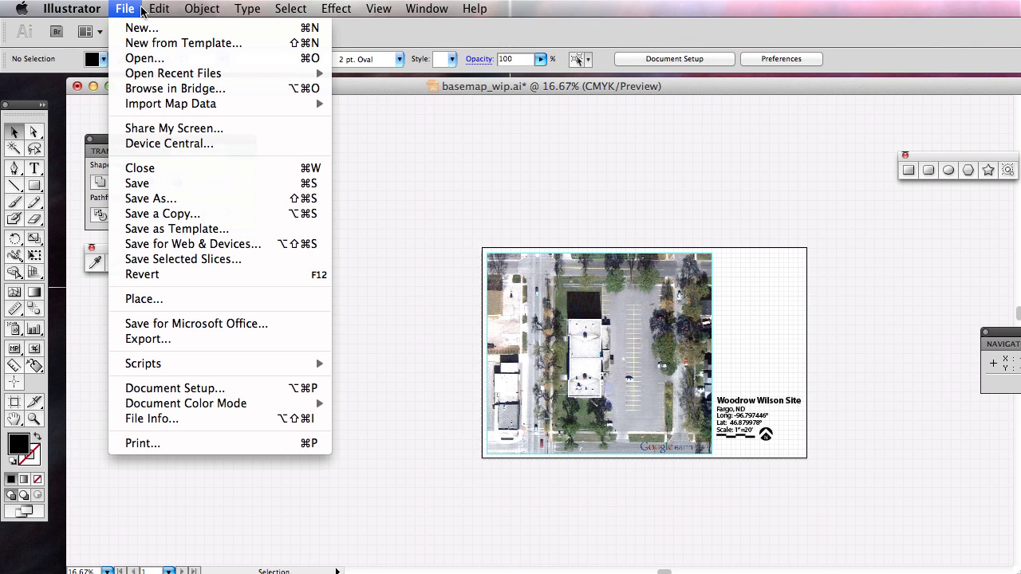
click(144, 199)
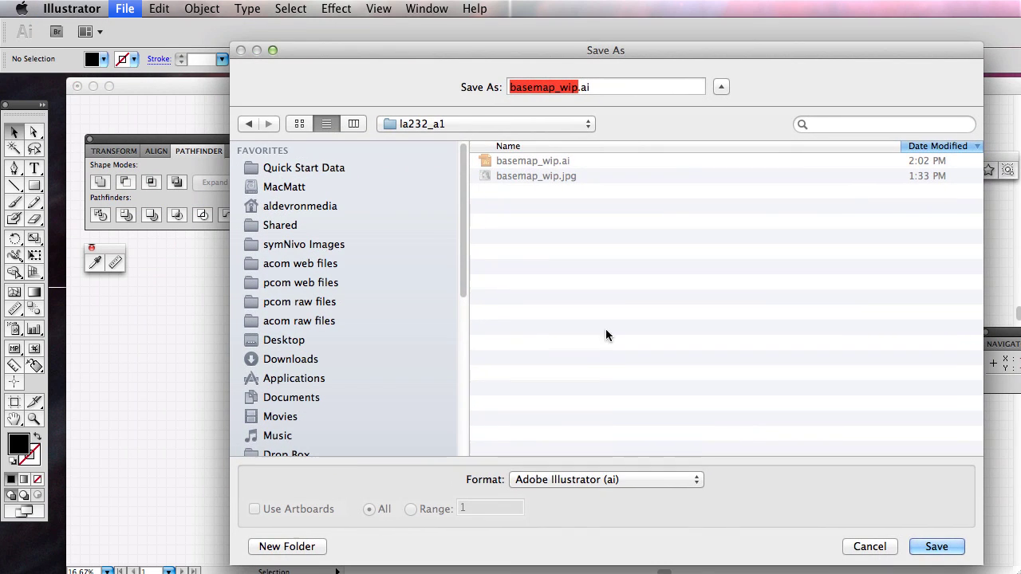
click(614, 478)
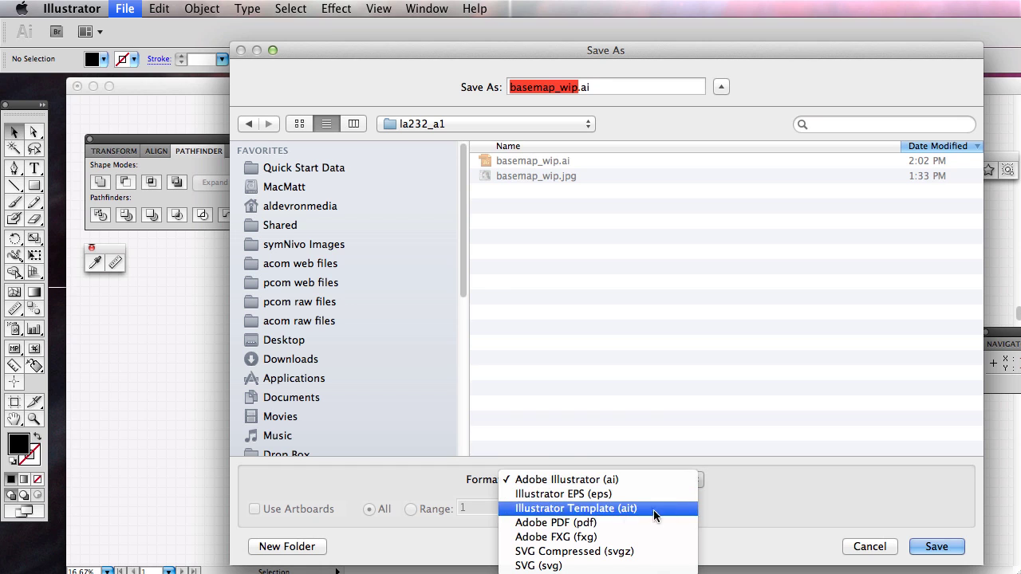
click(598, 522)
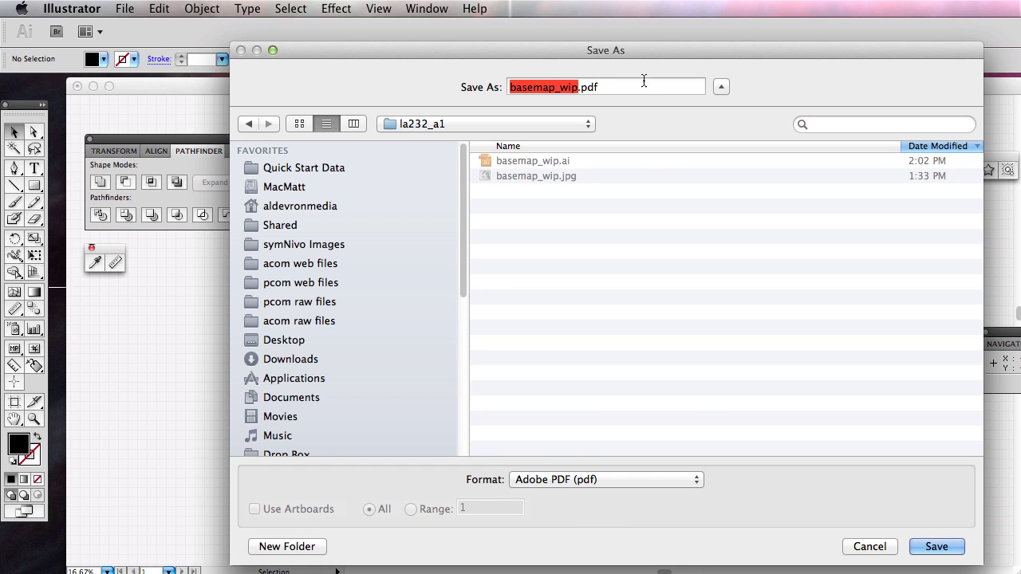
drag(628, 50, 565, 51)
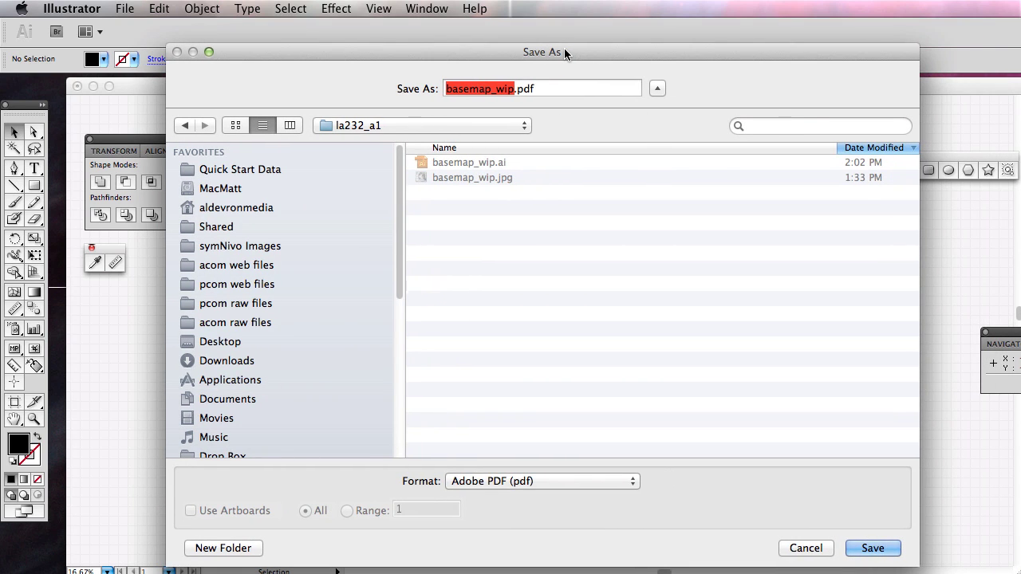
double_click(537, 94)
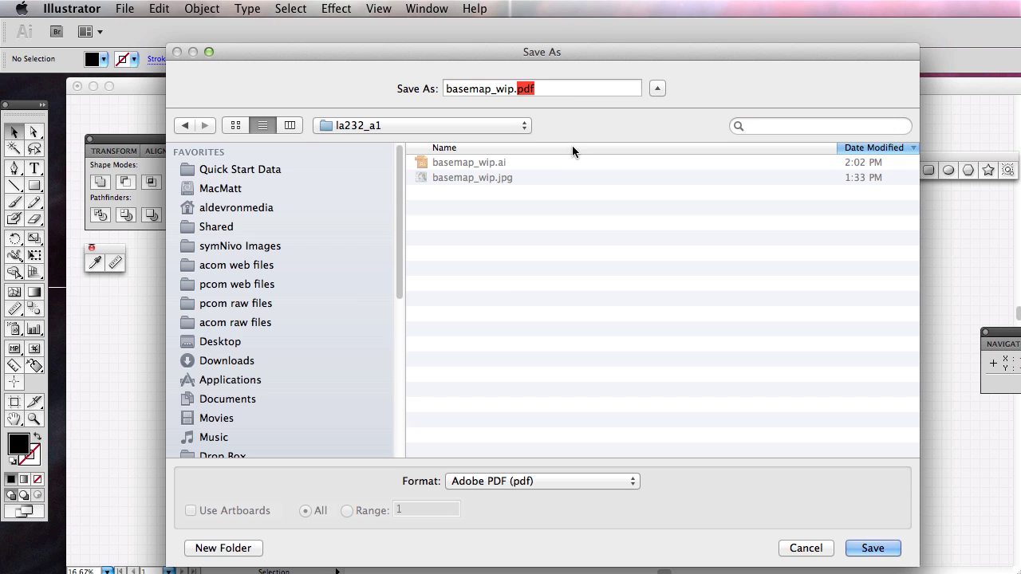
click(566, 87)
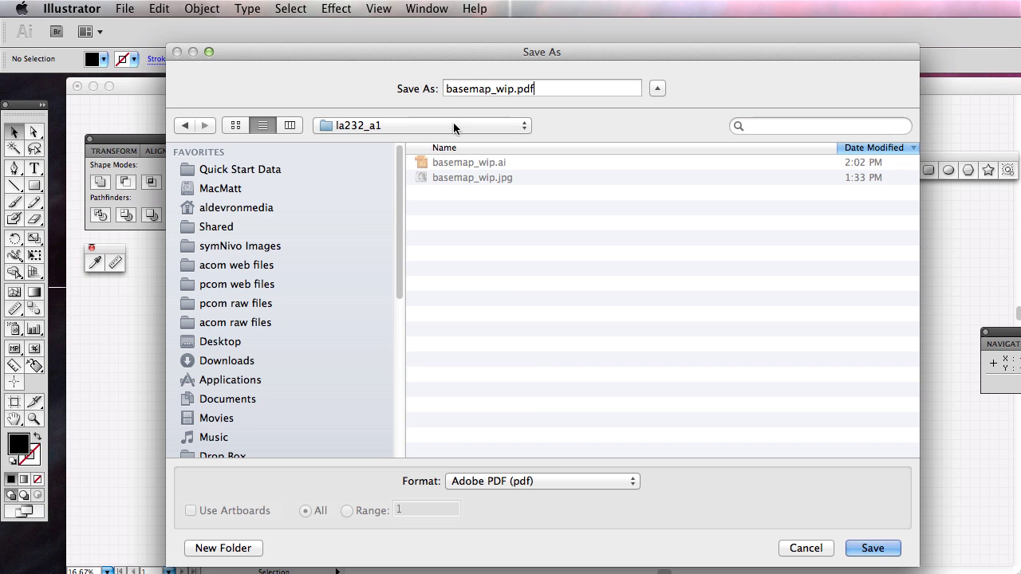
click(872, 548)
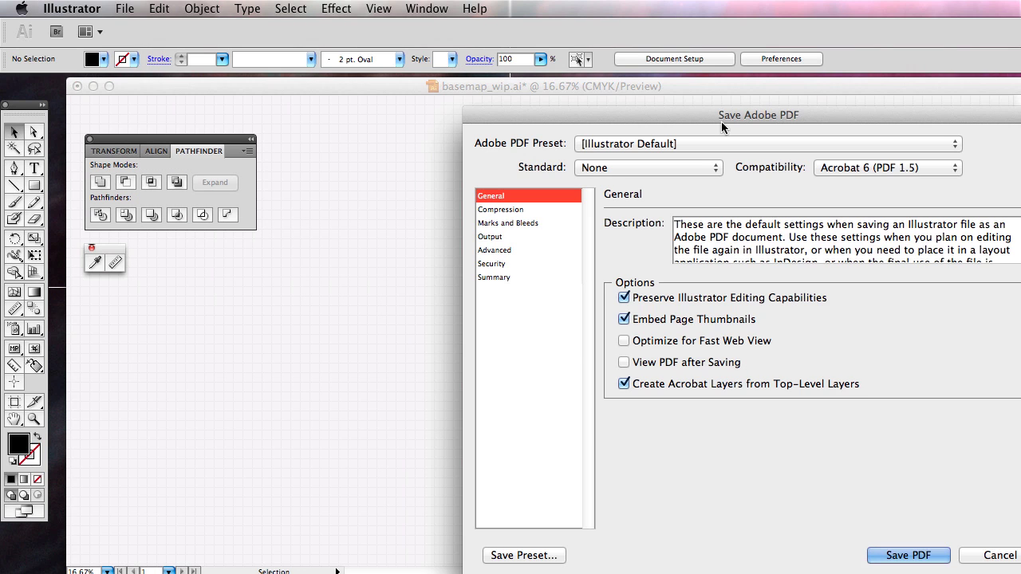
Write the PDF with the High Quality Print preset and Preserve Illustrator Editing Capabilities turned off, accepting the editing warning.
drag(721, 119, 457, 90)
click(436, 111)
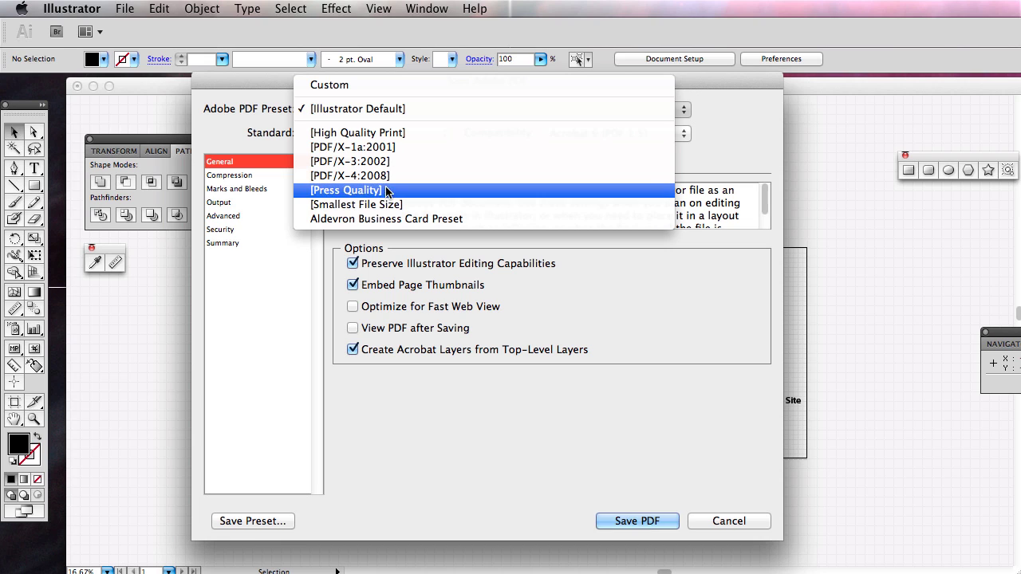
click(368, 134)
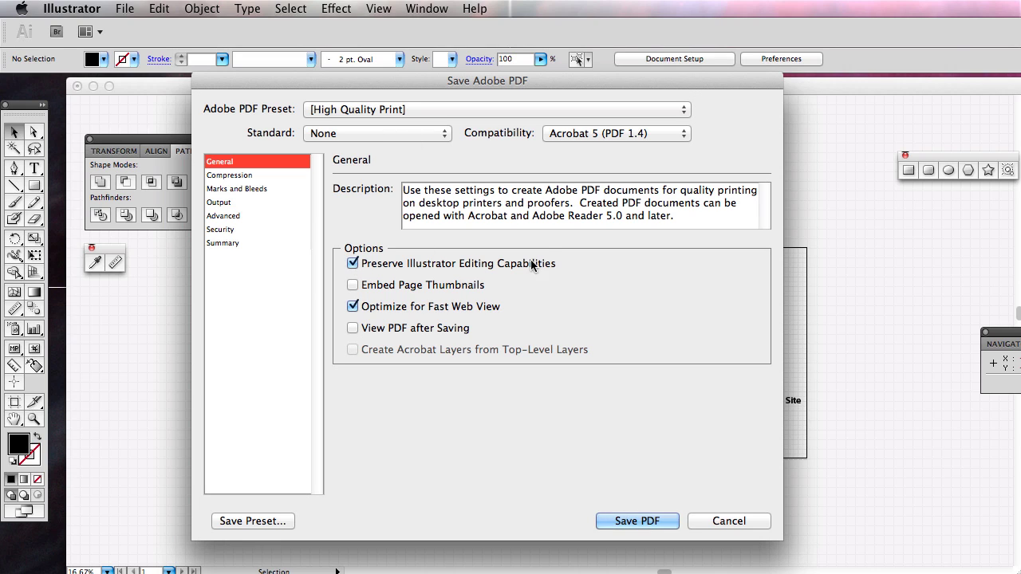
click(356, 264)
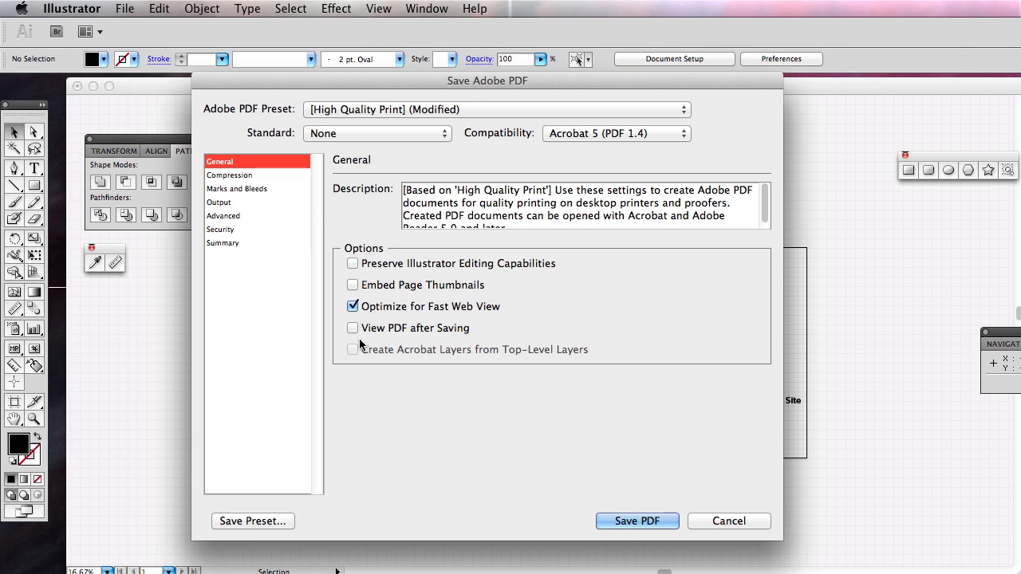
click(659, 520)
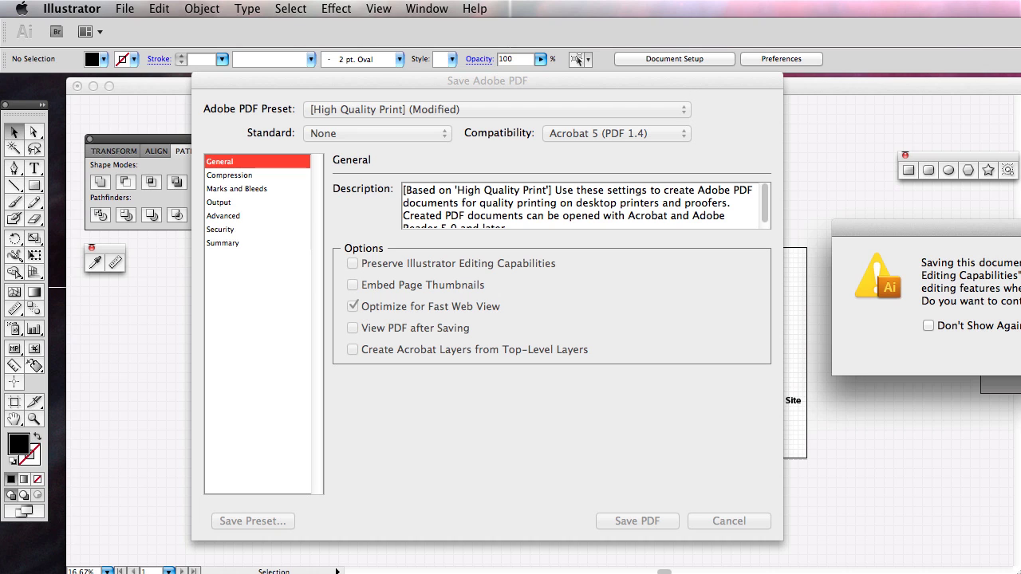
drag(906, 246, 392, 188)
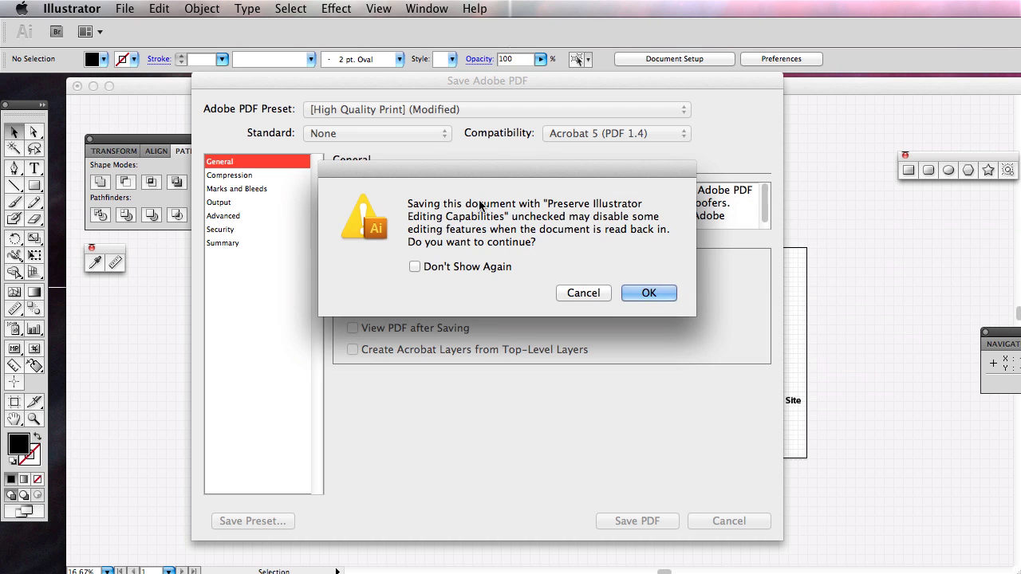
click(650, 292)
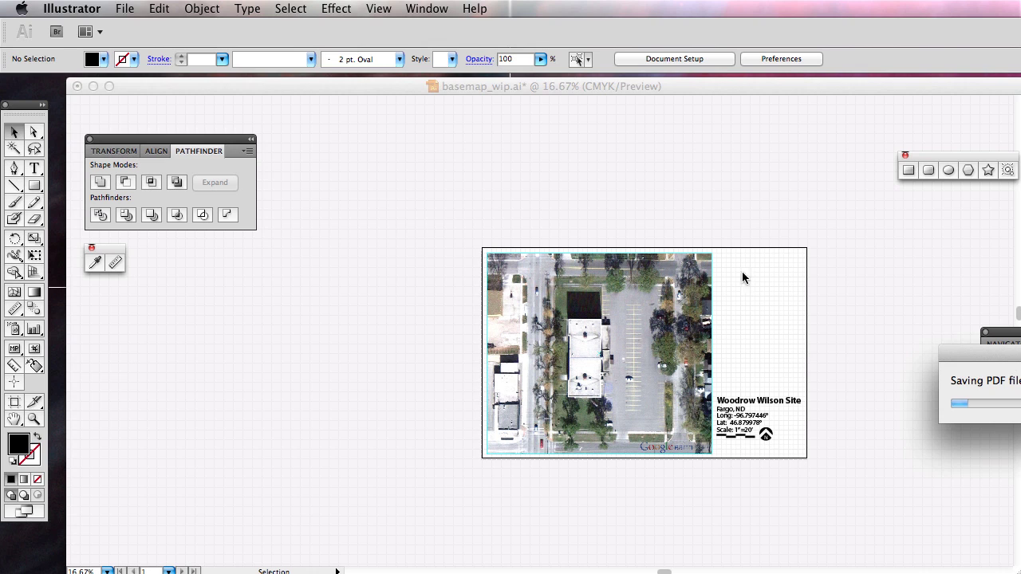
Switch to Finder, check the file size of basemap_wip.pdf, preview its contents and move the folder window aside.
key(super+Tab)
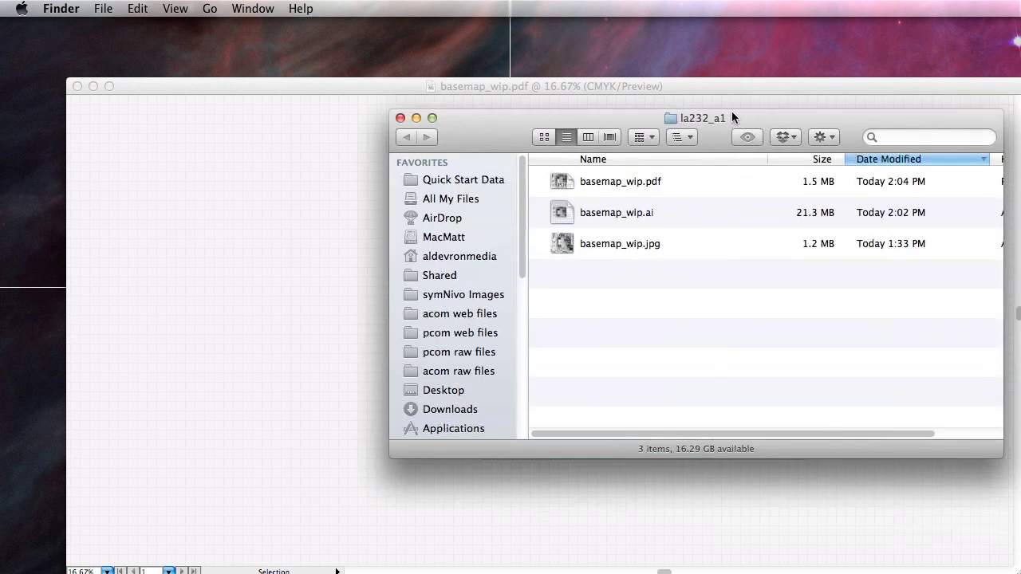
click(549, 185)
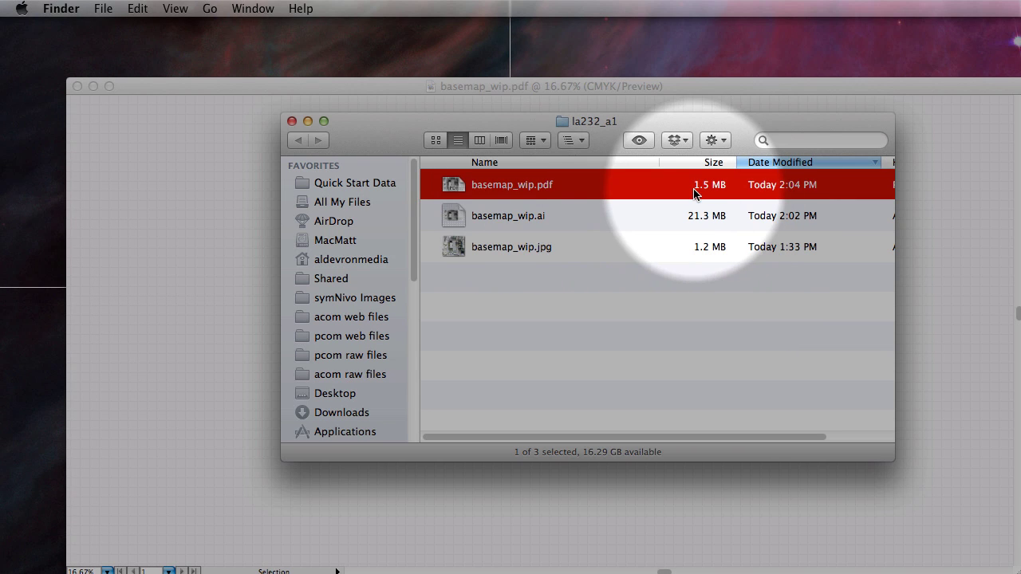
key(space)
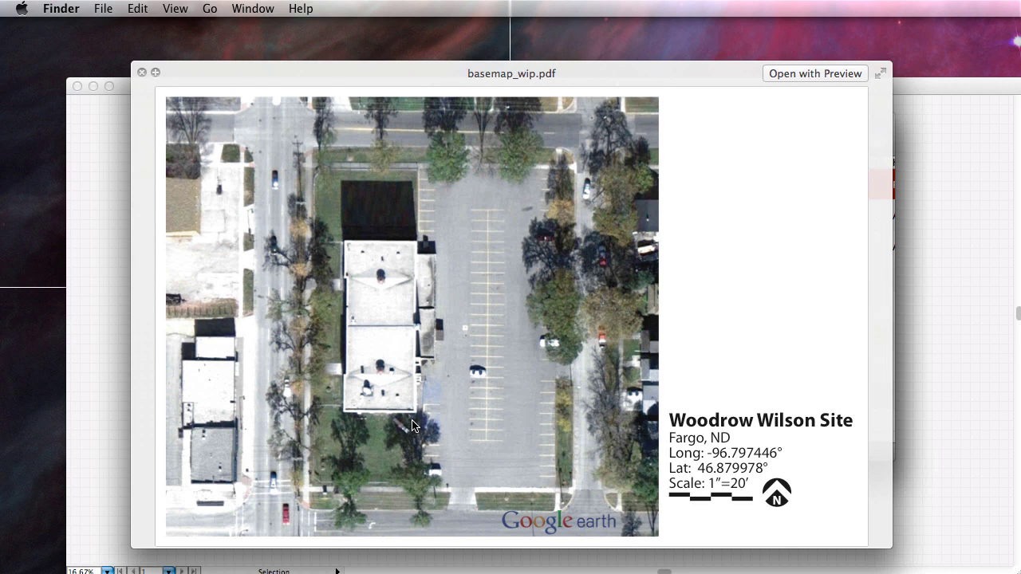
click(142, 72)
drag(438, 151, 1017, 311)
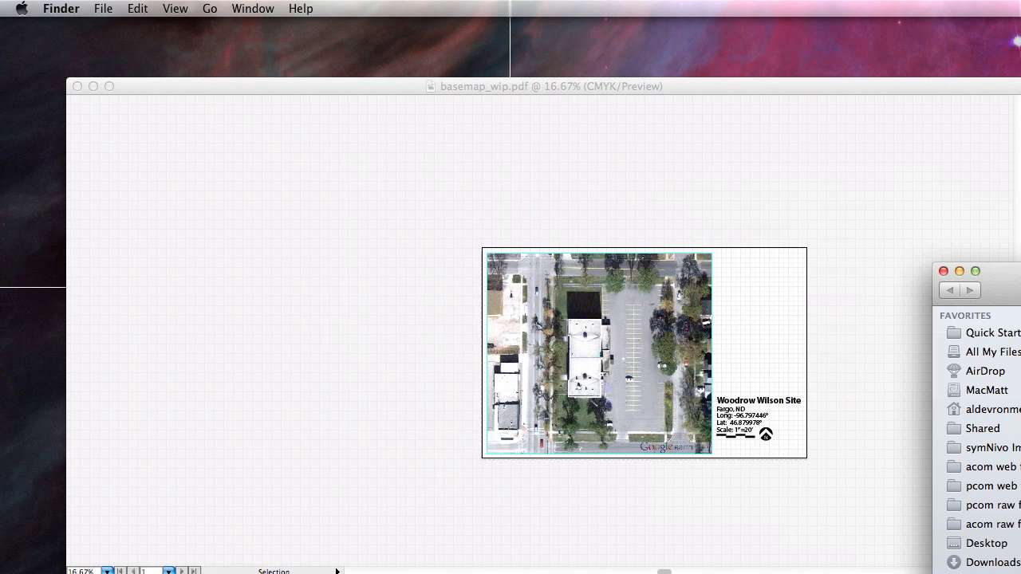
Switch to the browser in the Windows 7 virtual machine and bring up the Blackboard Learn course page.
key(super+Tab)
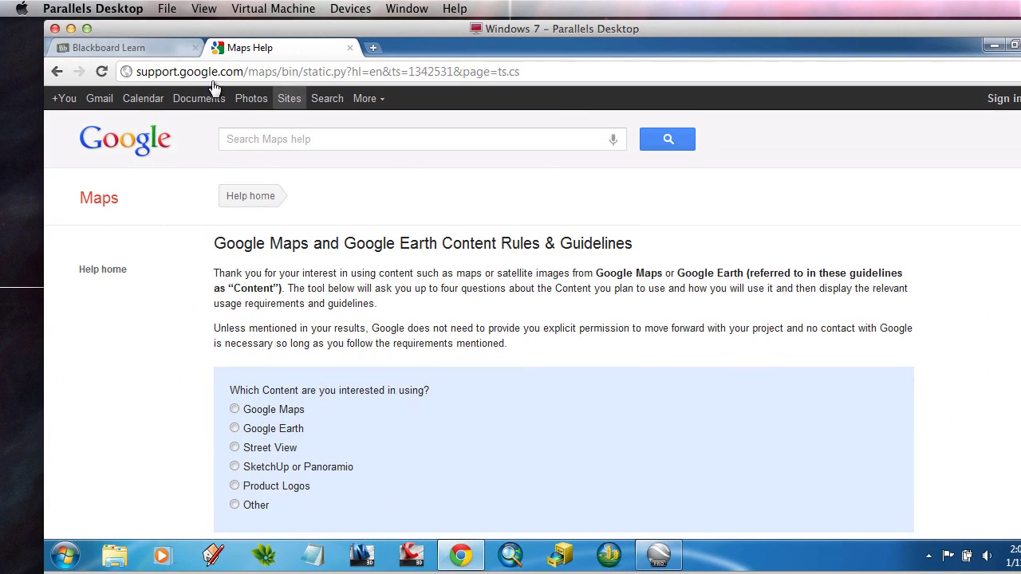
click(134, 47)
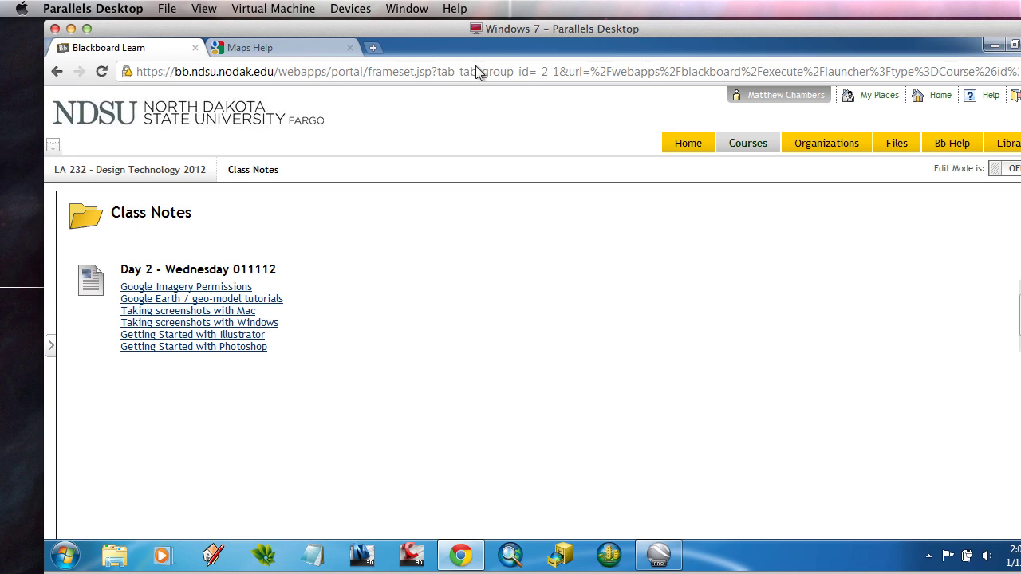
Review the Google Earth / geo-model tutorials and Getting Started with Illustrator pages linked in the Class Notes, returning to Blackboard after each.
click(223, 299)
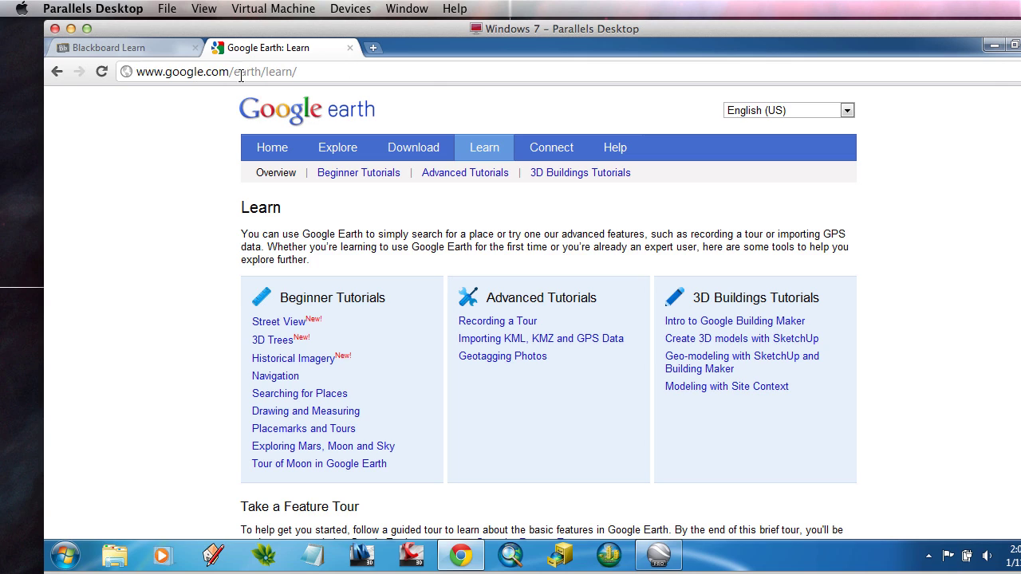
click(109, 48)
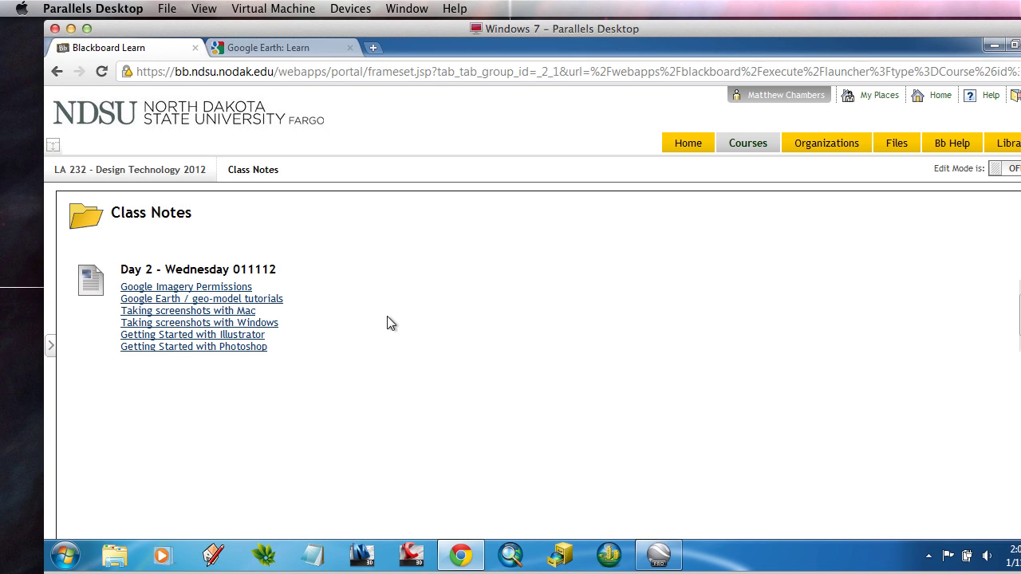
click(244, 335)
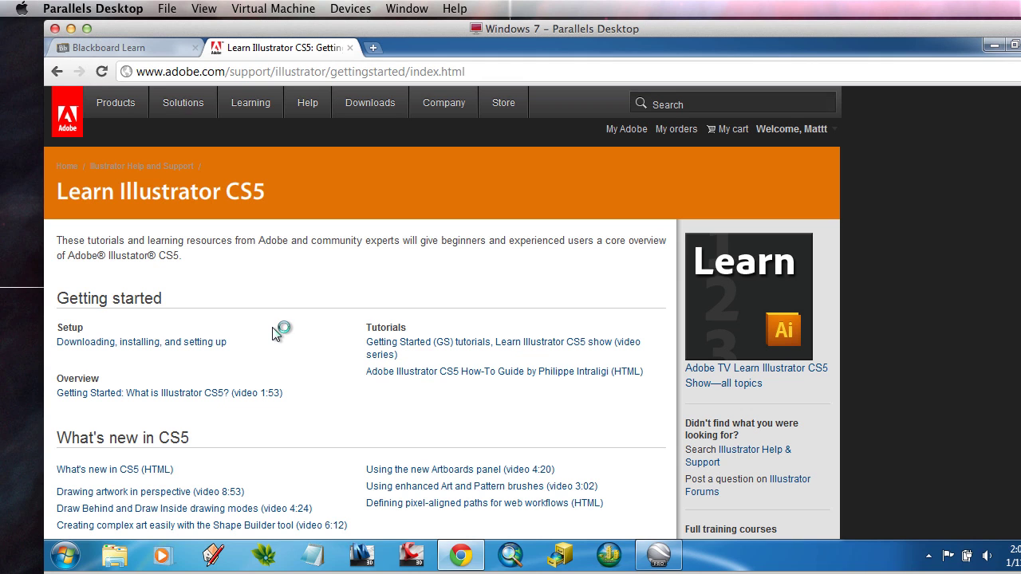
scroll(323, 343, down, 3)
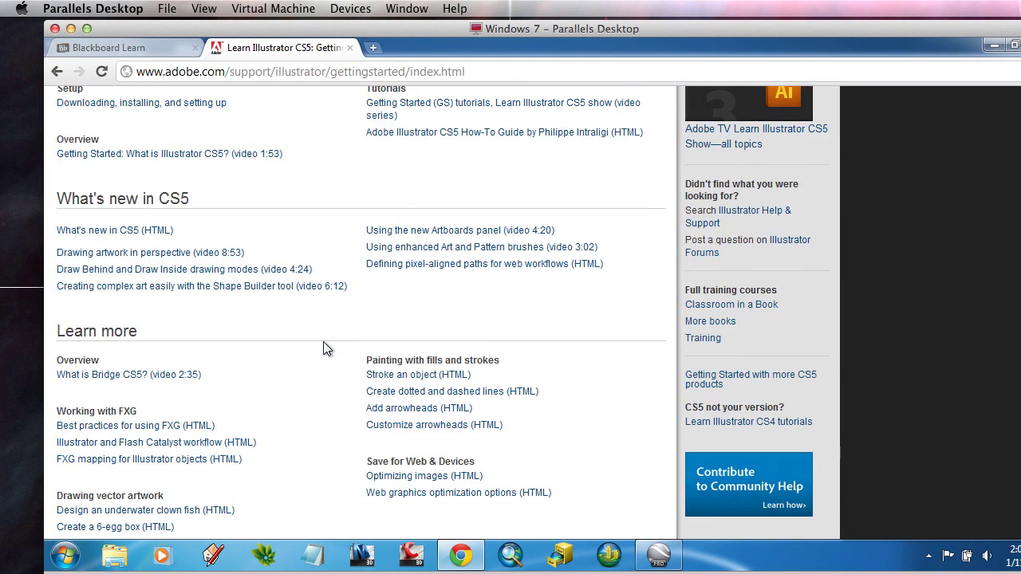
scroll(324, 347, up, 3)
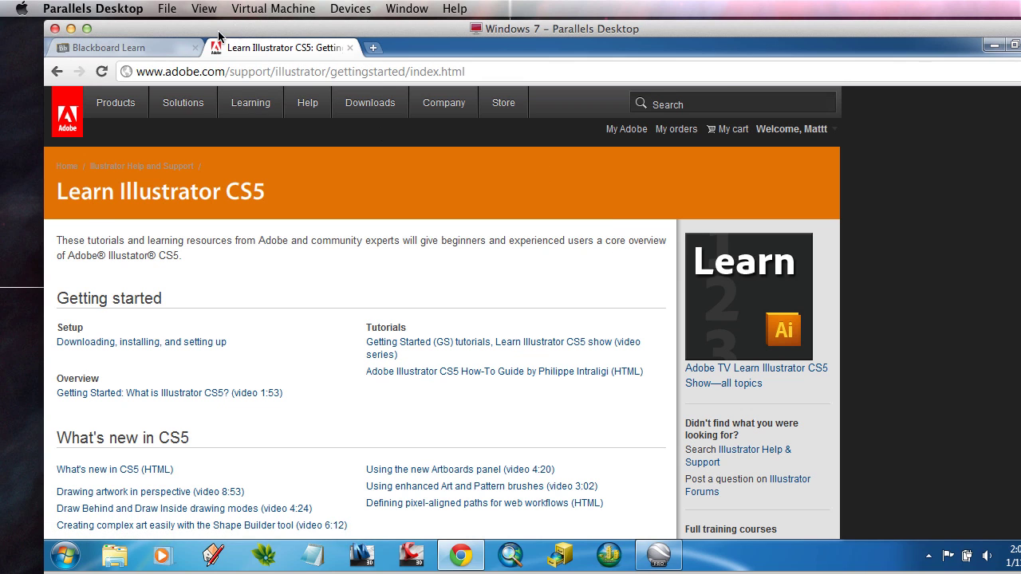
click(152, 48)
Move the Windows 7 virtual machine window out of the way to uncover the basemap_wip.pdf document.
drag(252, 29, 479, 508)
click(478, 508)
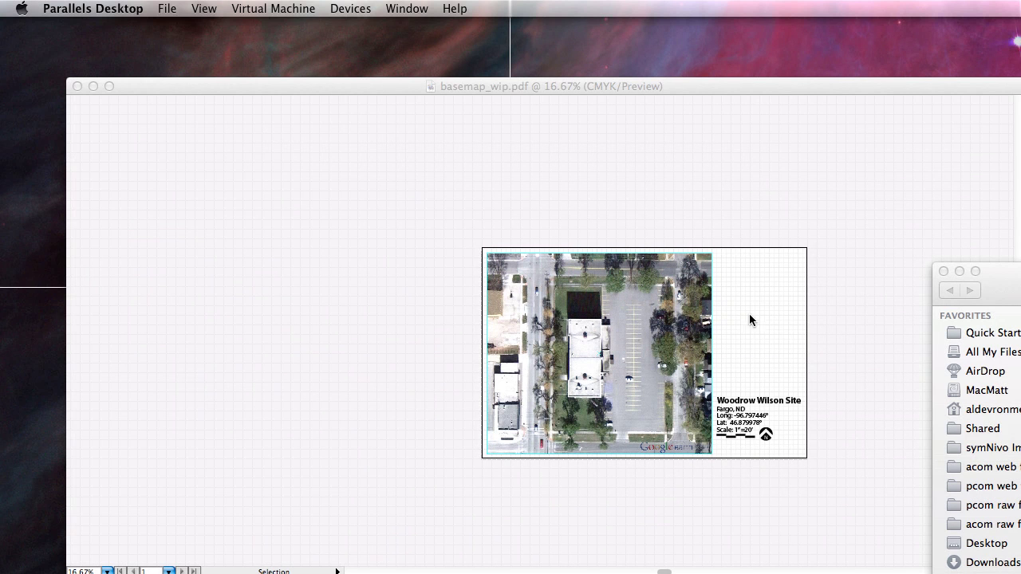